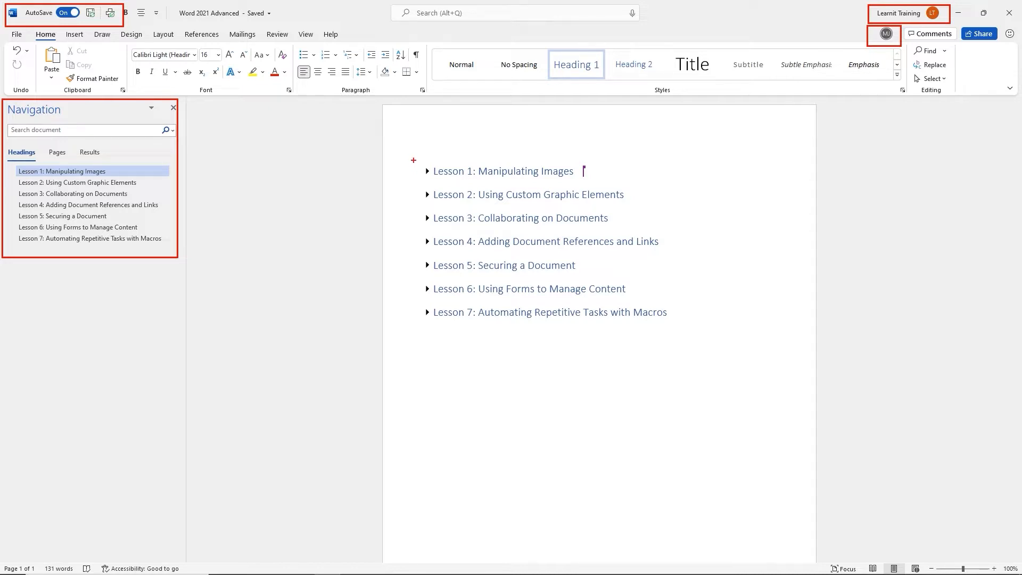
mouse_move(414, 158)
left_mouse_down()
mouse_move(484, 179)
mouse_move(631, 188)
mouse_move(647, 233)
left_mouse_up()
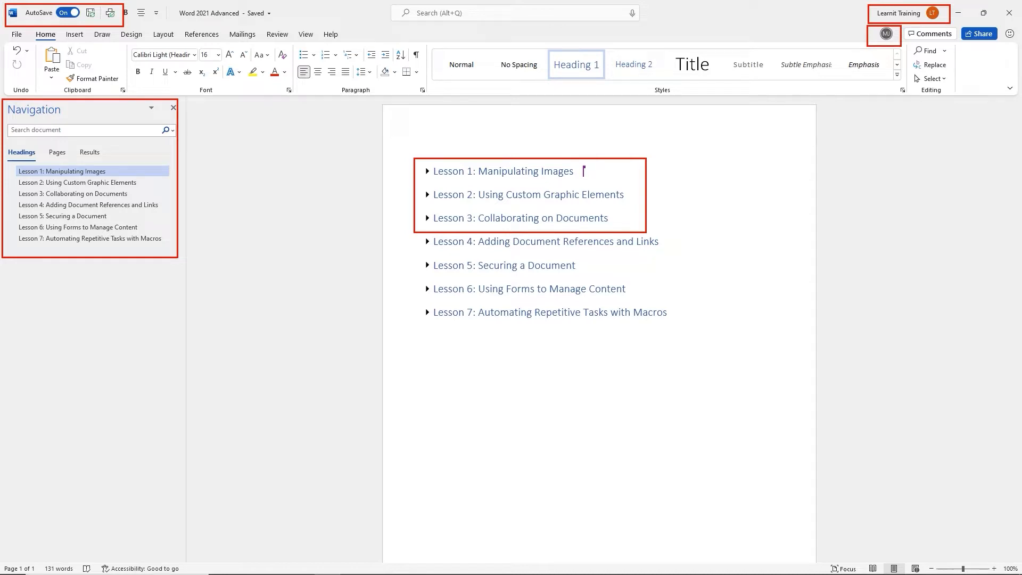
mouse_move(646, 233)
left_mouse_down()
mouse_move(678, 260)
mouse_move(677, 297)
left_mouse_up()
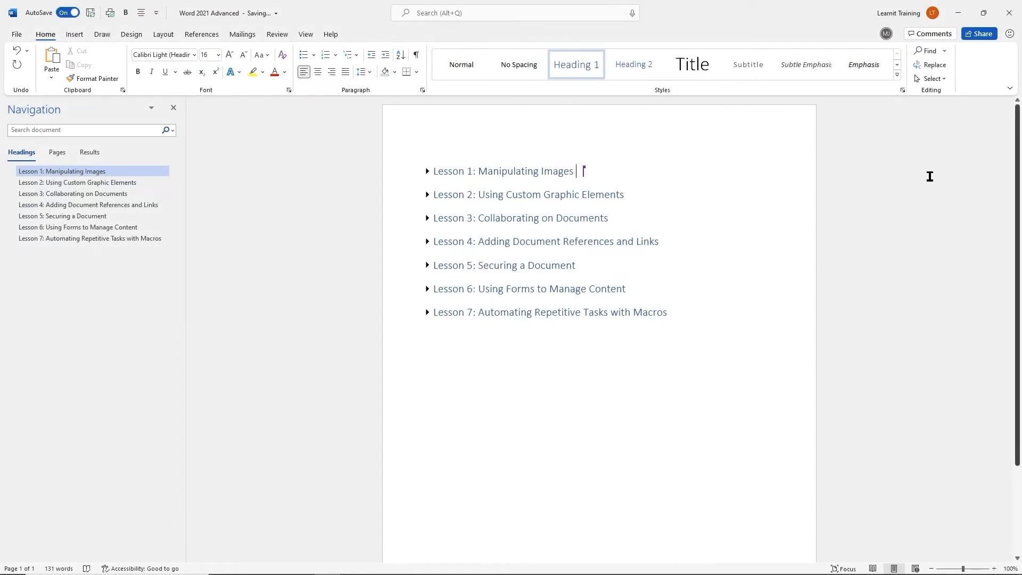
Expand the Lesson 1: Manipulating Images heading and place the cursor after its bullet Insert Other Media Elements
left_click(427, 172)
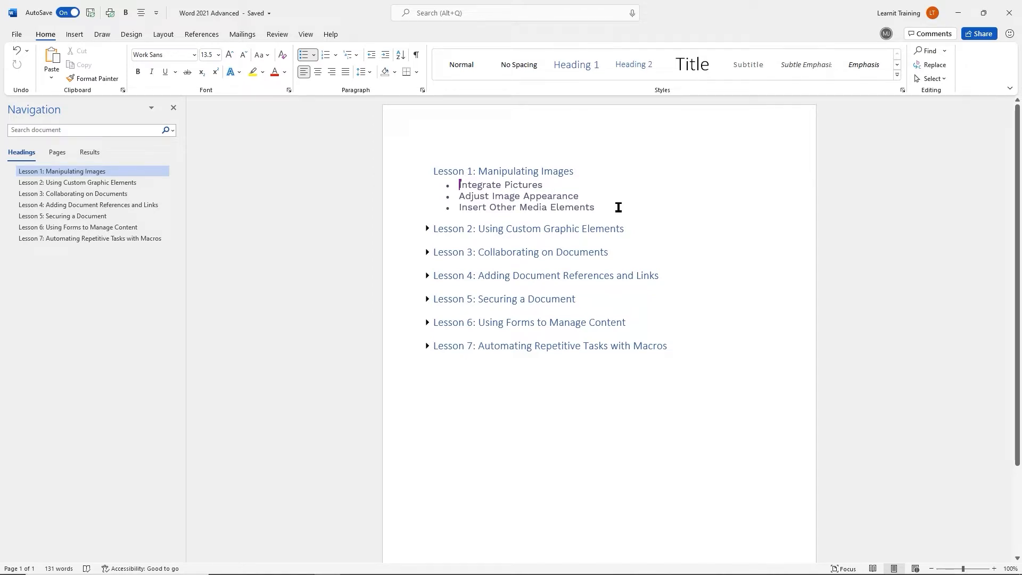
left_click(620, 206)
Search the stock images for "learn" and insert the picture of a hand chalking 100% on a blackboard
left_click(75, 34)
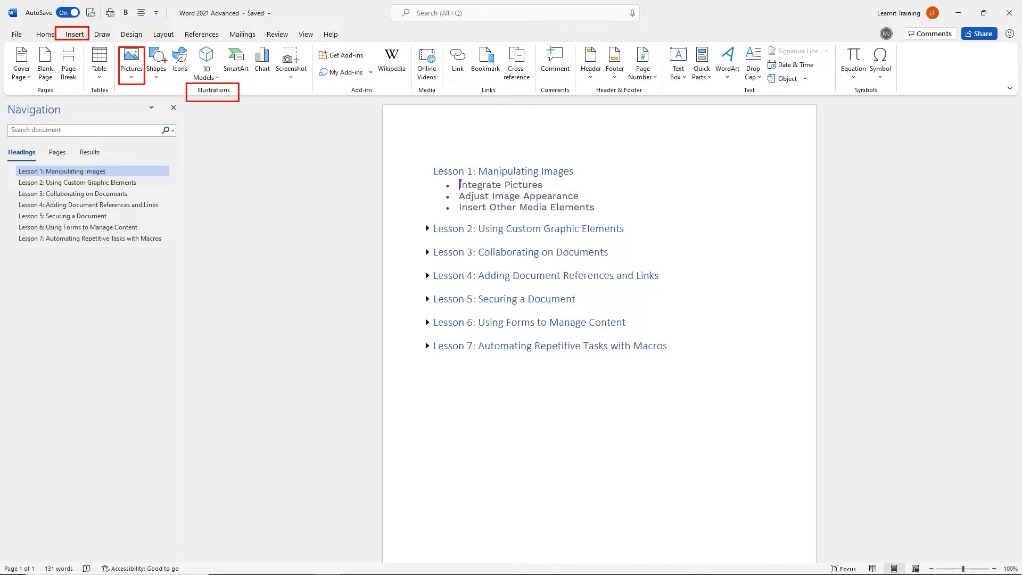
left_click(142, 81)
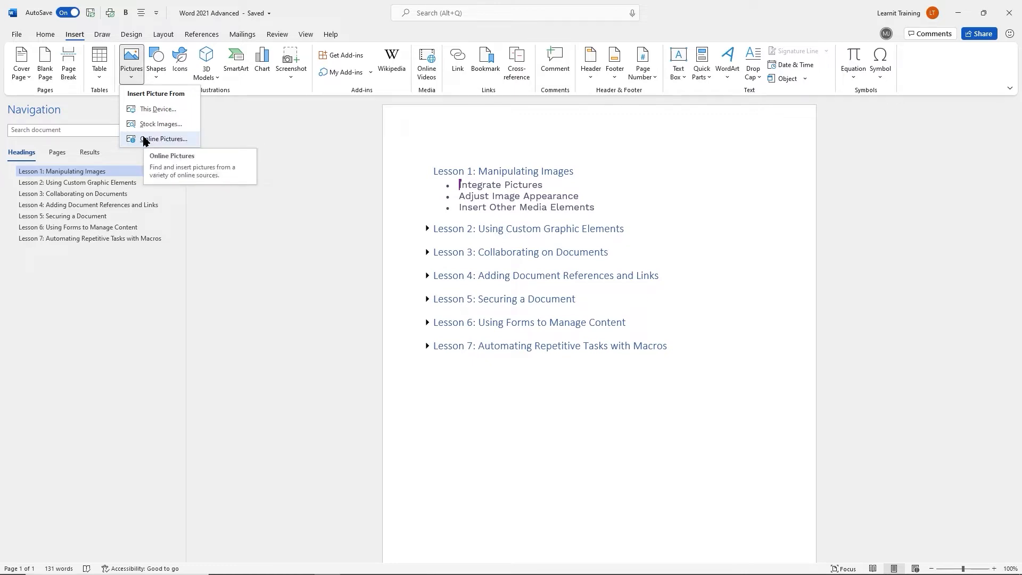
left_click(150, 125)
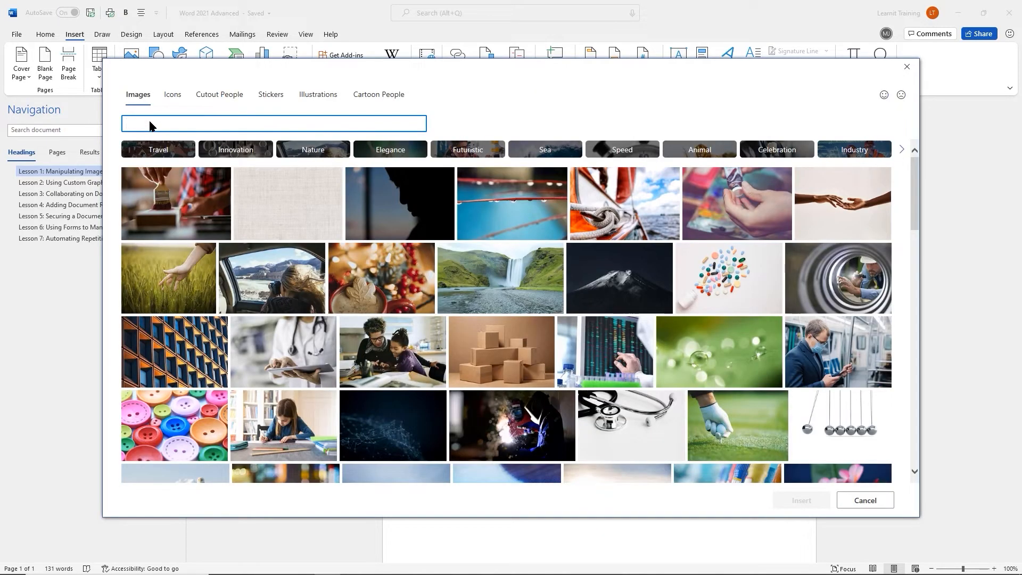
type("learn")
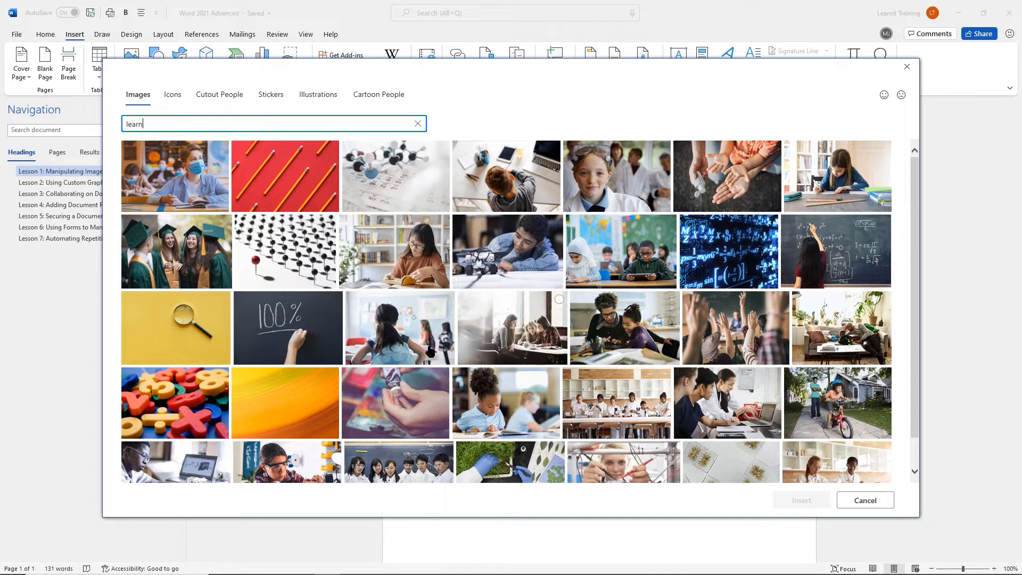
left_click(298, 347)
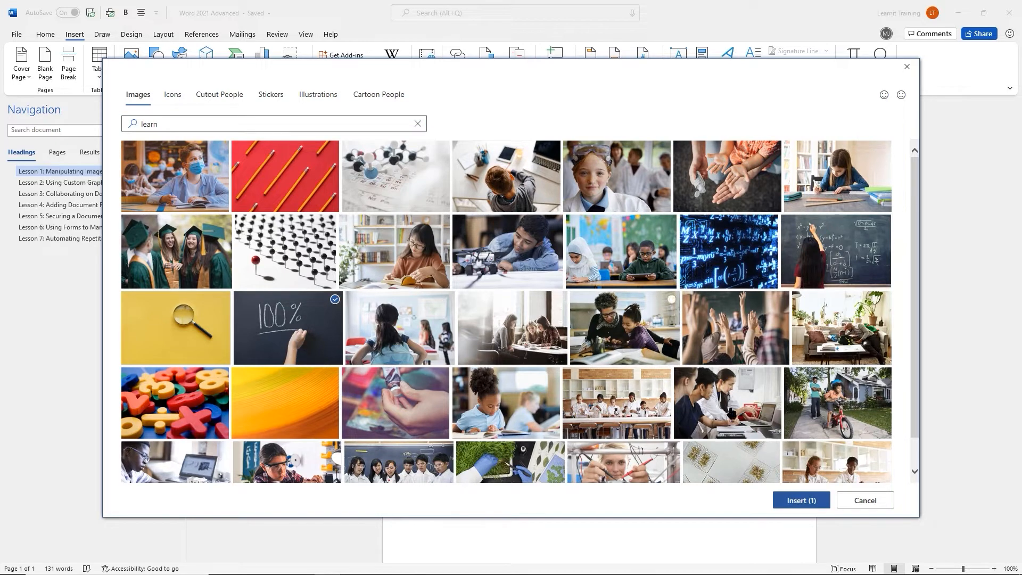
left_click(800, 499)
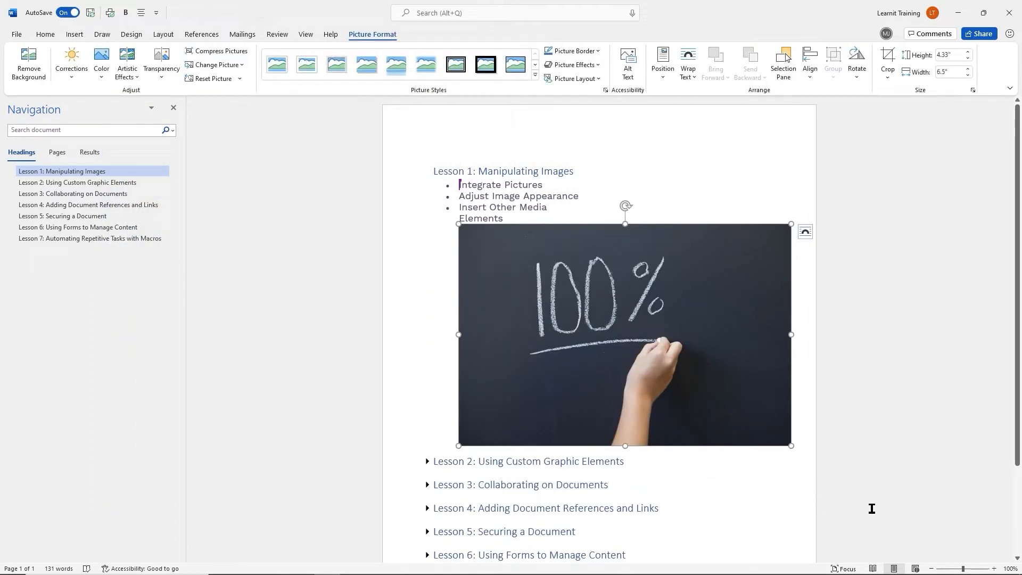
Shrink the inserted 100% blackboard picture to about 4.89" wide and 3.26" high
left_click_drag(790, 447, 729, 392)
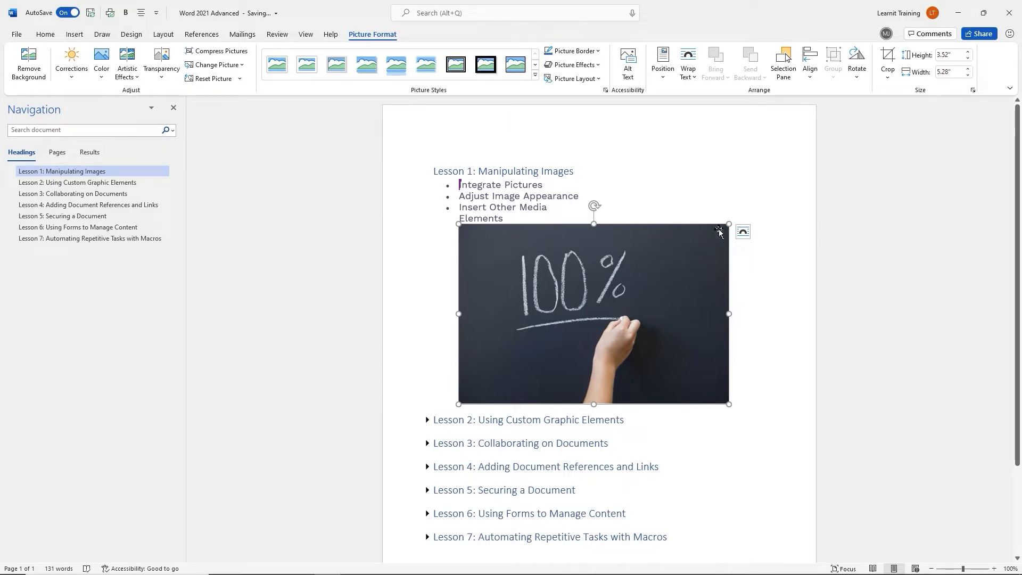
left_click_drag(730, 223, 698, 239)
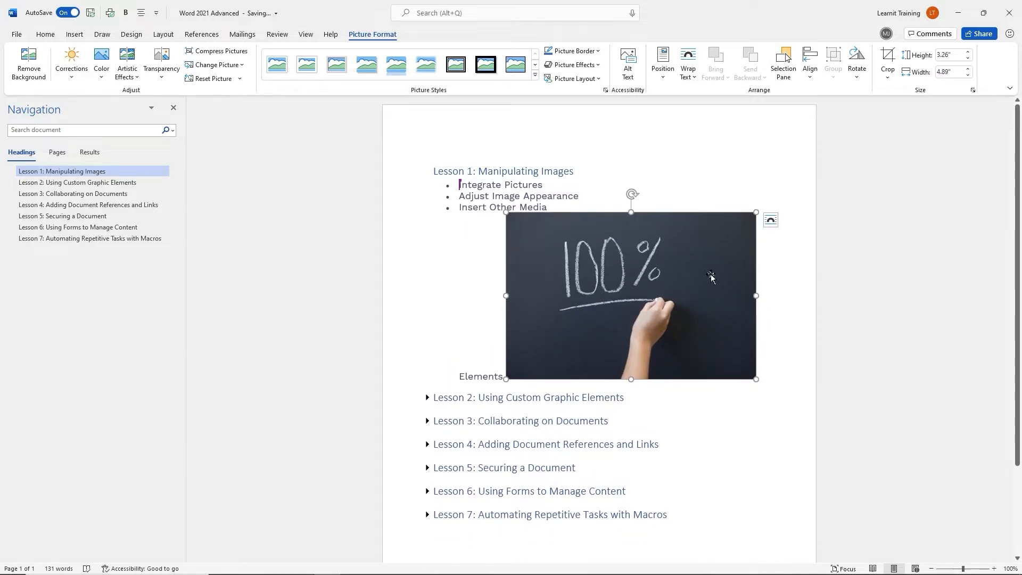
Give the blackboard picture Top and Bottom text wrapping and move it directly beneath the Integrate Pictures bullet
left_click(770, 223)
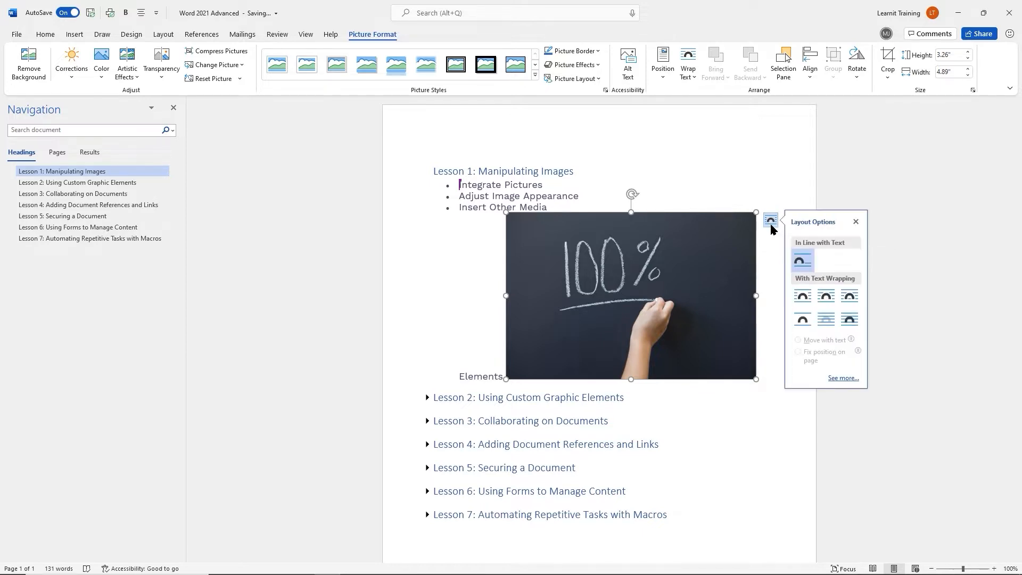
left_click(803, 321)
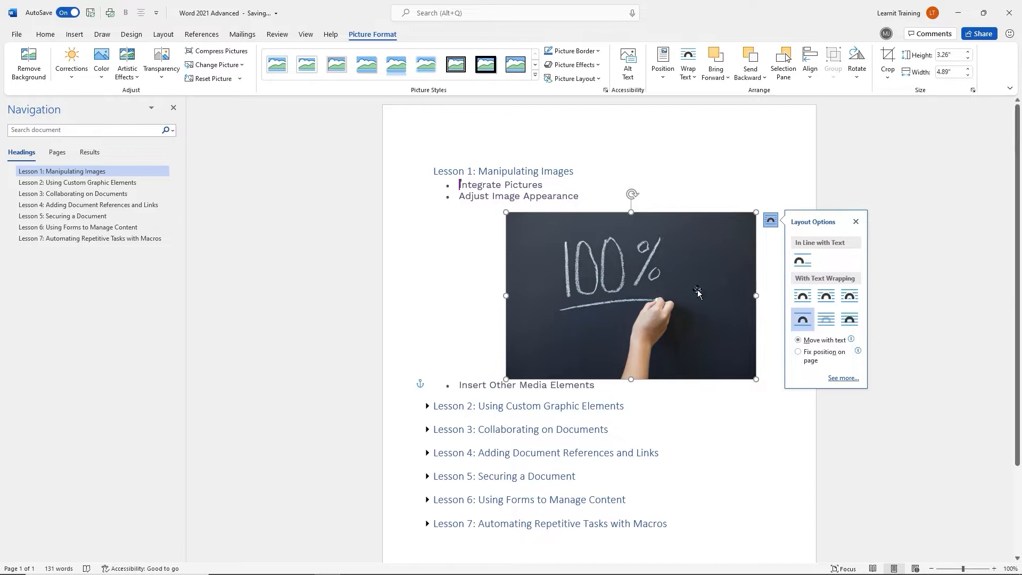
left_click_drag(691, 289, 633, 272)
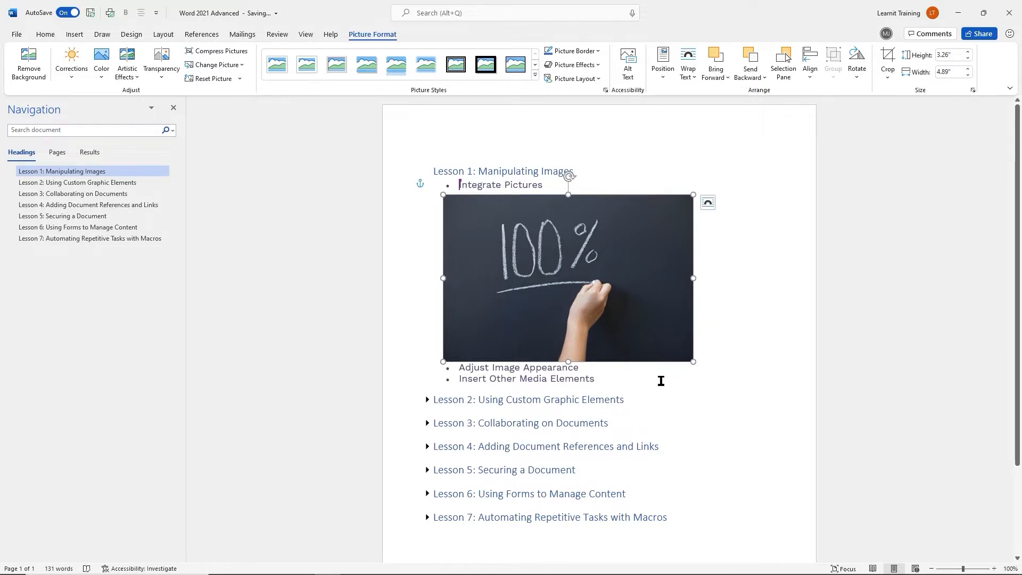
Delete the 100% blackboard picture from the Lesson 1 section
left_click(623, 378)
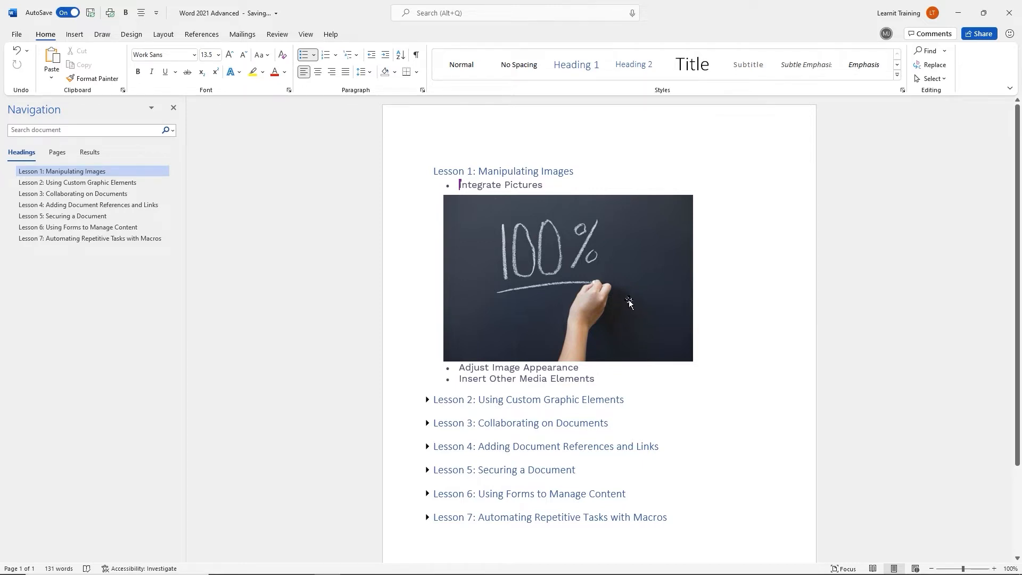
left_click(608, 298)
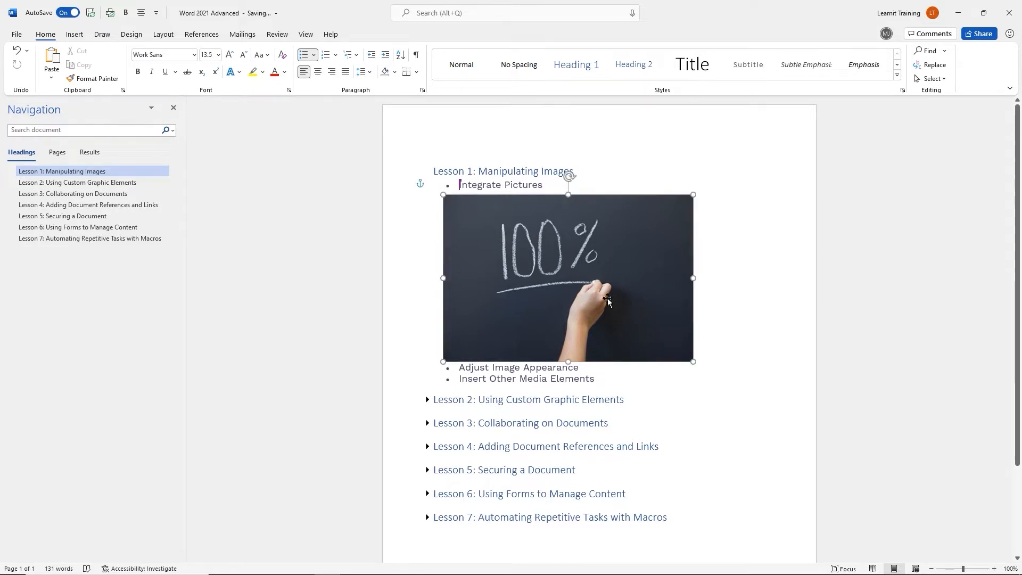
key("Delete")
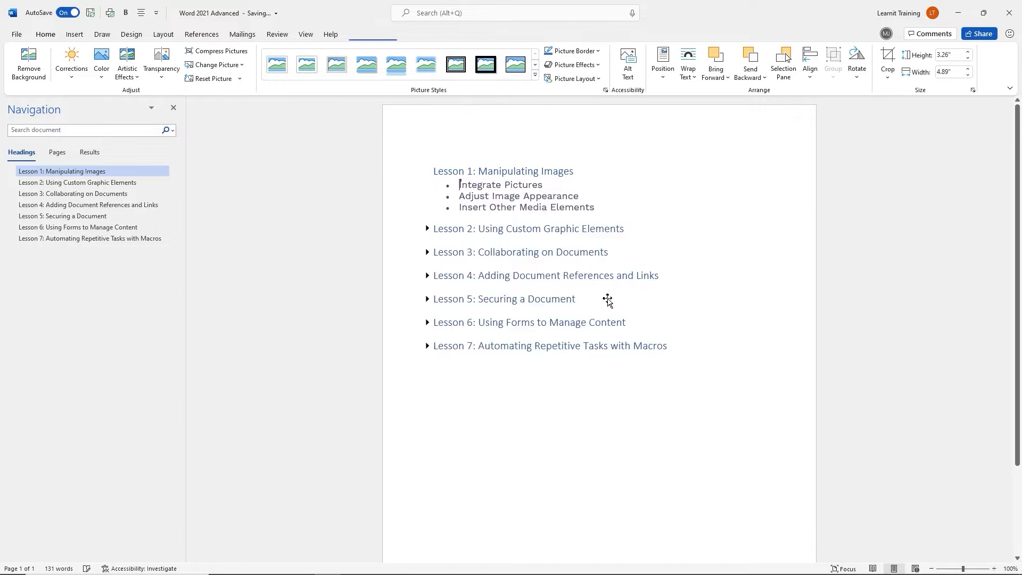
Add an empty bullet below Integrate Pictures and insert the Presentation picture there from this device
left_click(574, 187)
key("Return")
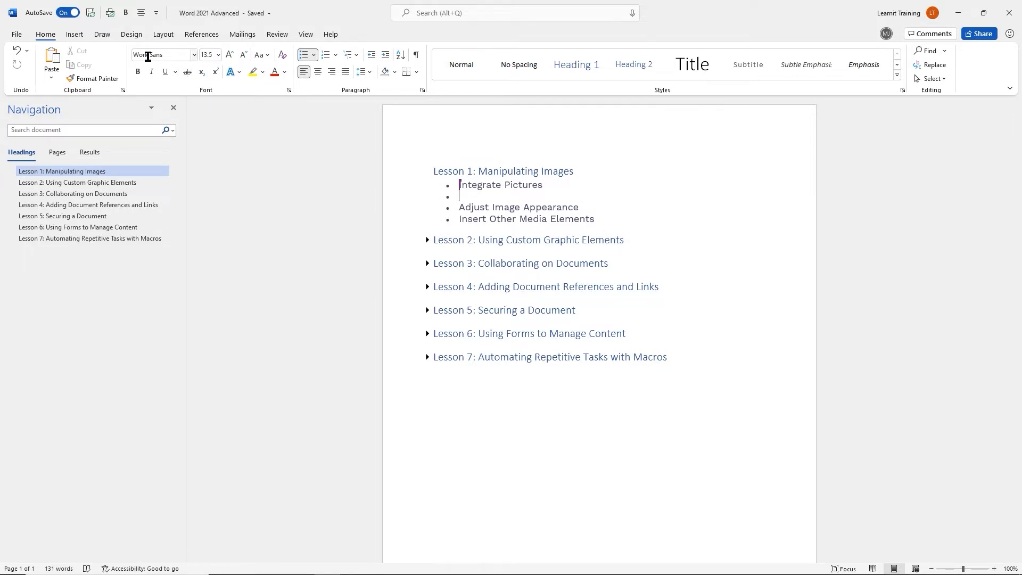
left_click(75, 36)
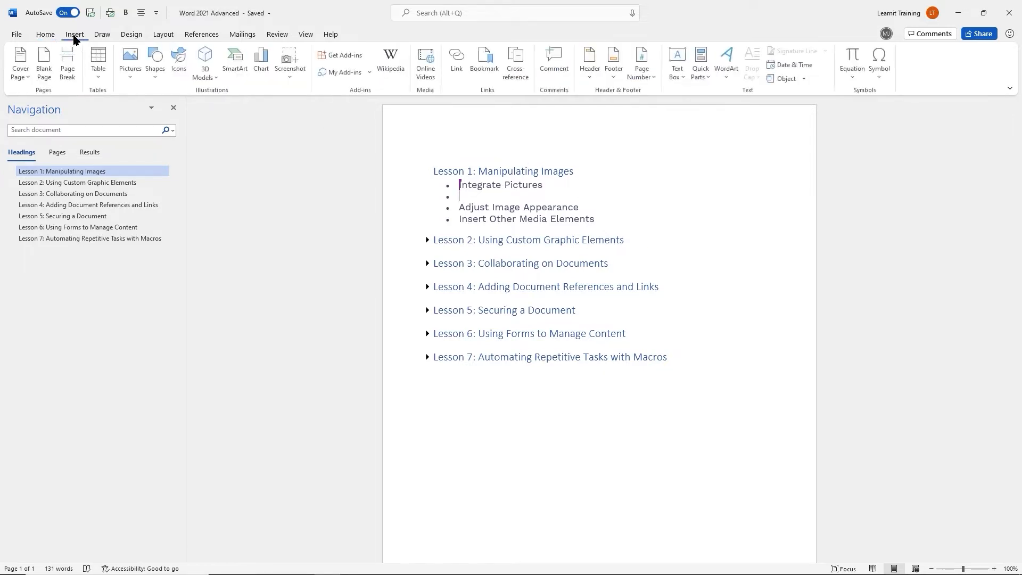
left_click(131, 77)
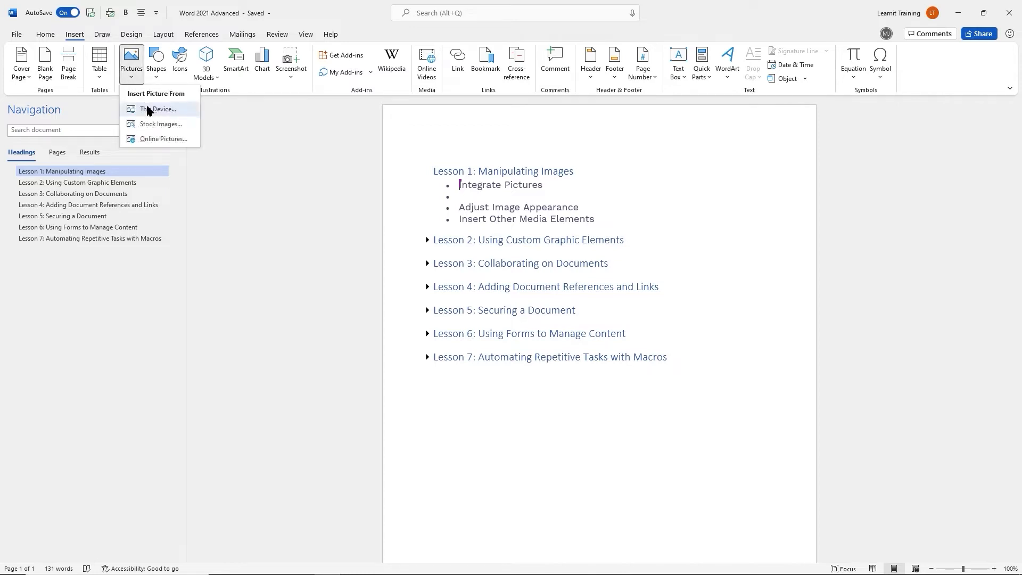
left_click(148, 109)
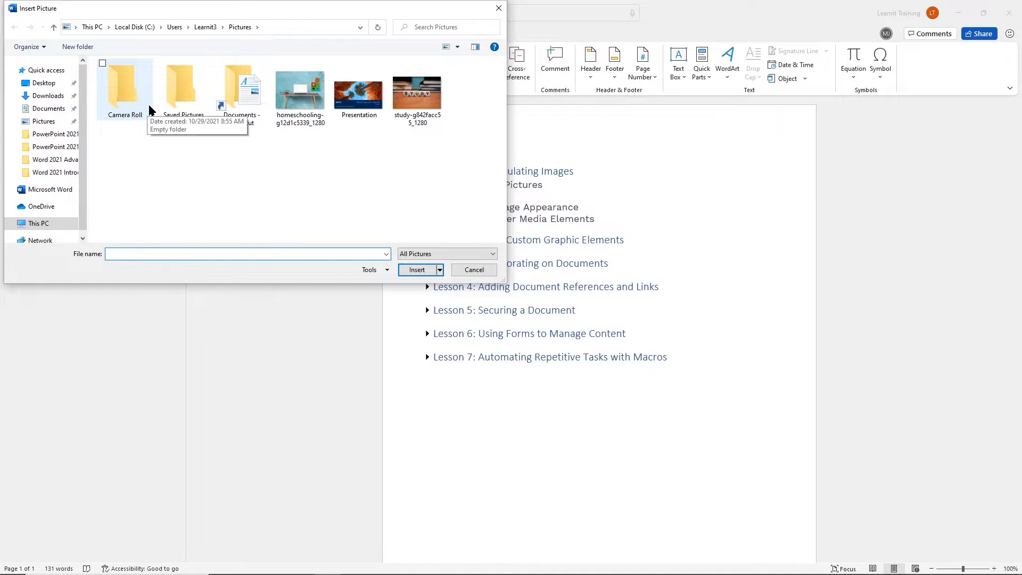
left_click(369, 91)
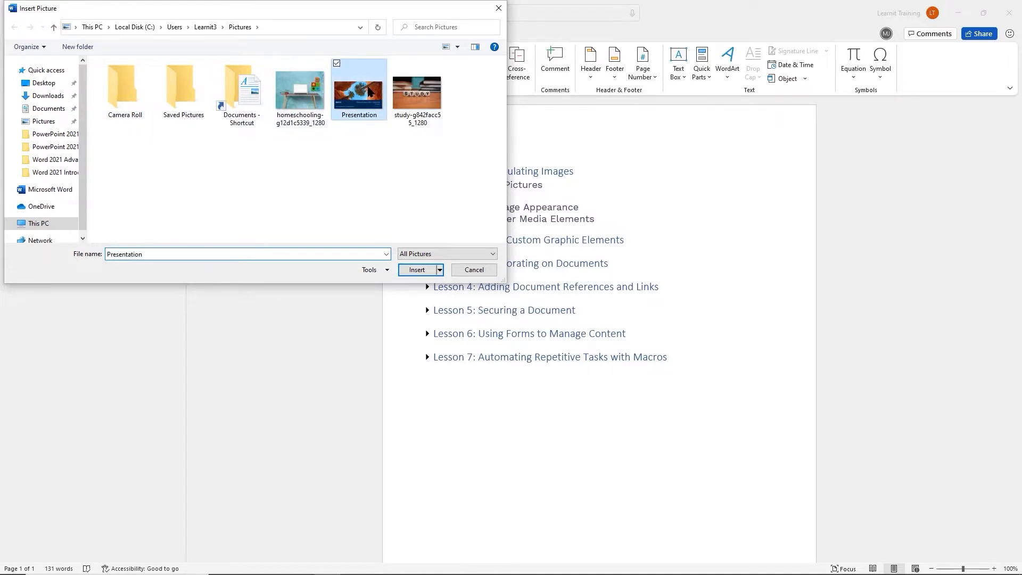
left_click(405, 268)
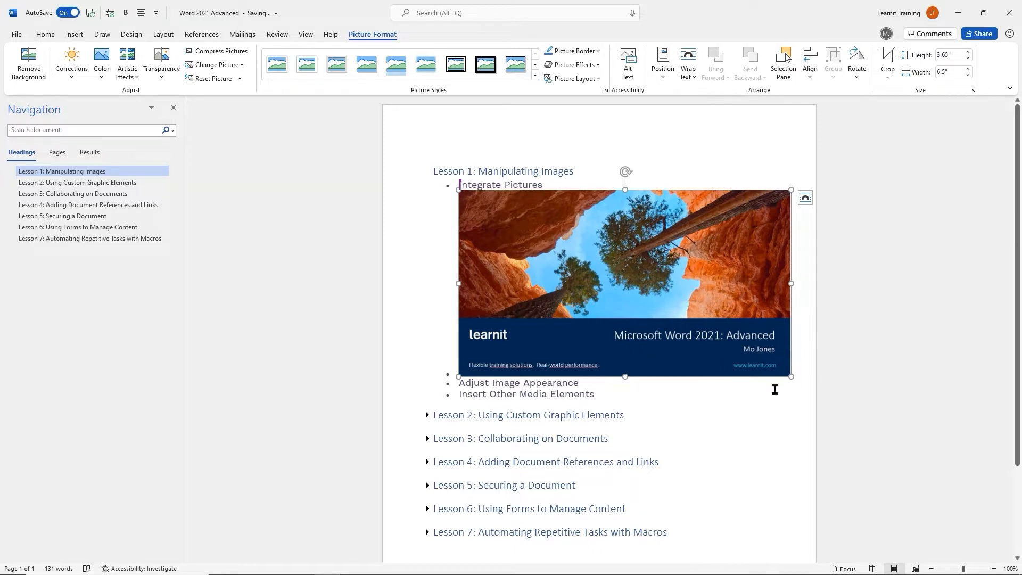
Shrink the Presentation picture to about 5.46" by 3.06" and place it with Top and Bottom wrapping directly below the Lesson 1 heading
left_click_drag(792, 377, 732, 348)
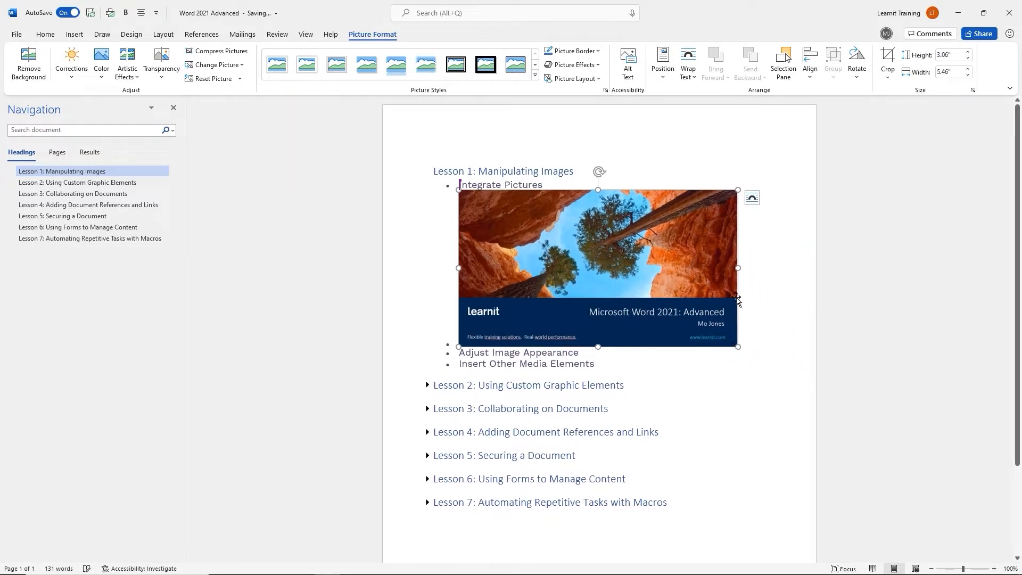
left_click(752, 197)
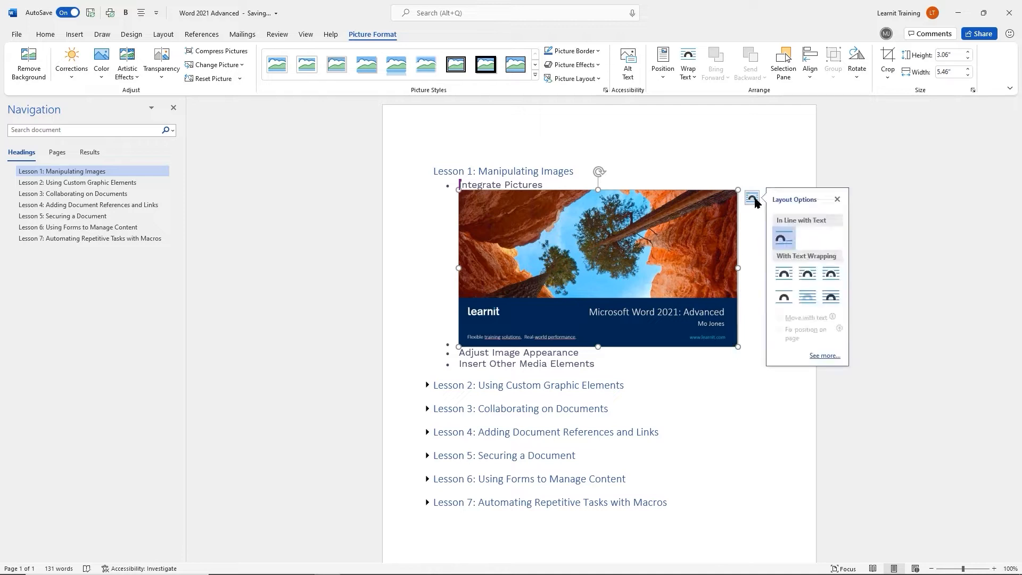
left_click(784, 296)
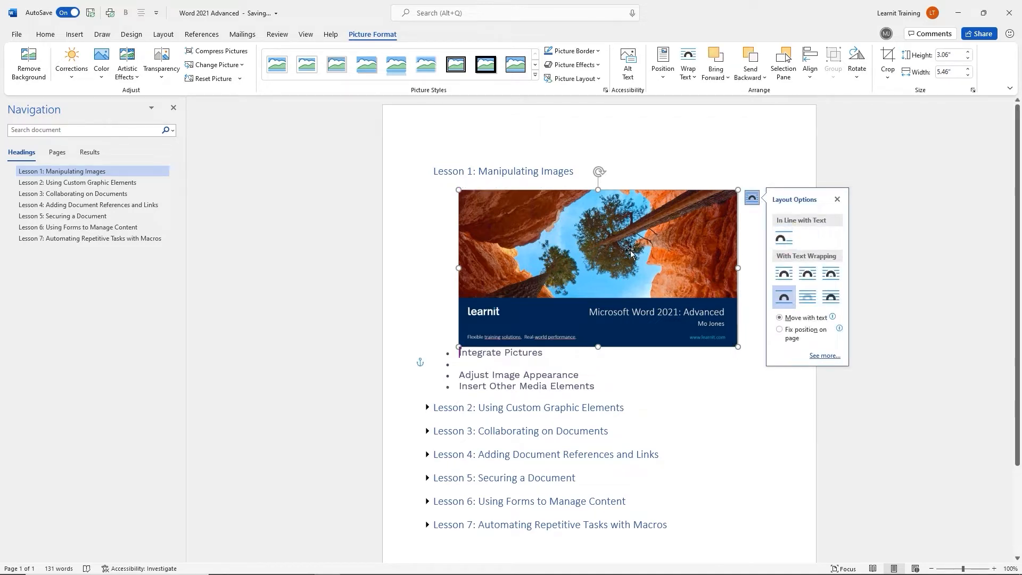
left_click_drag(631, 255, 607, 253)
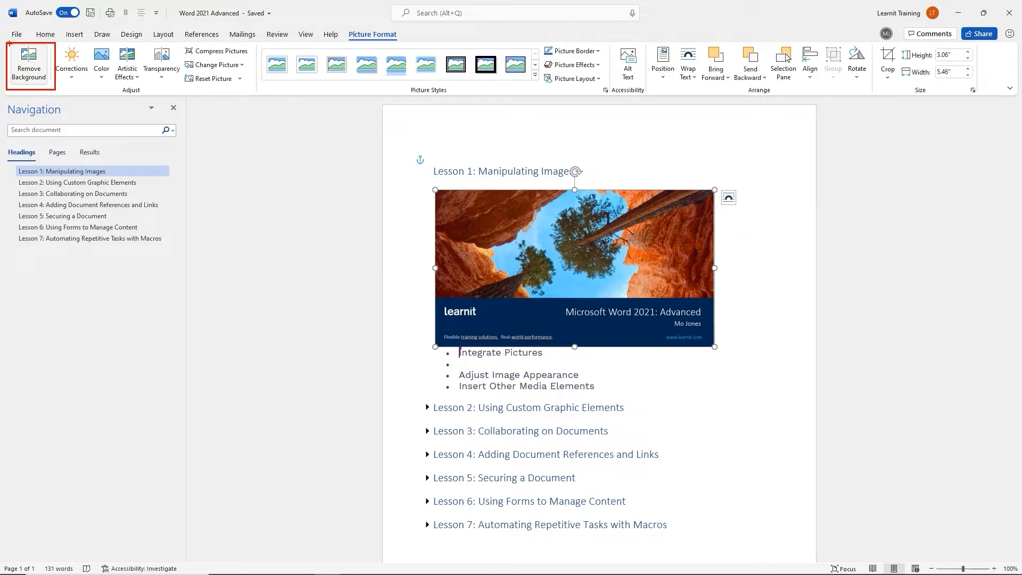
Remove the Presentation picture's background, marking the dark blue title banner and its text as areas to keep
left_click(44, 68)
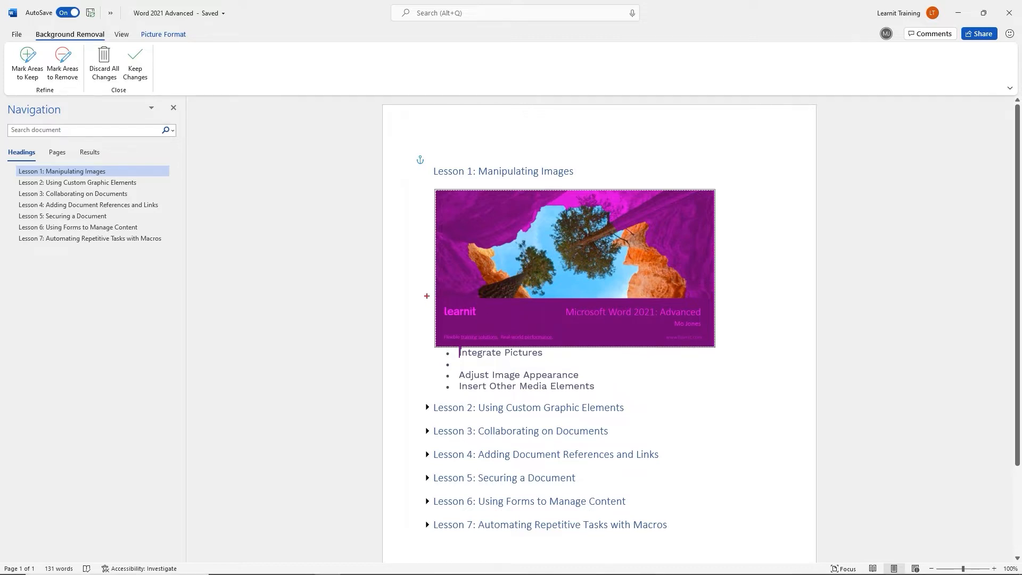
left_click_drag(426, 296, 728, 351)
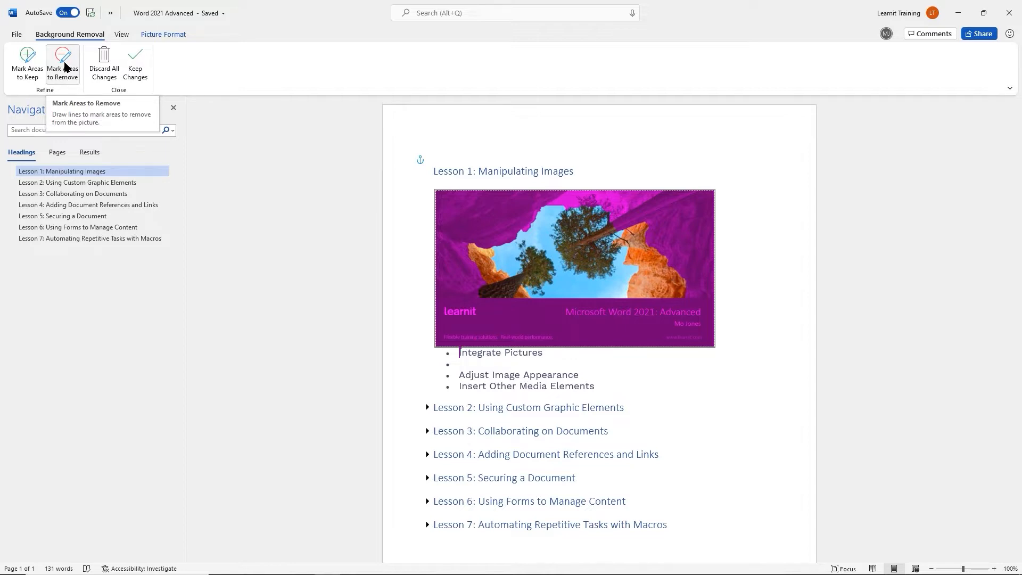
left_click(28, 63)
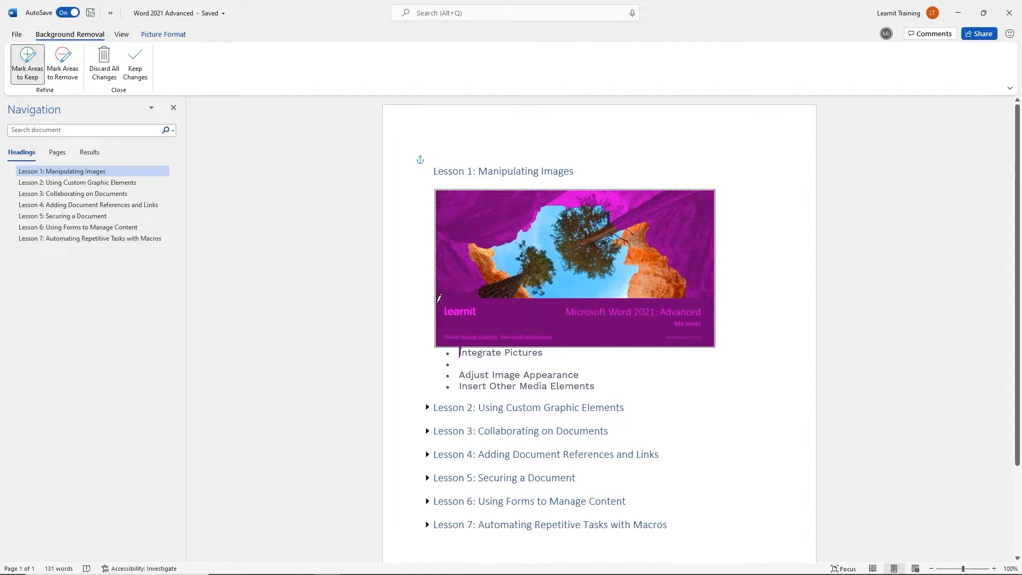
mouse_move(460, 297)
left_mouse_down()
mouse_move(513, 307)
mouse_move(713, 301)
left_mouse_up()
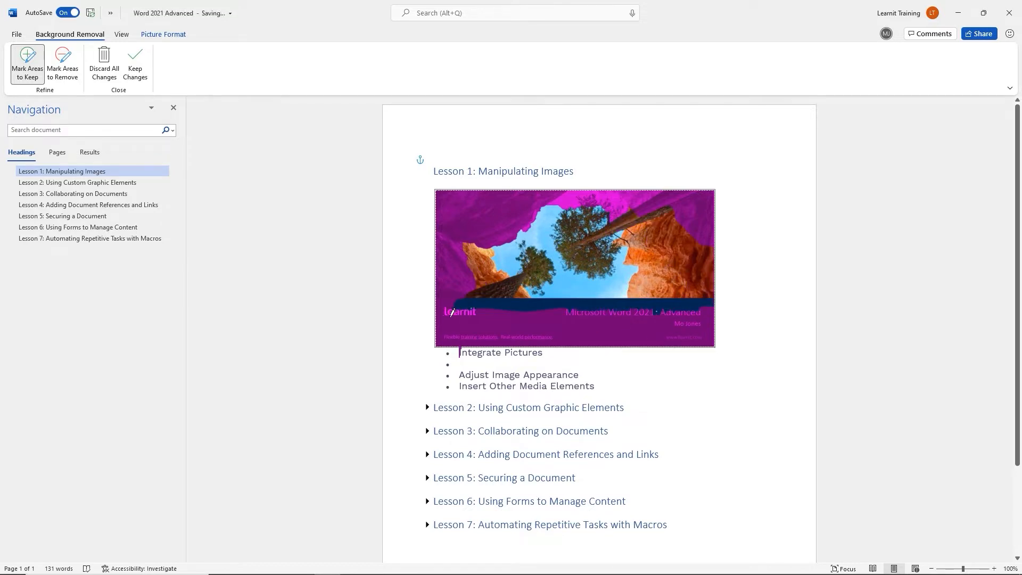
mouse_move(451, 312)
left_mouse_down()
mouse_move(605, 321)
mouse_move(685, 313)
mouse_move(706, 326)
mouse_move(649, 341)
mouse_move(478, 340)
mouse_move(442, 319)
mouse_move(455, 315)
left_mouse_up()
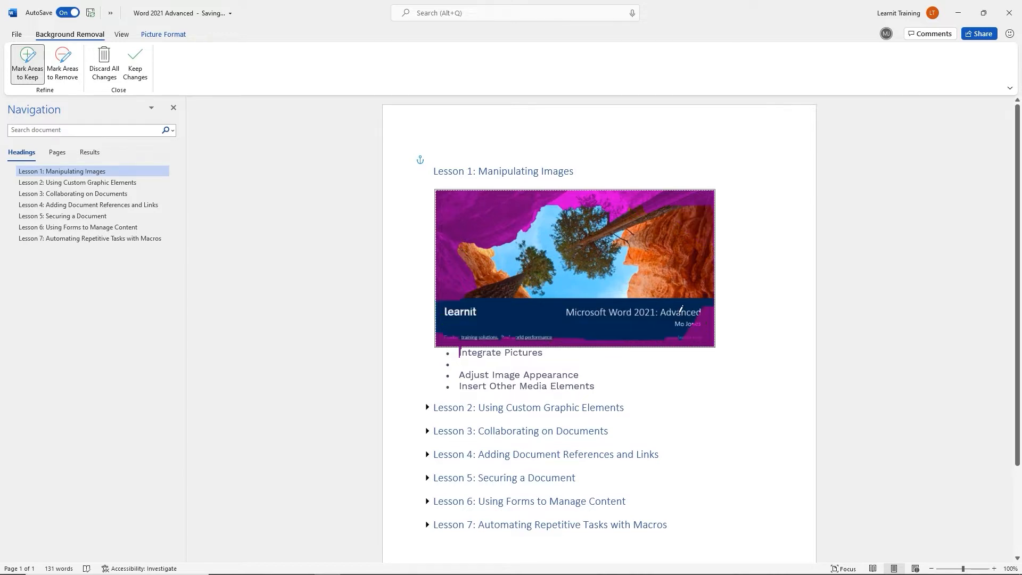
mouse_move(711, 309)
left_mouse_down()
mouse_move(711, 341)
mouse_move(681, 339)
mouse_move(692, 309)
mouse_move(715, 327)
left_mouse_up()
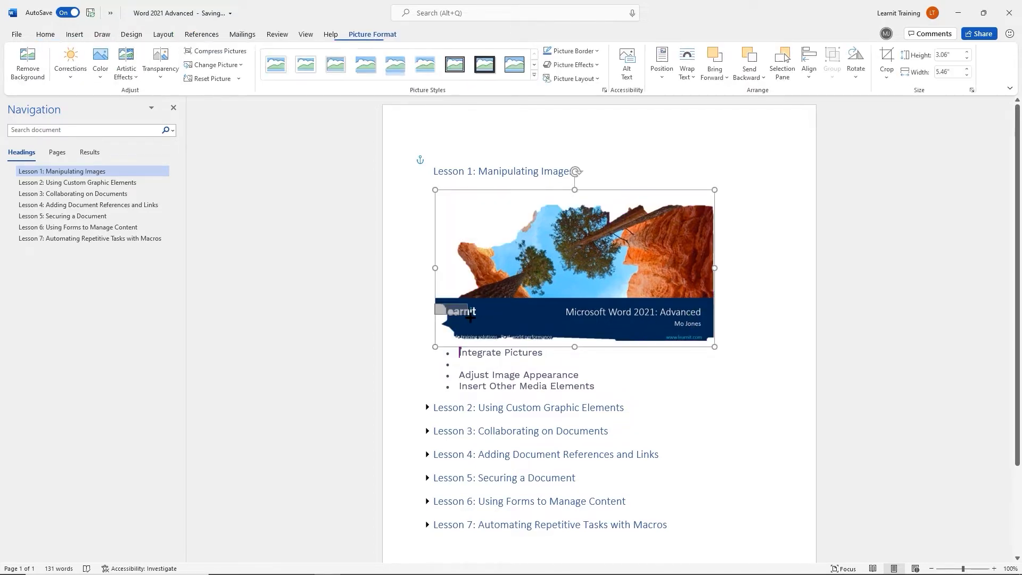
left_click_drag(443, 309, 439, 308)
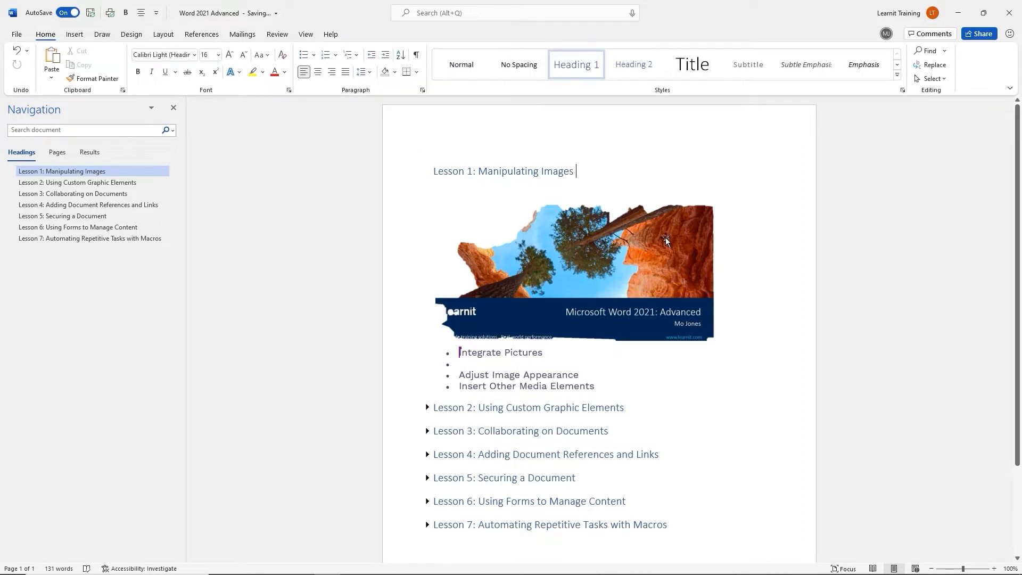
left_click(651, 243)
left_click(29, 62)
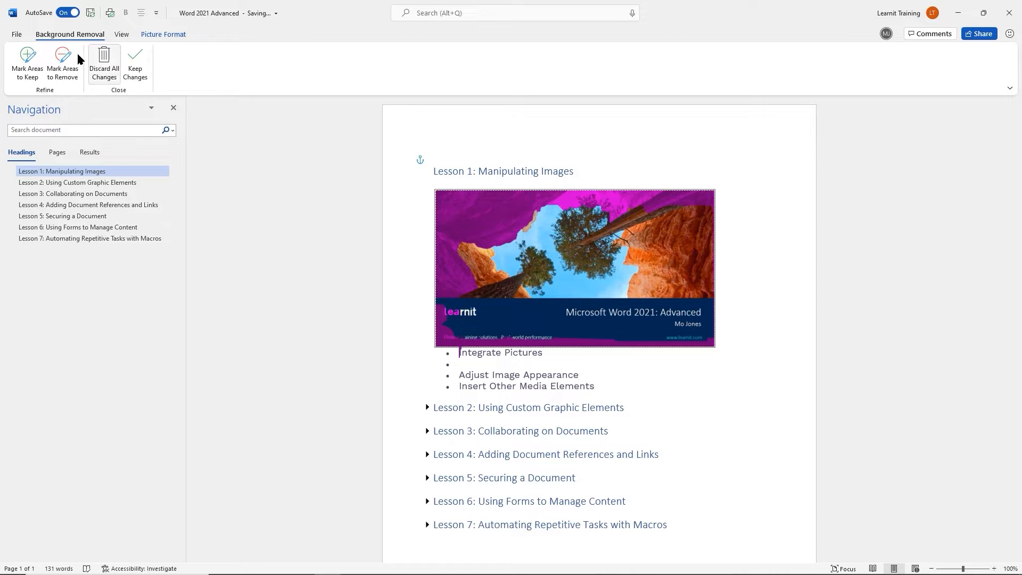
left_click(28, 63)
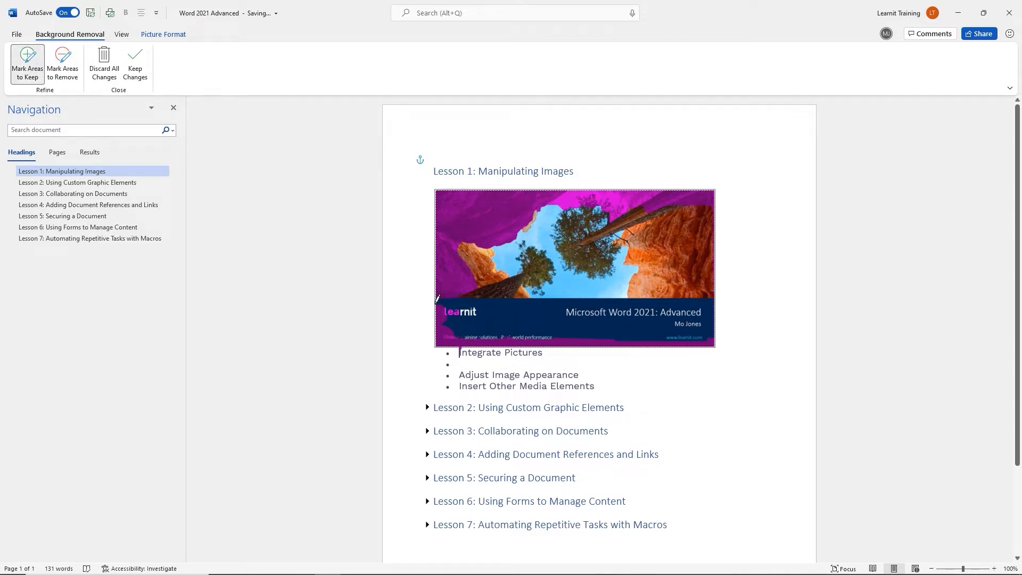
key("Escape")
key("Escape")
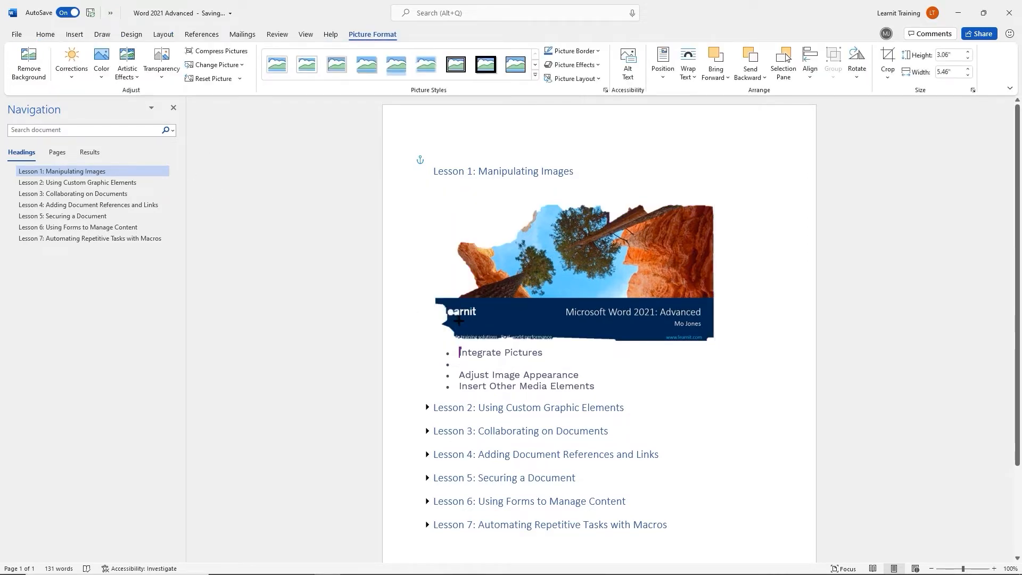
Reopen background removal on the Presentation picture and mark the rest of the dark blue banner, including the learnit logo and tagline, as areas to keep
left_click(501, 254)
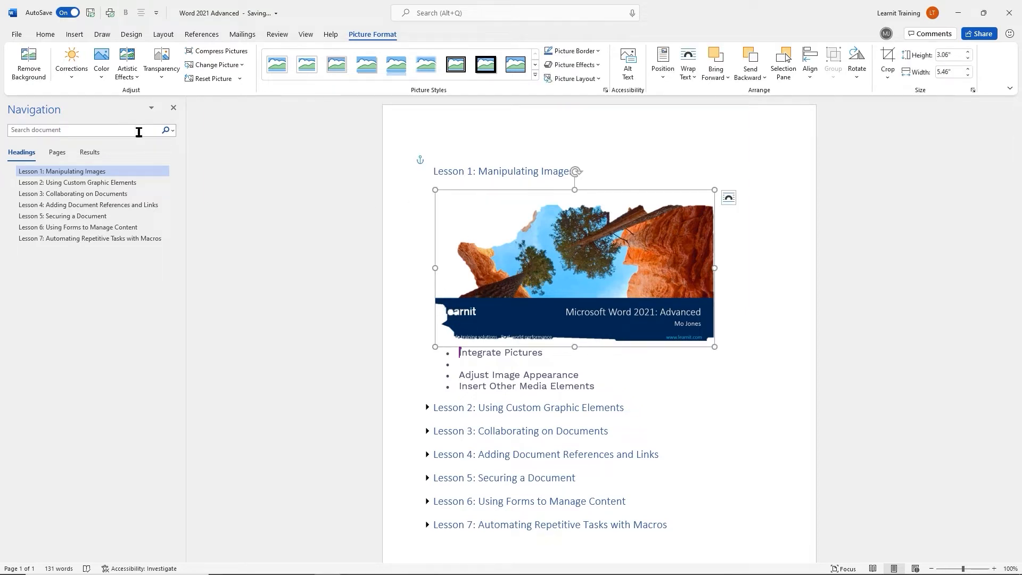
left_click(27, 66)
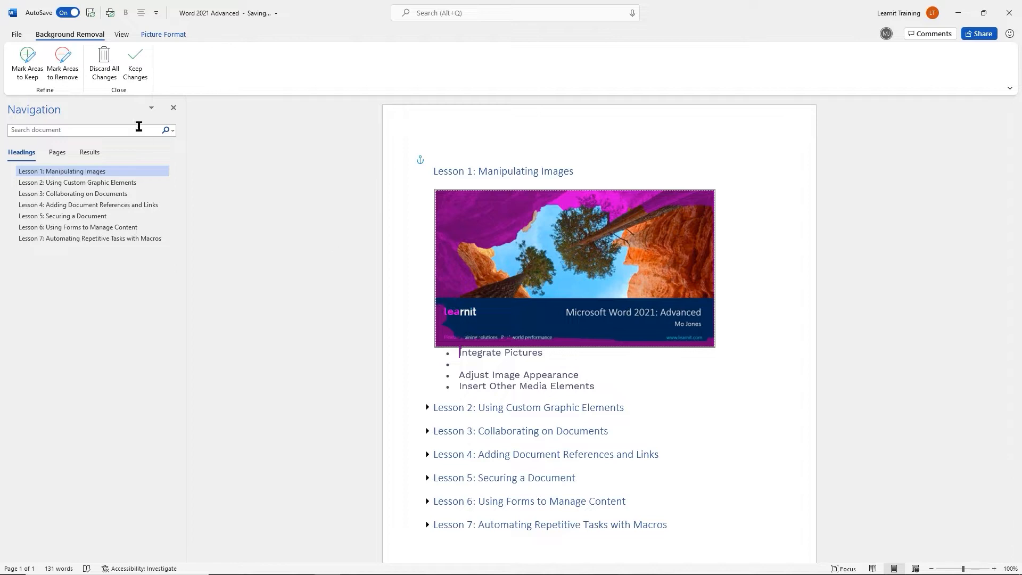
left_click(29, 63)
mouse_move(526, 330)
left_mouse_down()
mouse_move(621, 336)
mouse_move(441, 340)
mouse_move(441, 305)
mouse_move(472, 336)
left_mouse_up()
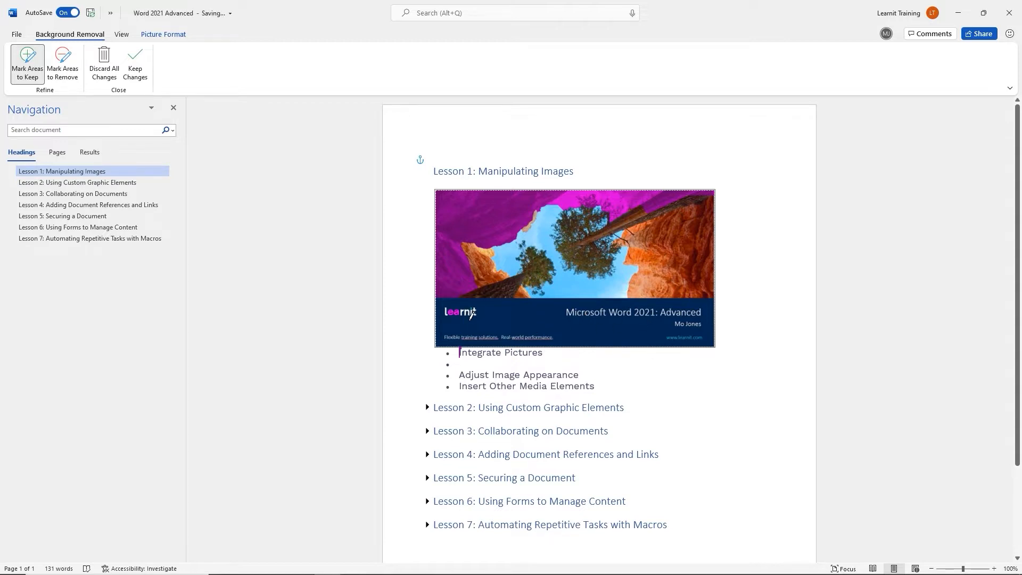
left_click_drag(446, 305, 469, 324)
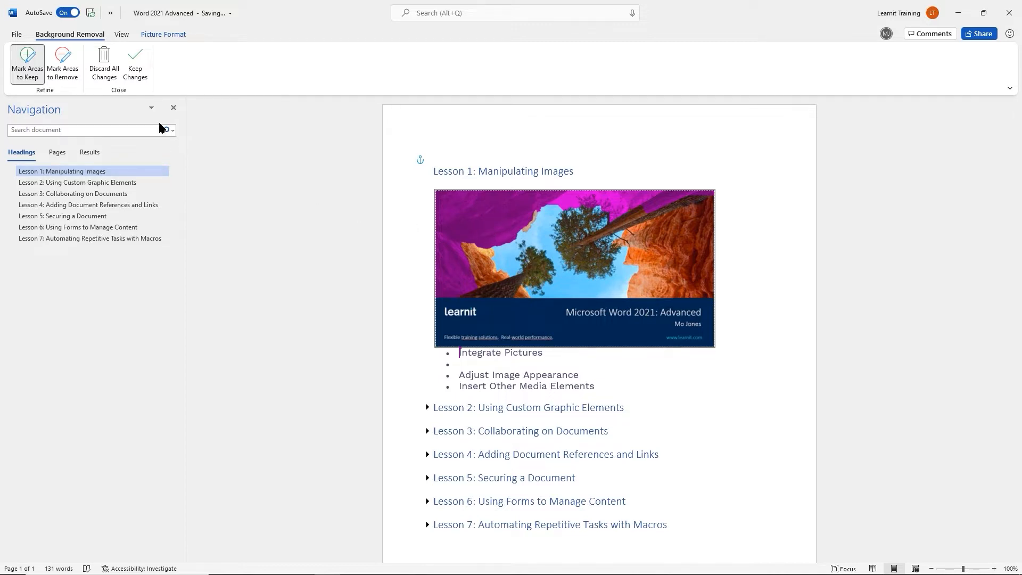
Mark the entire tree, rock and sky photo above the banner as an area to remove and keep the background changes
left_click(62, 63)
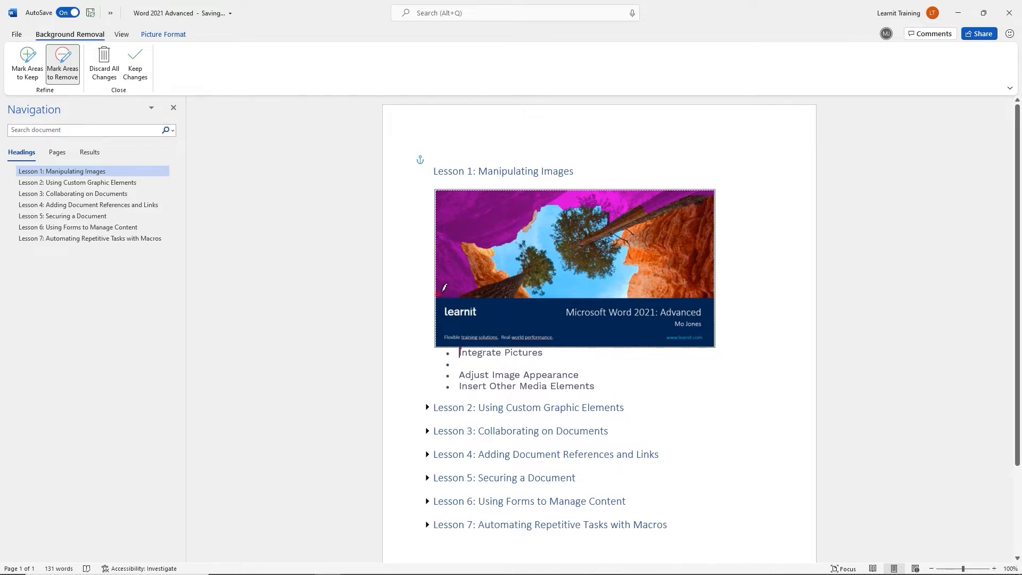
mouse_move(468, 286)
left_mouse_down()
mouse_move(694, 286)
mouse_move(711, 242)
mouse_move(707, 187)
mouse_move(493, 182)
mouse_move(534, 188)
left_mouse_up()
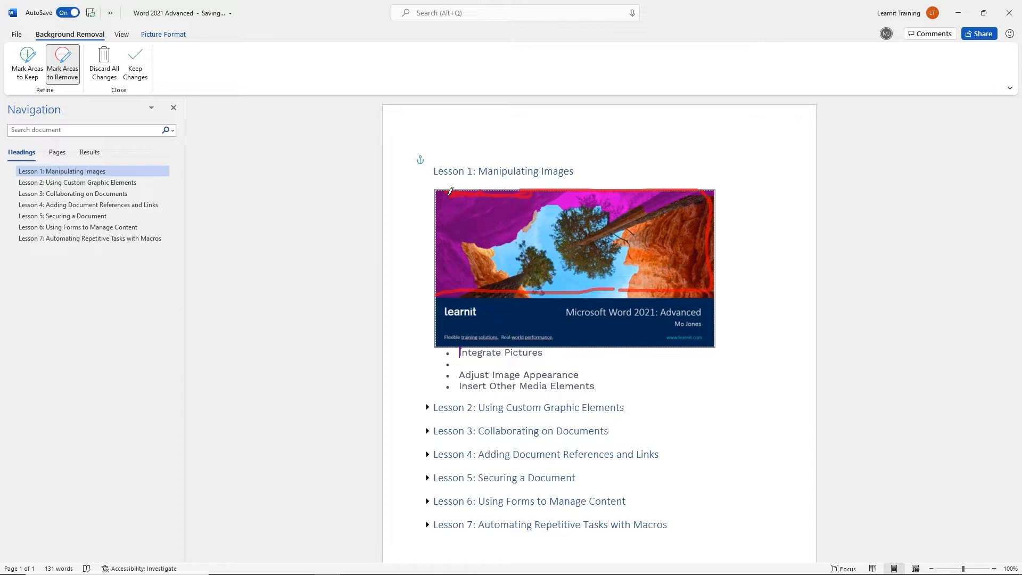
left_click_drag(450, 191, 445, 215)
left_click_drag(441, 291, 440, 294)
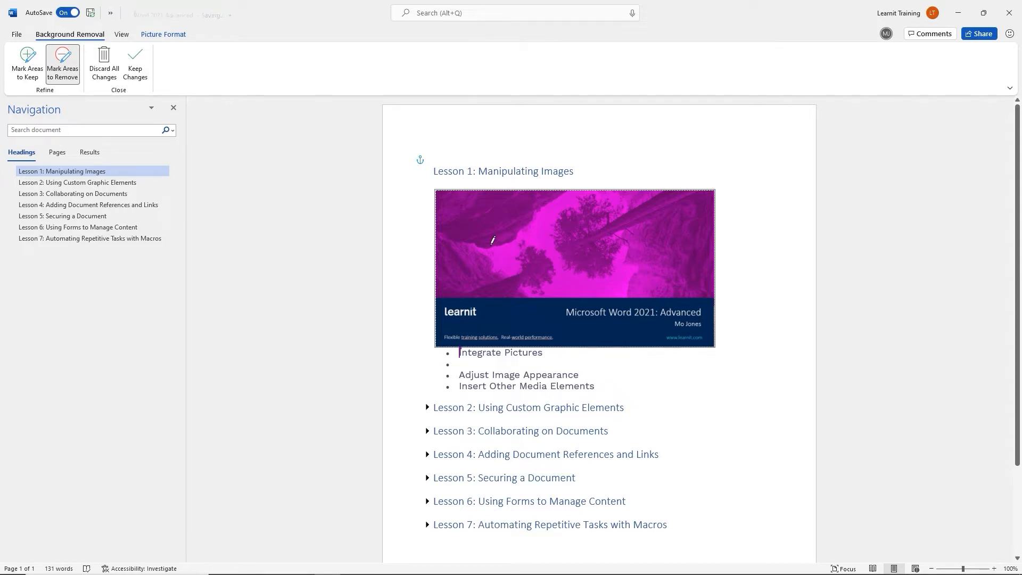
left_click(134, 65)
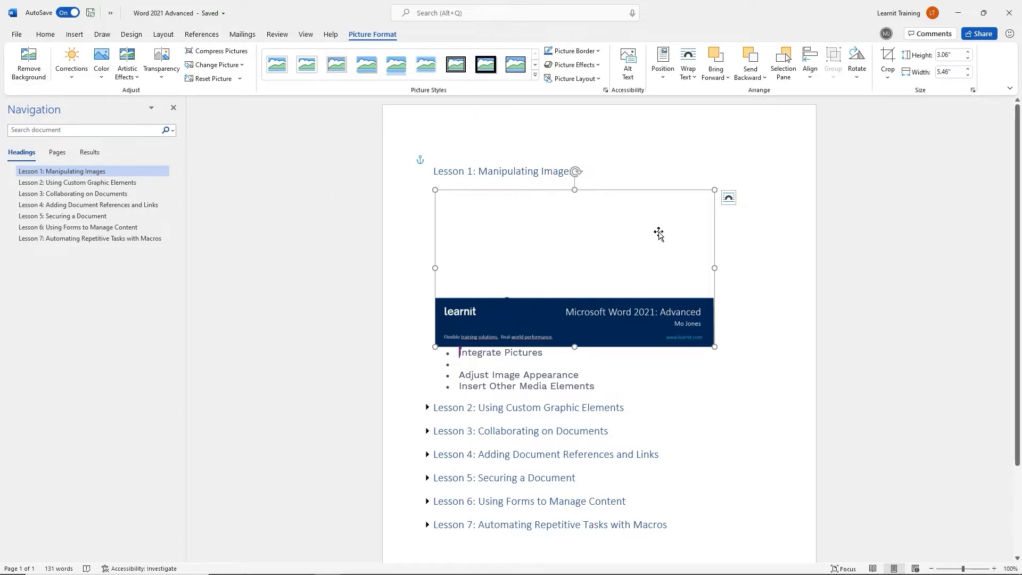
Crop the empty area above the blue banner off the Presentation picture, leaving it about 0.96" high
left_click(888, 59)
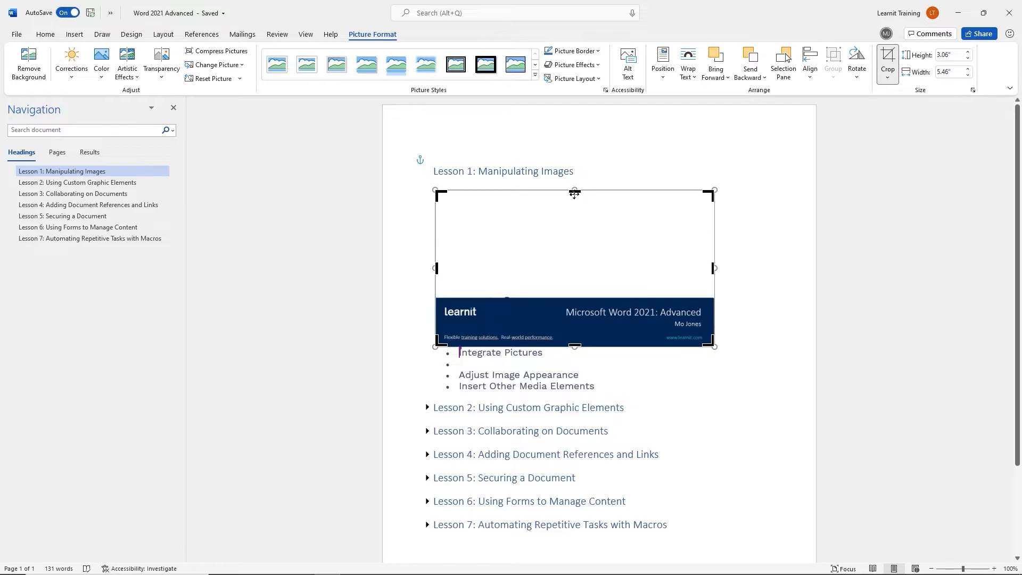
left_click_drag(574, 193, 564, 294)
left_click_drag(565, 296, 564, 298)
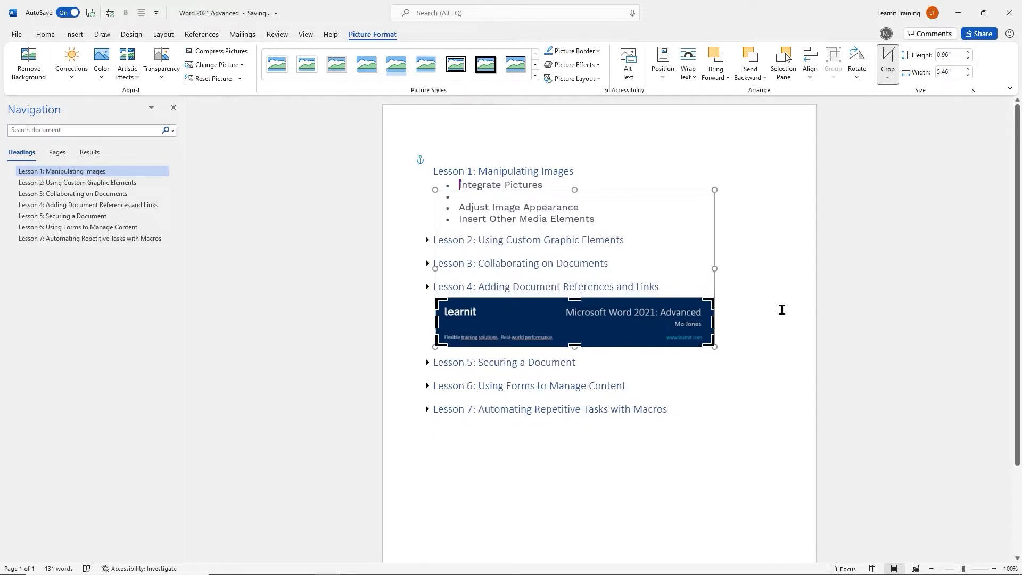
left_click(776, 336)
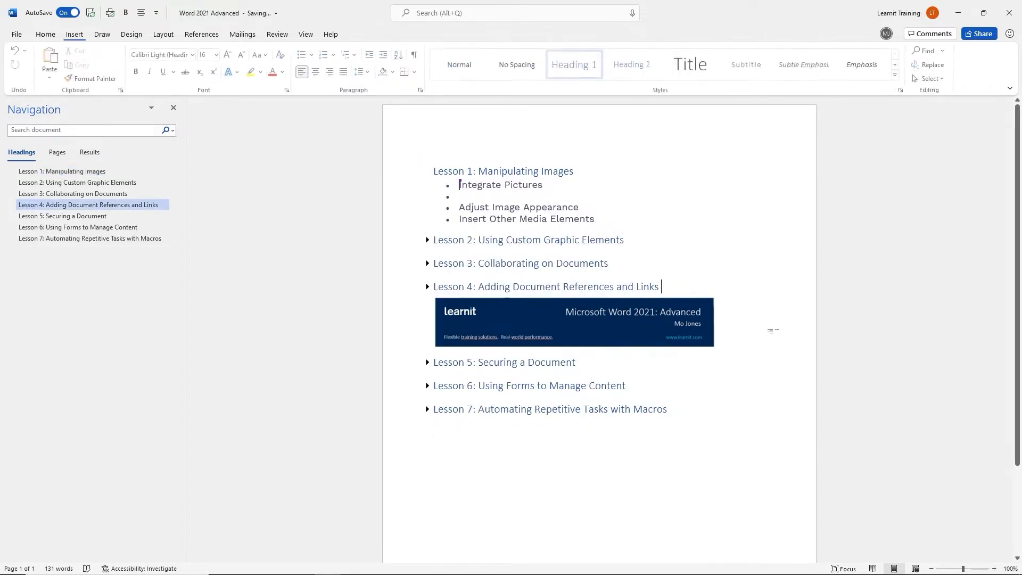
Move the cropped banner directly below the Integrate Pictures bullet and apply the picture style with rounded corners and a reflection
left_click_drag(560, 324, 577, 218)
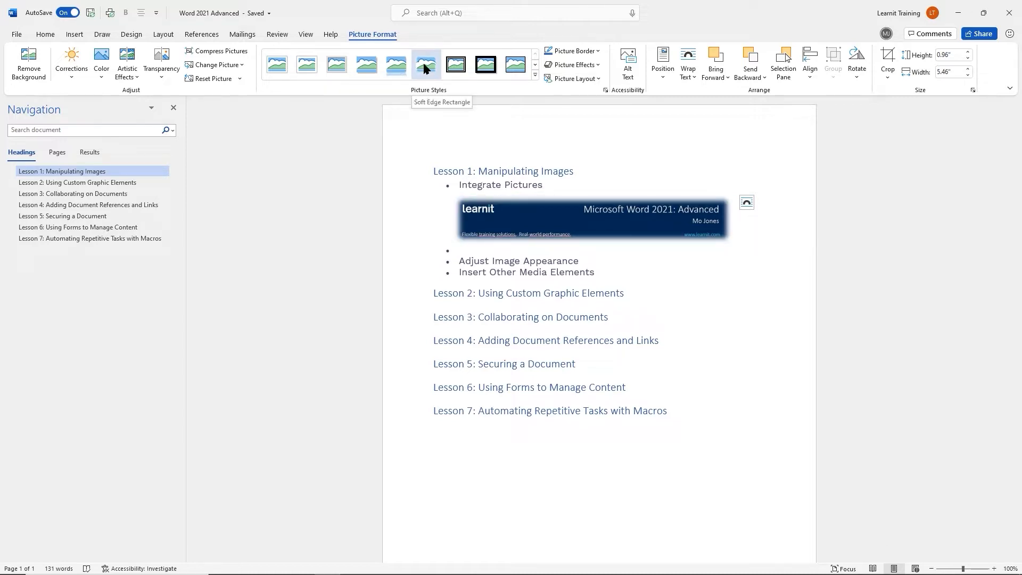
left_click(396, 65)
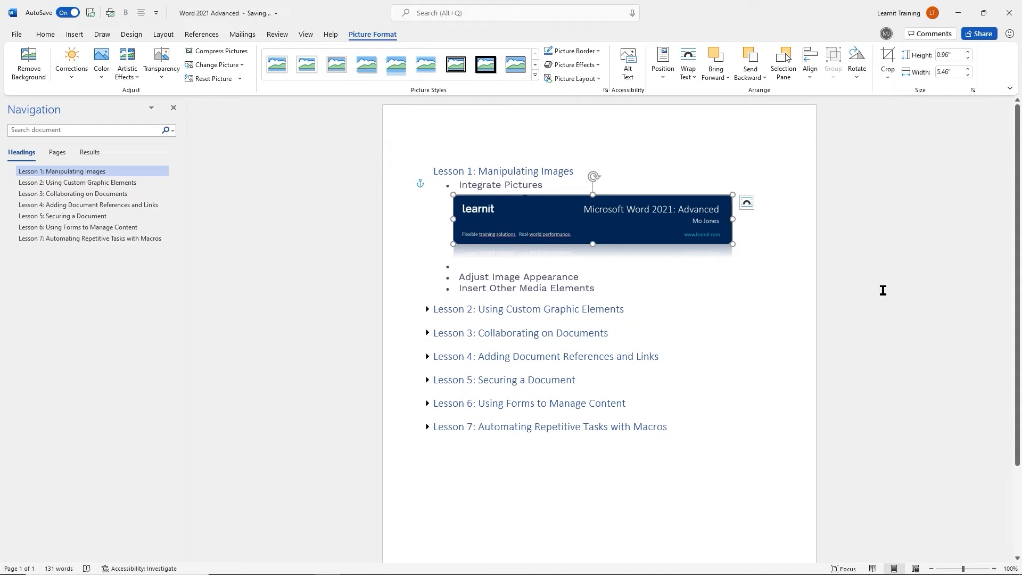
left_click(863, 285)
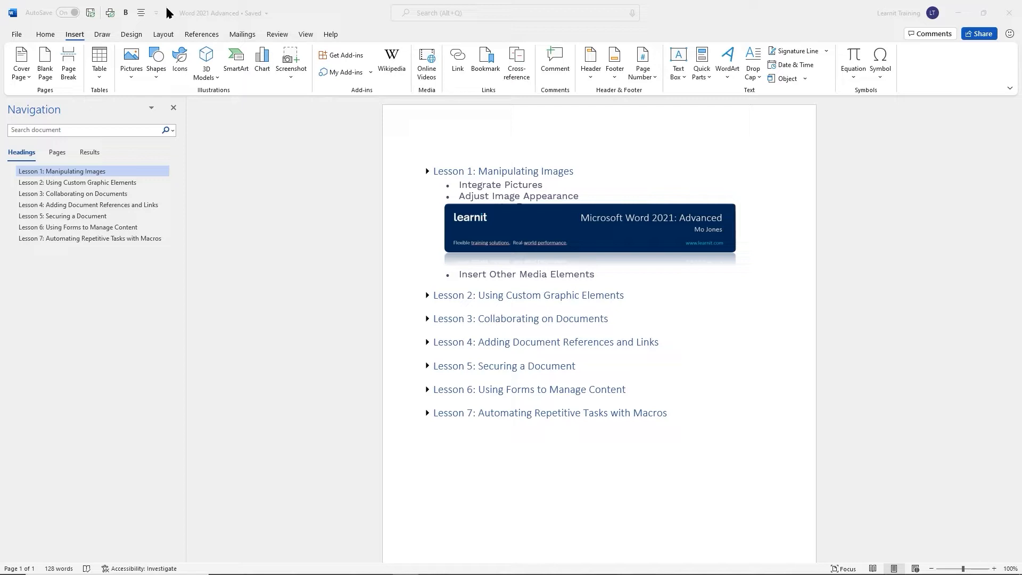
Add an empty bullet below Insert Other Media Elements and insert the YouTube video "What is learning with Learnit like?" there from its copied URL
left_click(608, 277)
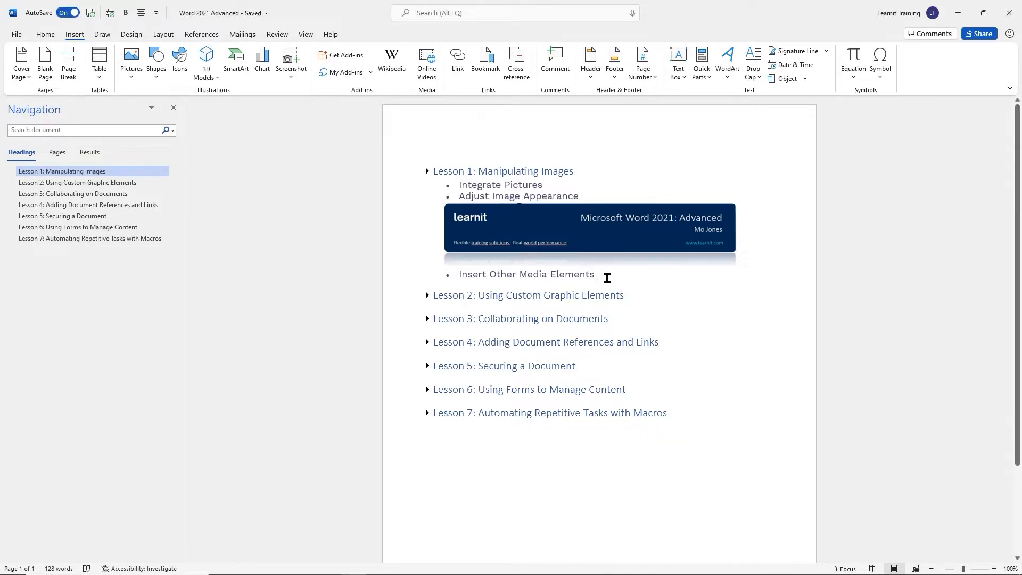
key("Return")
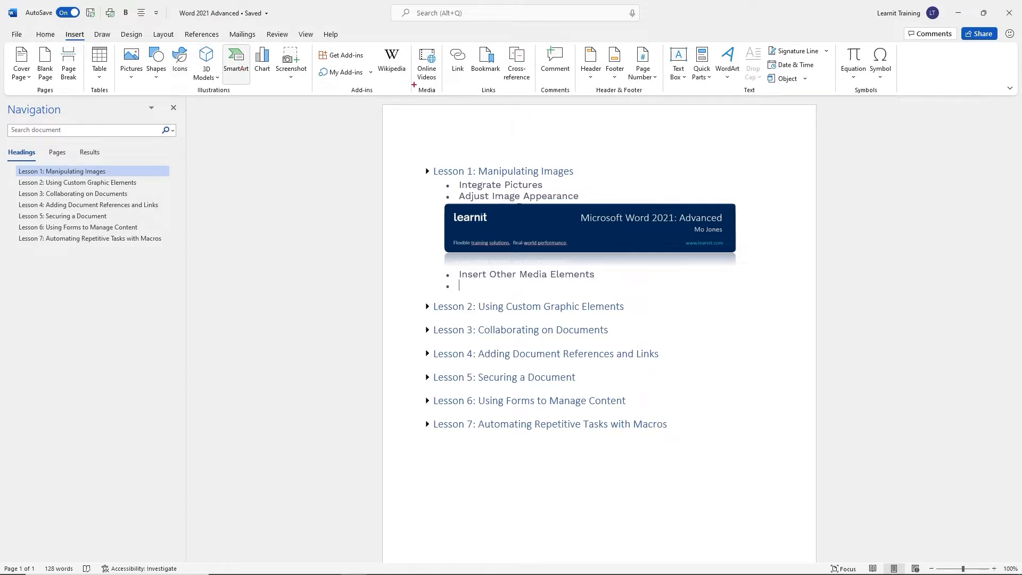
left_click_drag(415, 85, 449, 101)
left_click_drag(412, 44, 443, 82)
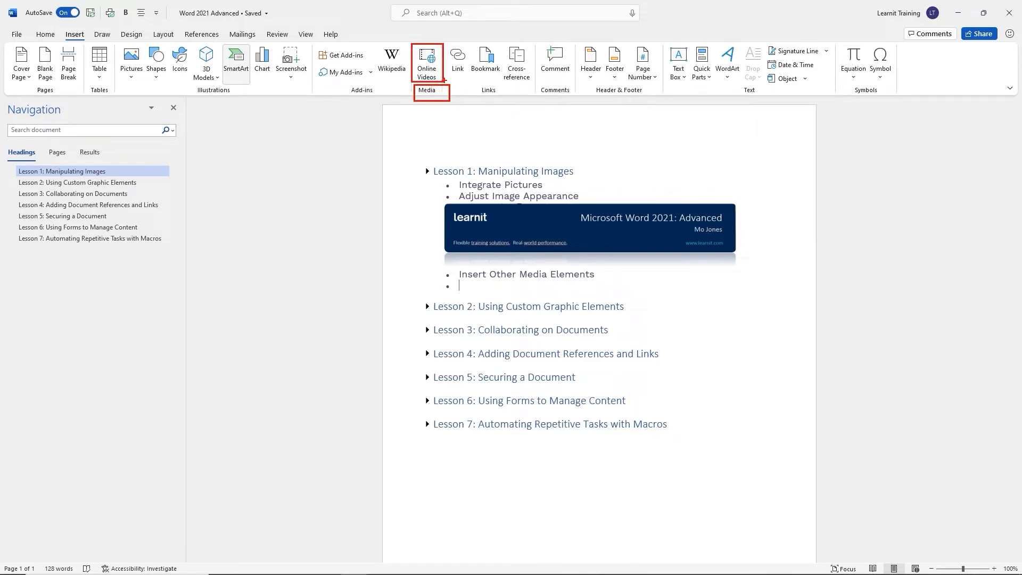
key("Escape")
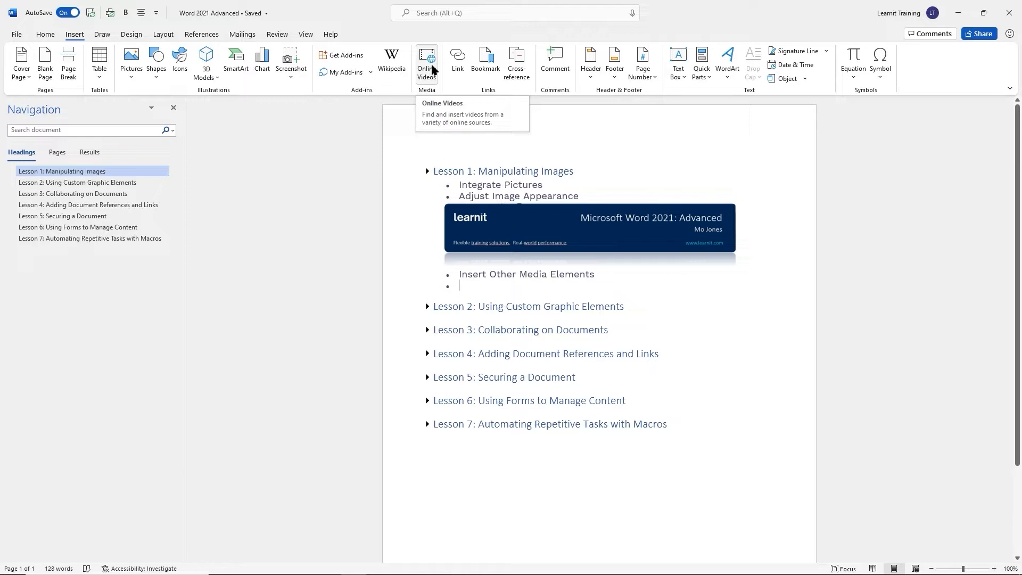
left_click(430, 69)
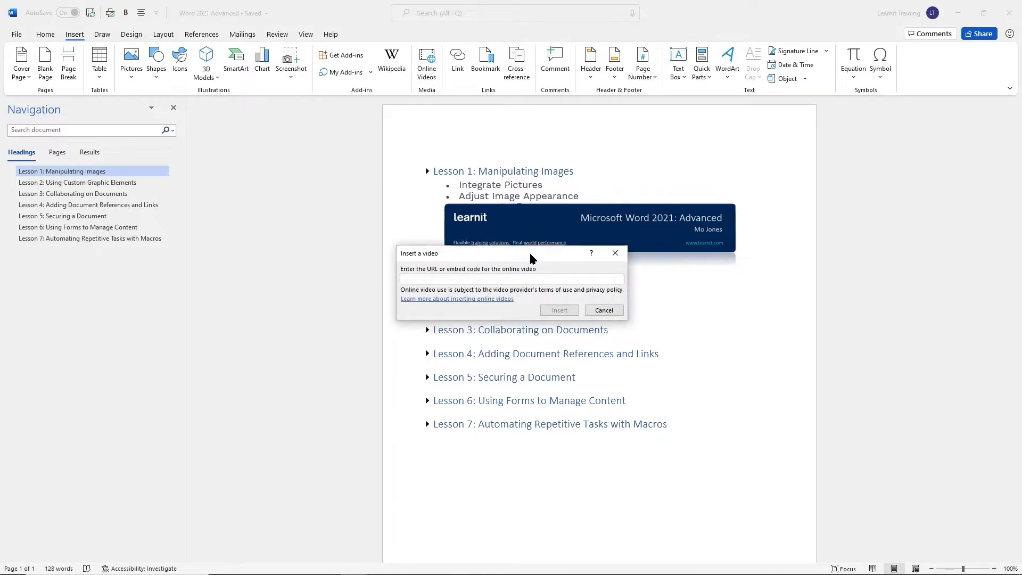
left_click_drag(531, 258, 554, 209)
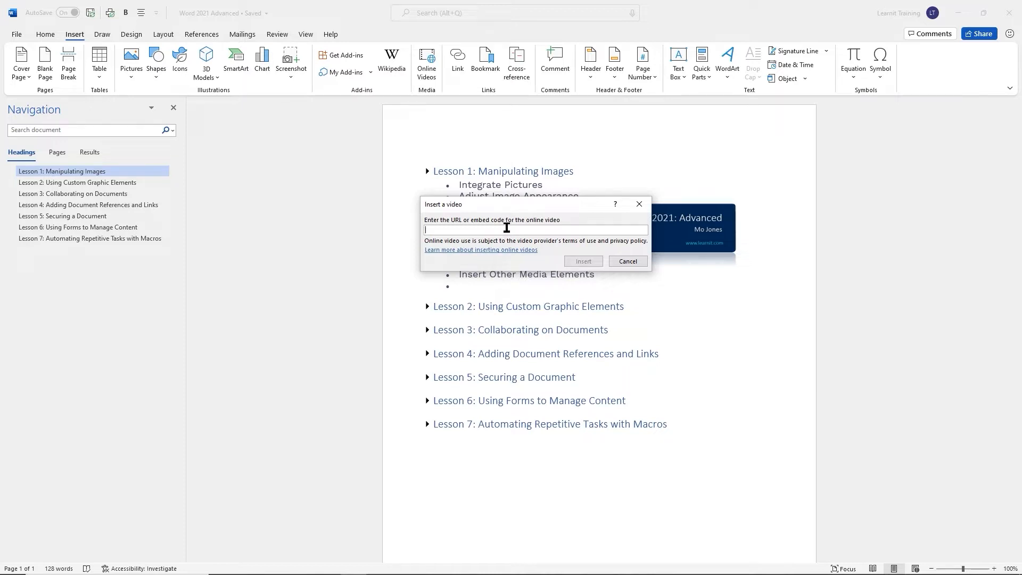
key("ctrl+v")
left_click(589, 266)
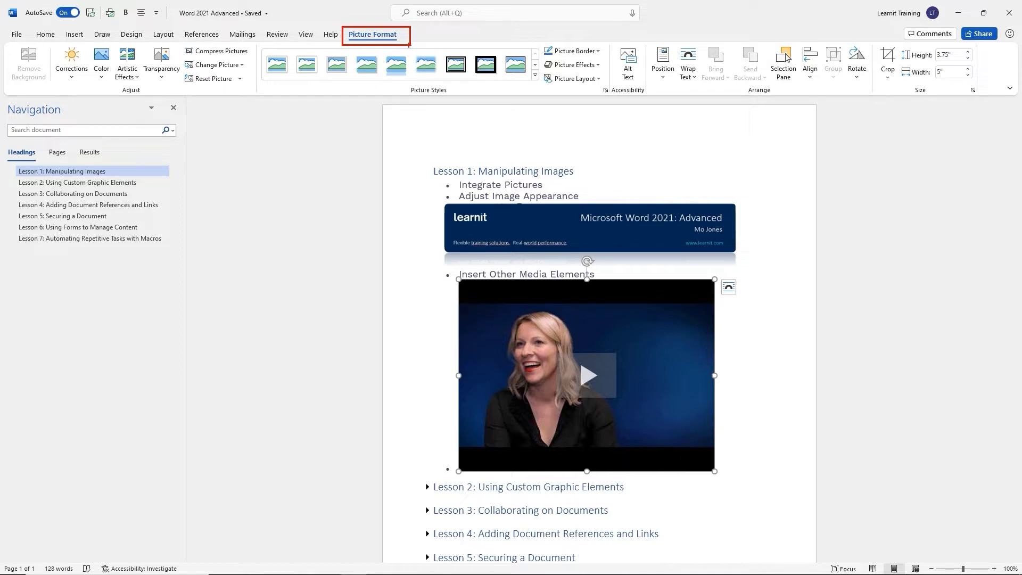
Replace the video's preview picture with the stock image of a camera lens with blue blurred lights, found by searching for "video"
right_click(633, 345)
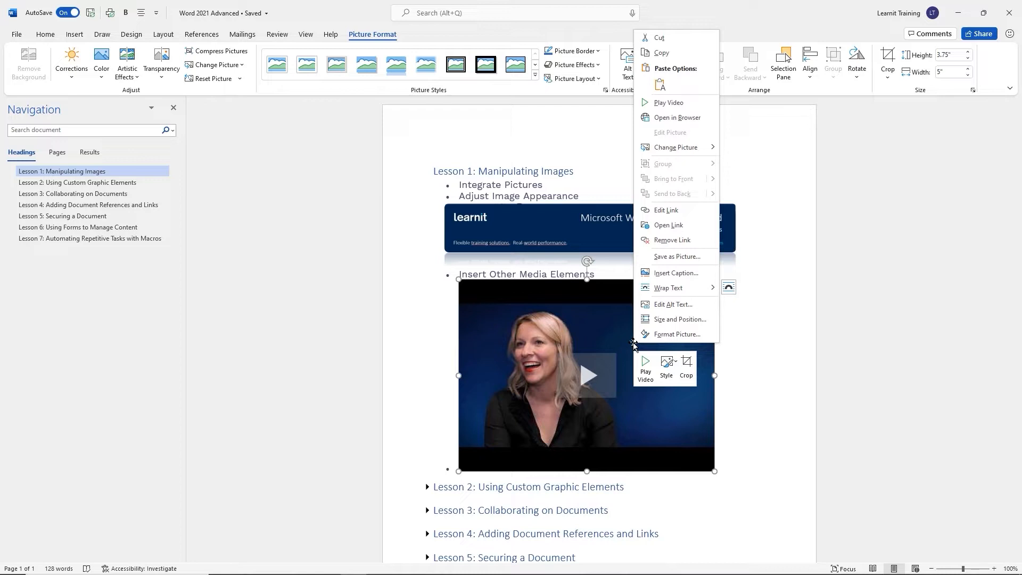
mouse_move(705, 150)
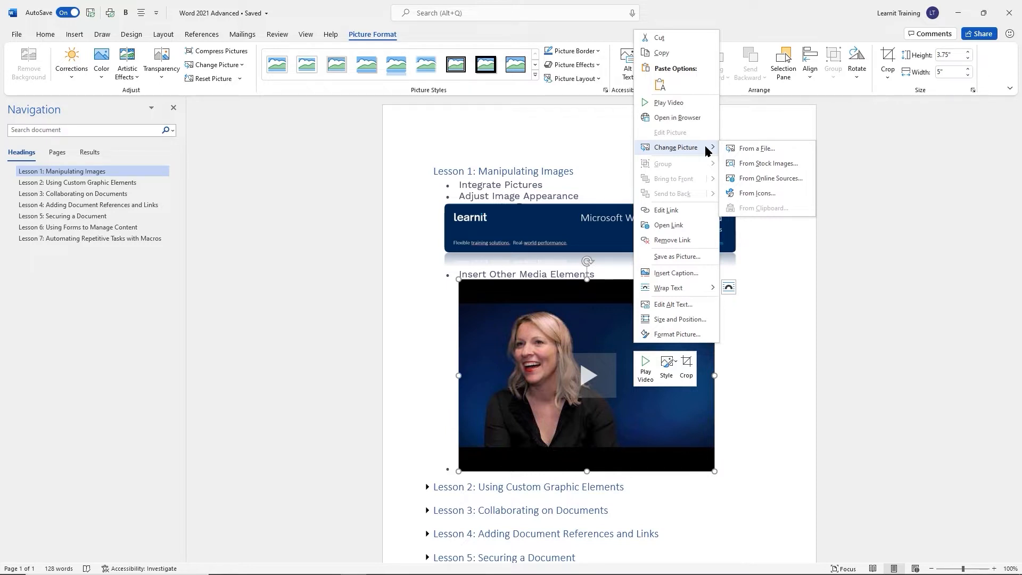
left_click(760, 165)
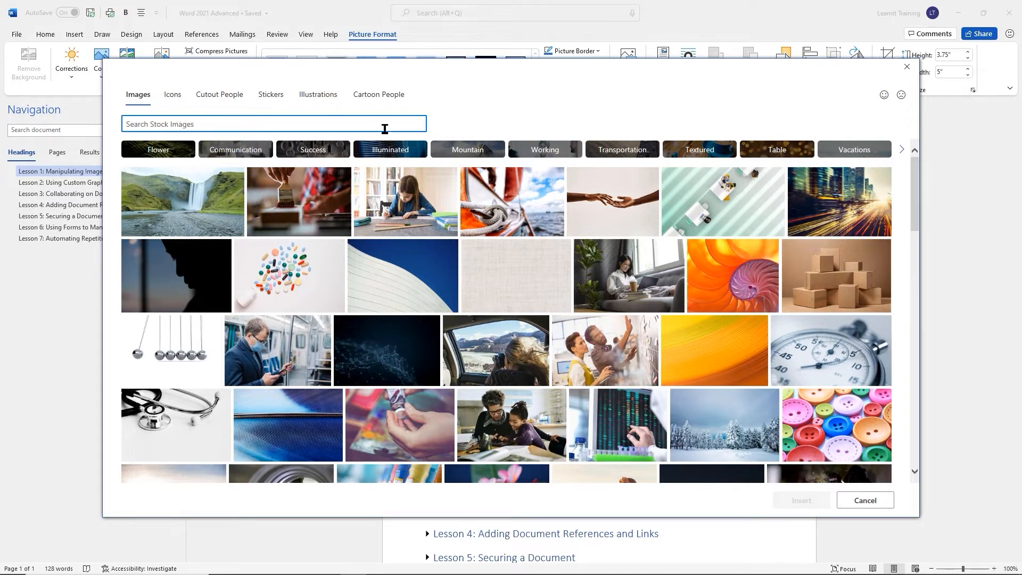
left_click(385, 129)
type("video")
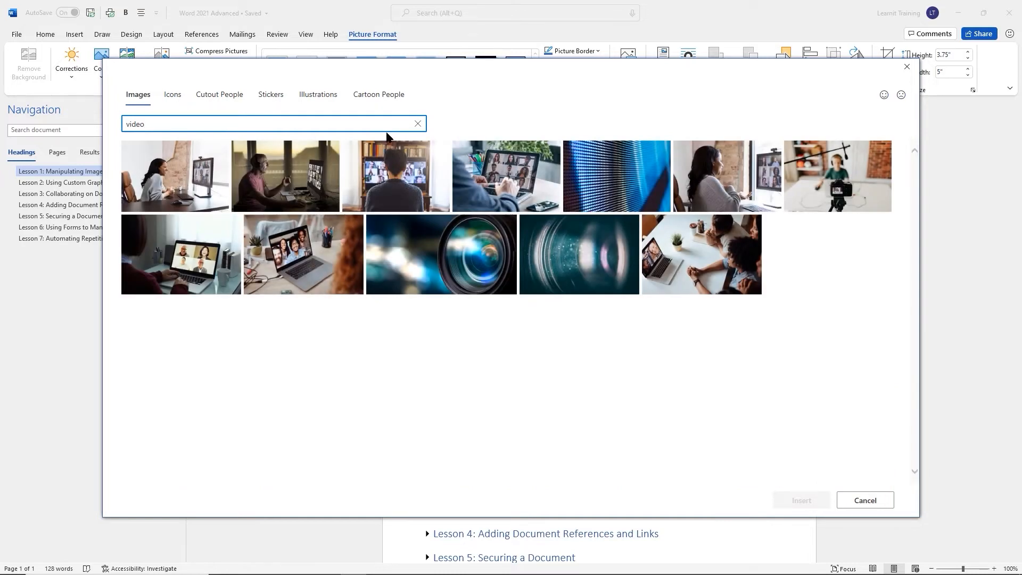
left_click(464, 271)
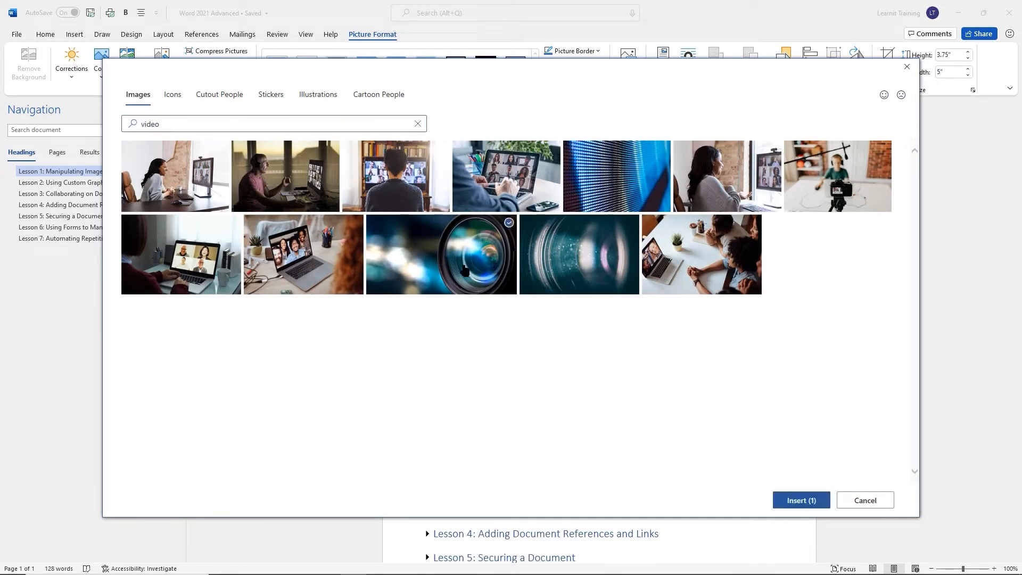
left_click(806, 506)
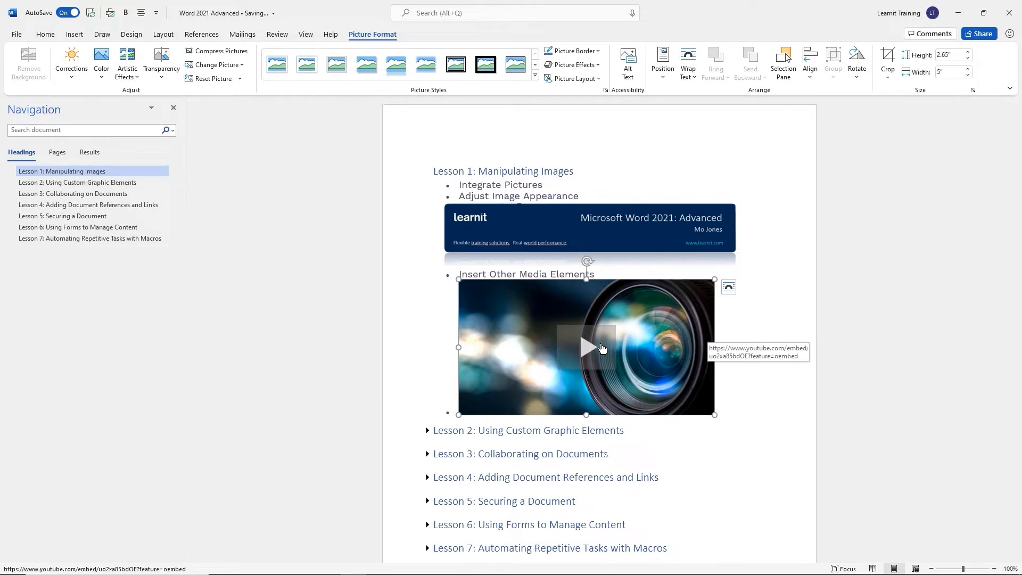
Open the inserted video in the browser to check its playback, then close the browser window and deselect the video in the document
right_click(654, 342)
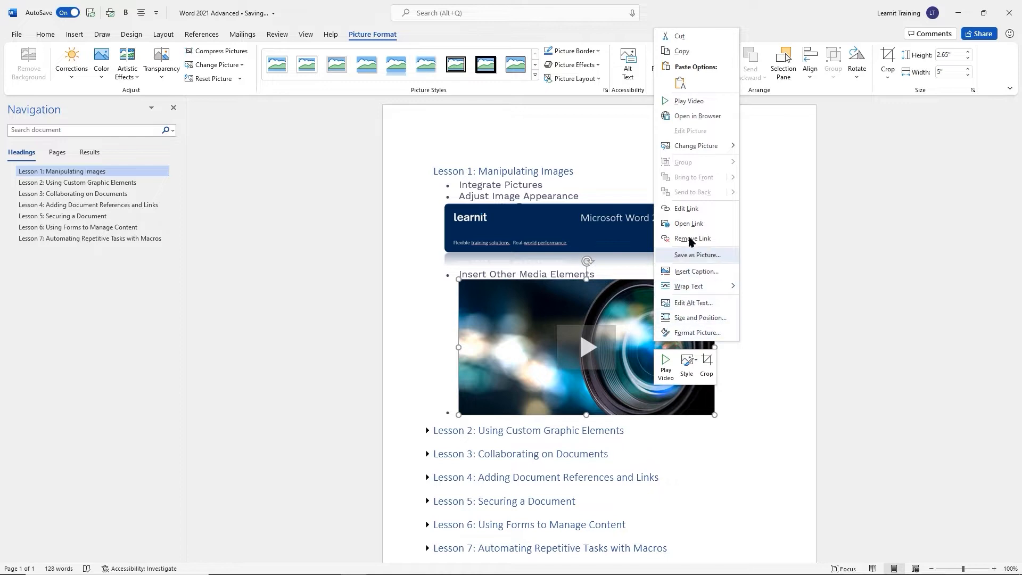
left_click(692, 117)
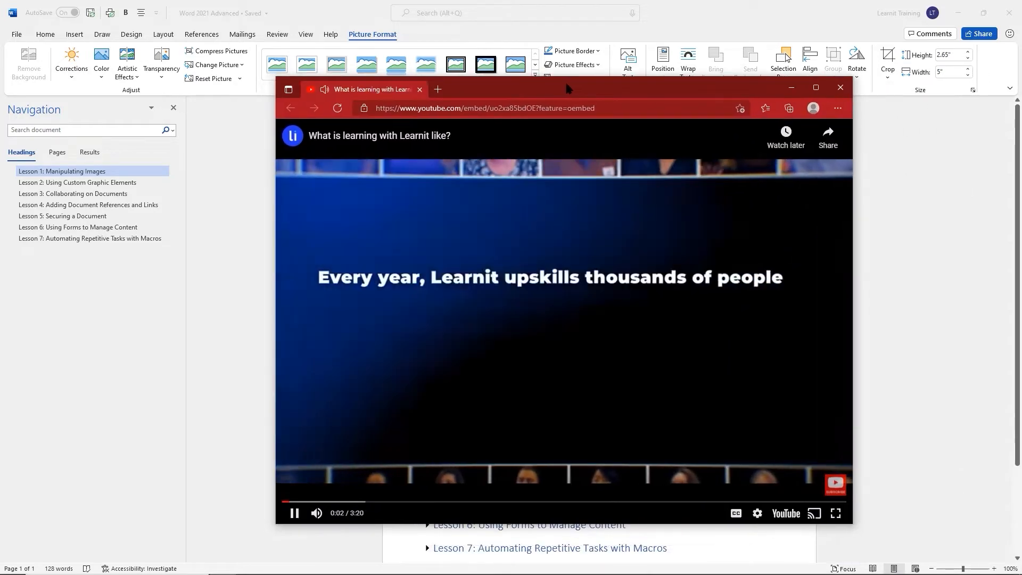
left_click_drag(569, 88, 586, 96)
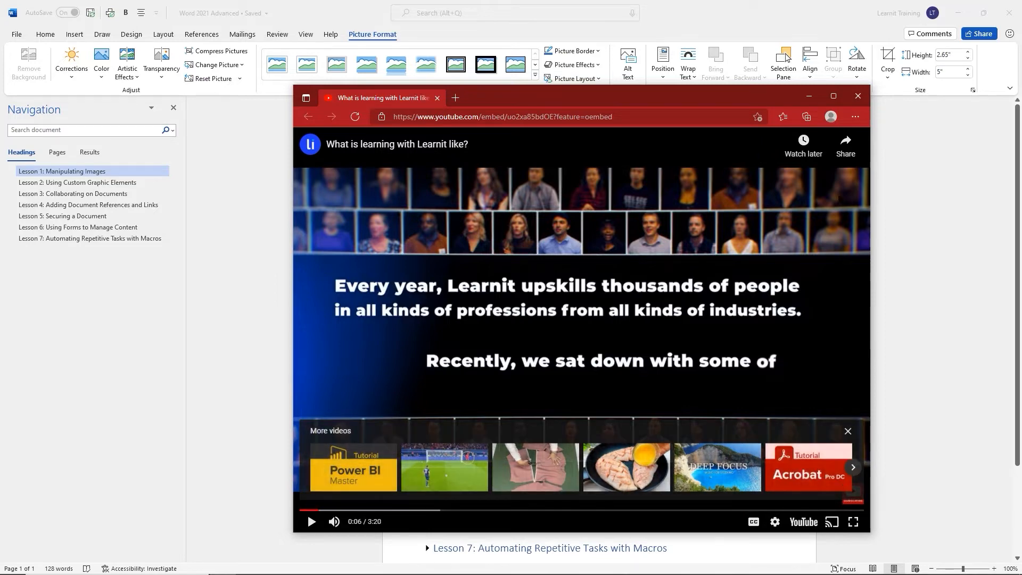
left_click(860, 97)
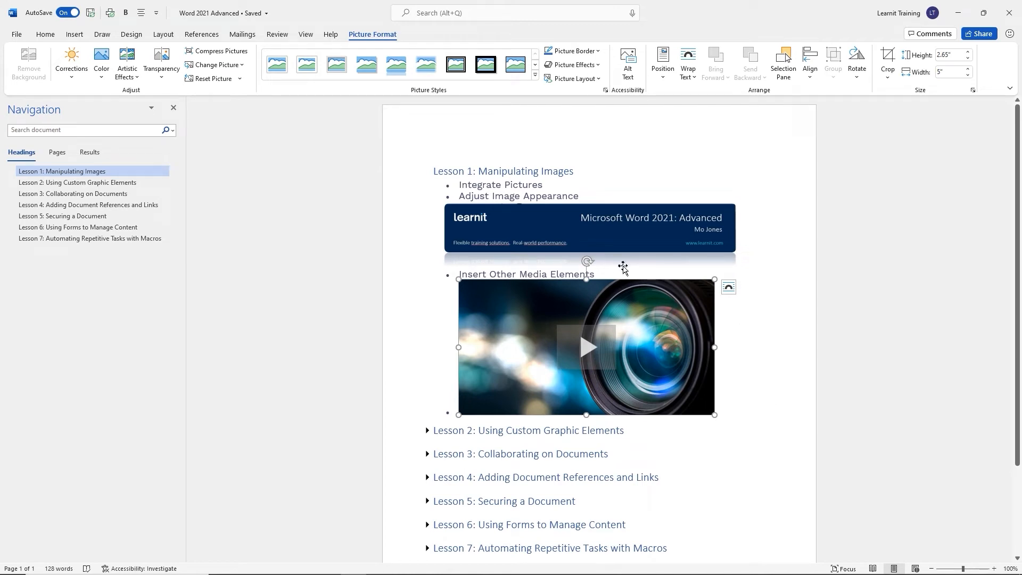
left_click(565, 182)
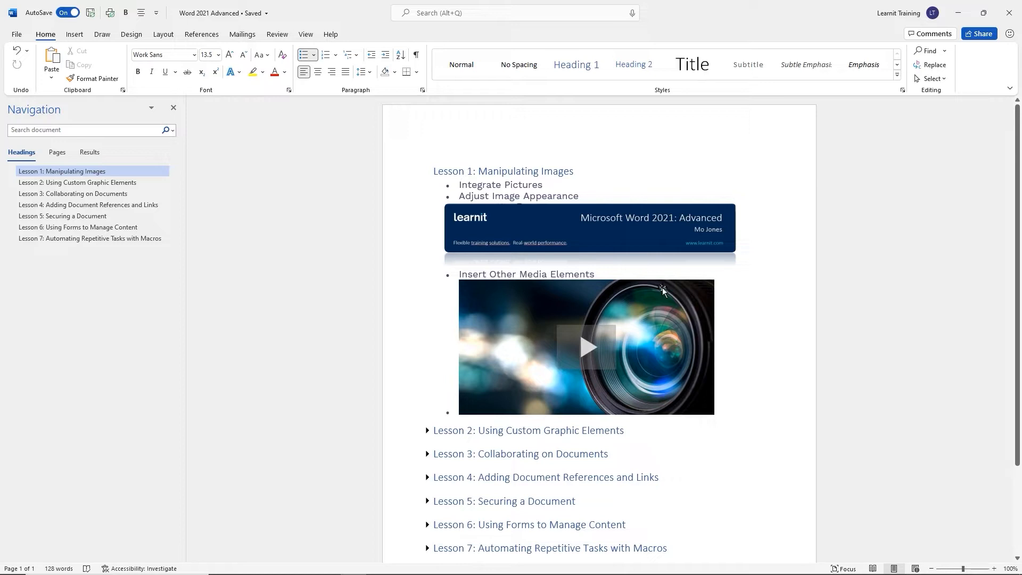
Apply the third Soft Edges variation to the video's preview picture and deselect it
left_click(709, 284)
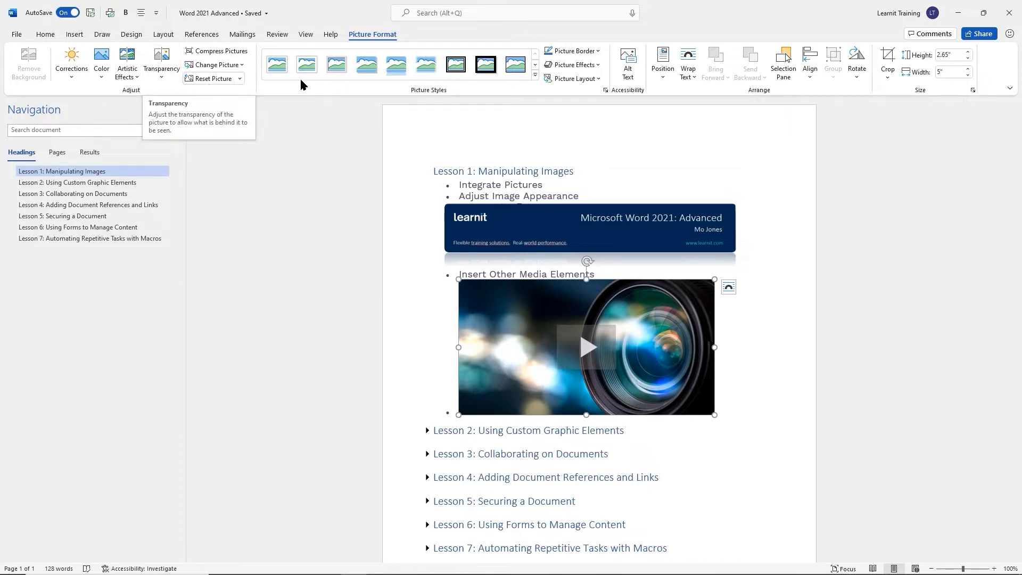
left_click(599, 65)
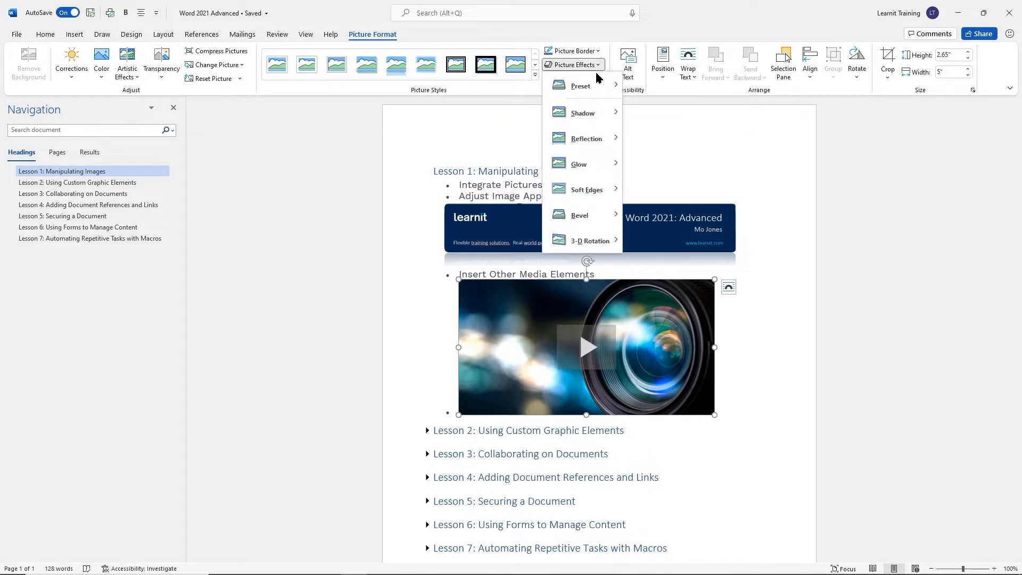
mouse_move(611, 86)
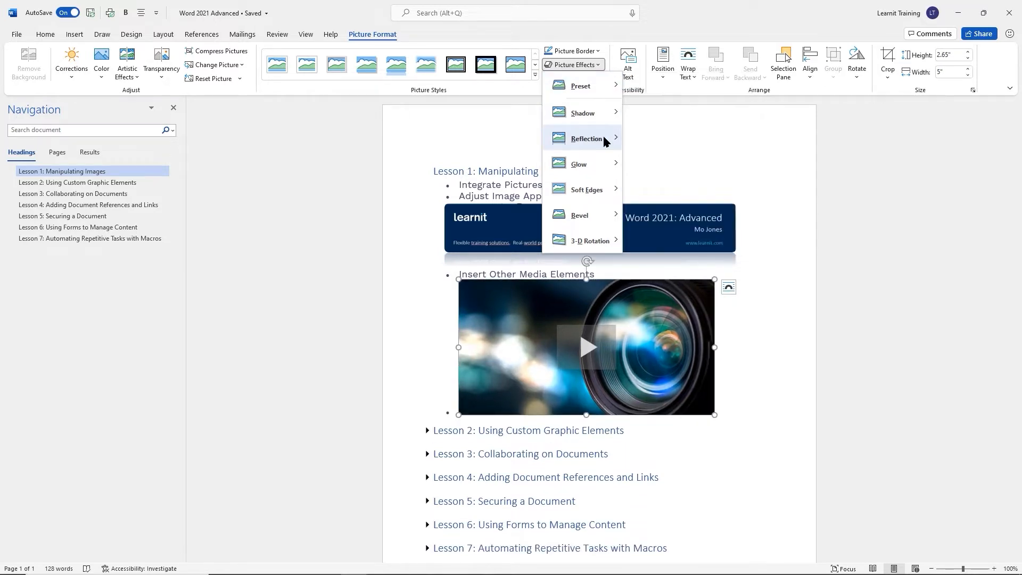
mouse_move(601, 168)
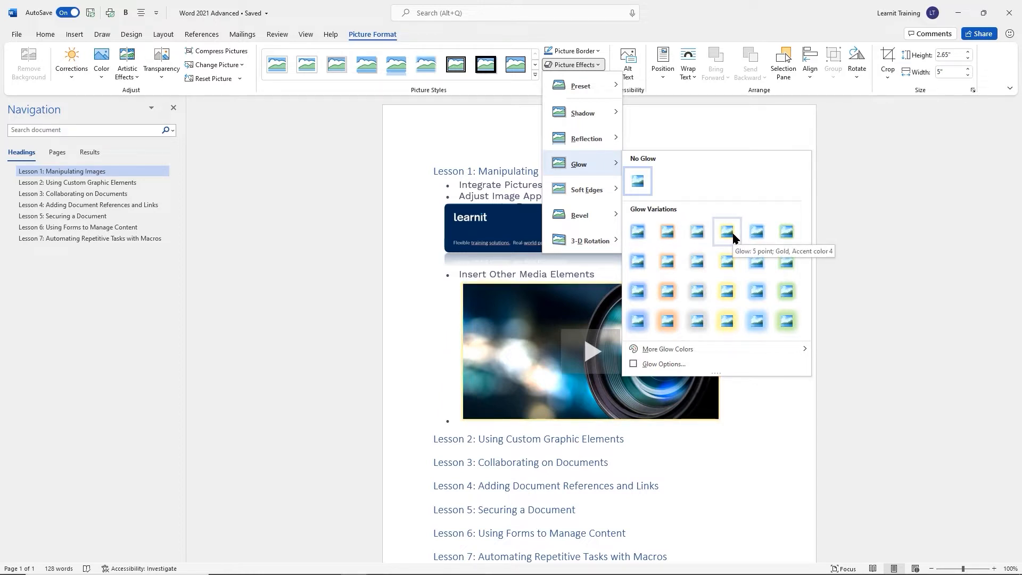
mouse_move(591, 190)
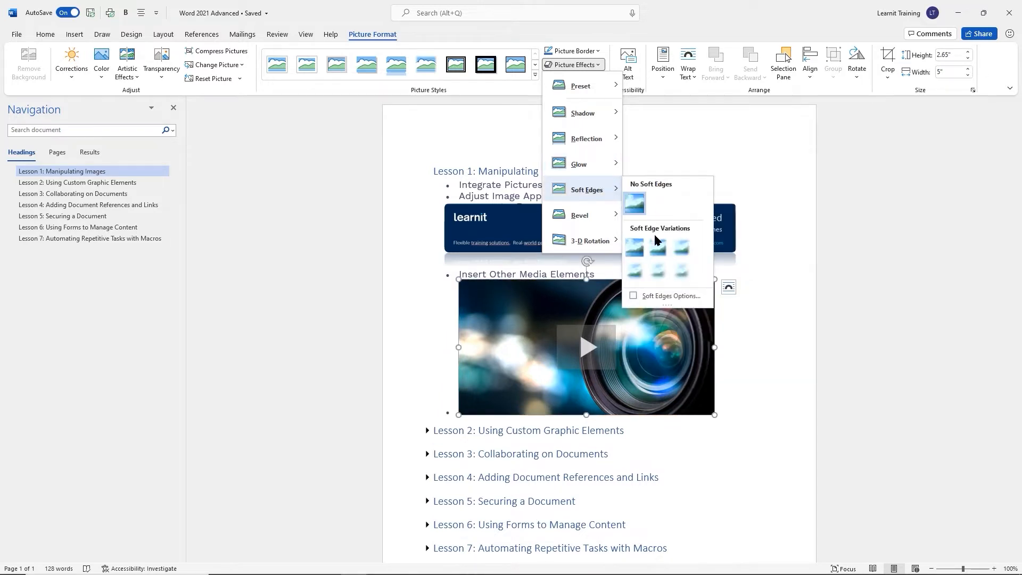
left_click(685, 254)
left_click(777, 335)
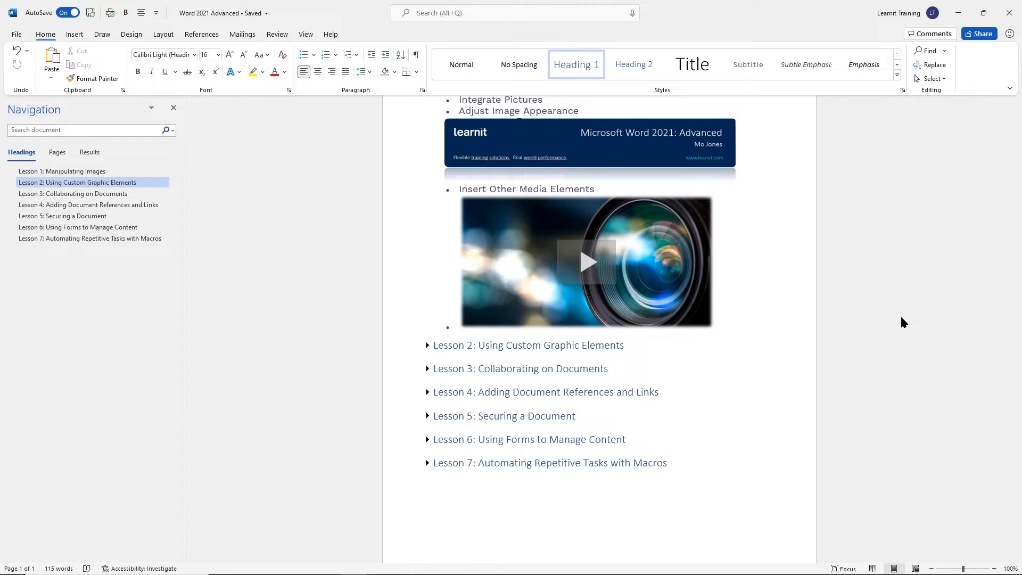
Expand the Lesson 2: Using Custom Graphic Elements heading and add an empty bullet below Link text boxes
left_click(427, 346)
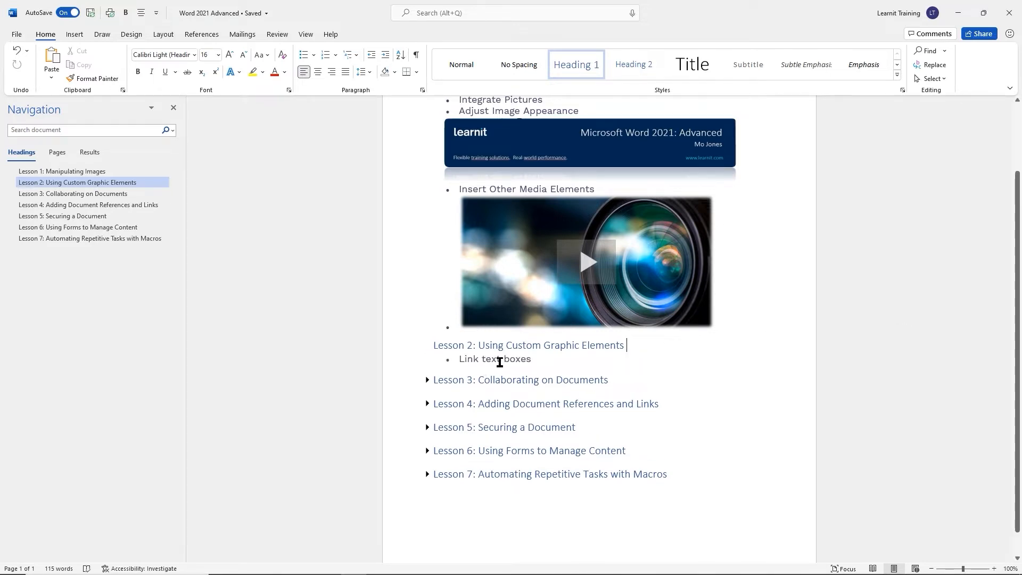
left_click(547, 360)
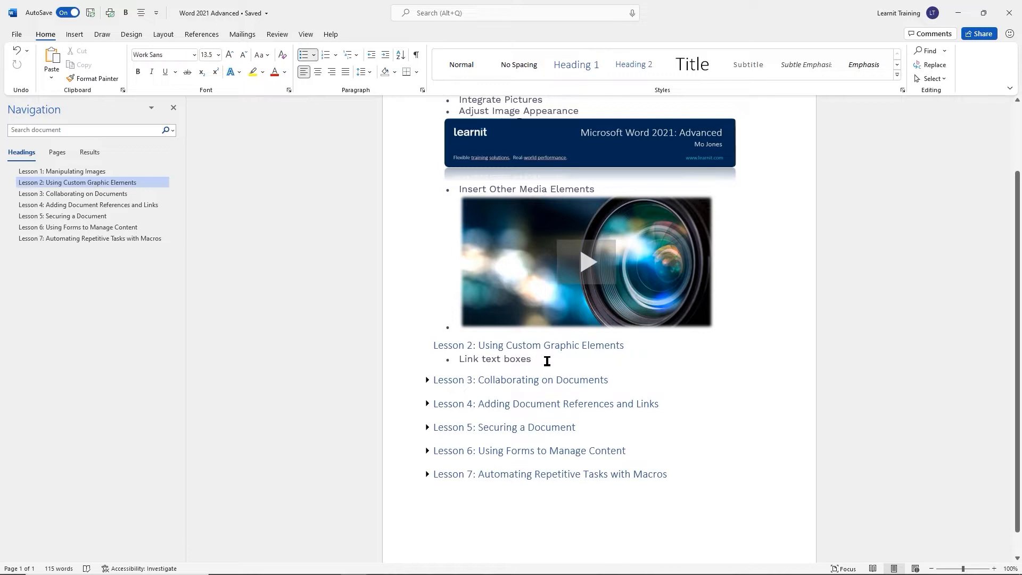
key("Return")
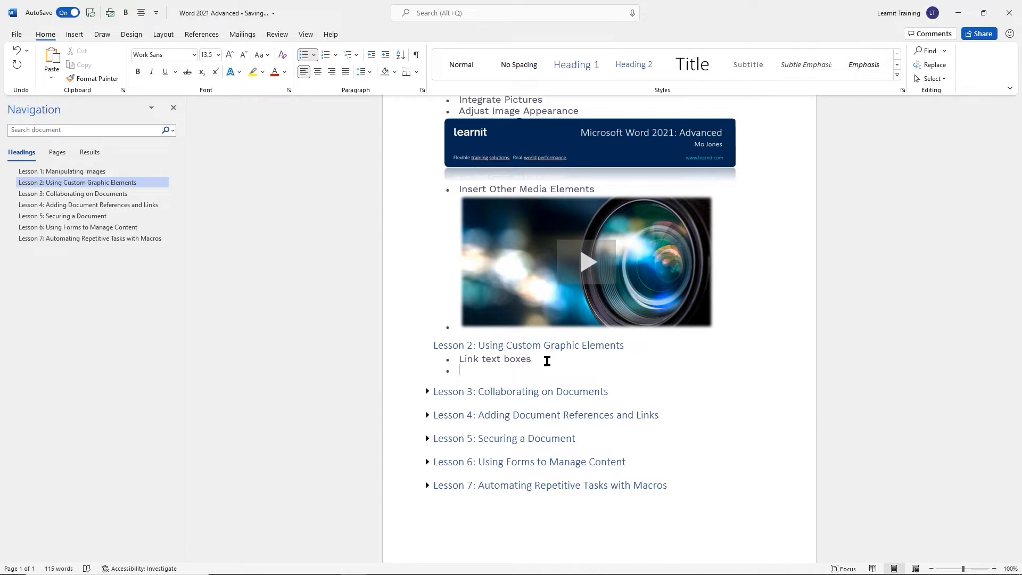
Insert the built-in Simple Text Box at the empty bullet below Link text boxes
left_click(77, 36)
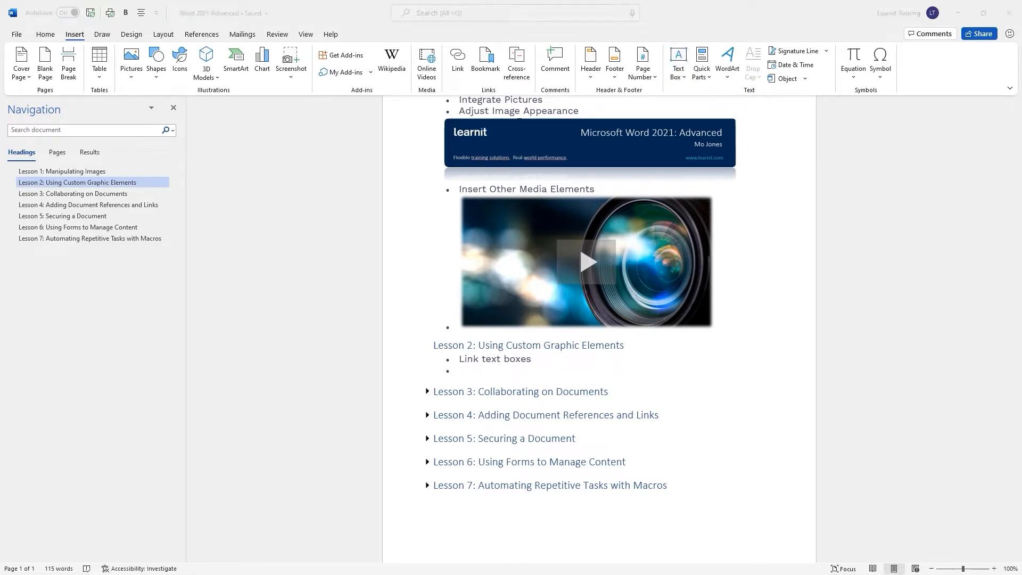
left_click(685, 80)
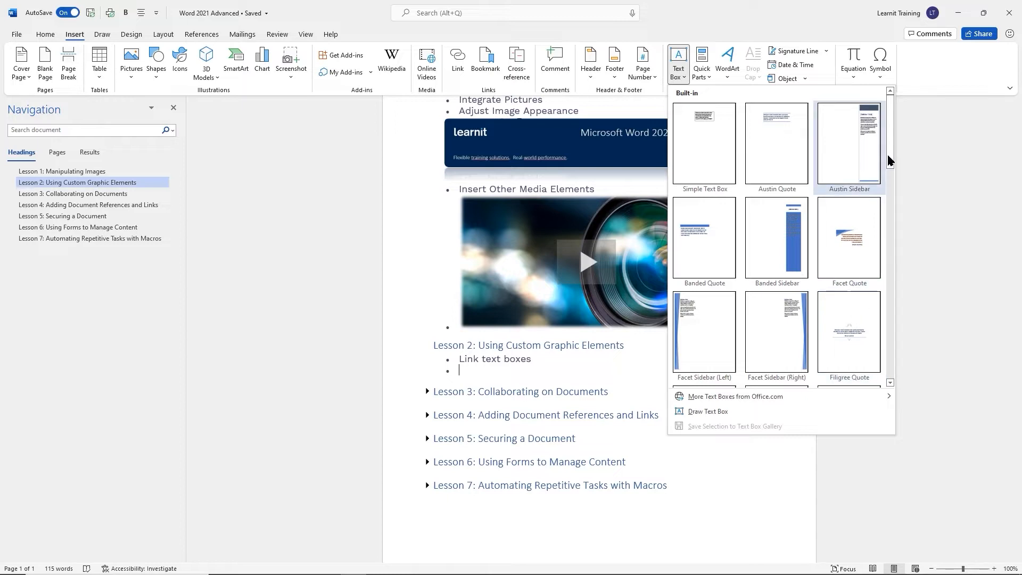
left_click_drag(889, 155, 890, 212)
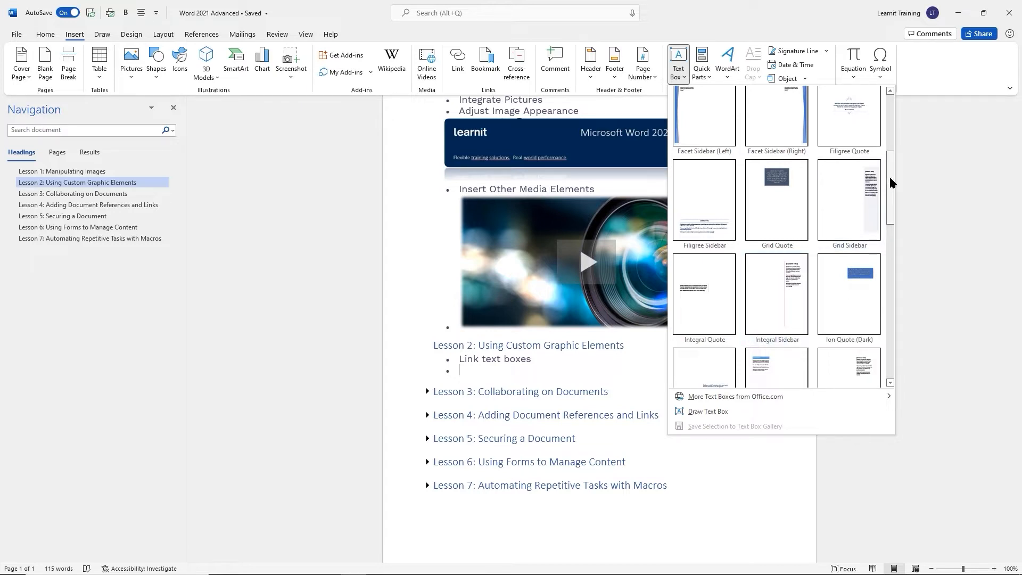
left_click_drag(890, 181, 830, 122)
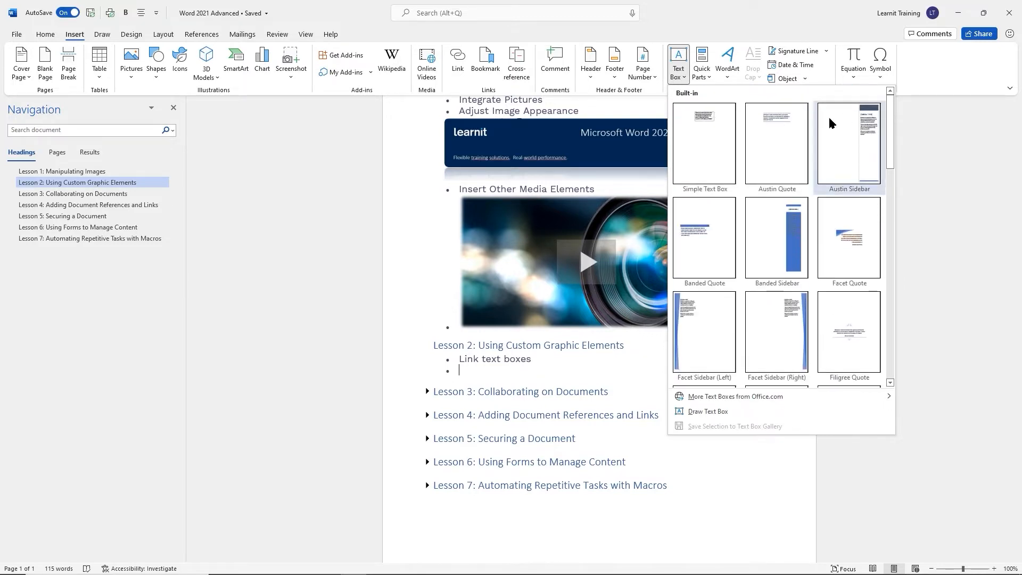
left_click(706, 149)
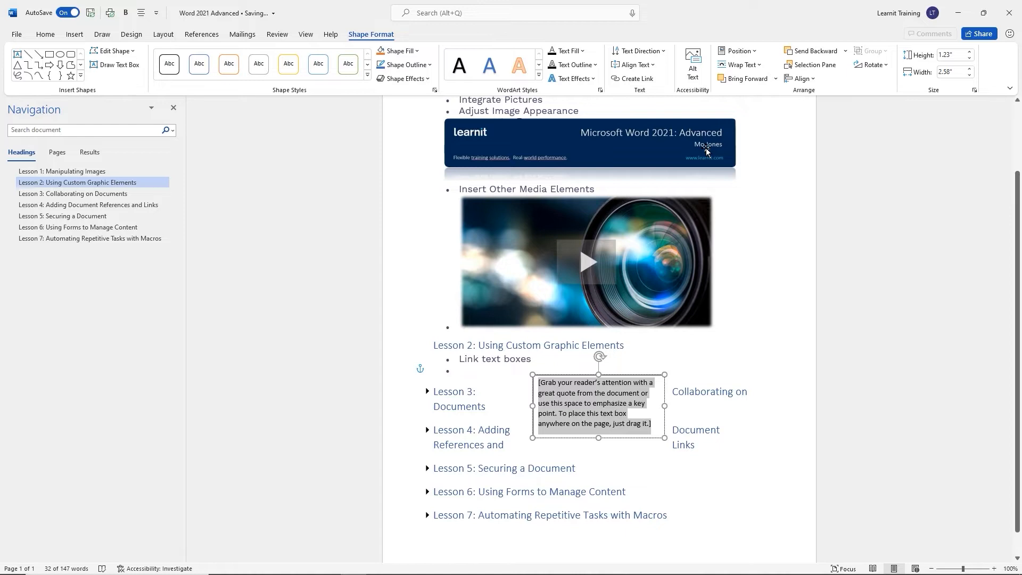
Set the text box's wrapping to Top and Bottom and move it left to line up below the Link text boxes bullet
left_click(640, 376)
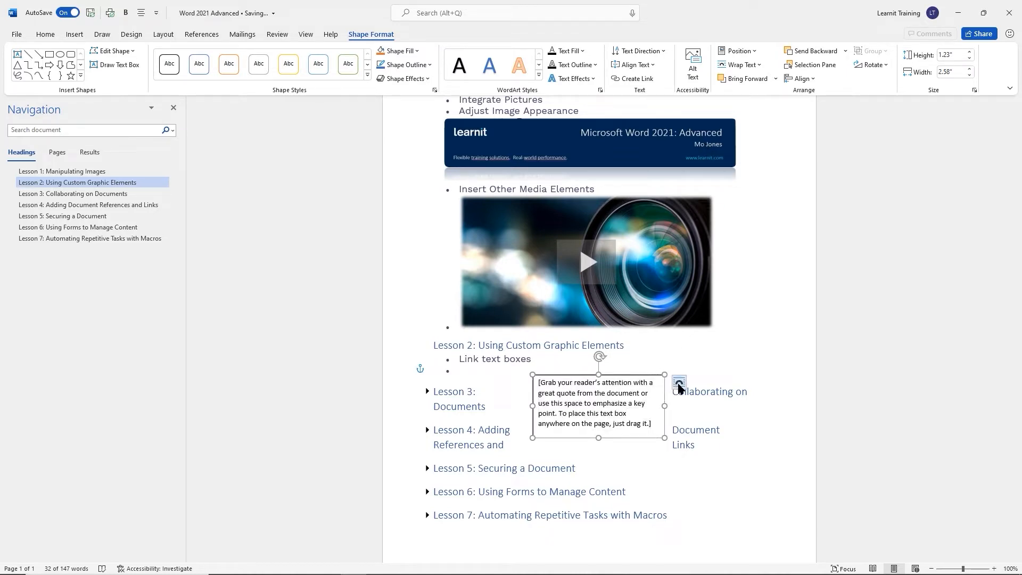
left_click(680, 385)
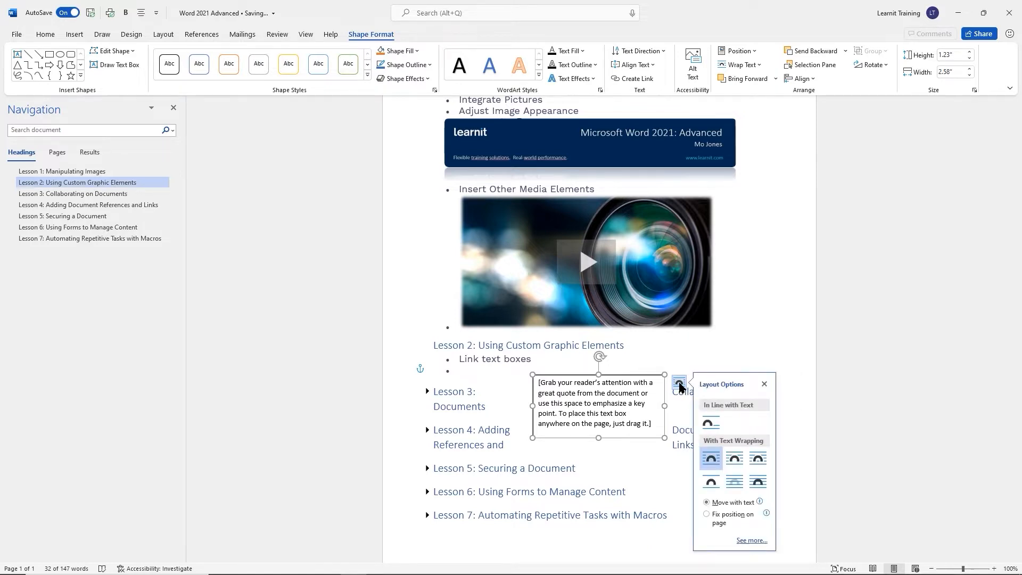
left_click(713, 484)
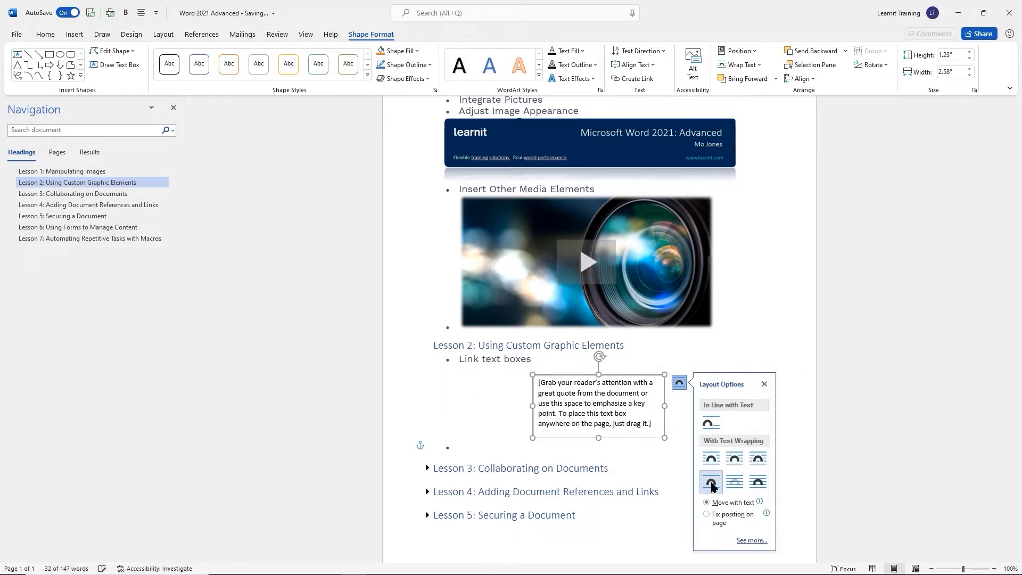
left_click_drag(643, 374, 561, 371)
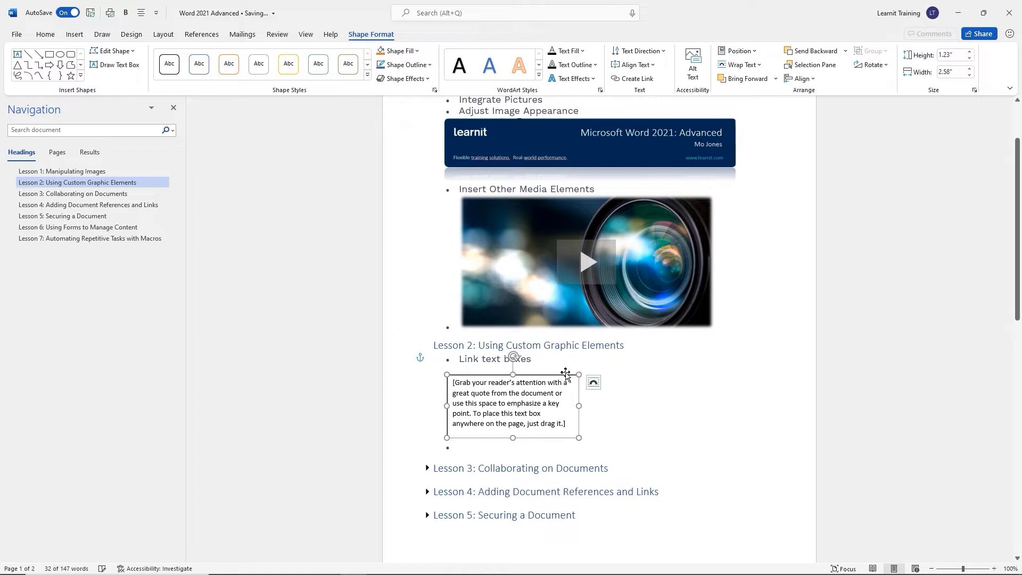
Replace the text box's placeholder with sample text generated by =rand(2,3)
left_click(568, 421)
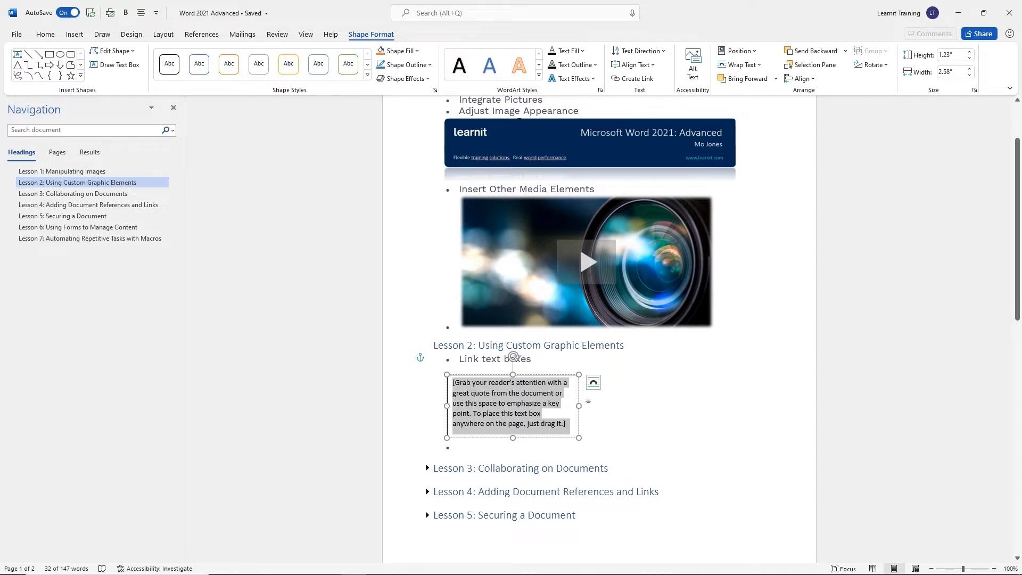
type("=rand(2,3")
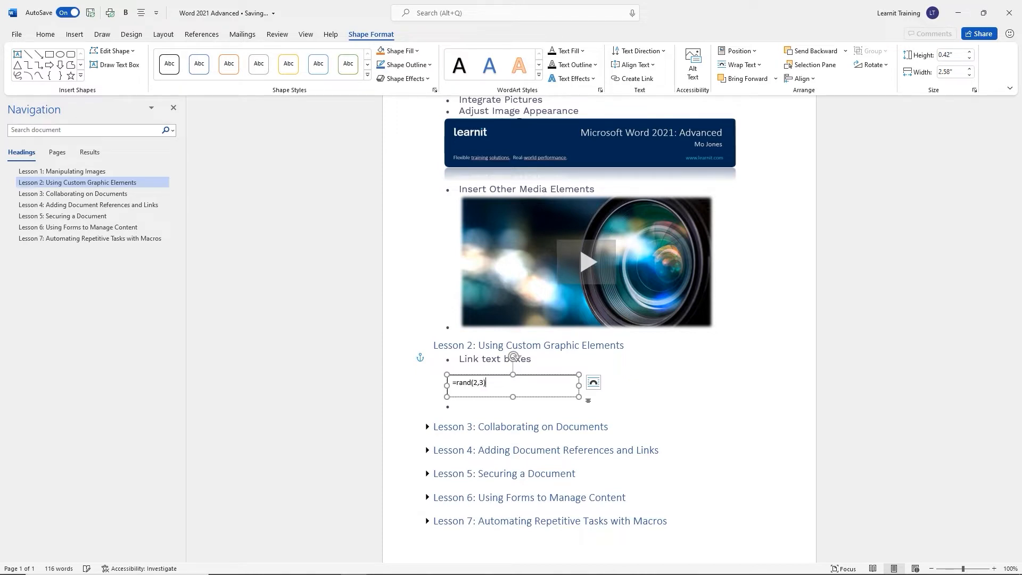
key("Return")
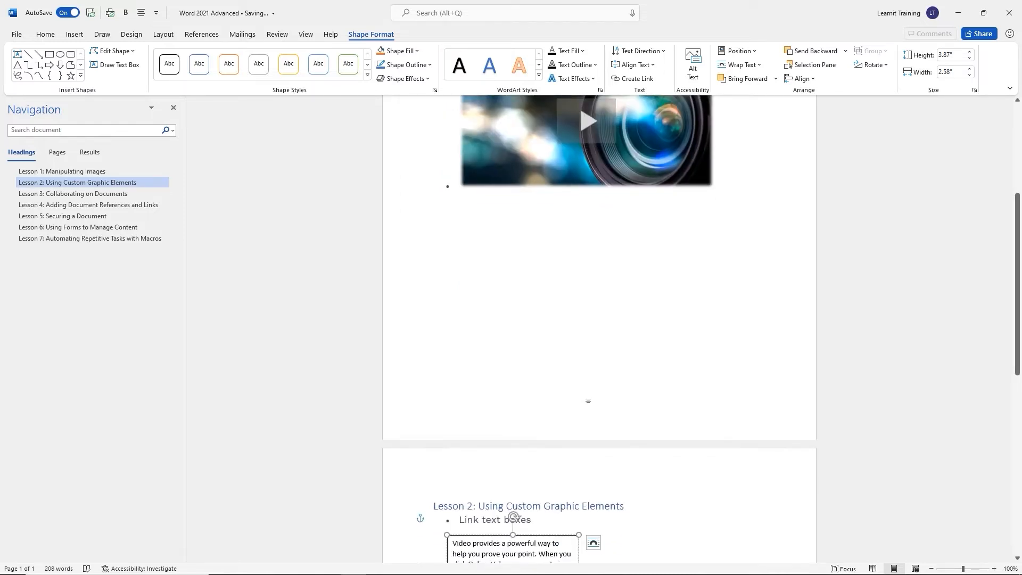
Shorten the text box to about 1.65" high and move it back directly below the Link text boxes bullet
scroll(599, 378, "down", 5)
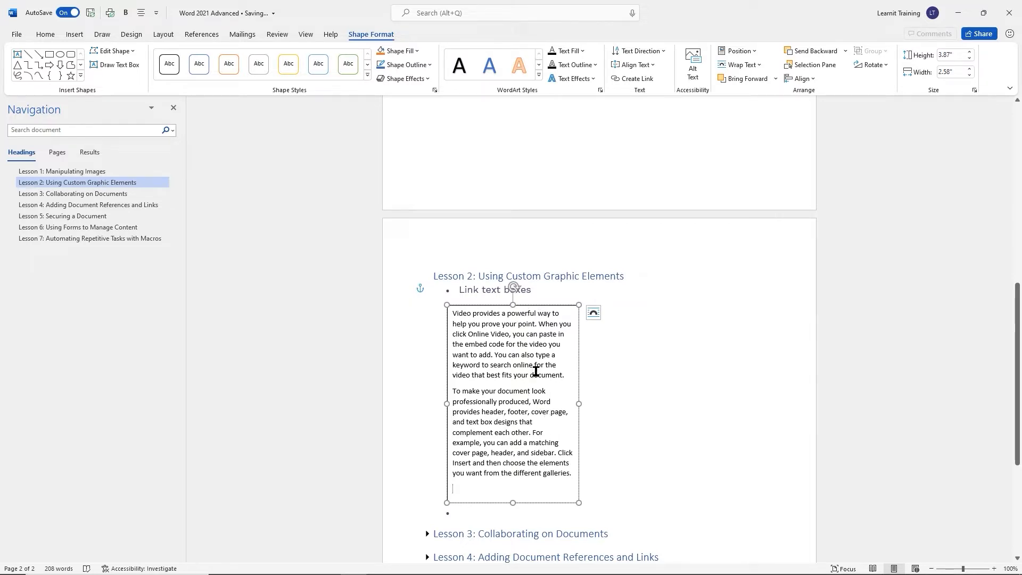
scroll(540, 434, "up", 2)
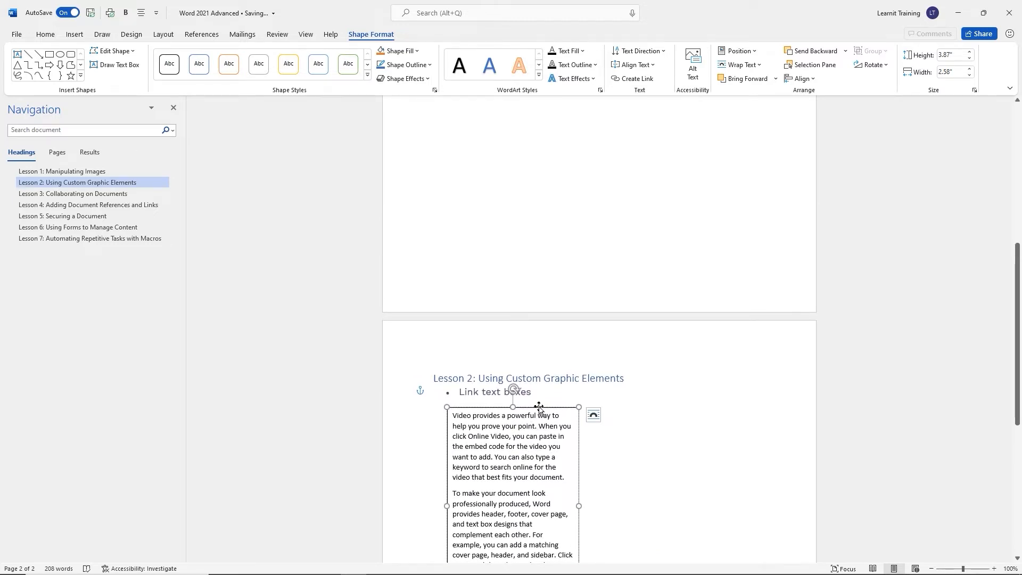
scroll(540, 407, "up", 3)
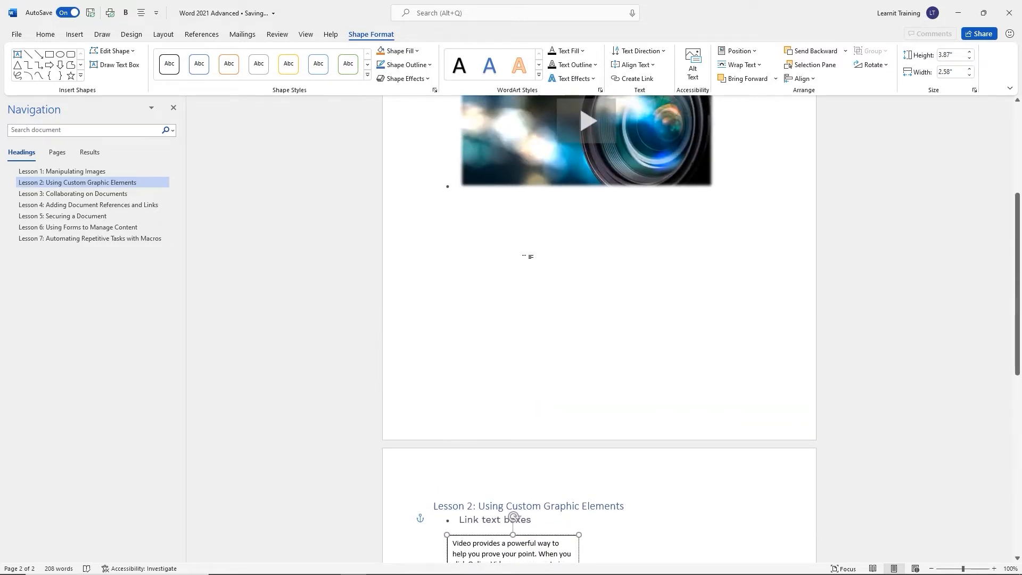
scroll(527, 257, "down", 3)
scroll(527, 259, "down", 2)
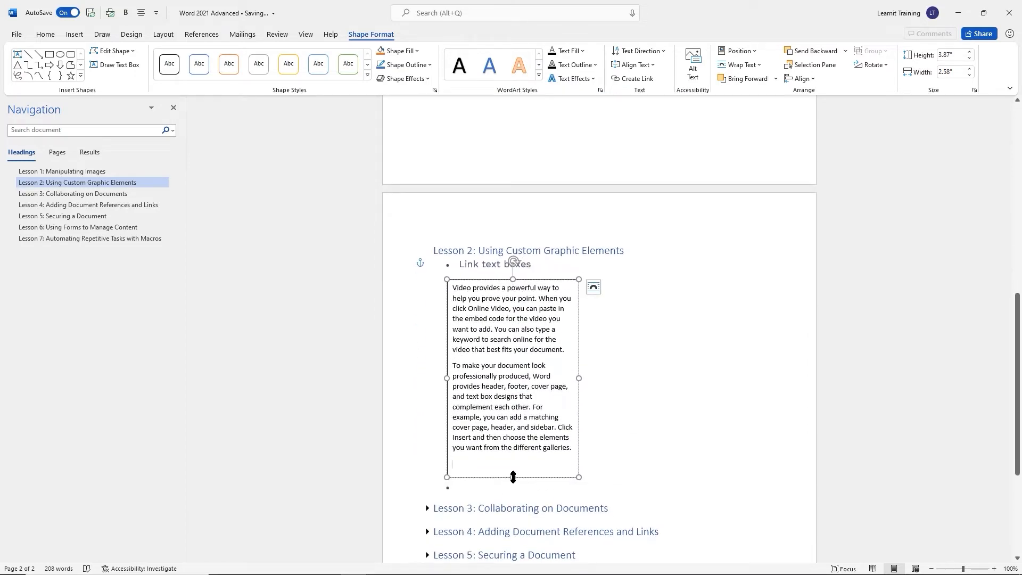
left_click_drag(513, 477, 518, 362)
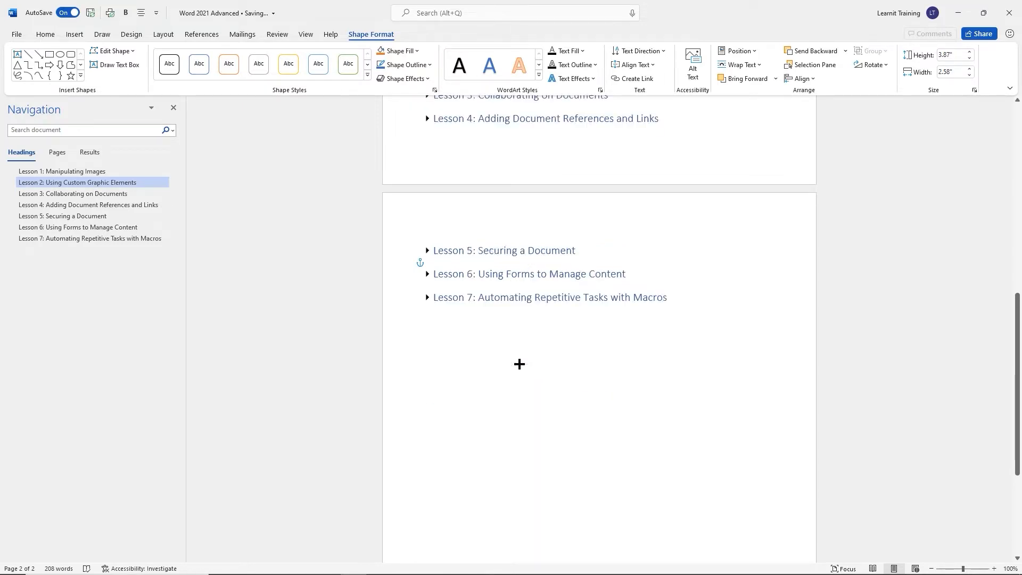
scroll(533, 337, "up", 3)
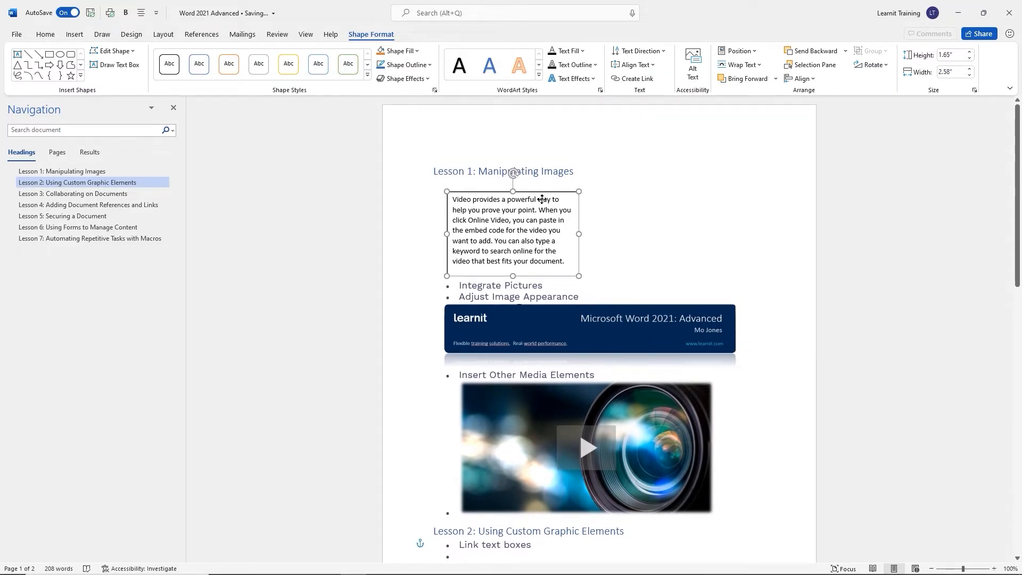
left_click_drag(536, 192, 543, 452)
scroll(740, 334, "down", 2)
scroll(740, 334, "down", 2)
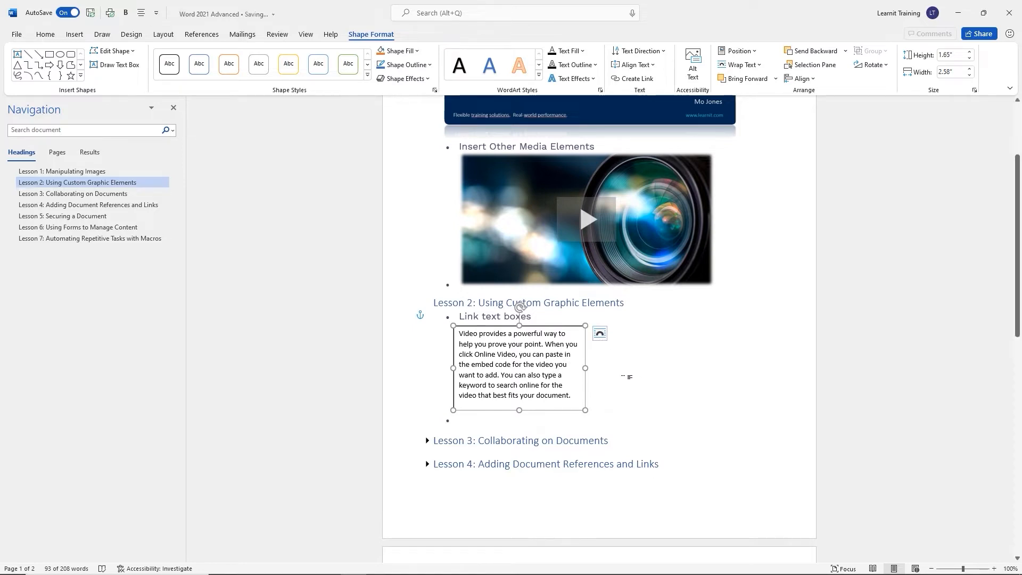
Cut all the sample text out of the text box, leaving the box empty
left_click(557, 375)
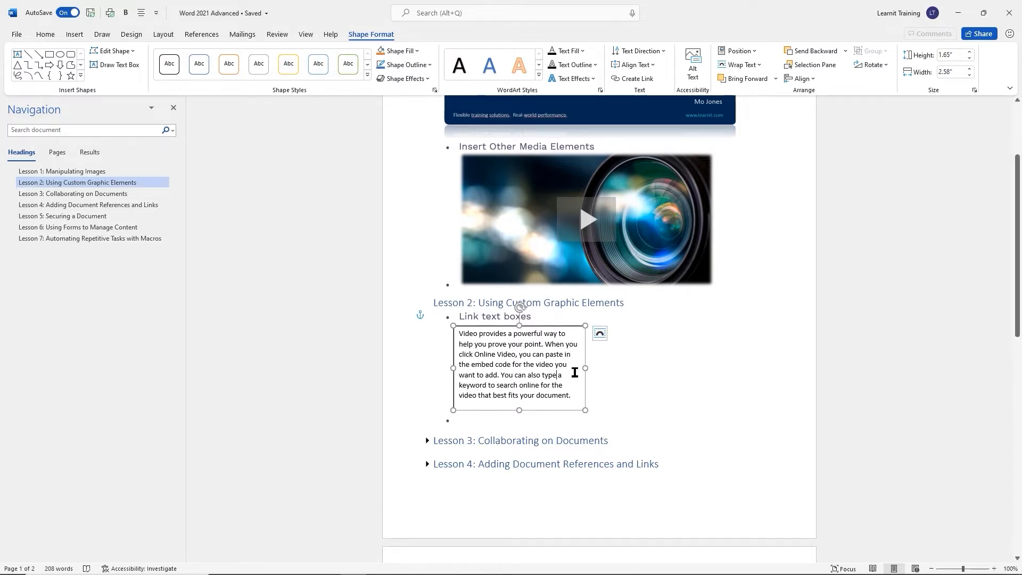
left_click_drag(575, 400, 524, 366)
left_click(523, 365)
key("ctrl+a")
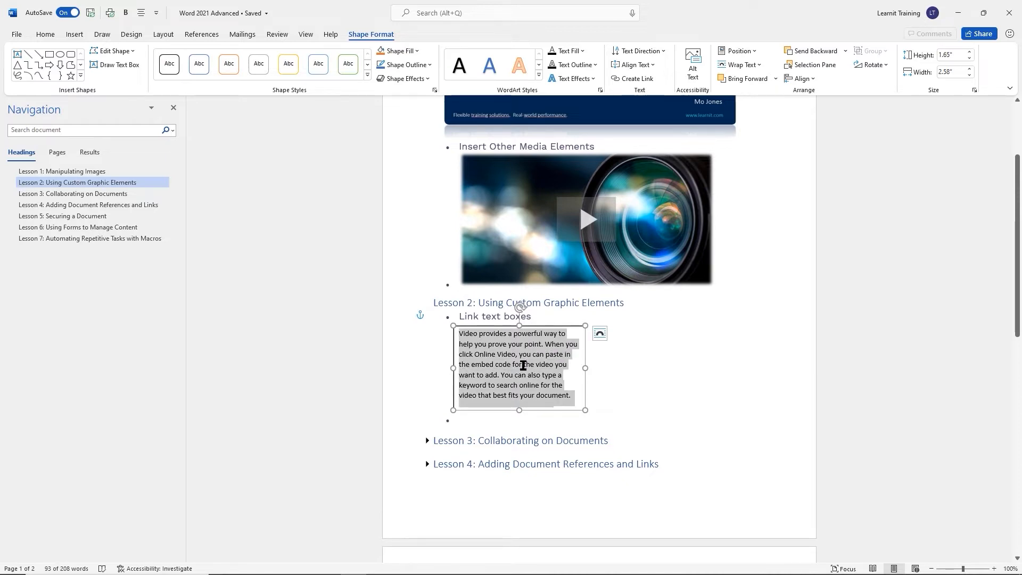
key("ctrl+x")
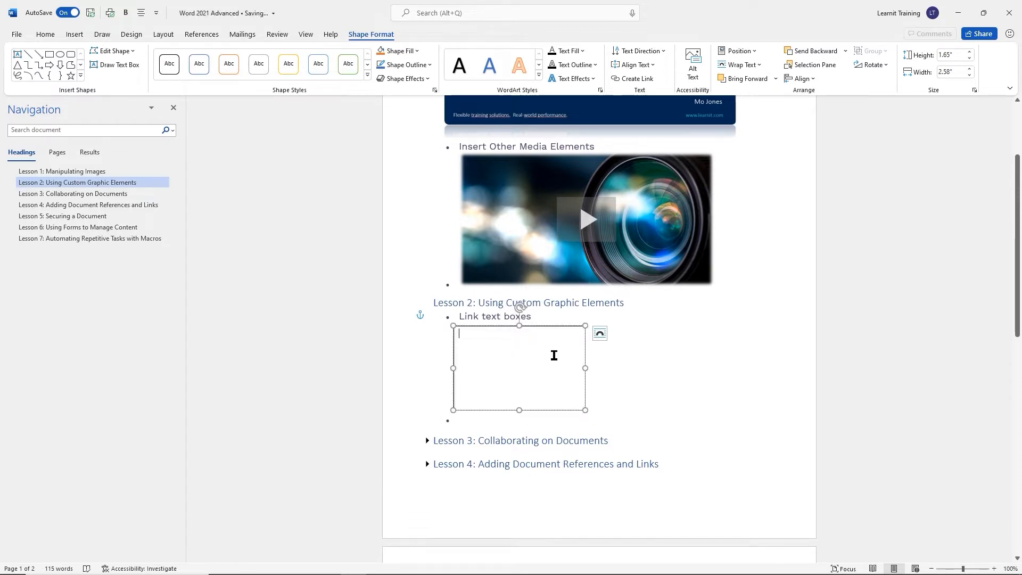
Duplicate the empty text box, place the copy level with the original on its right, and put the cursor in the original box
left_click(585, 336)
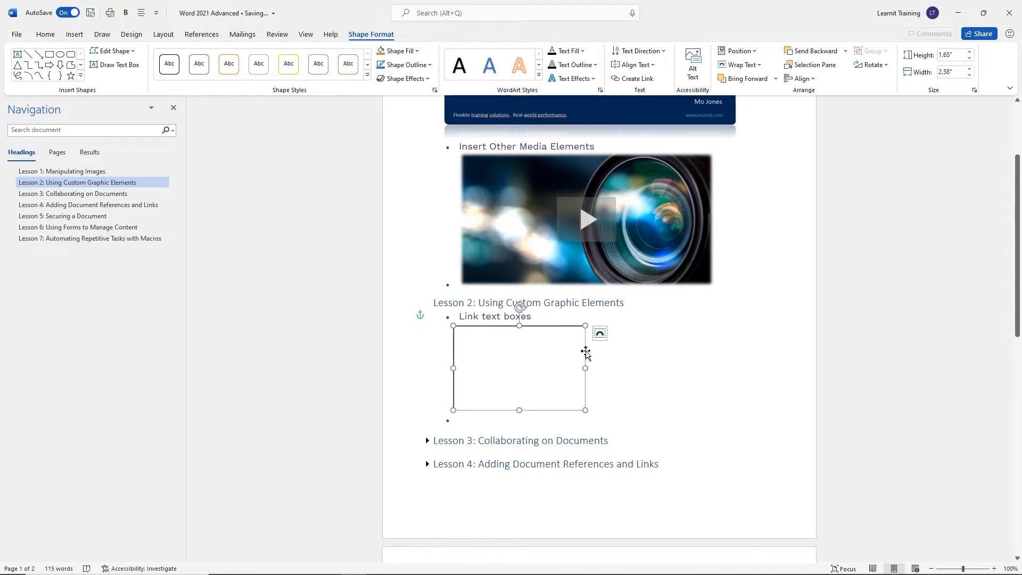
key("ctrl+d")
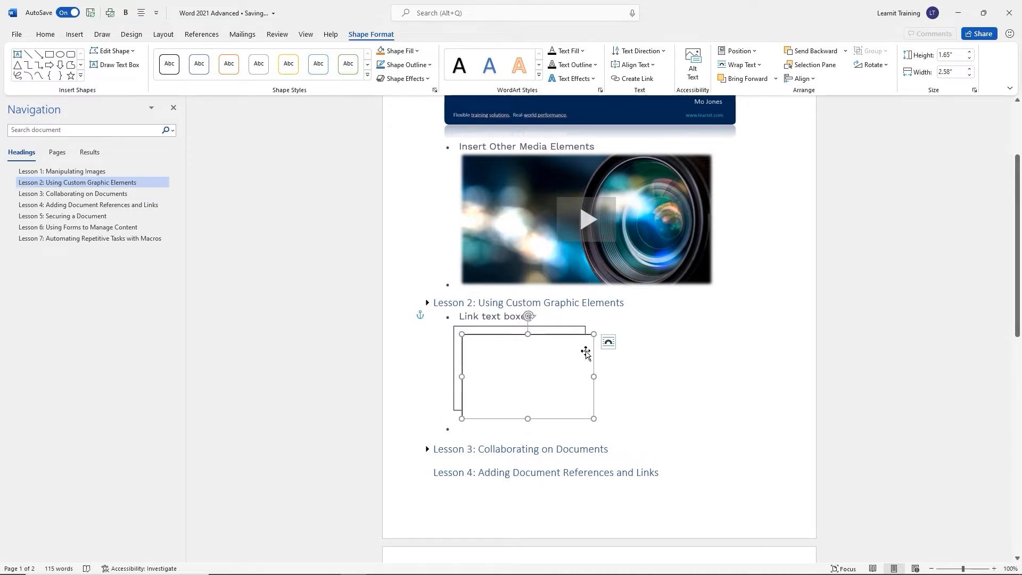
left_click_drag(585, 335, 720, 325)
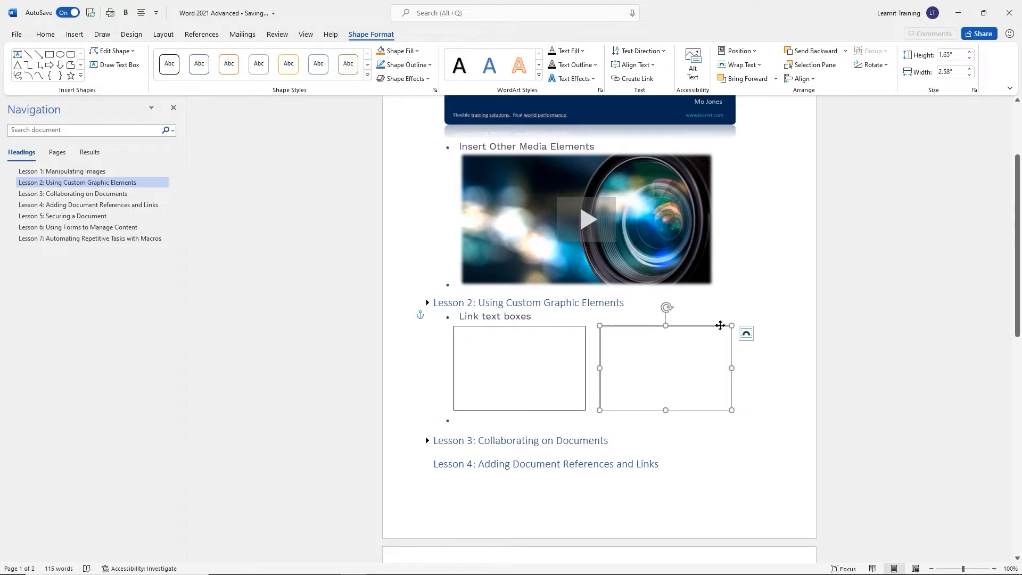
left_click(549, 339)
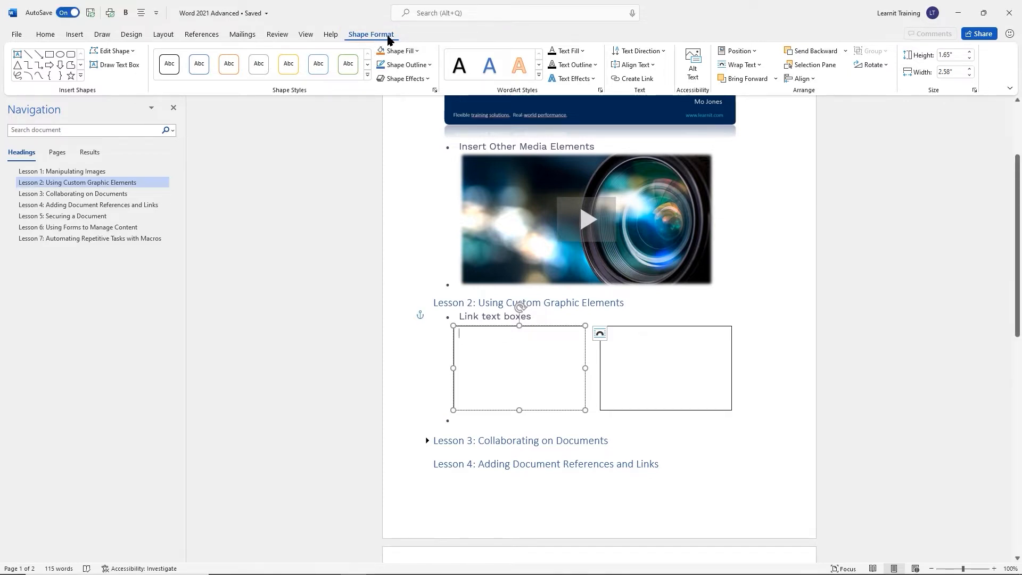
Link the original empty text box to its copy so that overflowing text continues in the second box
left_click(620, 82)
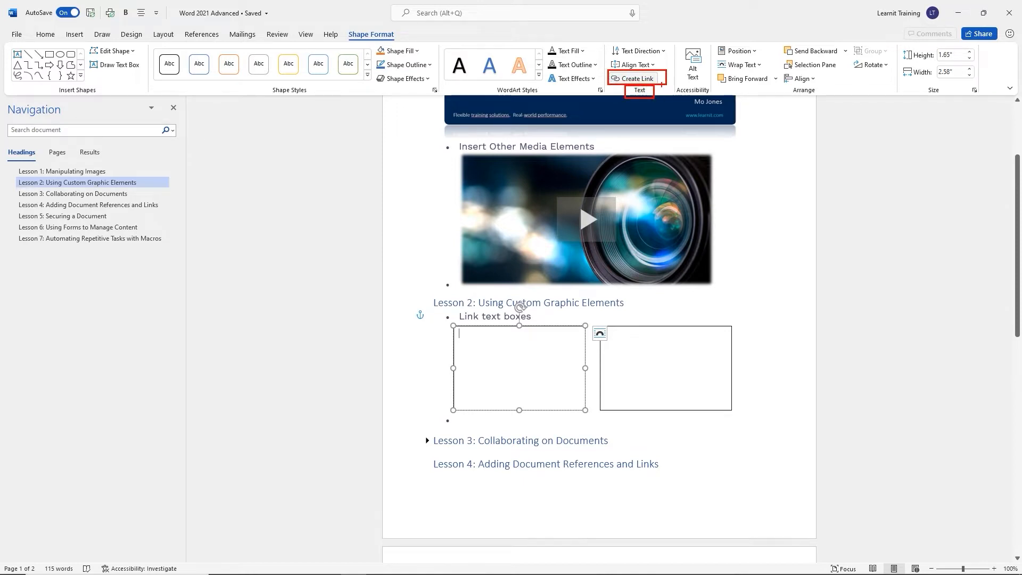
left_click(554, 326)
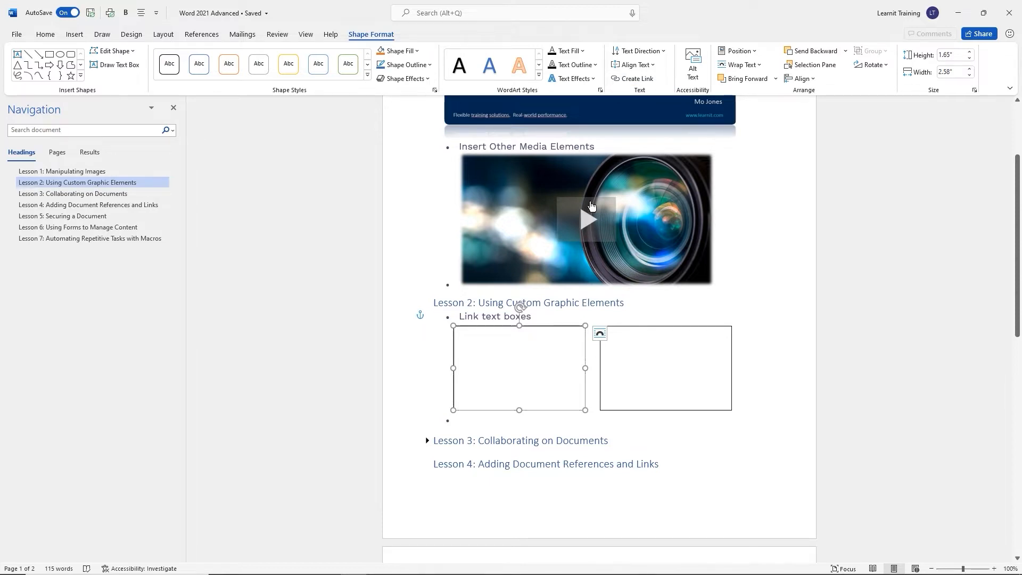
left_click(633, 79)
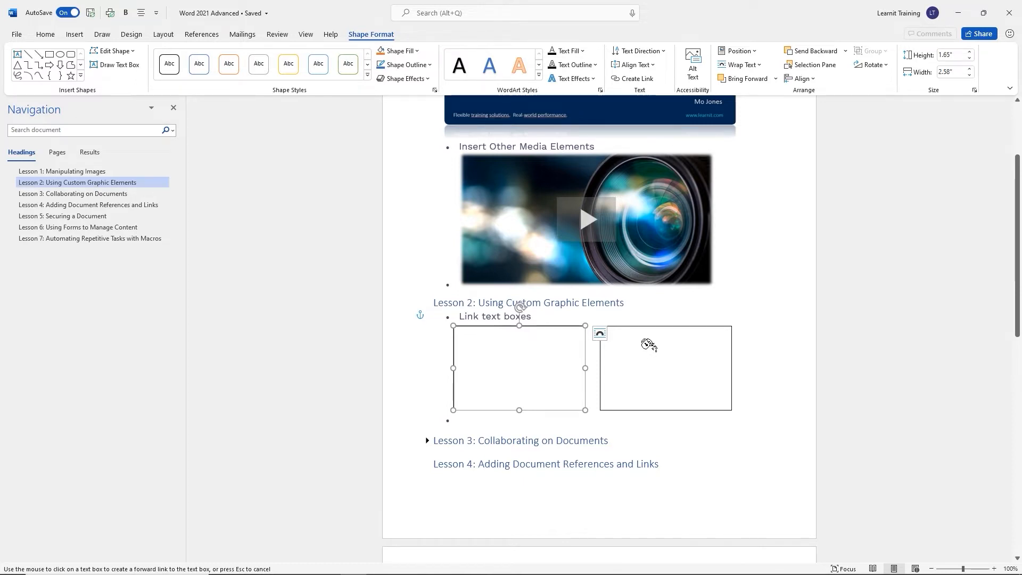
left_click(648, 345)
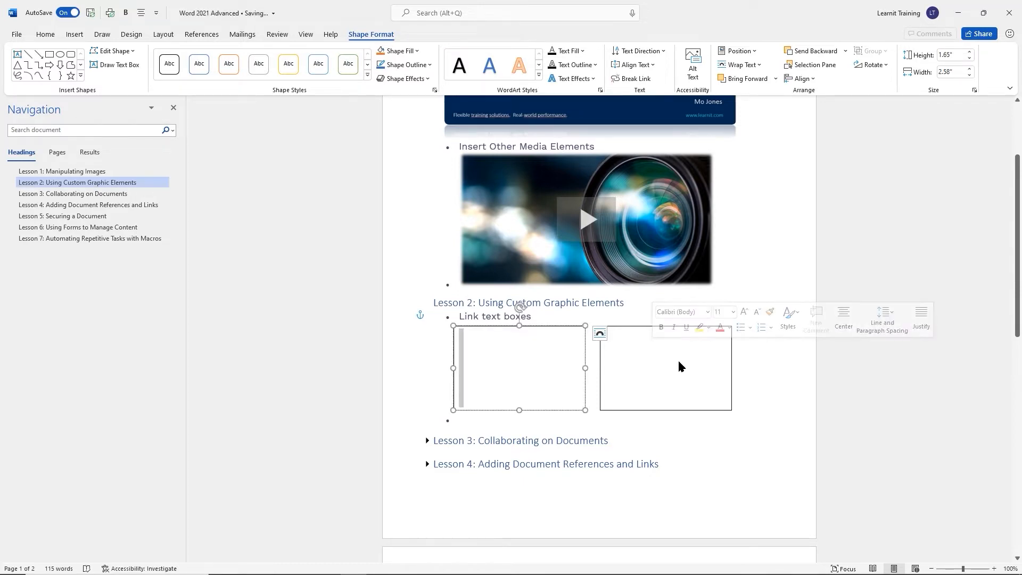
Fill the linked text boxes with sample text generated by =rand(2,3), starting in the first box
left_click(529, 347)
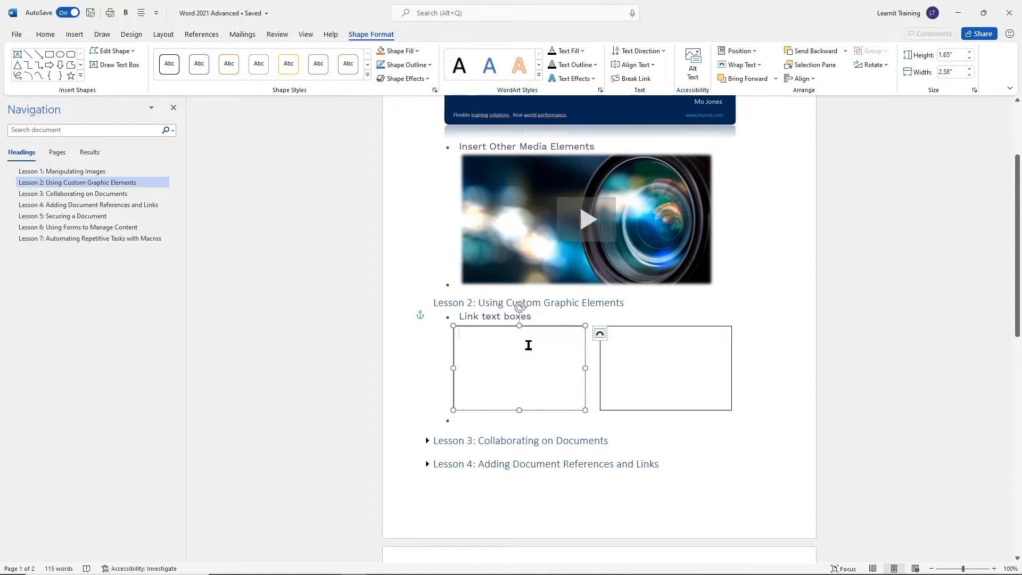
type("=")
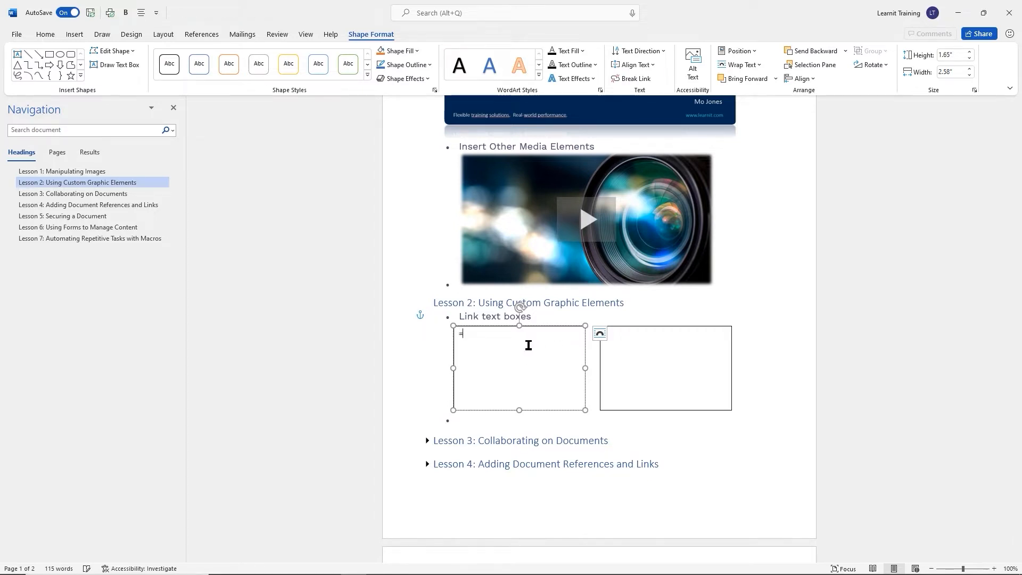
type("rand")
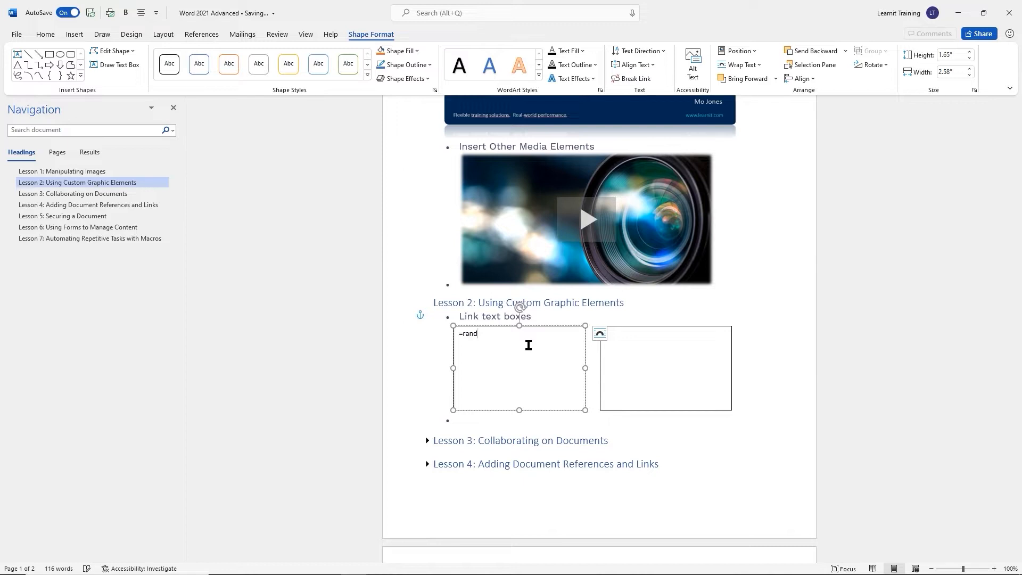
type("(2,3")
key("Return")
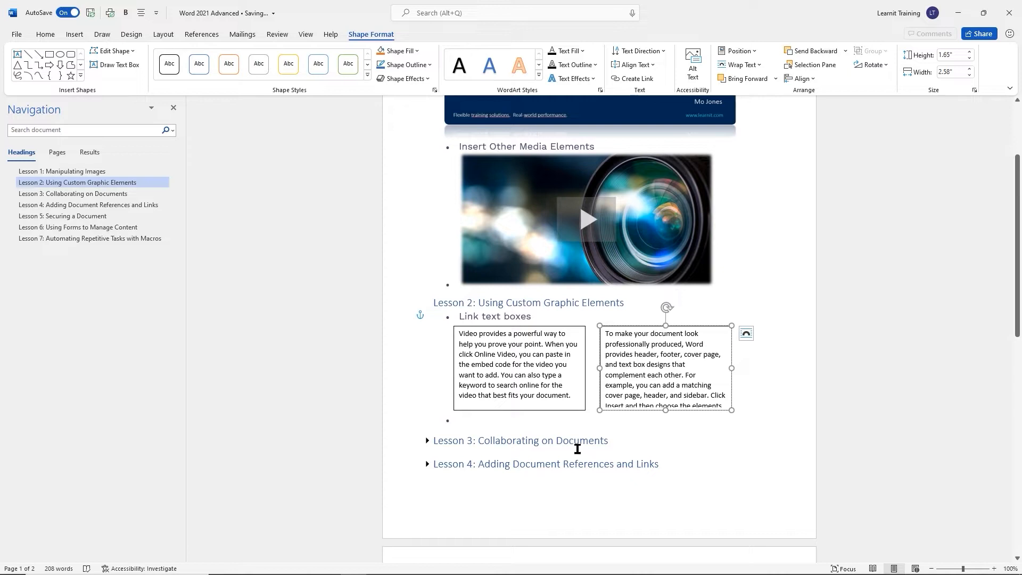
Select both linked text boxes and increase their height together until all the sample text fits
left_click(576, 358)
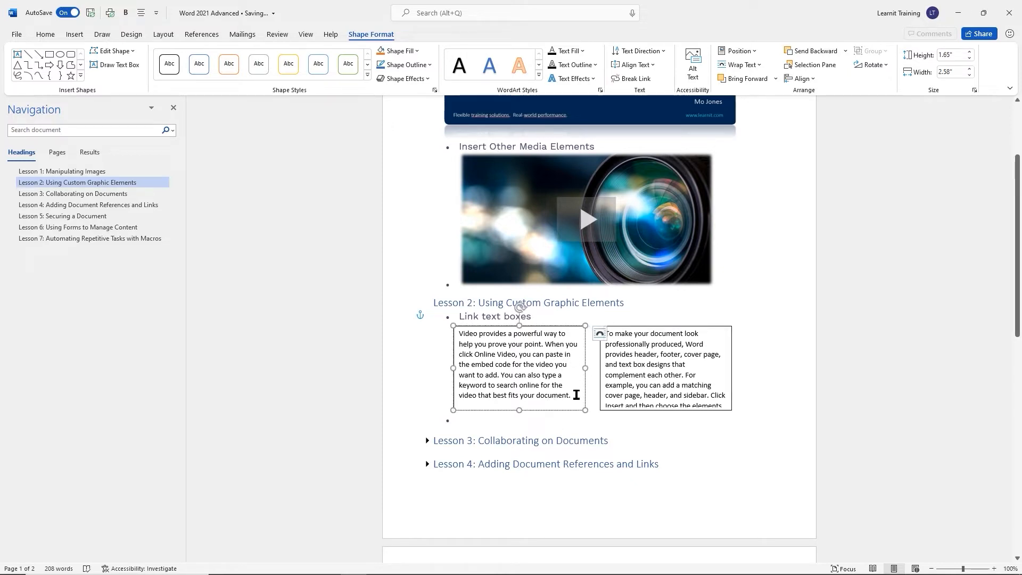
left_click(576, 394)
left_click(660, 394)
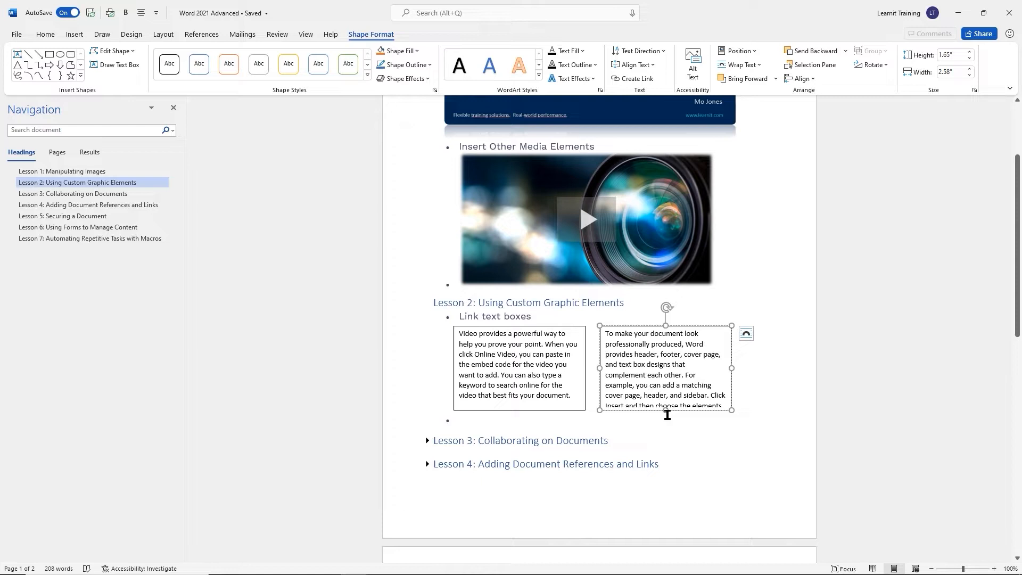
left_click(547, 364)
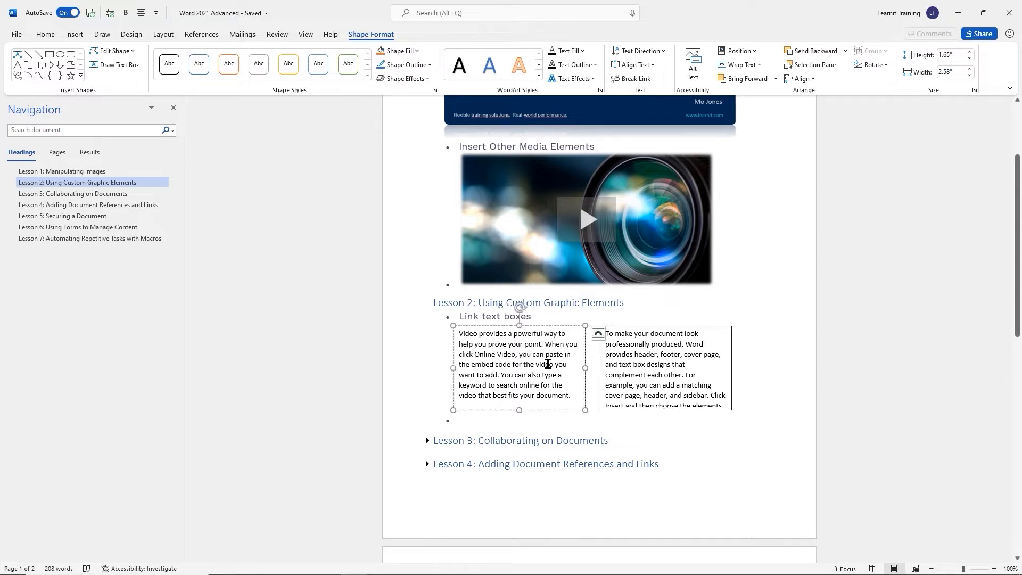
left_click(659, 332, "shift")
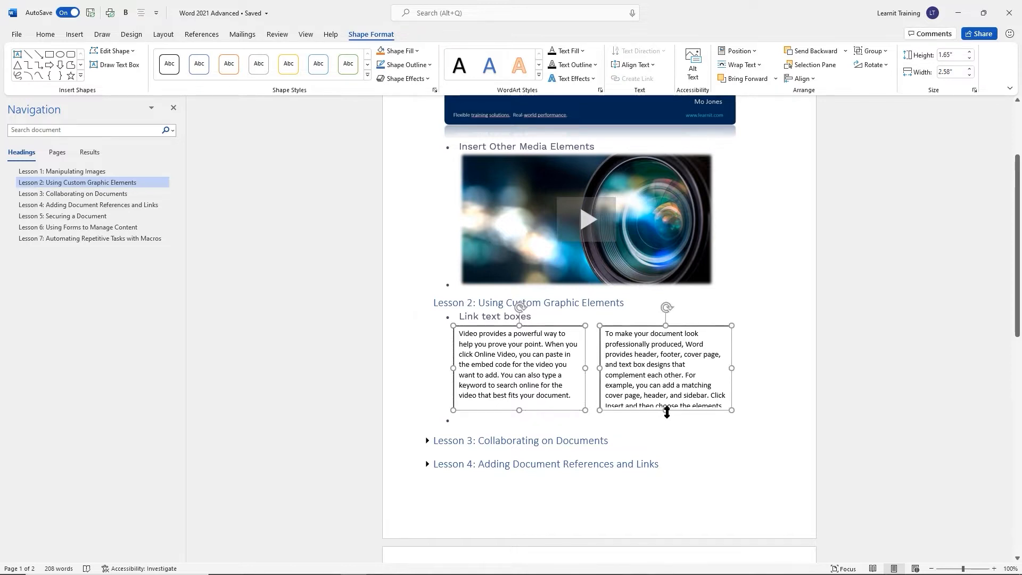
left_click_drag(666, 413, 666, 415)
left_click_drag(666, 419, 671, 432)
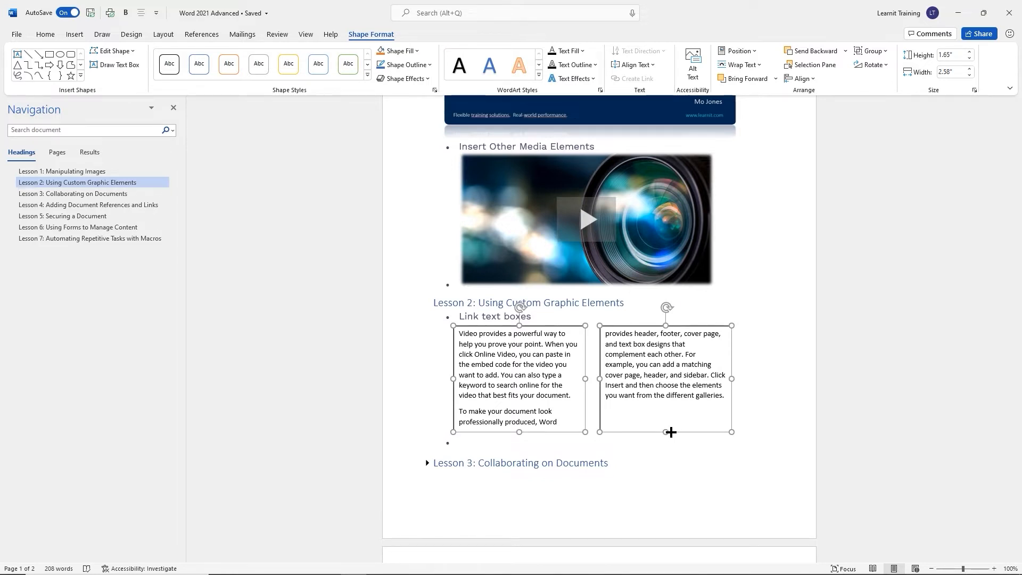
left_click(752, 386)
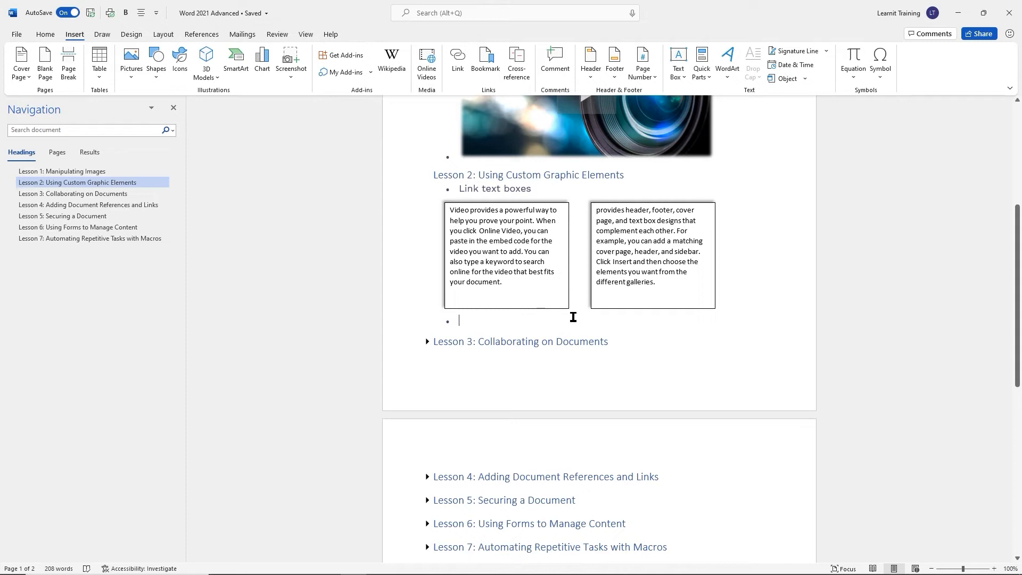
Enter "Add WordArt" in the empty bullet below the linked text boxes and start a new bullet under it
type("Add WordArt")
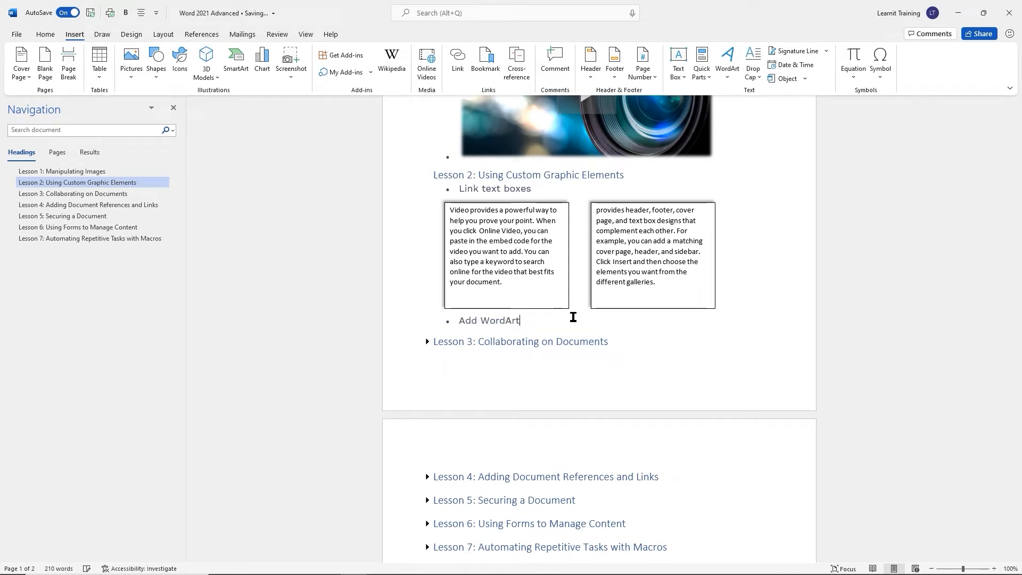
key("Return")
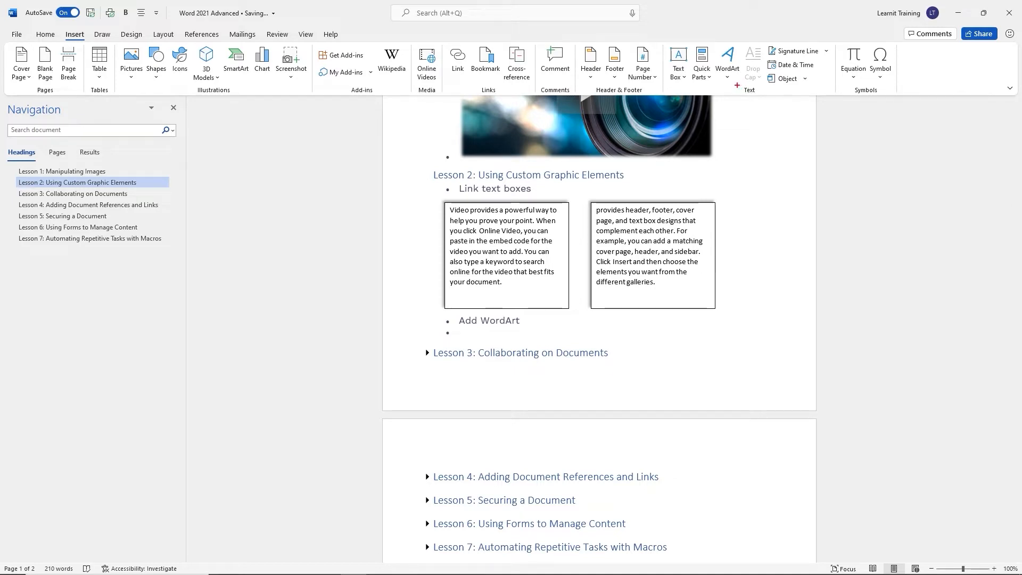
left_click_drag(737, 85, 767, 98)
left_click_drag(717, 47, 741, 84)
key("Escape")
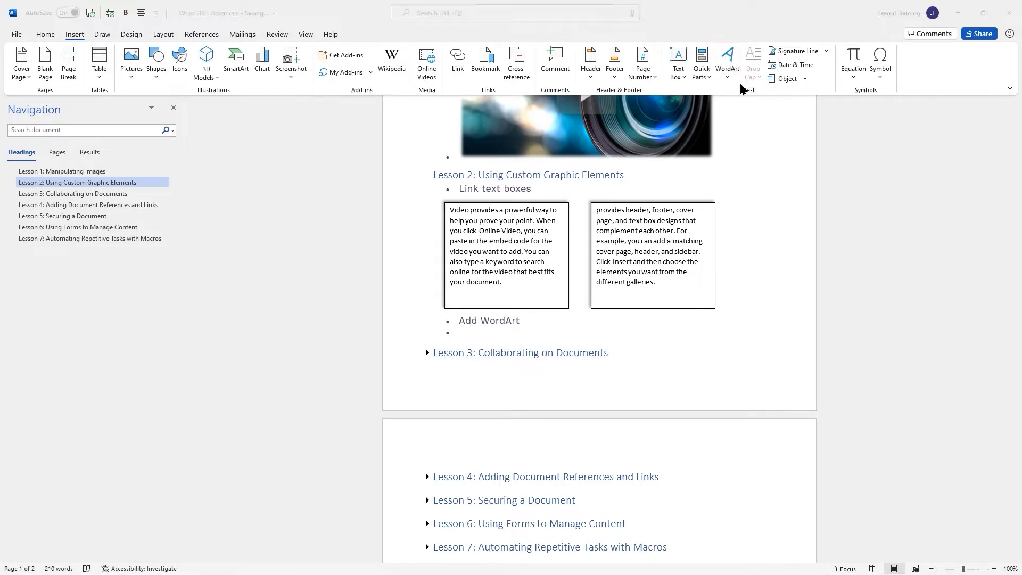
Insert orange-outlined WordArt at the empty bullet under Add WordArt, reading "Use wordArt for emphasis"
left_click(728, 77)
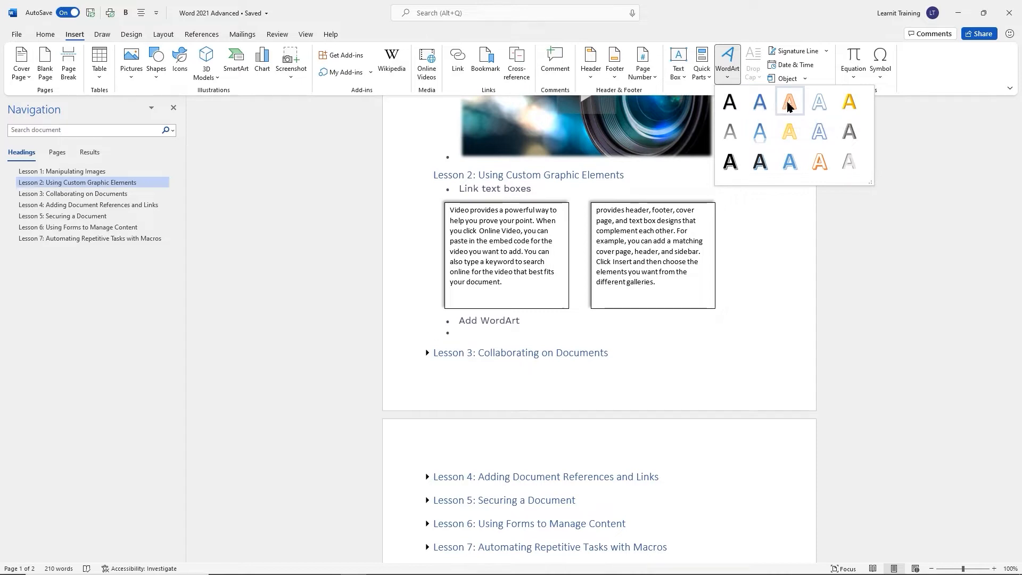
left_click(822, 161)
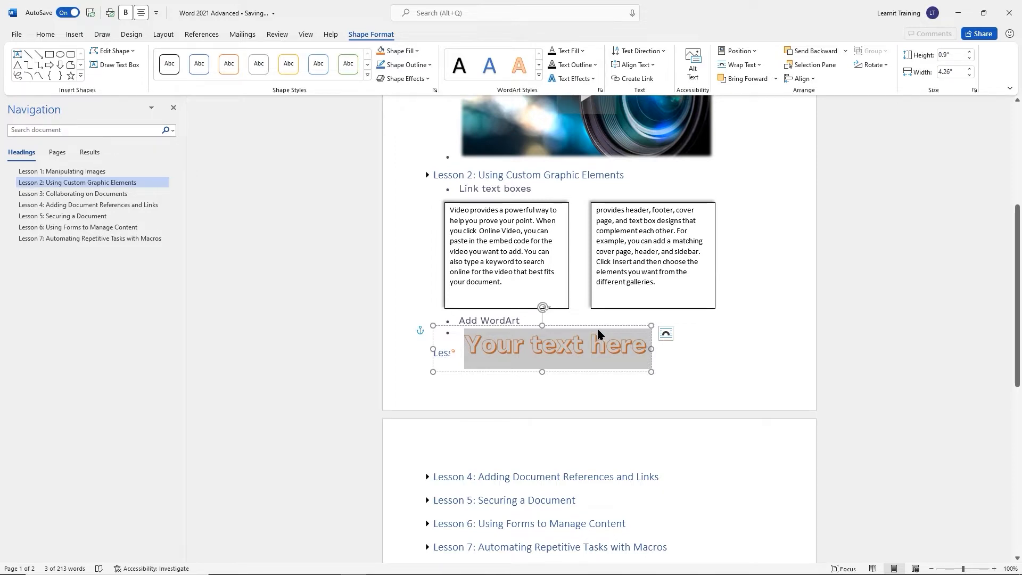
key("BackSpace")
type("Use")
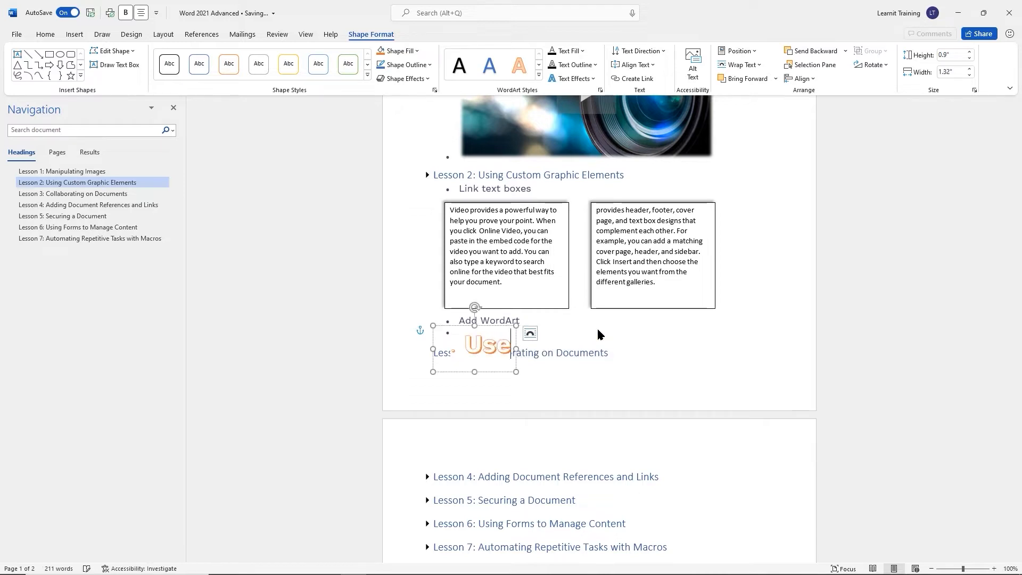
type(" word")
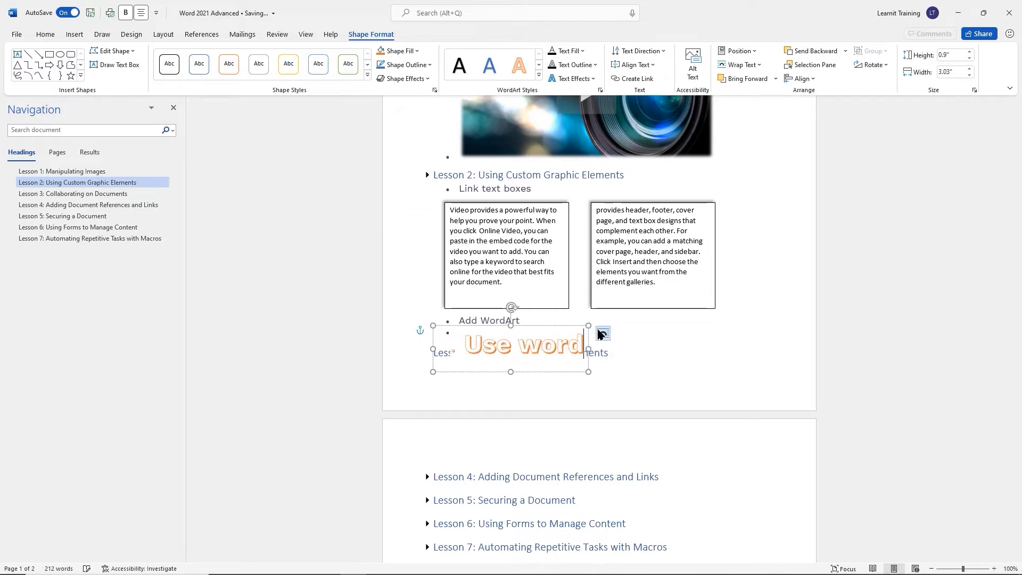
type("Art for em")
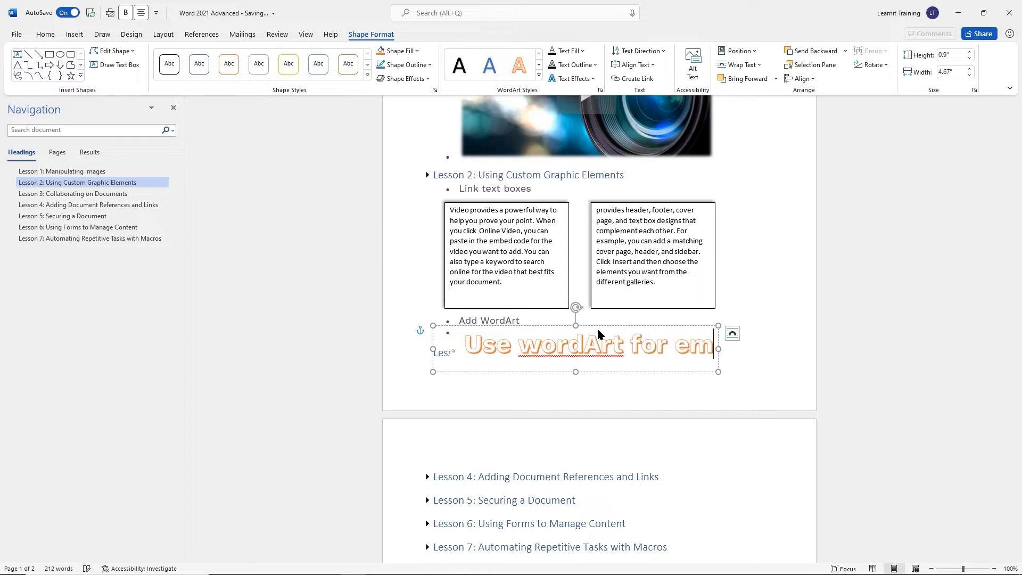
type("phasis")
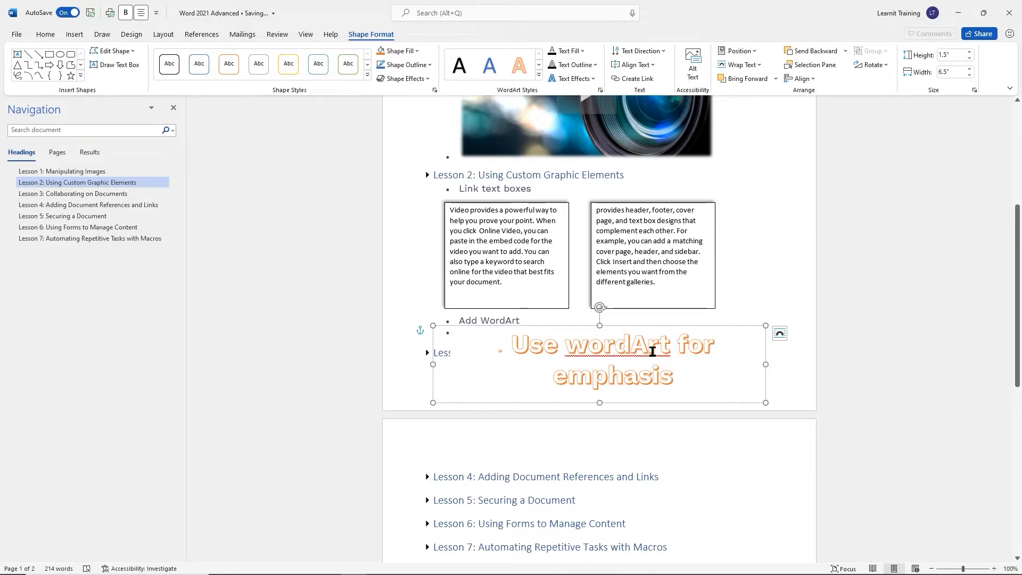
Set the WordArt's text wrapping to Top and Bottom and move it up to the lower edge of the linked text boxes
left_click(779, 335)
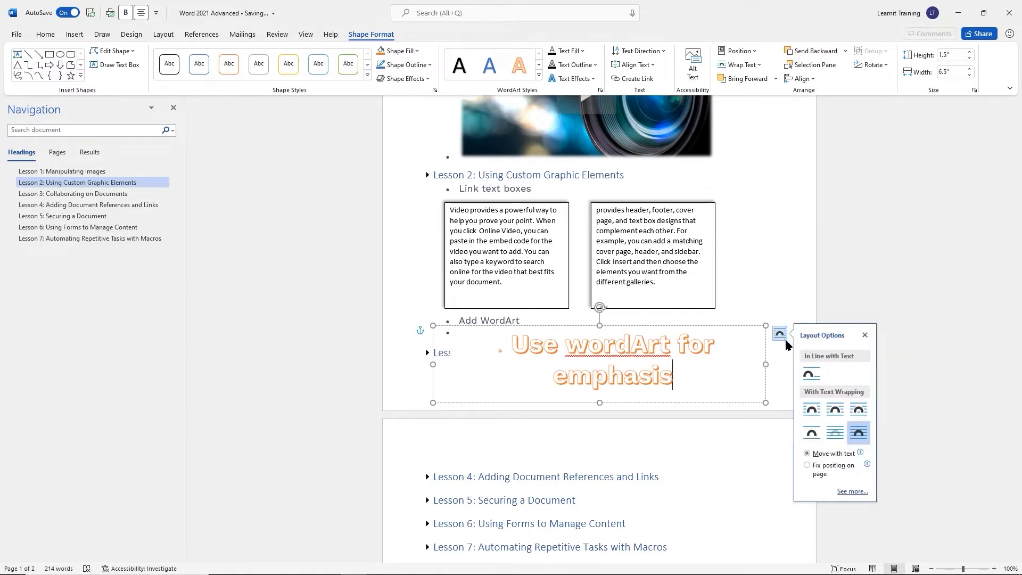
left_click(812, 434)
scroll(571, 374, "down", 2)
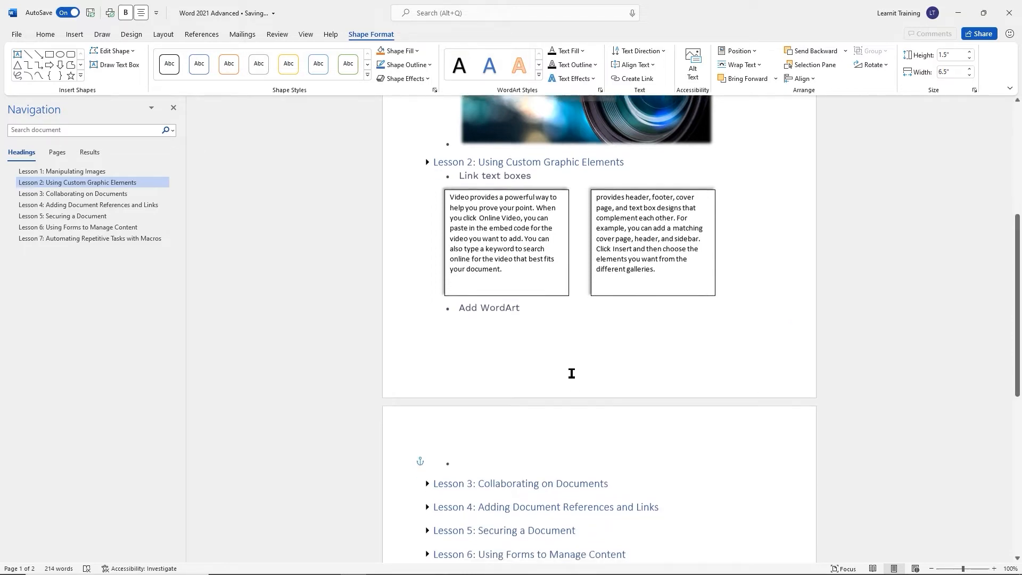
scroll(571, 373, "down", 10)
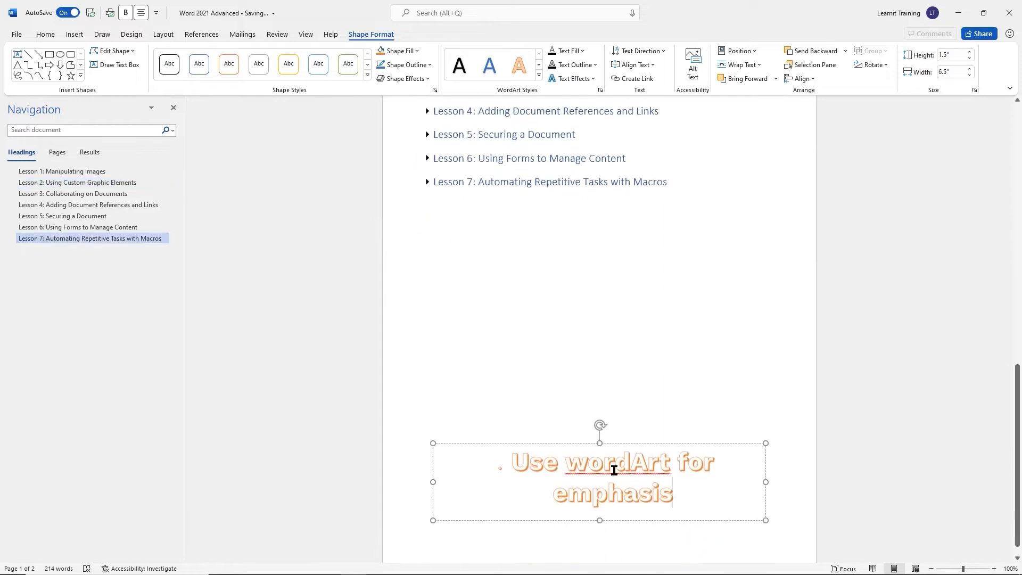
left_click_drag(634, 445, 612, 147)
scroll(628, 336, "up", 7)
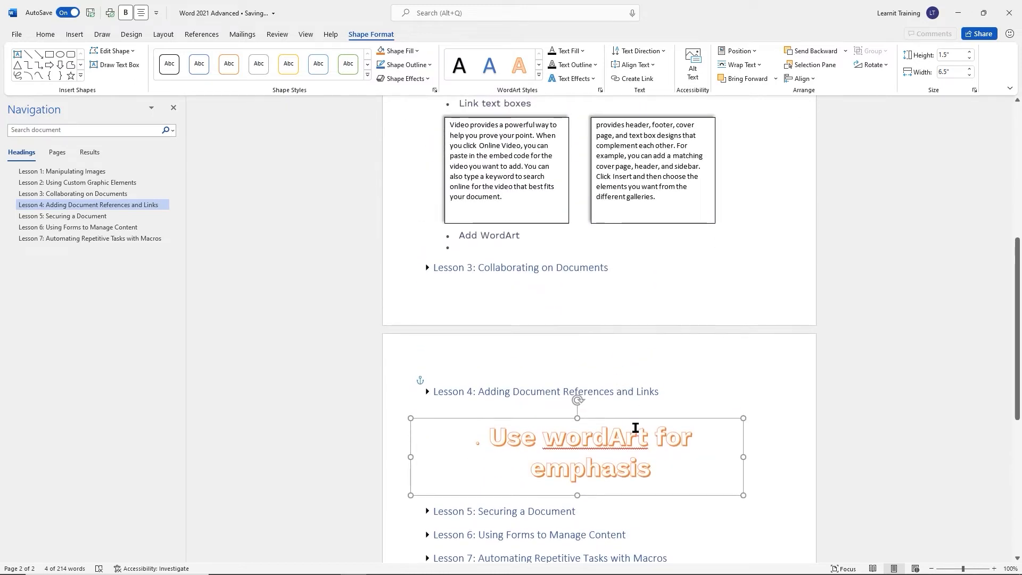
left_click_drag(642, 418, 668, 400)
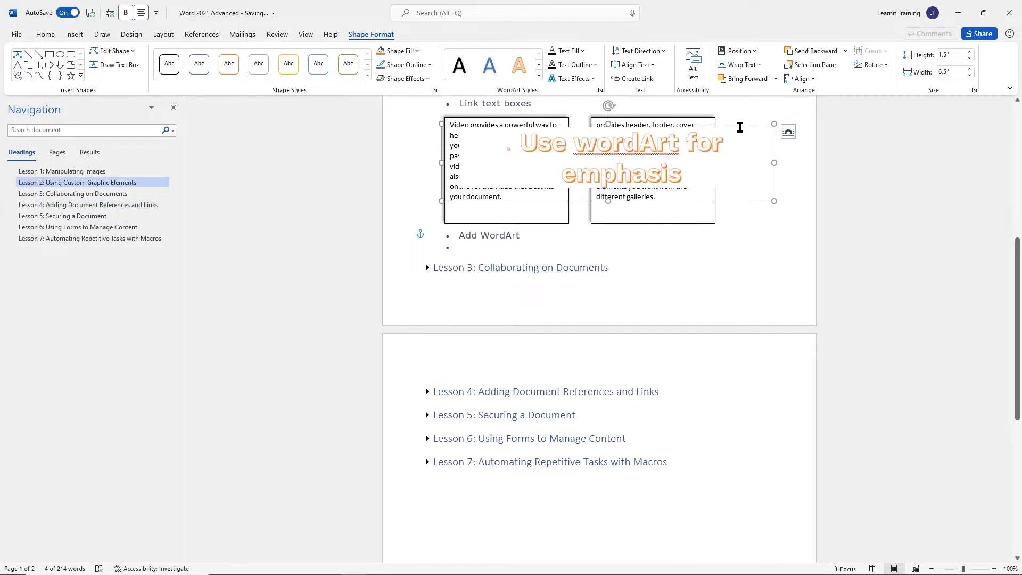
left_click_drag(742, 124, 726, 214)
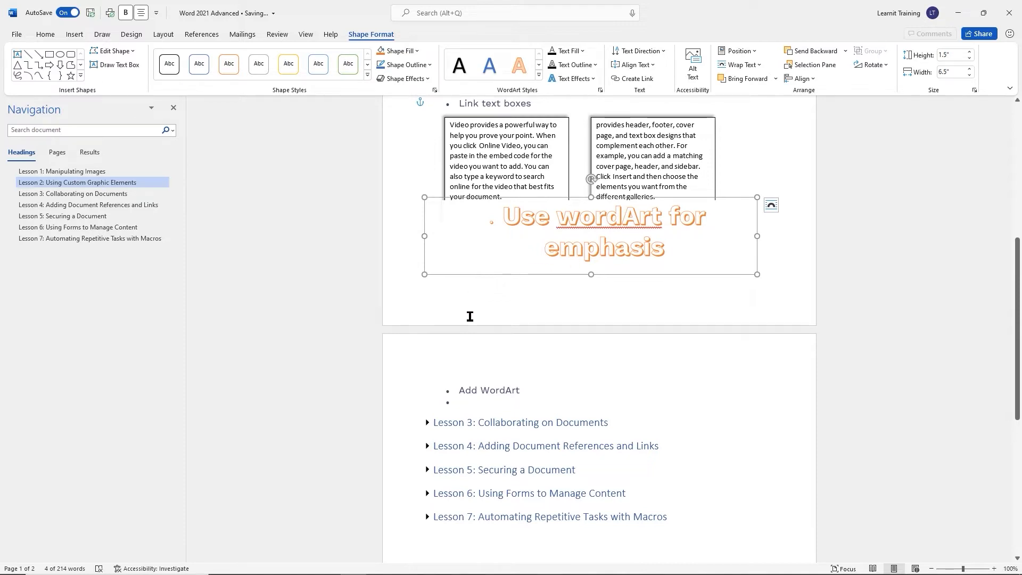
Change the document's paper size to Legal, 8.5" x 14"
left_click(161, 34)
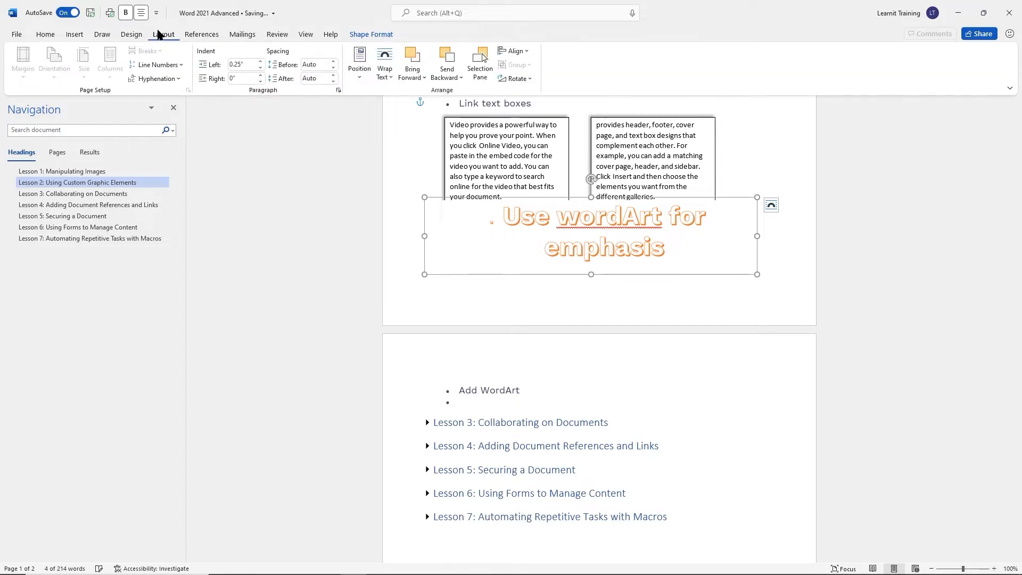
left_click(397, 237)
left_click(481, 298)
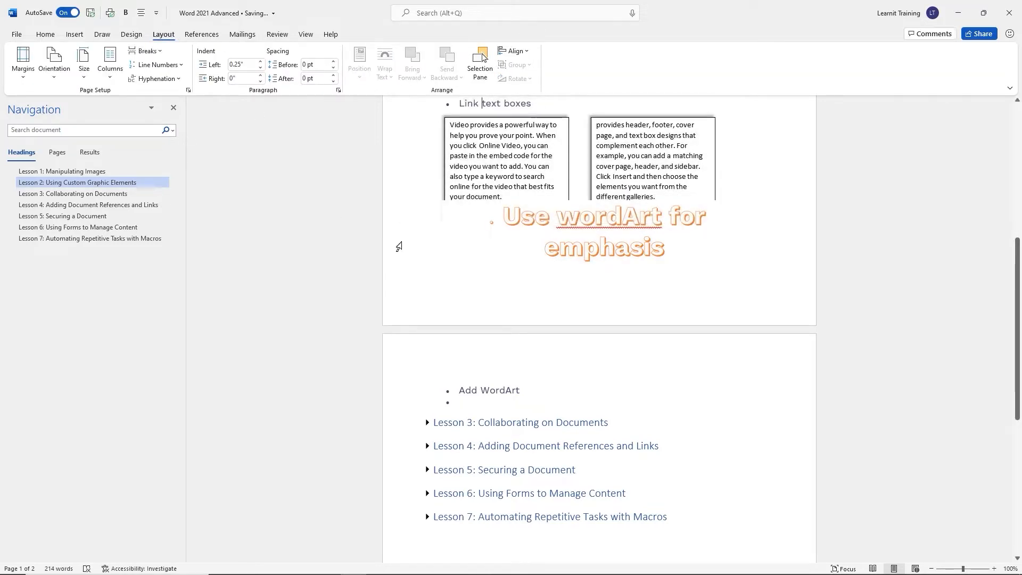
left_click(87, 78)
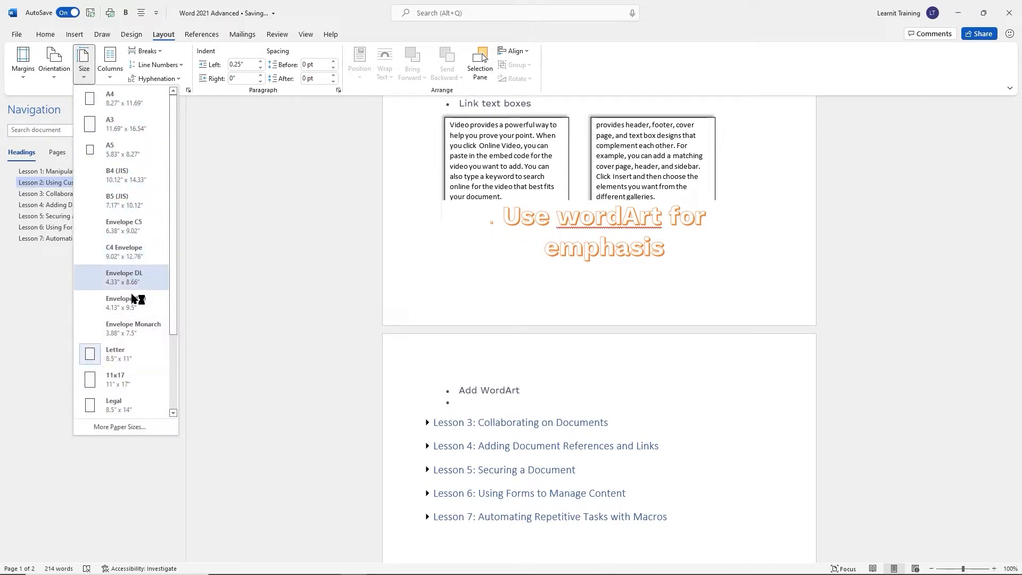
left_click(115, 404)
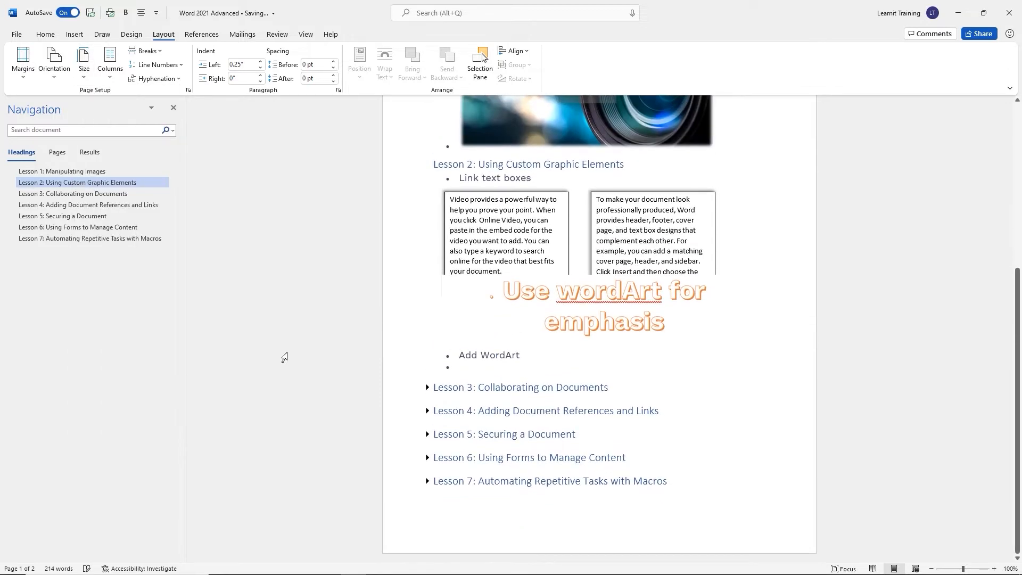
Move the WordArt down to sit directly below the Add WordArt bullet and shrink its box in both directions
scroll(564, 330, "up", 1)
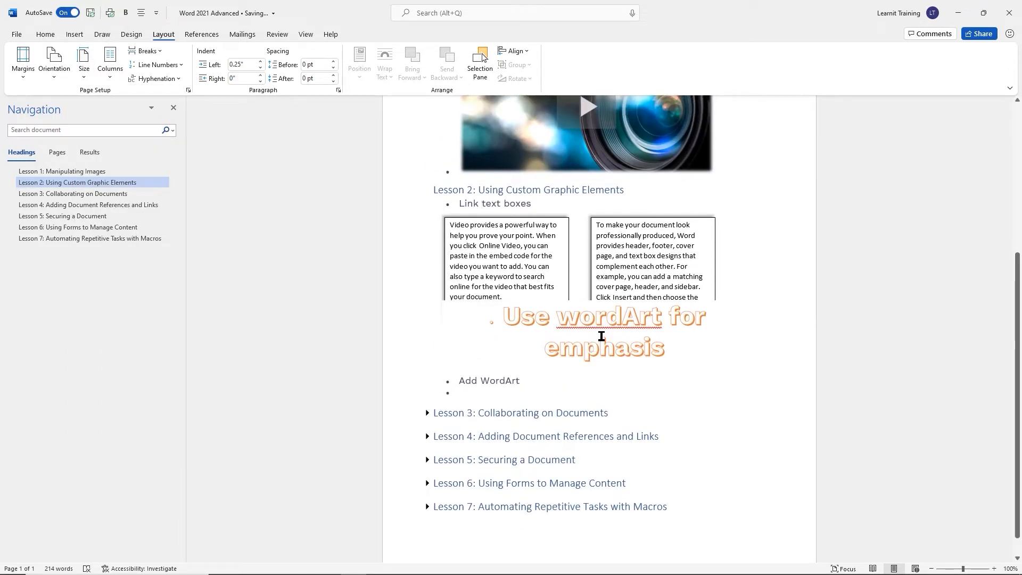
left_click(639, 351)
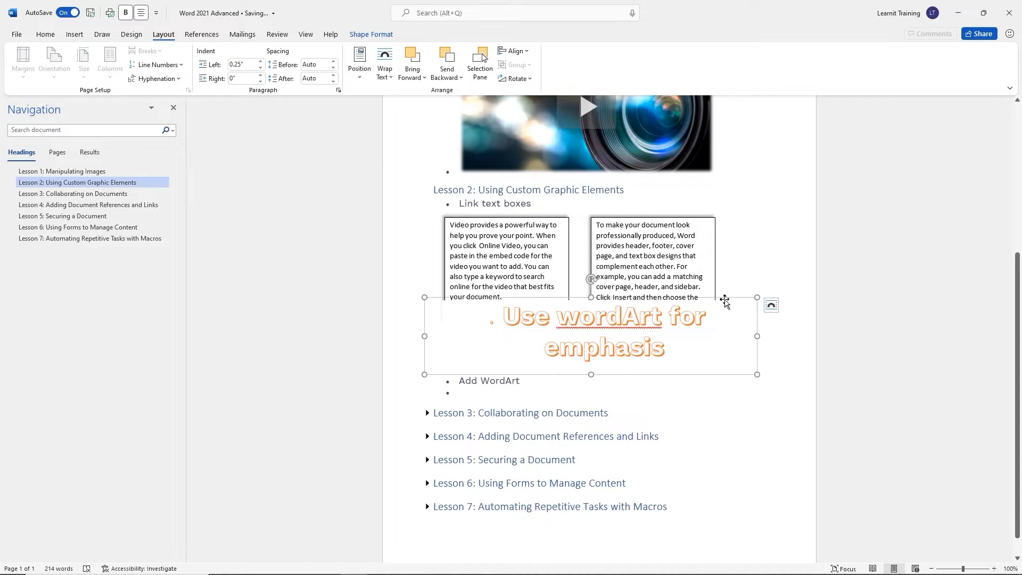
left_click_drag(737, 297, 758, 343)
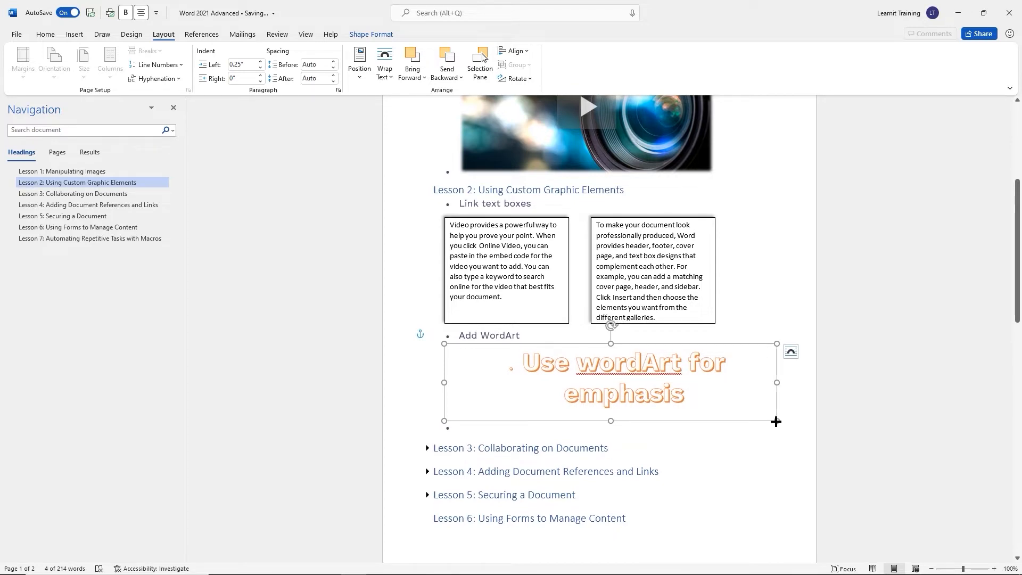
left_click_drag(776, 421, 721, 401)
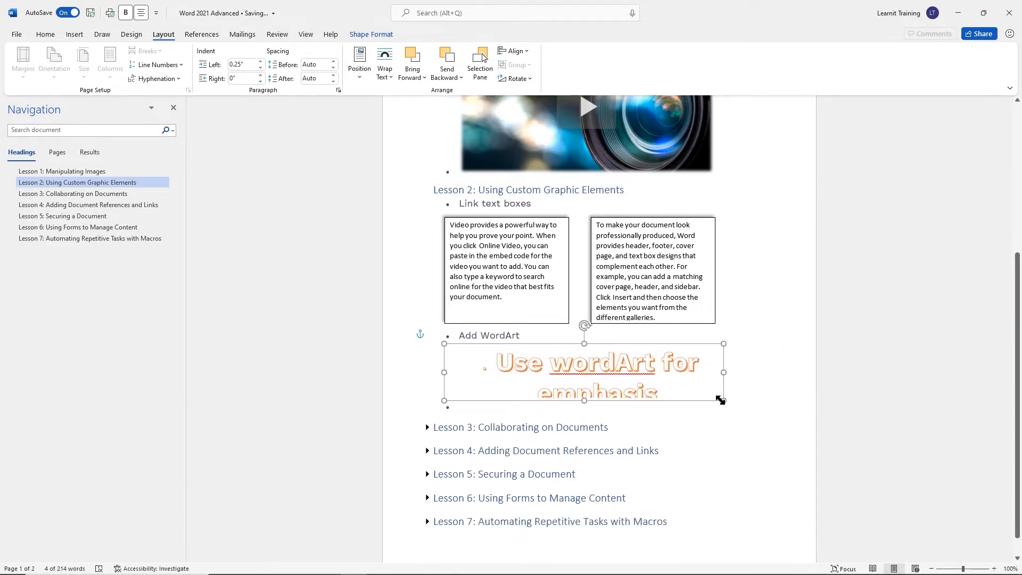
Remove the bullet formatting from the WordArt text and center the text in its box
left_click(492, 366)
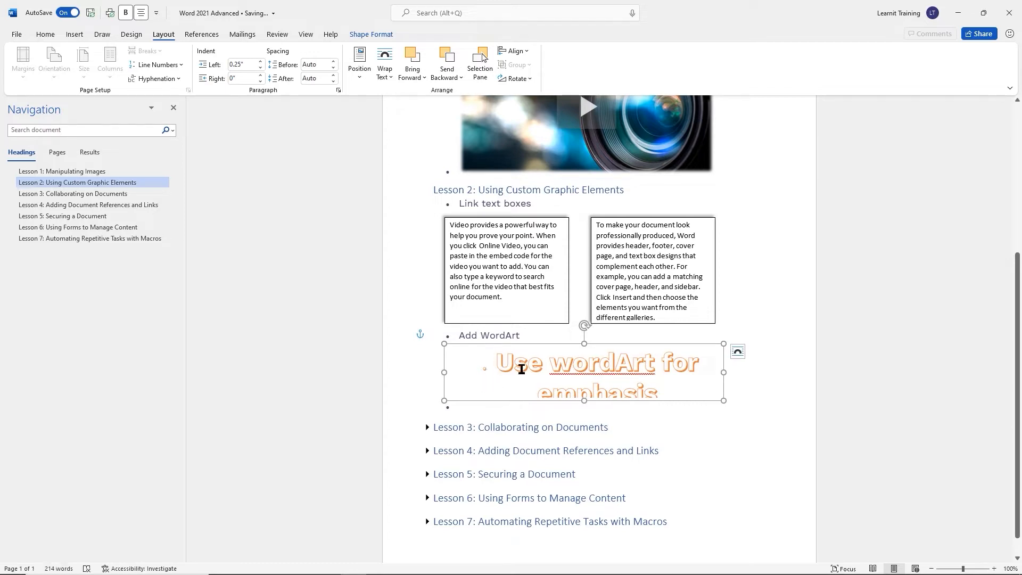
left_click(550, 344)
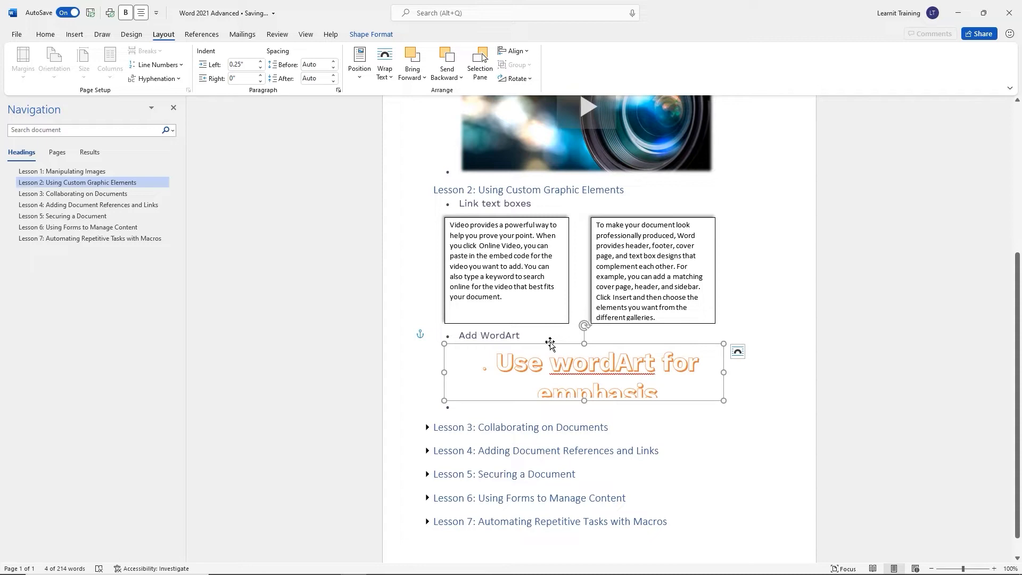
left_click(43, 34)
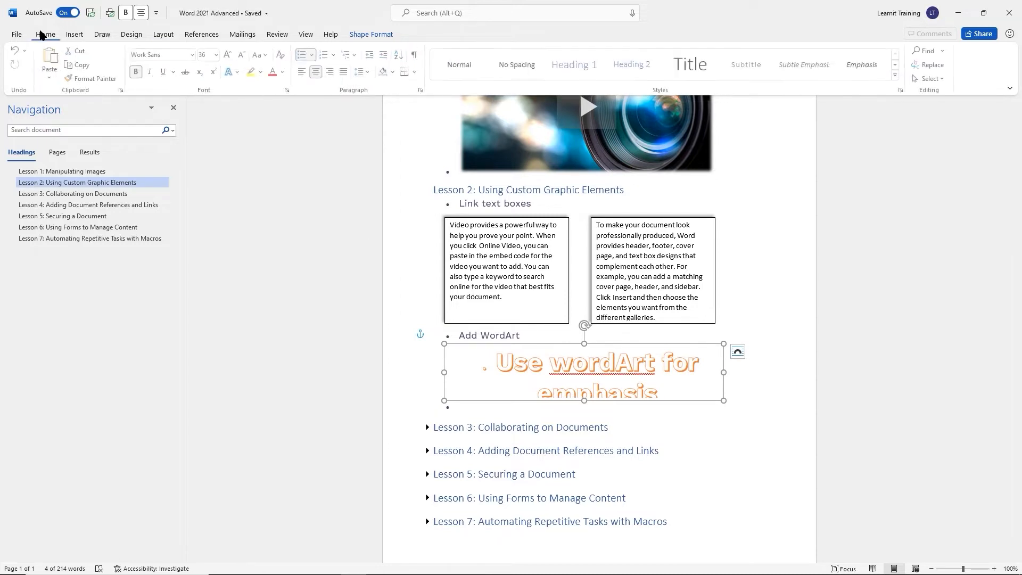
left_click(303, 56)
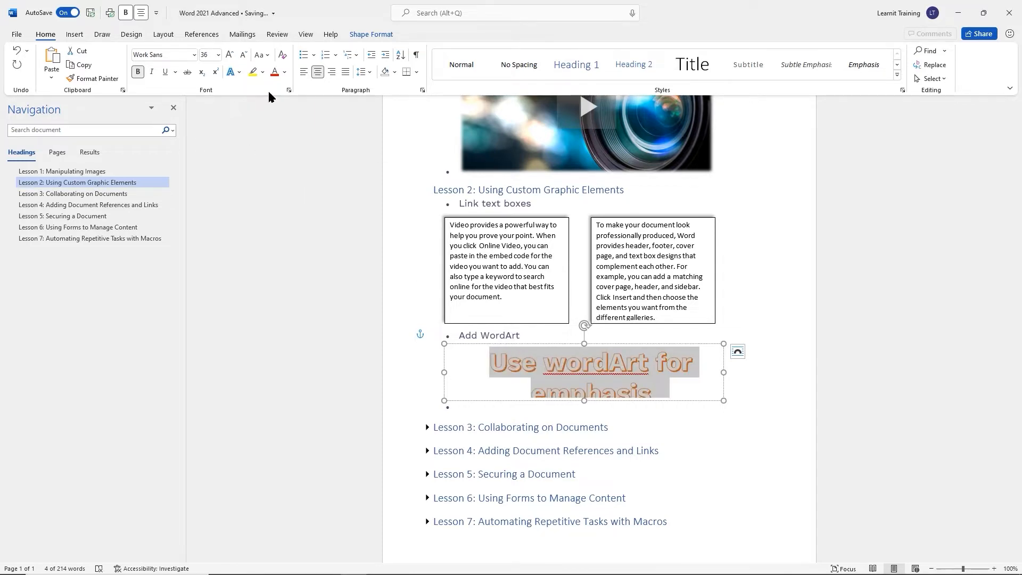
left_click(305, 74)
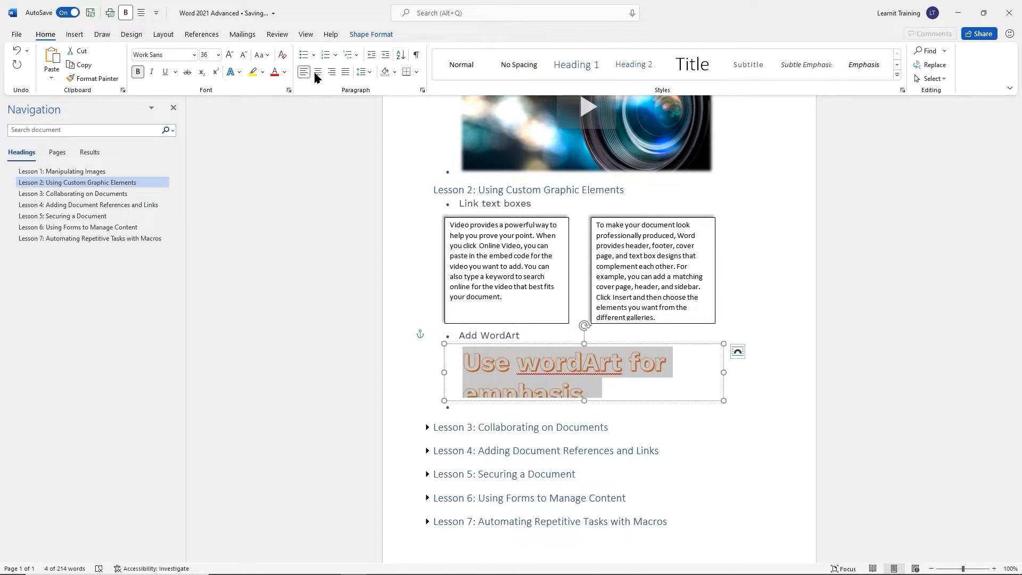
left_click(316, 73)
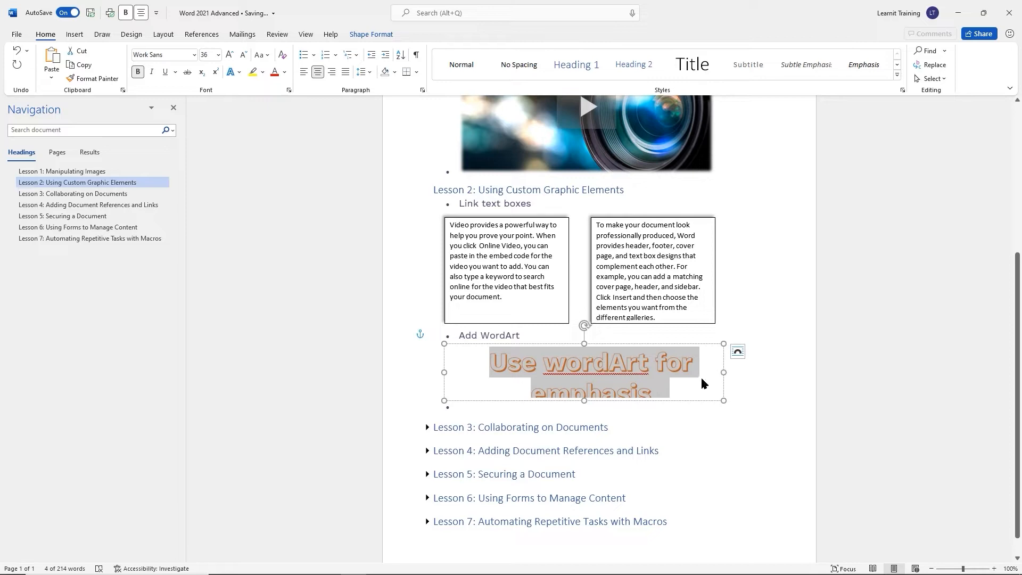
Reduce the WordArt text to 28 pt and resize its box to about 5.7" wide and 0.8" high
left_click(243, 55)
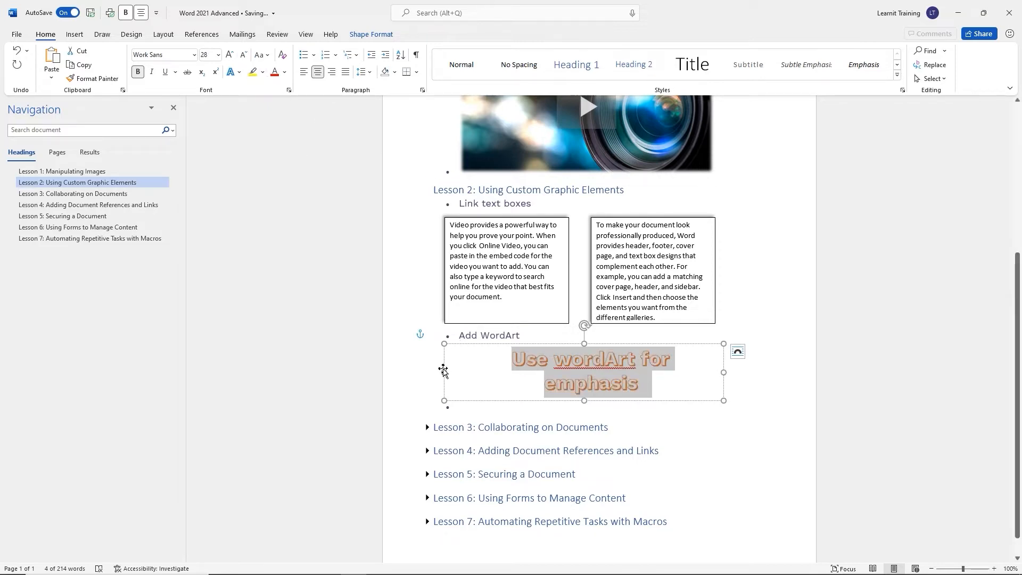
left_click_drag(441, 372, 429, 372)
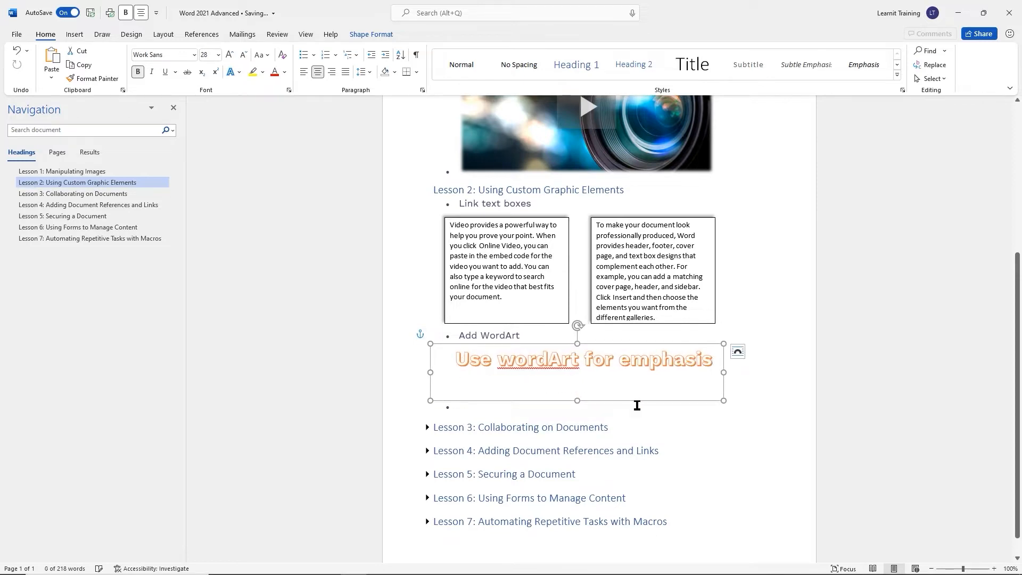
left_click_drag(577, 402, 577, 386)
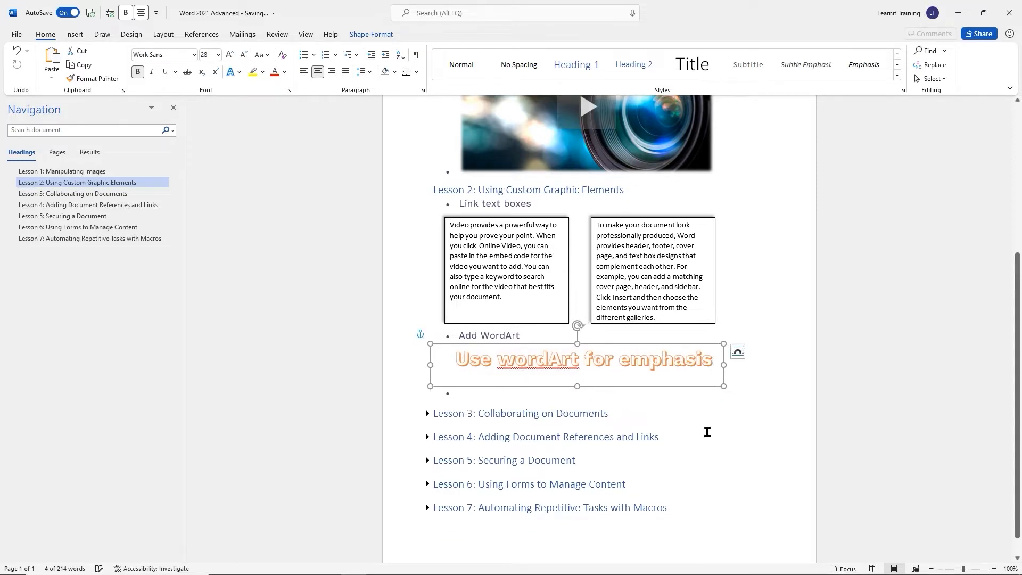
Capitalize the w in the WordArt text so it reads "Use WordArt for emphasis", and deselect the WordArt
left_click(515, 358)
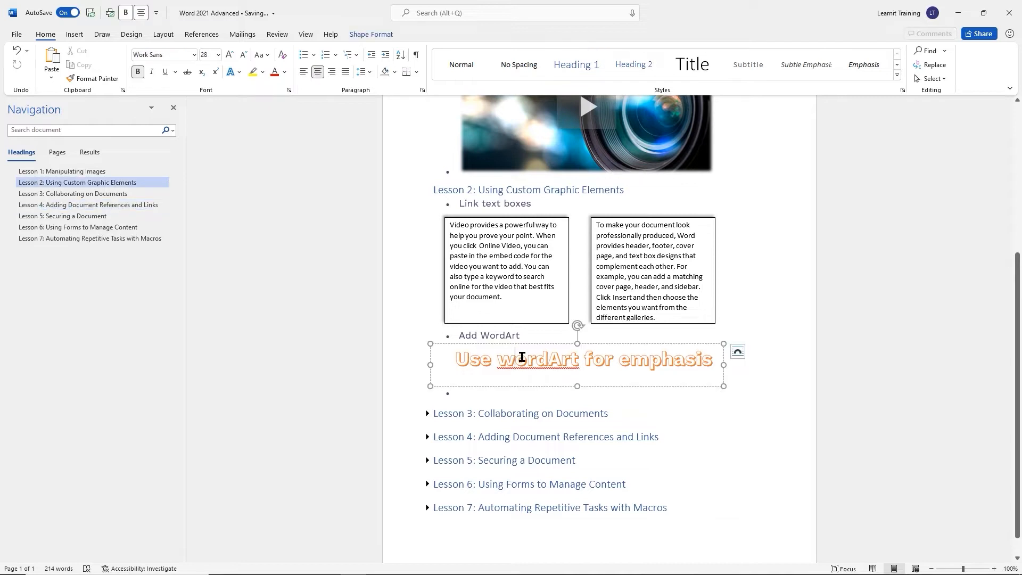
key("BackSpace")
type("W")
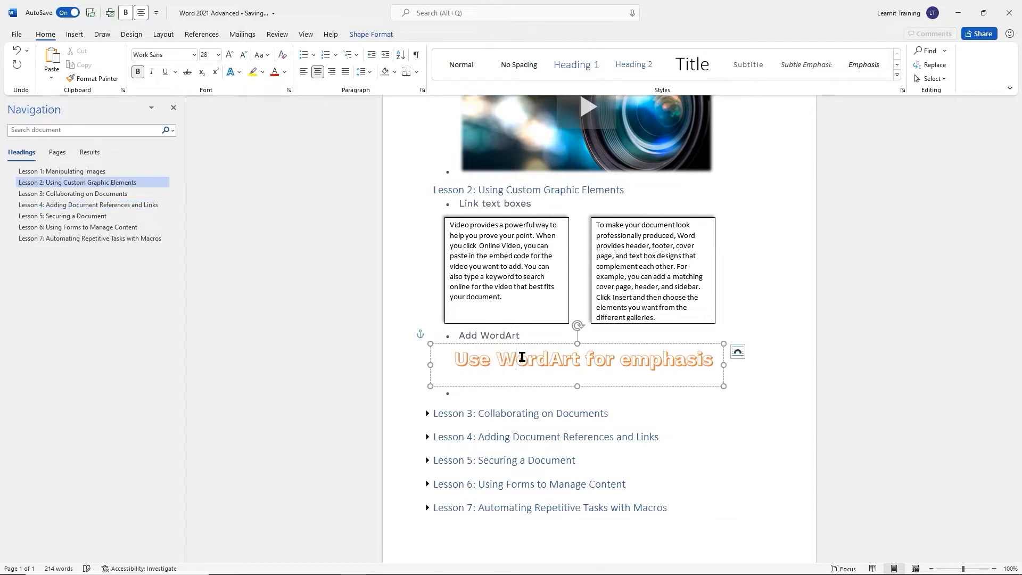
left_click(753, 413)
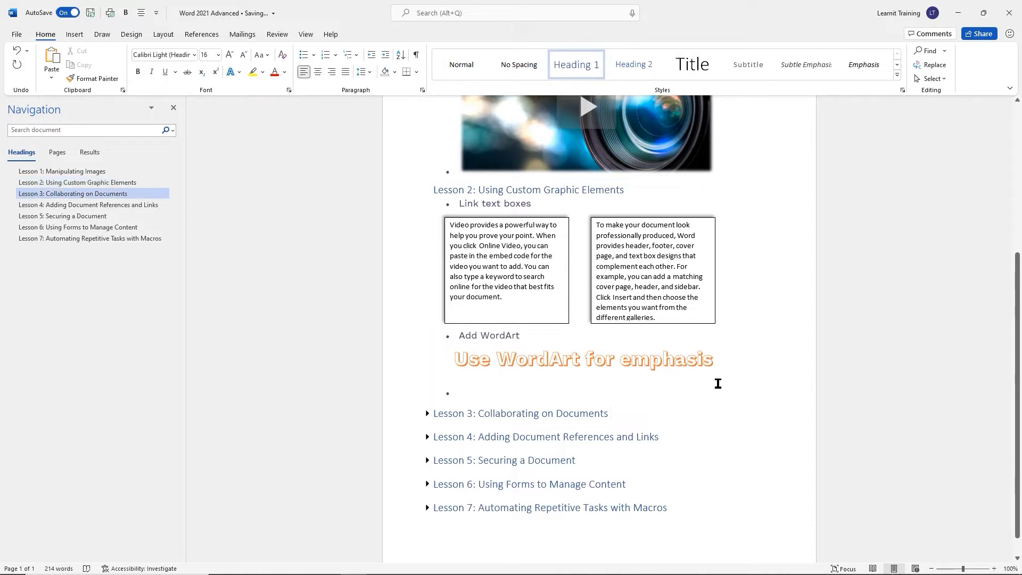
left_click(684, 360)
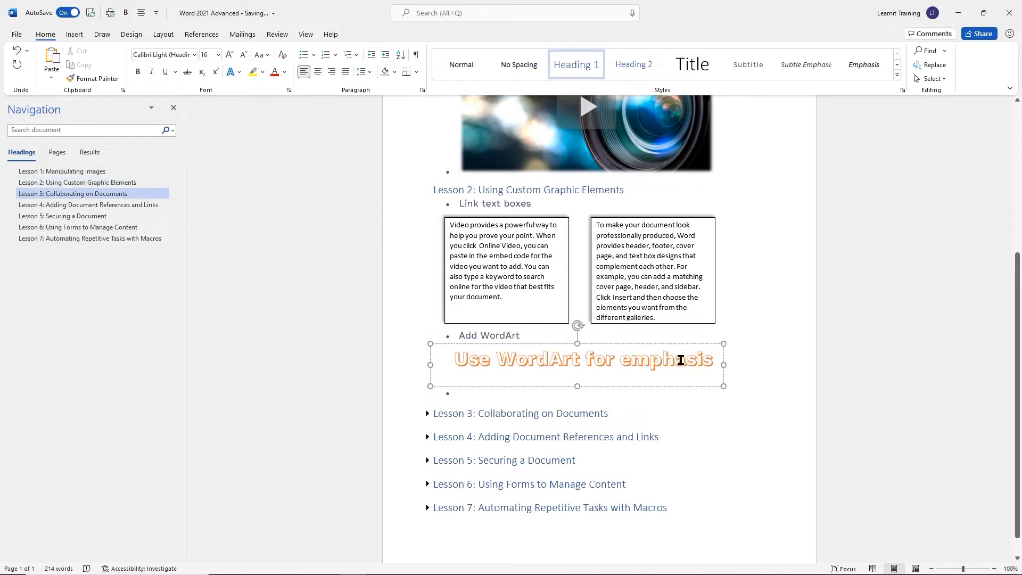
left_click(741, 436)
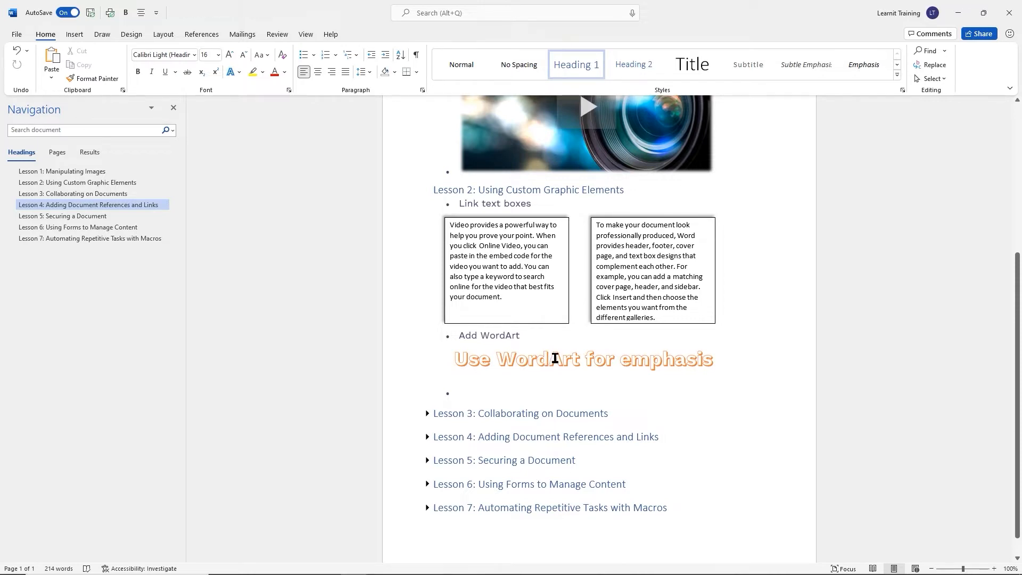
Give the WordArt's box an outer shadow cast toward its upper-left corner and deselect it
left_click(556, 358)
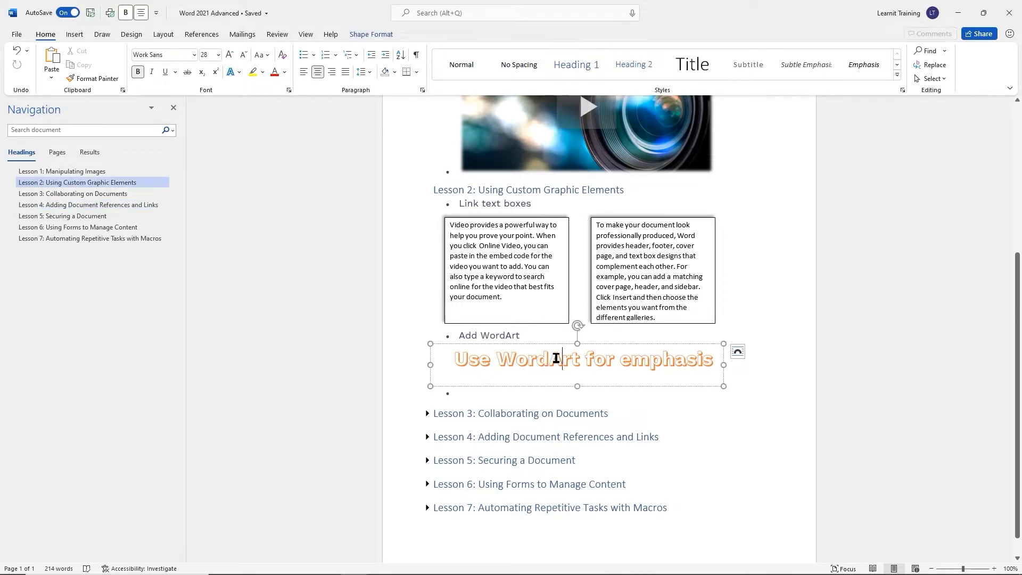
left_click(610, 345)
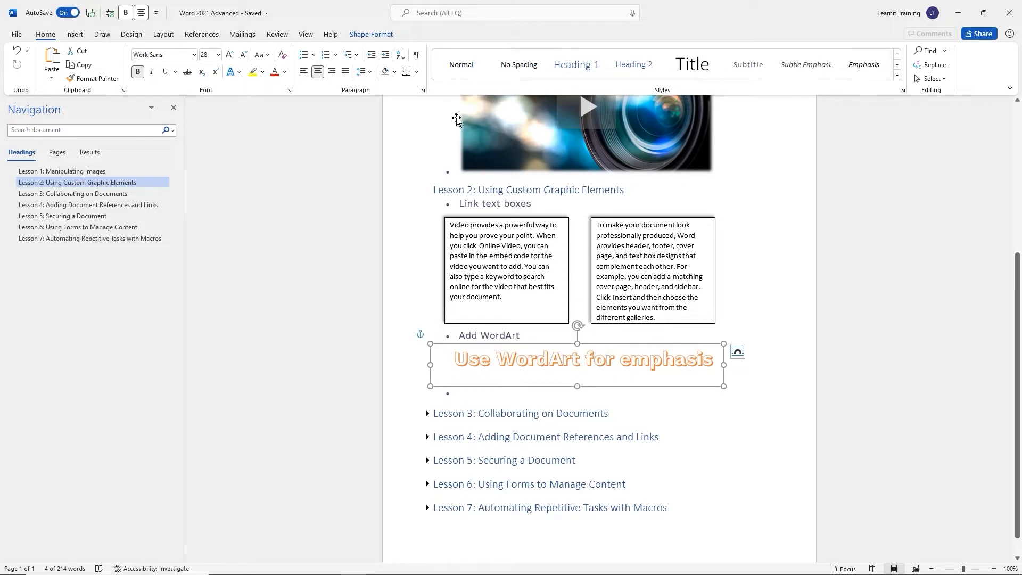
left_click(372, 35)
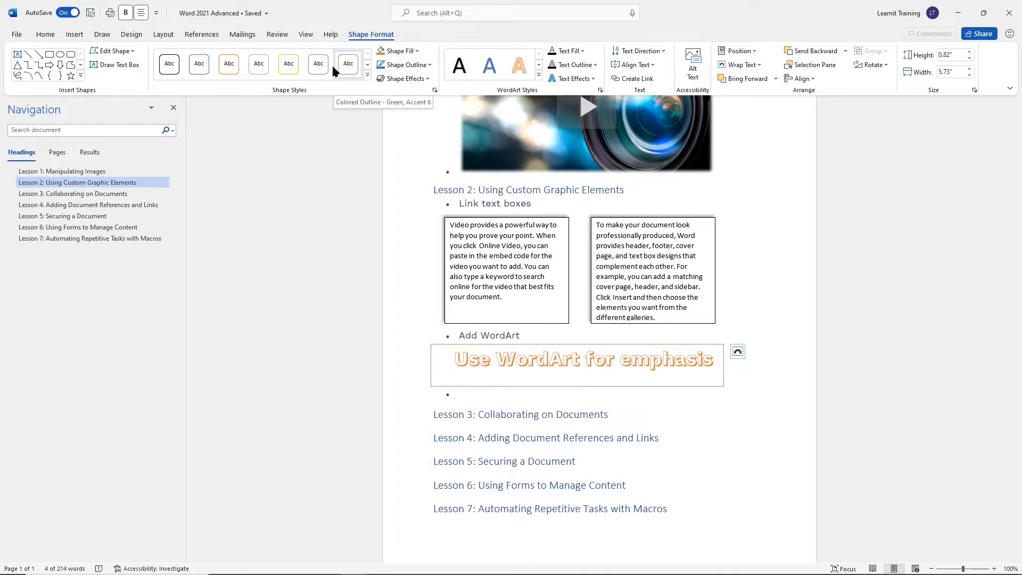
left_click(368, 64)
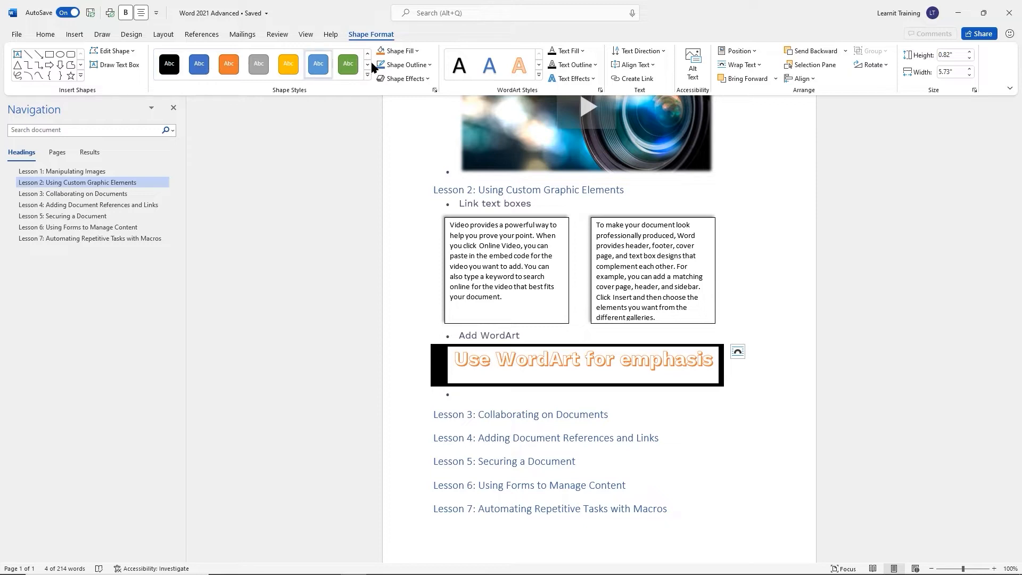
left_click(426, 79)
mouse_move(431, 129)
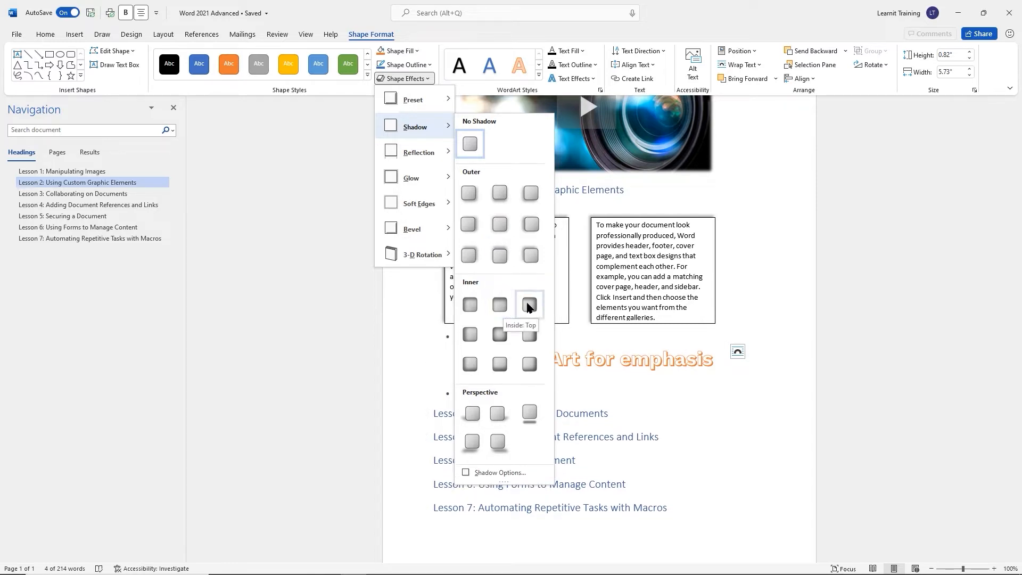
left_click(524, 259)
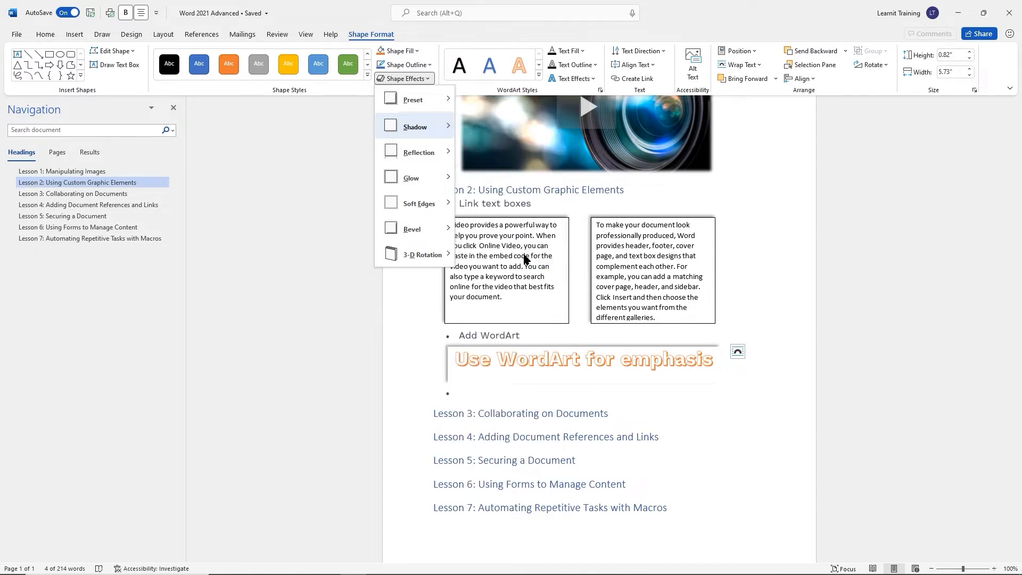
left_click(756, 444)
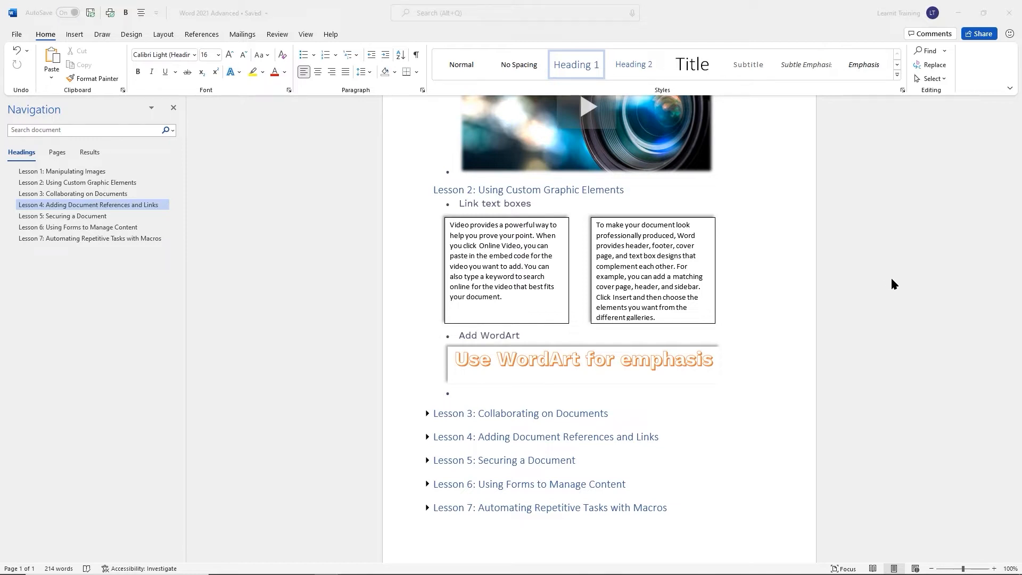
Enter "Drawing tool" in the empty bullet below the WordArt and start a new bullet under it
left_click(476, 395)
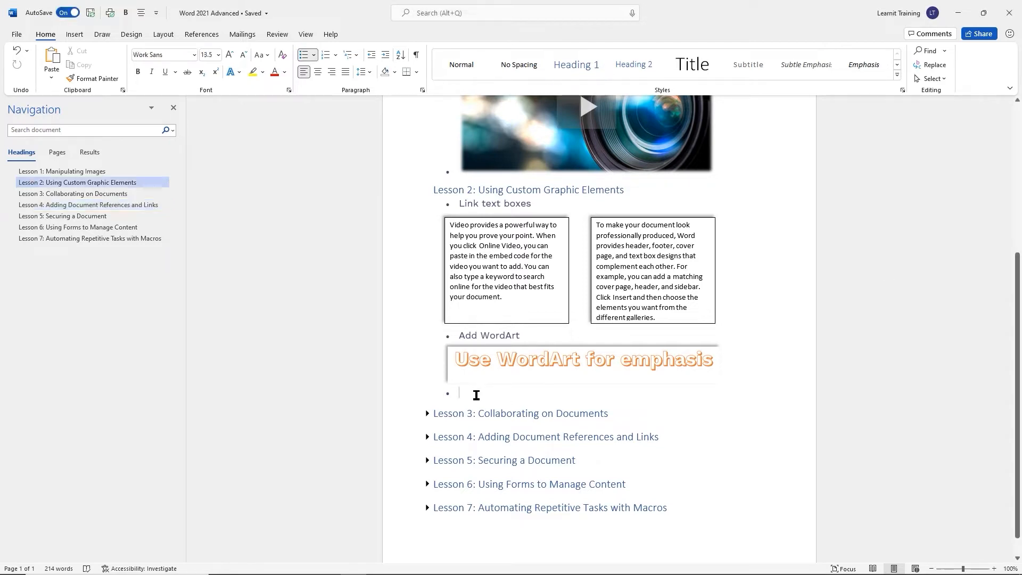
type("Drawing tool")
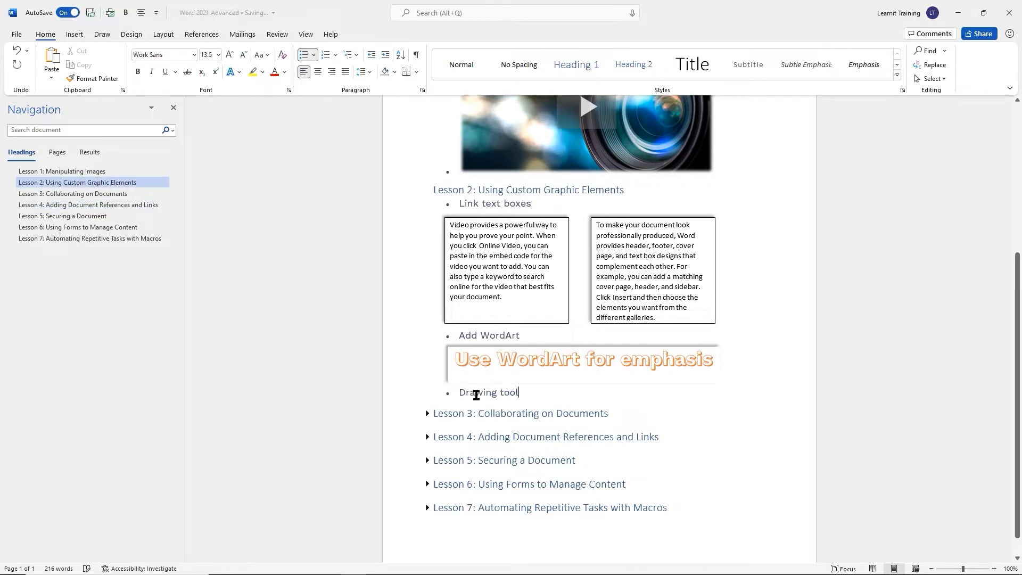
key("Return")
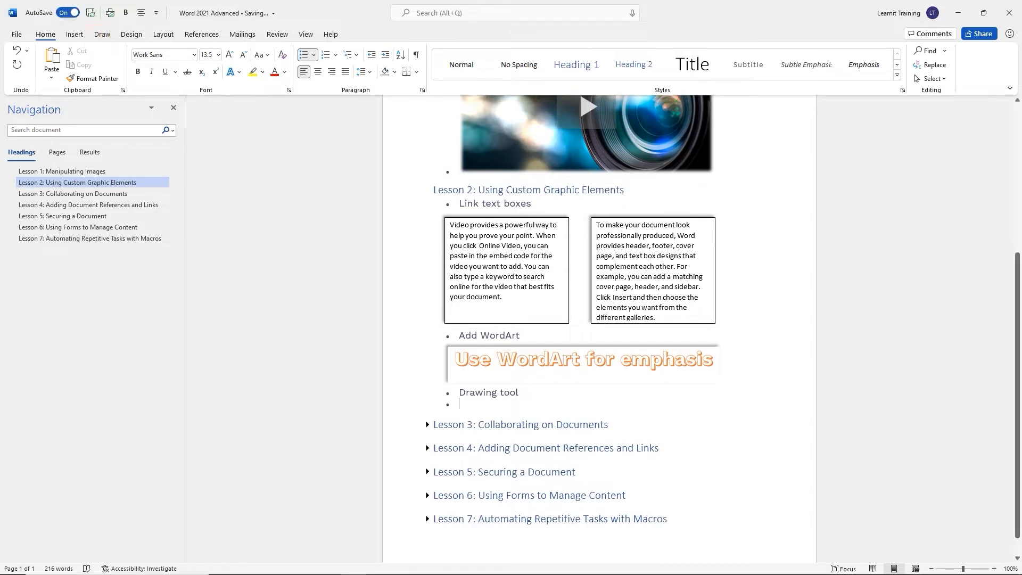
Try switching drawing mode on and off, ending with the object selection tool
left_click(103, 35)
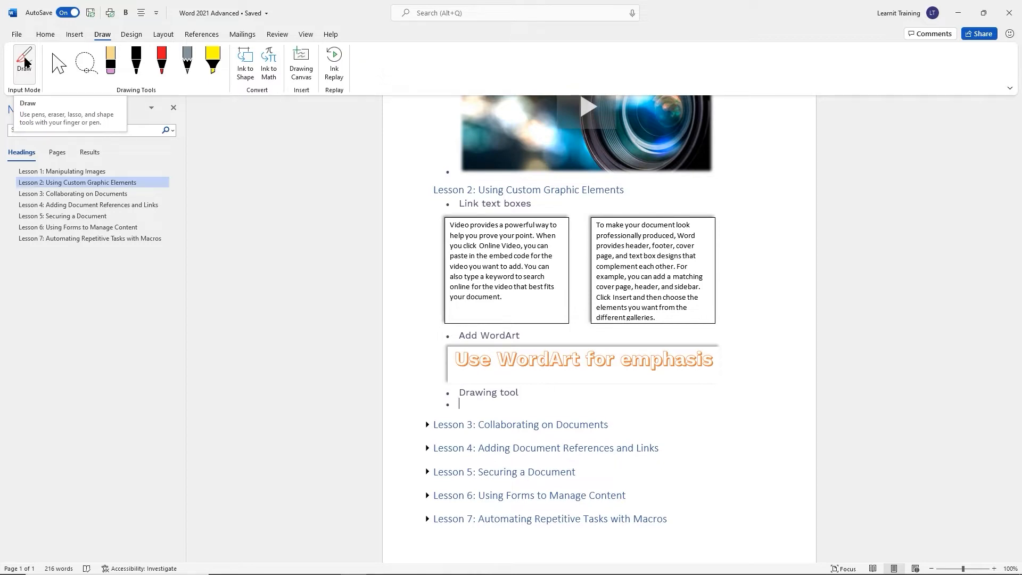
left_click(25, 63)
left_click(25, 63)
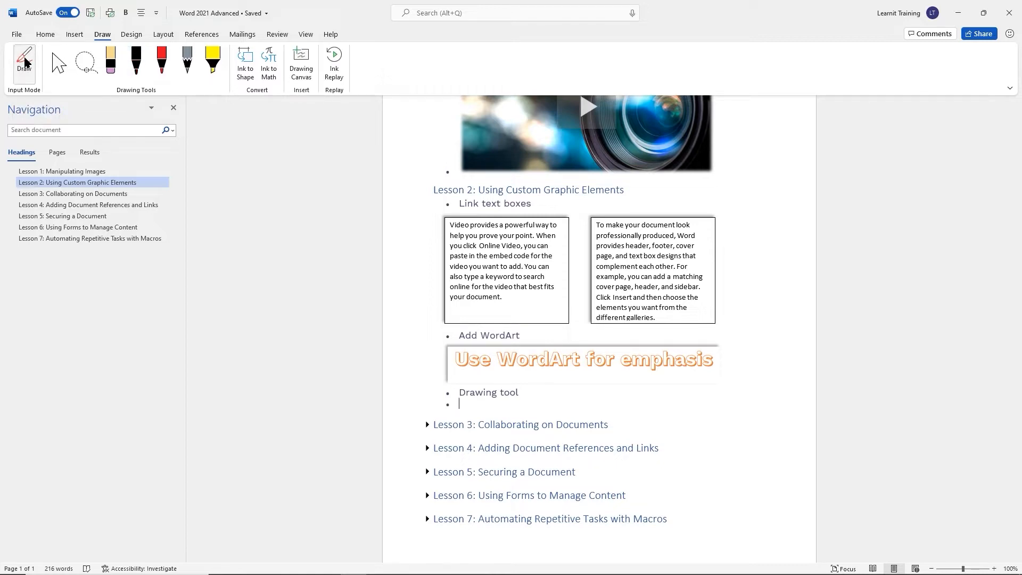
left_click(25, 62)
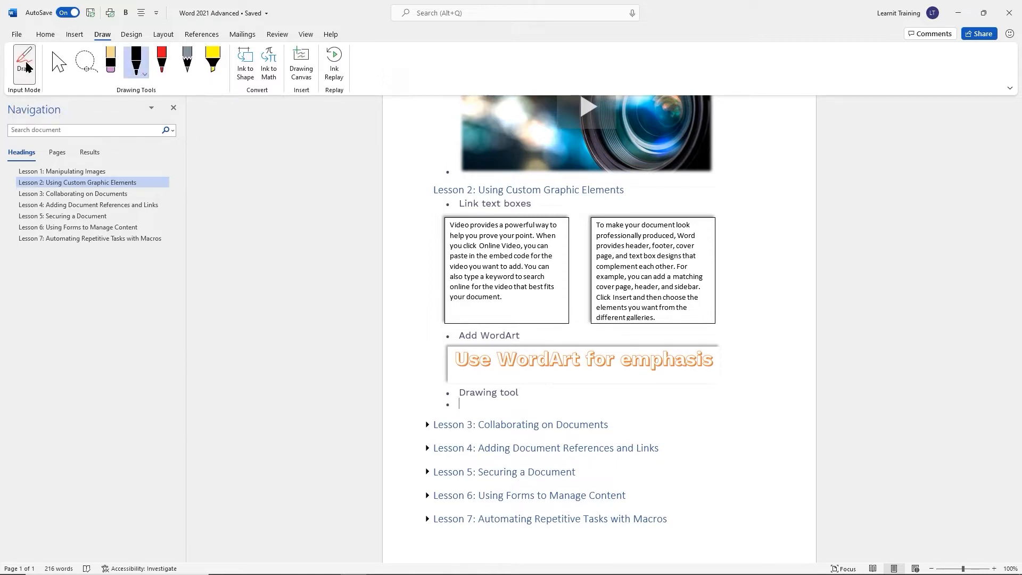
left_click(30, 67)
left_click(58, 64)
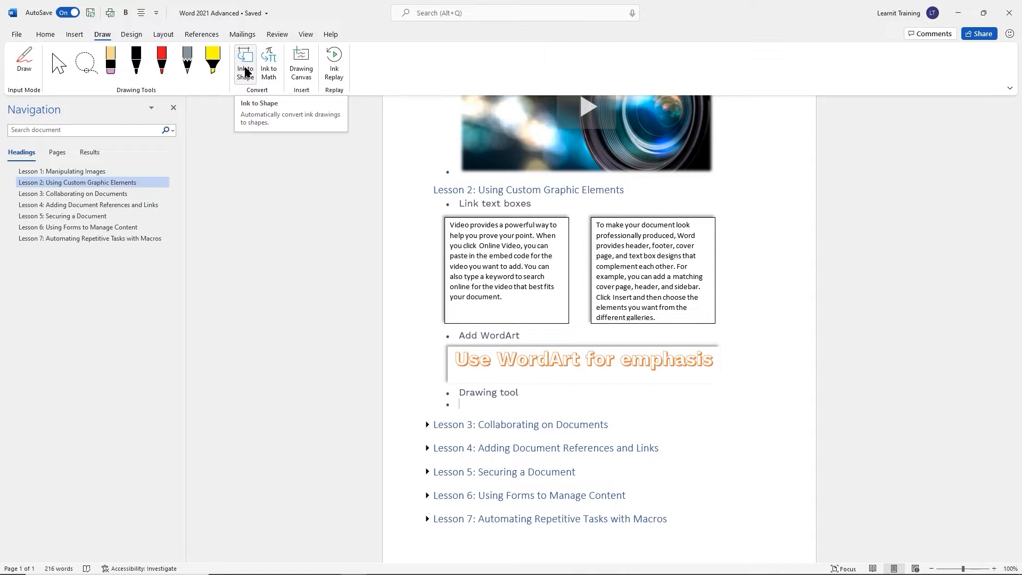
Insert a drawing canvas at the empty bullet below Drawing tool
left_click(302, 64)
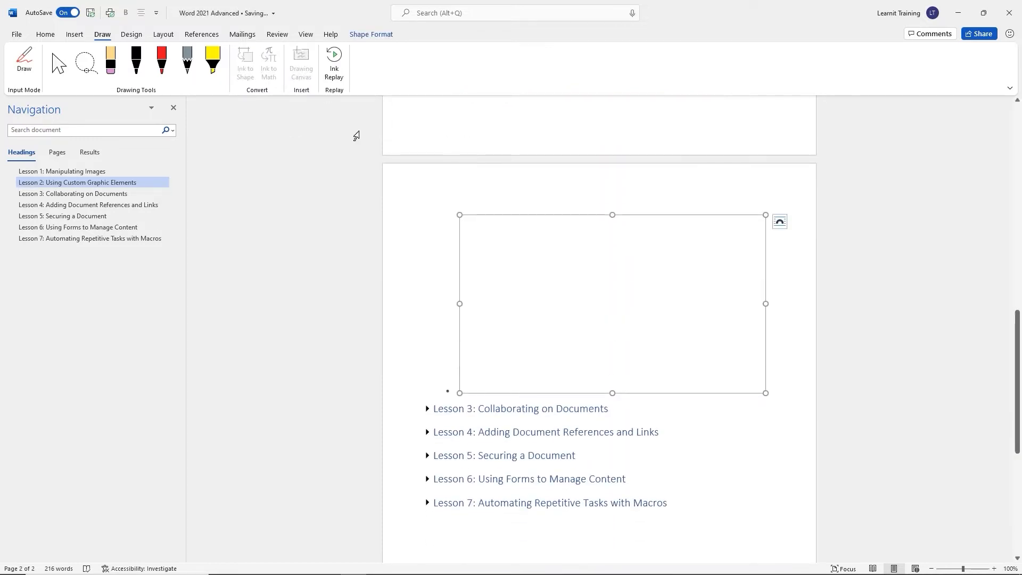
scroll(600, 256, "up", 8)
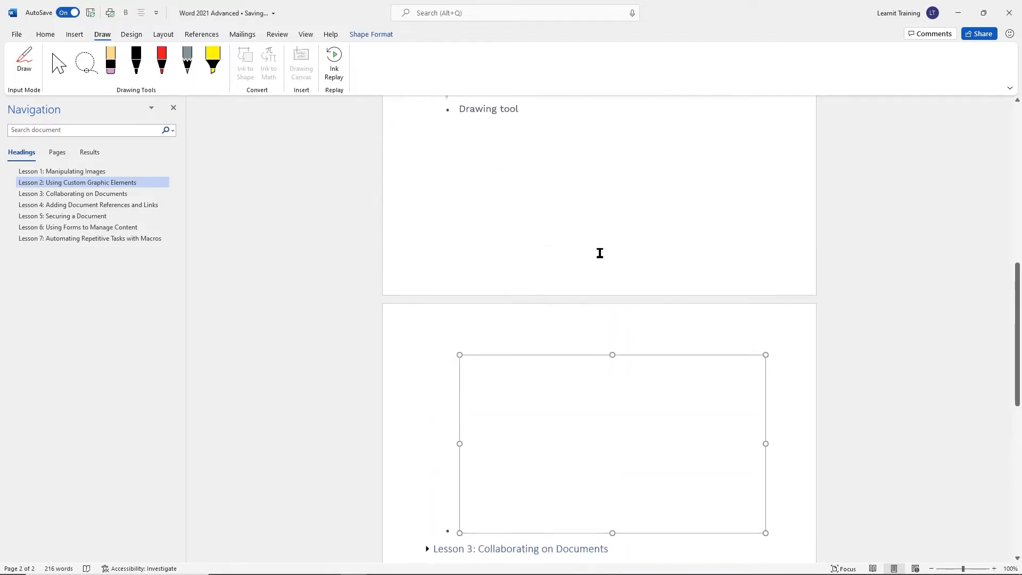
scroll(598, 352, "down", 5)
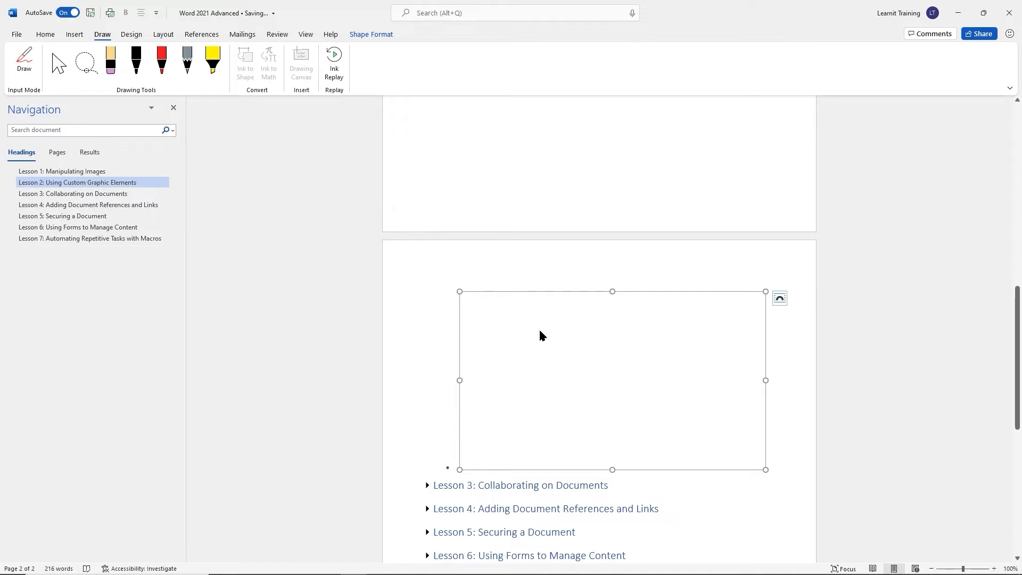
Handwrite "Pen" with the black pen in the upper-left corner of the drawing canvas
left_click(136, 63)
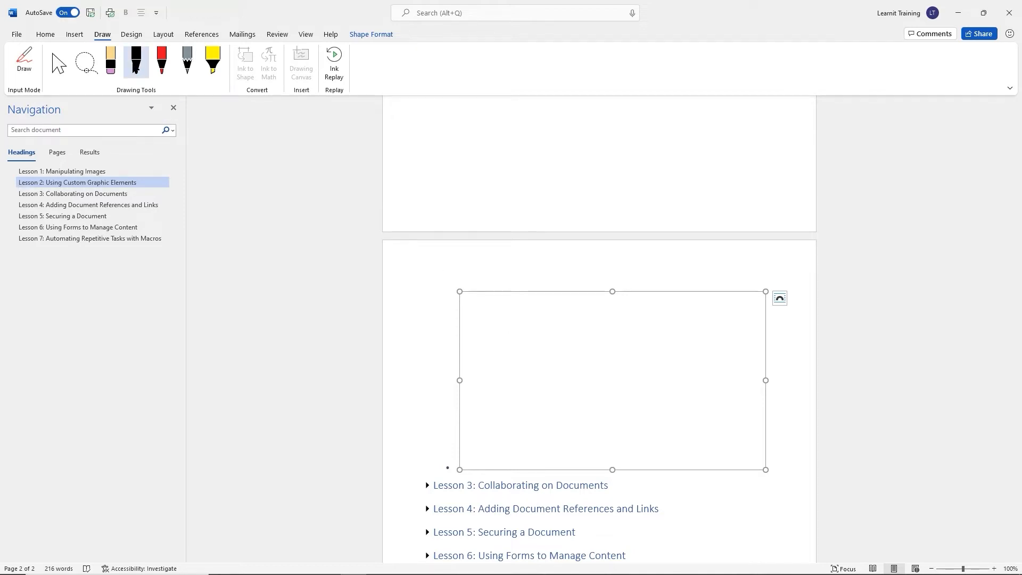
left_click(136, 63)
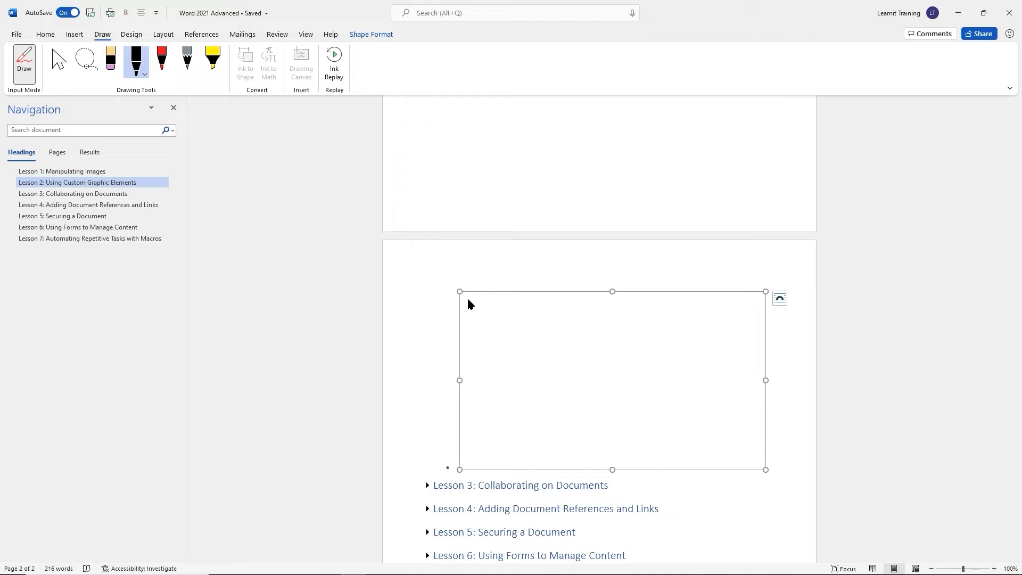
mouse_move(468, 300)
left_mouse_down()
mouse_move(465, 329)
mouse_move(478, 306)
left_mouse_up()
mouse_move(492, 319)
left_mouse_down()
mouse_move(487, 305)
mouse_move(484, 324)
mouse_move(502, 325)
mouse_move(510, 303)
left_mouse_up()
Handwrite "Pen" with the red pen beside the black word on the canvas
left_click(165, 60)
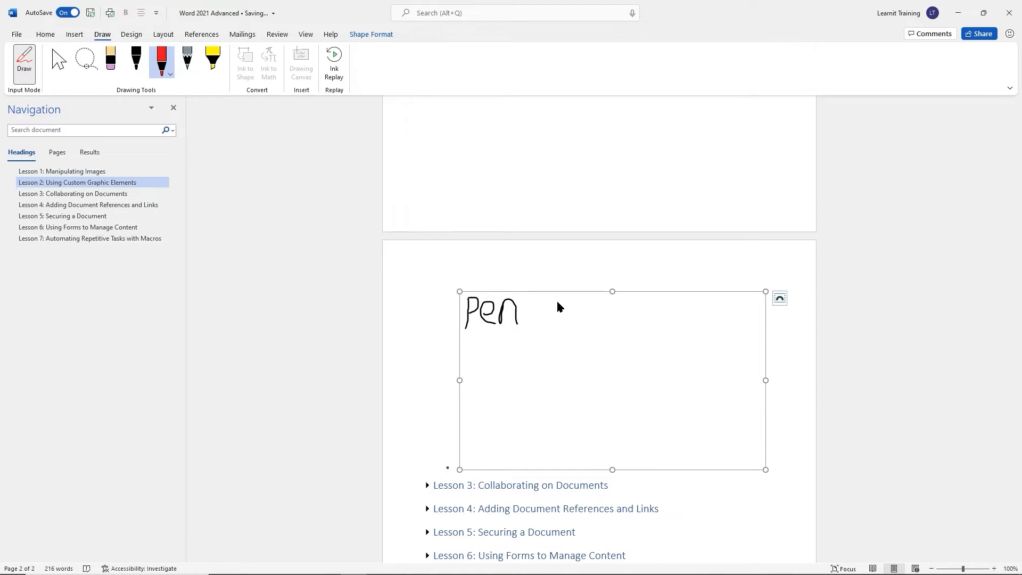
left_click_drag(560, 322, 559, 327)
mouse_move(589, 305)
left_mouse_down()
mouse_move(576, 316)
mouse_move(597, 307)
mouse_move(613, 322)
left_mouse_up()
Change the red pen to the second-thickest preset in gold and handwrite "Pen" after the red word
left_click(168, 72)
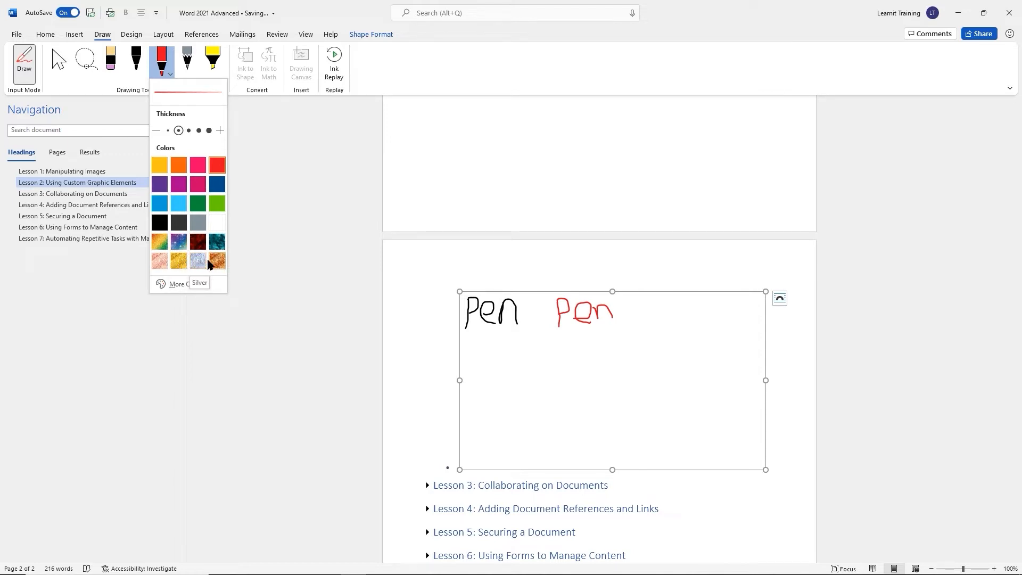
left_click(198, 131)
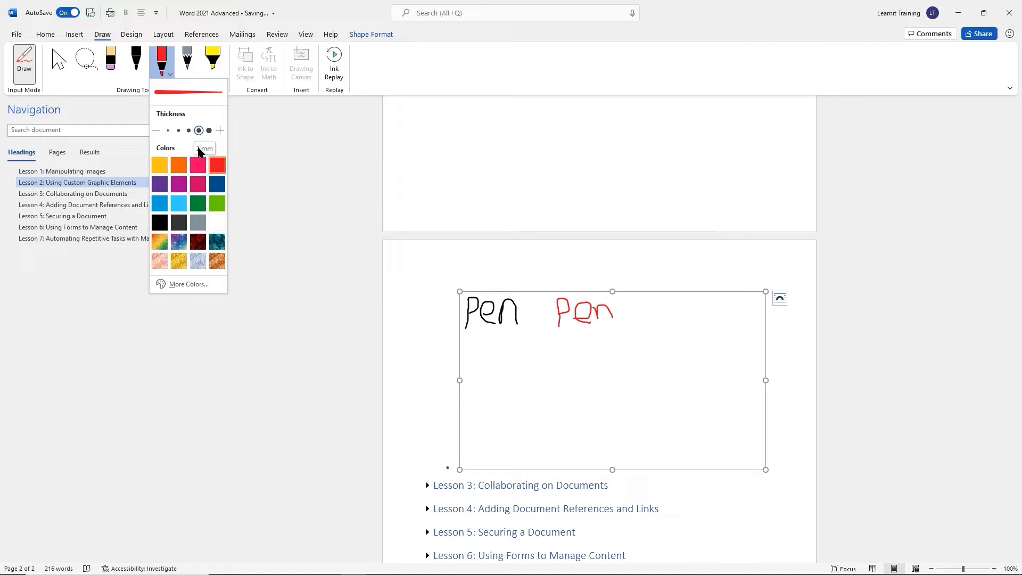
left_click(179, 263)
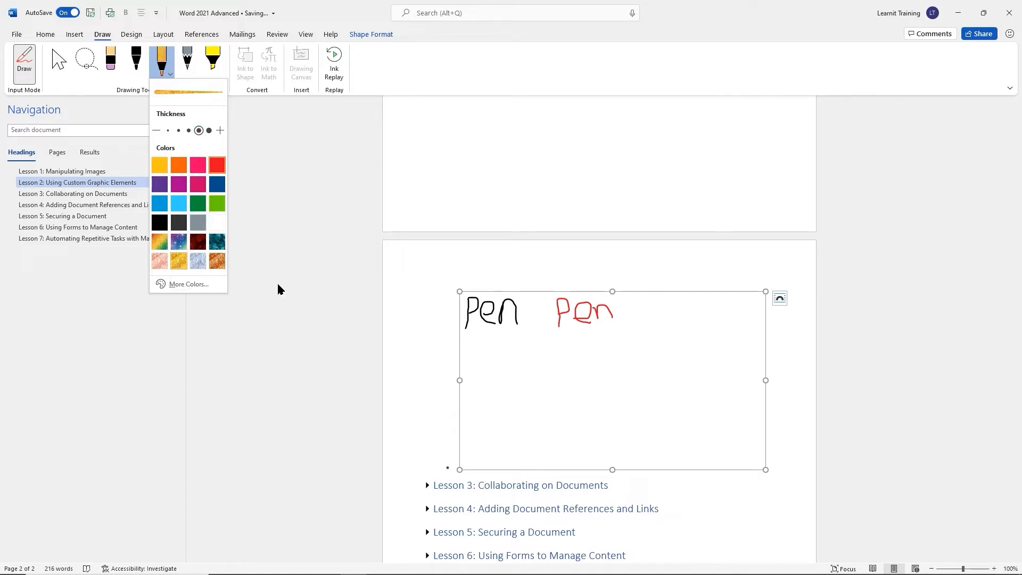
left_click(647, 300)
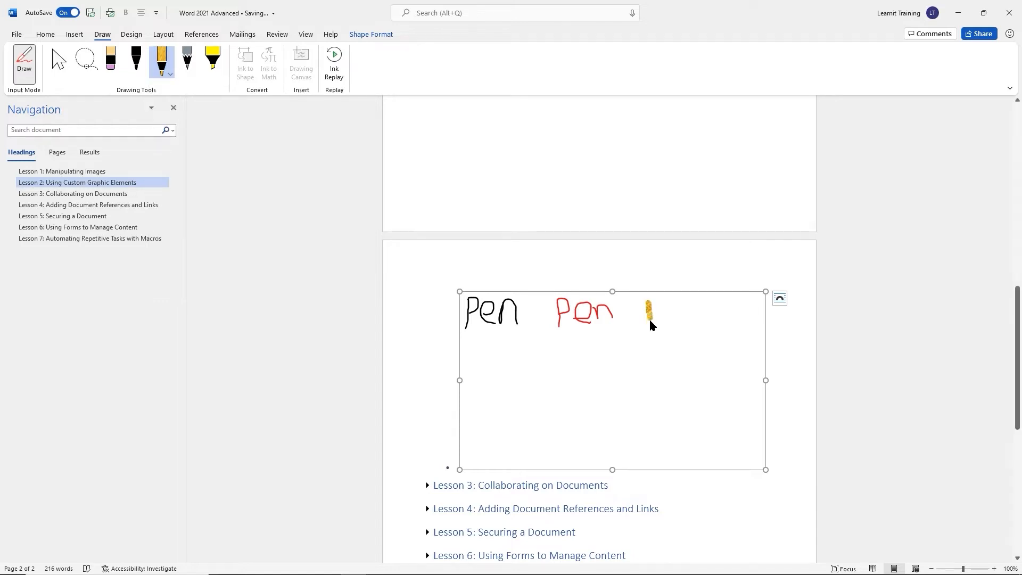
mouse_move(650, 301)
left_mouse_down()
mouse_move(653, 331)
mouse_move(655, 304)
mouse_move(685, 306)
mouse_move(673, 321)
mouse_move(685, 329)
mouse_move(699, 308)
left_mouse_up()
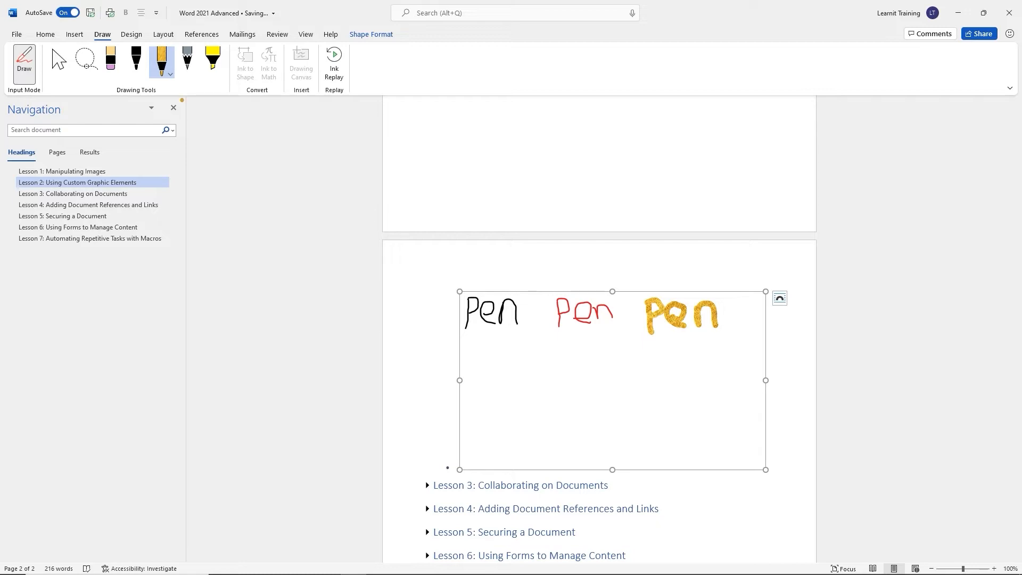
Handwrite "Pencil" with the gray pencil below the black "Pen"
left_click(188, 60)
left_click(196, 76)
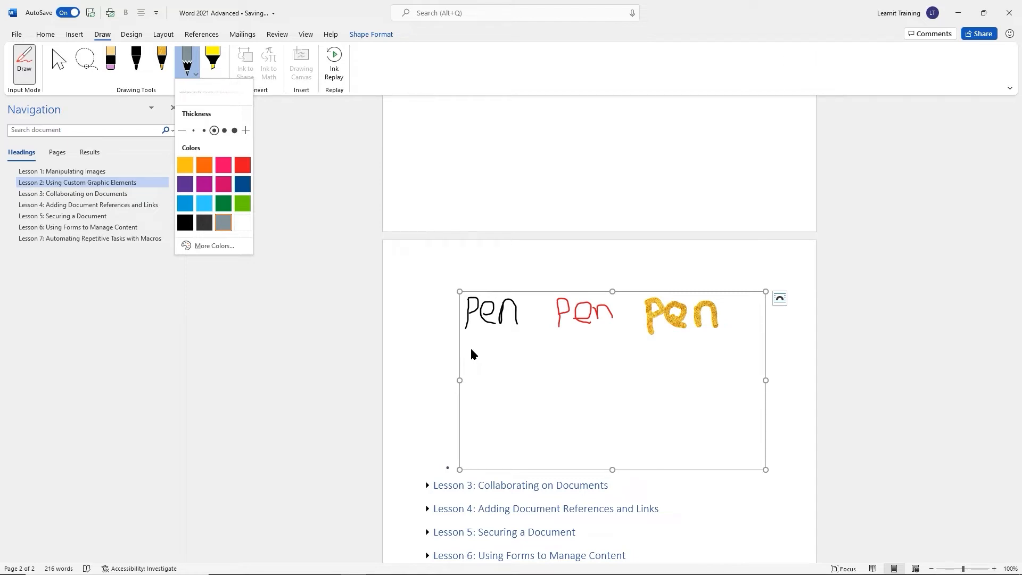
left_click_drag(471, 350, 472, 377)
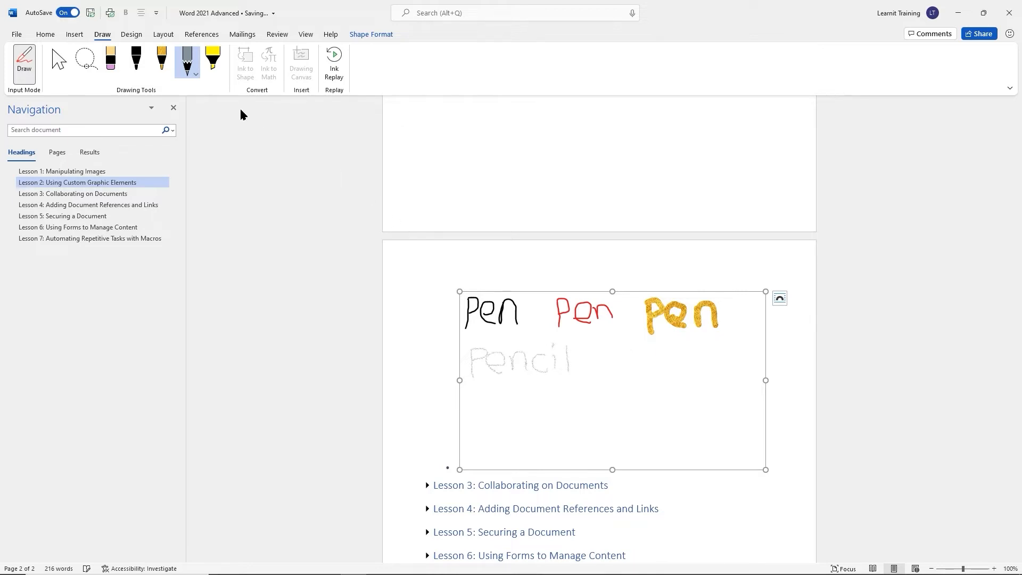
Switch the pencil to Dark Blue and handwrite a second "Pencil" beside the gray one
left_click(195, 75)
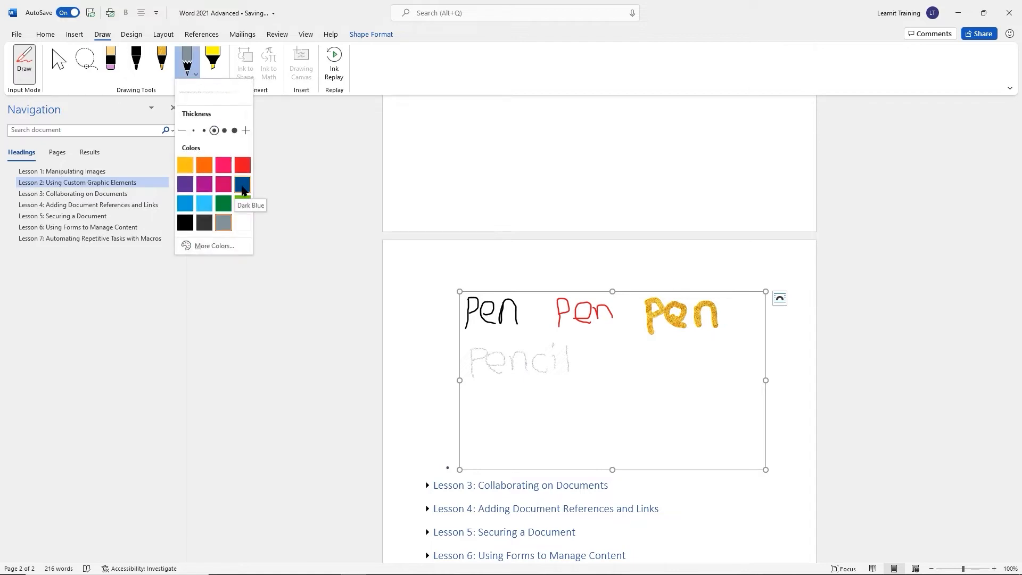
left_click(242, 191)
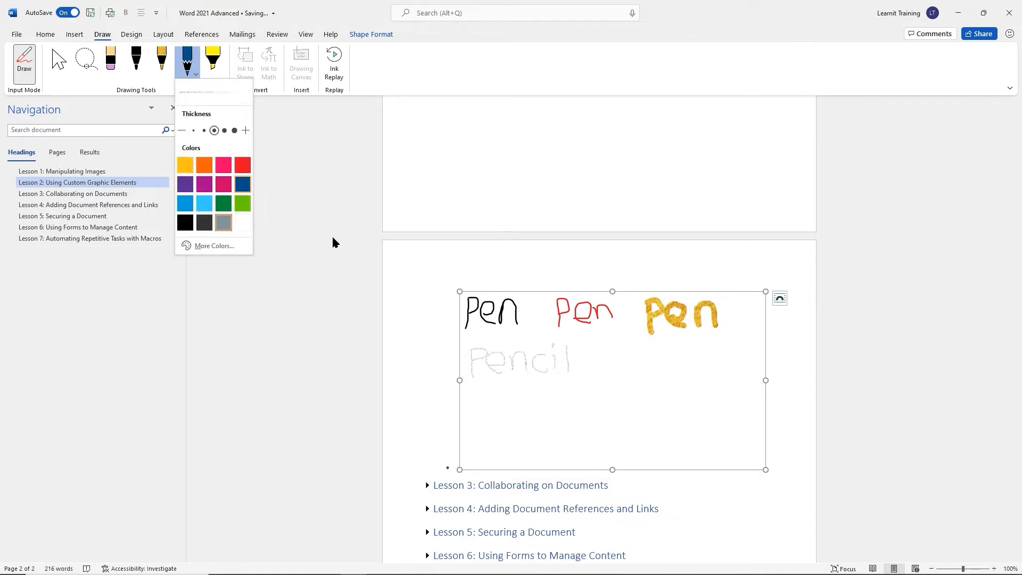
left_click(595, 355)
left_click_drag(598, 378, 599, 349)
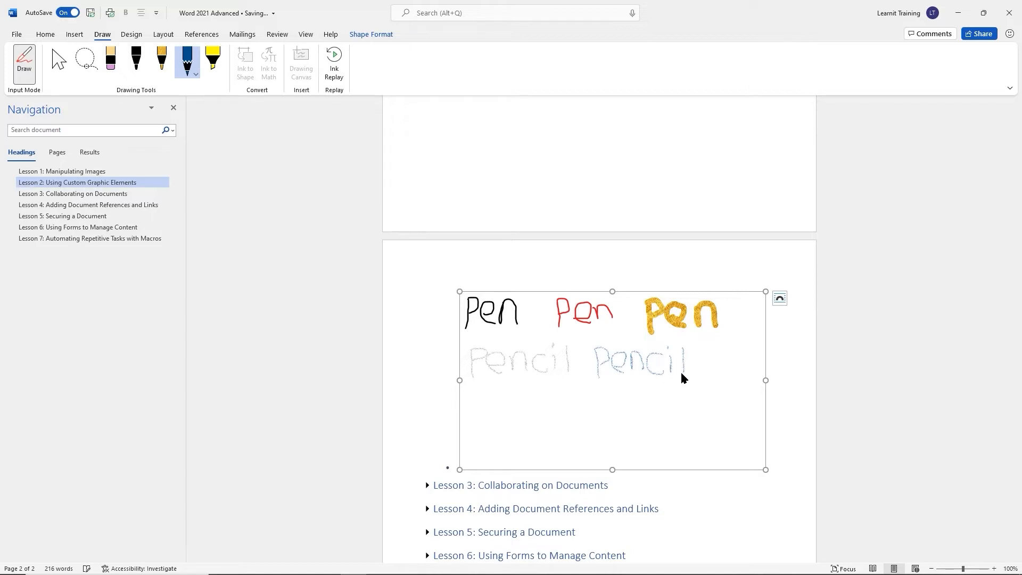
left_click(192, 75)
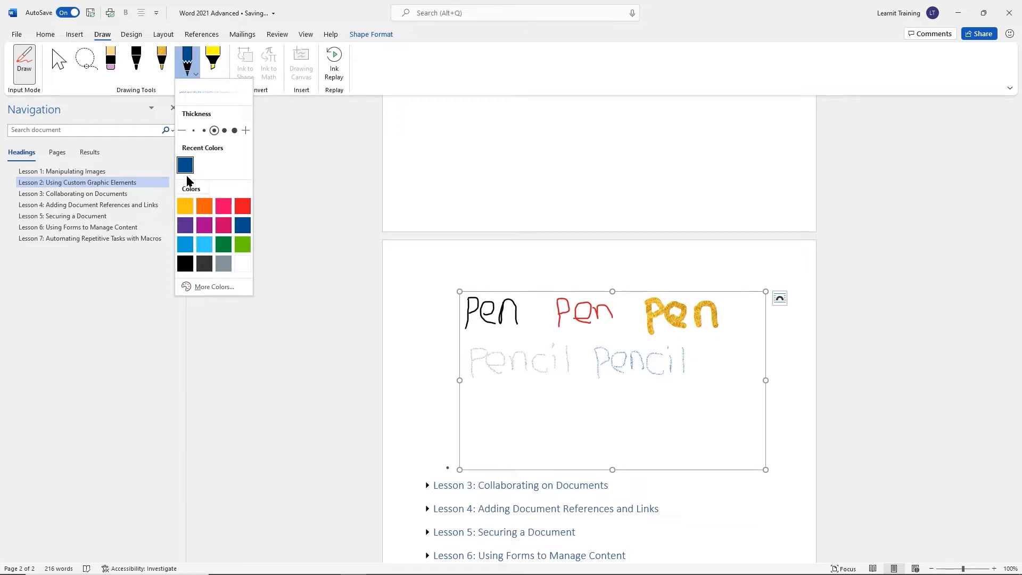
Set the highlighter to bright green, strike it across the red "Pen" and underline both "Pencil" words
left_click(214, 60)
left_click(214, 61)
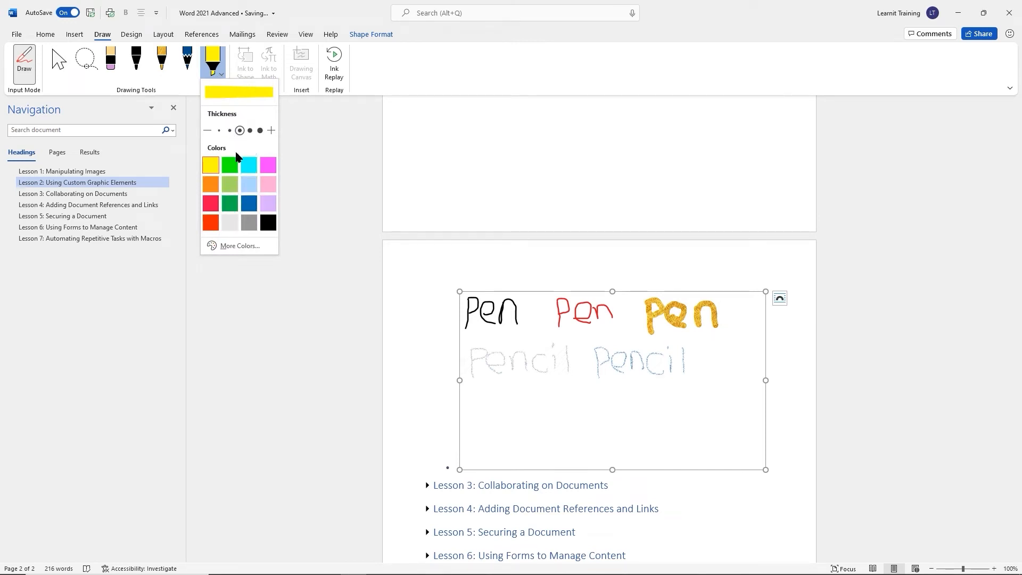
left_click(230, 165)
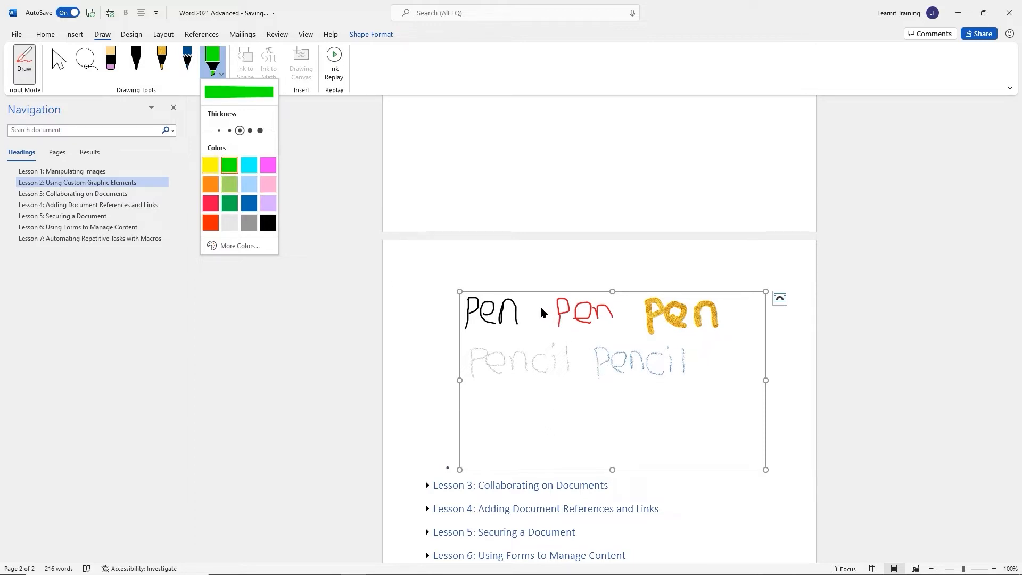
left_click_drag(534, 308, 617, 313)
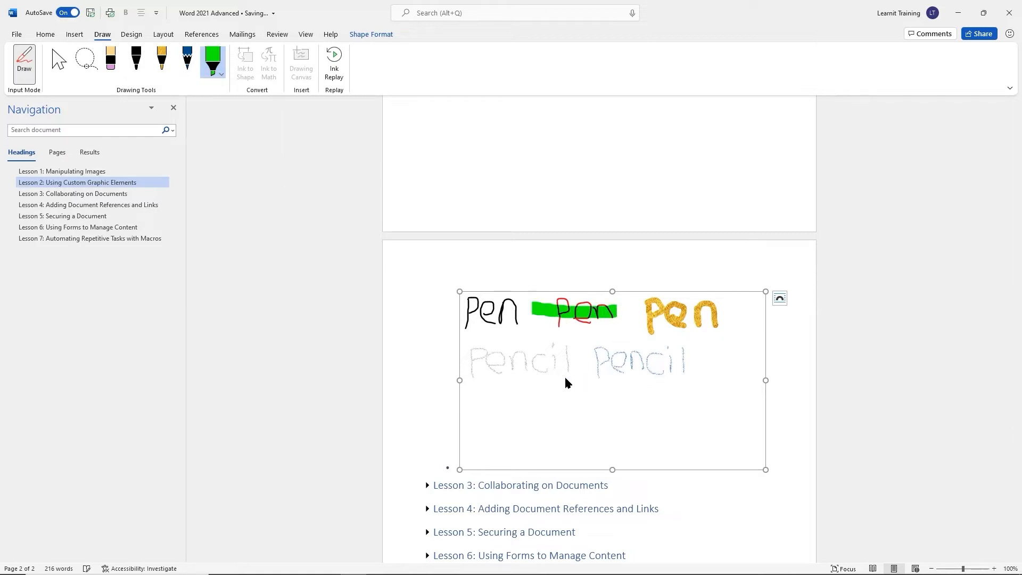
left_click_drag(471, 386, 688, 378)
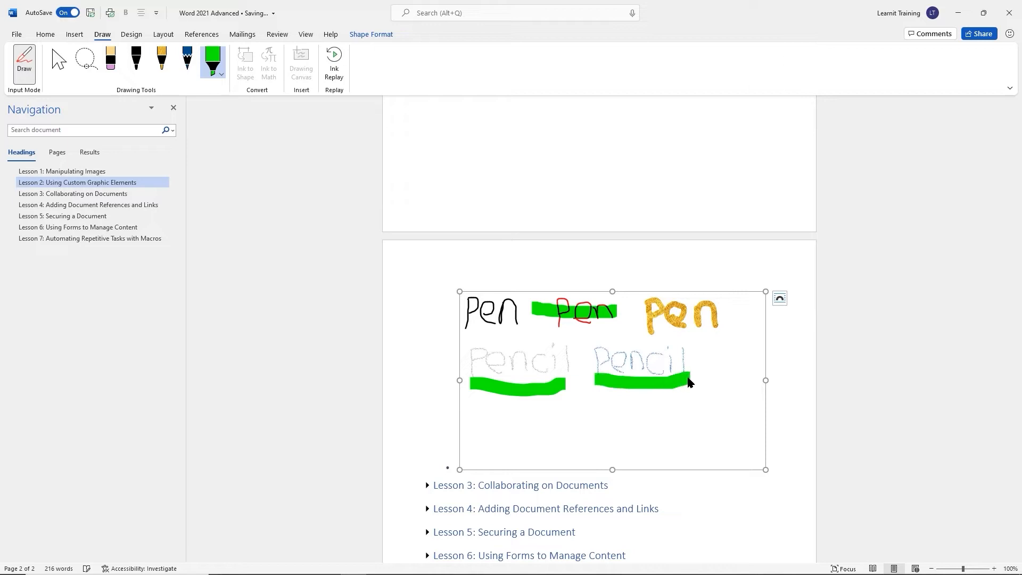
Highlight the black "Pen" in yellow and erase the letter n from the gold "Pen"
left_click(222, 75)
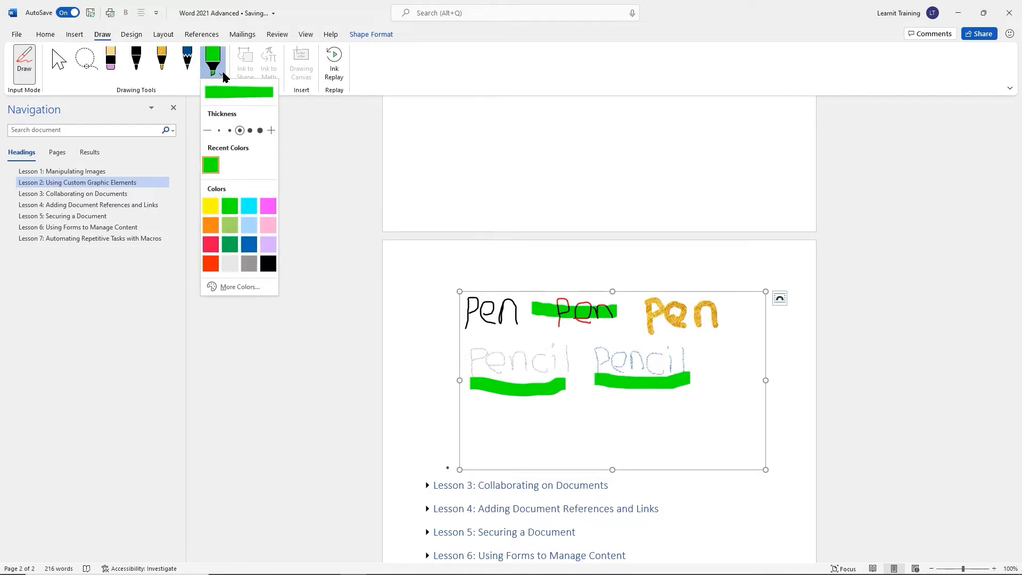
left_click(211, 208)
mouse_move(465, 309)
left_mouse_down()
mouse_move(521, 309)
mouse_move(486, 300)
mouse_move(506, 305)
mouse_move(485, 318)
mouse_move(507, 327)
mouse_move(462, 325)
mouse_move(510, 312)
mouse_move(500, 303)
left_mouse_up()
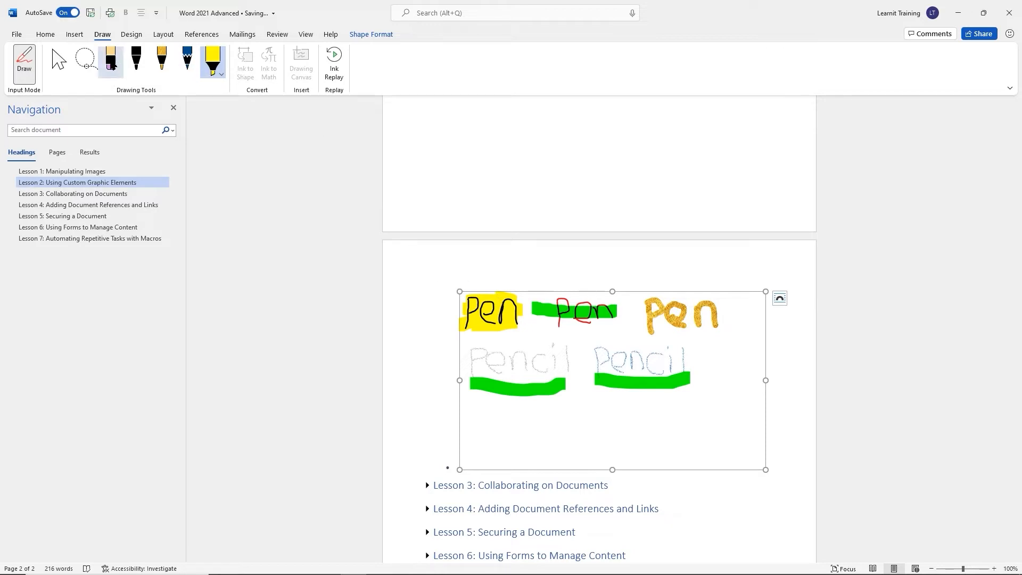
left_click(110, 60)
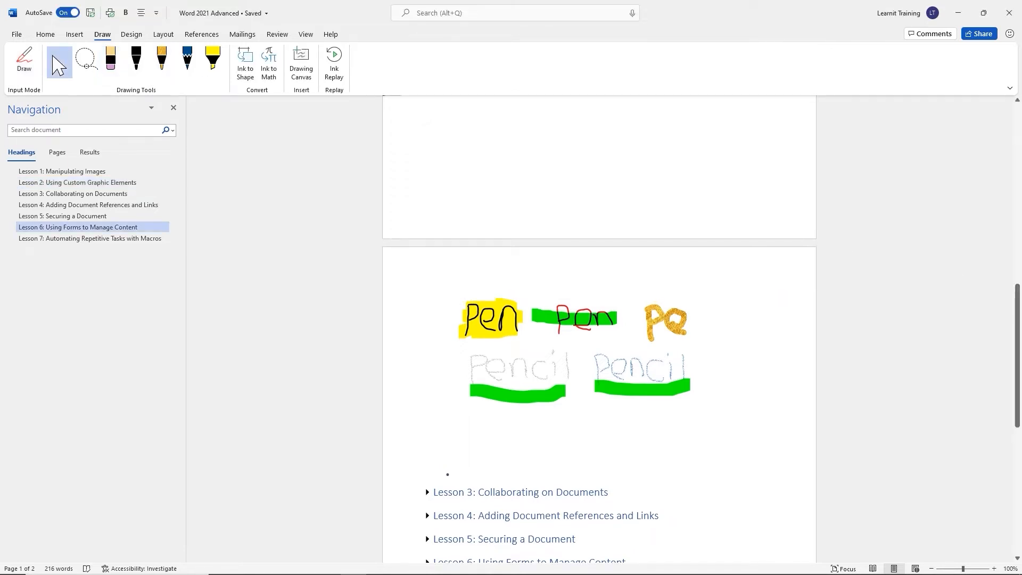
Choose the black pen and turn on Ink to Shape conversion
left_click(136, 61)
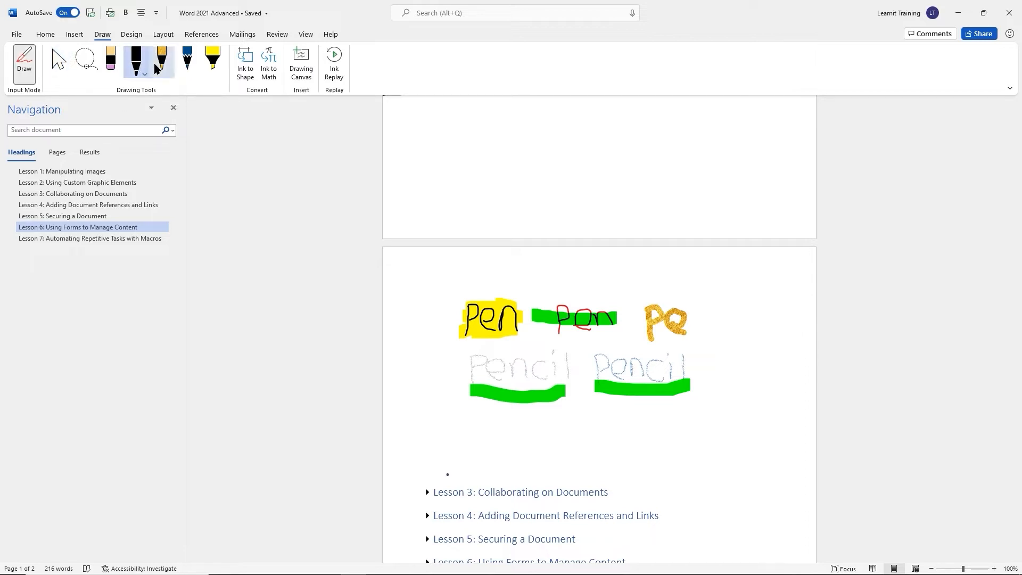
left_click(243, 68)
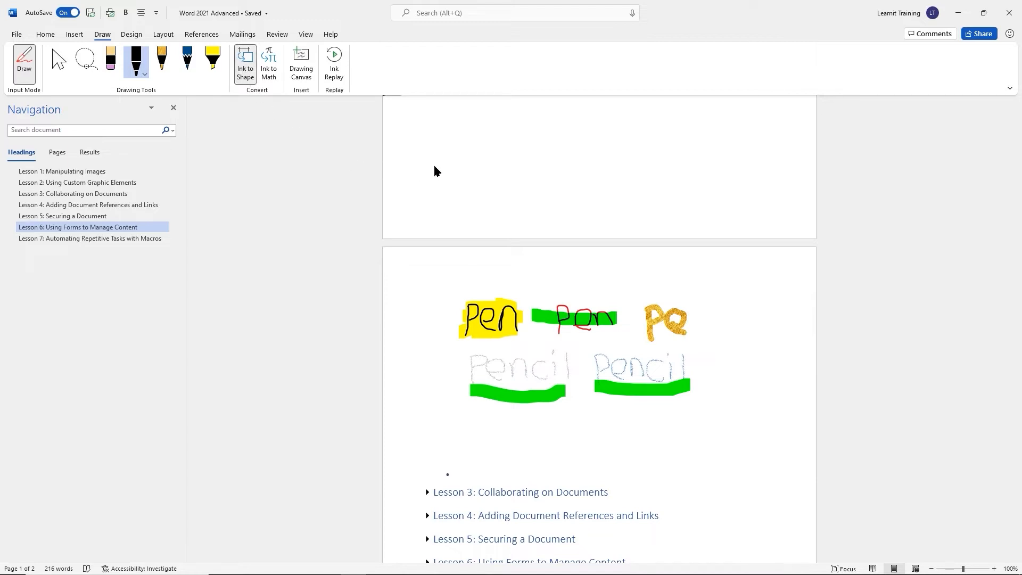
left_click(74, 35)
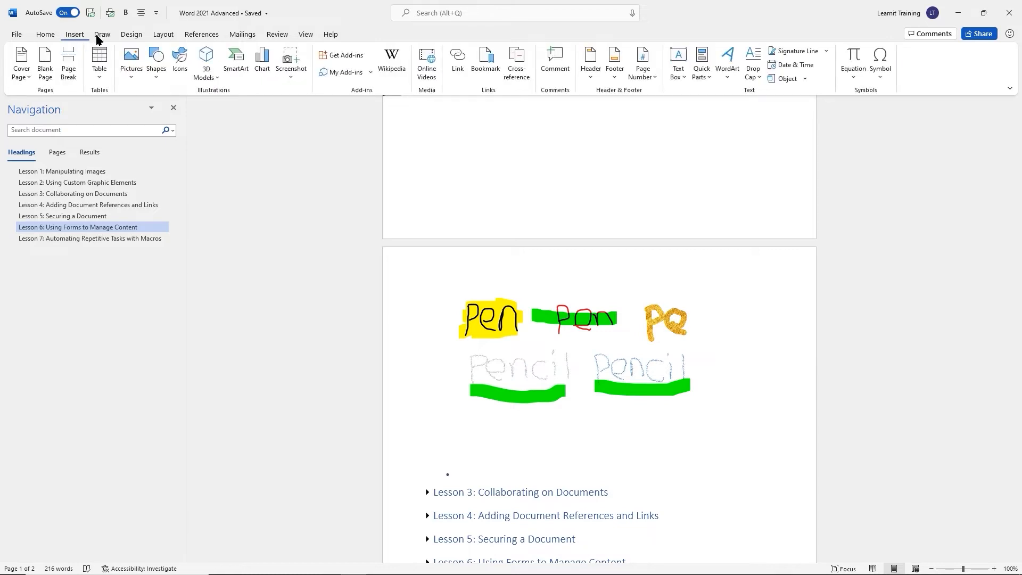
left_click(156, 74)
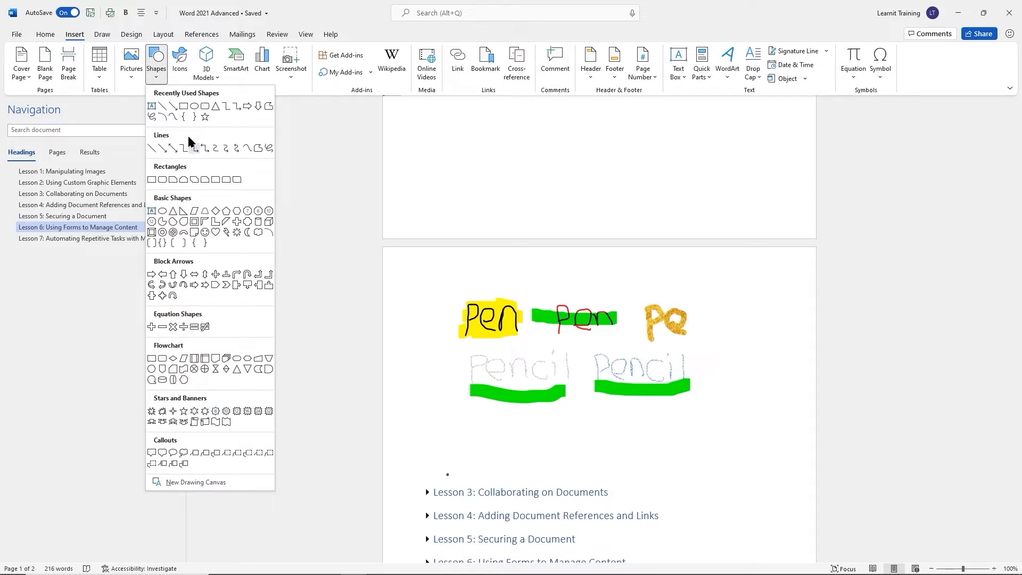
left_click(102, 35)
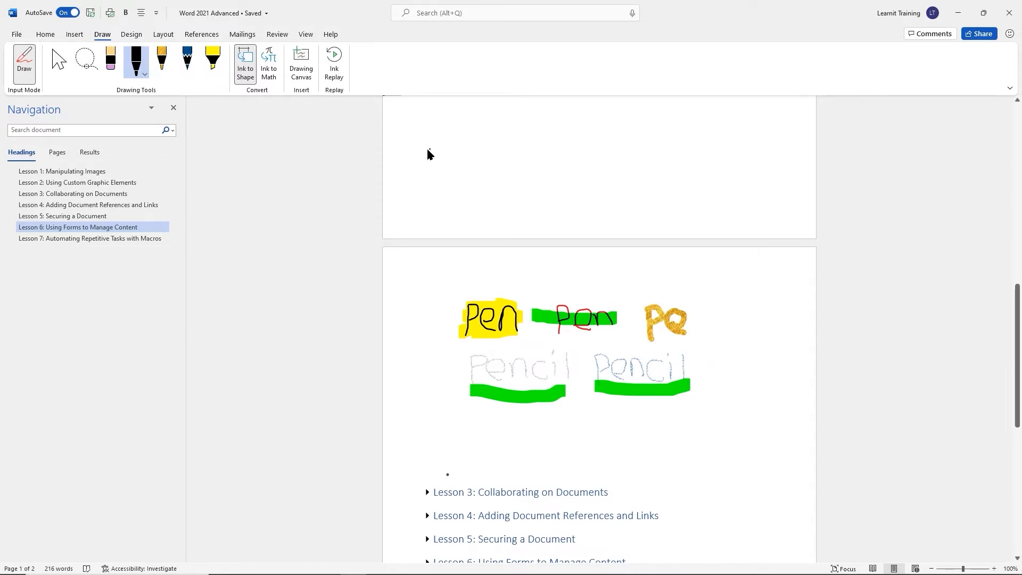
Draw a circle, triangle, square, flat rectangle, ellipse and rising arrow in a row near the bottom of the first page, using Ink to Shape
mouse_move(439, 175)
left_mouse_down()
mouse_move(451, 155)
mouse_move(430, 149)
left_mouse_up()
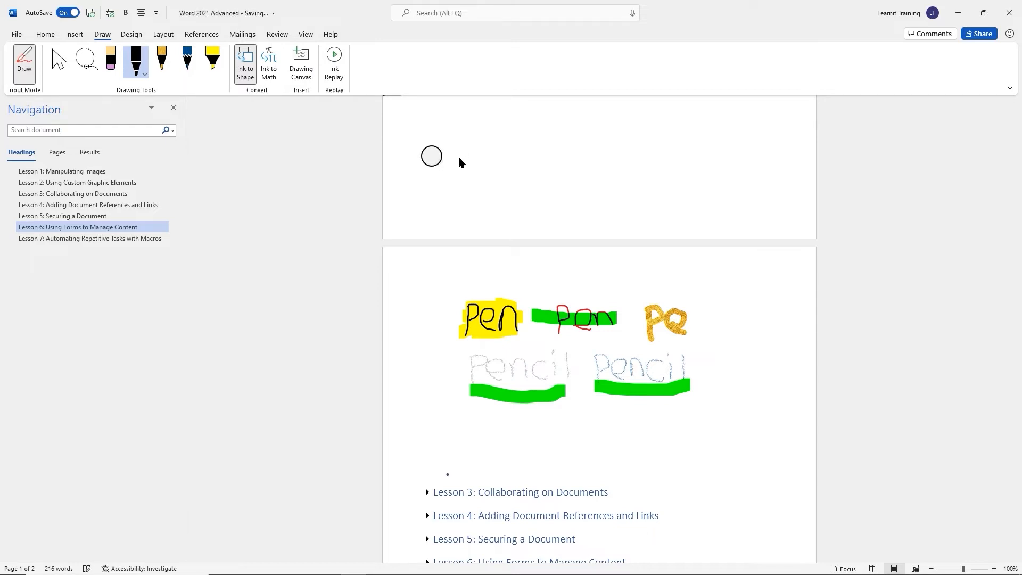
mouse_move(474, 149)
left_mouse_down()
mouse_move(477, 161)
mouse_move(452, 159)
mouse_move(495, 158)
mouse_move(491, 142)
mouse_move(512, 155)
mouse_move(493, 160)
left_mouse_up()
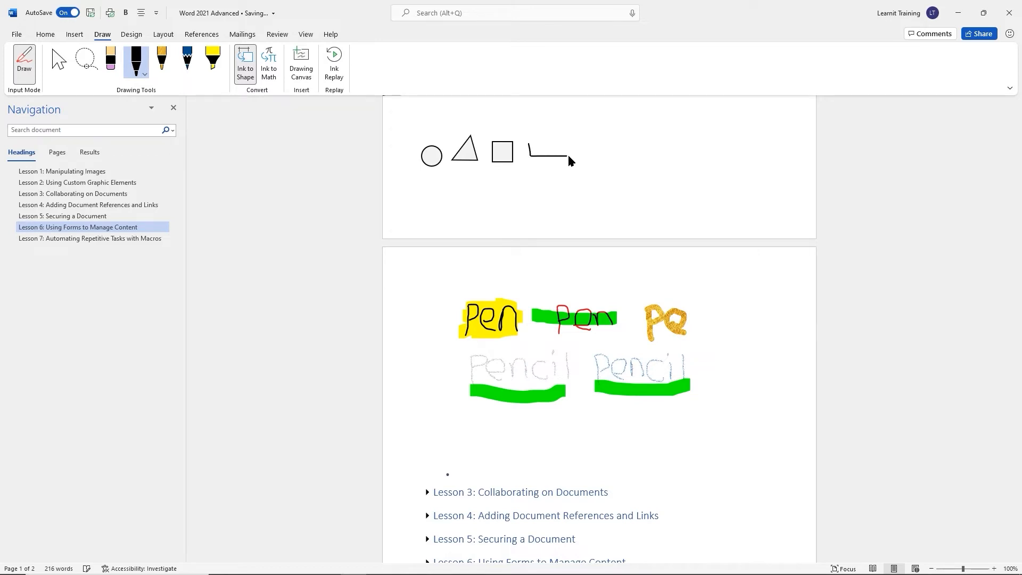
left_click_drag(575, 141, 530, 144)
left_click_drag(609, 146, 607, 147)
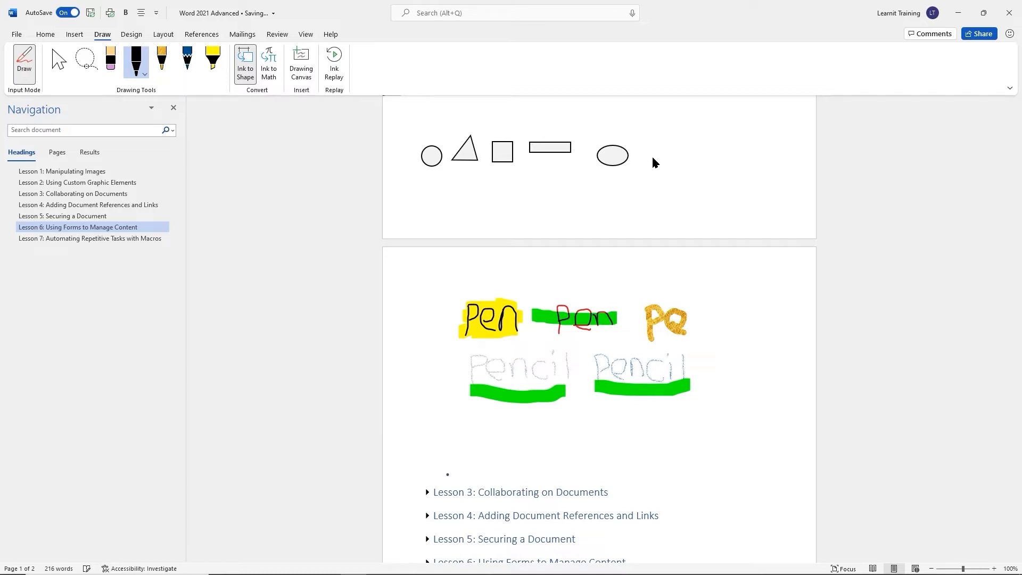
mouse_move(692, 138)
left_mouse_down()
mouse_move(676, 140)
mouse_move(690, 137)
mouse_move(689, 151)
left_mouse_up()
left_click(110, 58)
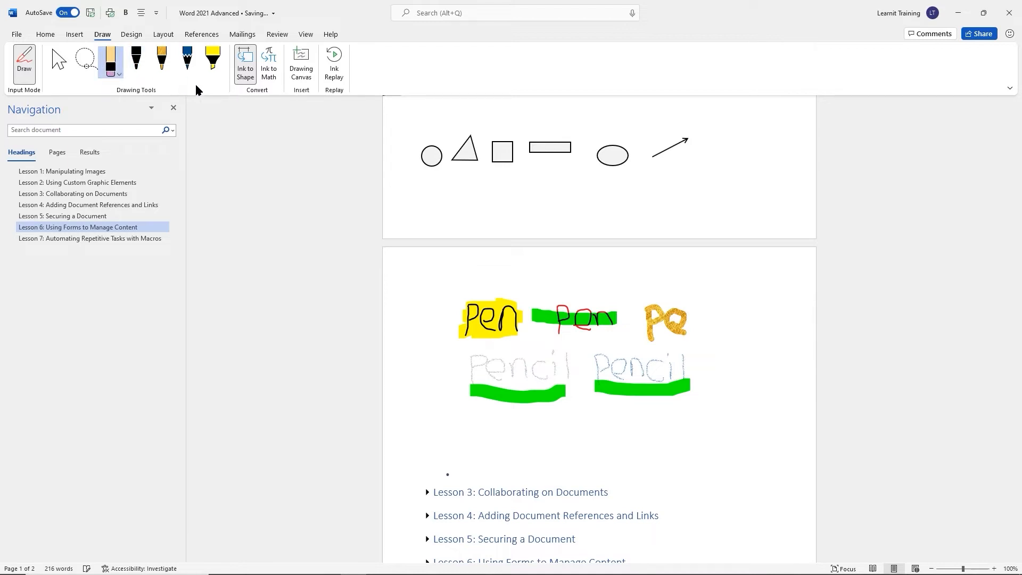
Apply the light blue filled preset style to the converted circle and enter "S" inside it
left_click(59, 62)
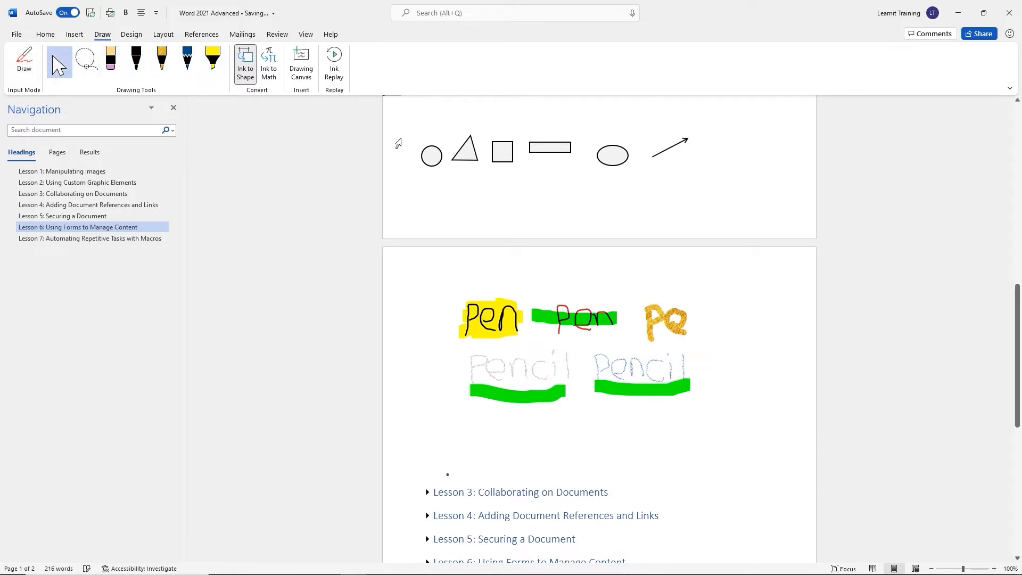
left_click(435, 153)
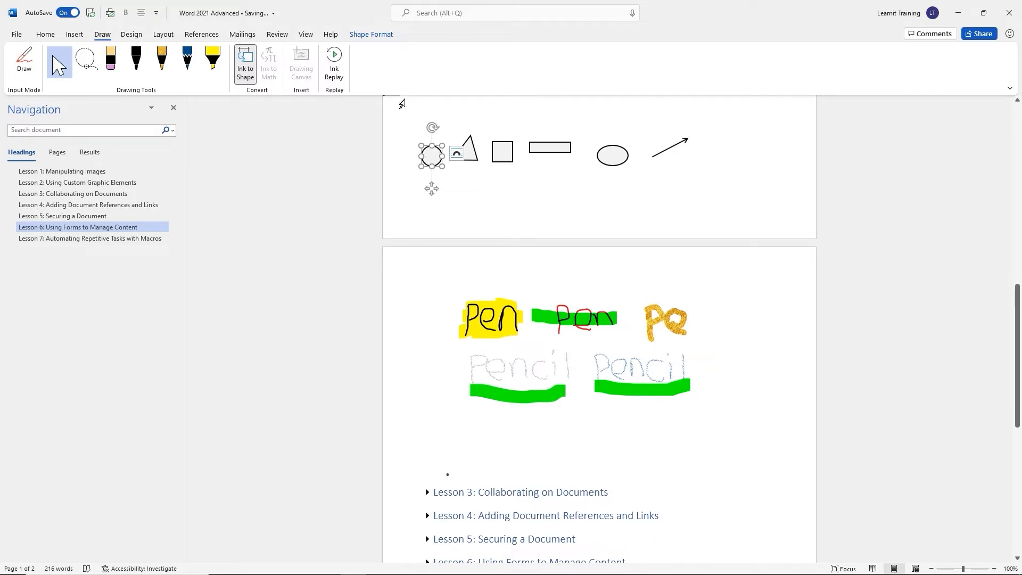
left_click(375, 36)
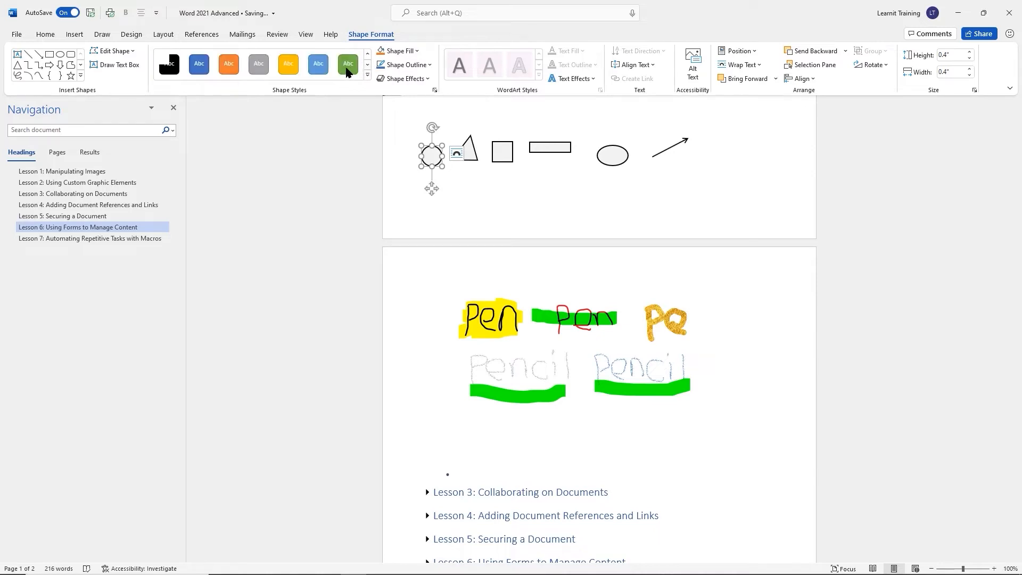
left_click(320, 68)
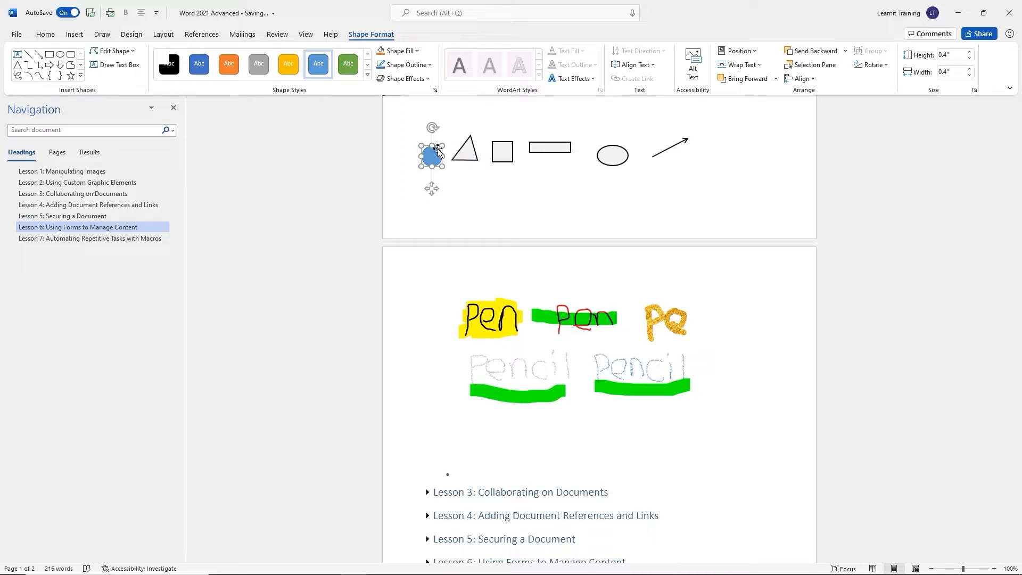
type("S")
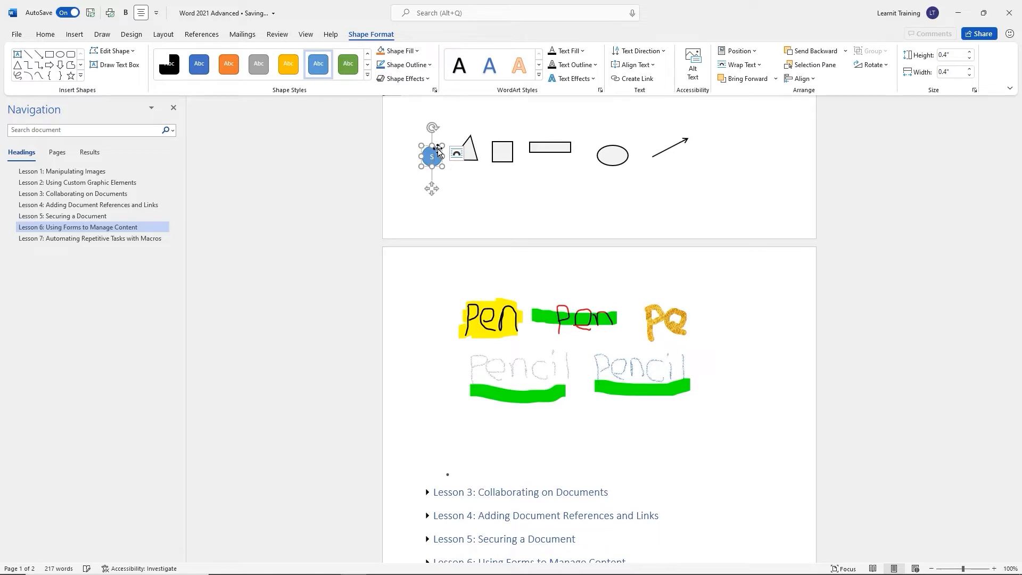
Enlarge the light blue circle into a wider ellipse that fits the word "Shape", and move the triangle past the arrow at the row's end
key("BackSpace")
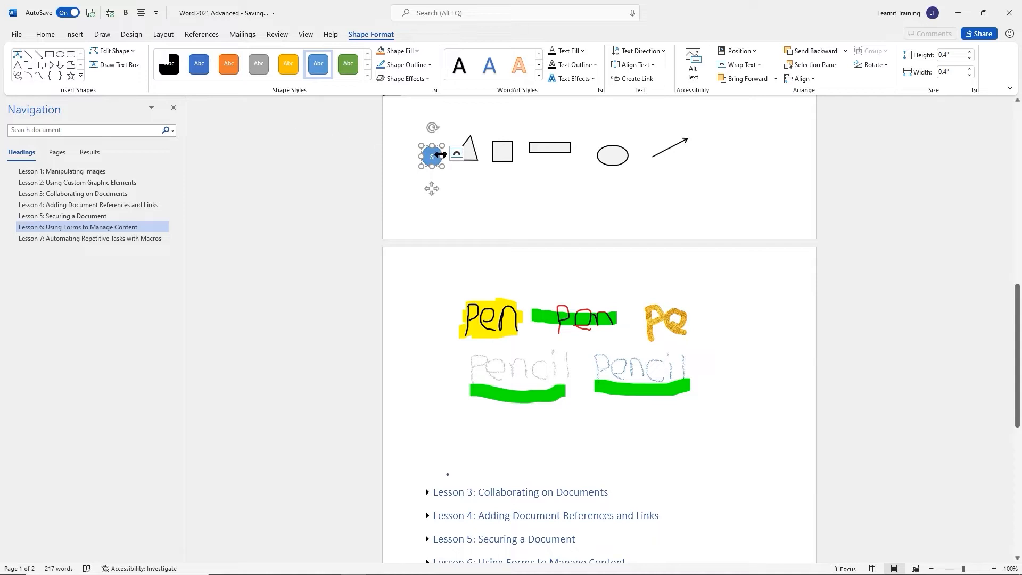
left_click_drag(442, 167, 474, 178)
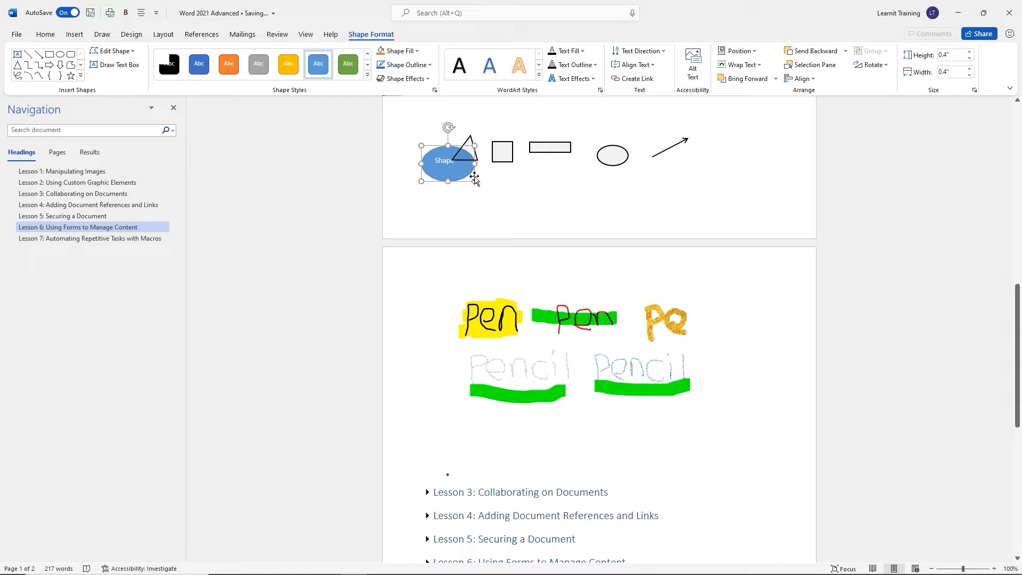
left_click(465, 139)
mouse_move(467, 140)
left_mouse_down()
mouse_move(565, 157)
mouse_move(726, 146)
left_mouse_up()
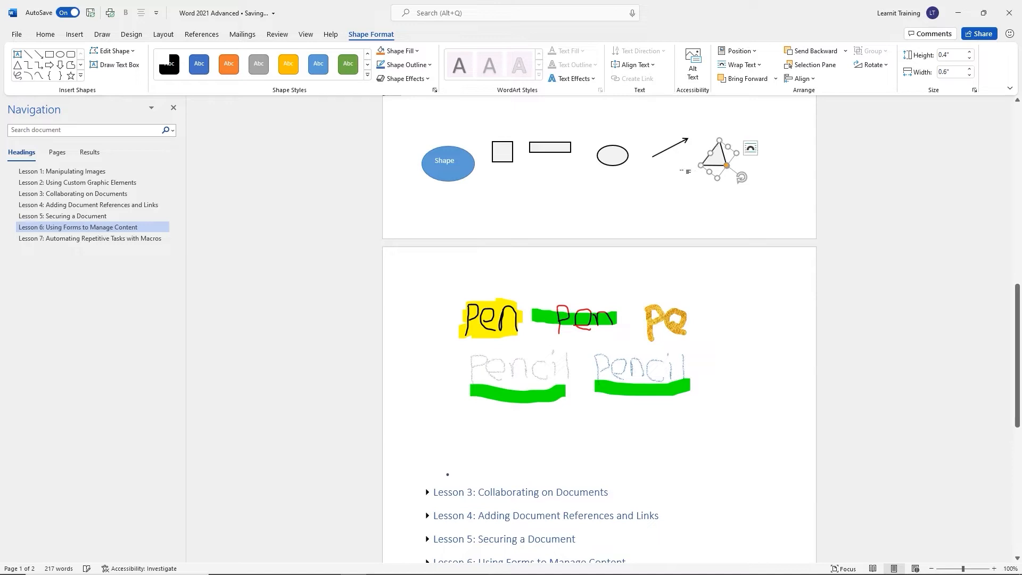
left_click(674, 174)
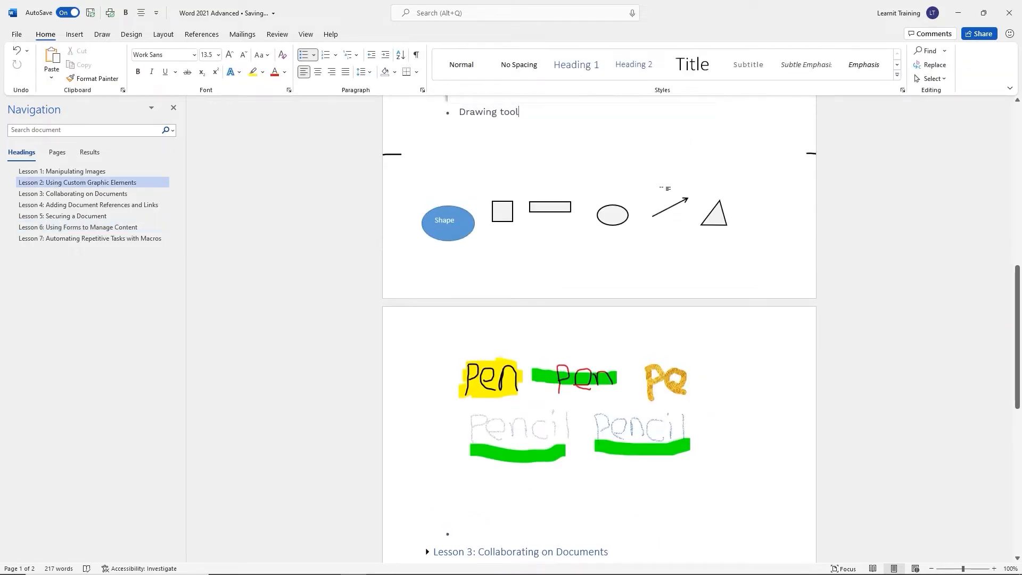
left_click(99, 36)
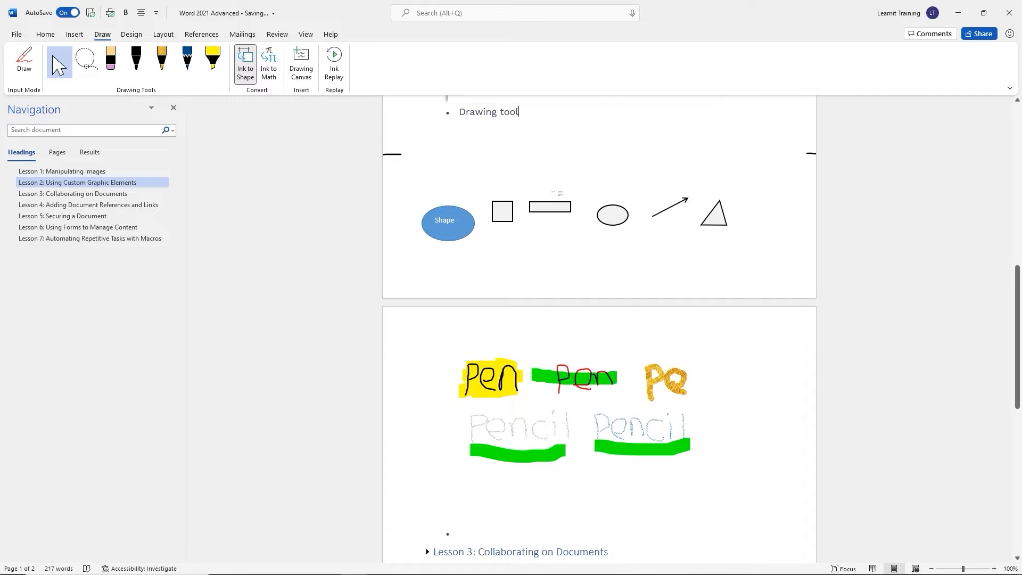
left_click(559, 211)
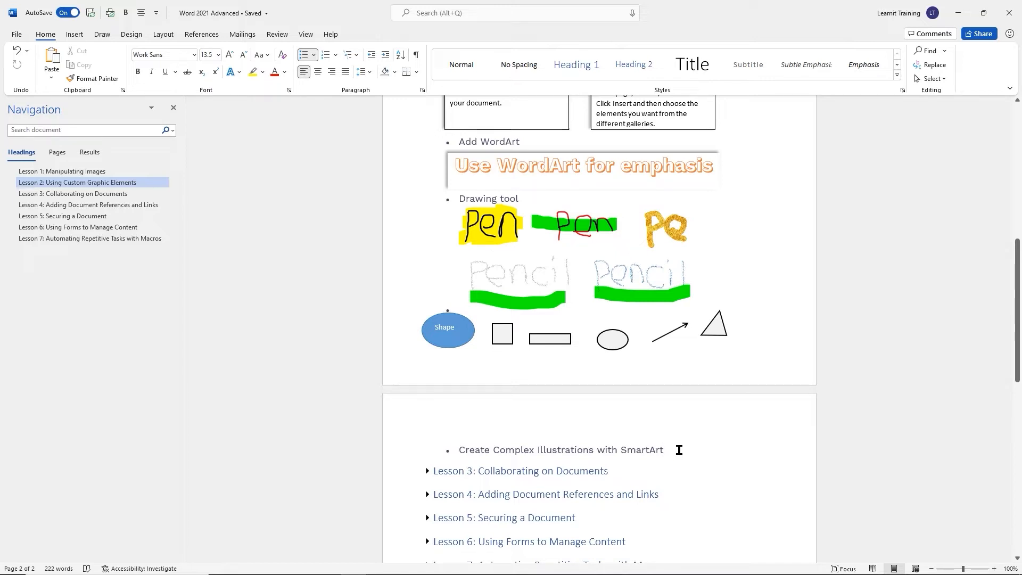
Add an empty bullet below "Create Complex Illustrations with SmartArt" and open the SmartArt graphic chooser
key("Return")
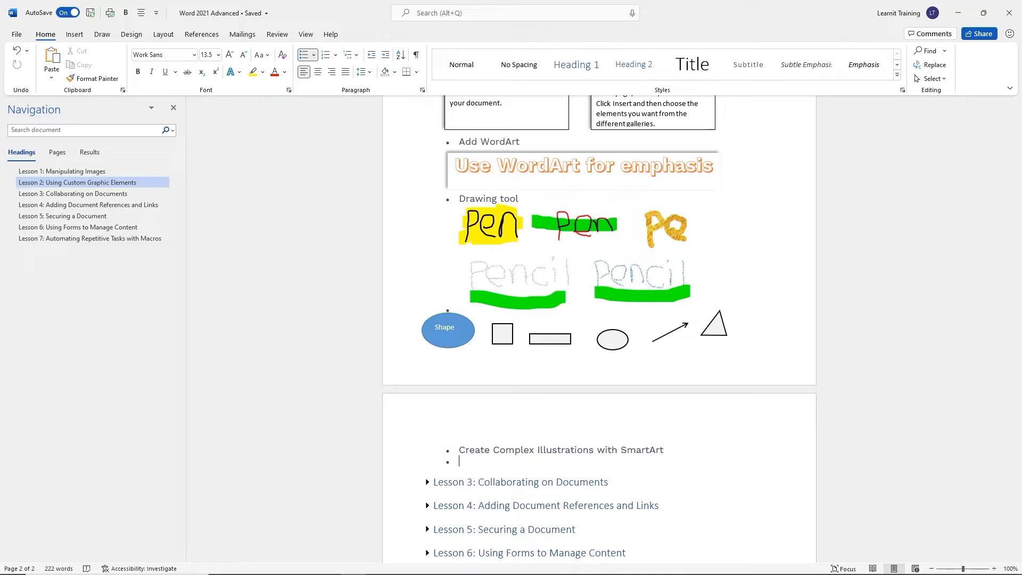
left_click(74, 34)
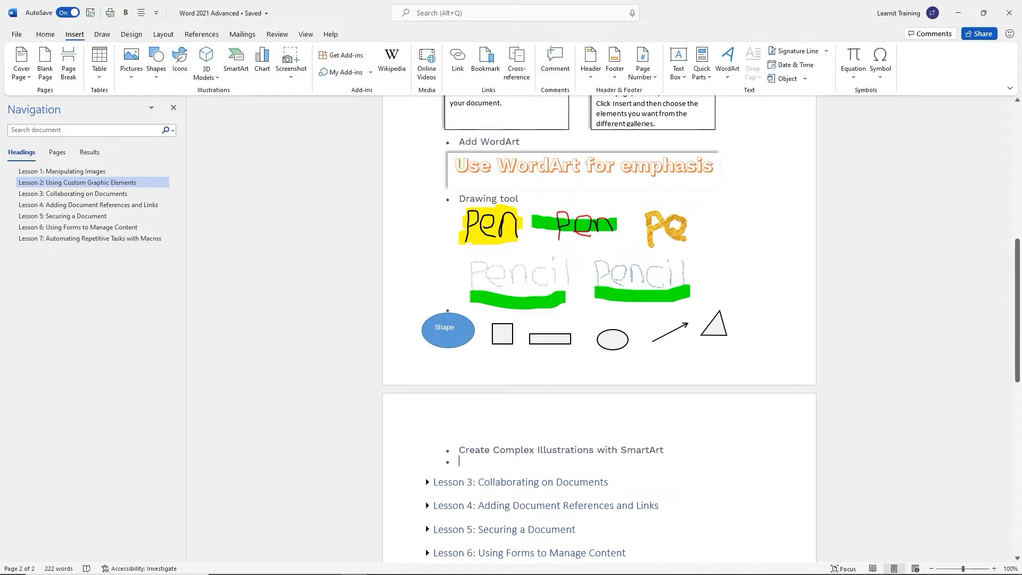
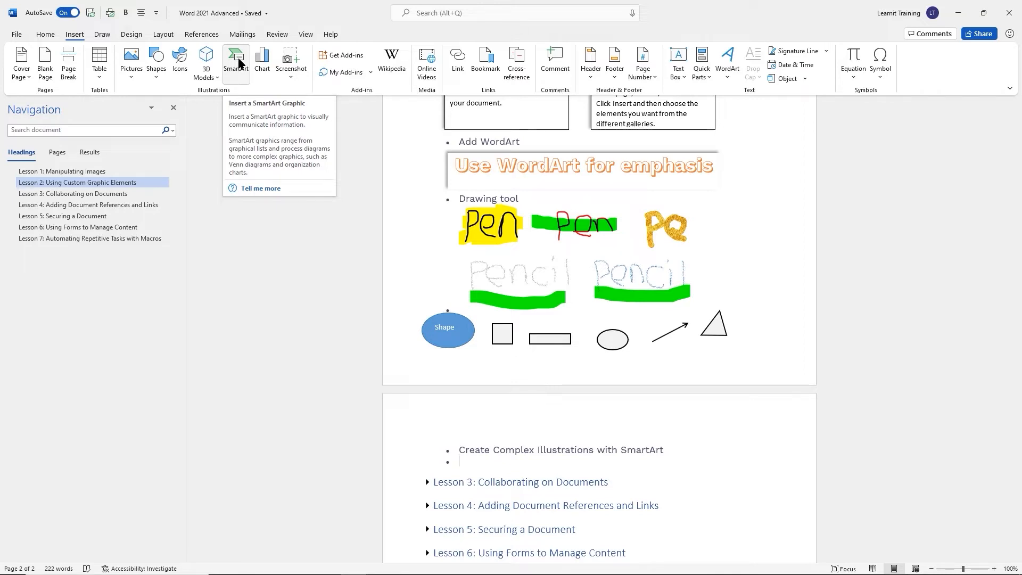
left_click(238, 63)
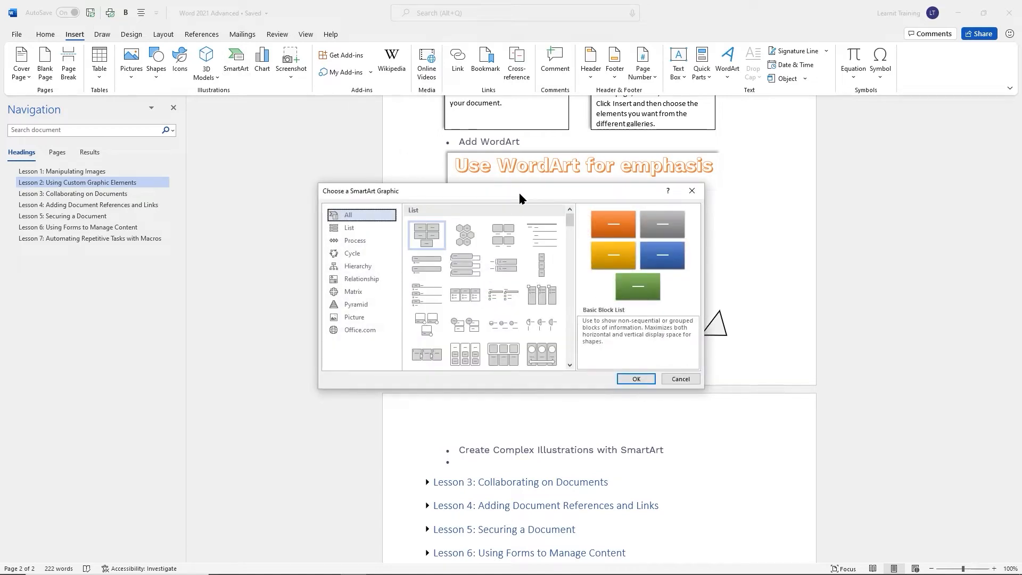
left_click_drag(522, 193, 576, 161)
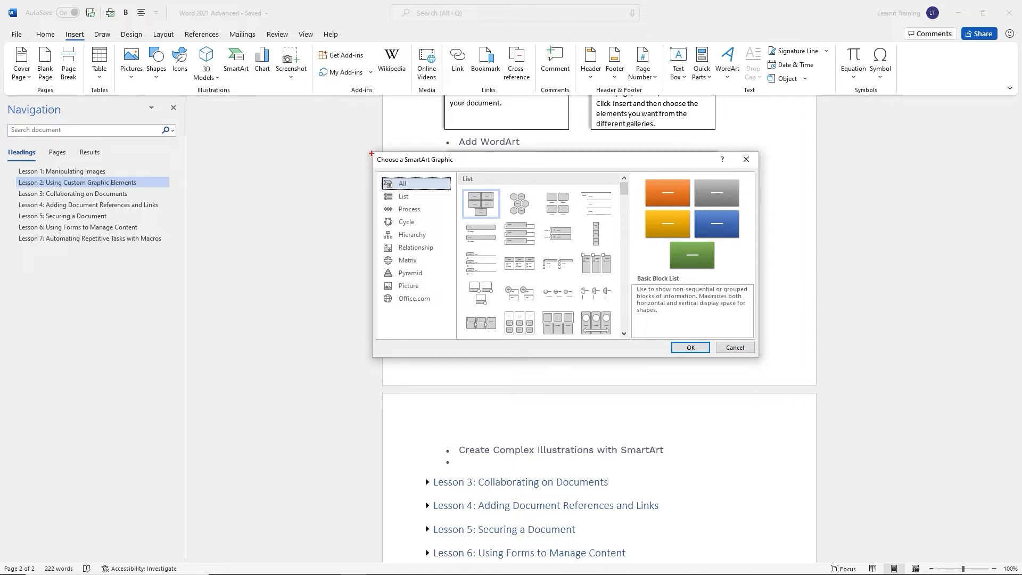
left_click_drag(372, 154, 474, 170)
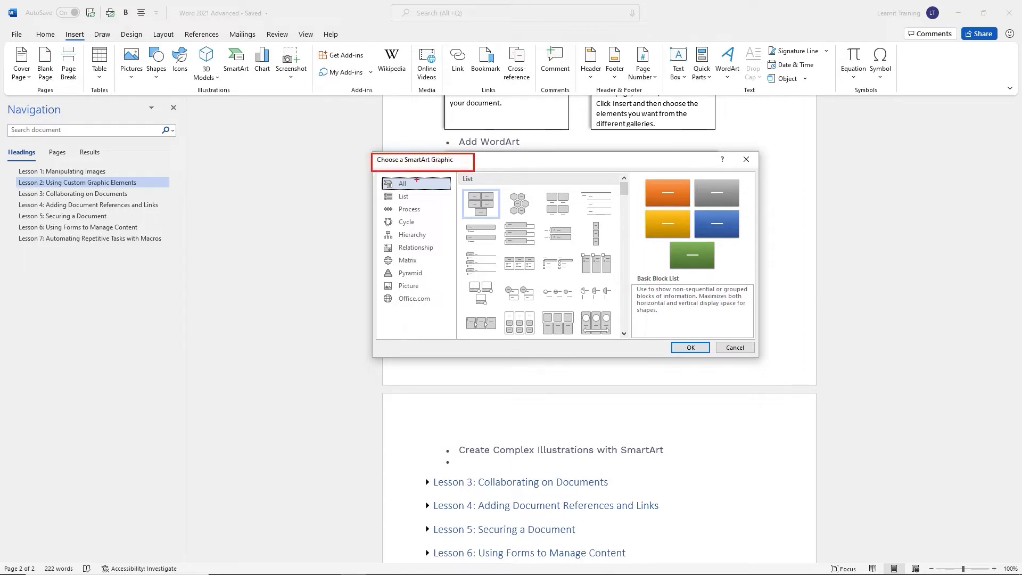
left_click_drag(376, 174, 453, 190)
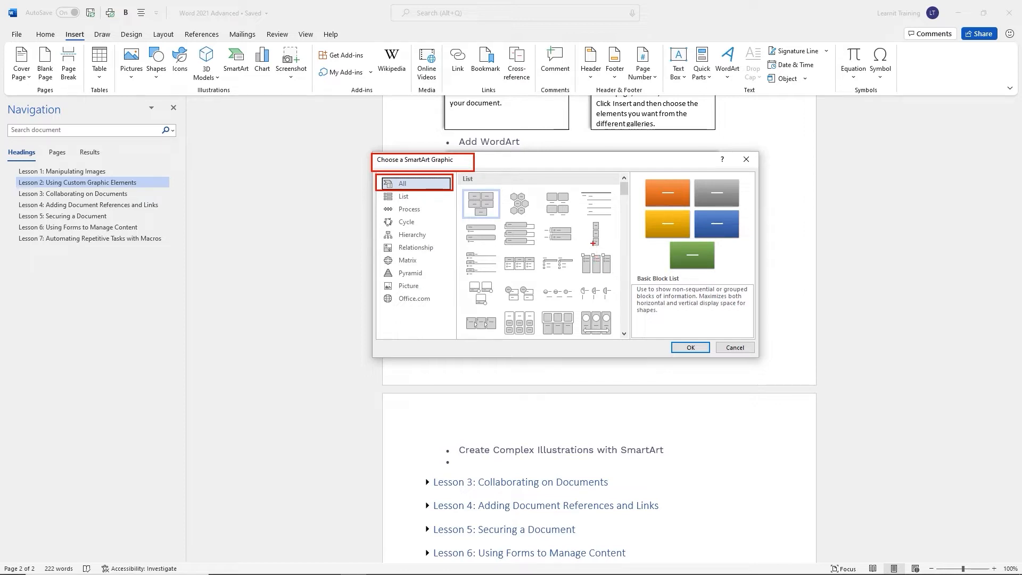
left_click_drag(634, 173, 755, 281)
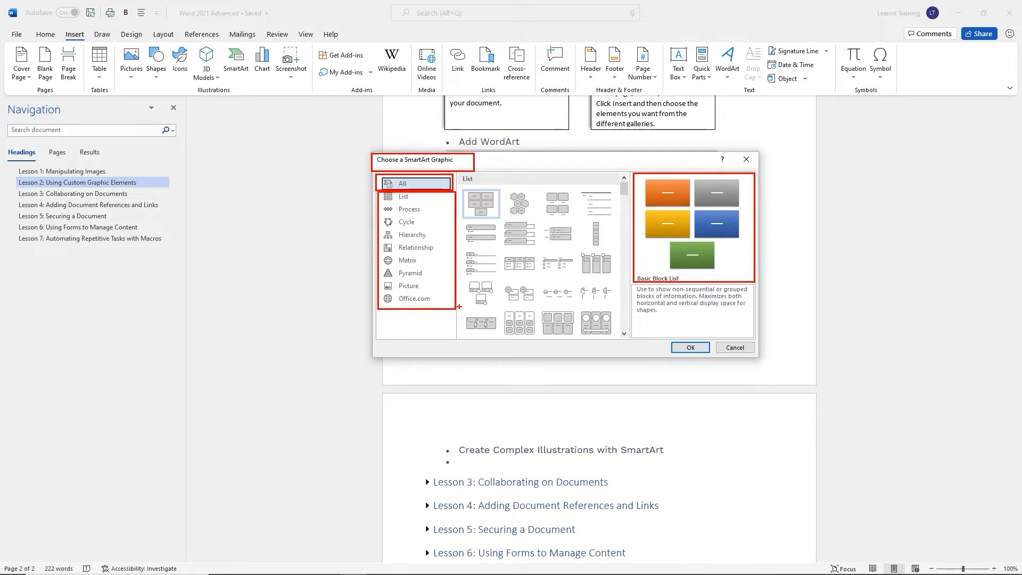
left_click(467, 206)
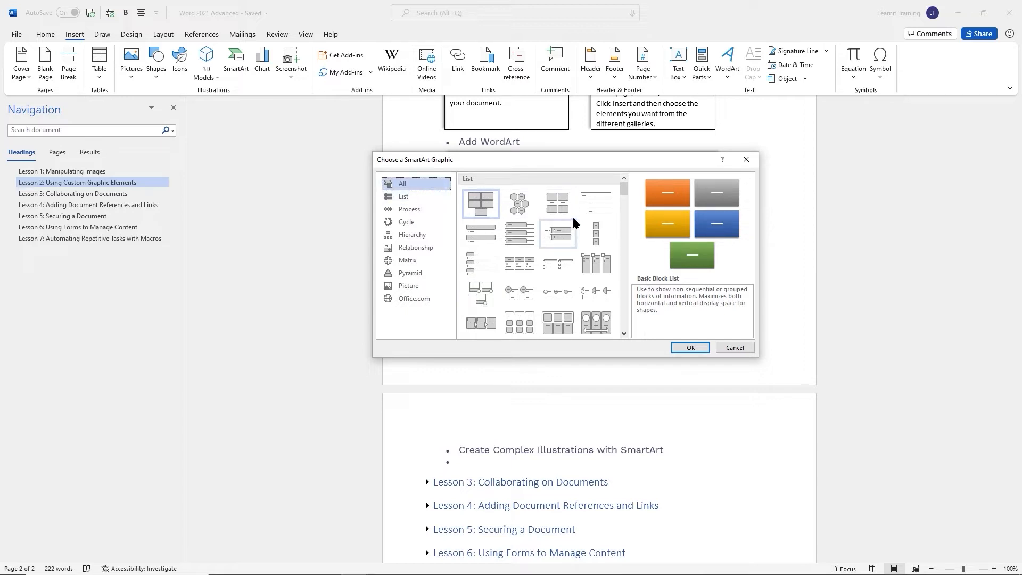
Look through the List and Process layouts within the full set of SmartArt graphics
scroll(594, 222, "down", 3)
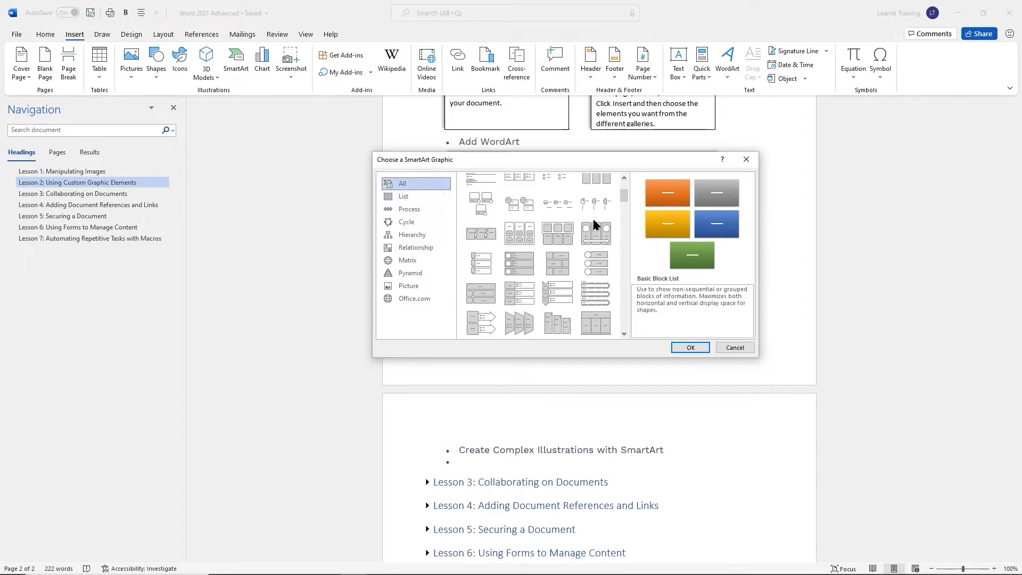
scroll(594, 223, "down", 3)
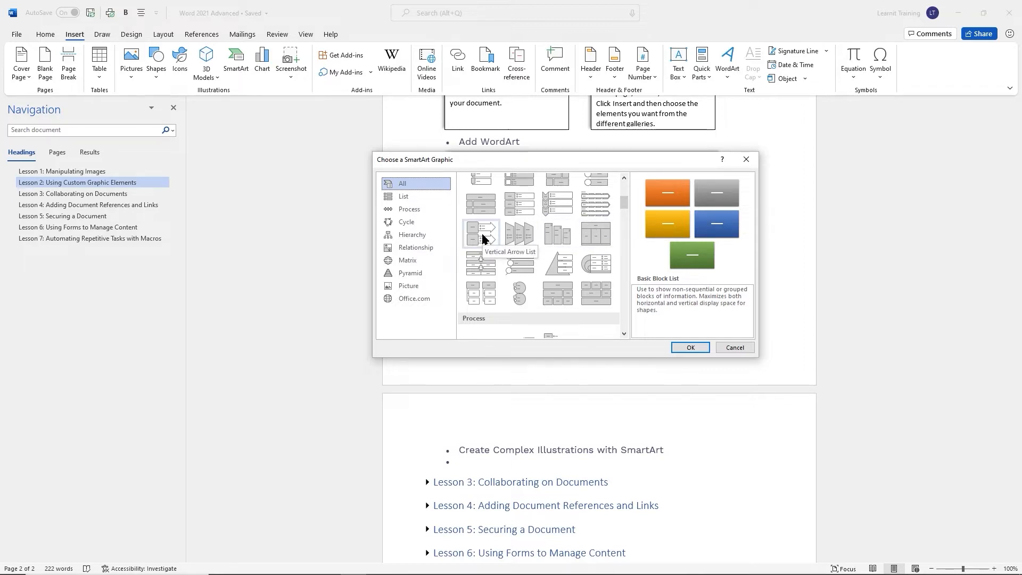
scroll(482, 238, "down", 3)
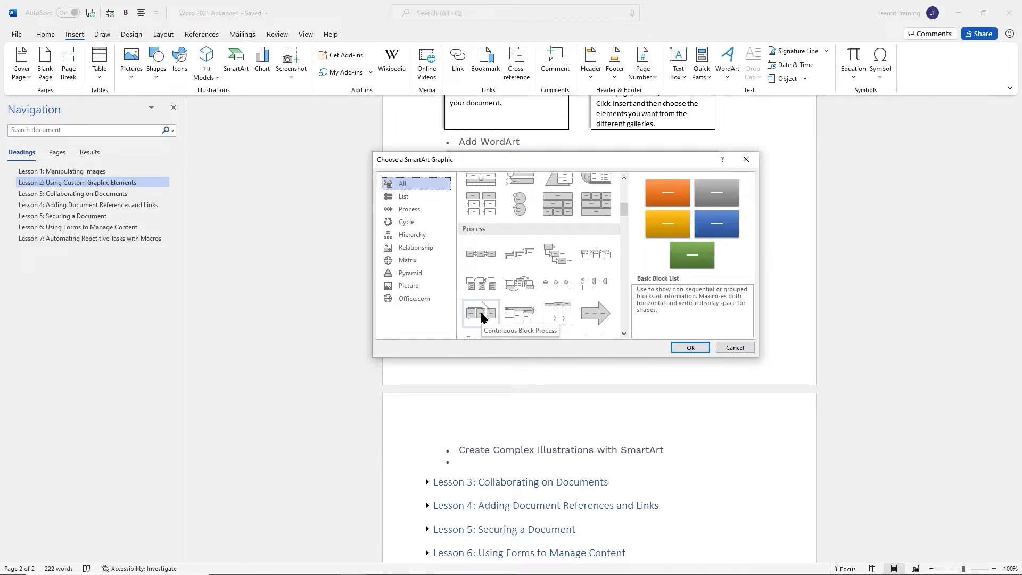
scroll(506, 290, "down", 3)
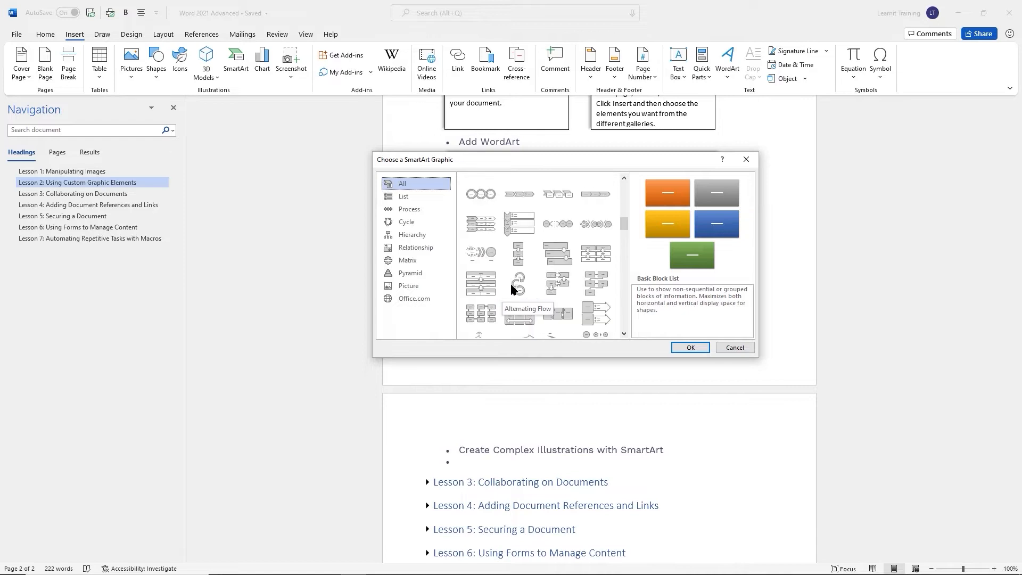
scroll(511, 289, "down", 2)
scroll(514, 285, "up", 10)
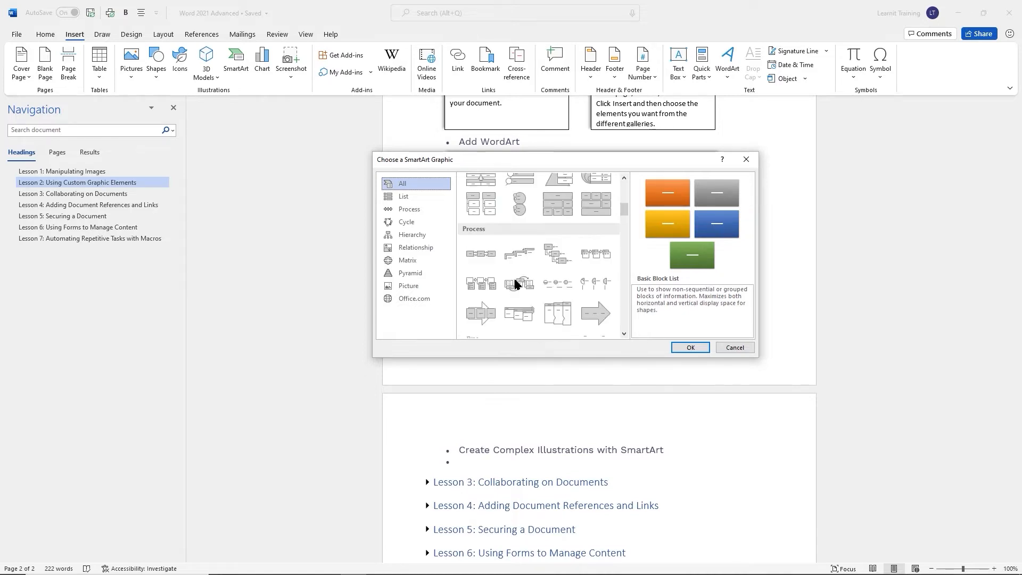
Preview Vertical Box List, Step Up Process and Step Down Process, and examine the Cycle, Hierarchy and Relationship SmartArt layouts
left_click(403, 196)
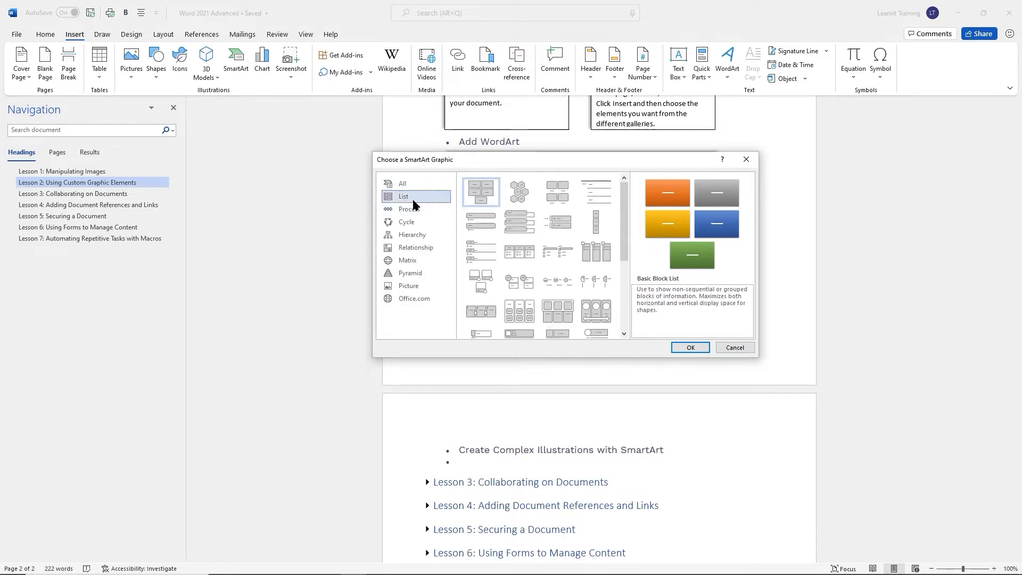
left_click(521, 224)
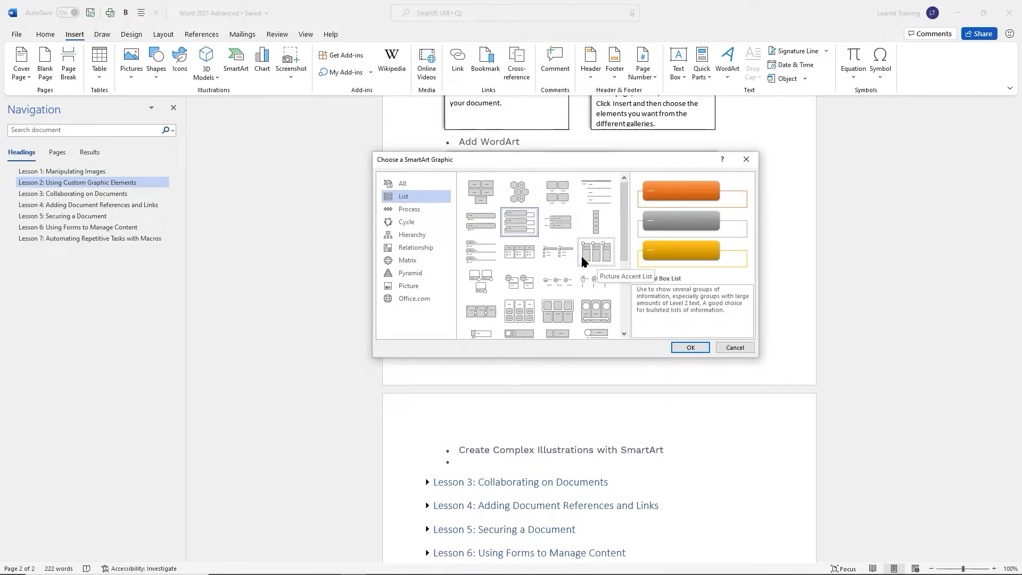
left_click(405, 209)
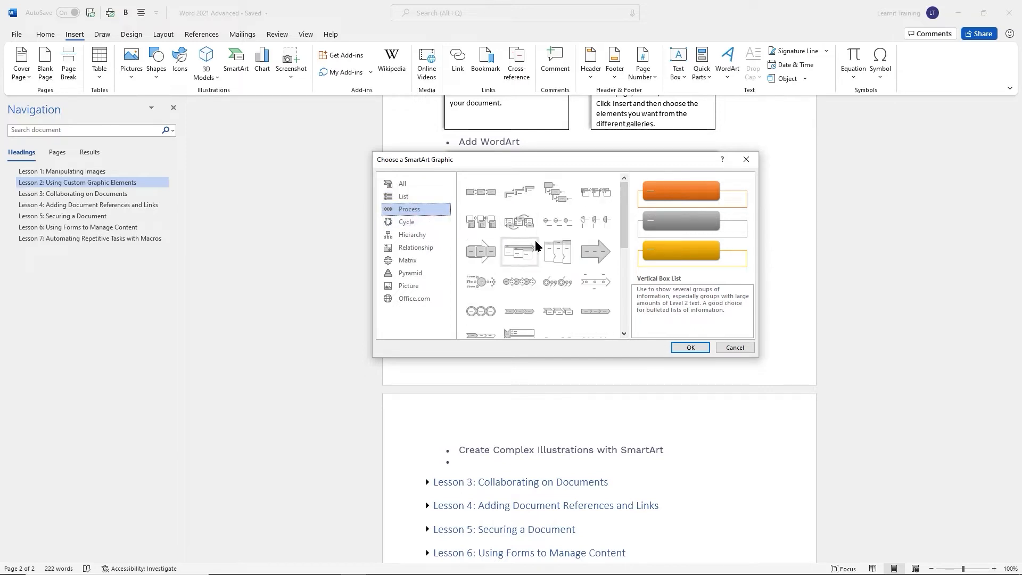
left_click(519, 193)
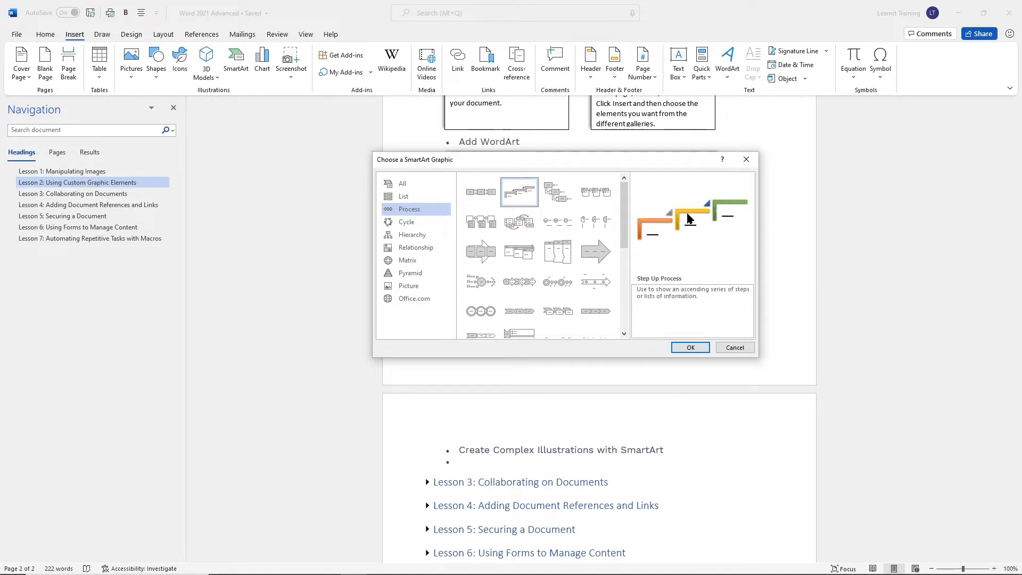
left_click(552, 198)
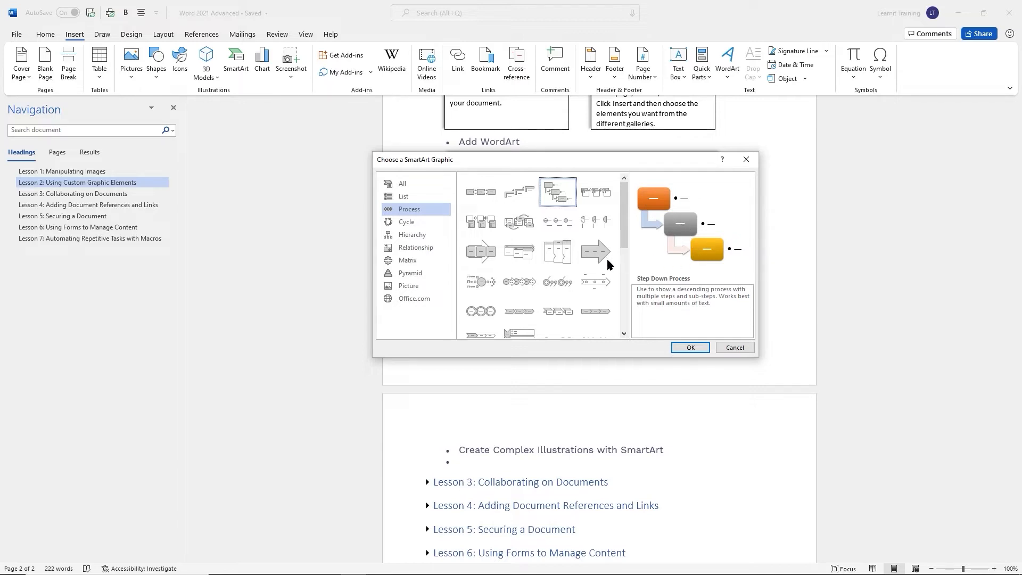
left_click(408, 222)
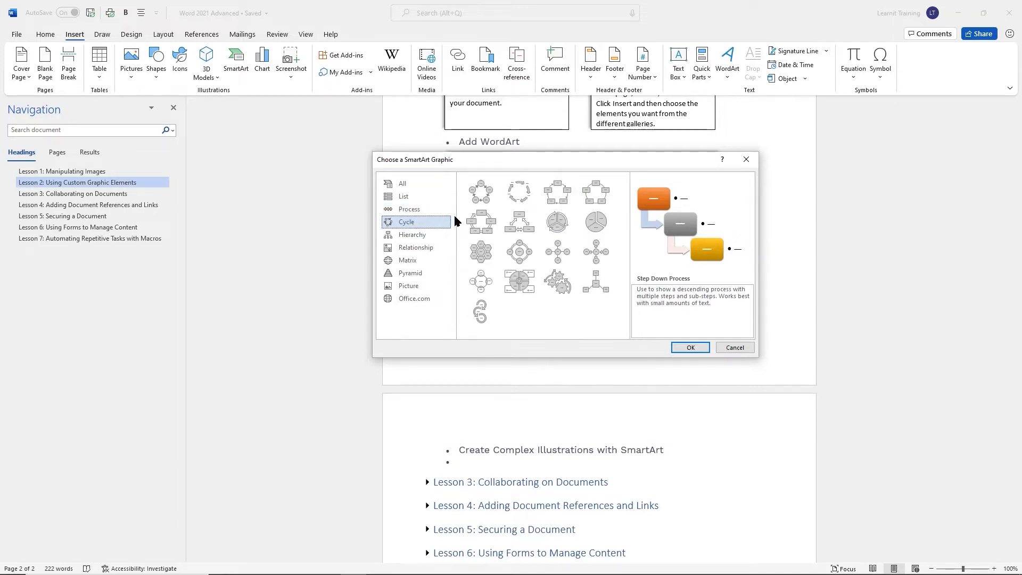
left_click(409, 236)
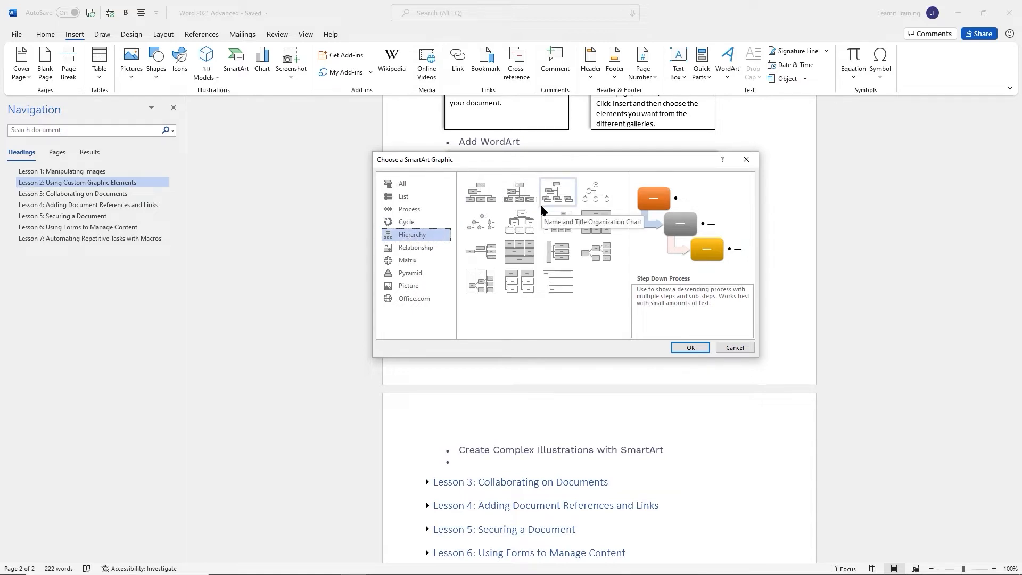
left_click(410, 248)
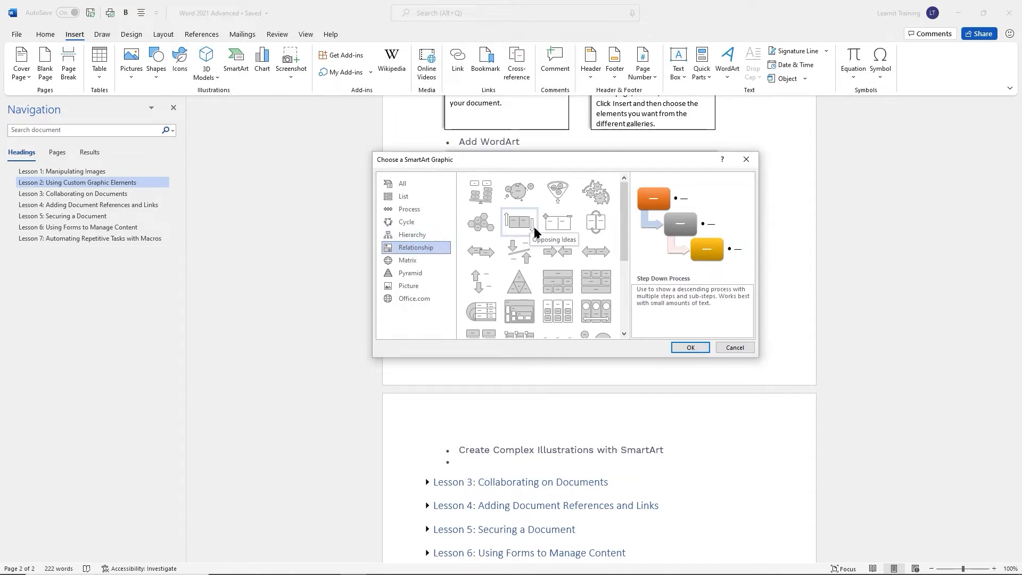
scroll(534, 228, "down", 5)
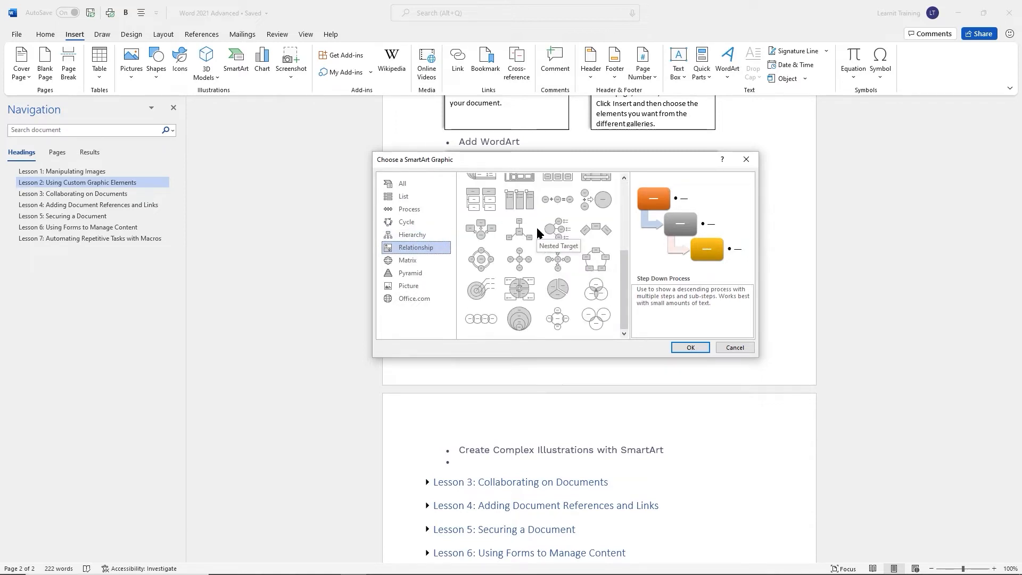
Insert a Pyramid List SmartArt graphic from the Pyramid category at the empty bullet
left_click(407, 274)
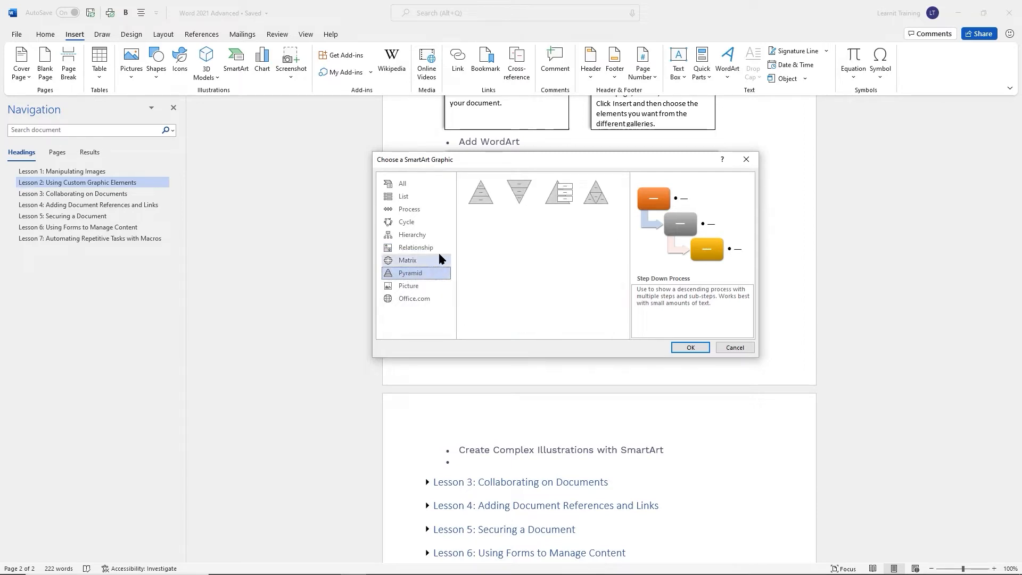
left_click(560, 195)
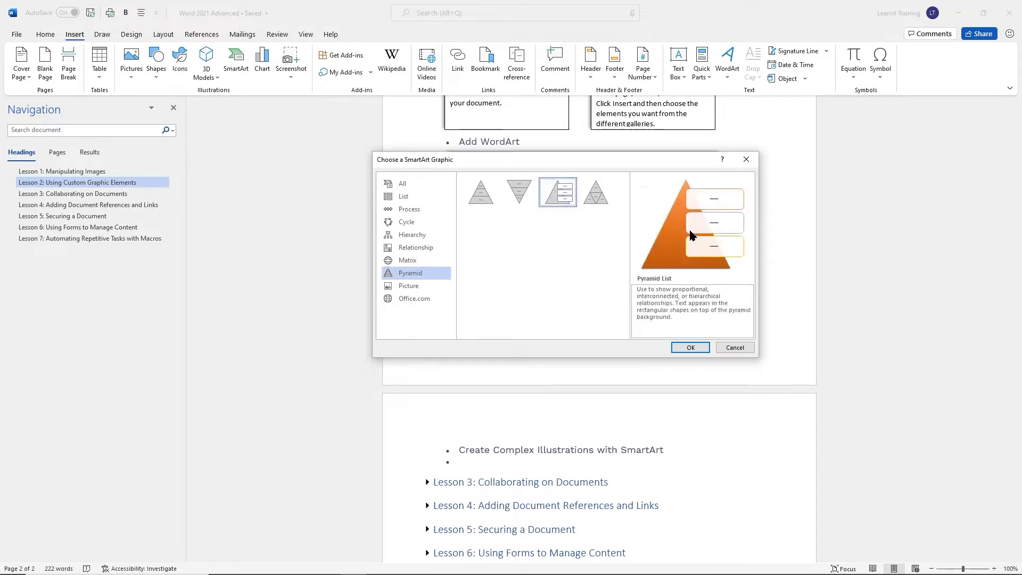
left_click(695, 350)
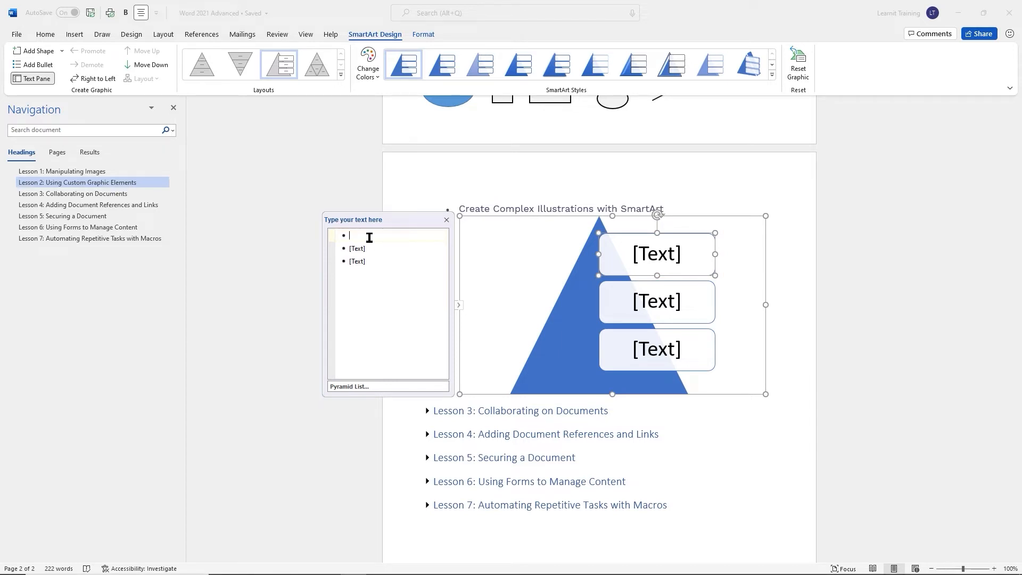
Fill the Pyramid List's three text entries with Excel, Word and PowerPoint
type("Excel")
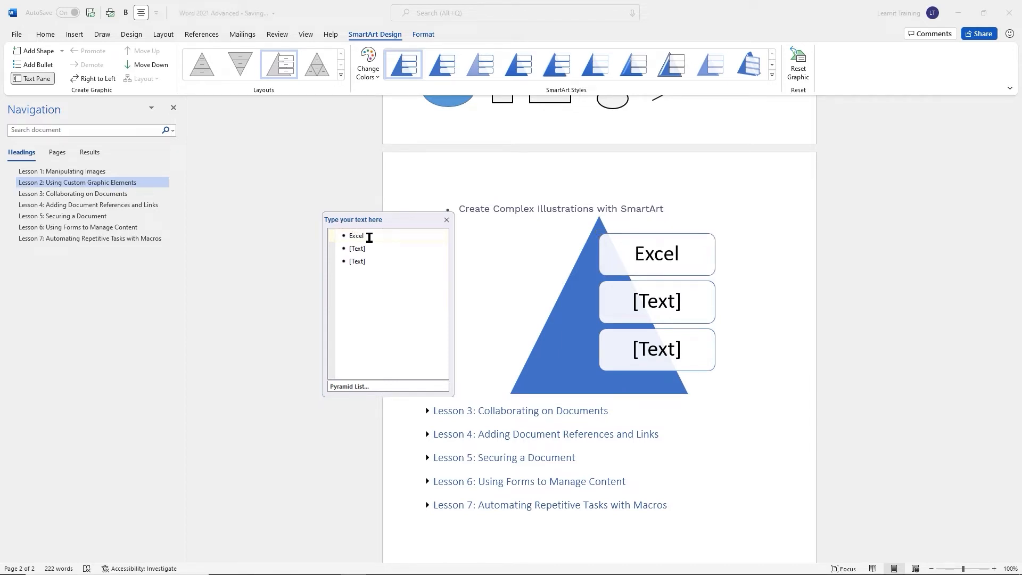
left_click(367, 250)
type("Word")
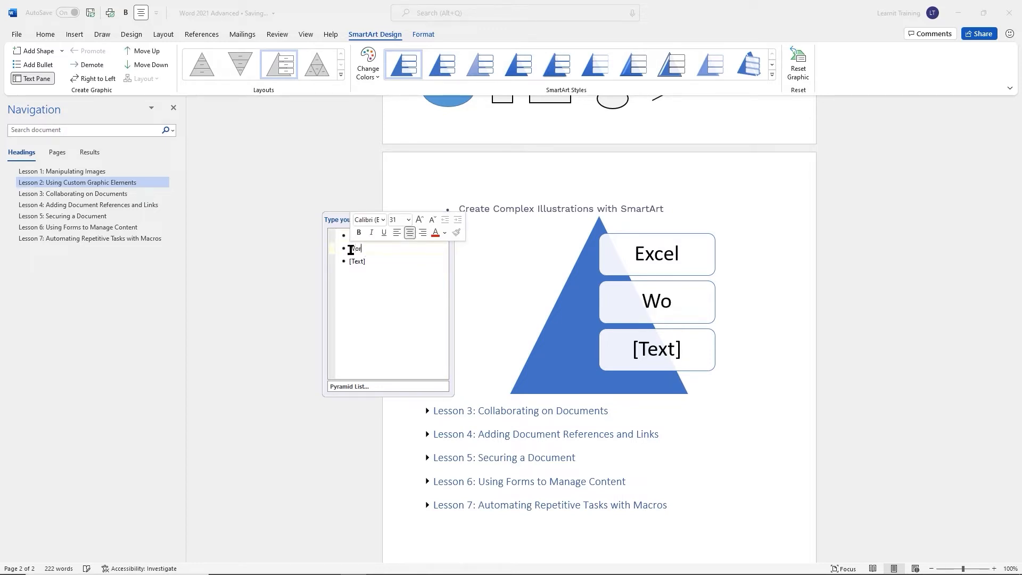
left_click(373, 264)
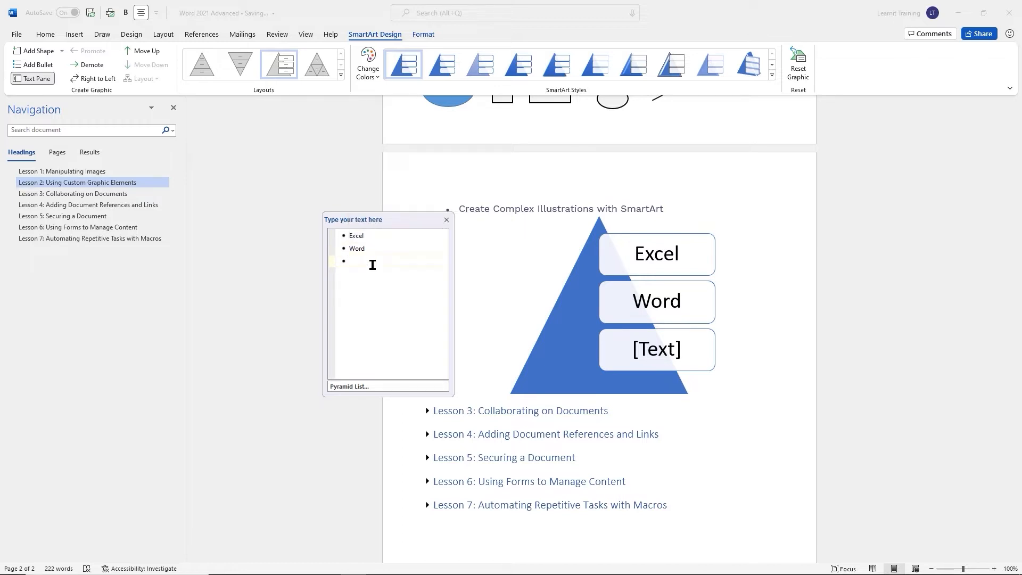
type("PowerP")
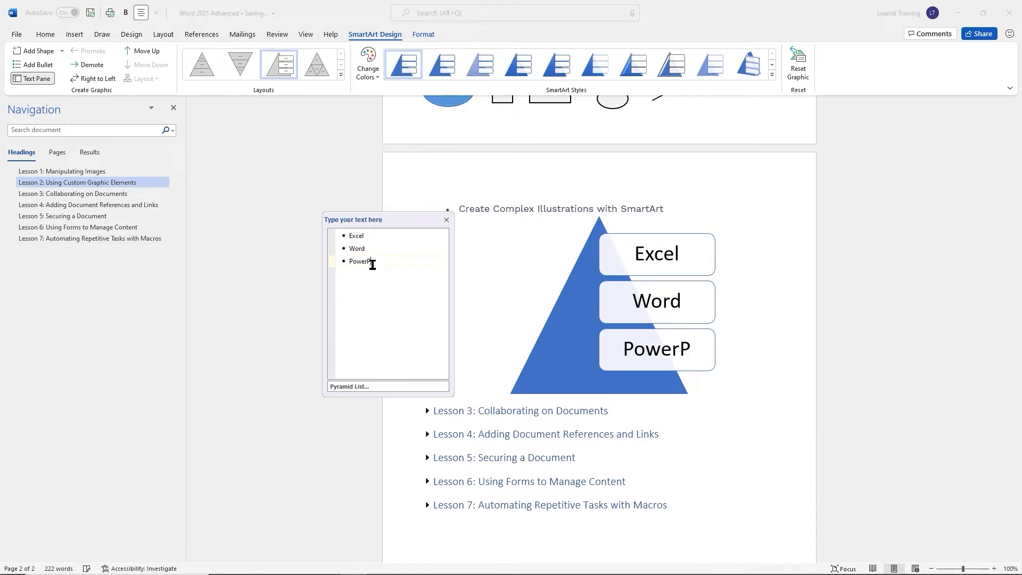
type("oint")
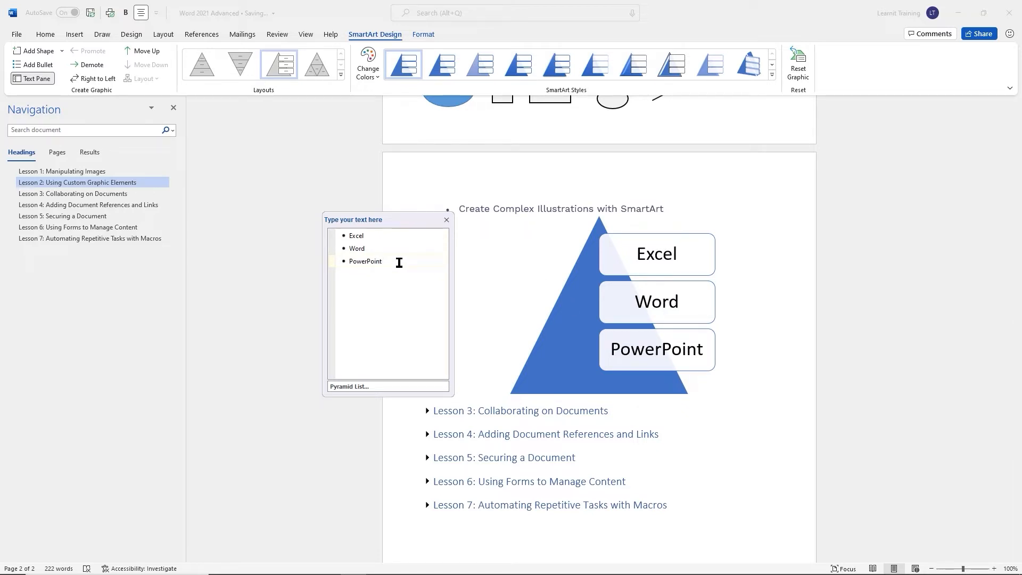
Try a fourth SmartArt entry reading "Outlook" below PowerPoint, and remove it again
key("Return")
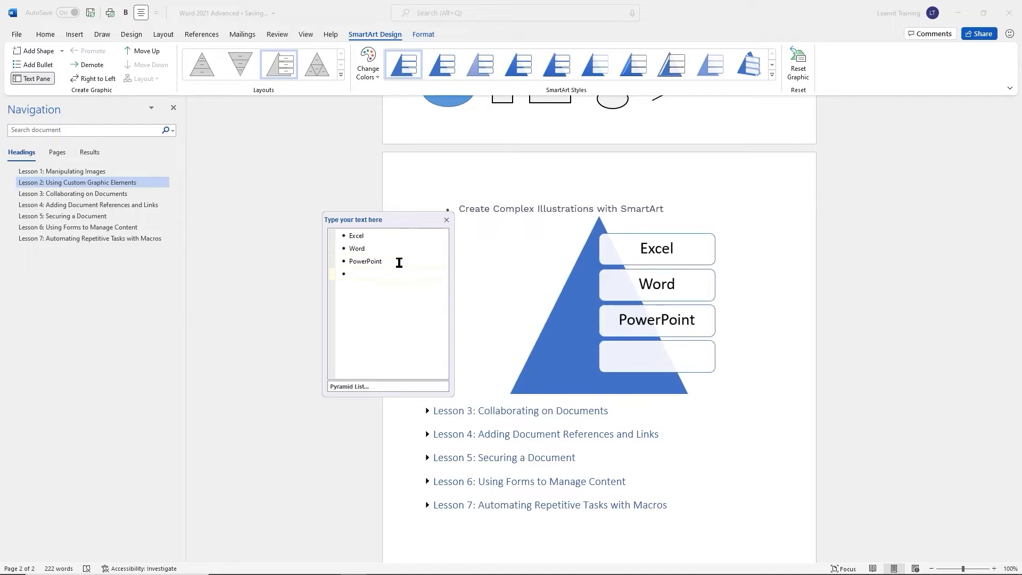
type("Outlook")
key("BackSpace")
key("BackSpace")
key("BackSpace")
key("BackSpace")
key("BackSpace")
key("BackSpace")
key("BackSpace")
key("BackSpace")
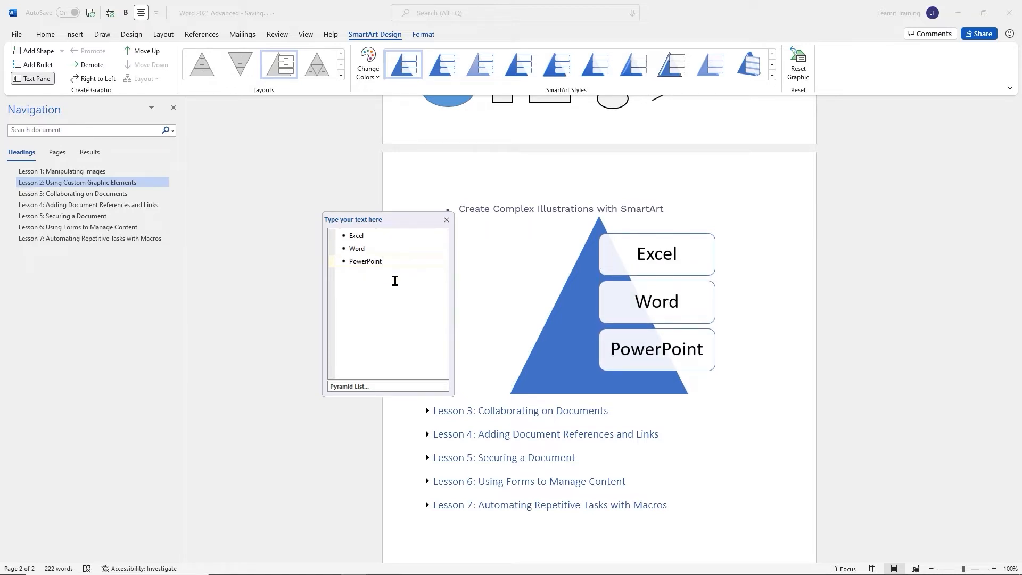
Add a demoted sub-bullet reading "Learn first" beneath the Excel entry of the SmartArt graphic
left_click(383, 238)
key("Return")
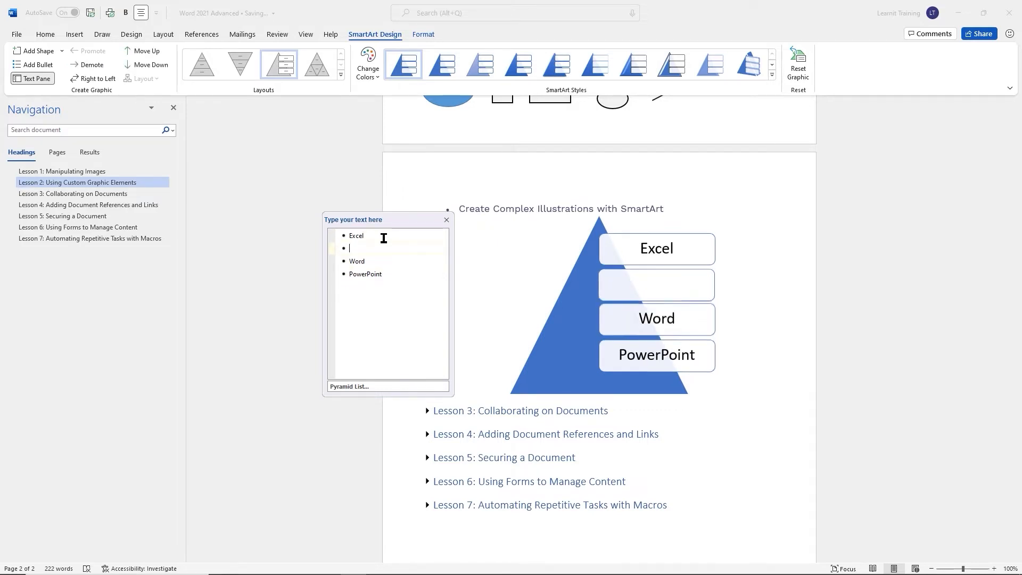
key("Tab")
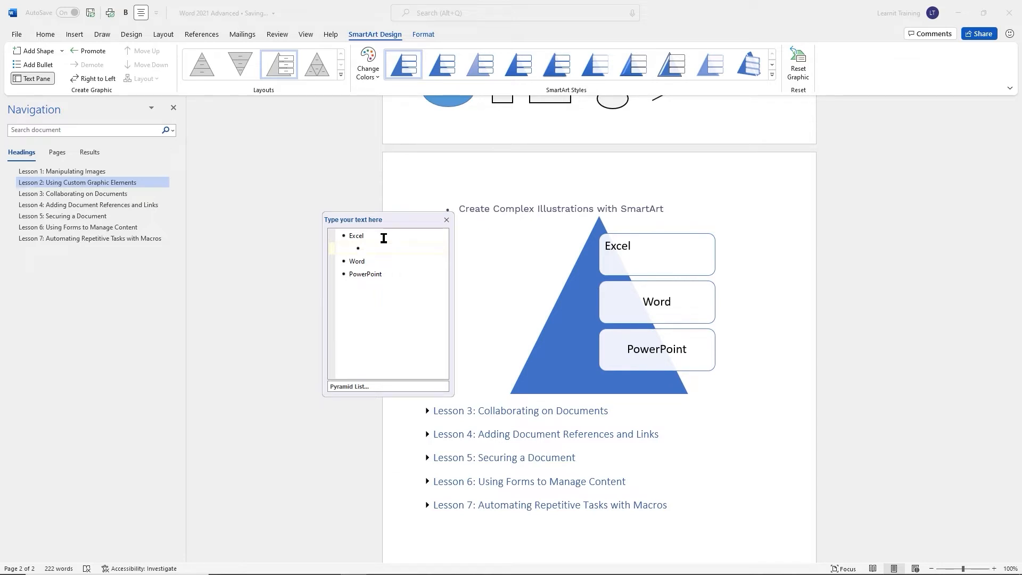
type("Learn first")
Delete the "Learn first" sub-bullet, leaving only Excel as the first SmartArt entry
left_click(374, 235)
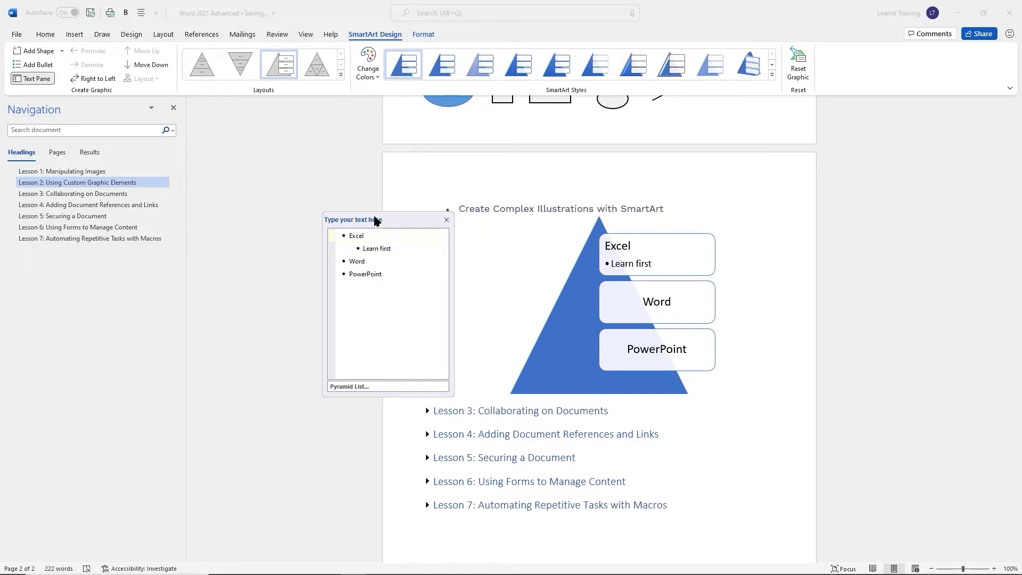
key("Delete")
key("Delete")
key("Delete")
key("Delete")
key("Delete")
key("Delete")
key("Delete")
key("Delete")
key("Delete")
key("Delete")
key("Delete")
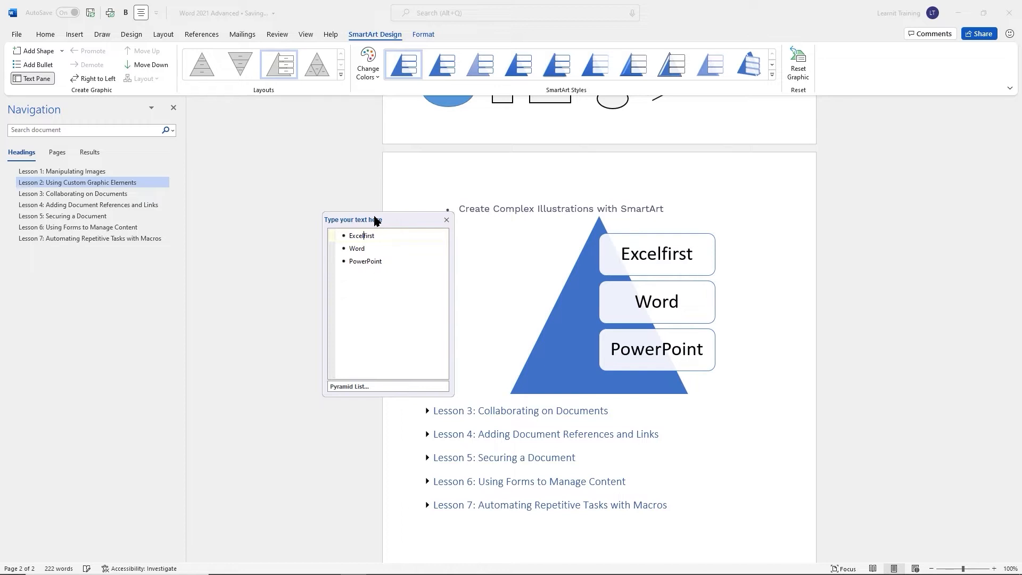
key("Delete")
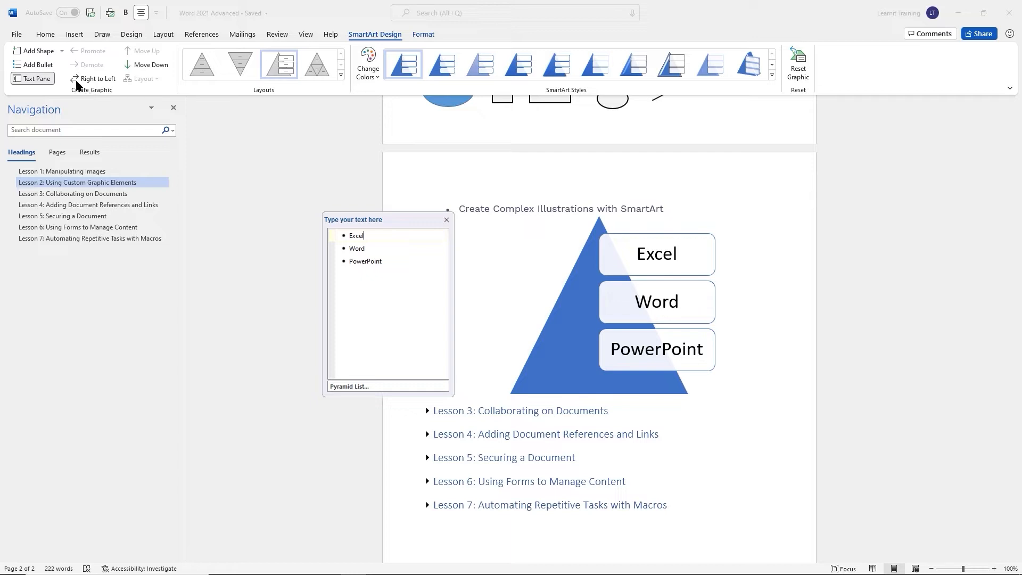
Examine the options for adding shapes to the SmartArt graphic and preview the Basic Pyramid layout
left_click(63, 52)
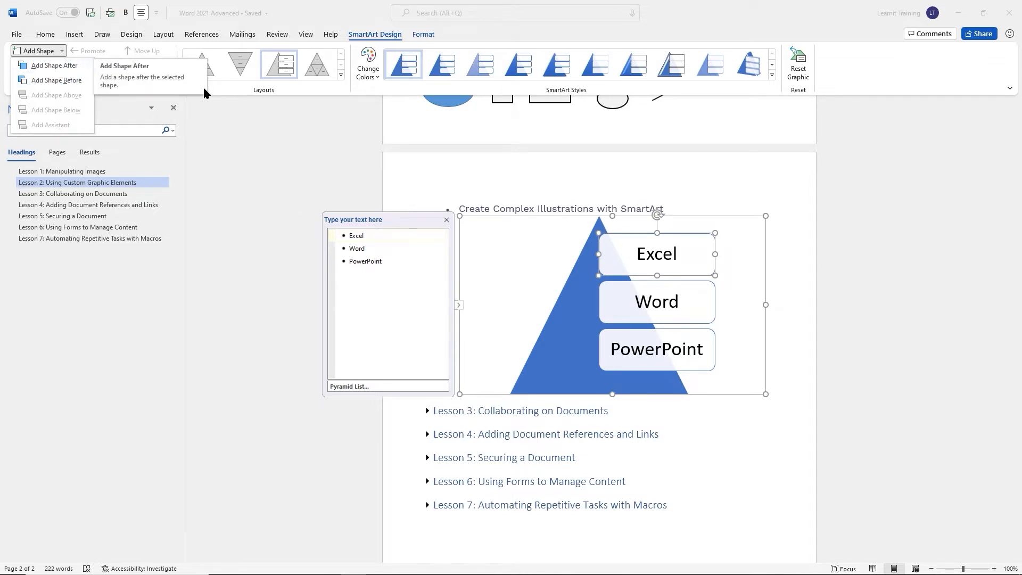
left_click(219, 91)
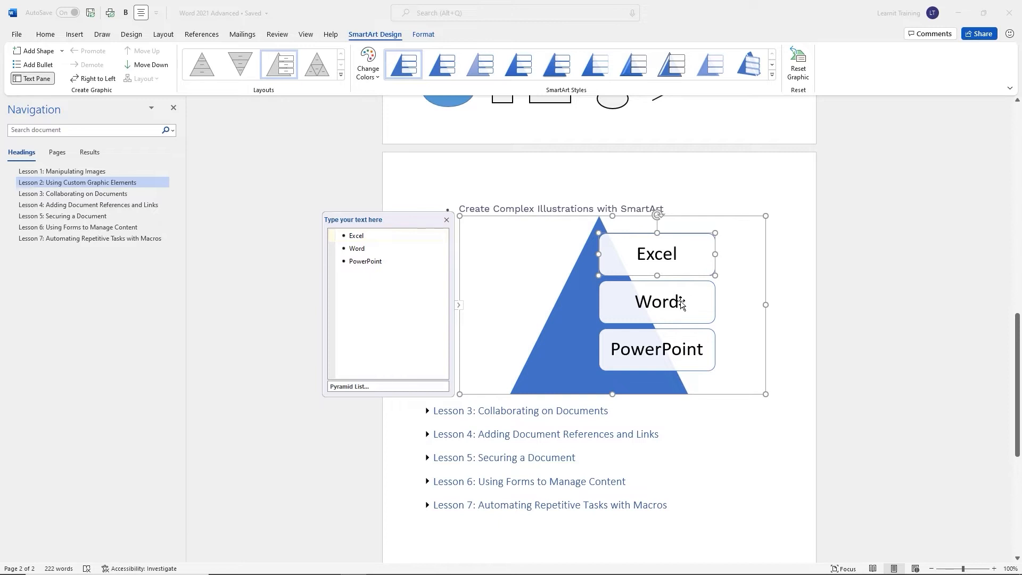
left_click(697, 282)
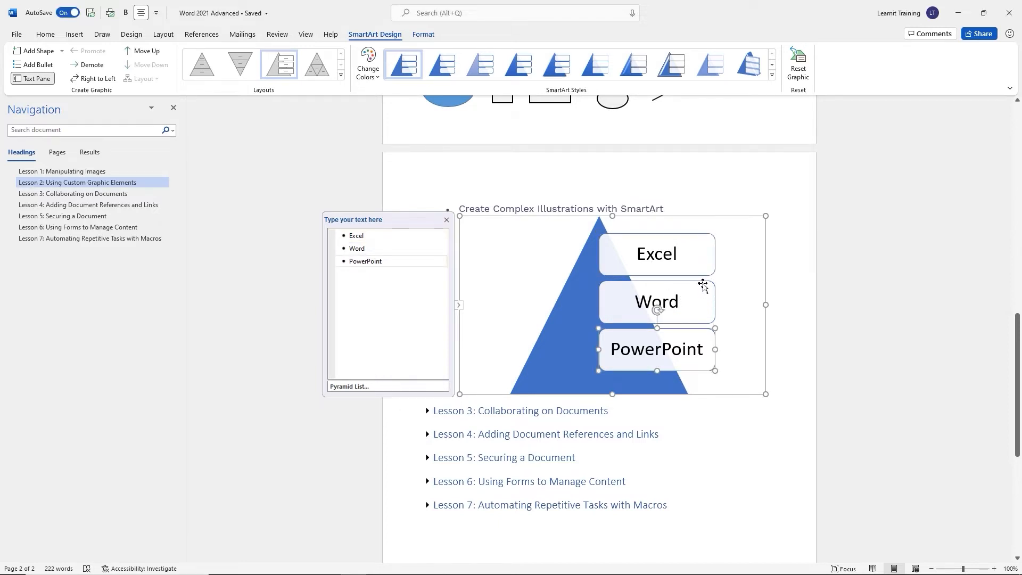
left_click(698, 240)
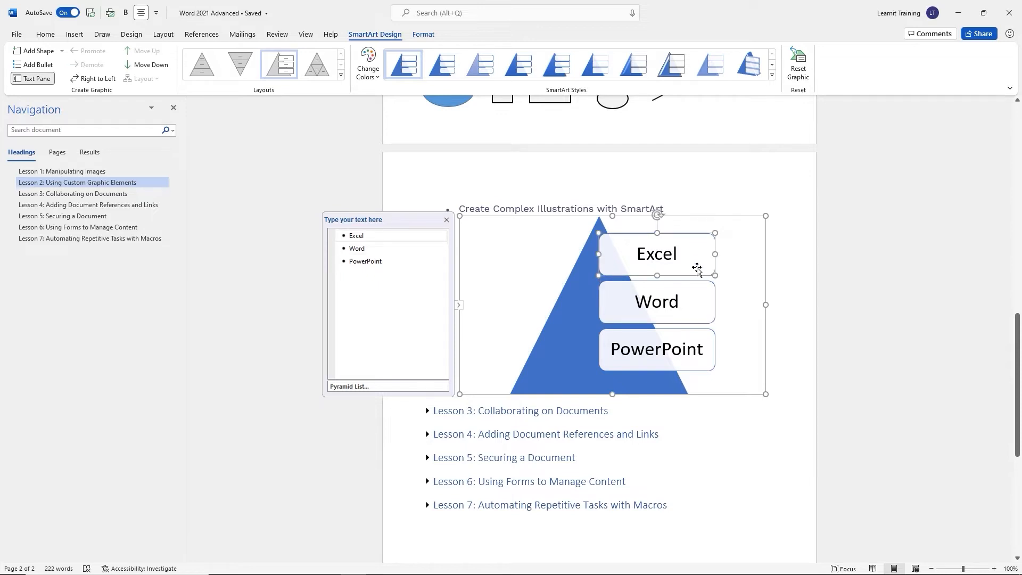
left_click(703, 285)
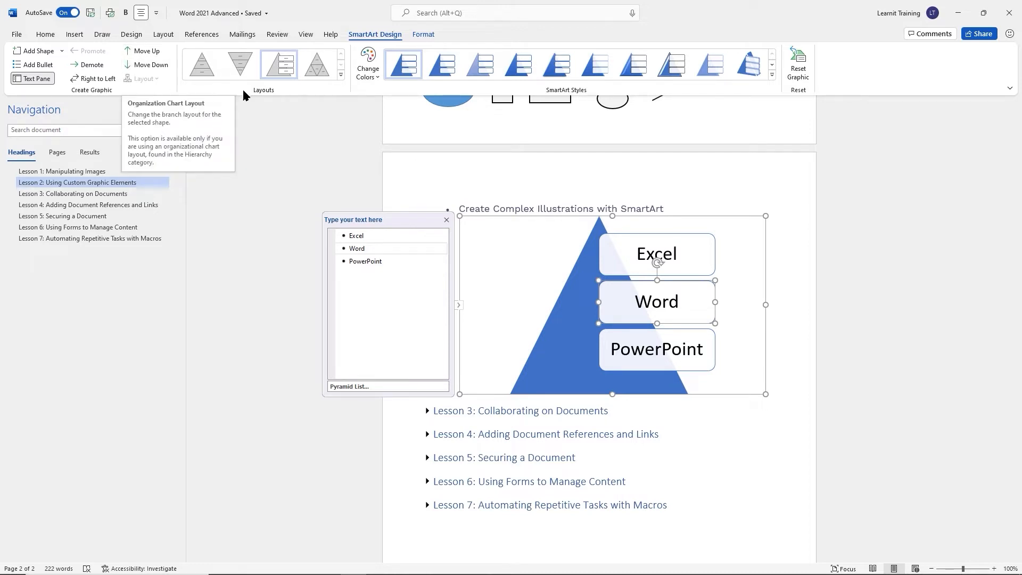
left_click(341, 75)
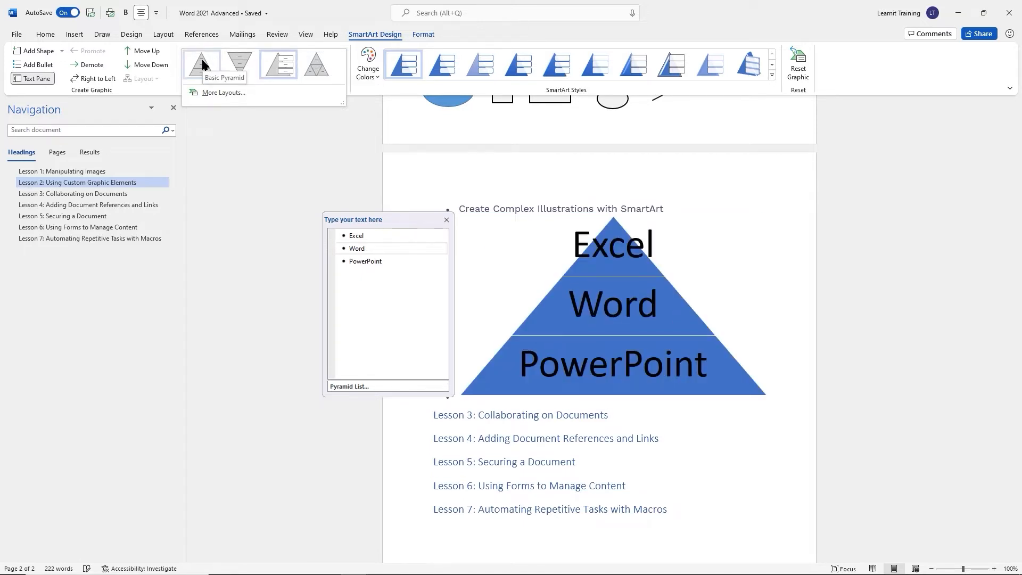
left_click(400, 86)
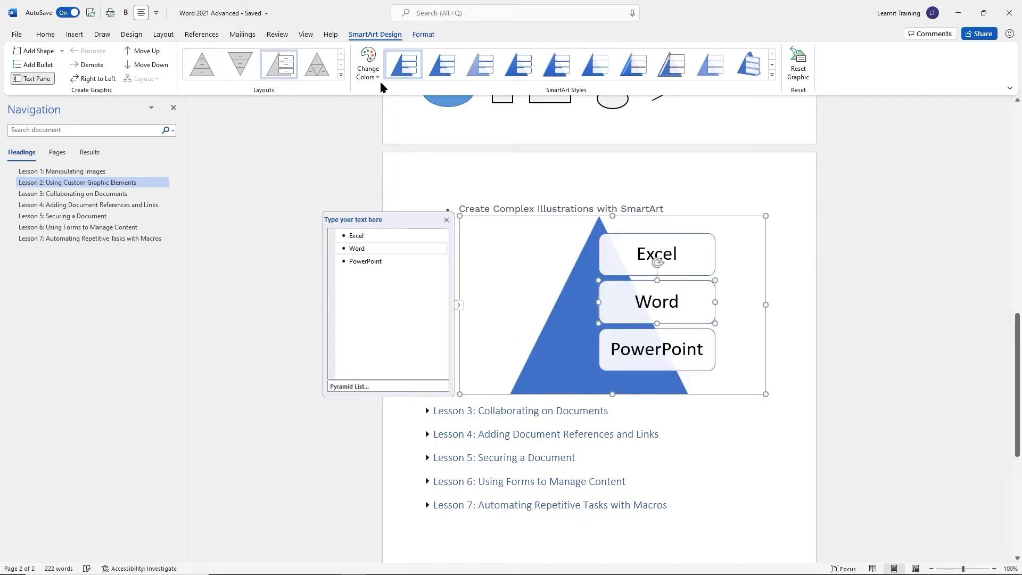
Recolor the SmartArt graphic with the "Colorful - Accent Colors" scheme
left_click(379, 77)
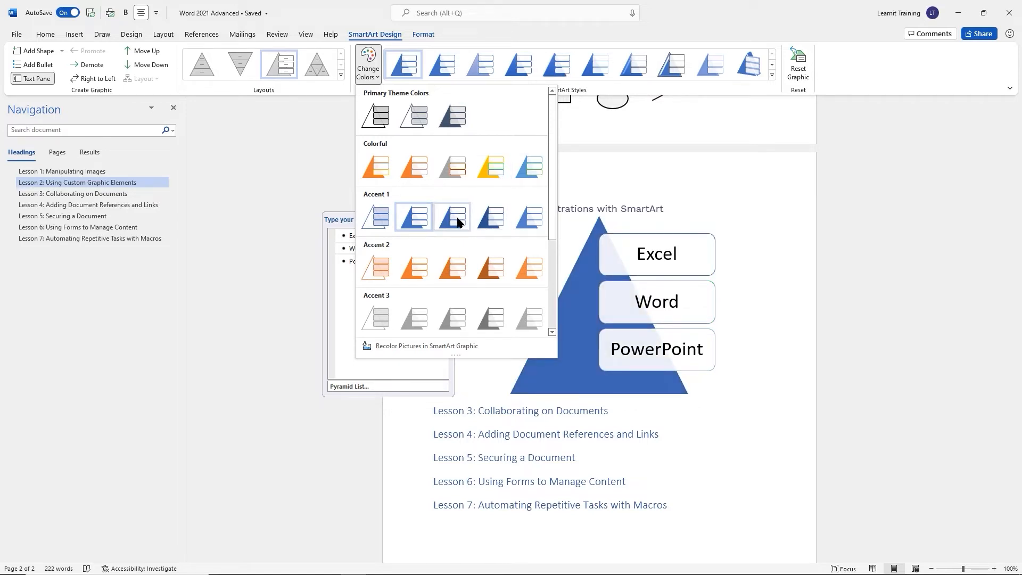
scroll(458, 219, "down", 3)
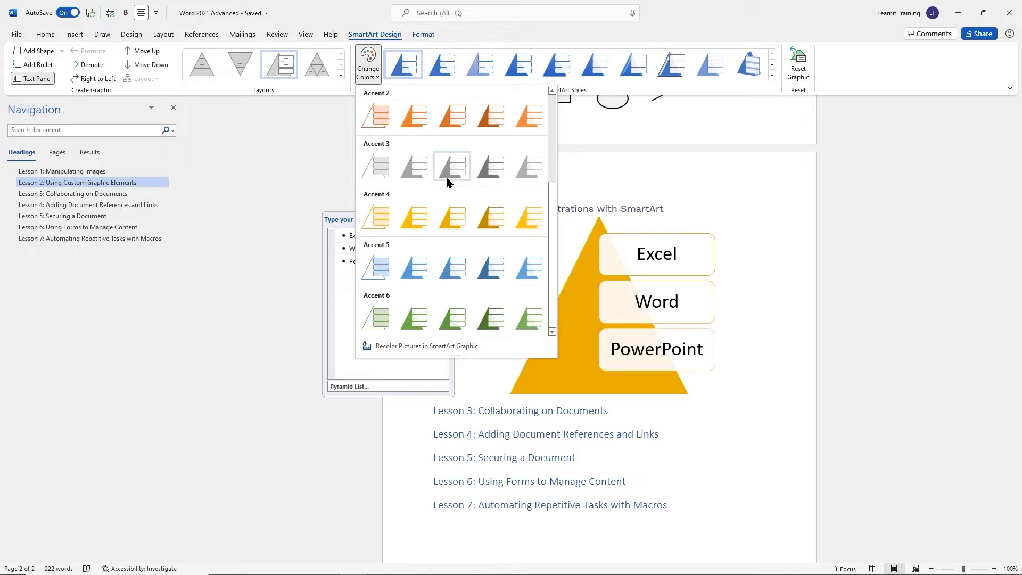
scroll(446, 170, "up", 3)
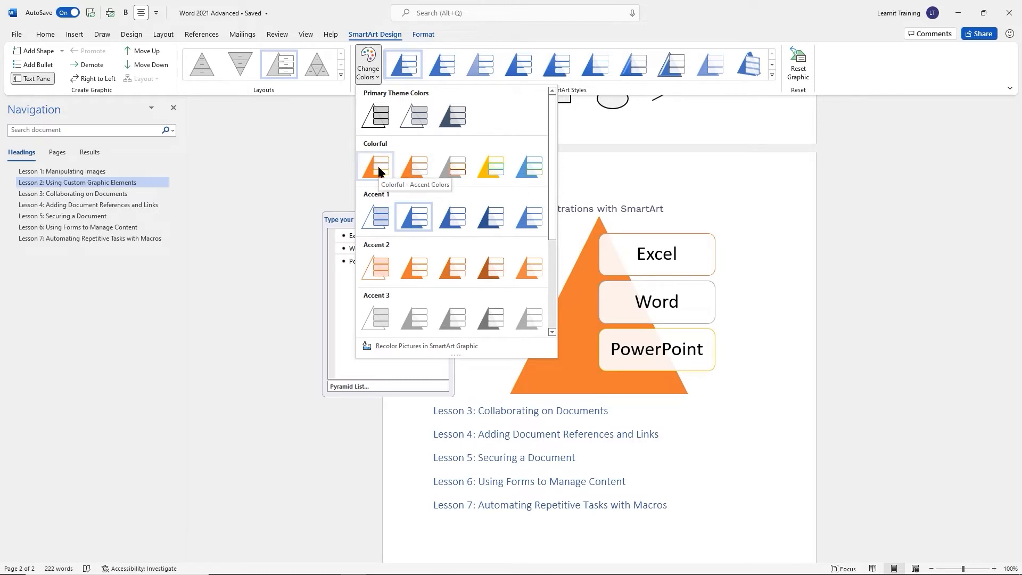
left_click(378, 165)
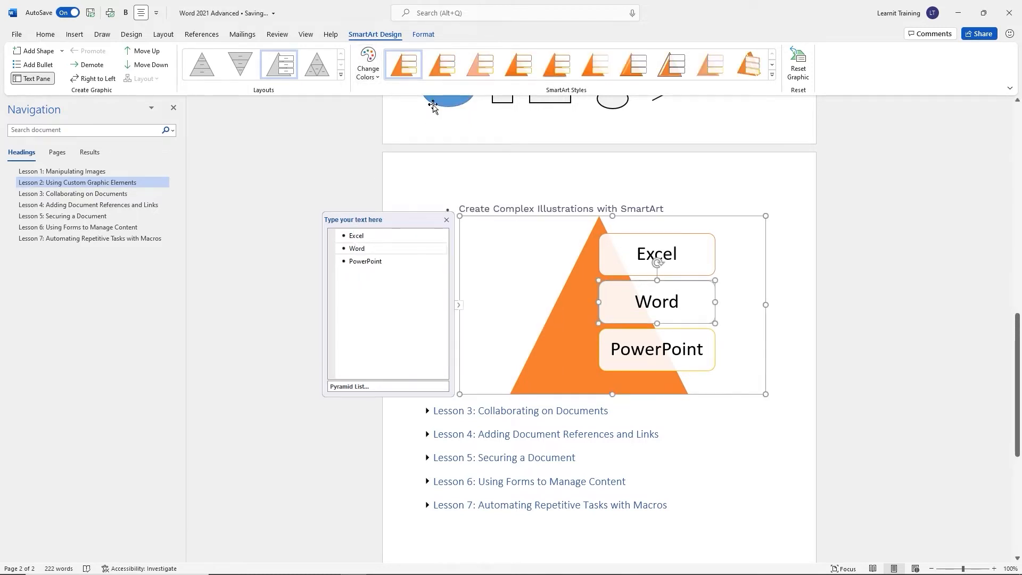
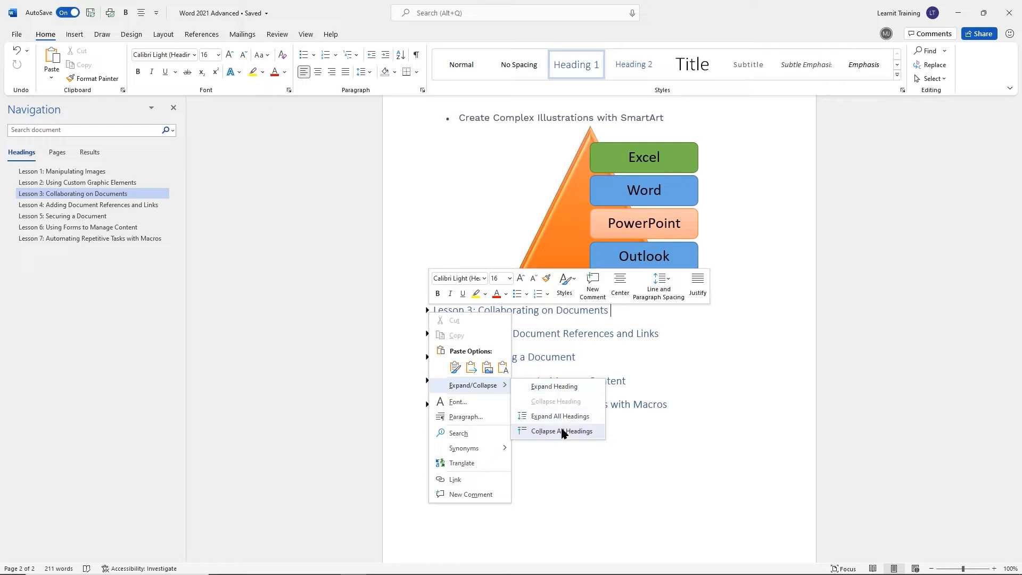
Collapse all headings in the document and expand only "Lesson 3: Collaborating on Documents"
left_click(560, 431)
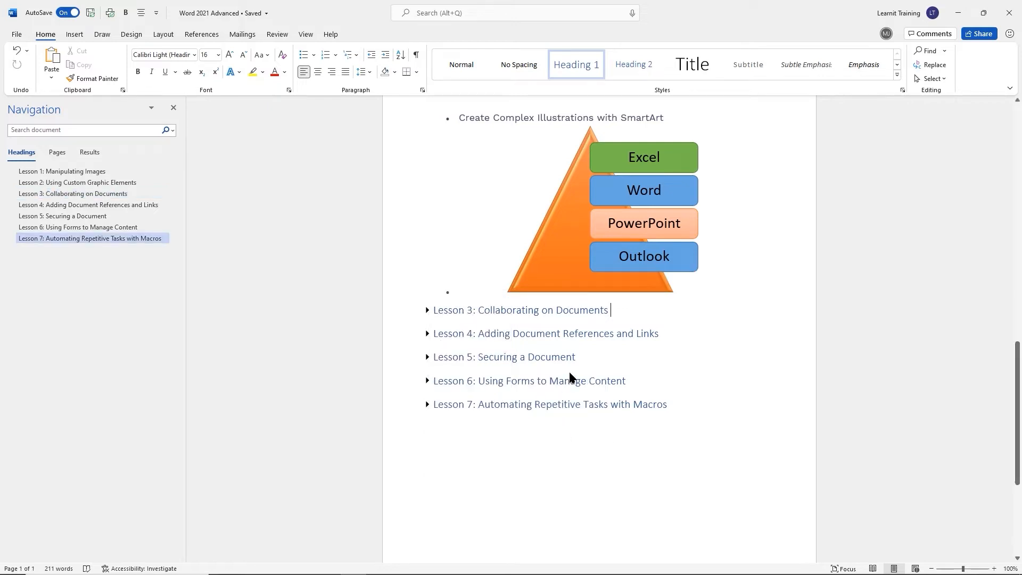
scroll(573, 354, "down", 5)
scroll(573, 354, "up", 4)
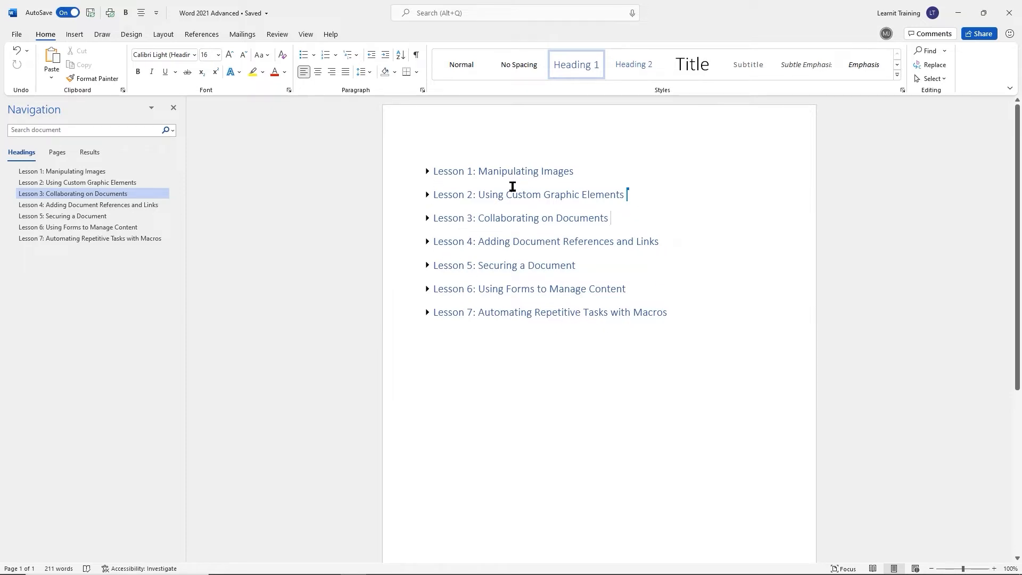
left_click(428, 219)
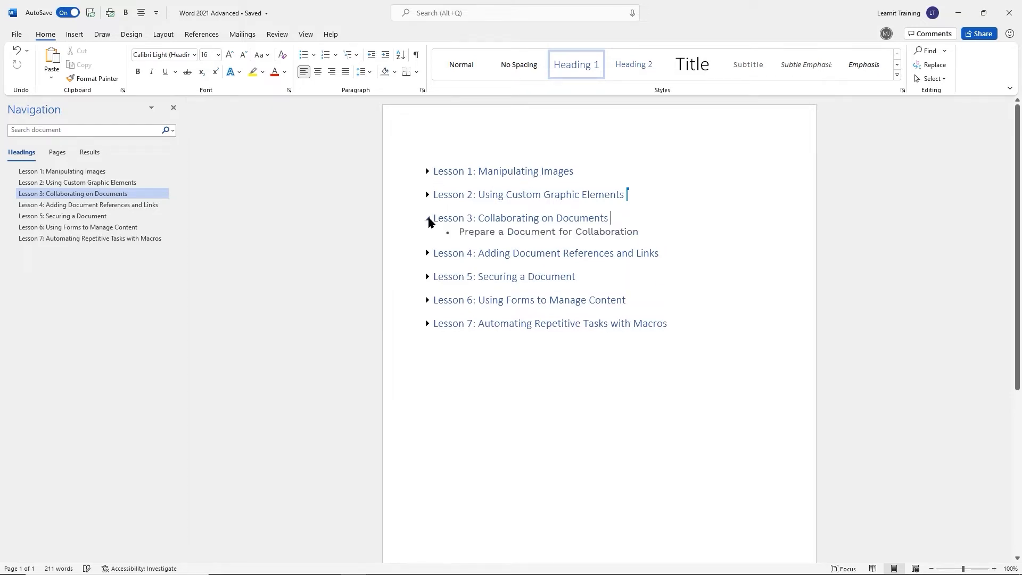
Add an empty bullet below "Prepare a Document for Collaboration" and open the document's link-sharing dialog
left_click(659, 232)
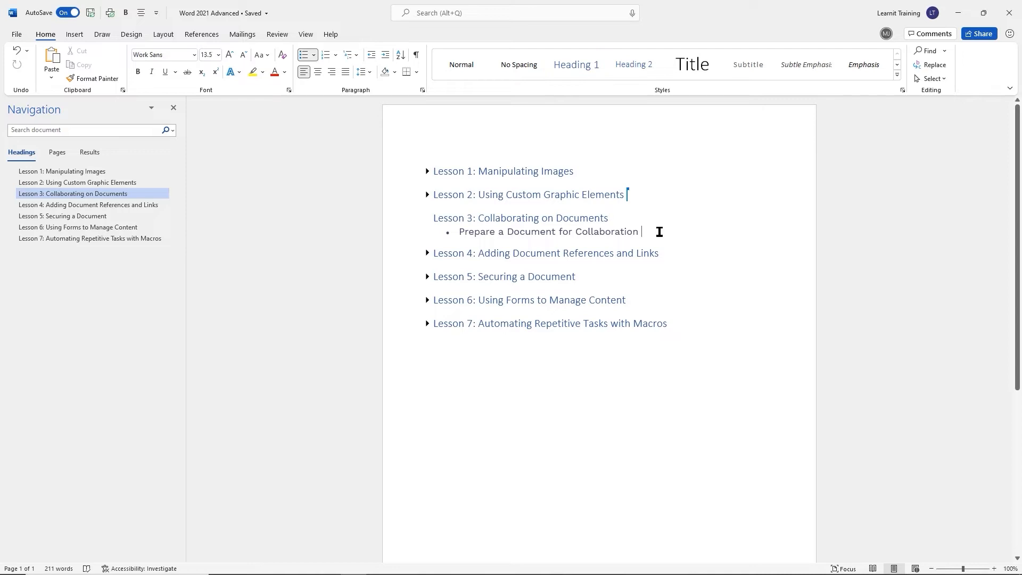
key("Return")
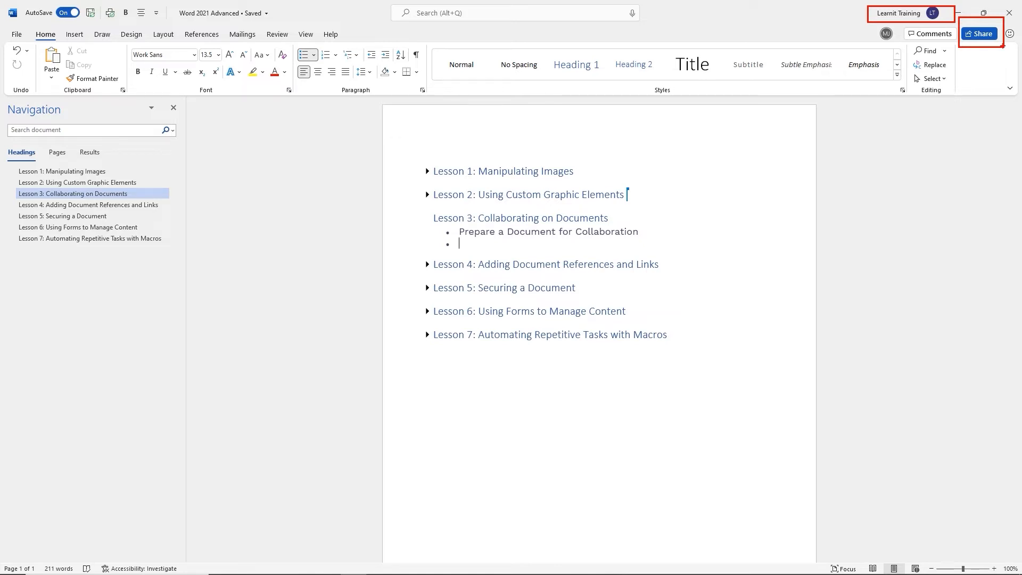
left_click(981, 34)
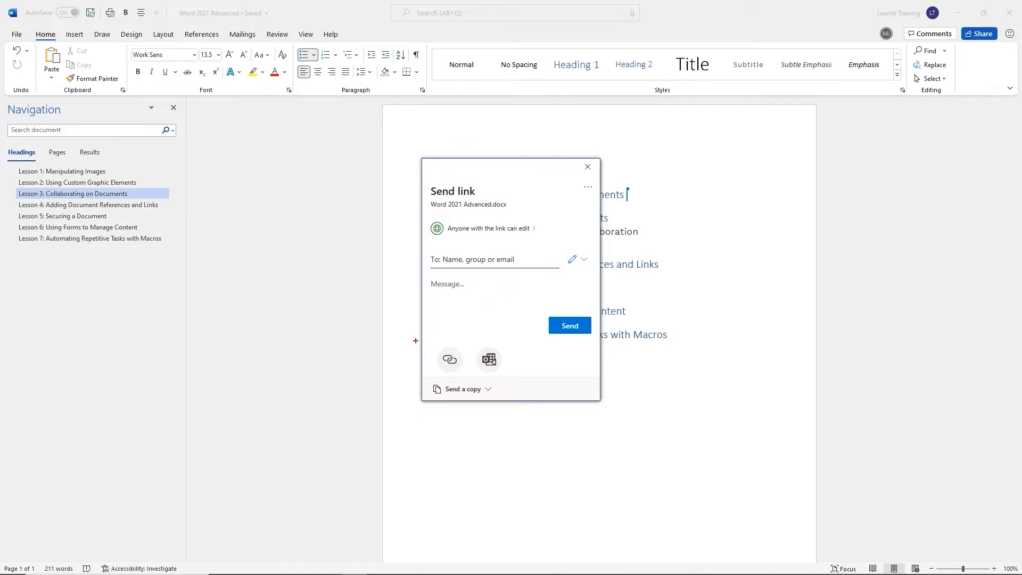
Open the document's sharing options and review who has access to it in Manage access
left_click_drag(415, 341, 480, 380)
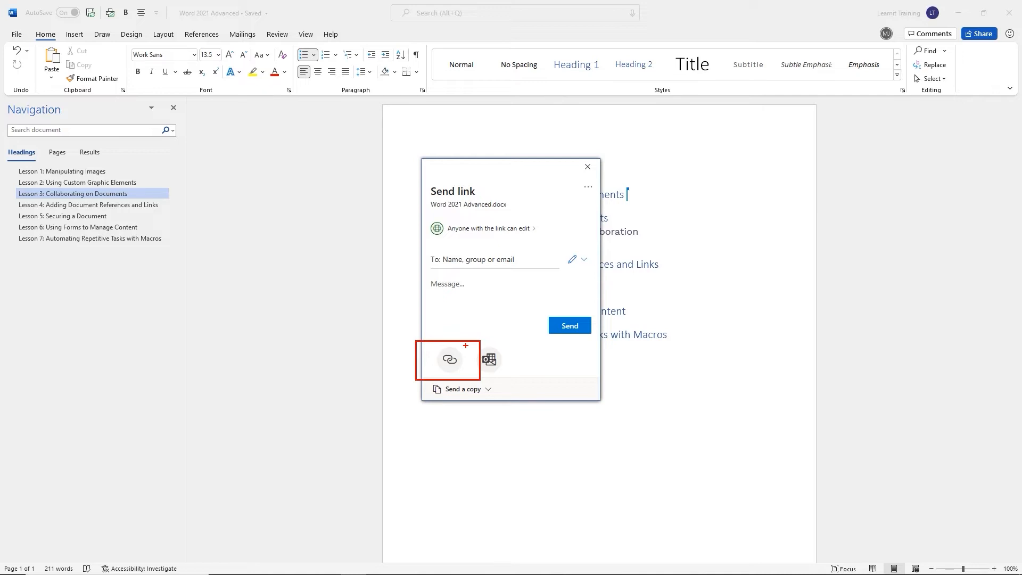
key("Escape")
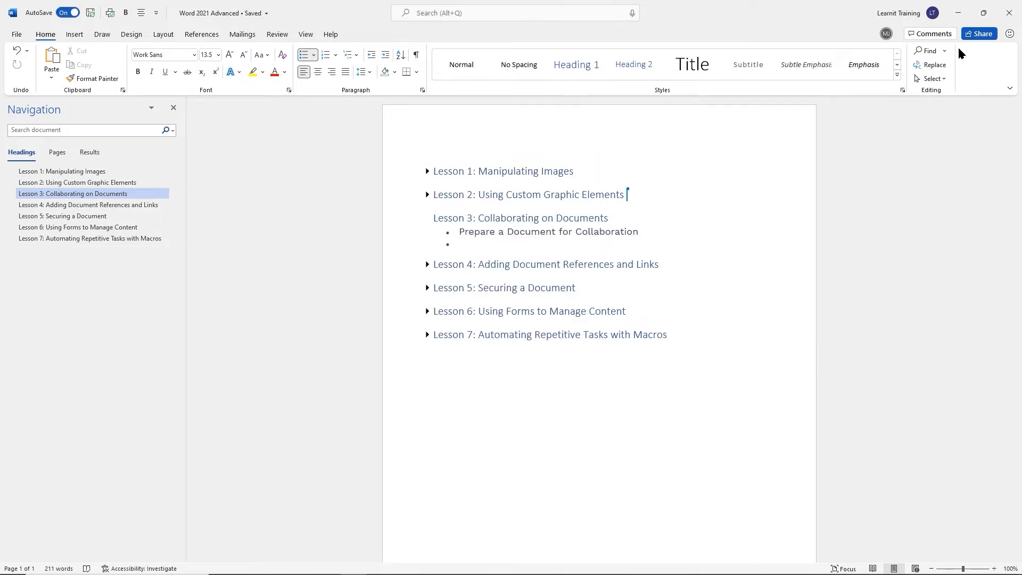
left_click(980, 34)
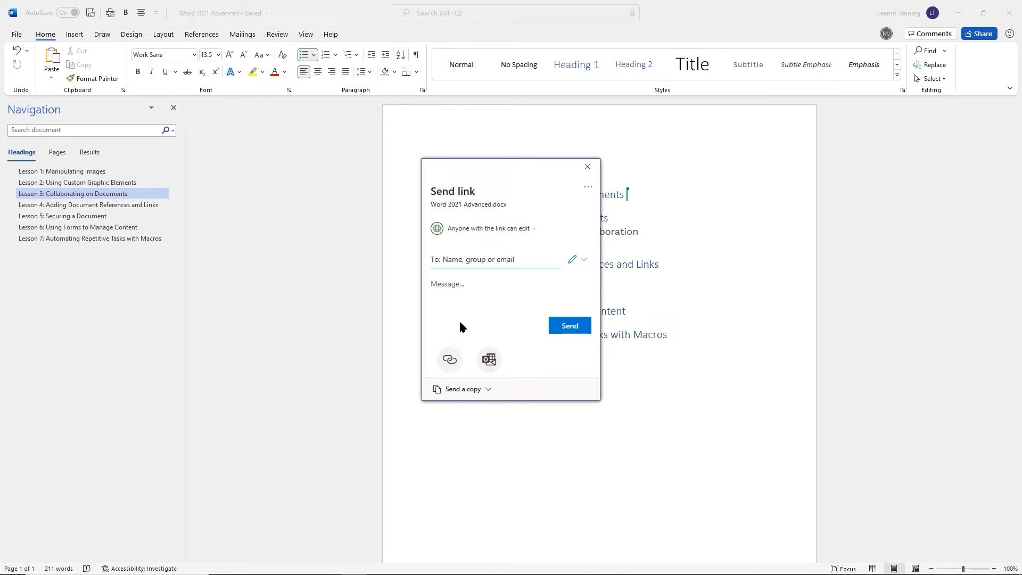
left_click(476, 262)
left_click(590, 191)
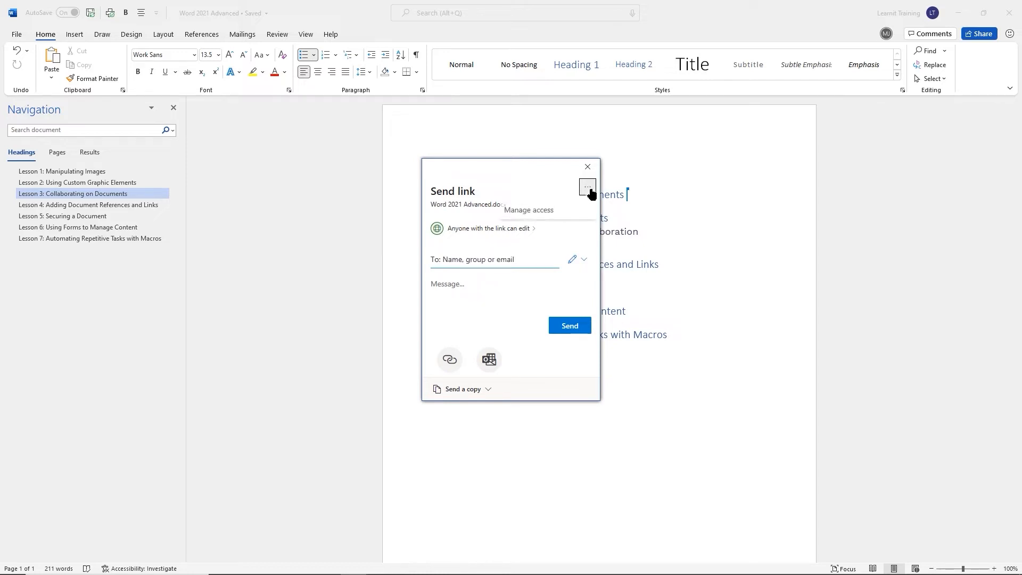
left_click(544, 213)
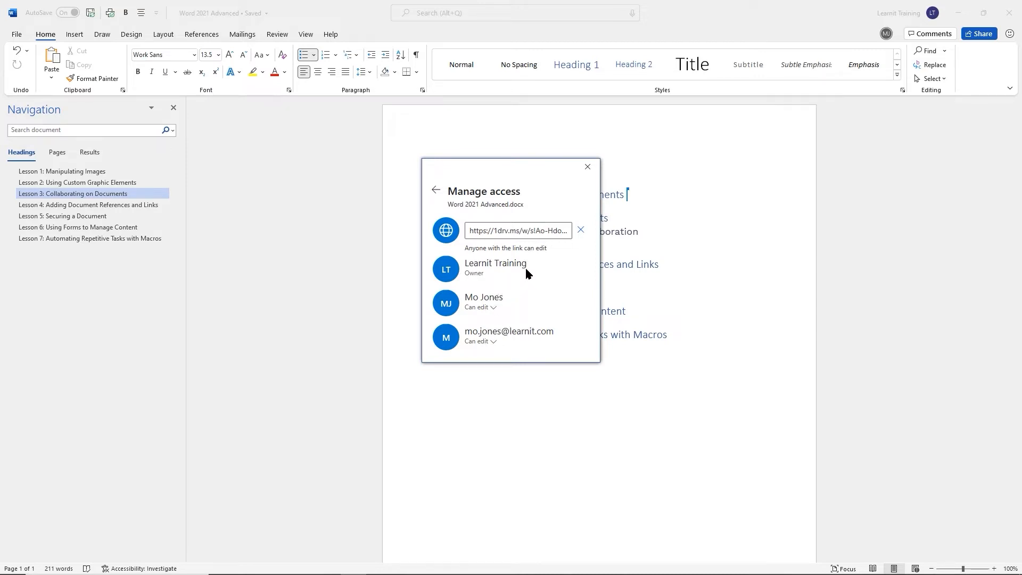
left_click(435, 190)
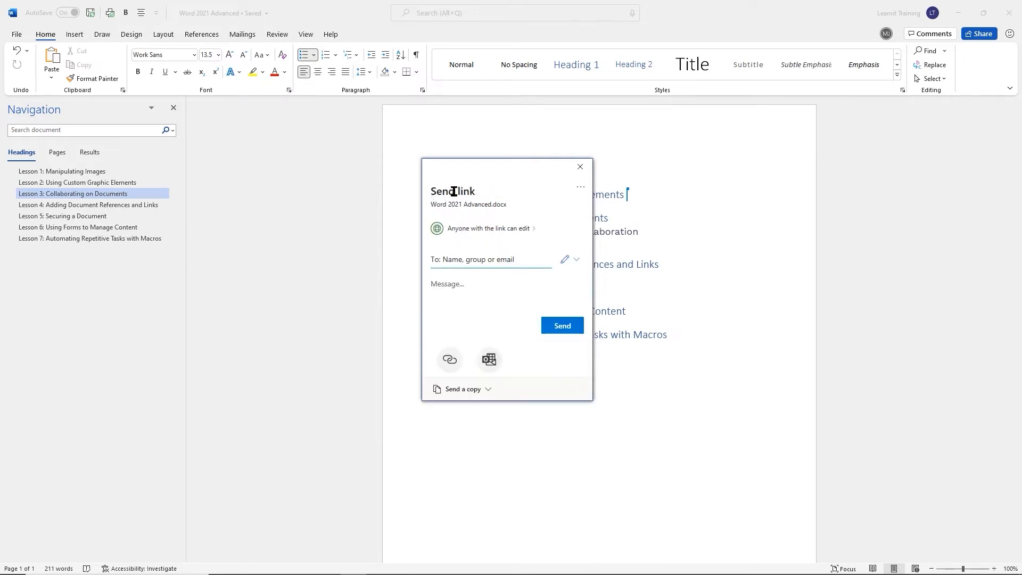
left_click(581, 167)
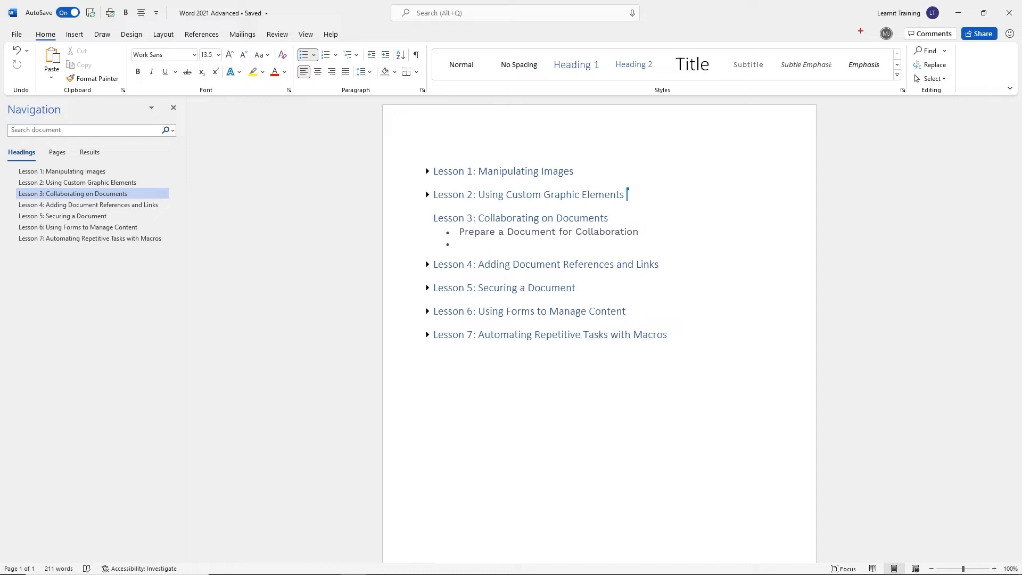
Go to the collaborator's current editing location in the document
left_click_drag(869, 23, 904, 46)
key("Escape")
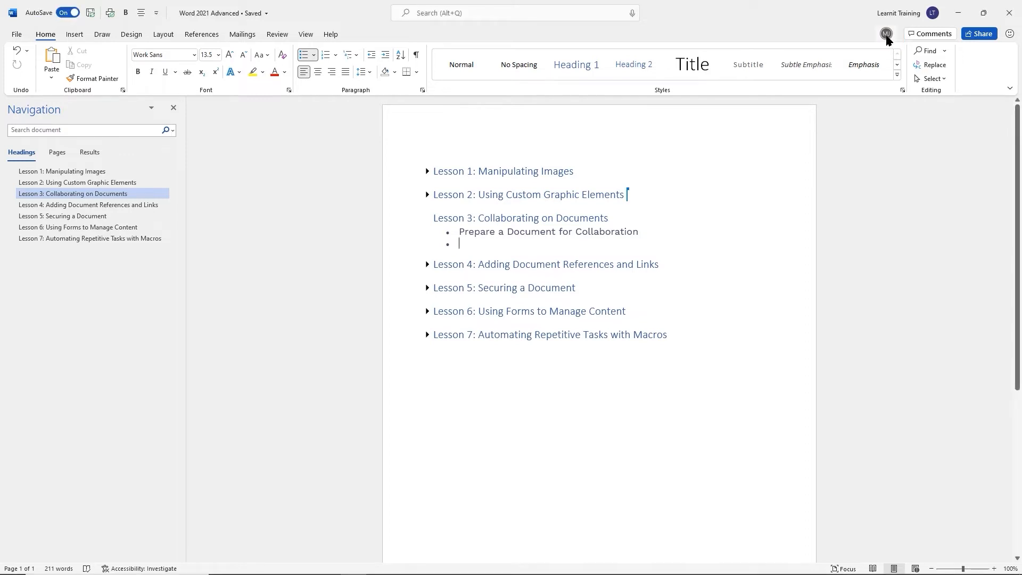
mouse_move(886, 38)
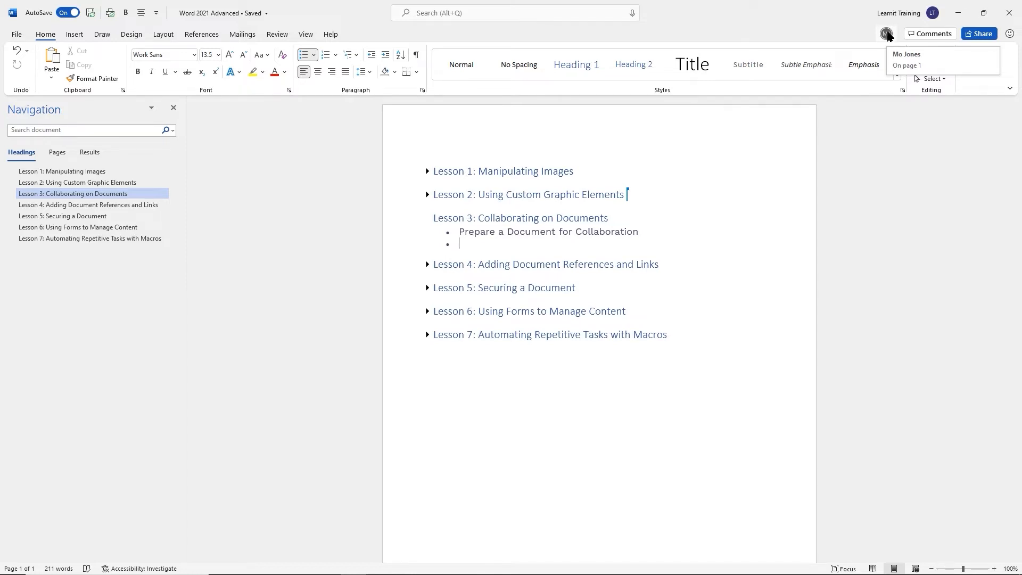
left_click(886, 35)
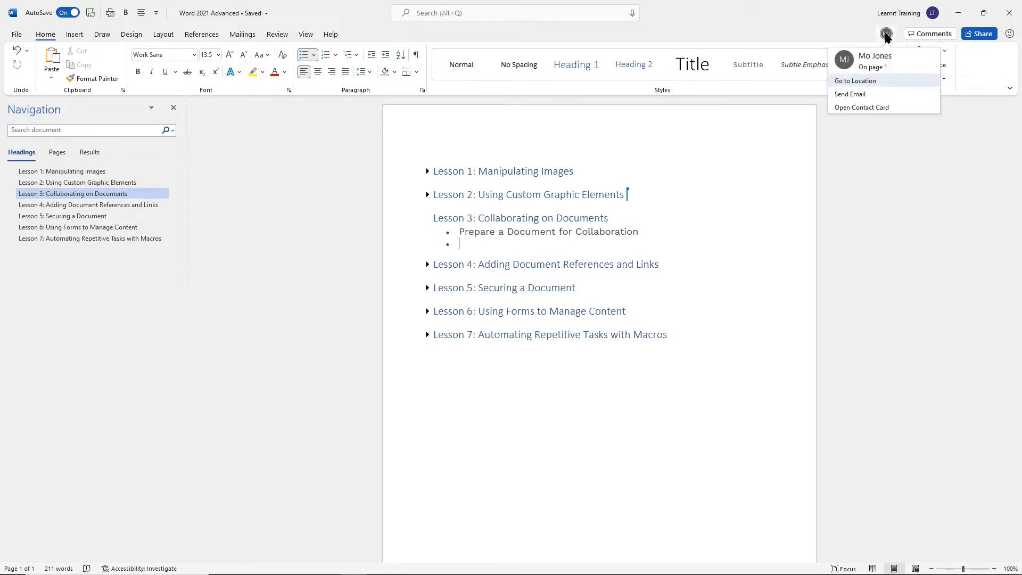
left_click(854, 81)
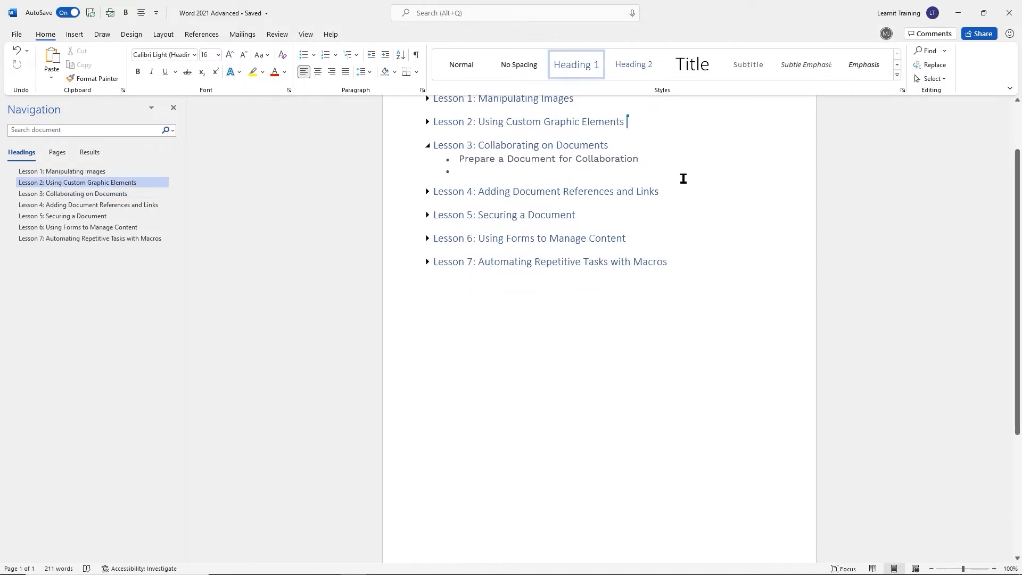
scroll(663, 203, "up", 1)
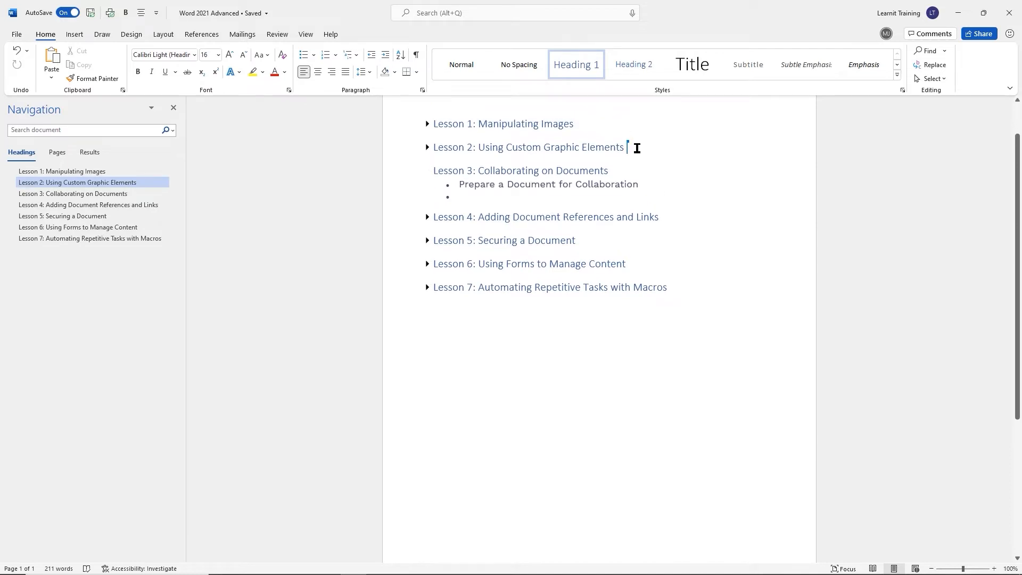
mouse_move(626, 151)
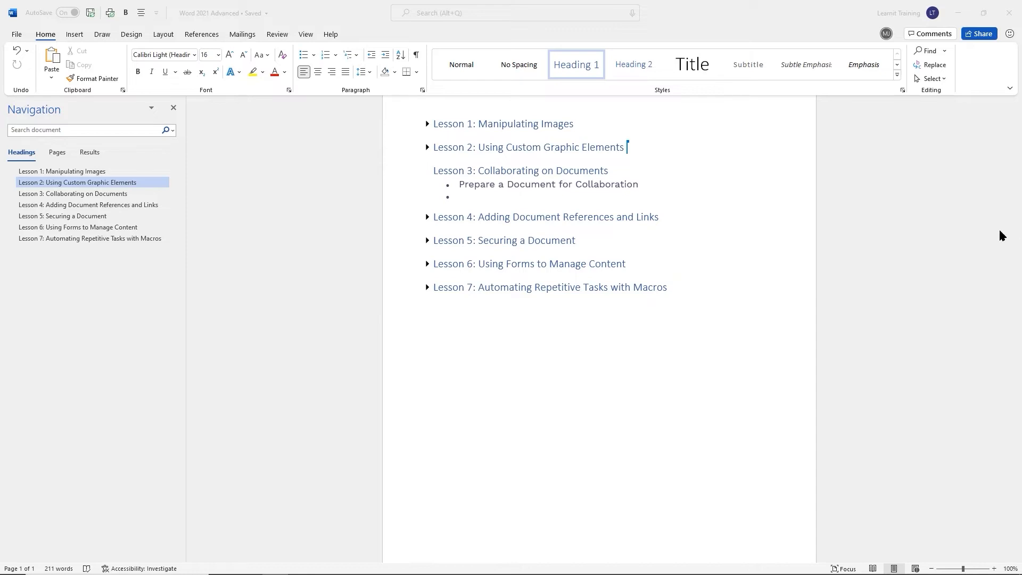
scroll(764, 209, "up", 1)
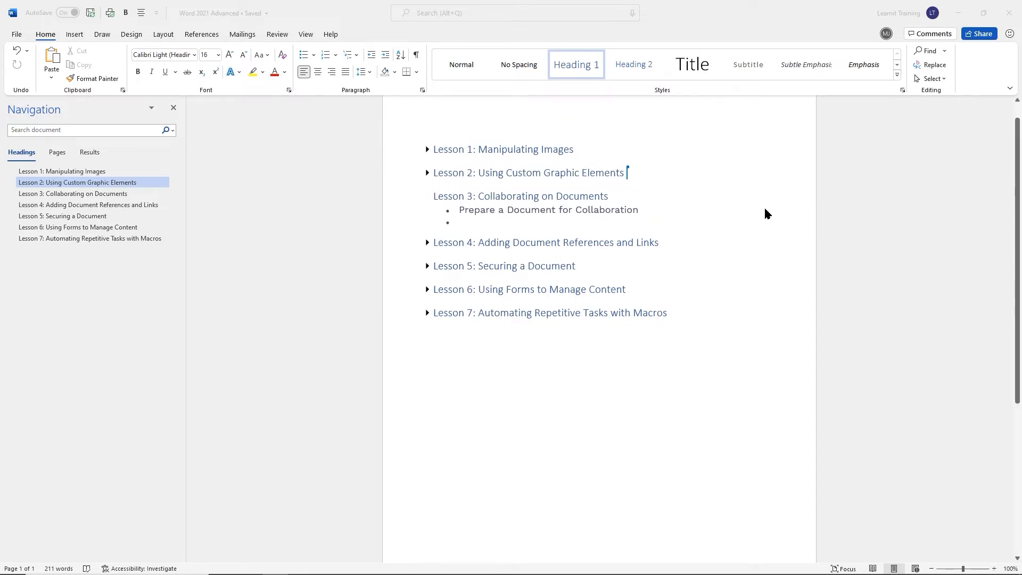
left_click(886, 34)
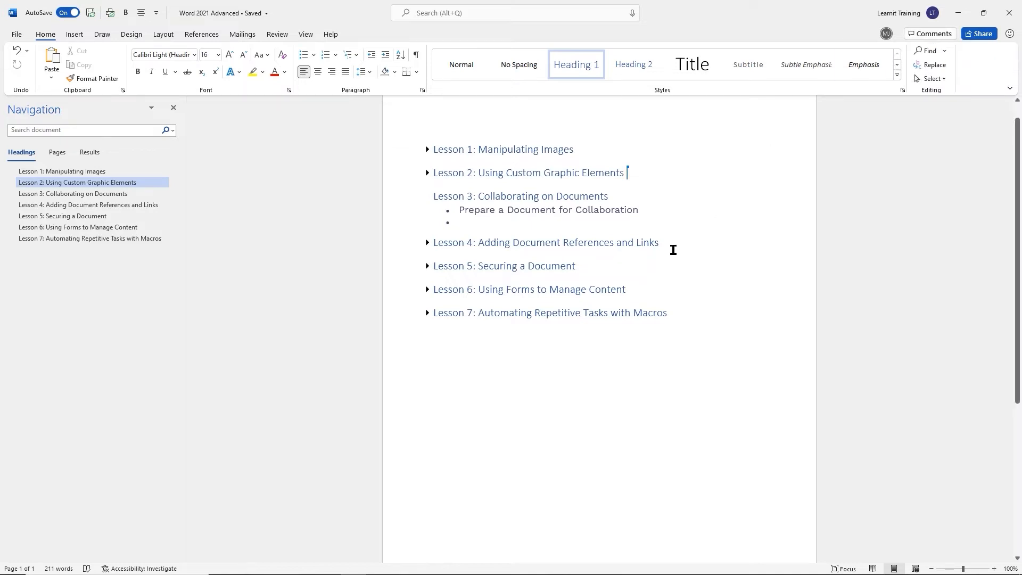
Post a comment on the heading "Lesson 3: Collaborating on Documents" reading "Please add content here."
left_click(625, 199)
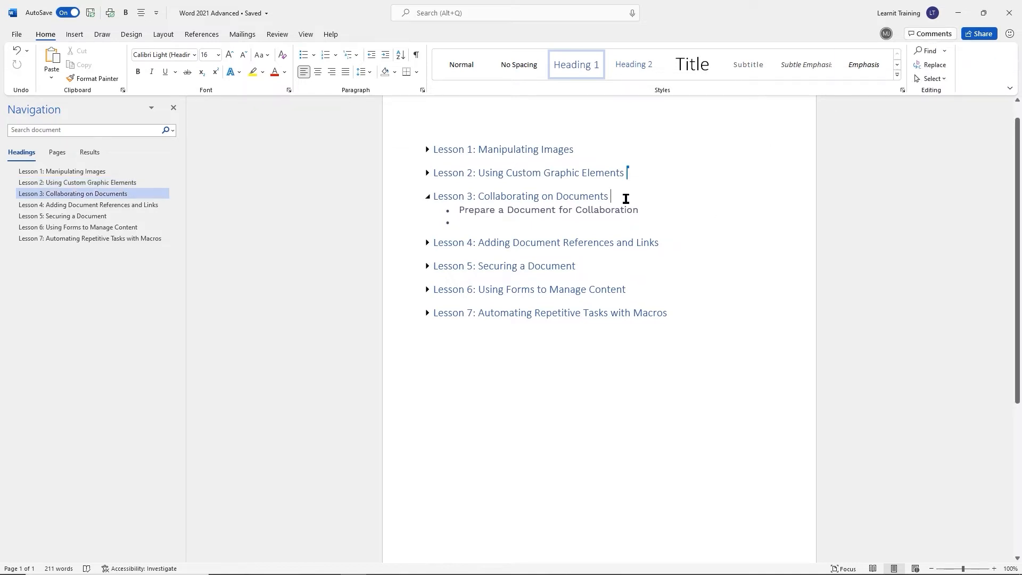
left_click(936, 34)
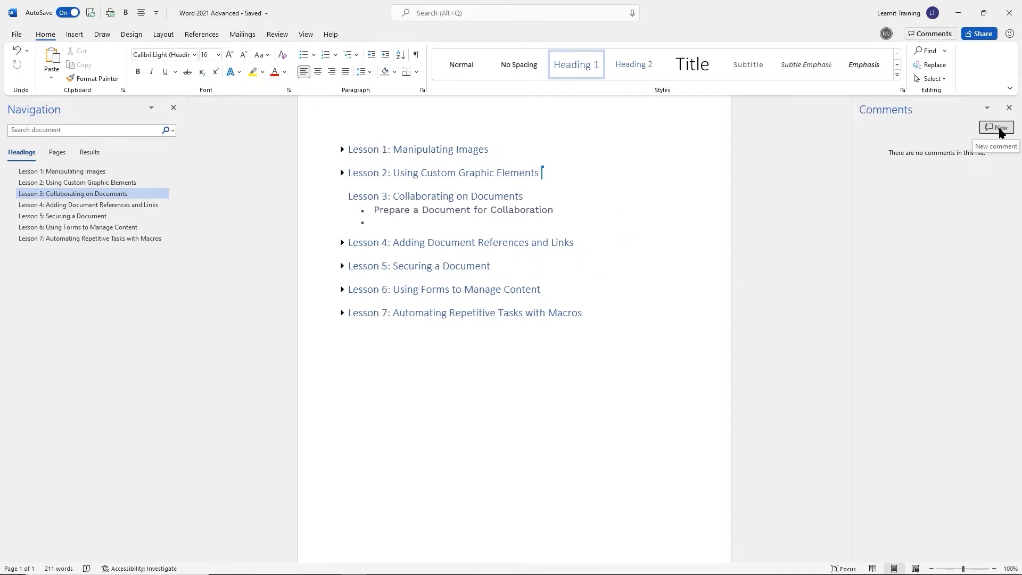
left_click(998, 128)
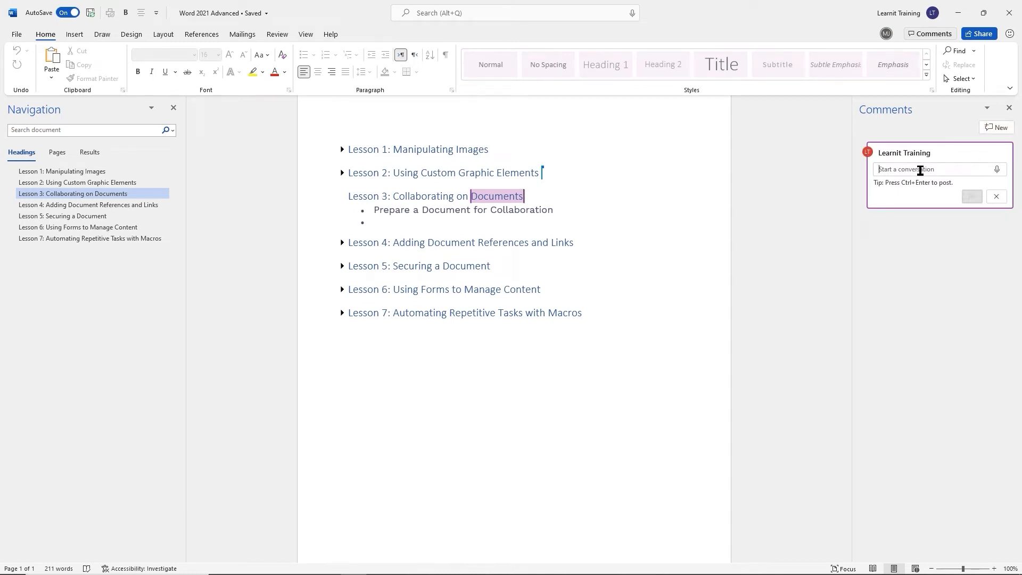
type("Pleas")
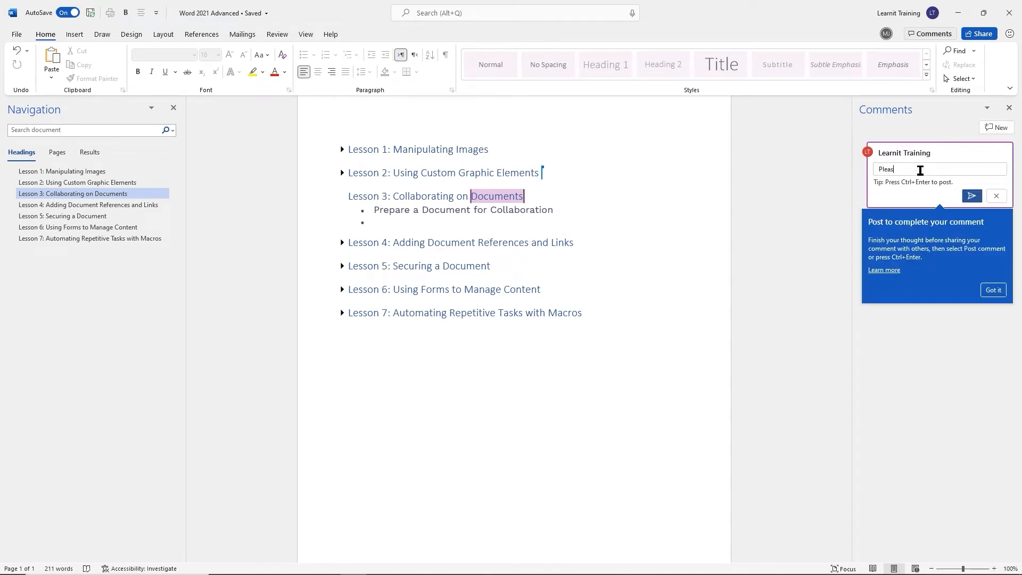
type("e add comment he")
left_click(972, 197)
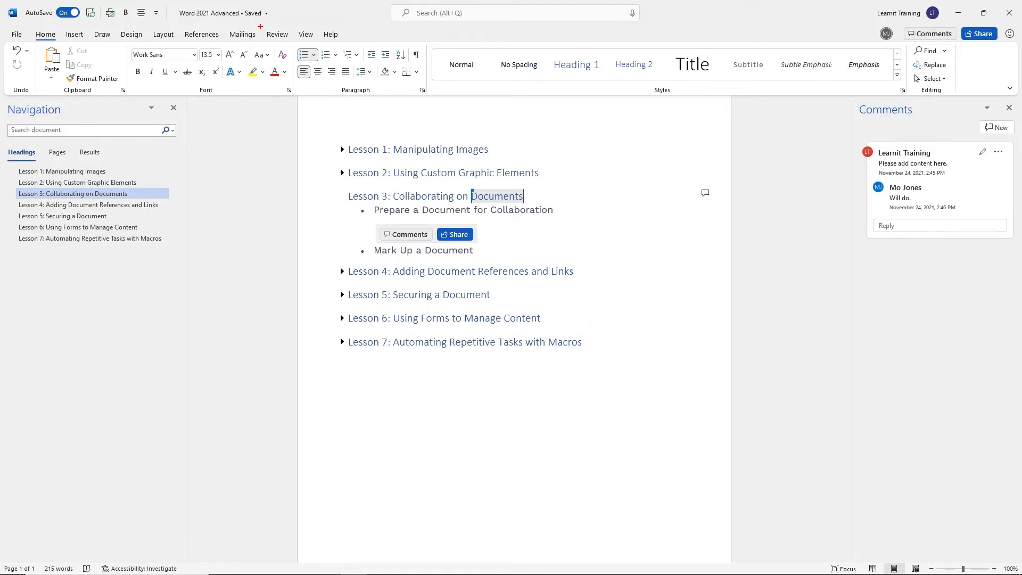
Examine the review tools: the Track Changes choices, the markup display modes and the Show Markup settings for balloons
left_click_drag(260, 25, 297, 44)
key("Escape")
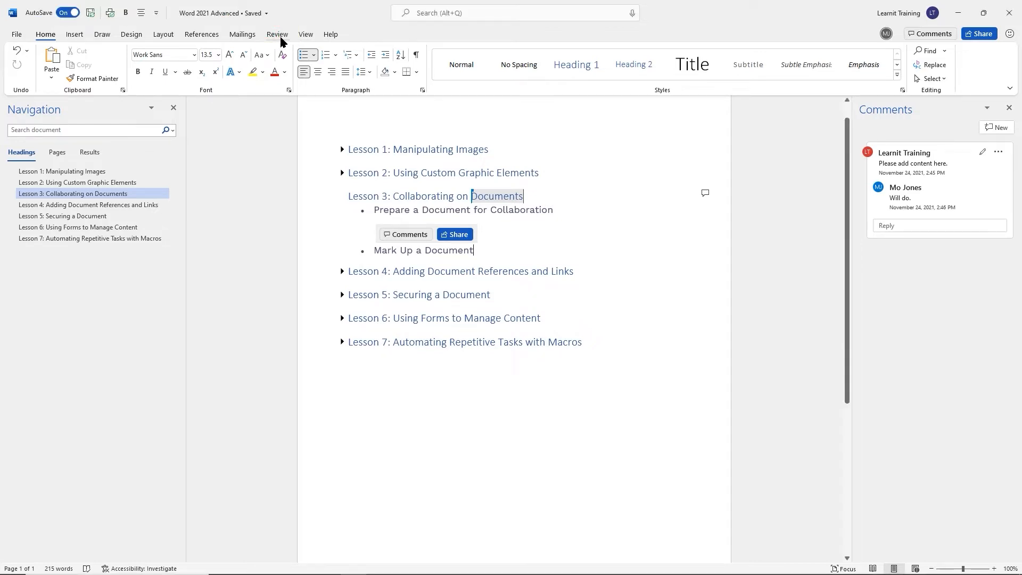
left_click(278, 35)
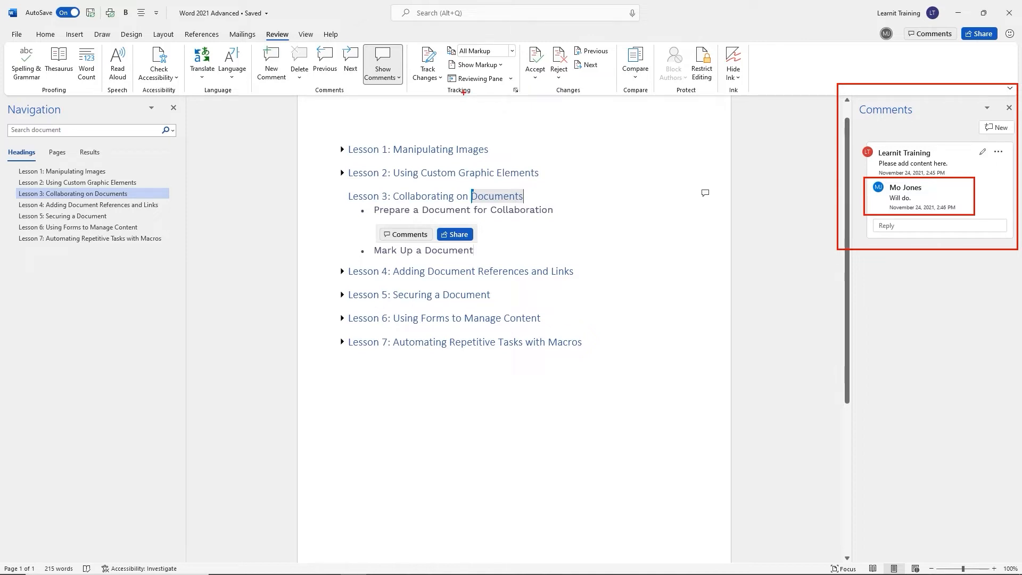
left_click_drag(260, 28, 297, 42)
left_click_drag(439, 84, 485, 98)
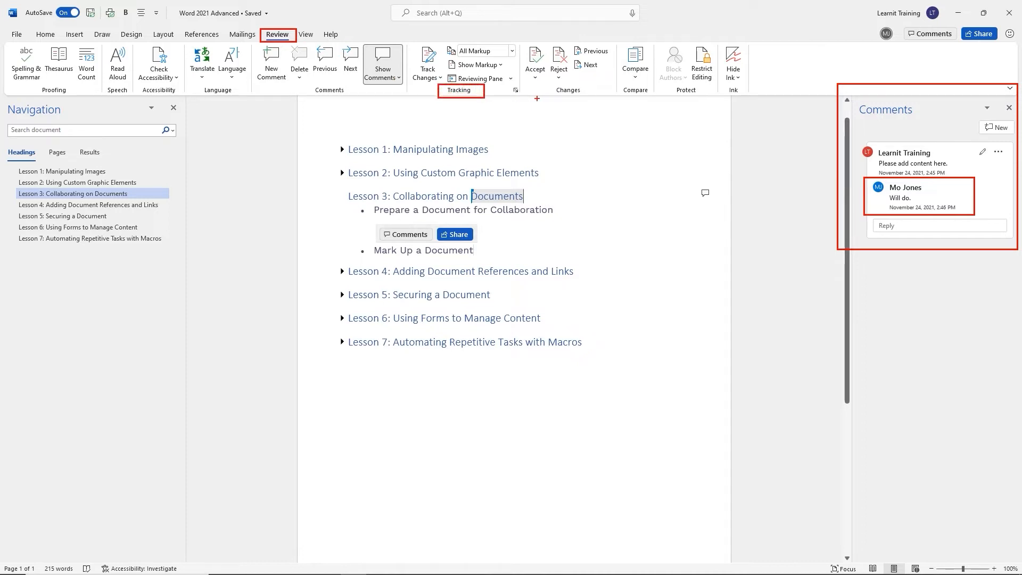
left_click_drag(546, 84, 590, 99)
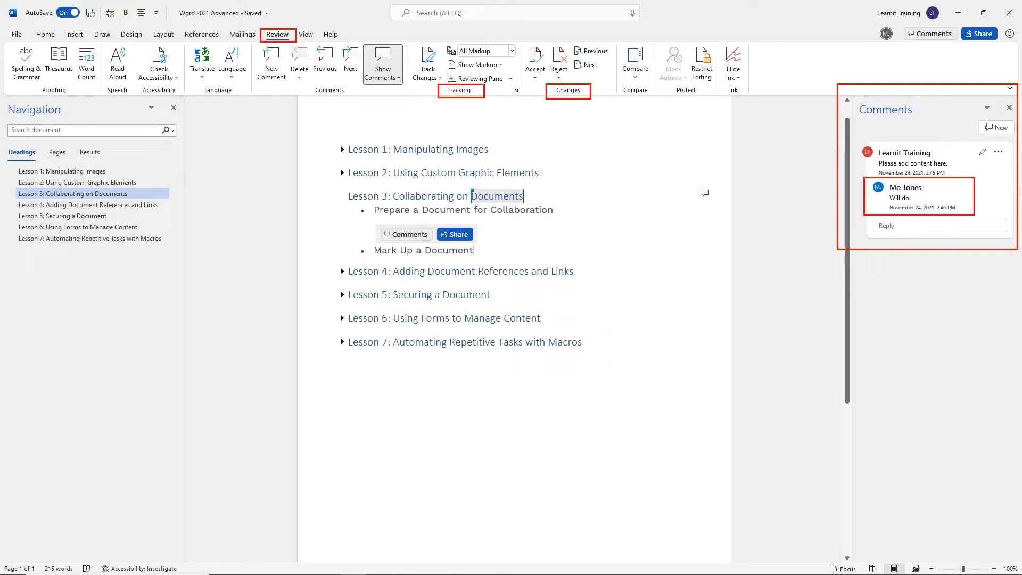
key("Escape")
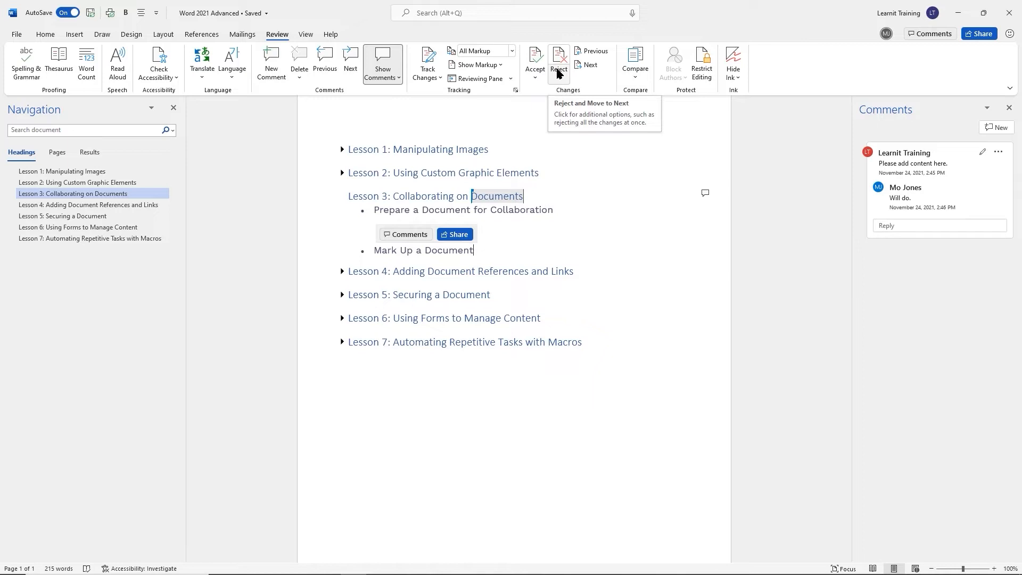
left_click(440, 79)
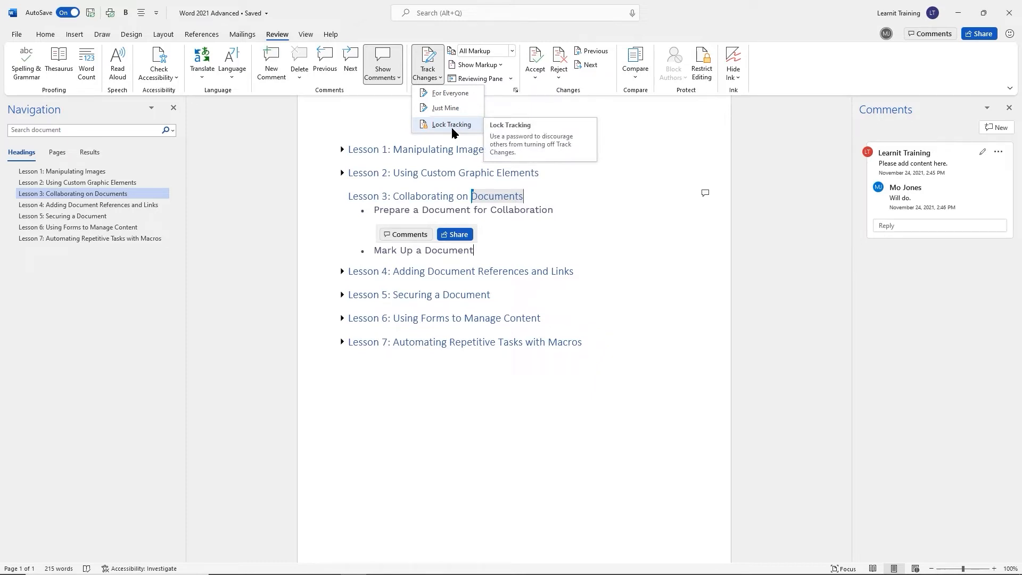
left_click(537, 34)
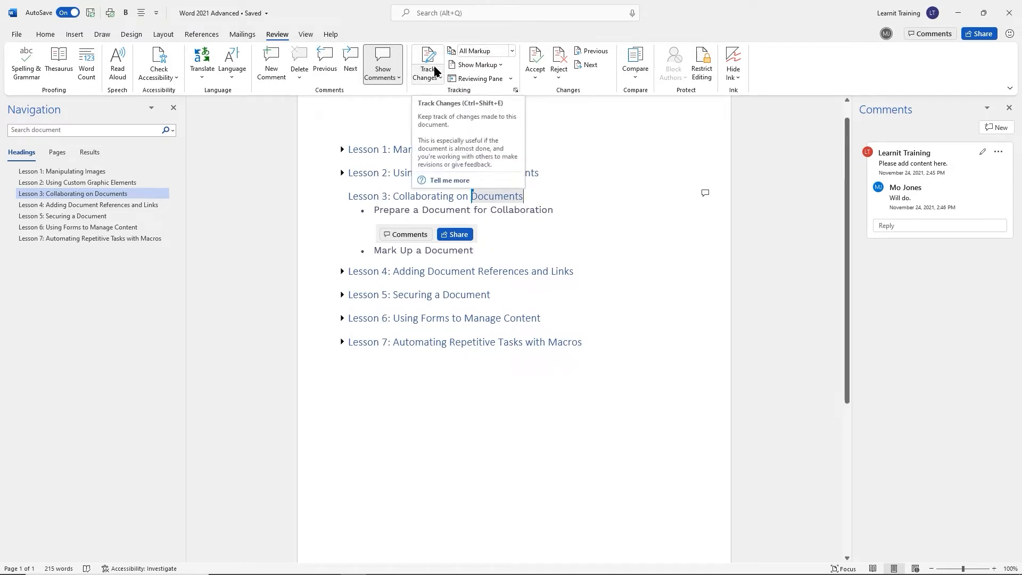
left_click(512, 51)
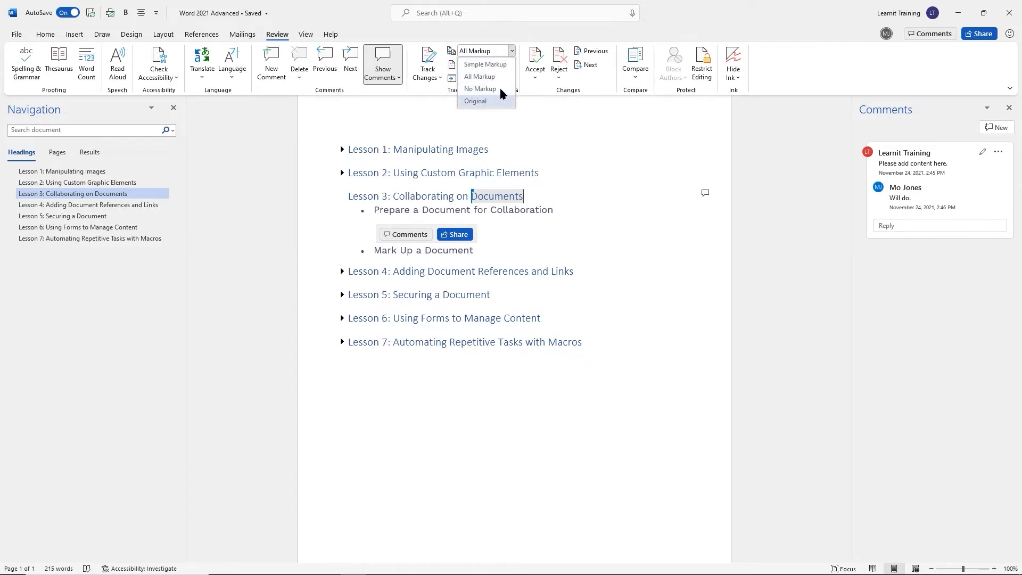
left_click(530, 36)
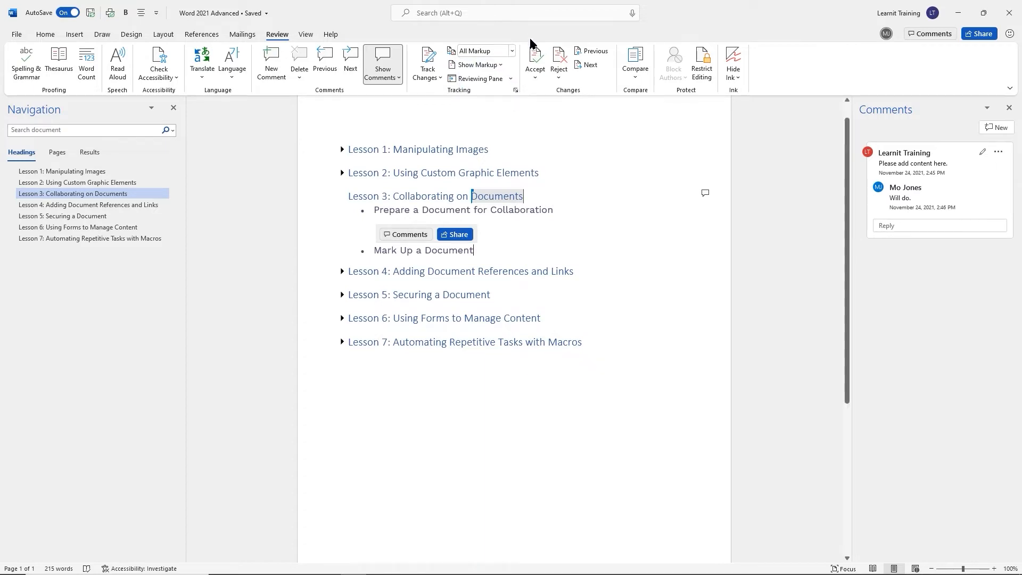
left_click(502, 66)
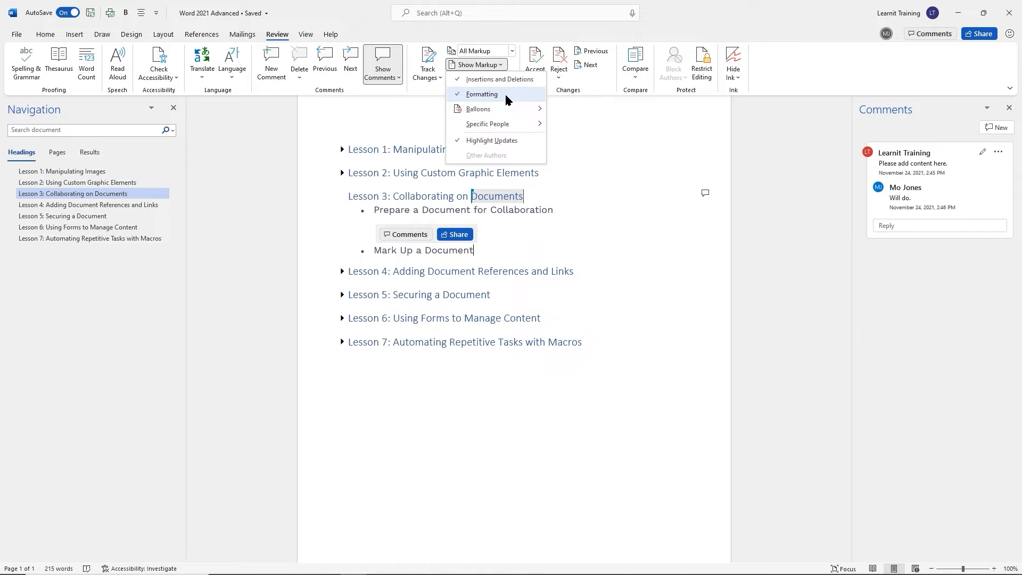
mouse_move(509, 110)
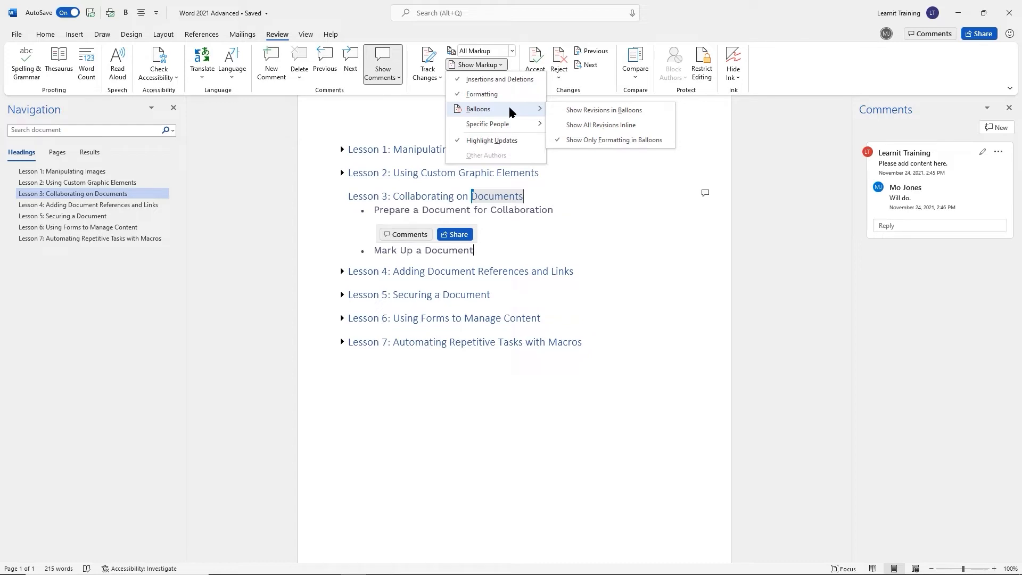
Turn on Track Changes and show the revisions in a vertical Reviewing Pane
left_click(428, 60)
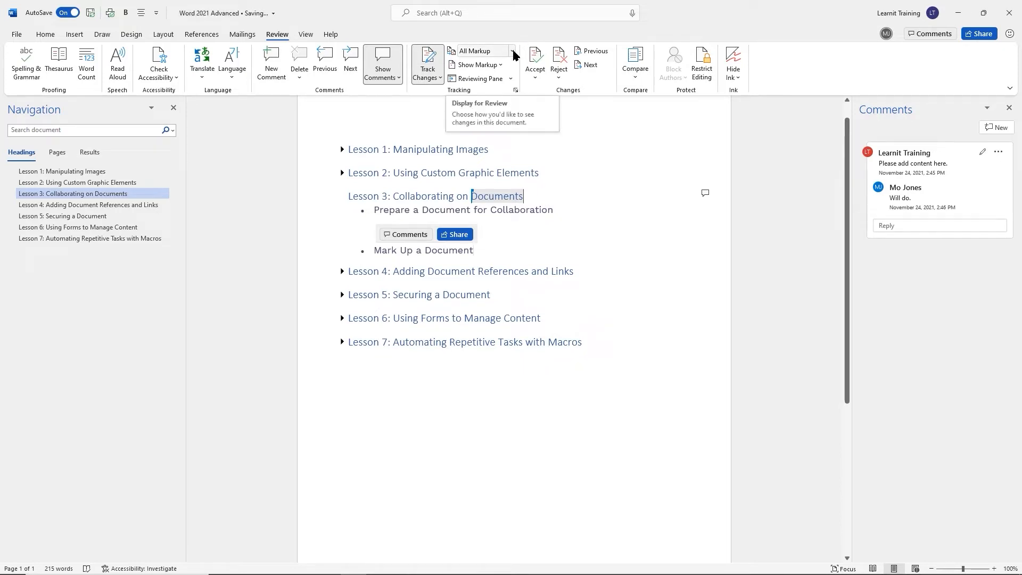
left_click(511, 80)
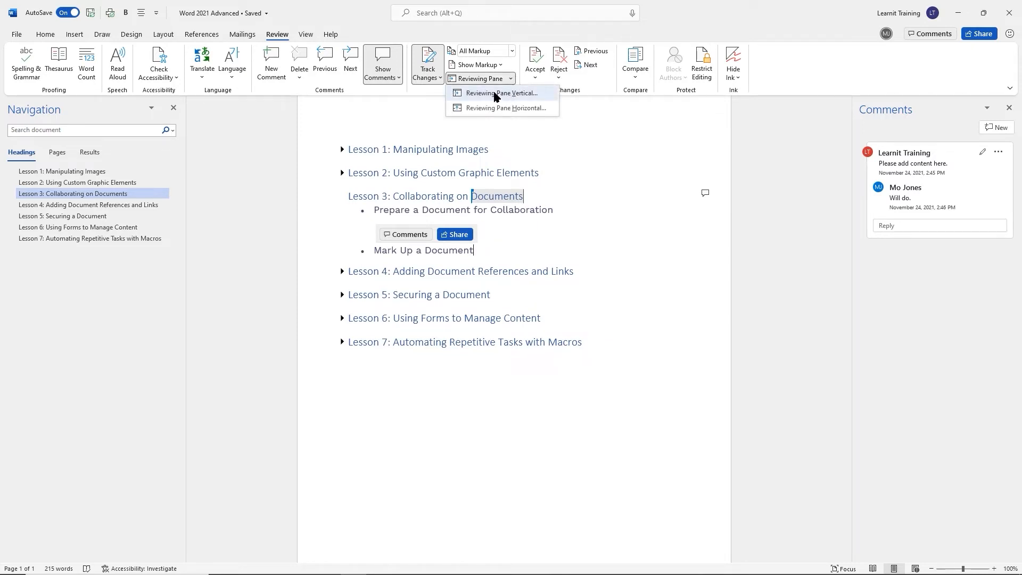
left_click(494, 94)
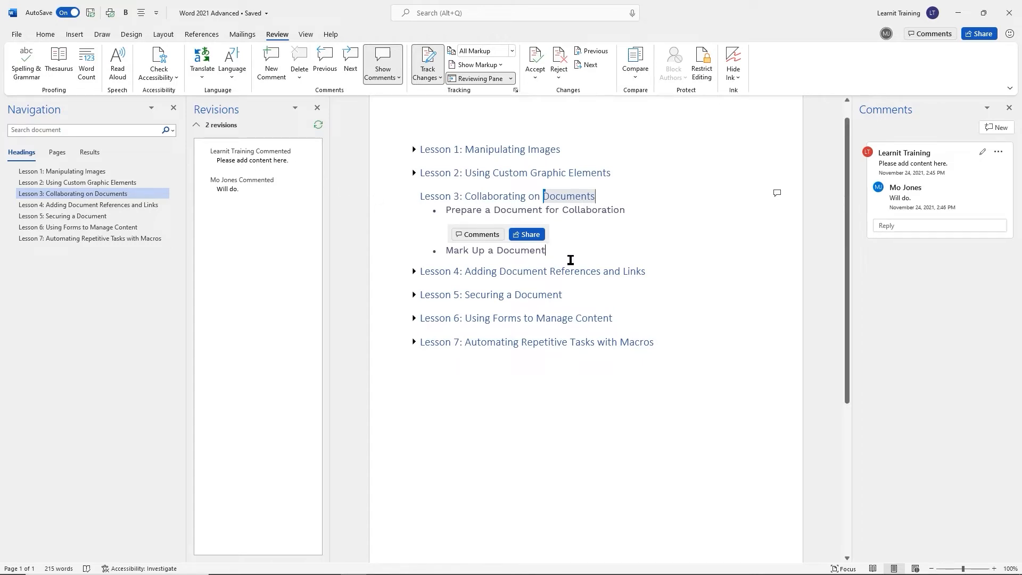
Add the sub-bullet "Review tab" under "Mark Up a Document" and switch the display to show revisions inline
key("Return")
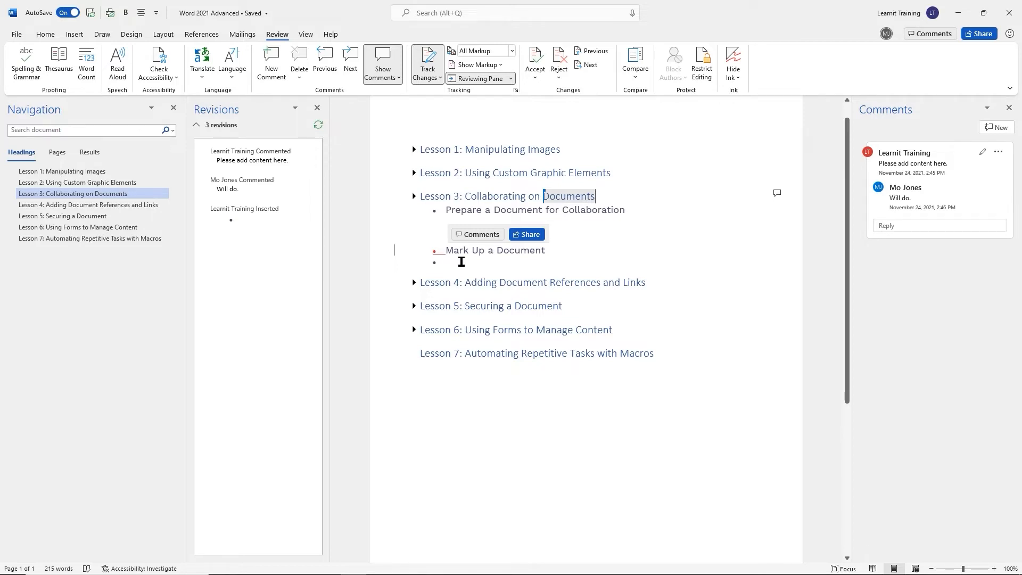
key("Tab")
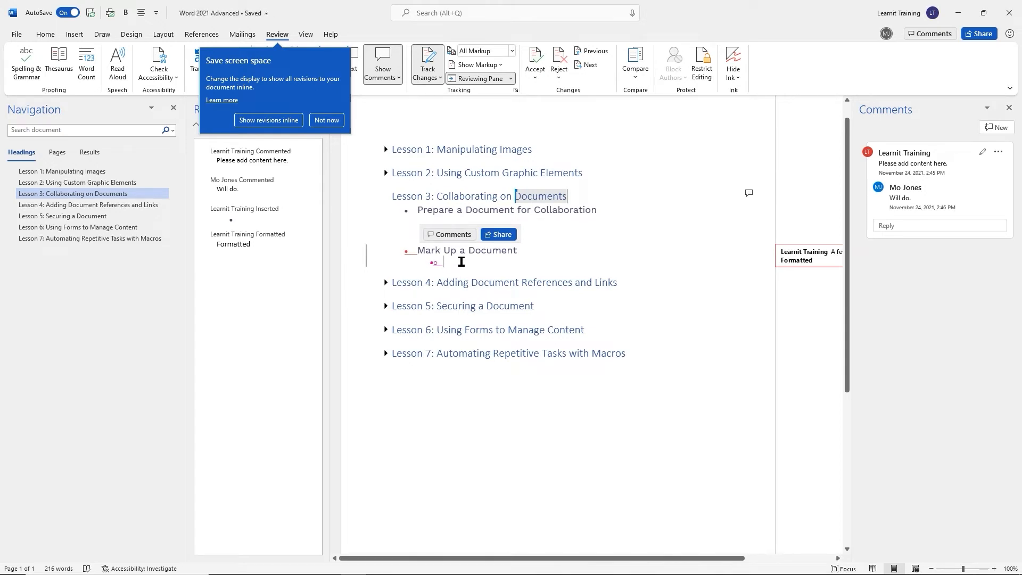
type("Review ")
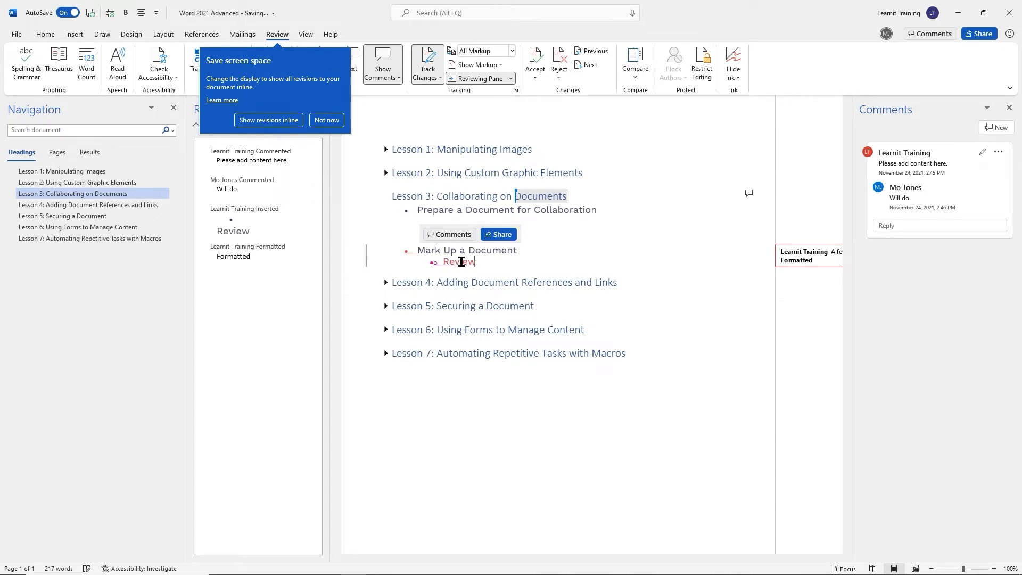
type("tab")
left_click(275, 120)
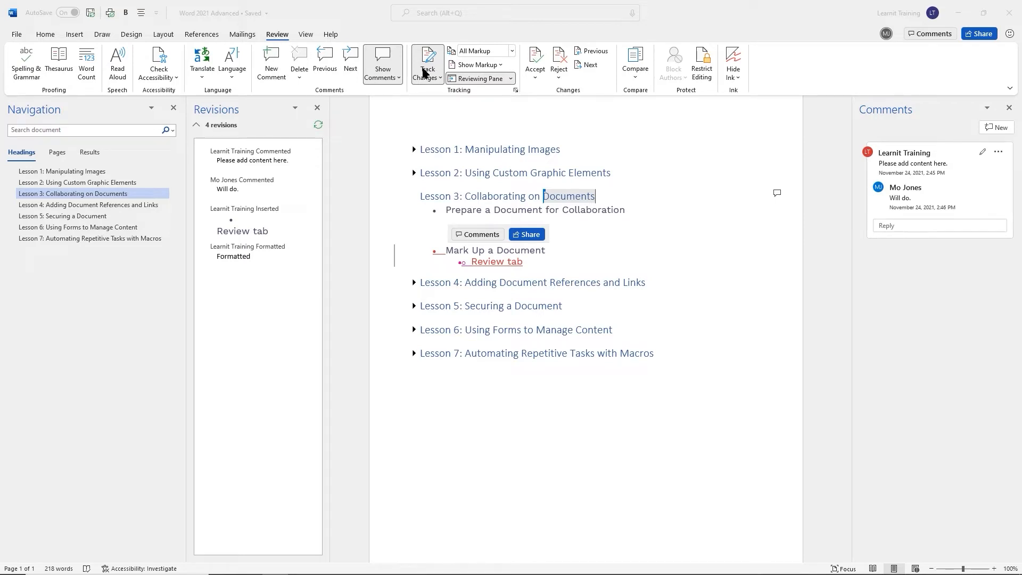
Examine the markup display modes and the Show Markup options for the tracked changes
left_click(513, 51)
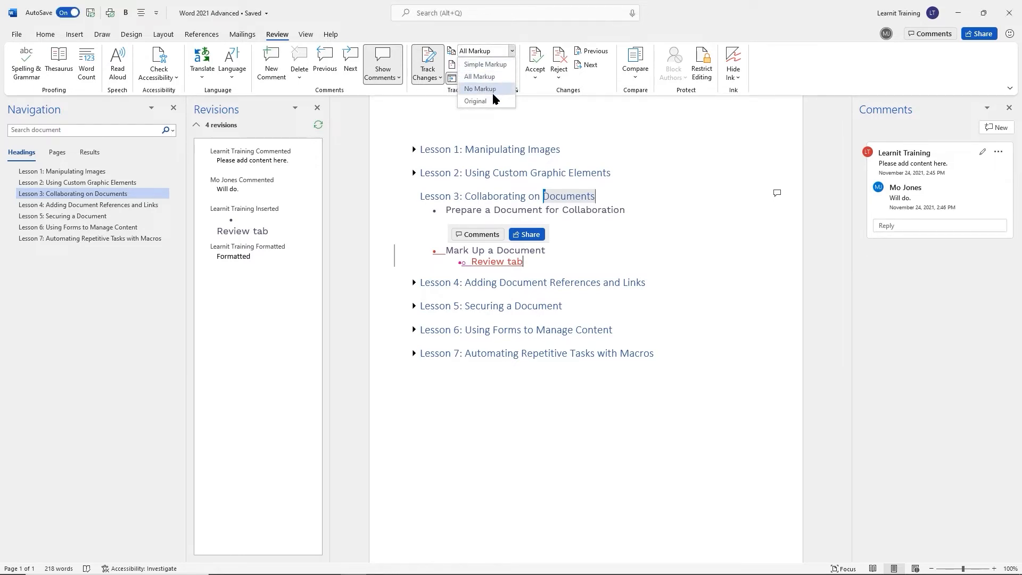
left_click(525, 32)
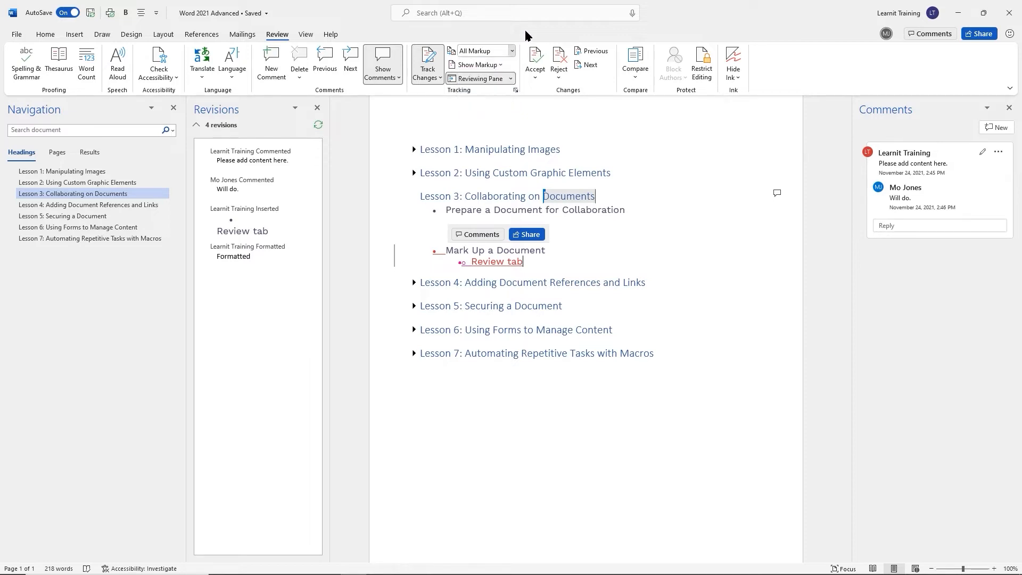
left_click(503, 64)
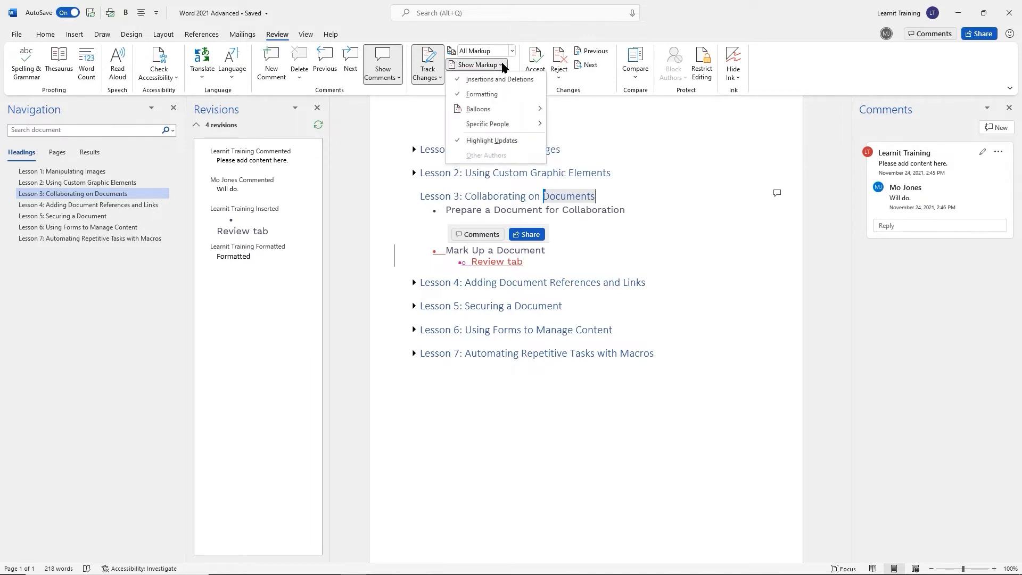
left_click(534, 36)
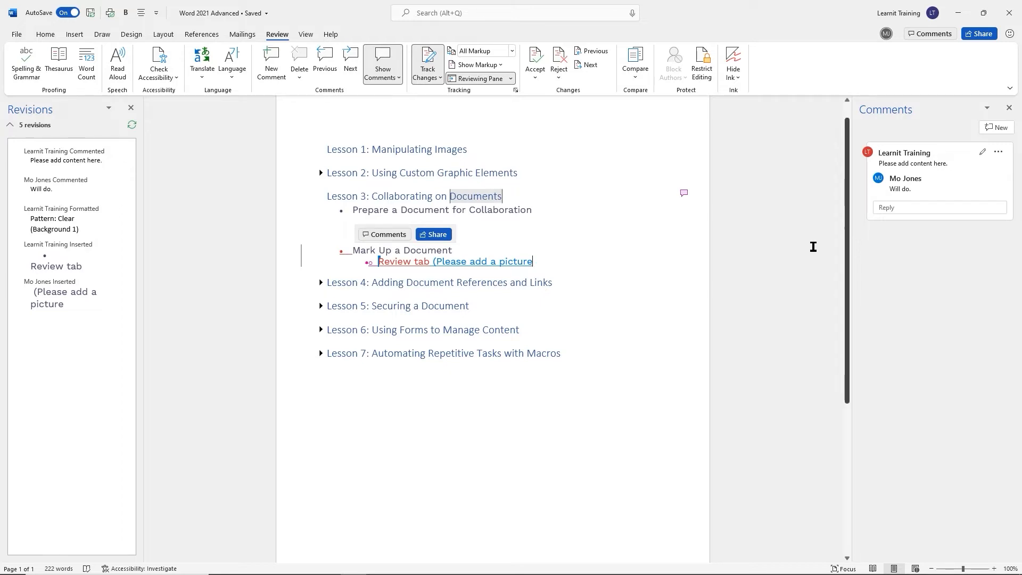
left_click(307, 35)
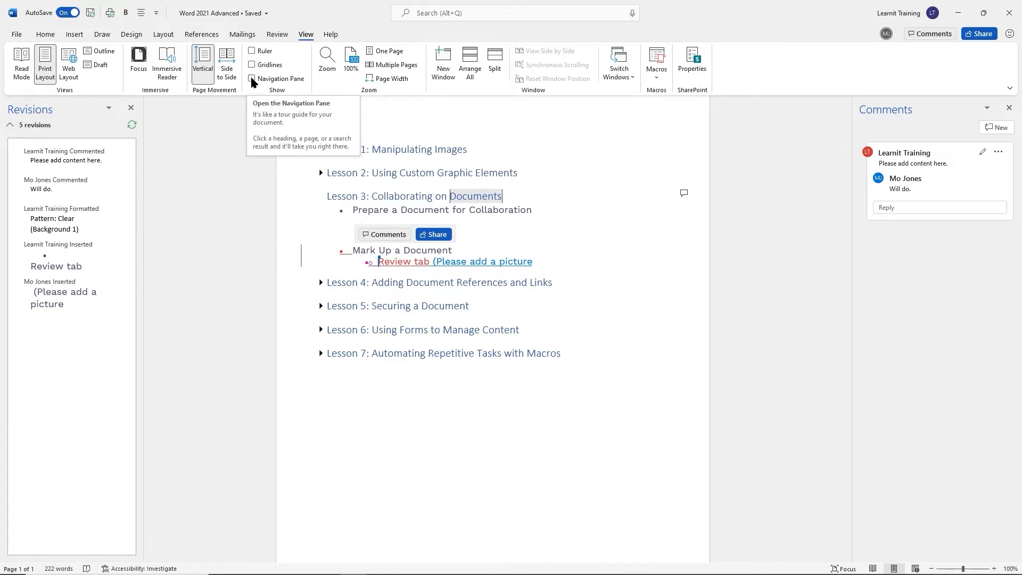
left_click(276, 34)
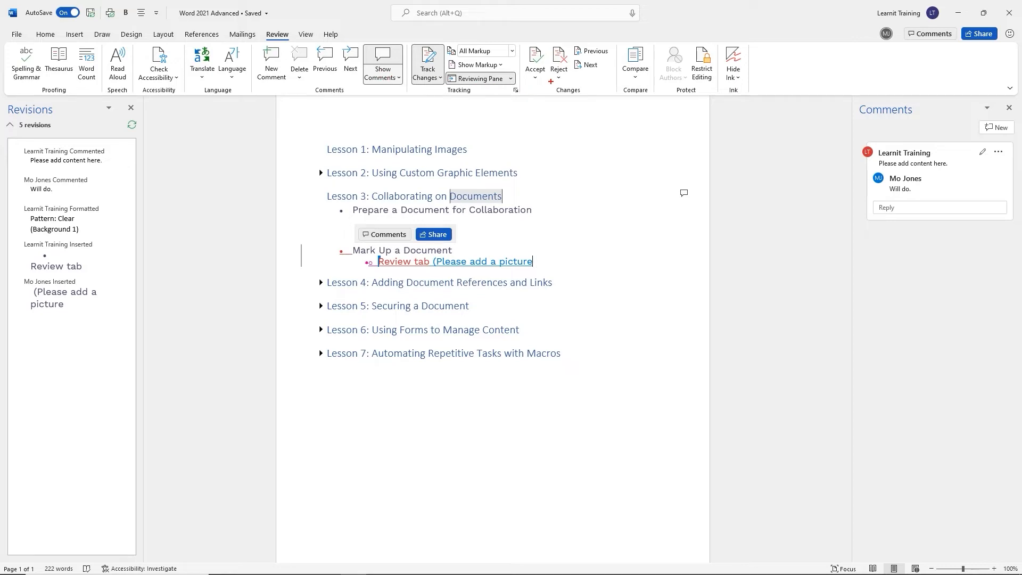
left_click_drag(551, 82, 593, 99)
left_click_drag(523, 40, 569, 81)
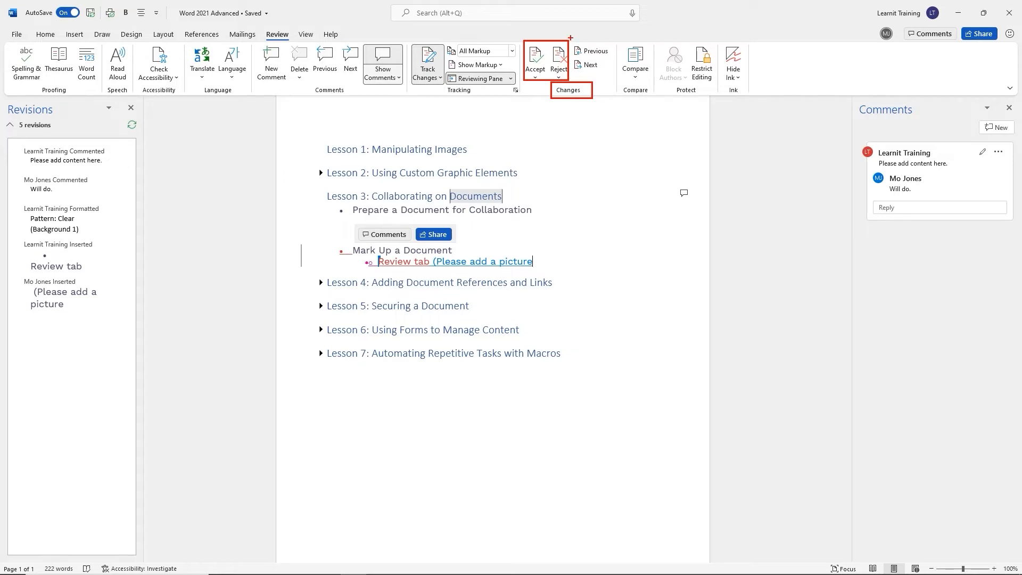
left_click_drag(570, 37, 613, 78)
left_click_drag(16, 144, 116, 325)
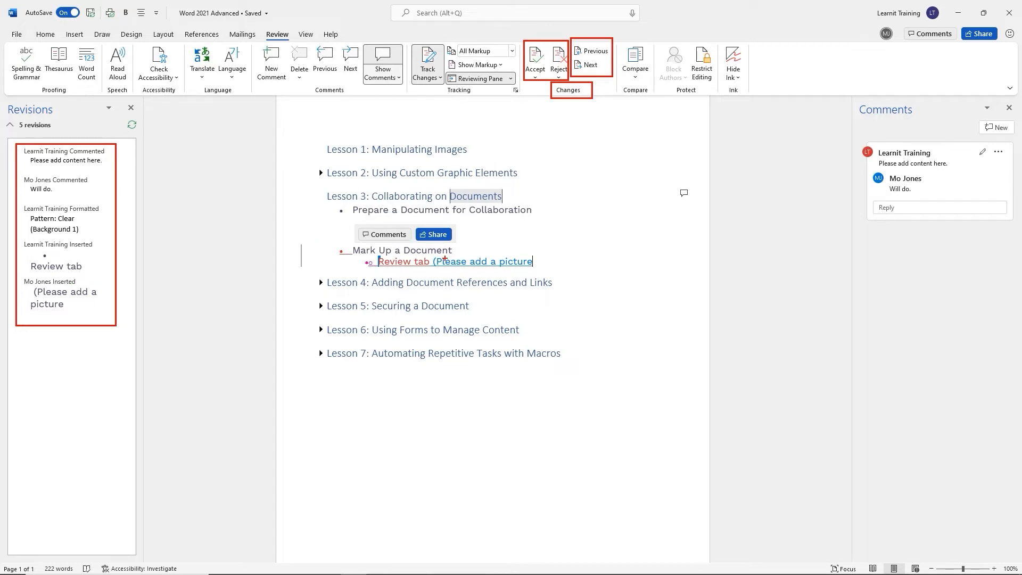
mouse_move(429, 254)
left_mouse_down()
mouse_move(551, 277)
mouse_move(544, 271)
left_mouse_up()
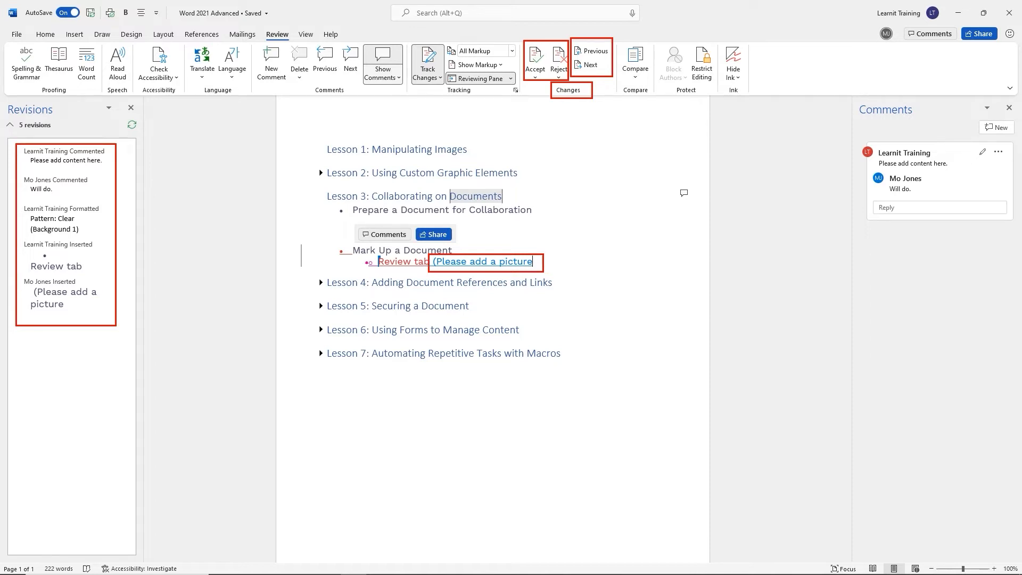
key("Escape")
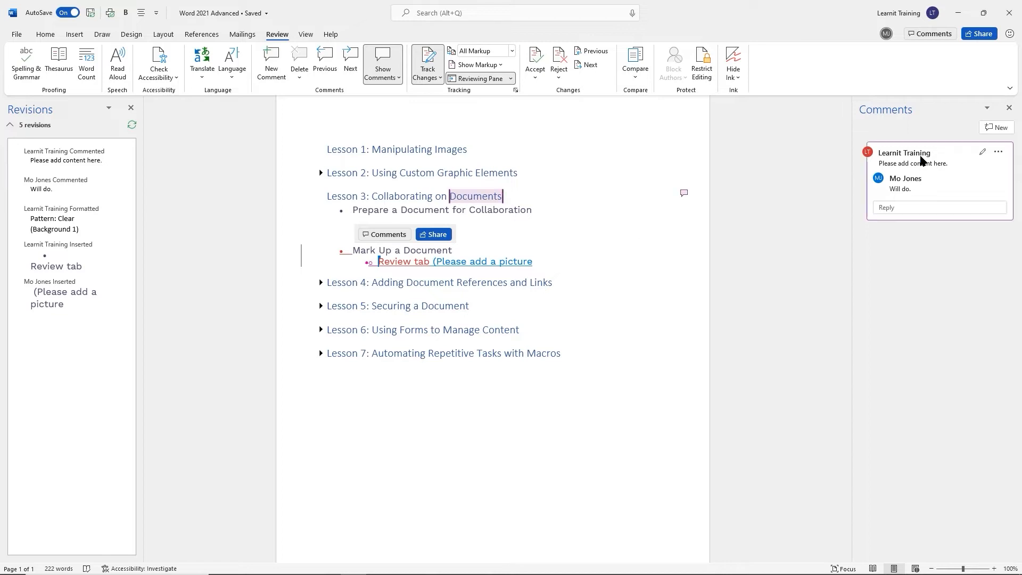
Post a new comment on the word "picture" reading "What picture?" and select its entry in the revisions list
left_click(998, 128)
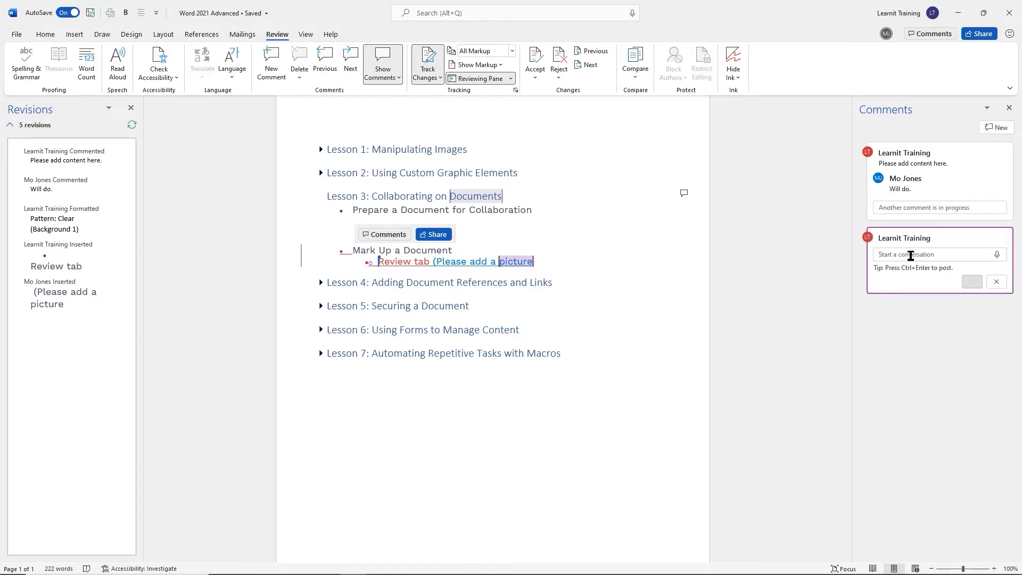
type("What")
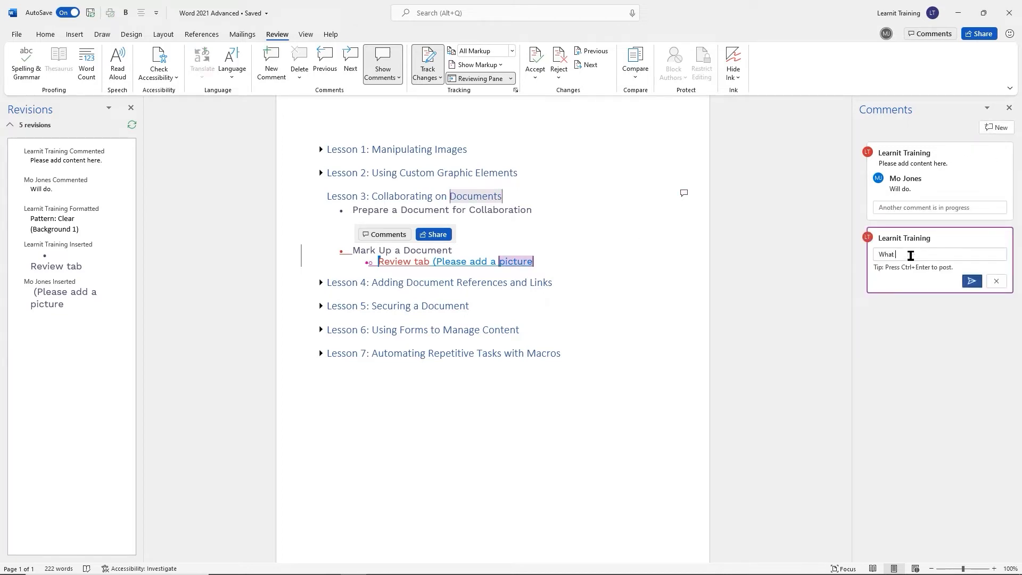
type(" picture?")
left_click(969, 281)
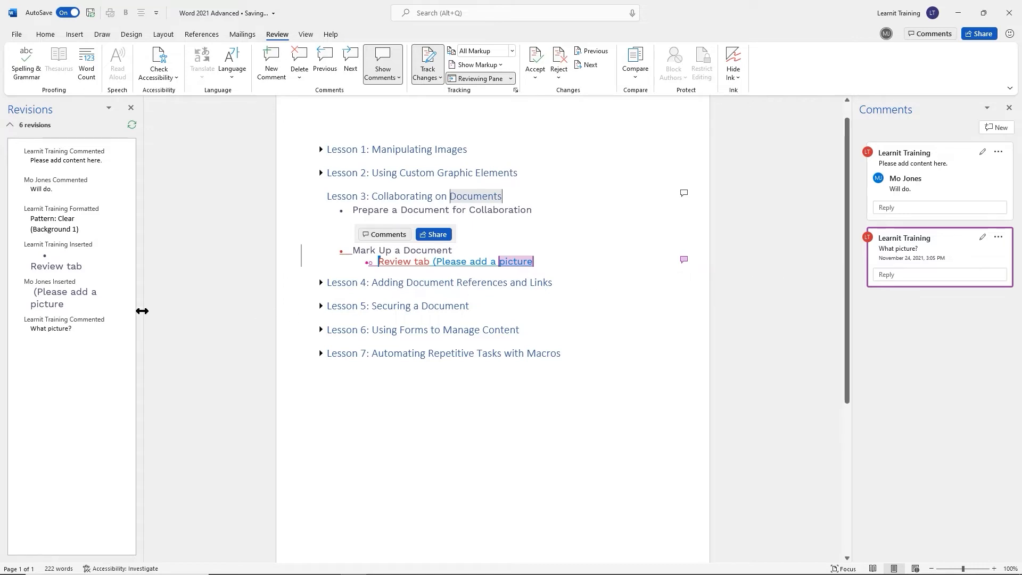
left_click_drag(23, 318, 72, 341)
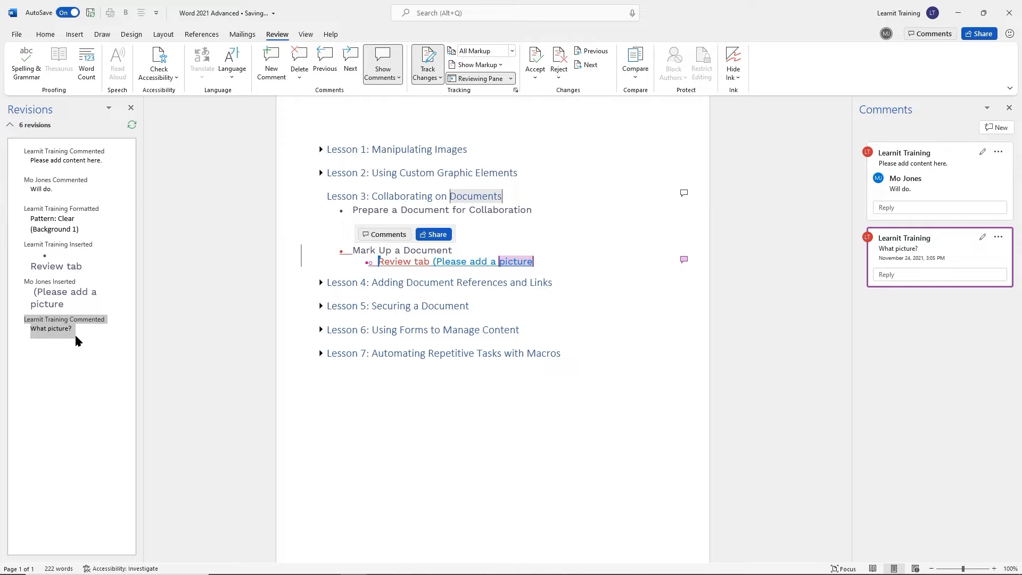
Add a new sub-bullet below "Review tab" and paste the copied picture of the Tracking group into it
left_click(547, 263)
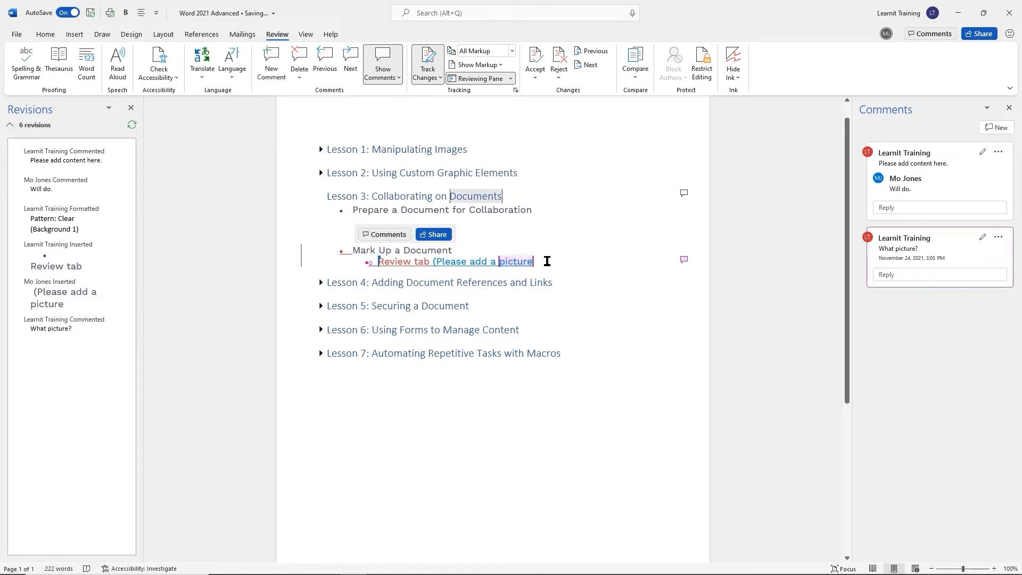
key("Return")
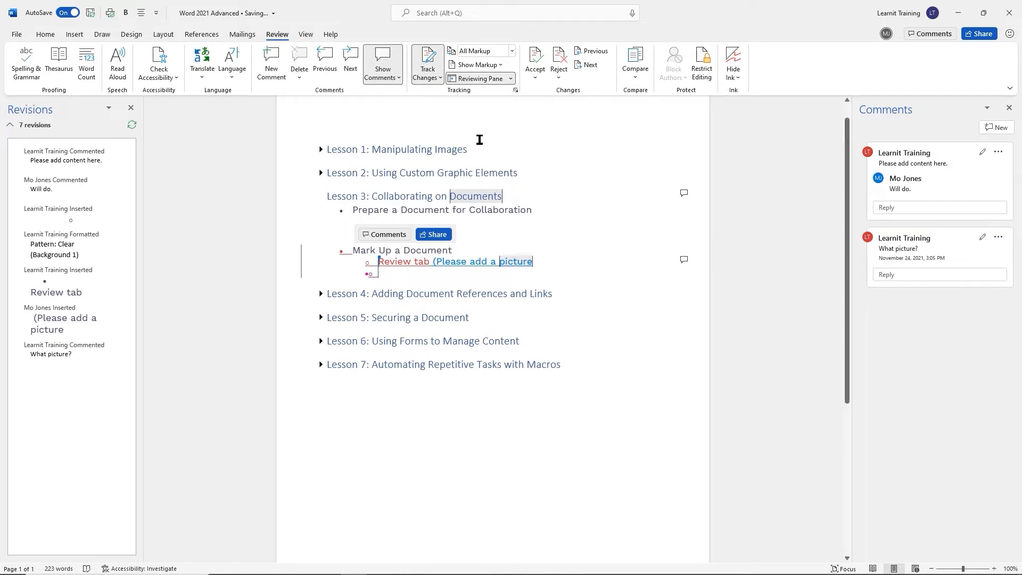
key("ctrl+v")
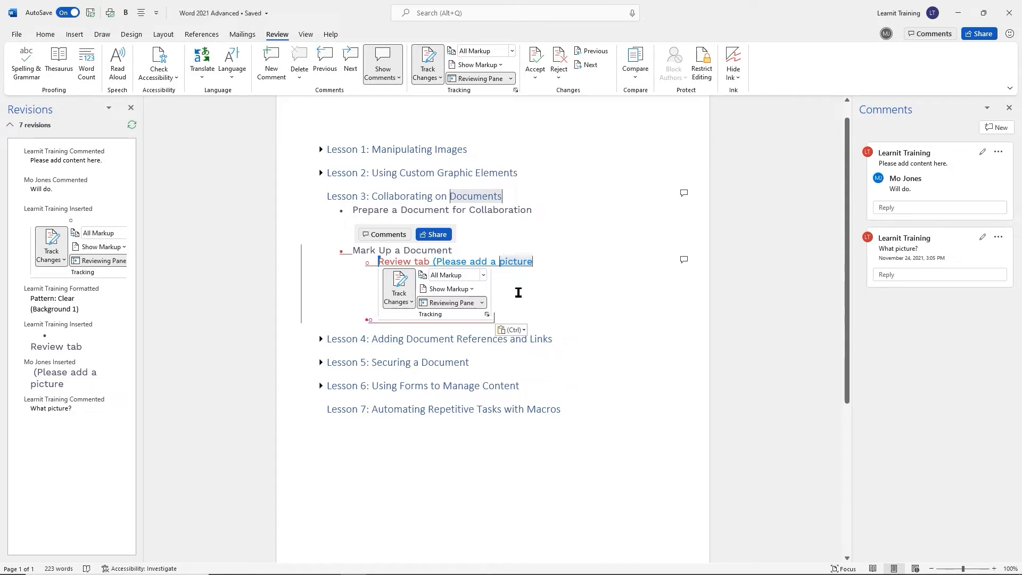
left_click(82, 249)
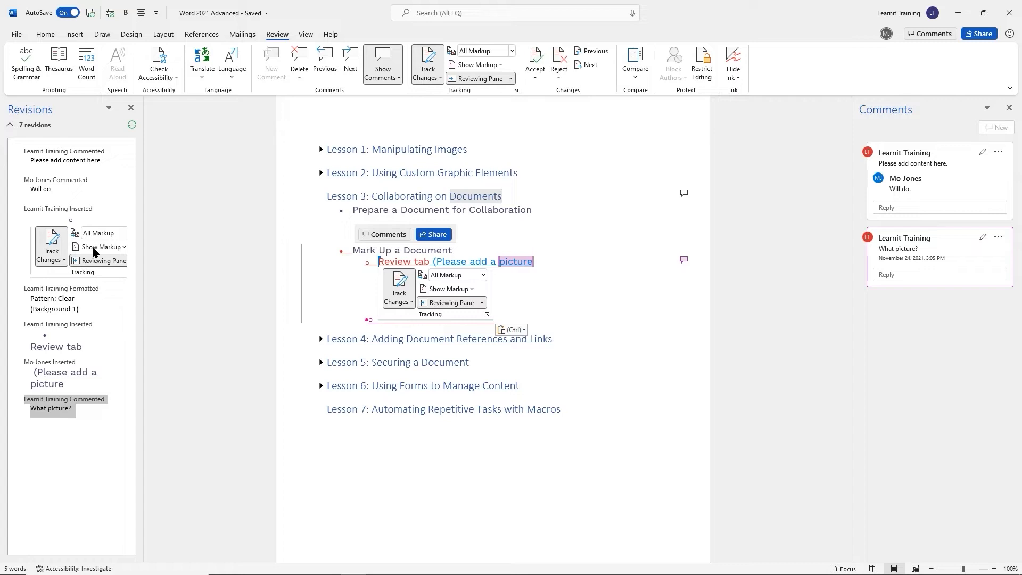
left_click(500, 66)
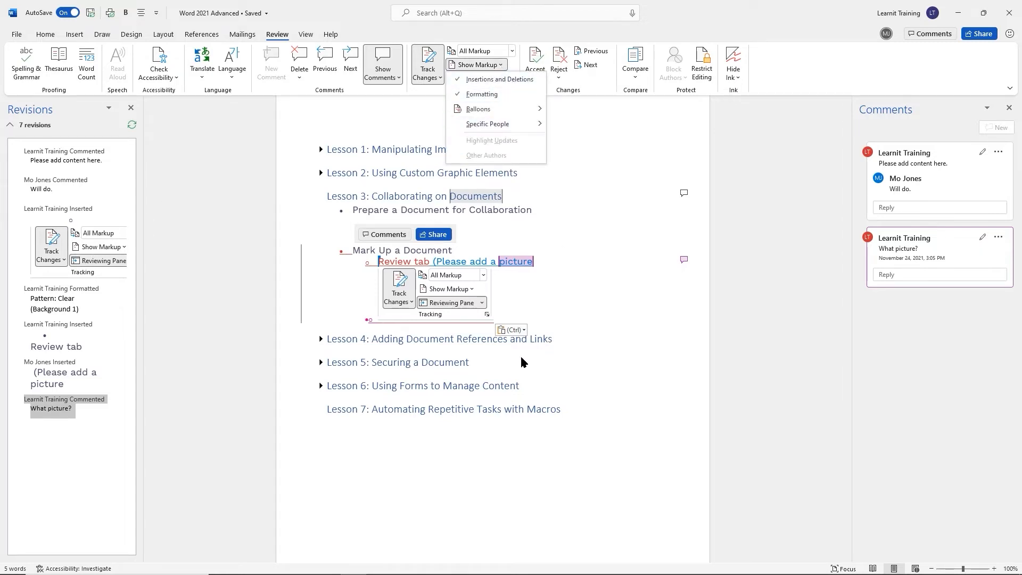
left_click(551, 322)
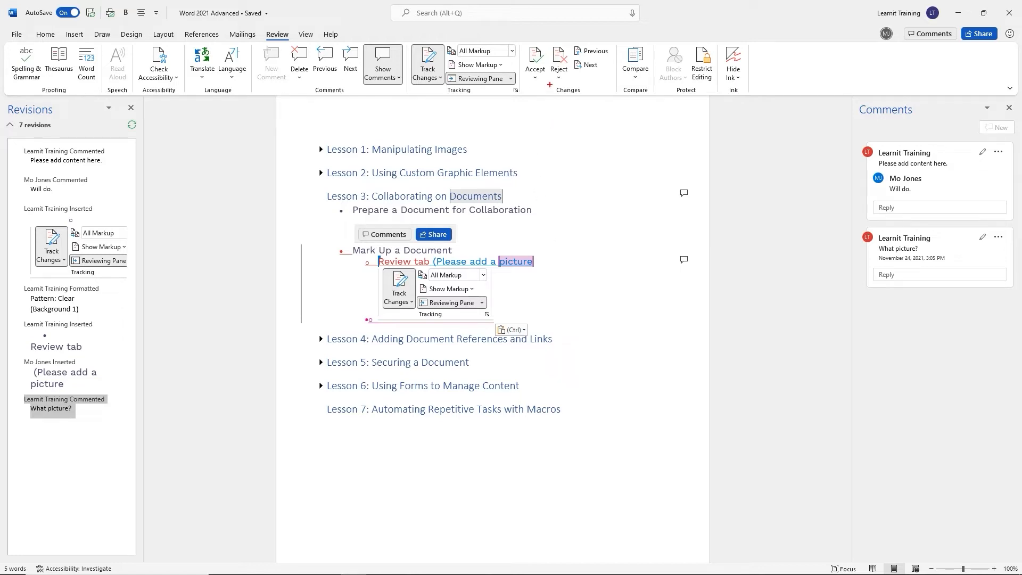
left_click_drag(550, 84, 591, 101)
left_click_drag(570, 41, 613, 75)
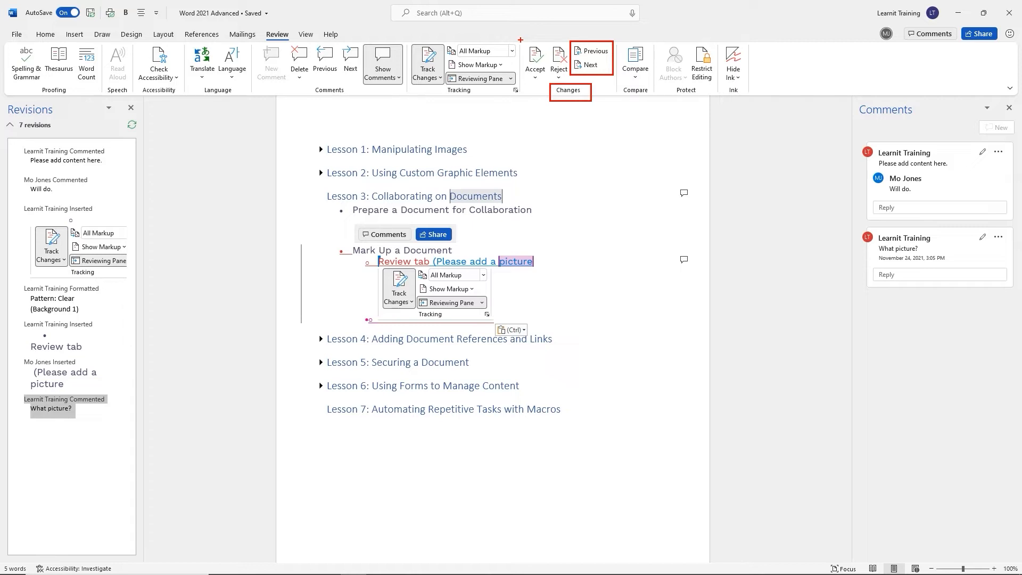
mouse_move(520, 40)
left_mouse_down()
mouse_move(553, 82)
mouse_move(565, 79)
left_mouse_up()
Step forward through the tracked changes under "Mark Up a Document", including the inserted texts and picture
left_click(525, 312)
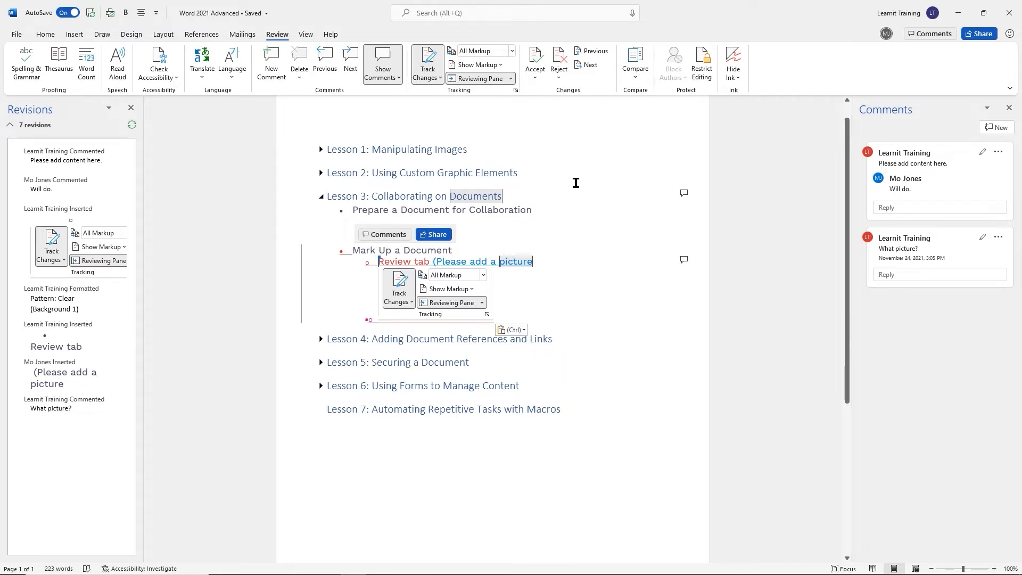
left_click(590, 66)
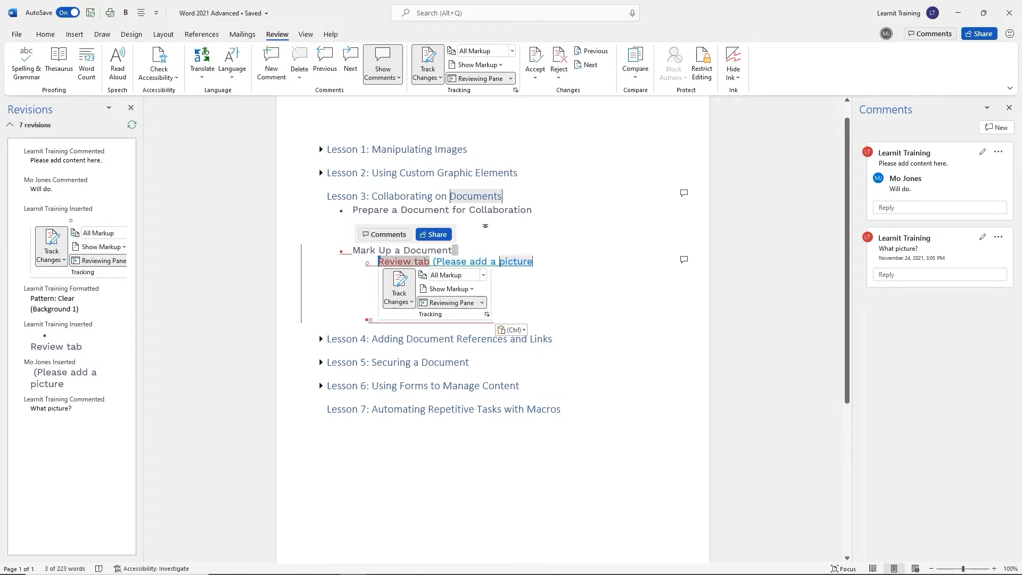
left_click(591, 65)
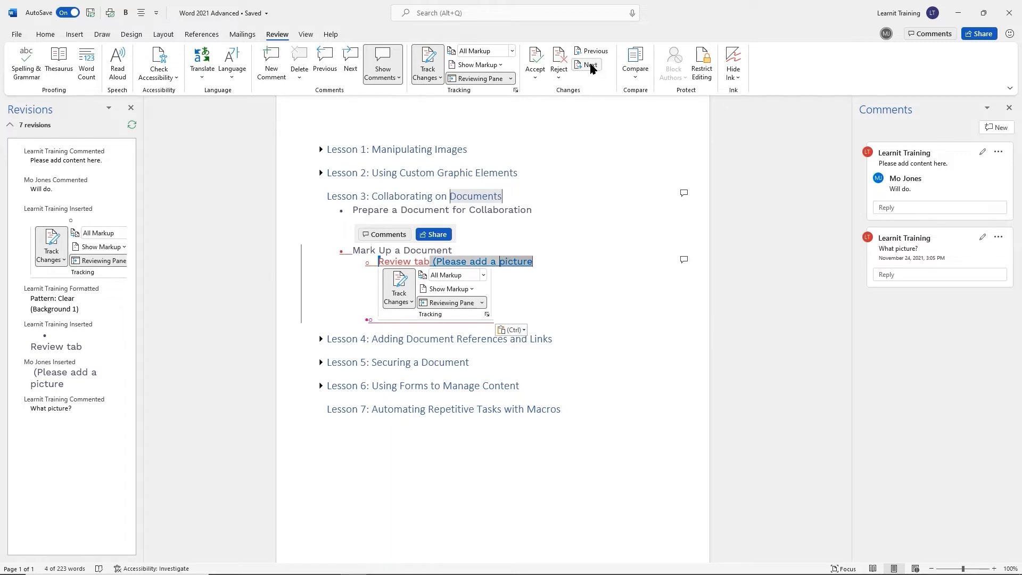
left_click(590, 65)
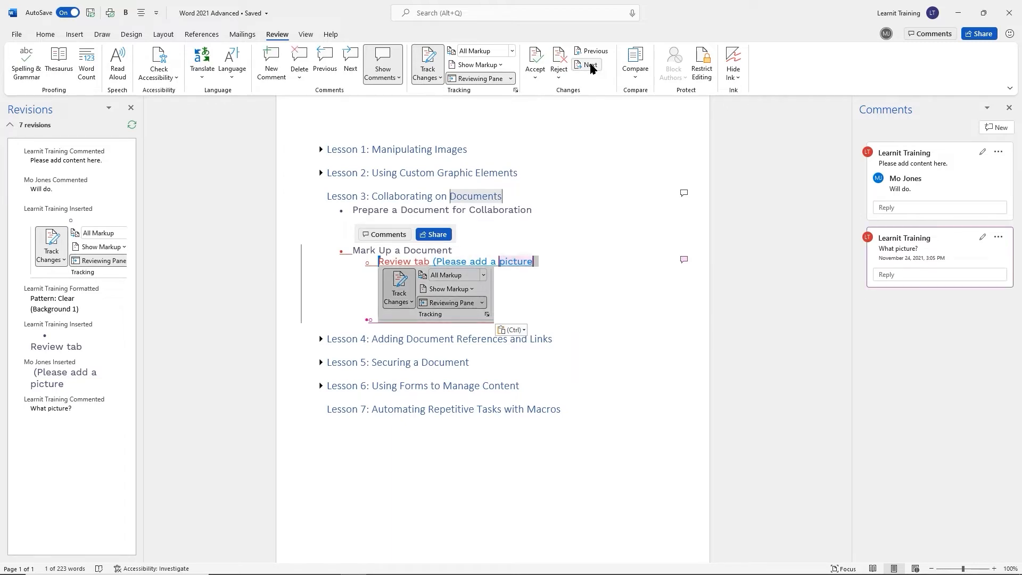
left_click(590, 65)
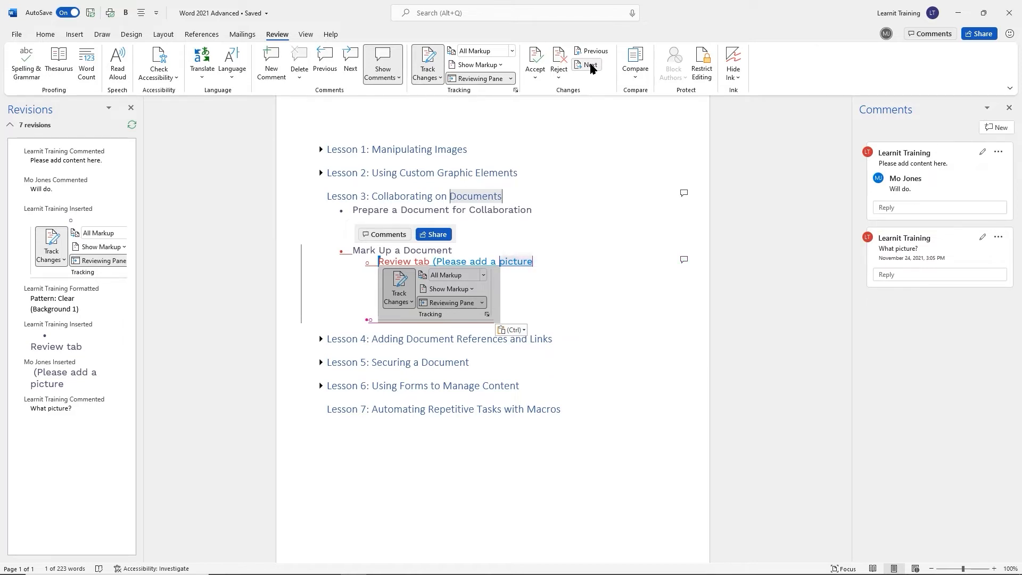
left_click(591, 65)
left_click(591, 66)
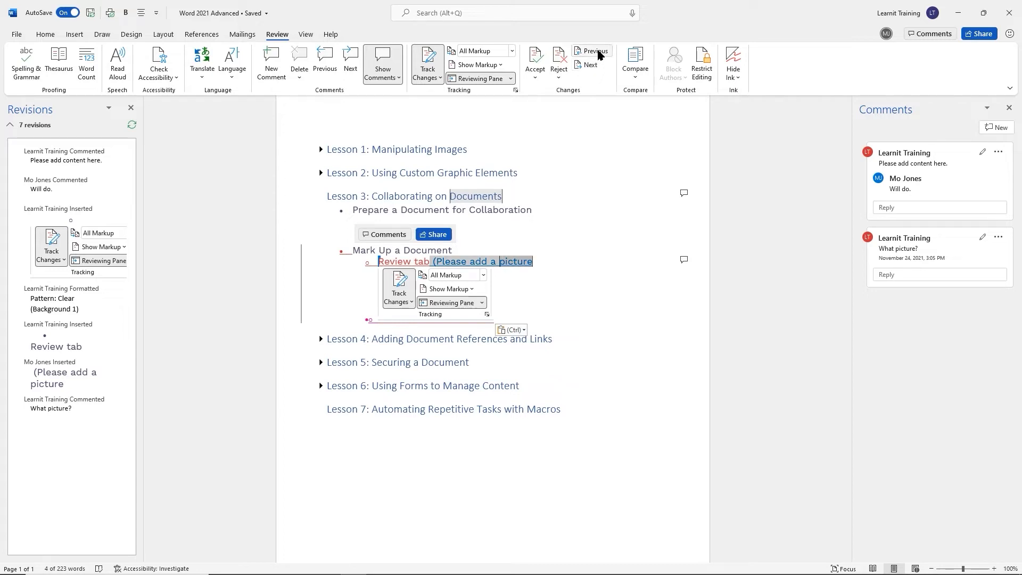
Go back to the tracked insertion "Review tab" and accept it
left_click(596, 52)
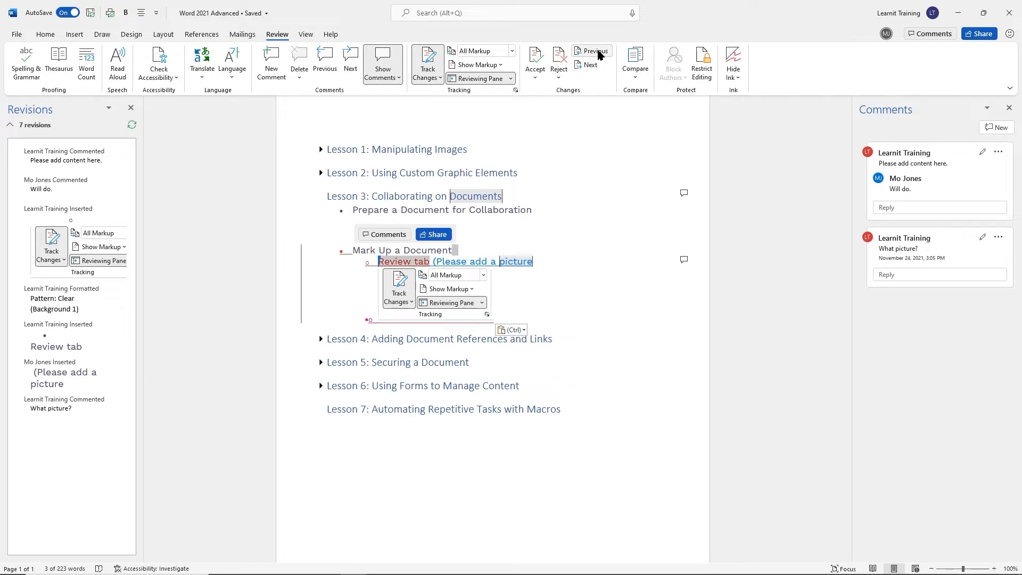
left_click(600, 56)
left_click(599, 55)
left_click(600, 55)
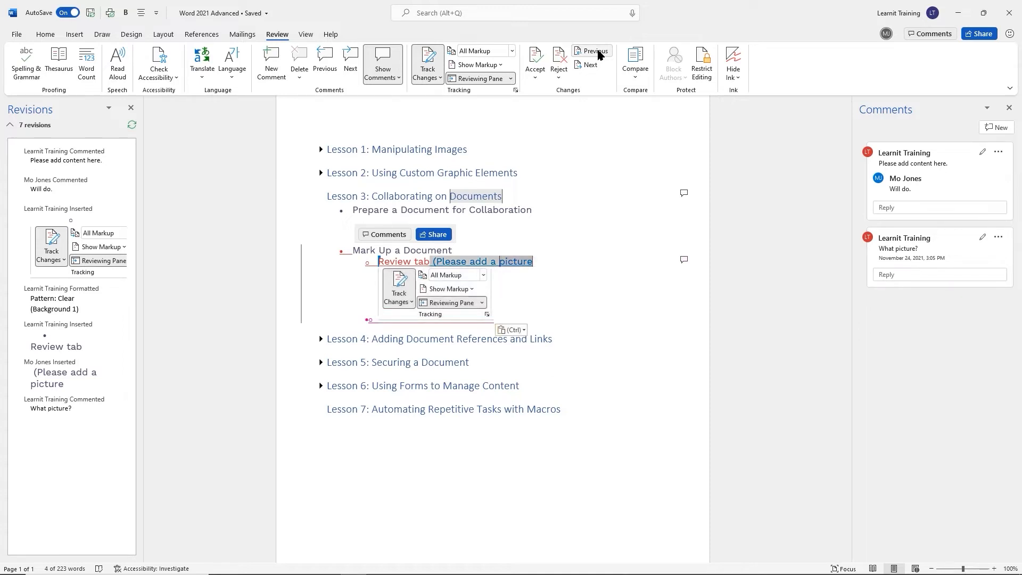
left_click(599, 54)
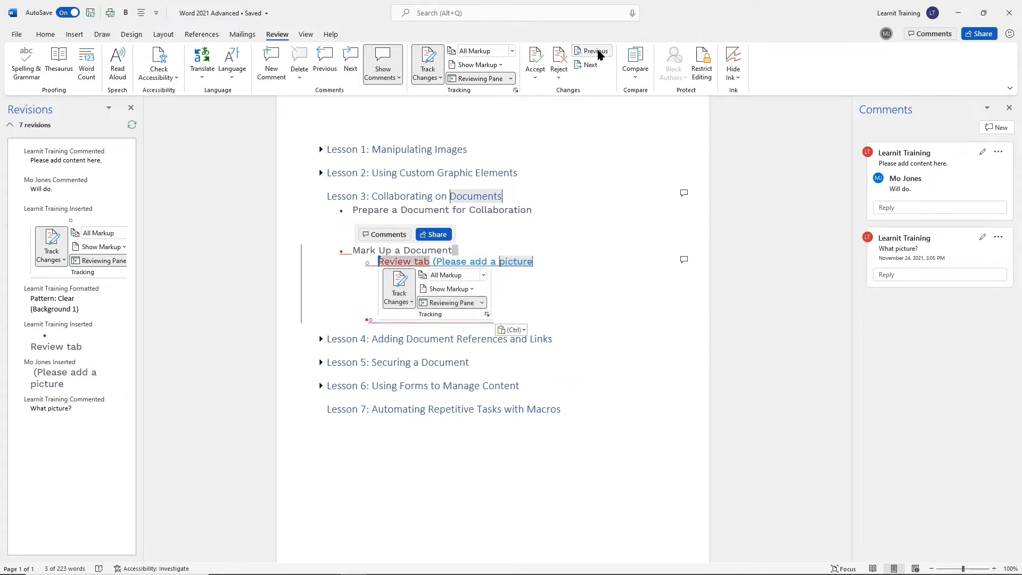
left_click(537, 61)
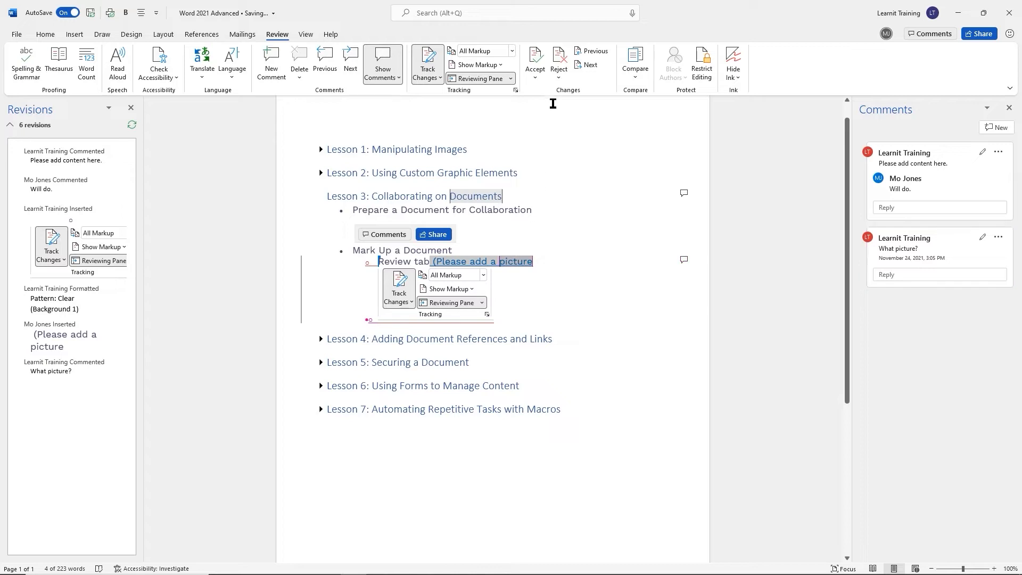
Reject the tracked insertion "(Please add a picture" following "Review tab"
left_click(560, 64)
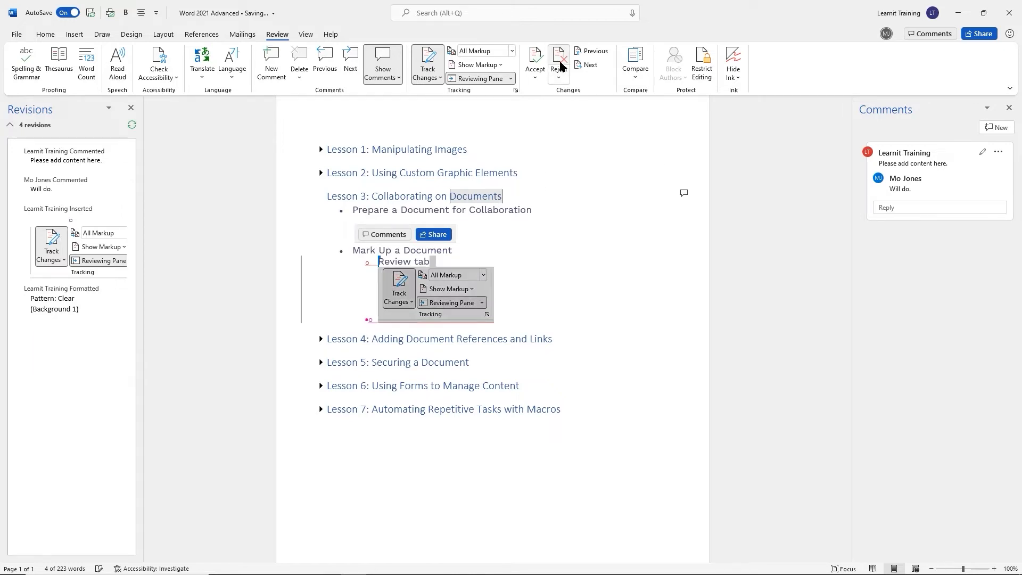
left_click(447, 261)
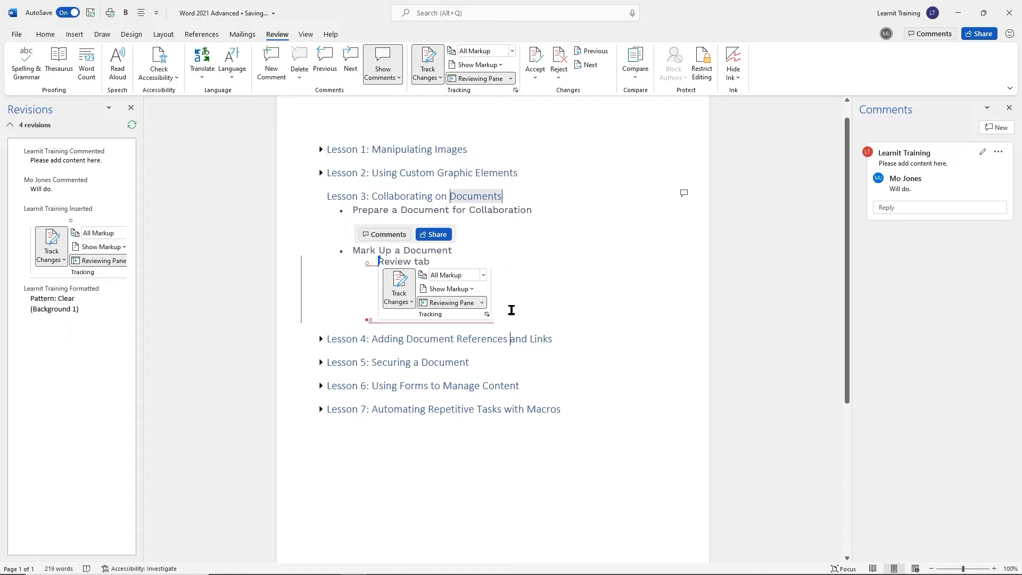
Review the options for accepting and rejecting tracked changes, and step back and forward between the remaining changes
left_click(536, 77)
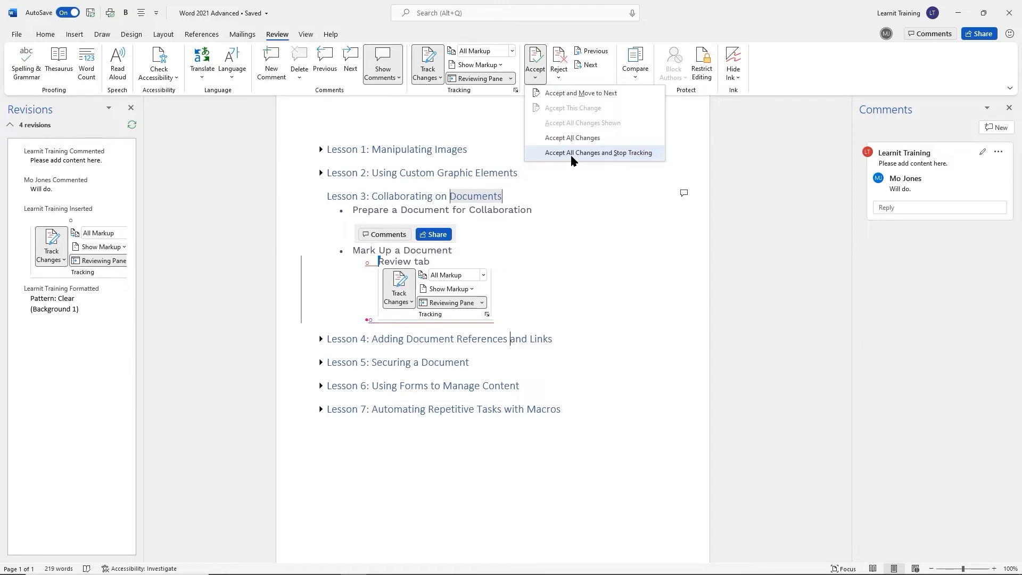
left_click(559, 78)
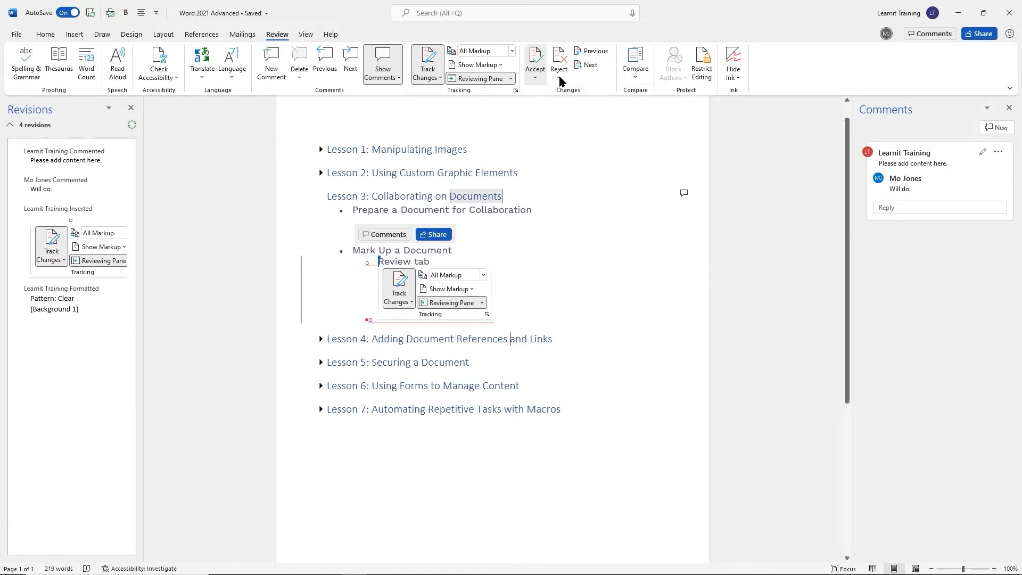
left_click(560, 79)
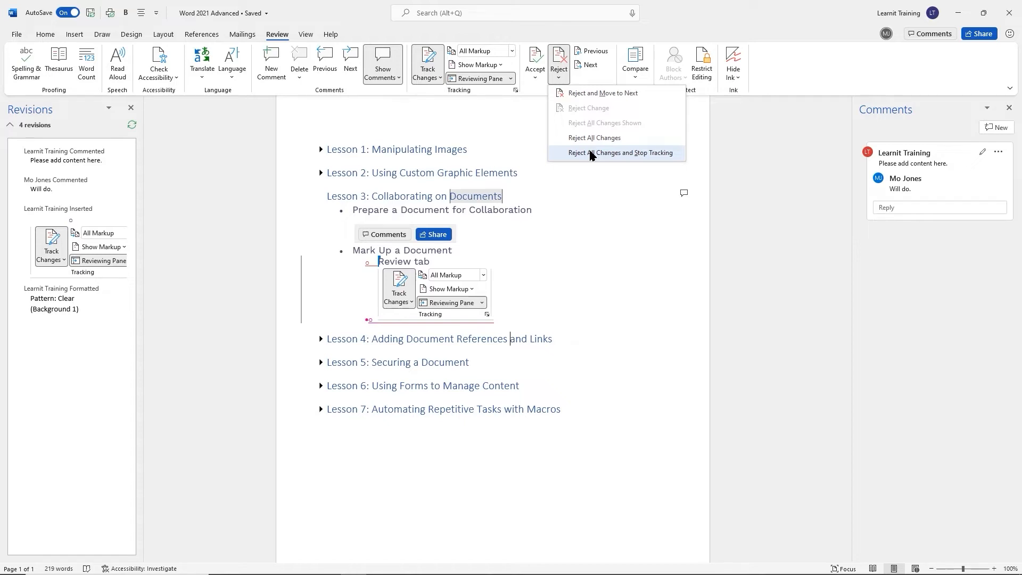
left_click(600, 79)
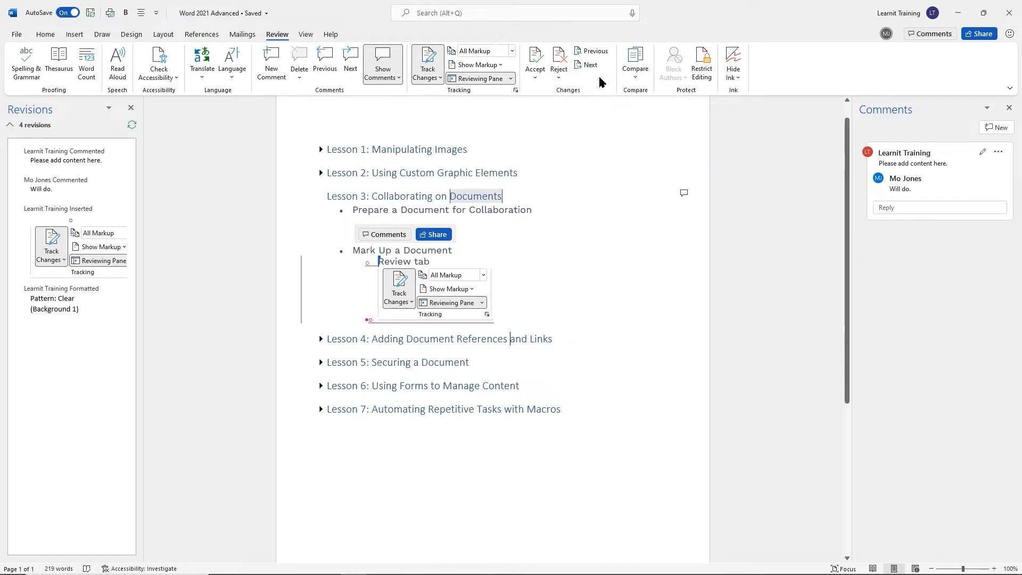
left_click(595, 52)
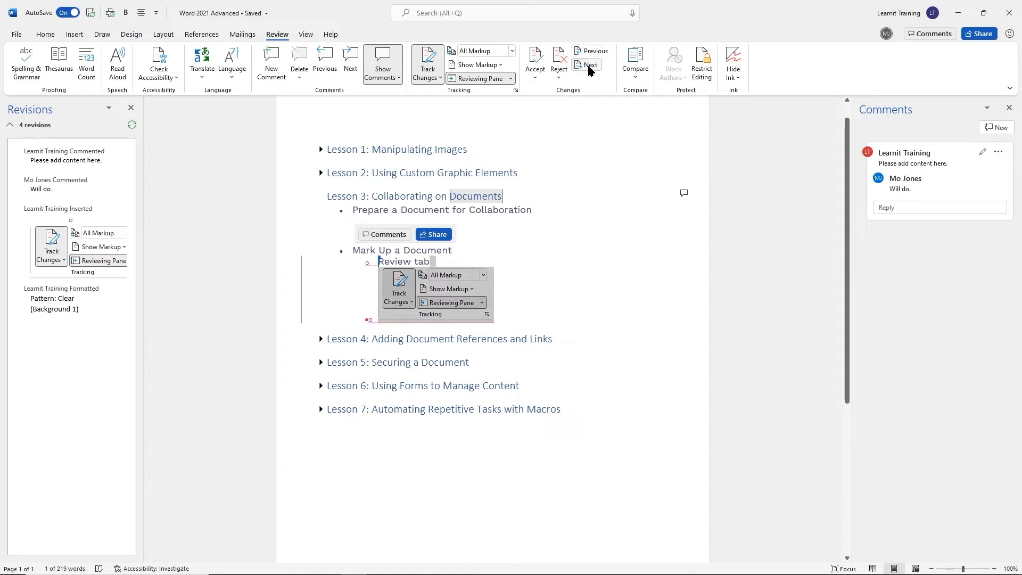
left_click(589, 68)
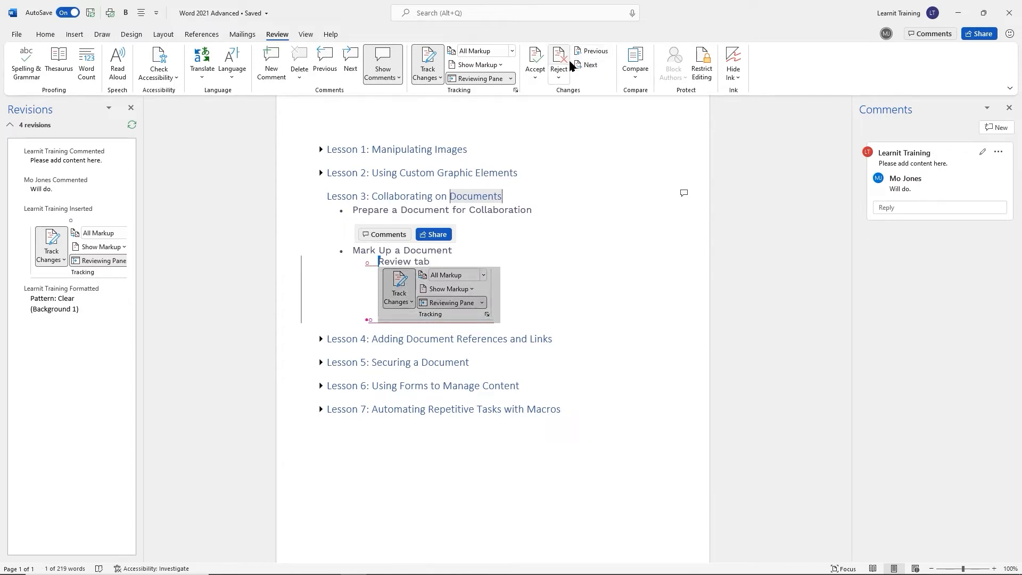
Add the bullets "Review Markups" and "Merge Changes from Other Documents" below "Mark Up a Document" in Lesson 3
left_click(513, 195)
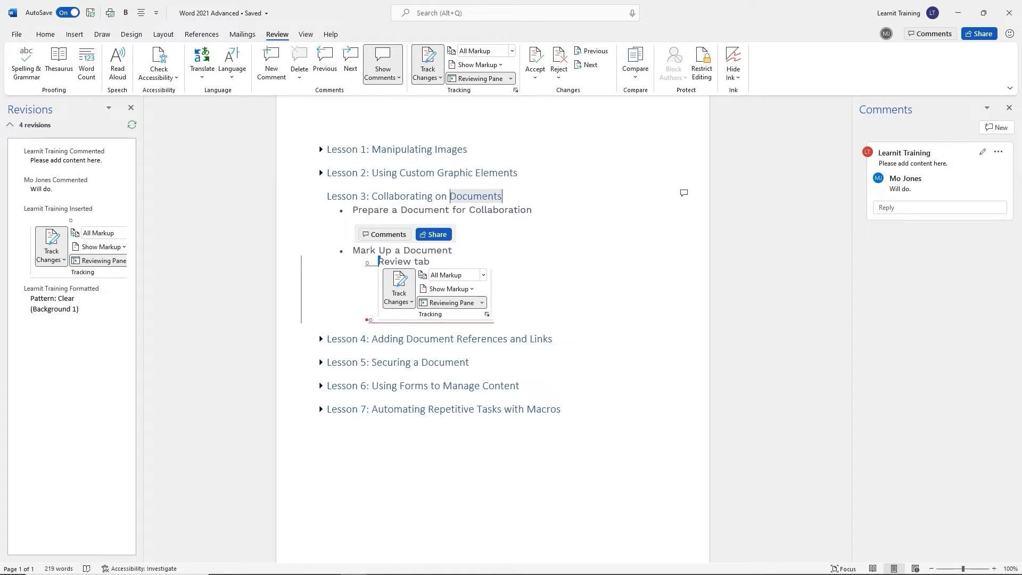
type("Review Markups Merge Changes from Other Documents")
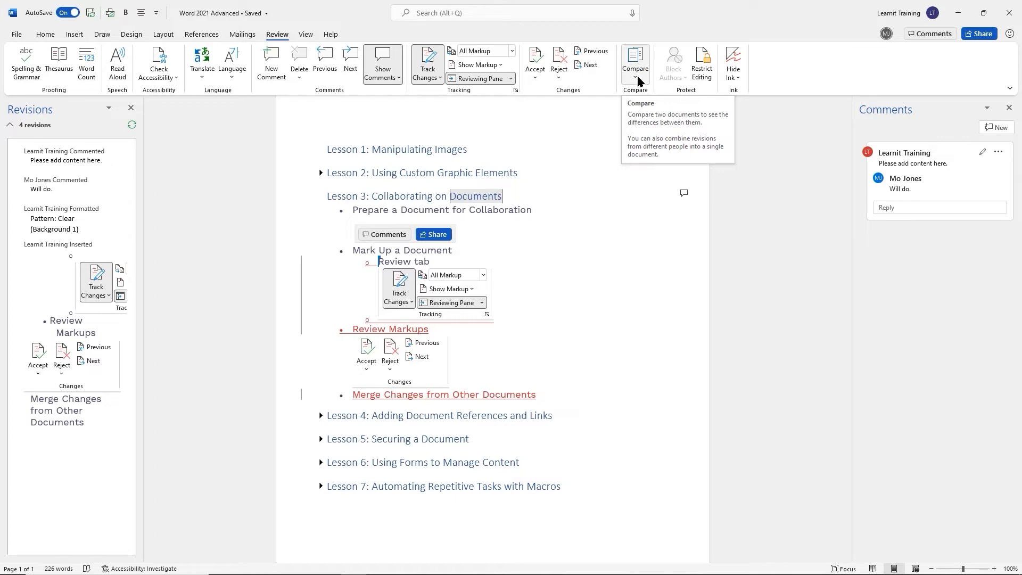
Open the Compare Documents dialog and look through the files offered as the original document
left_click(636, 82)
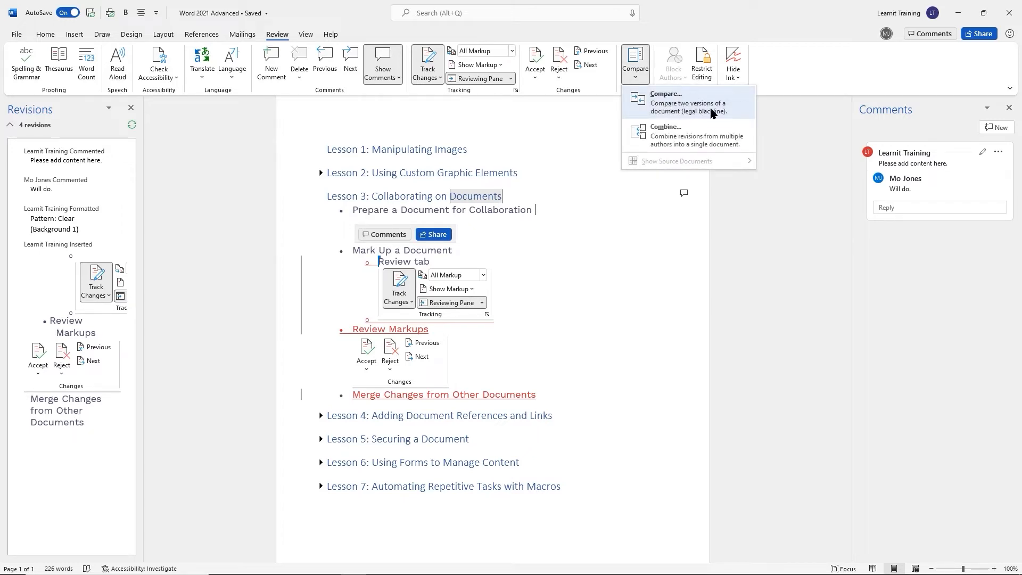
left_click(668, 103)
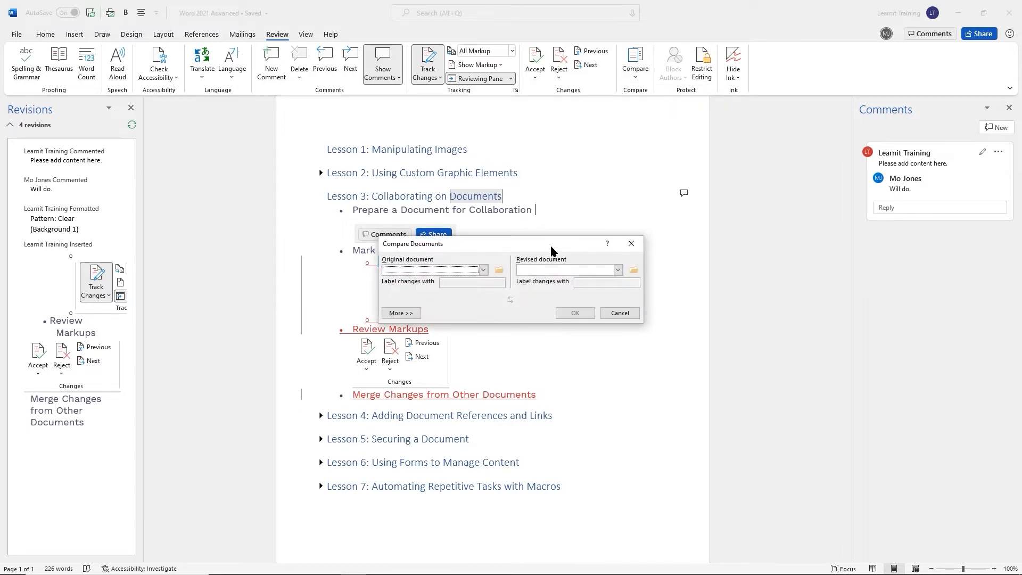
left_click_drag(551, 246, 739, 221)
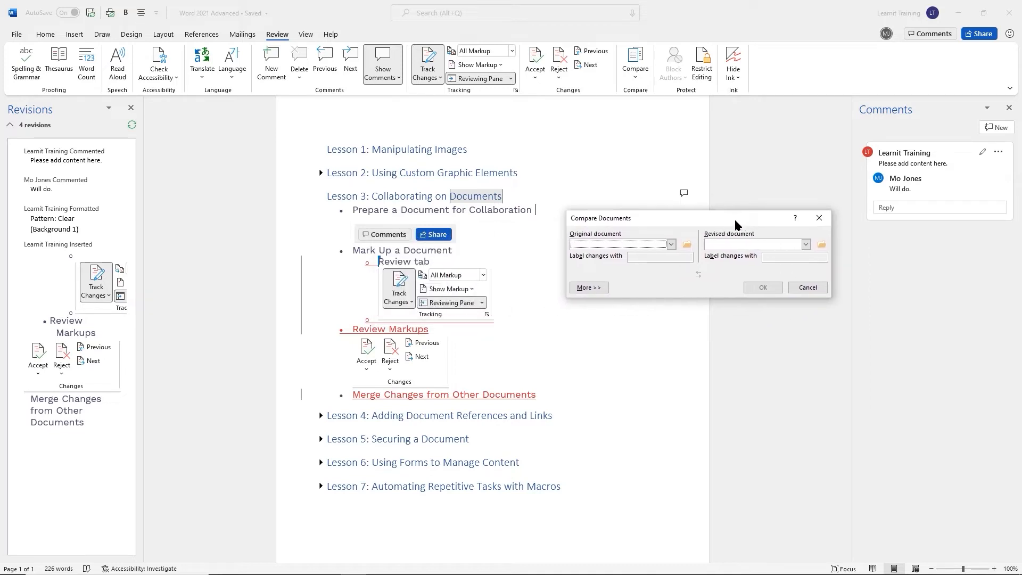
left_click(671, 245)
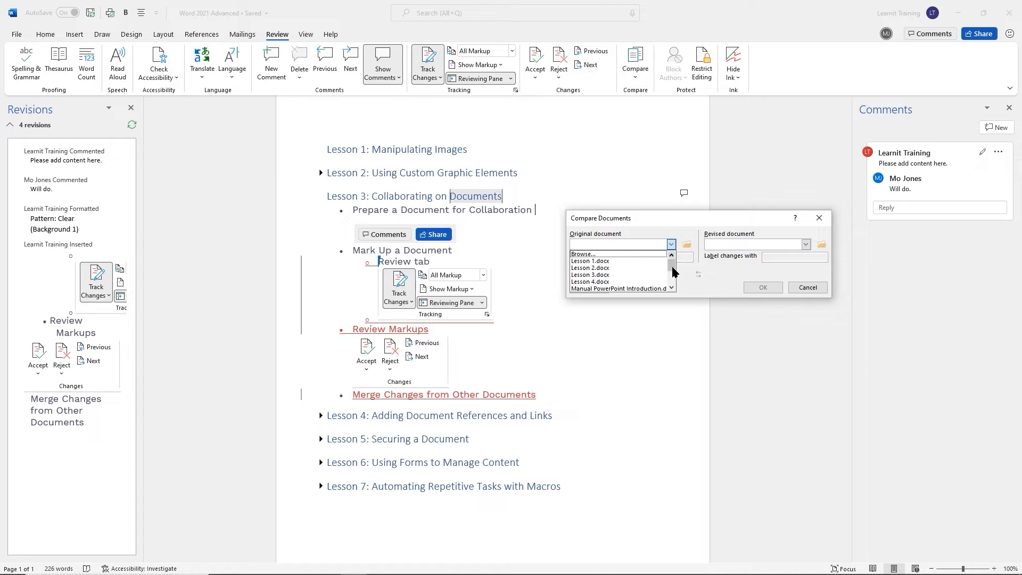
left_click(684, 224)
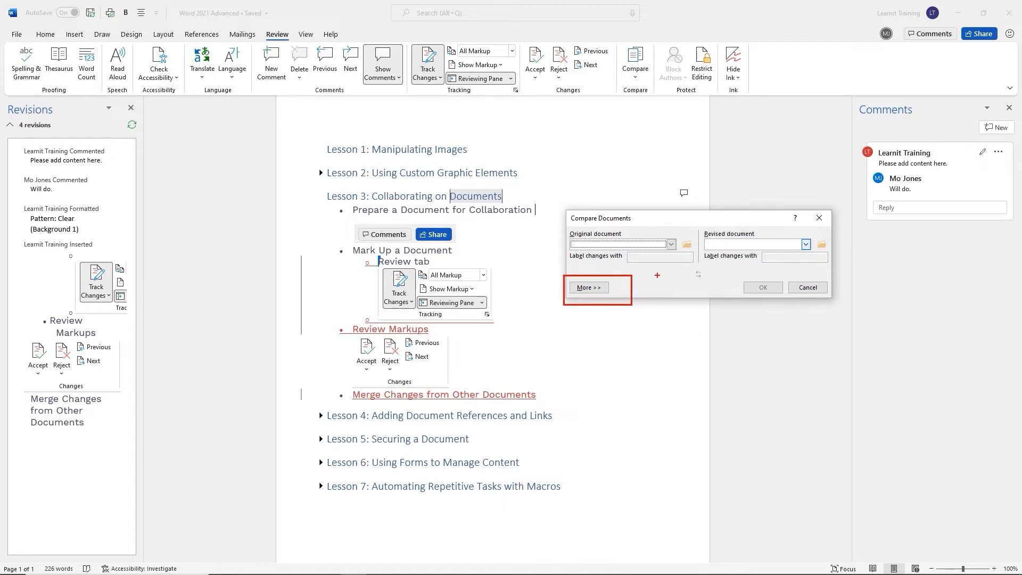
Expand the Compare Documents dialog to examine its comparison settings, such as Moves, Tables and Textboxes, and close it
left_click(602, 288)
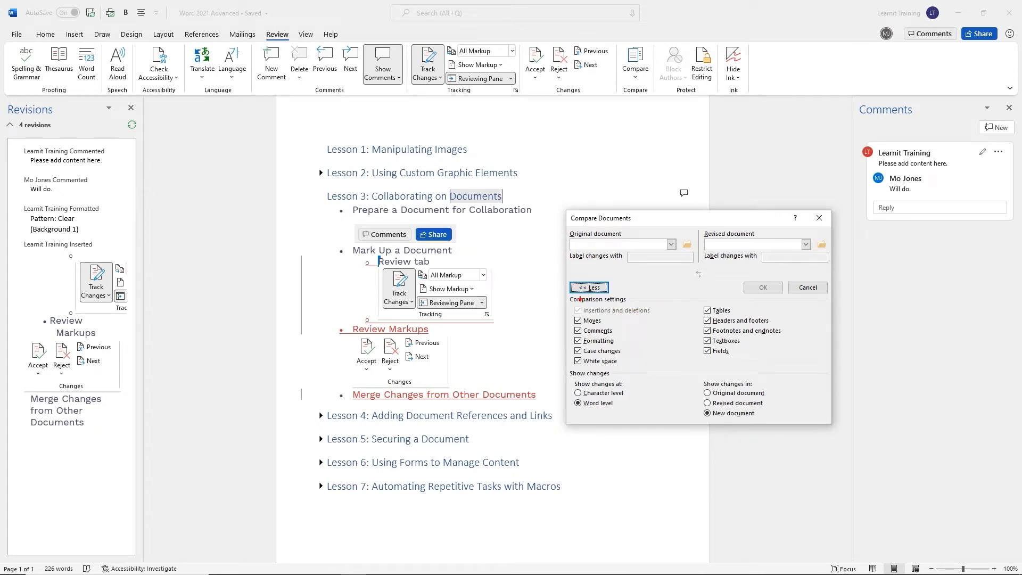
left_click_drag(566, 293, 639, 308)
left_click_drag(567, 315, 615, 325)
left_click_drag(696, 302, 751, 317)
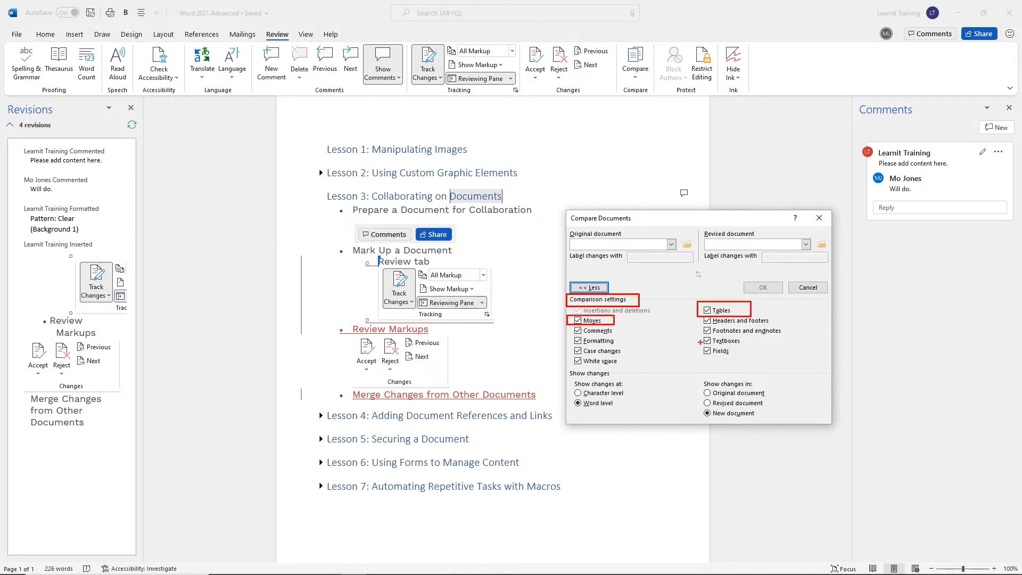
left_click_drag(697, 335, 755, 346)
mouse_move(568, 294)
left_mouse_down()
mouse_move(672, 357)
mouse_move(761, 373)
mouse_move(810, 367)
left_mouse_up()
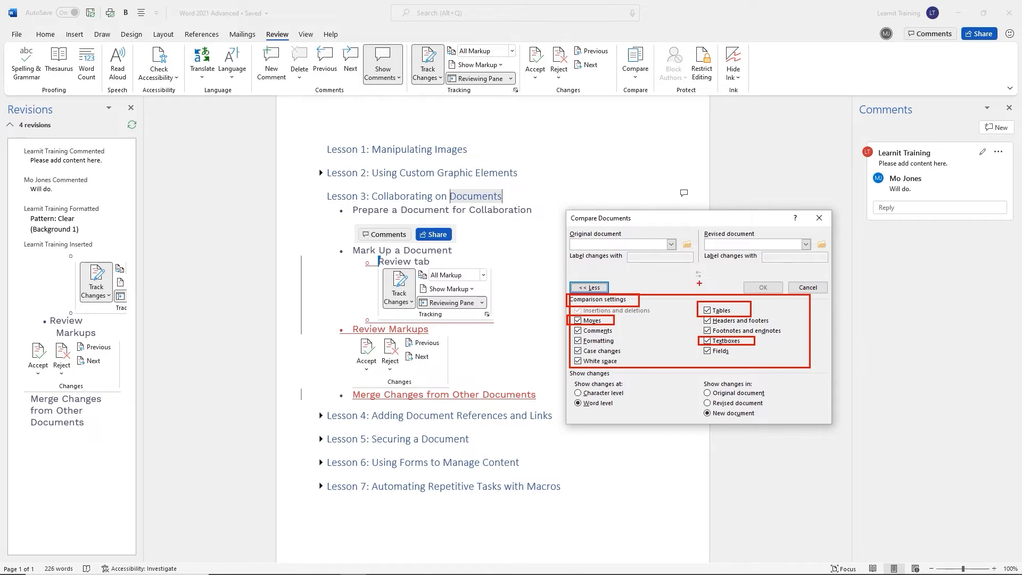
left_click(818, 218)
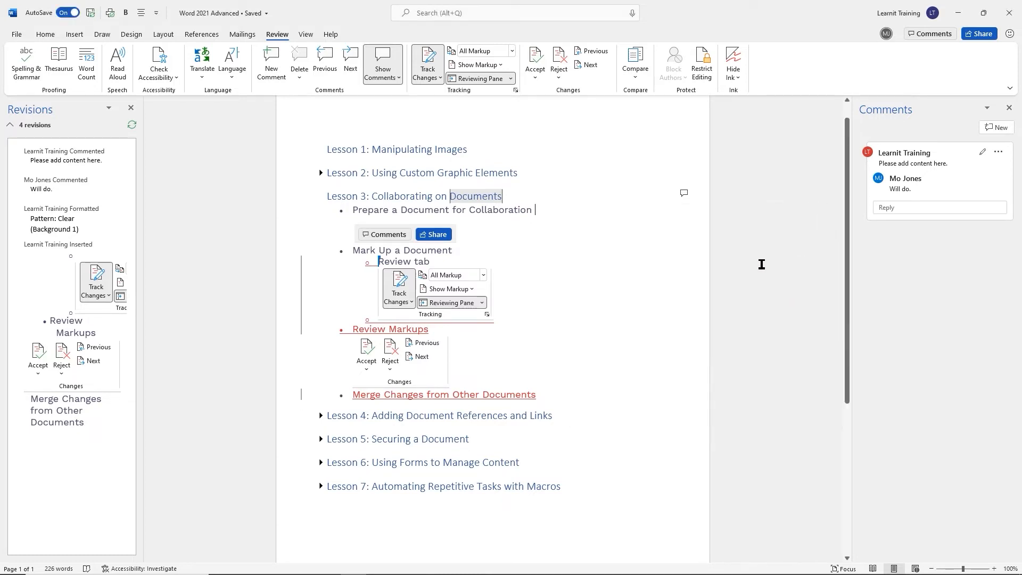
Open the Combine Documents dialog and look at the choices for the original and revised documents
left_click(640, 83)
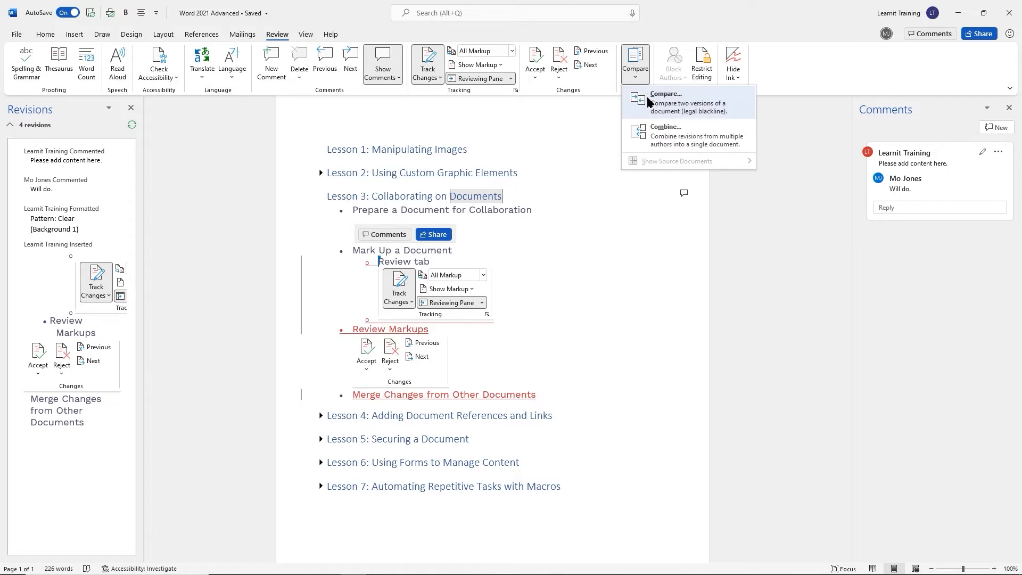
left_click(674, 137)
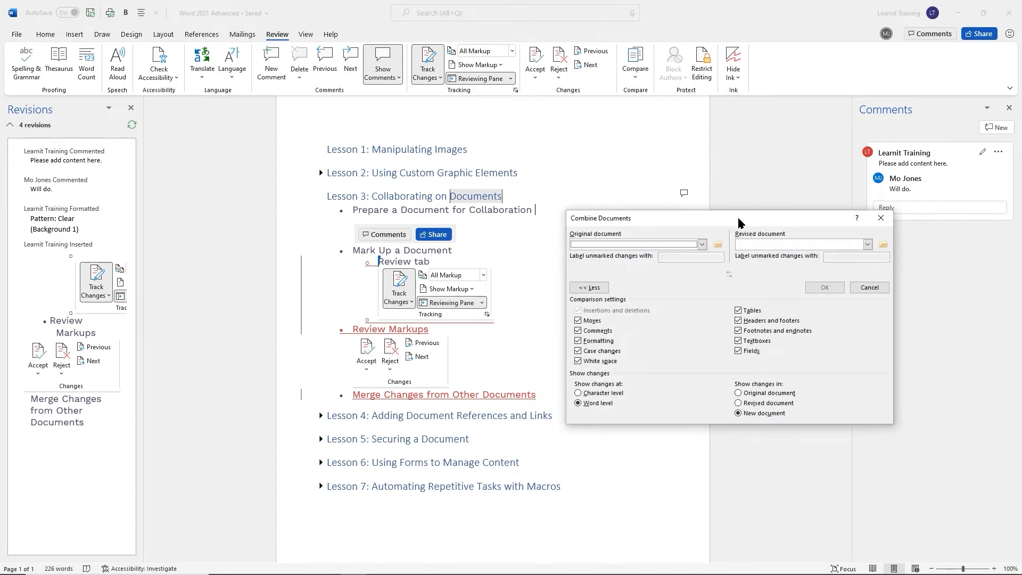
left_click_drag(738, 221, 692, 209)
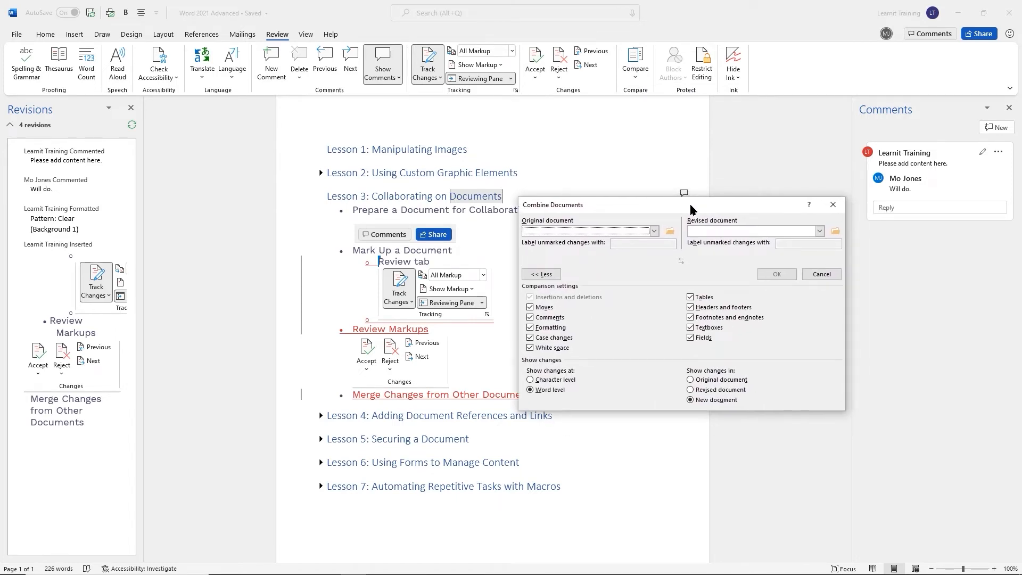
left_click(654, 232)
left_click(654, 232)
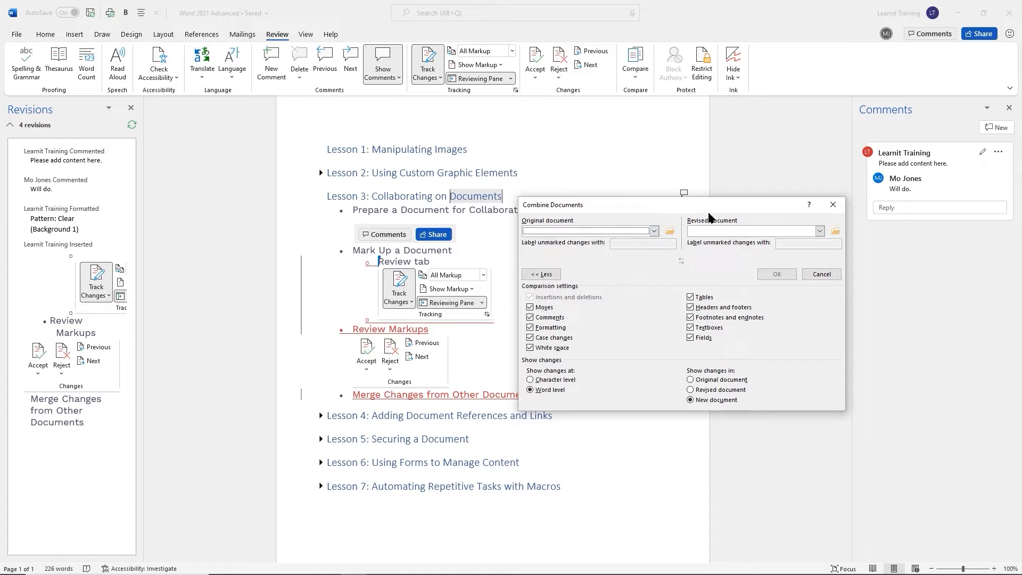
left_click(820, 231)
left_click(670, 212)
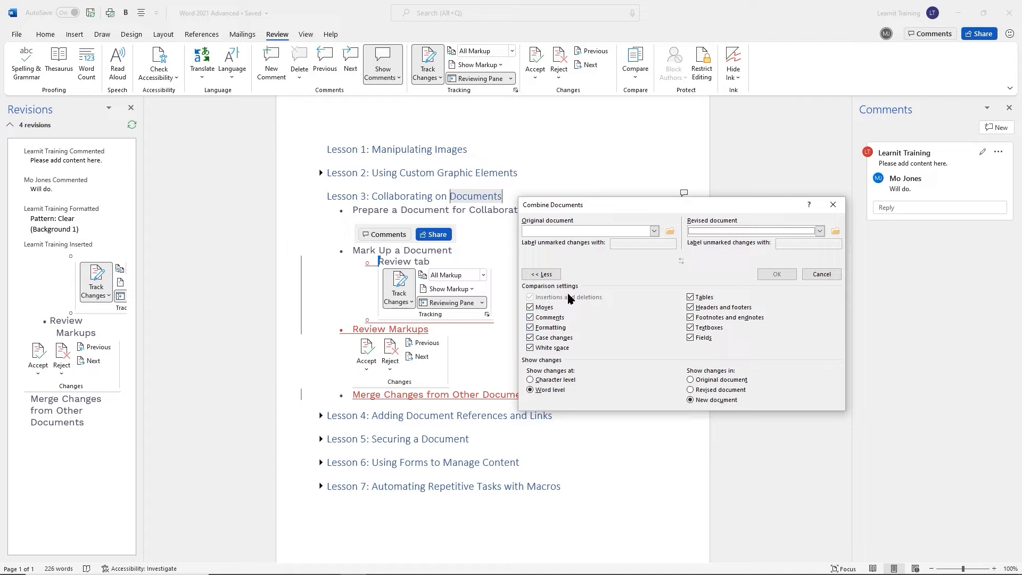
Clear the Tables, Headers and footers, Footnotes and endnotes, Textboxes and Fields comparison settings, and cancel combining the documents
left_click(690, 298)
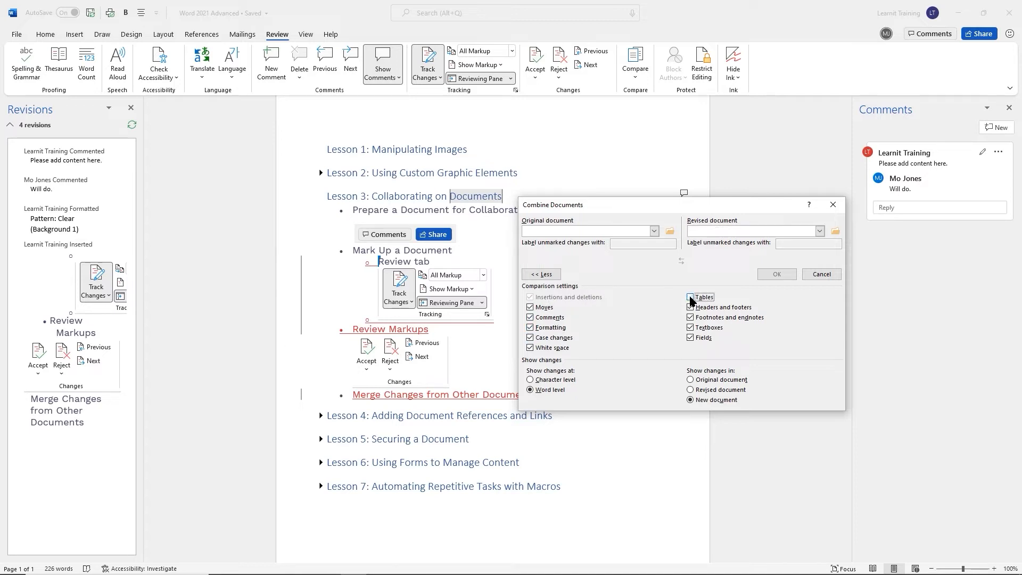
left_click(691, 307)
left_click(691, 317)
left_click(690, 327)
left_click(690, 338)
left_click(822, 275)
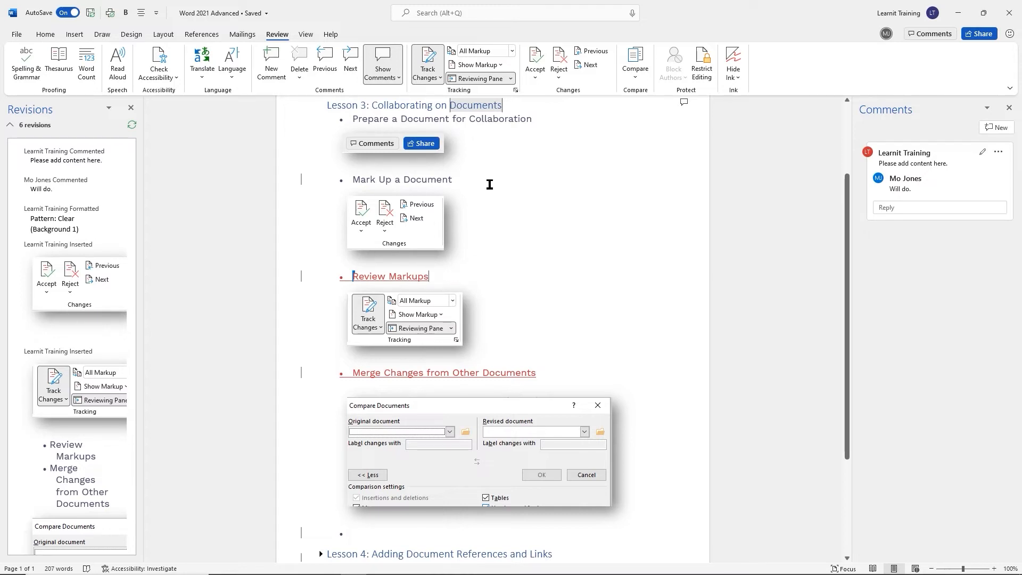
Turn off change tracking and set the document's markup display to No Markup
left_click(431, 65)
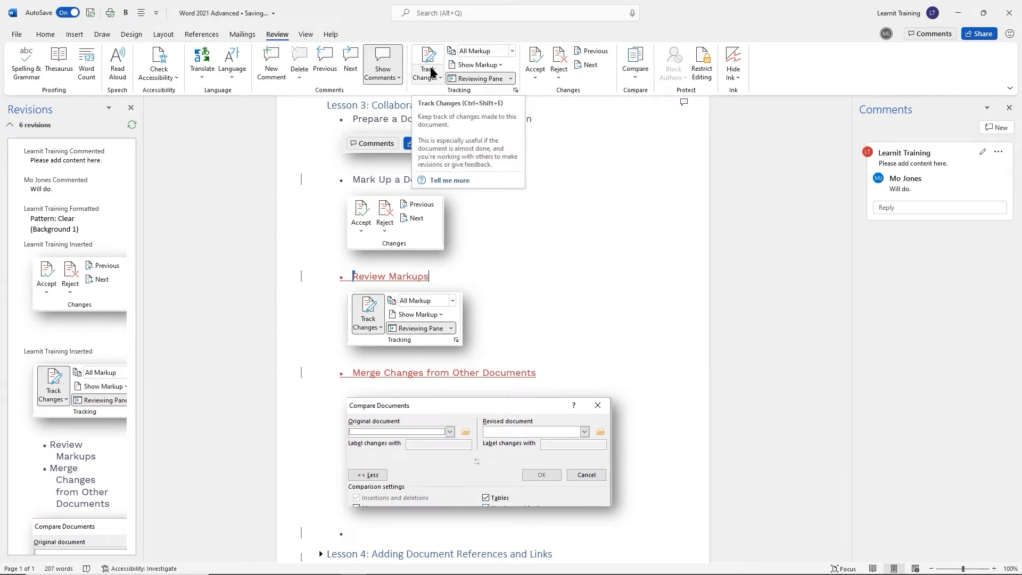
left_click(512, 51)
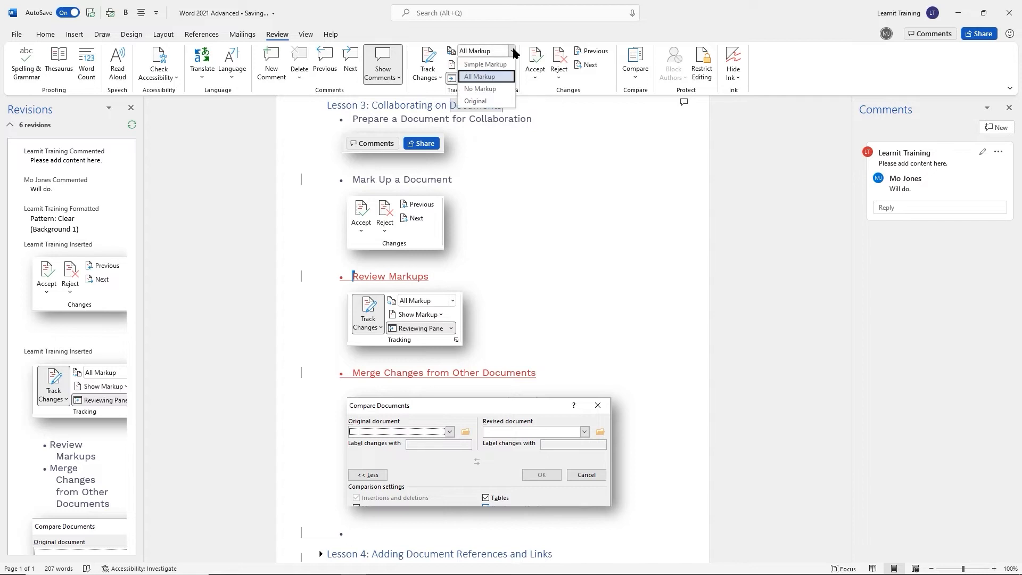
left_click(483, 90)
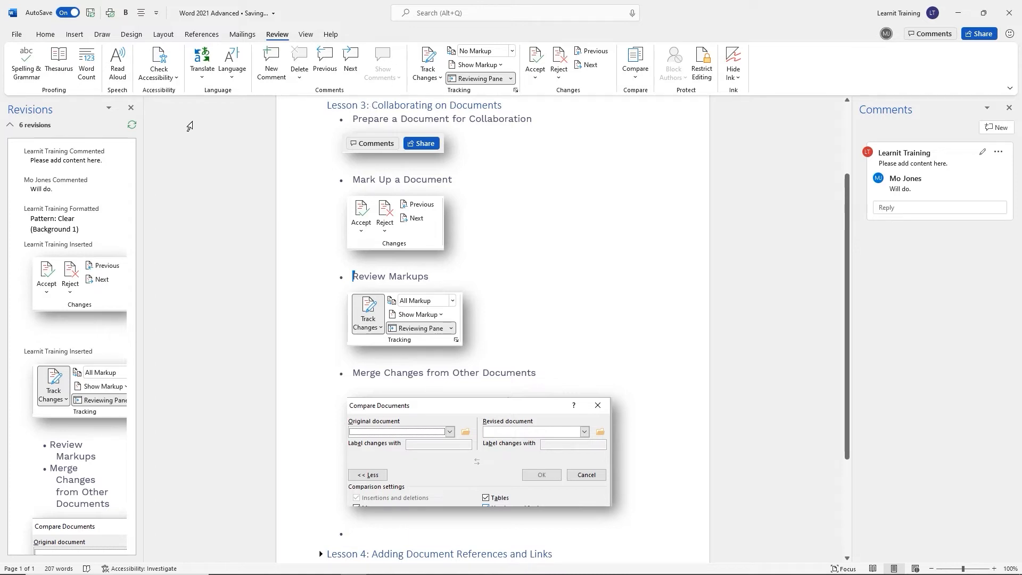
Close the Revisions pane and expand the heading "Lesson 4: Adding Document References and Links"
left_click(130, 107)
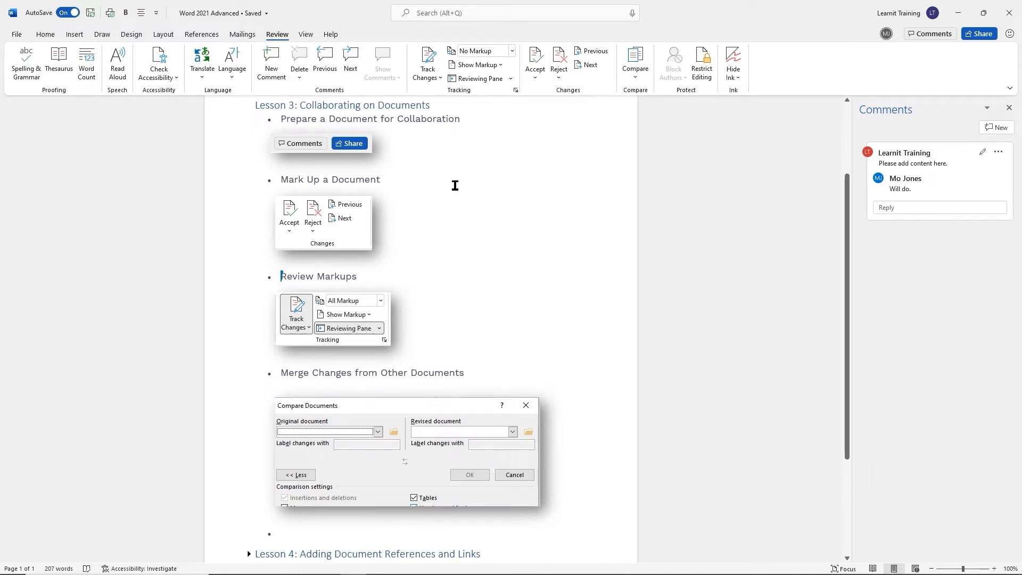
scroll(456, 186, "down", 1)
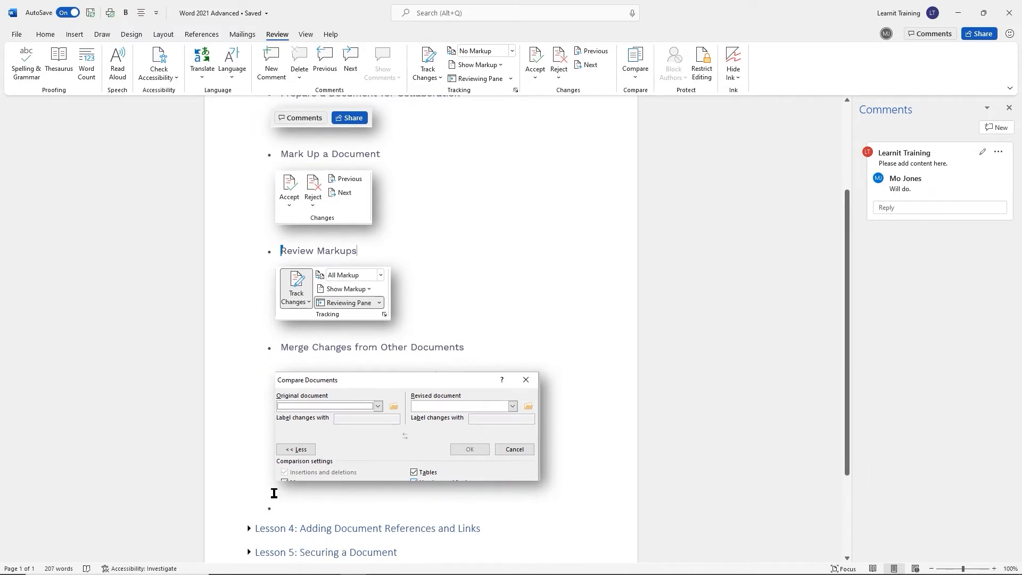
left_click(249, 529)
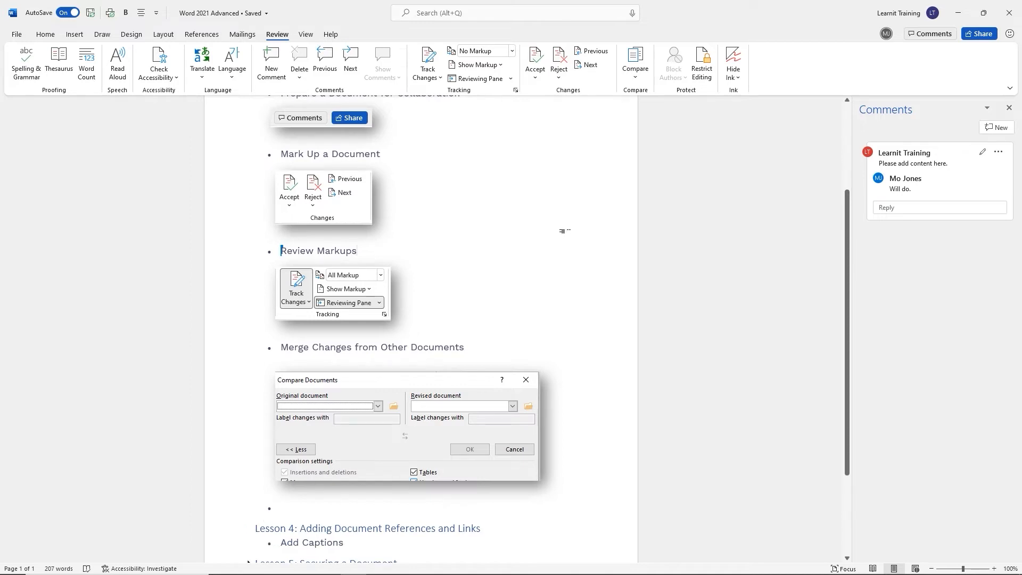
scroll(564, 227, "down", 1)
left_click(570, 220)
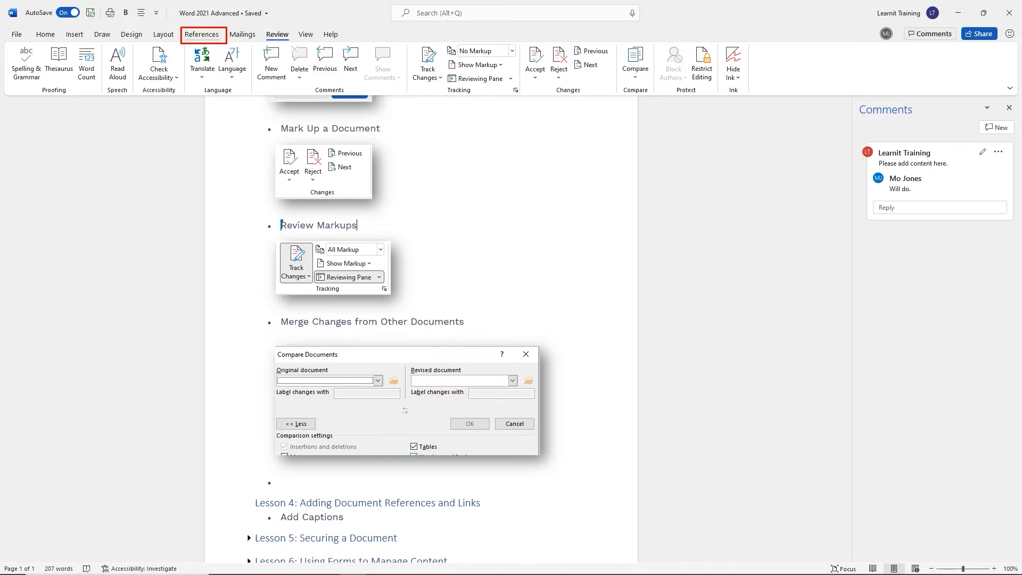
Look over the captioning commands and select the Lesson 3 pictures one after another
left_click(207, 34)
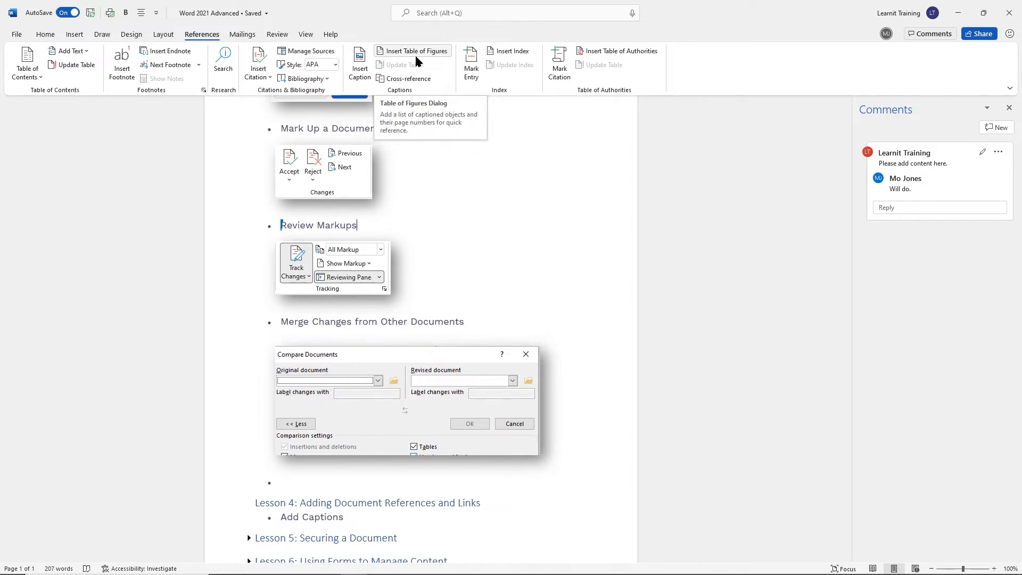
scroll(472, 202, "up", 2)
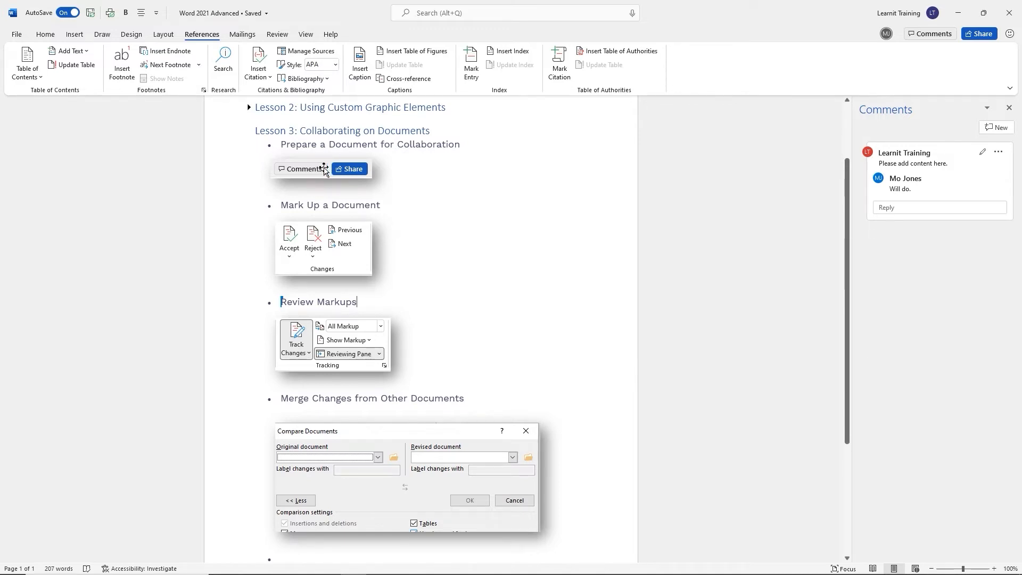
left_click(325, 170)
left_click(344, 246)
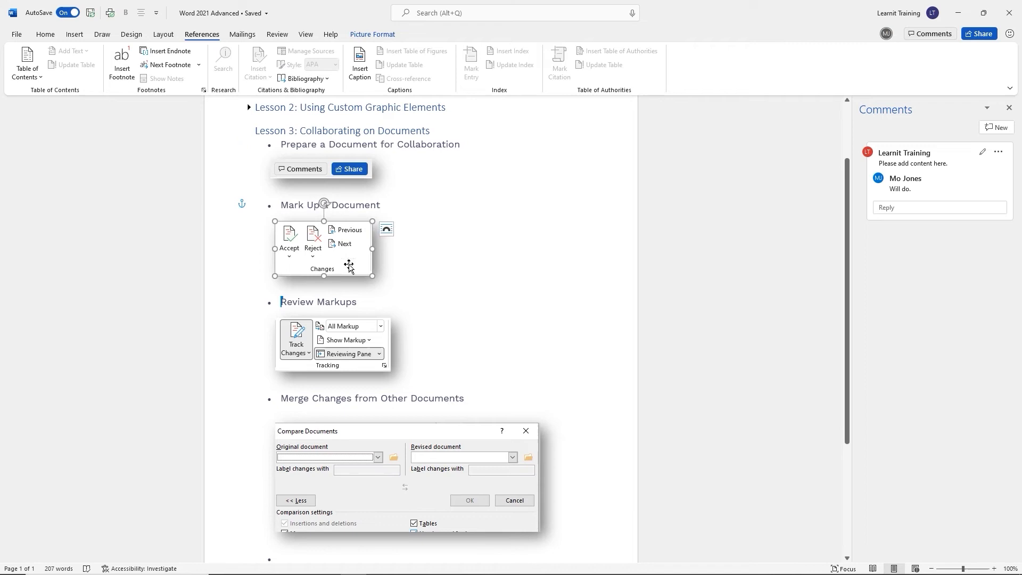
left_click(361, 345)
left_click(390, 458)
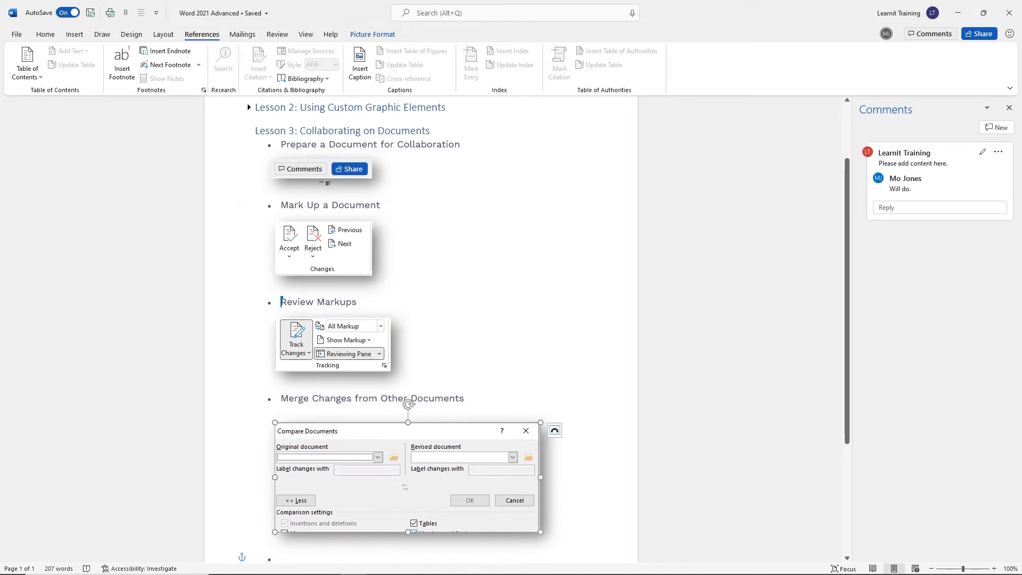
left_click(311, 169, "shift")
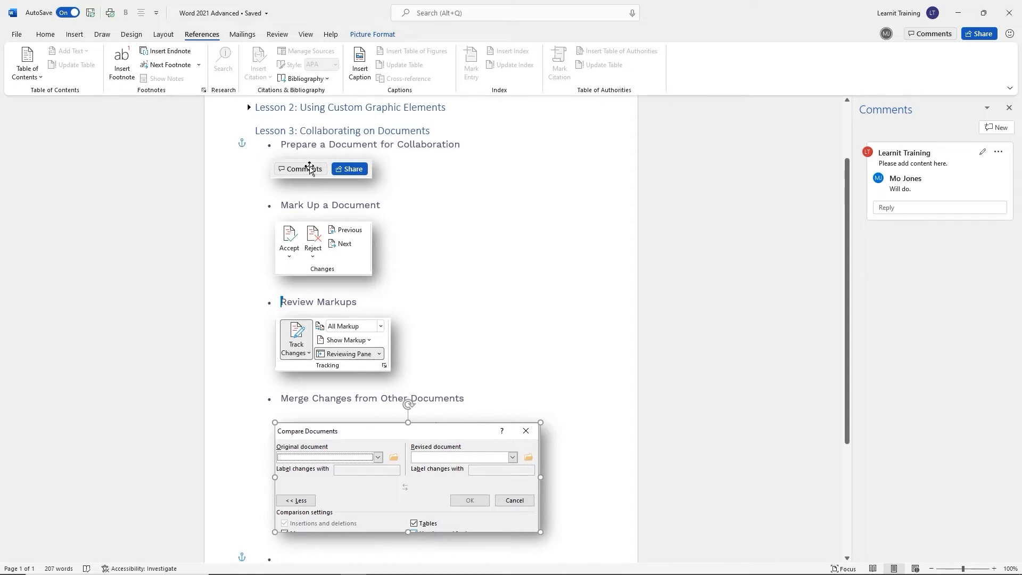
Add the caption "Figure 1" to the Comments and Share picture, with the Figure label positioned below the selected item
left_click(310, 168)
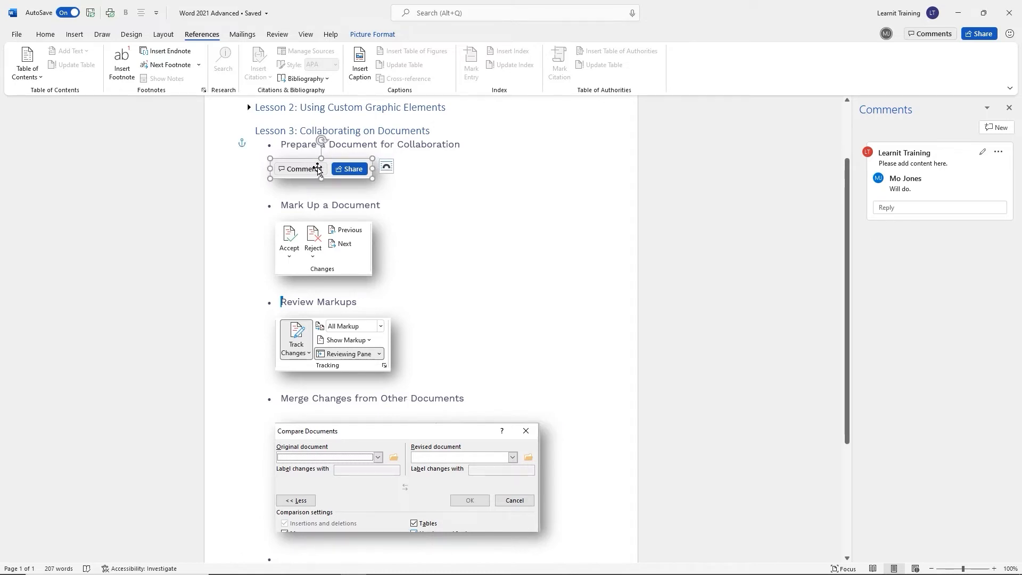
left_click(360, 69)
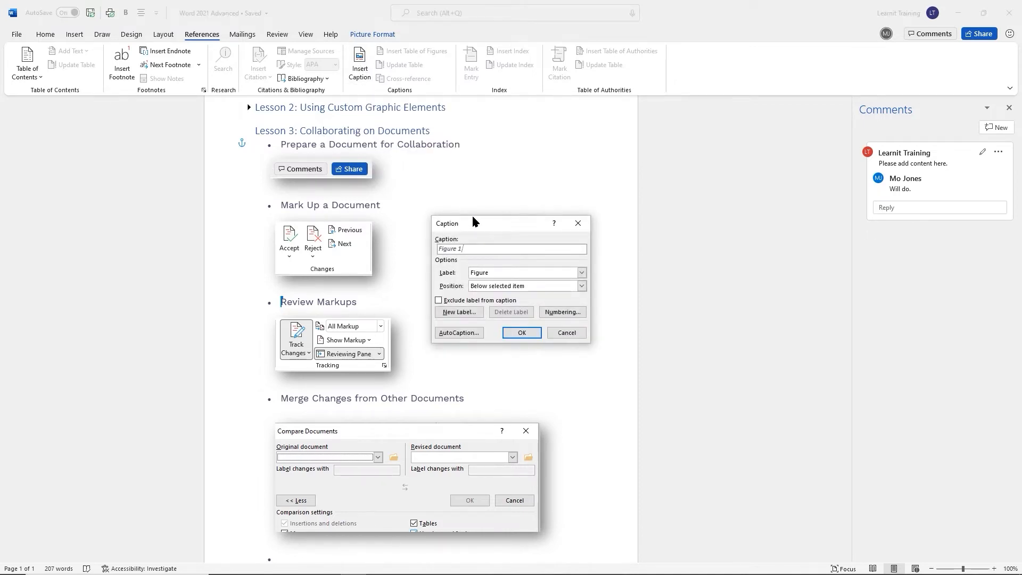
left_click_drag(478, 222, 477, 188)
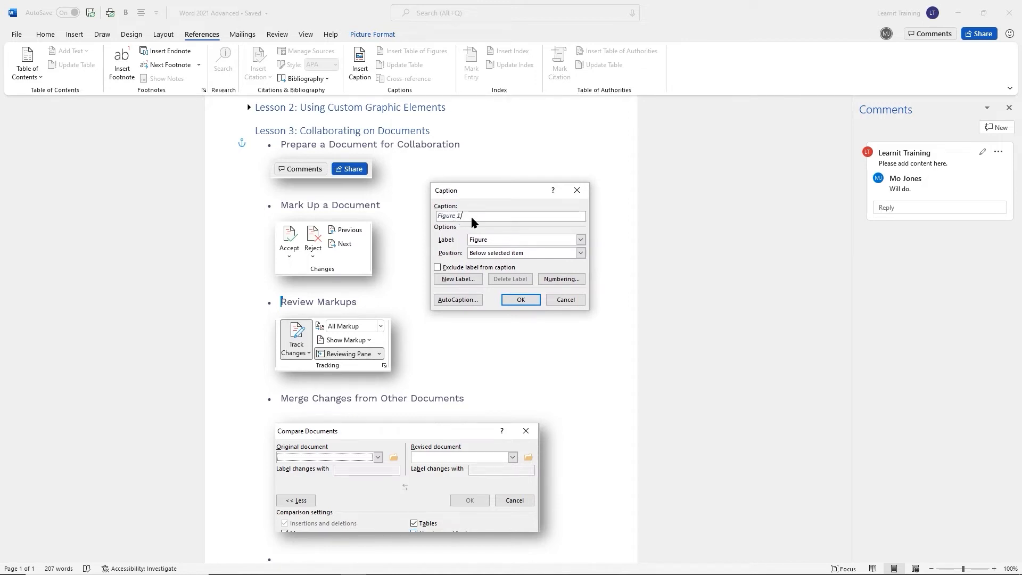
left_click(580, 242)
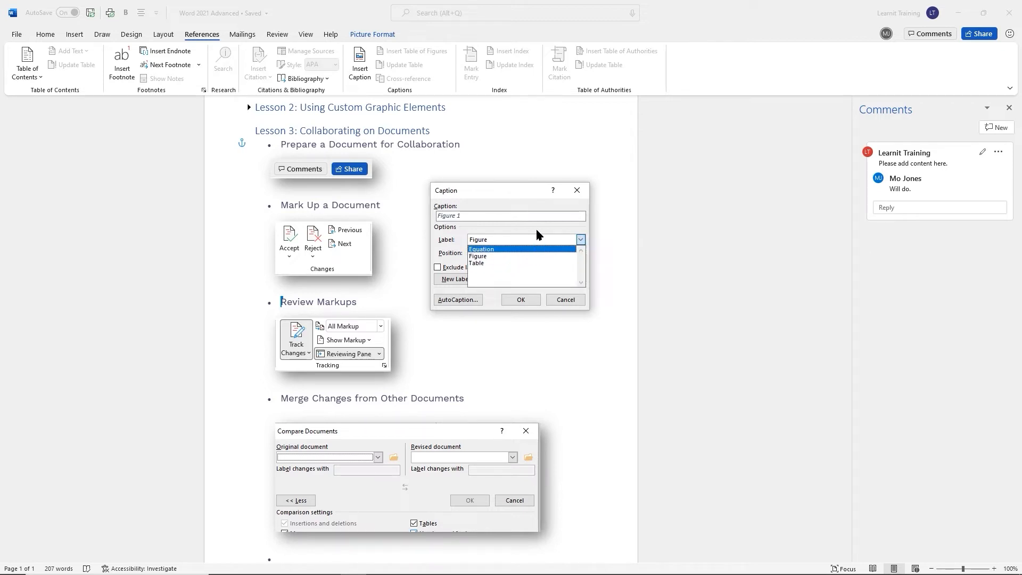
left_click(532, 203)
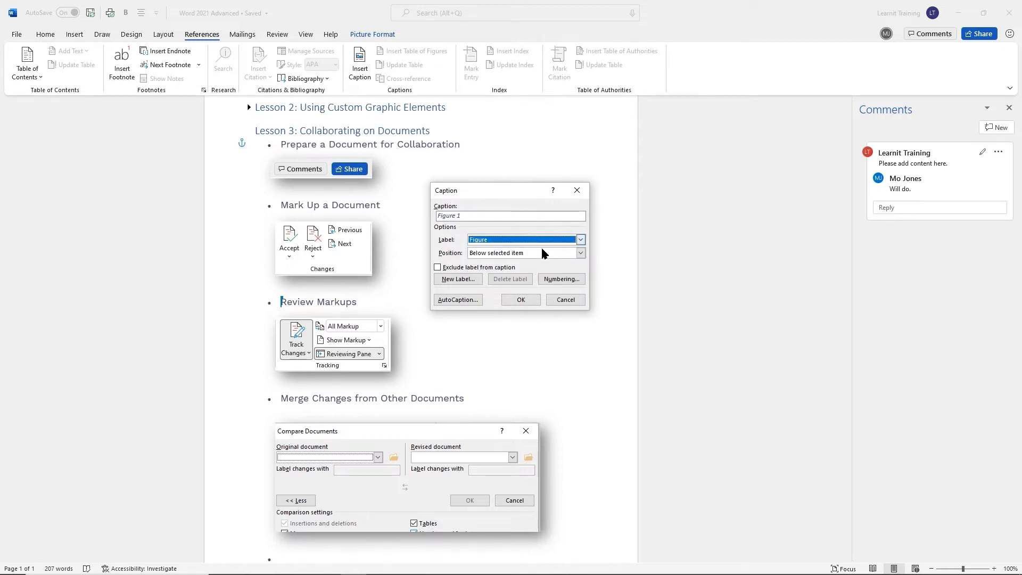
left_click(580, 253)
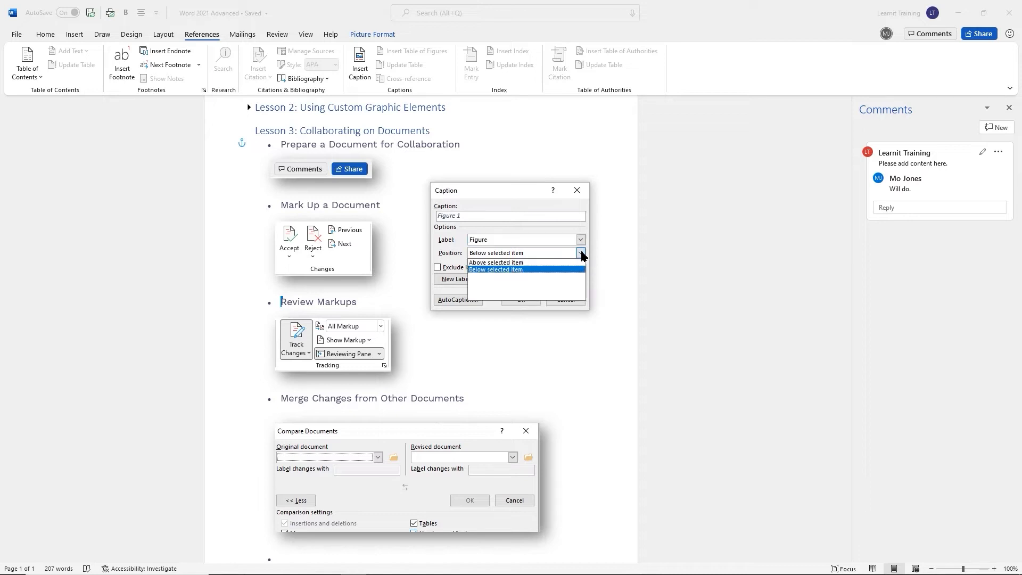
left_click(515, 270)
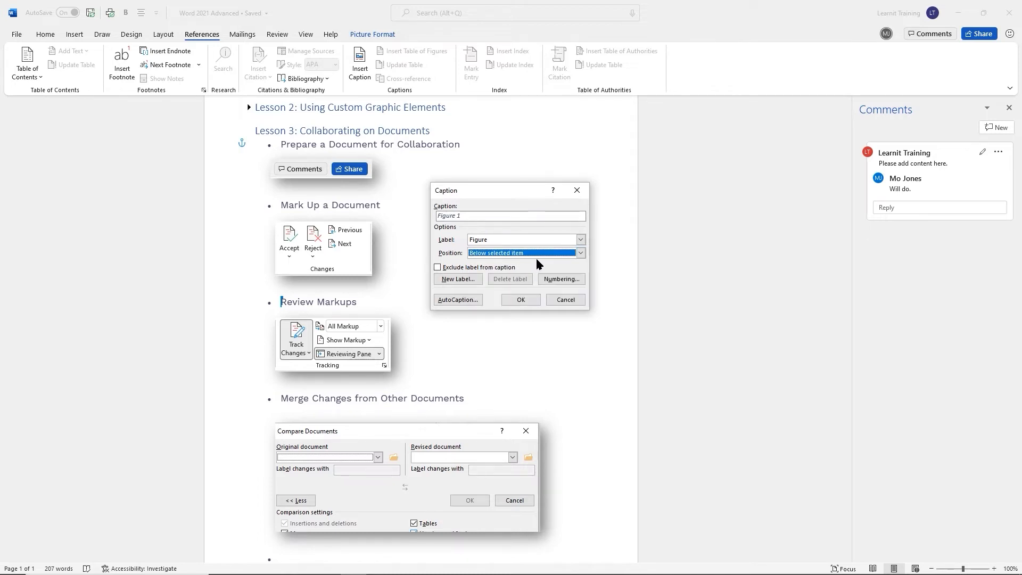
left_click(520, 300)
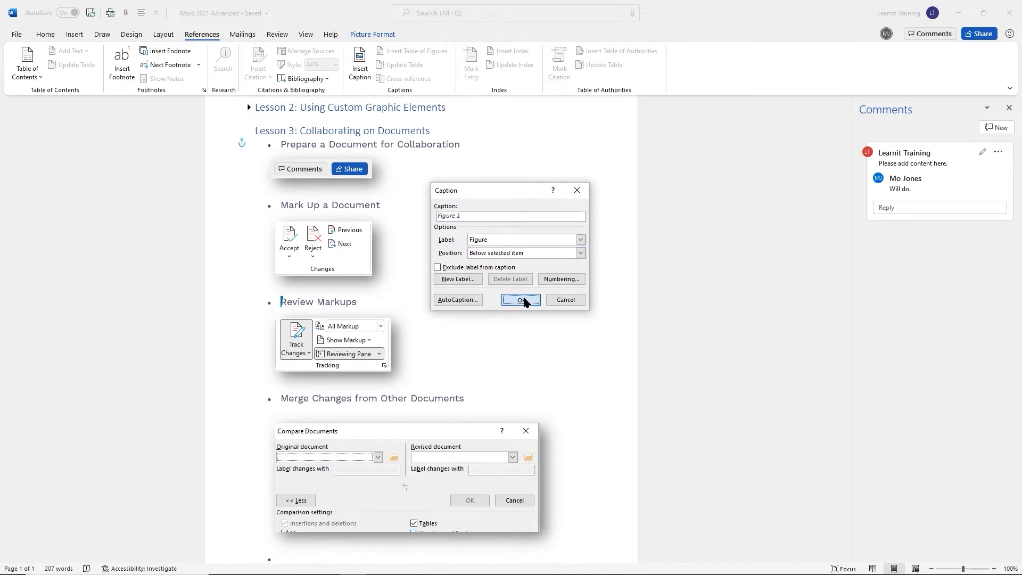
left_click(490, 174)
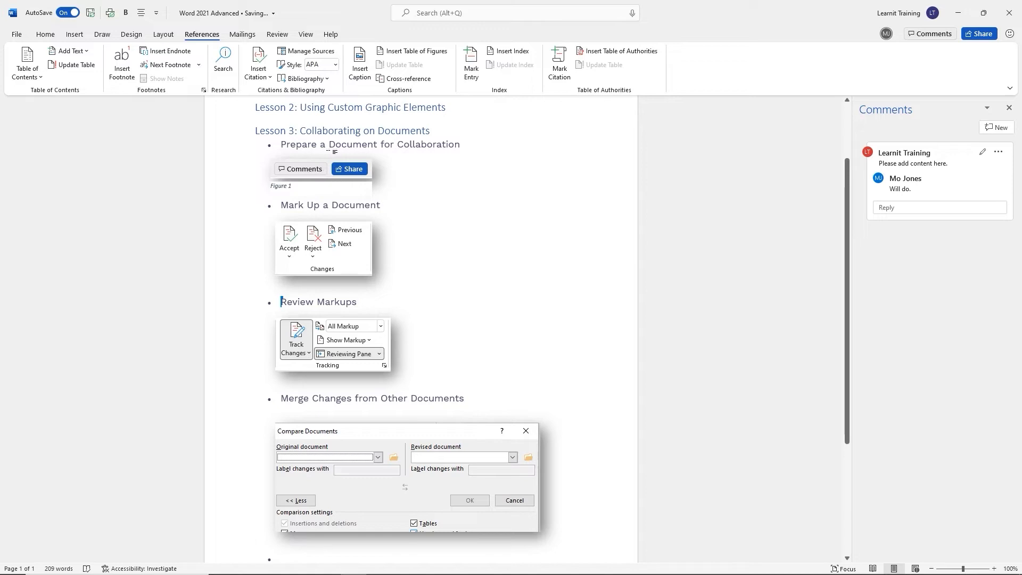
Select the first picture and its caption separately to examine how the caption box relates to the picture
left_click(323, 170)
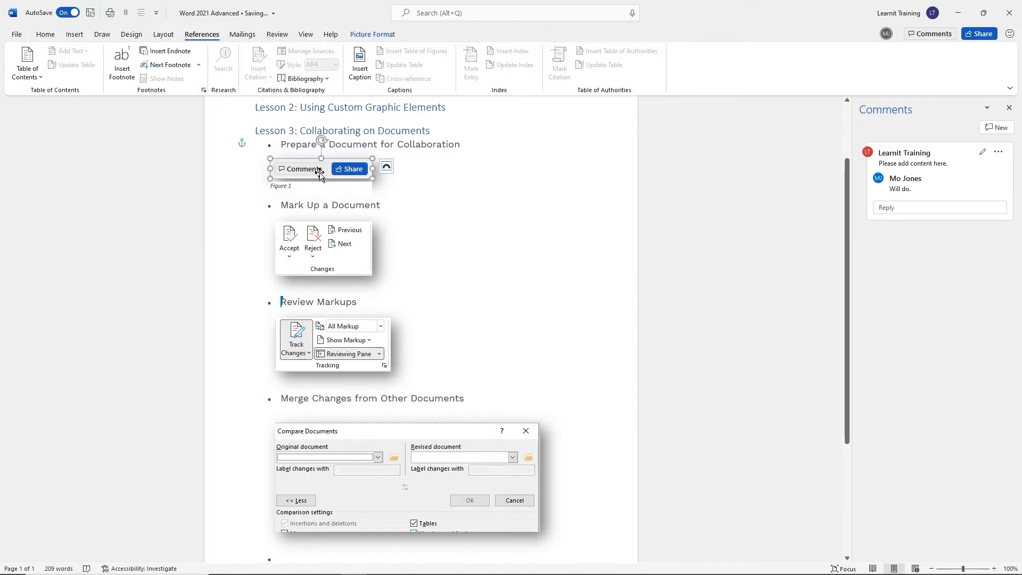
left_click(290, 186)
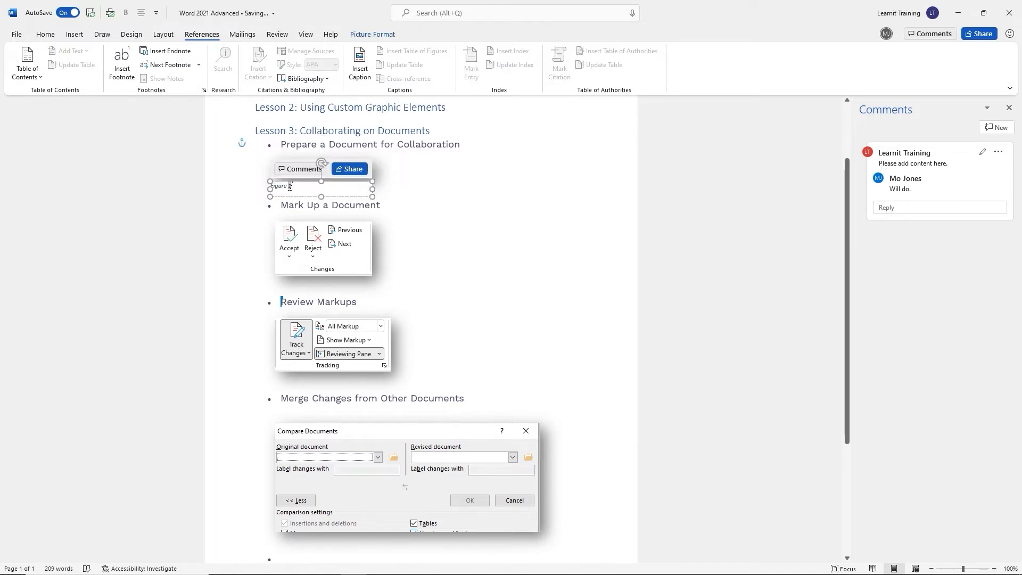
left_click(399, 165)
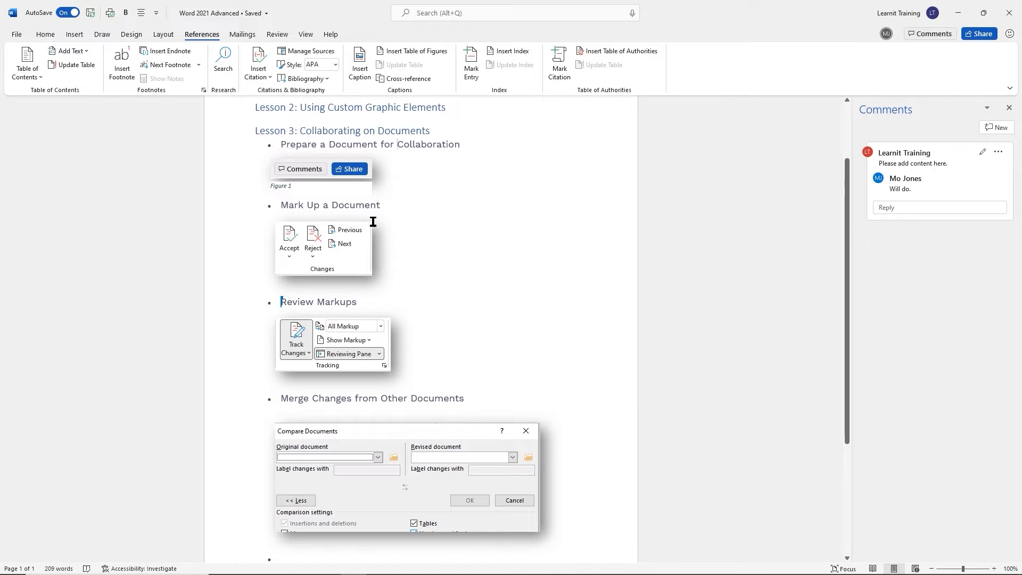
Add the captions "Figure 2" below the picture under Mark Up a Document and "Figure 3" below the picture under Review Markups
left_click(333, 248)
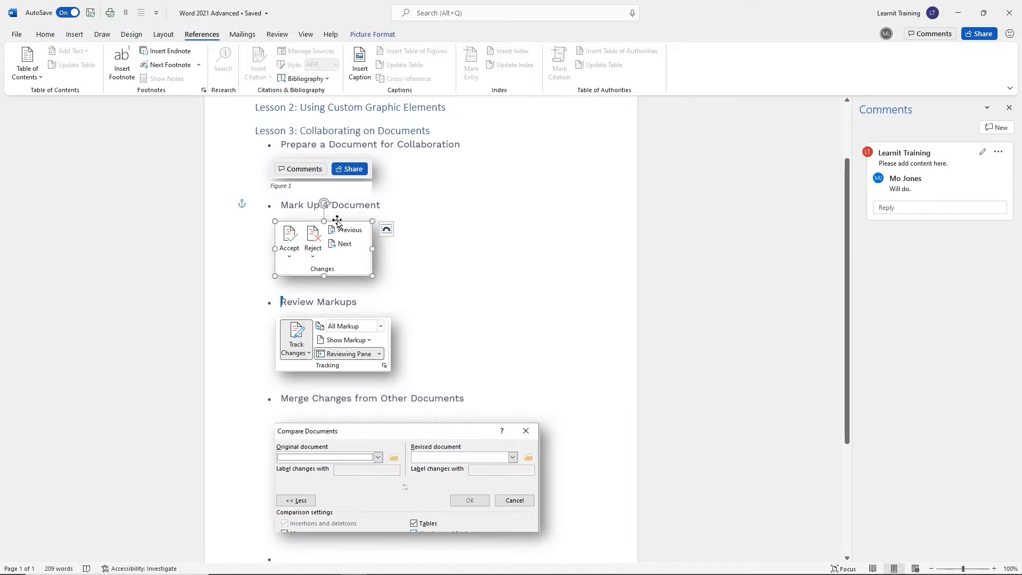
left_click(358, 68)
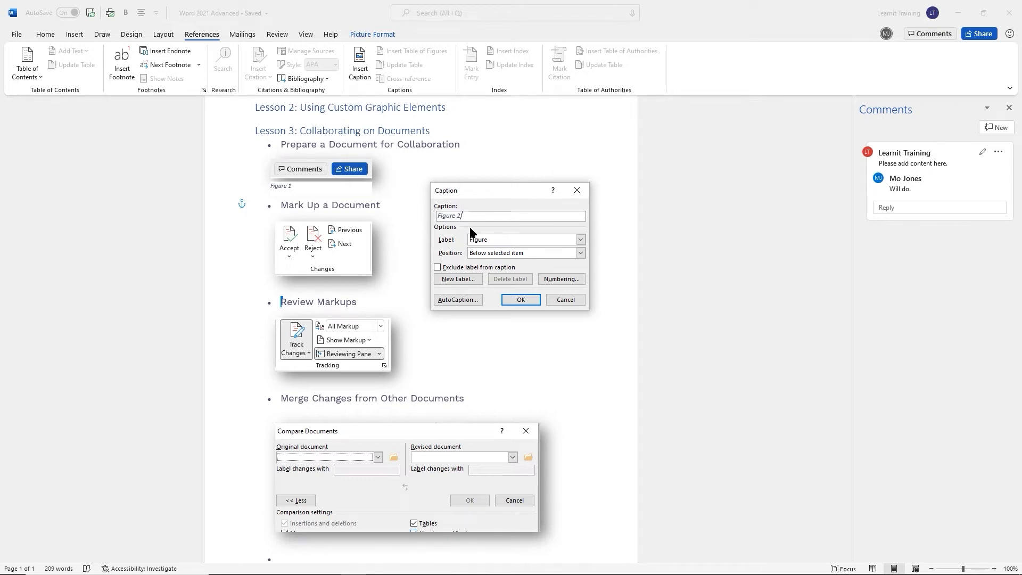
left_click(520, 301)
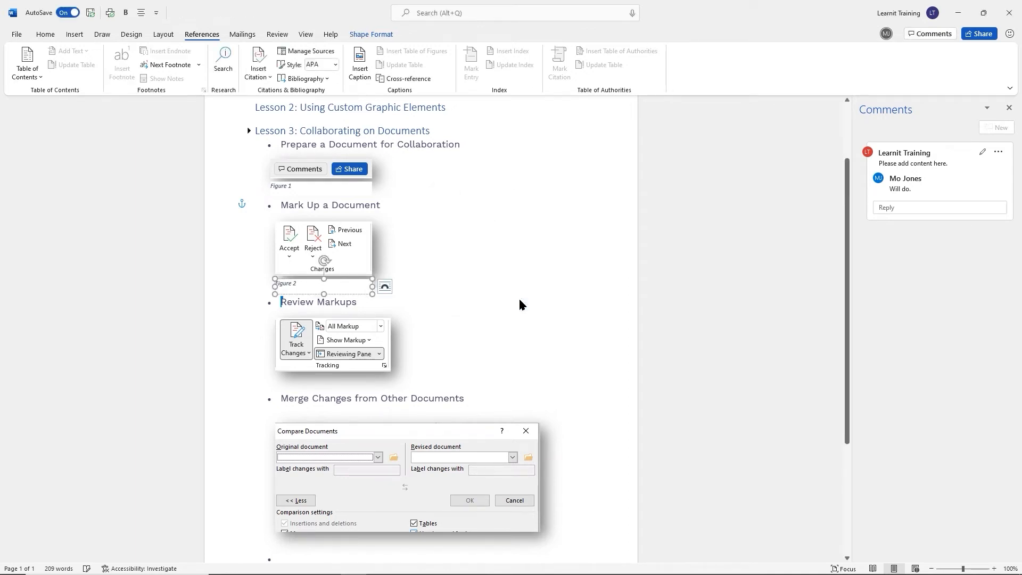
left_click(386, 344)
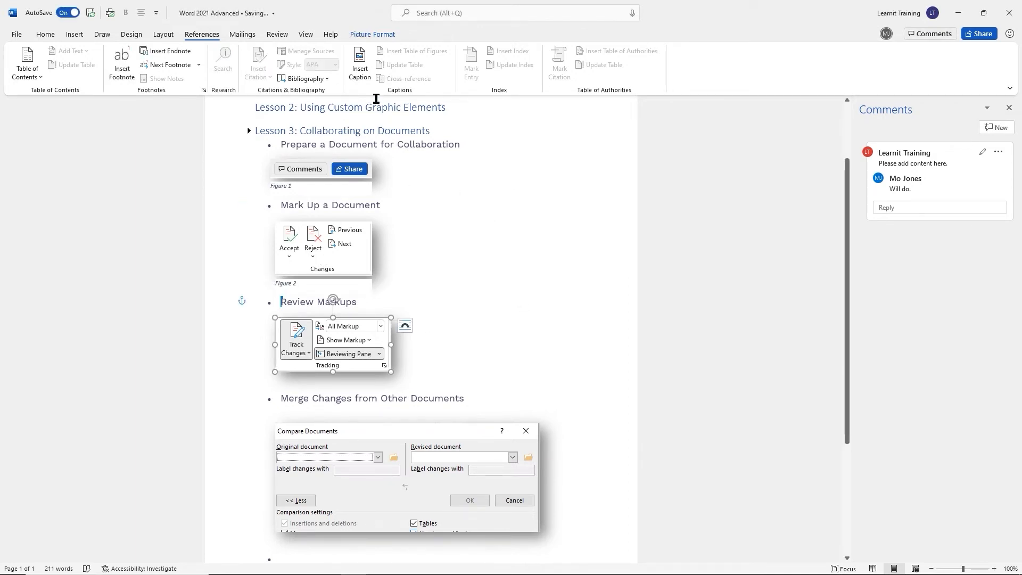
left_click(359, 65)
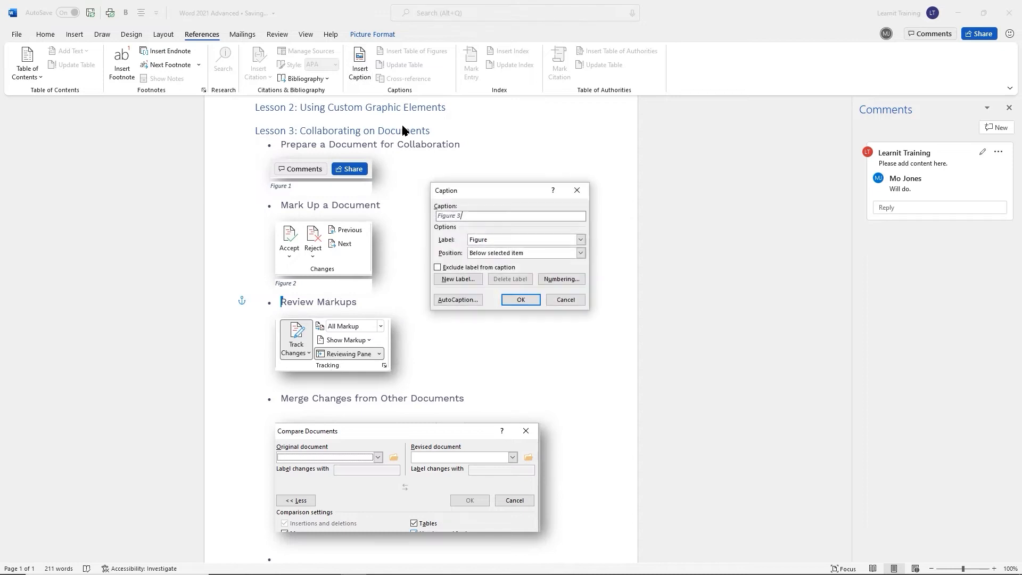
left_click(520, 300)
Add the caption "Figure 4" below the Compare Documents picture under Merge Changes from Other Documents
left_click(380, 486)
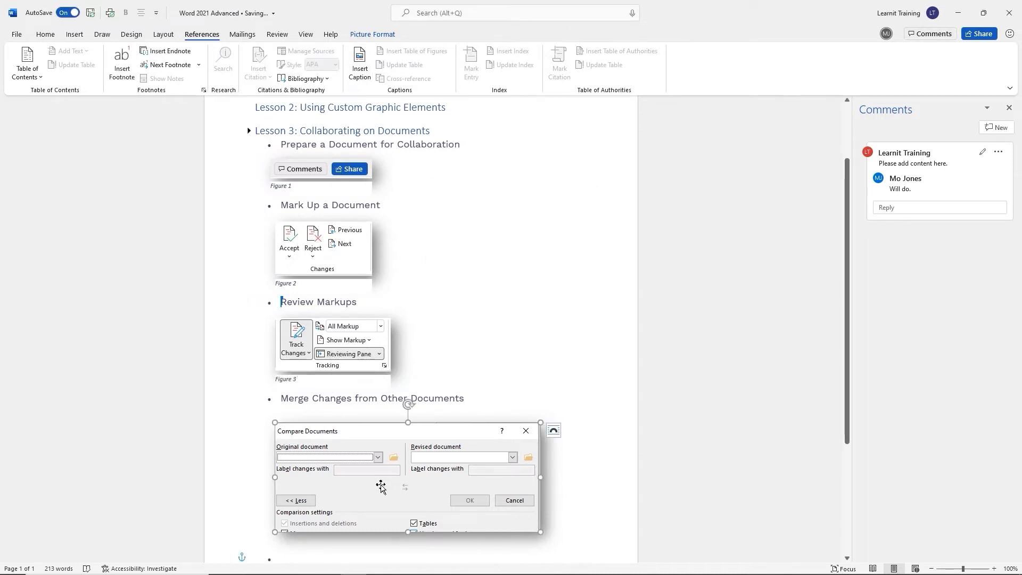
left_click(363, 77)
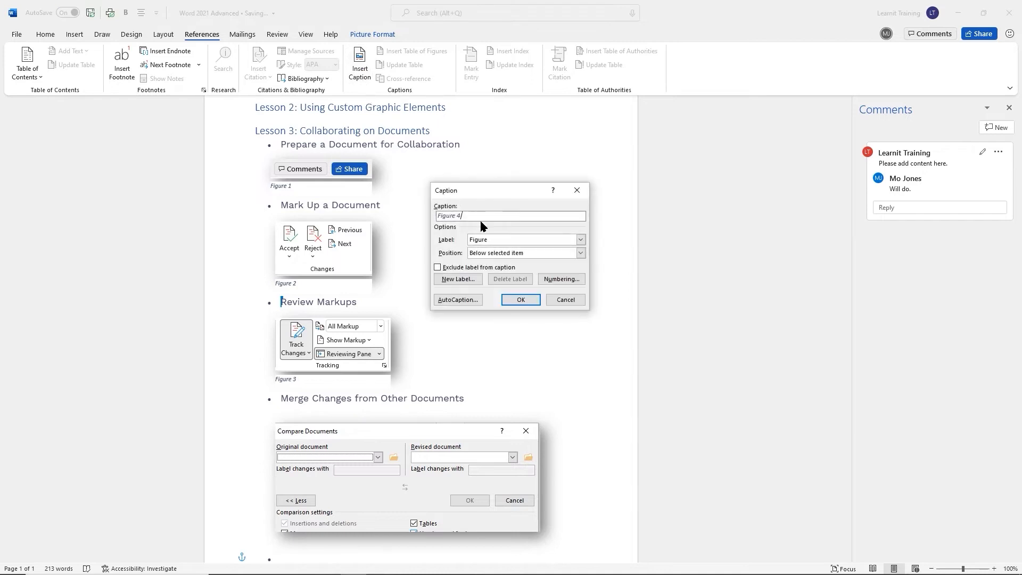
left_click(522, 300)
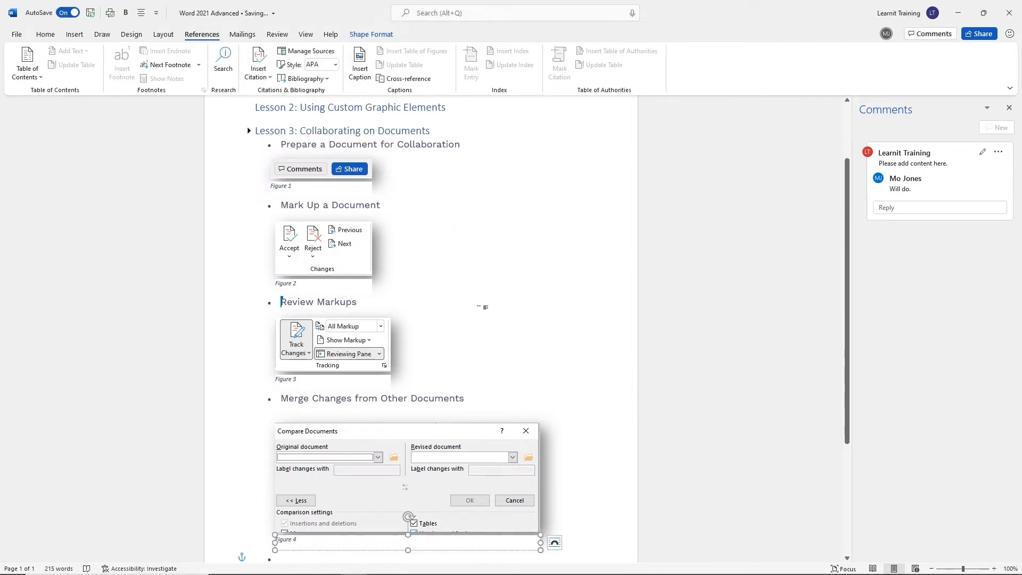
left_click(482, 304)
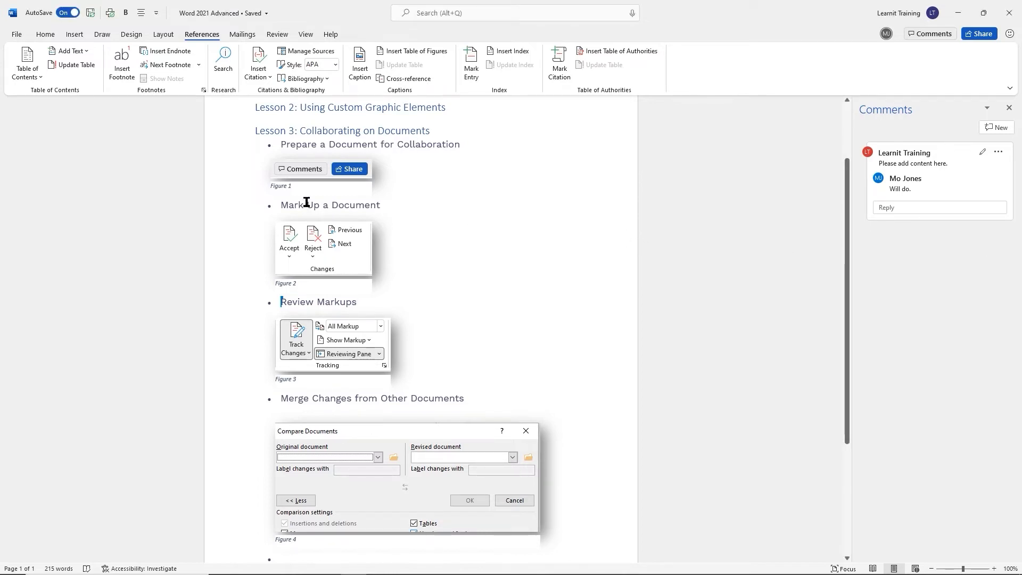
Select each captioned Lesson 3 picture in turn and examine where its object anchor sits in the text
left_click(312, 175)
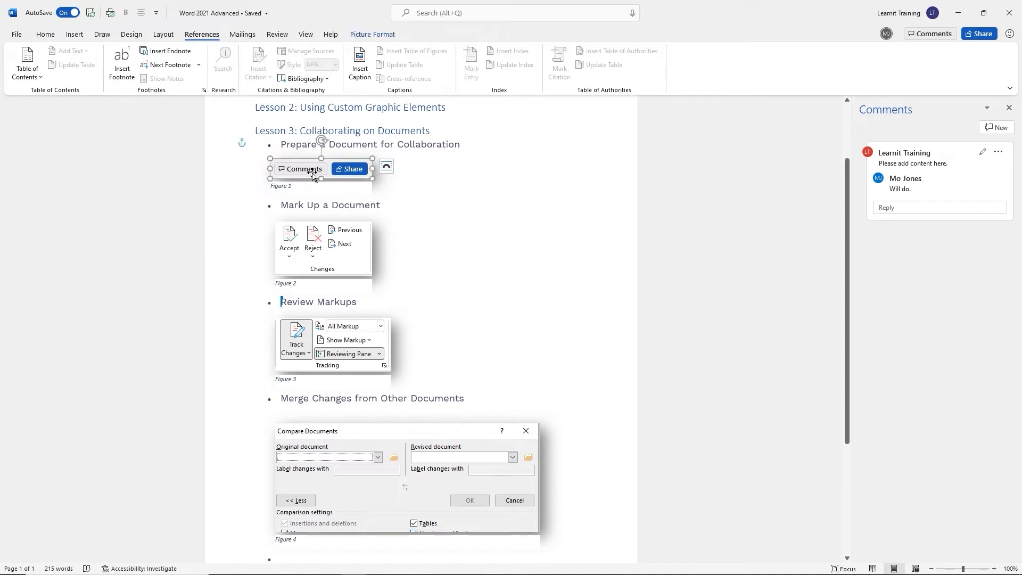
mouse_move(241, 147)
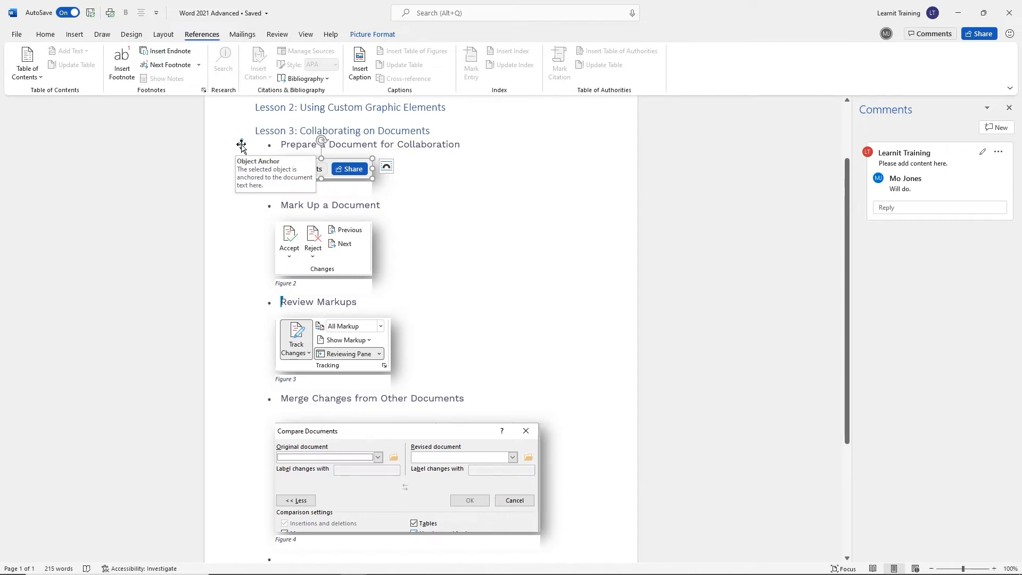
left_click(314, 247)
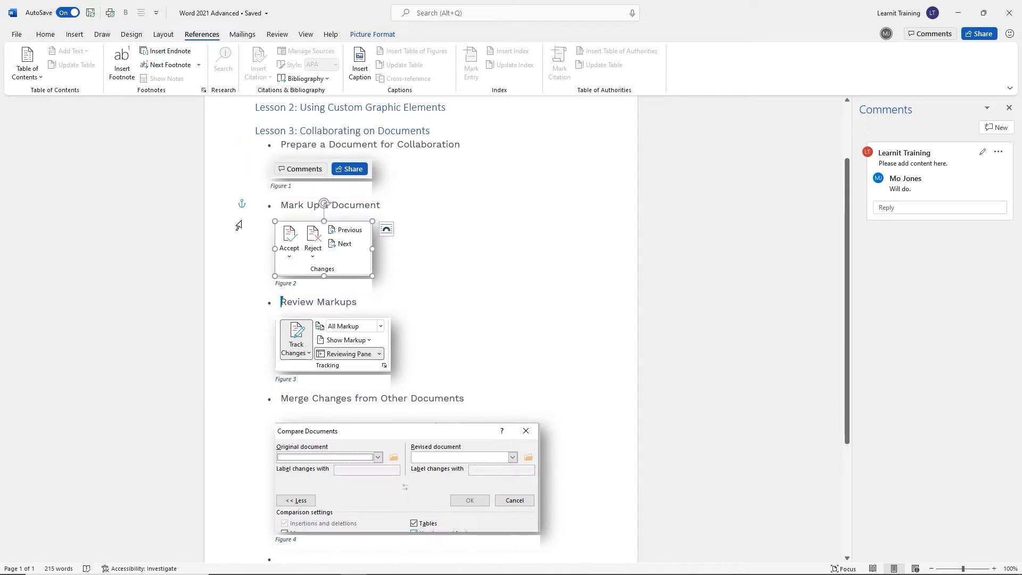
left_click(329, 343)
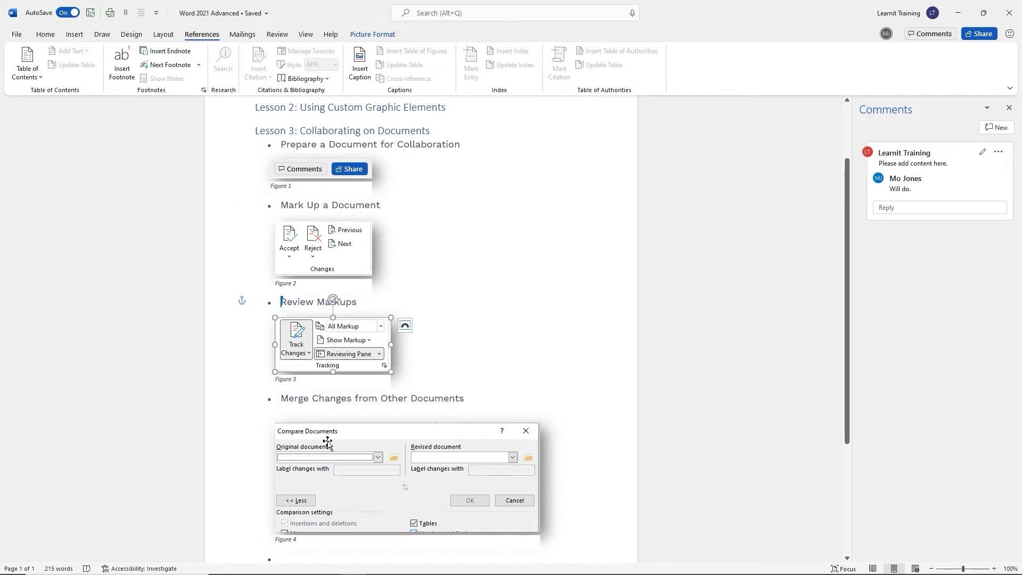
left_click(328, 441)
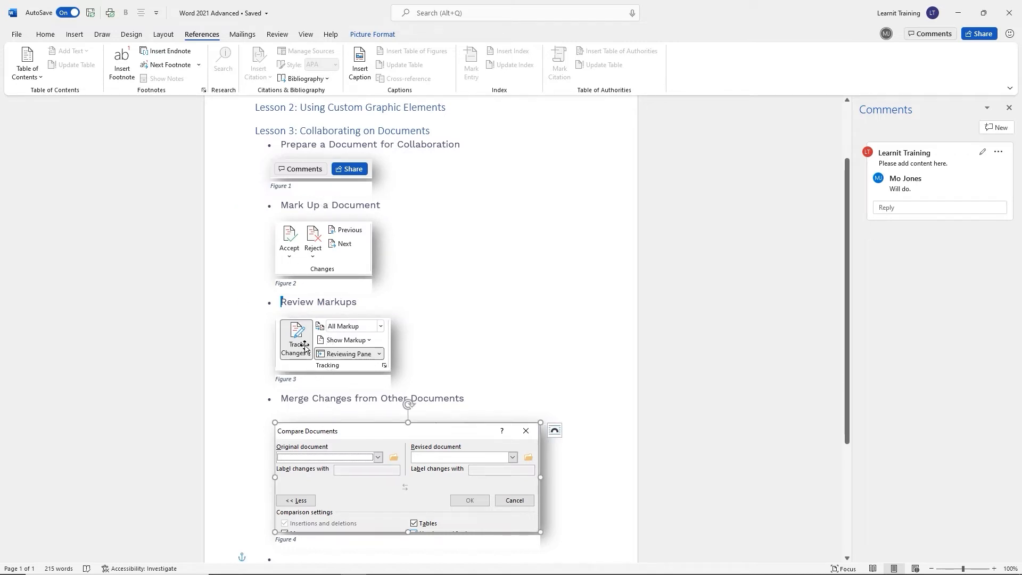
left_click(307, 177)
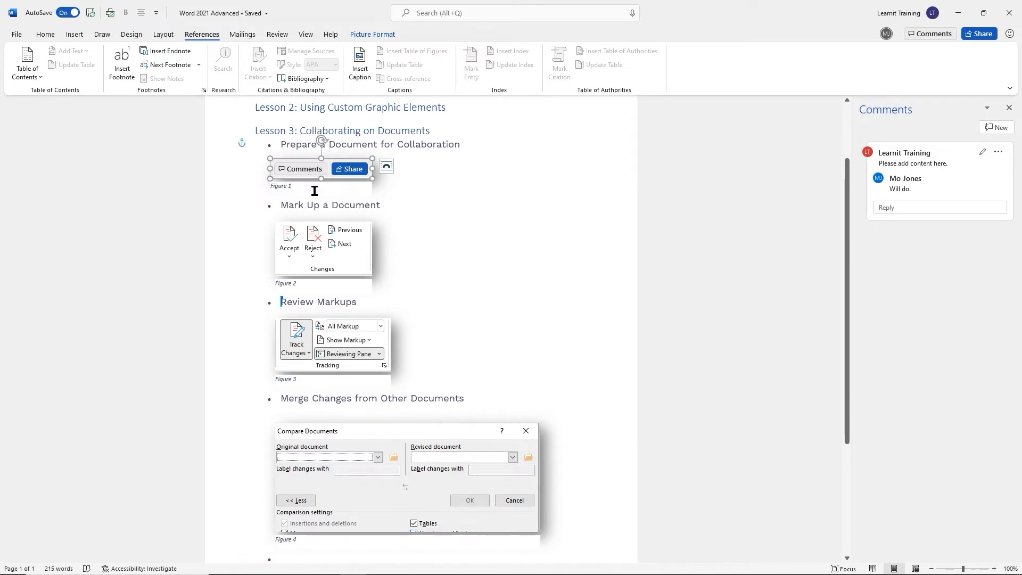
left_click(331, 347)
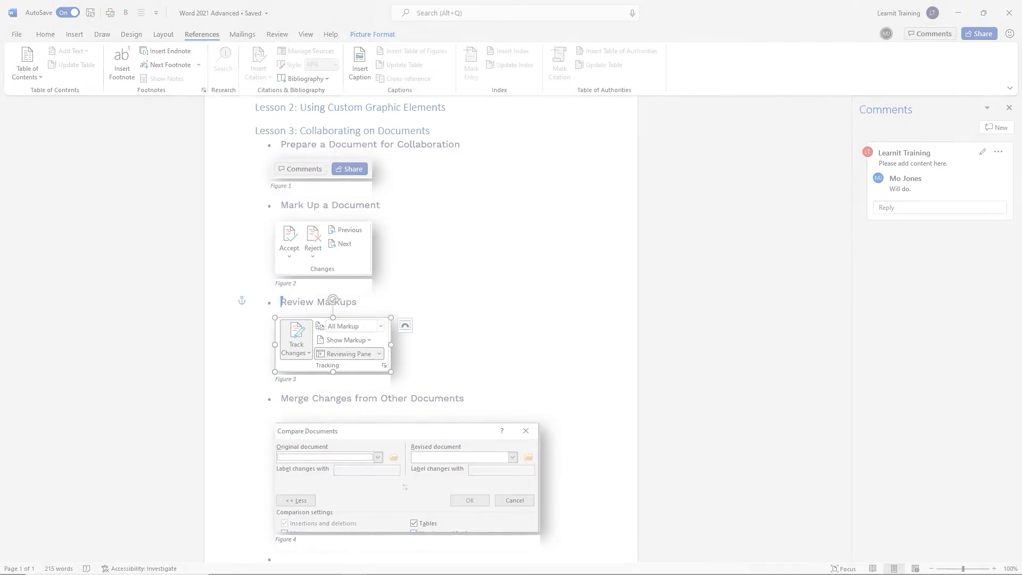
Insert a blank page at the end of the document and enter the title "References" on it, followed by a new line
key("ctrl+End")
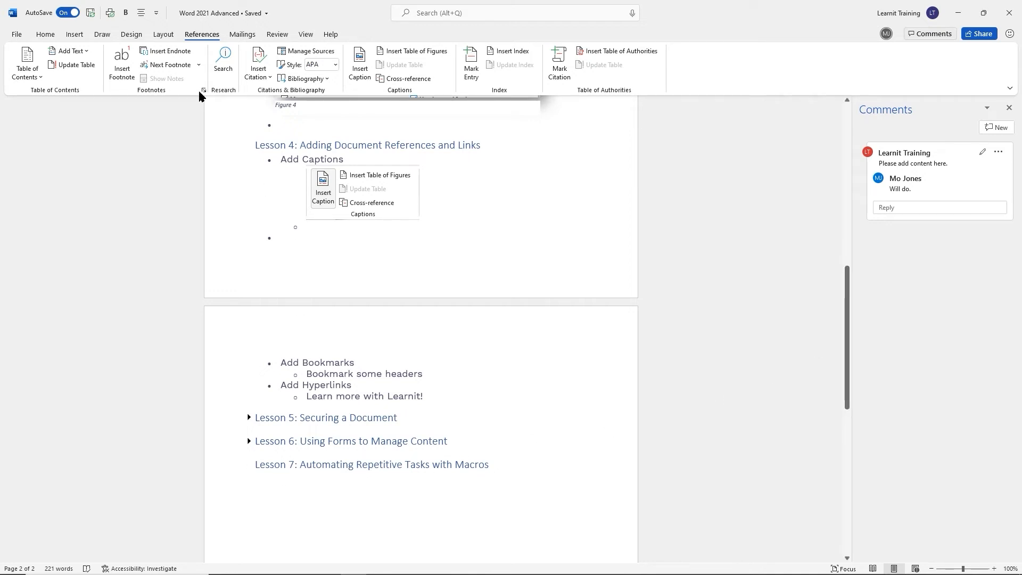
left_click(75, 35)
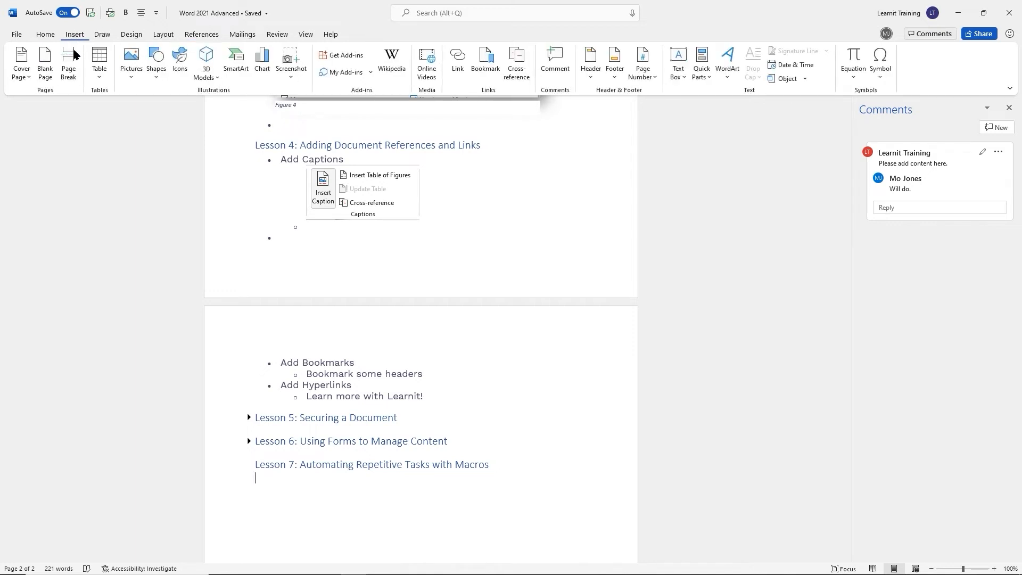
left_click(47, 69)
scroll(367, 274, "down", 5)
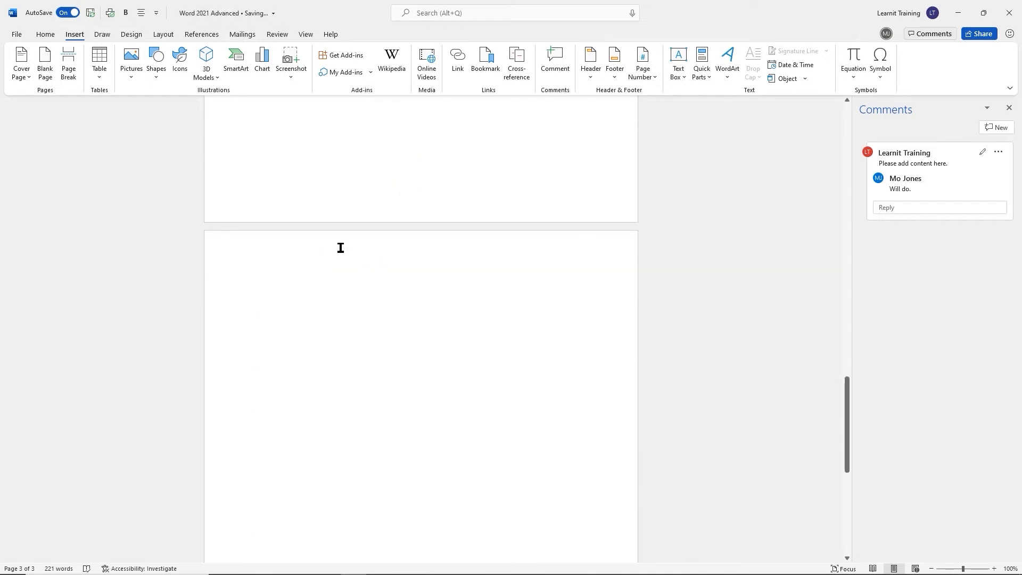
type("Refe")
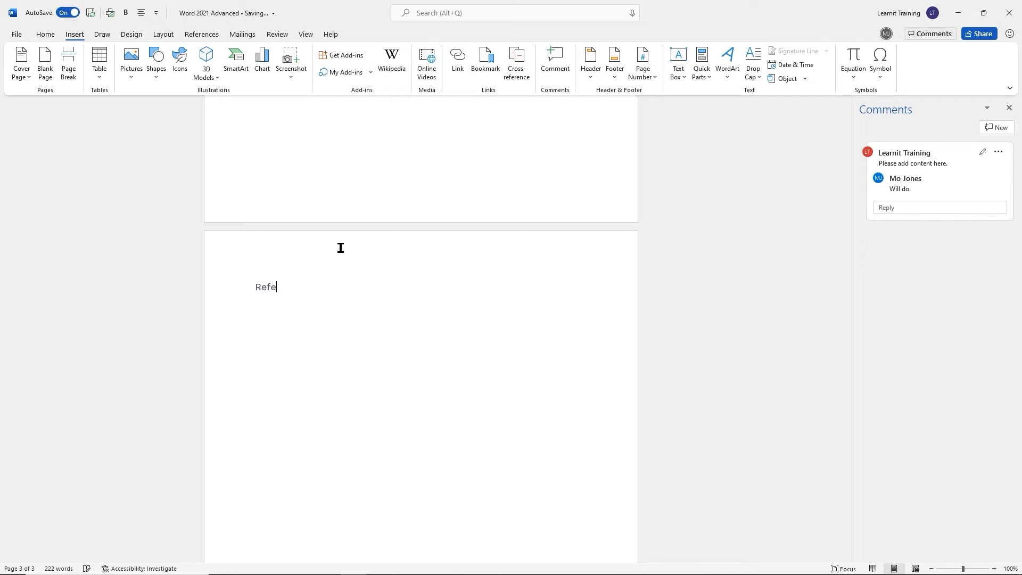
type("rences")
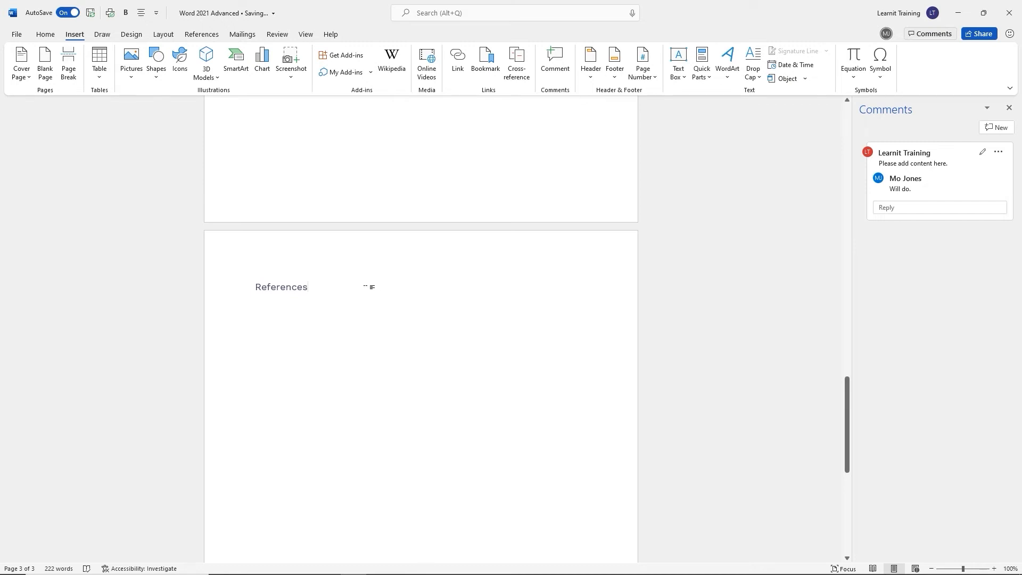
scroll(351, 286, "up", 3)
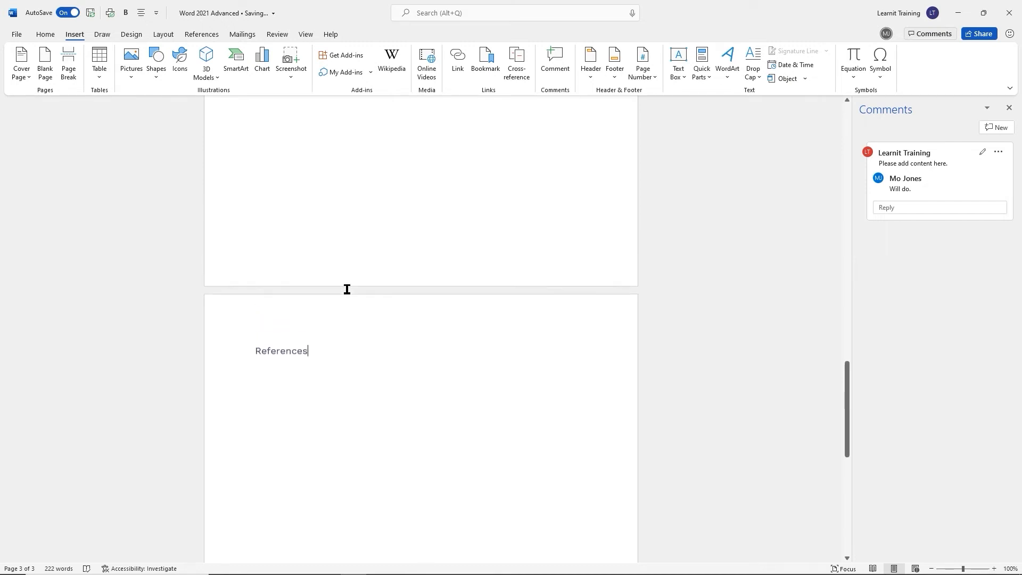
scroll(351, 286, "down", 2)
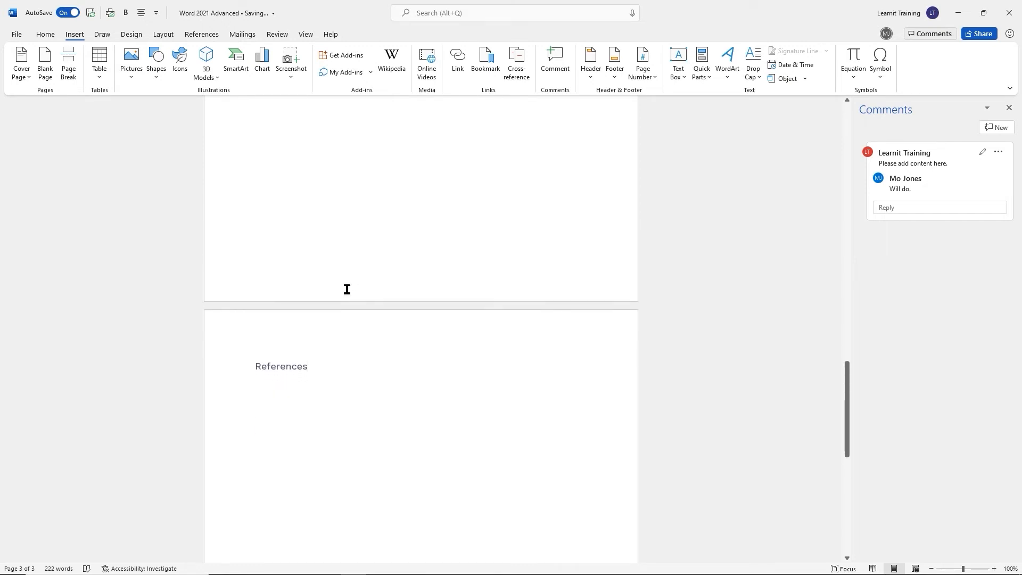
scroll(341, 334, "down", 1)
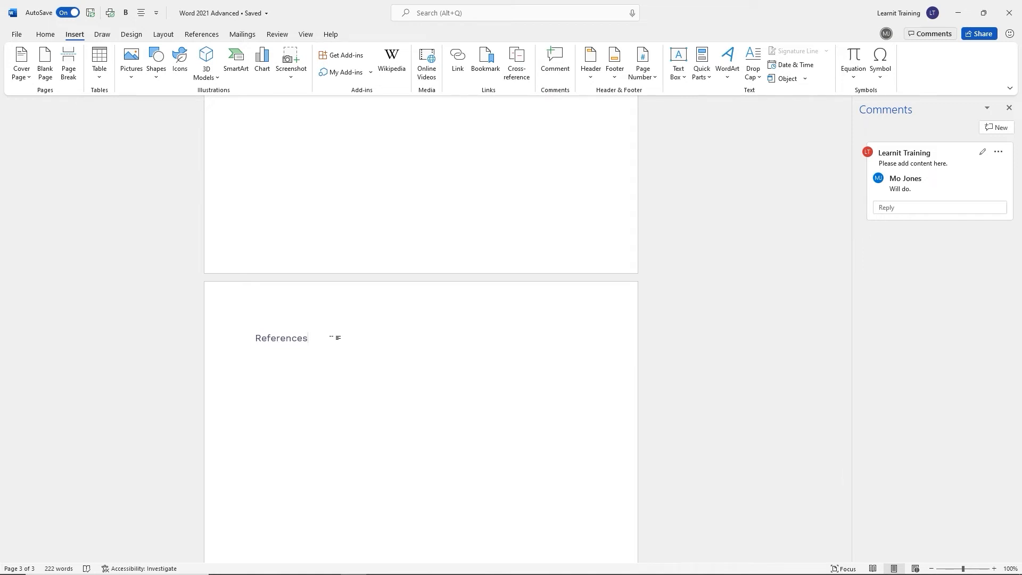
key("Return")
Return to Lesson 4 and examine its Add Bookmarks and Add Hyperlinks items
scroll(334, 338, "up", 3)
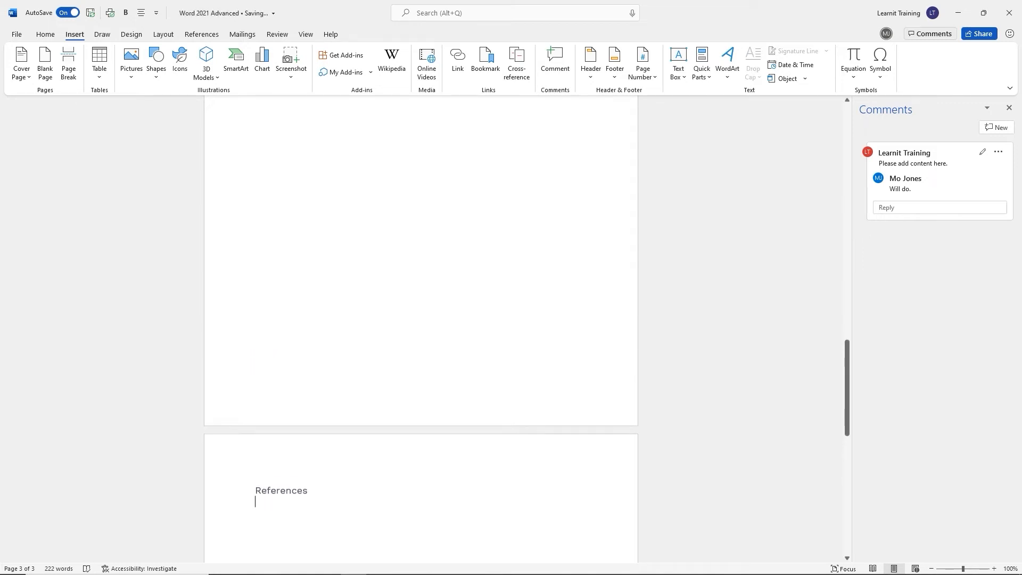
scroll(420, 330, "up", 10)
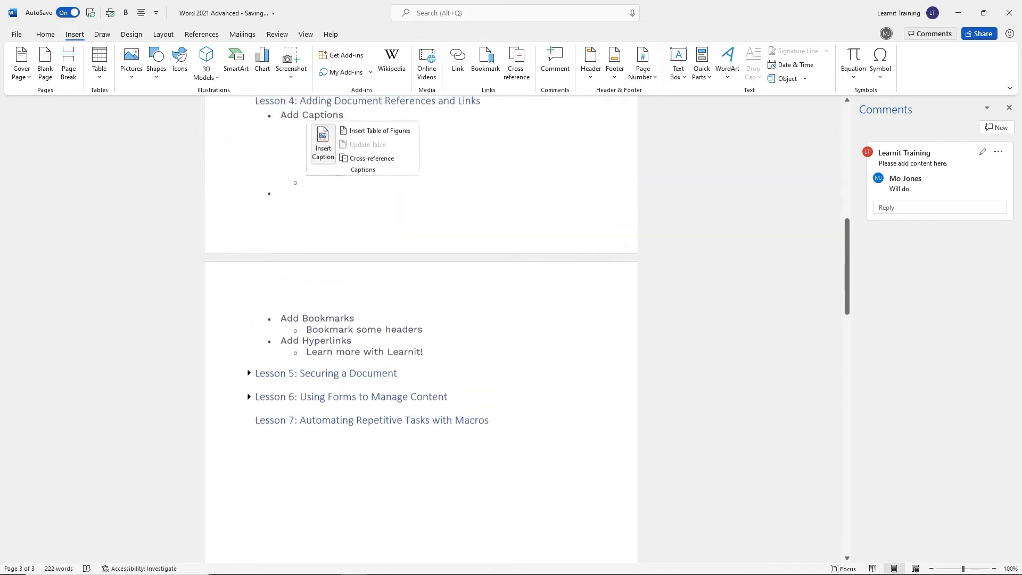
scroll(420, 330, "up", 2)
scroll(420, 330, "up", 1)
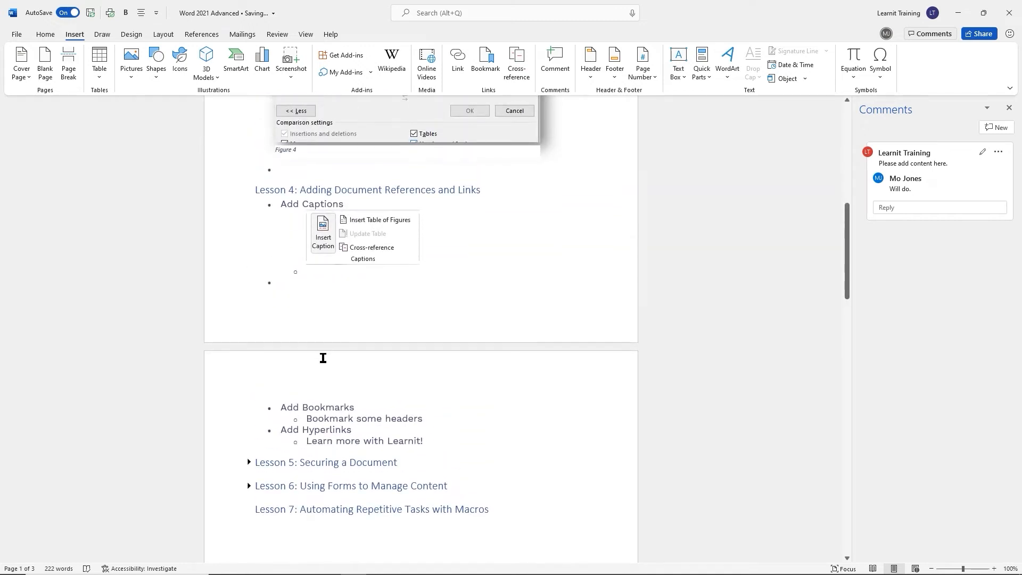
scroll(413, 372, "down", 1)
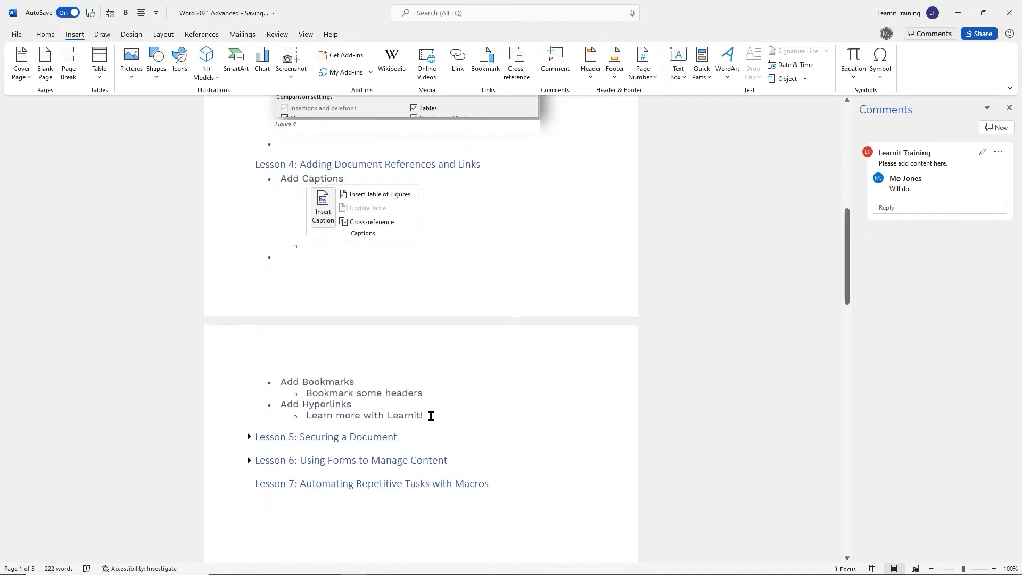
left_click_drag(429, 415, 284, 383)
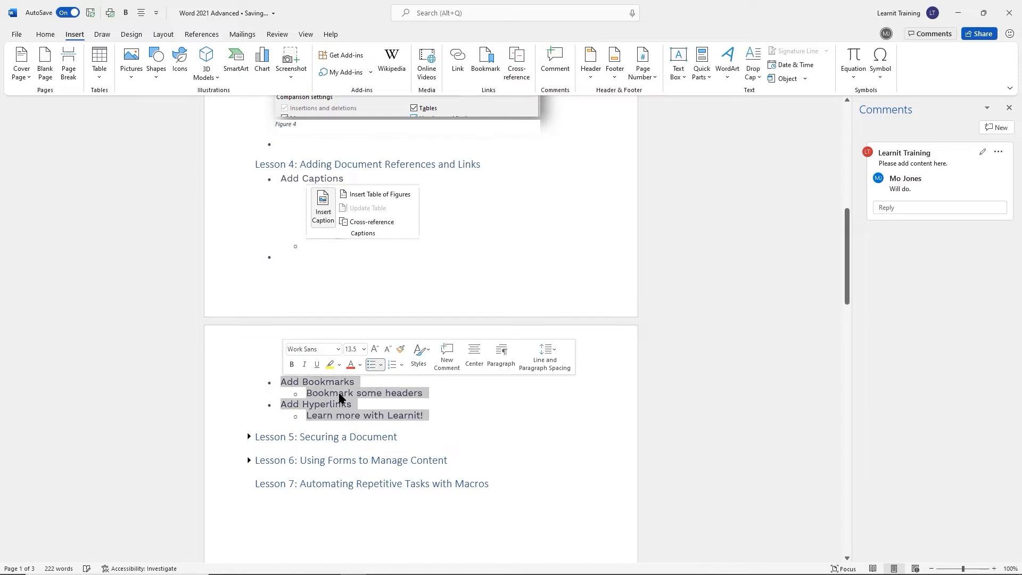
left_click(379, 382)
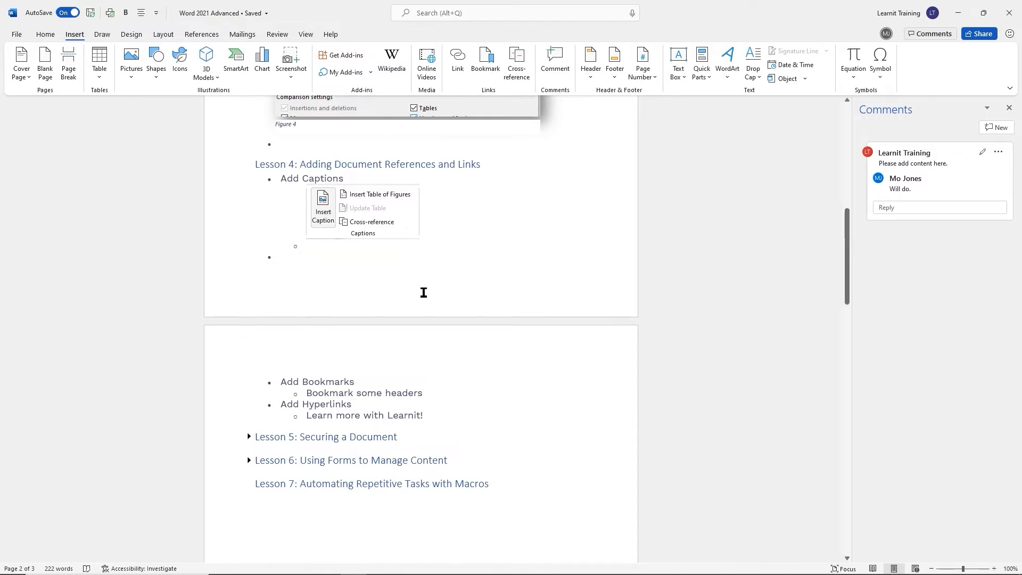
Add a bookmark named Lesson_1 to the heading "Lesson 1: Manipulating Images"
scroll(416, 294, "up", 3)
scroll(416, 294, "up", 15)
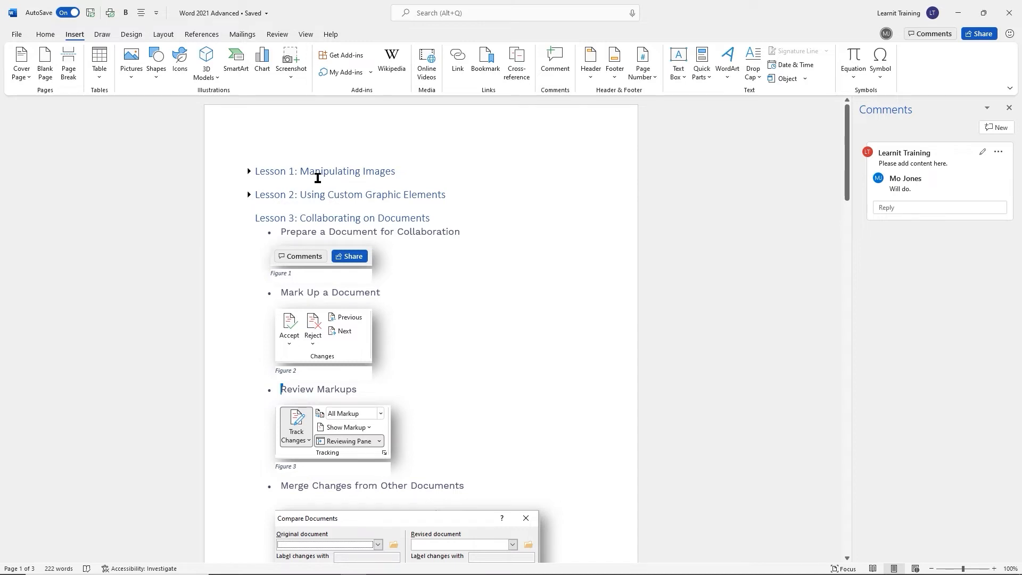
triple_click(345, 173)
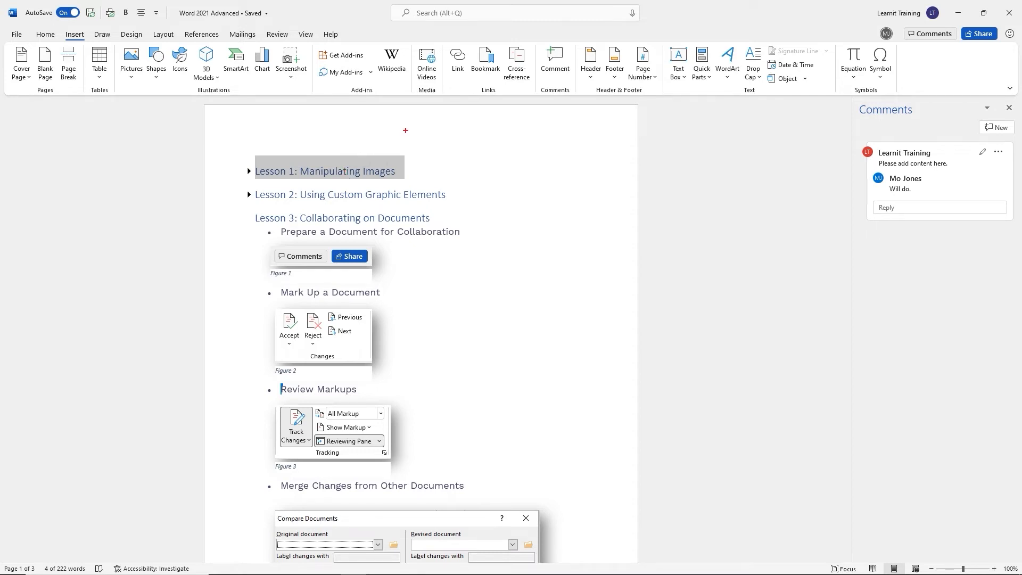
left_click_drag(469, 83, 522, 104)
left_click_drag(468, 41, 503, 77)
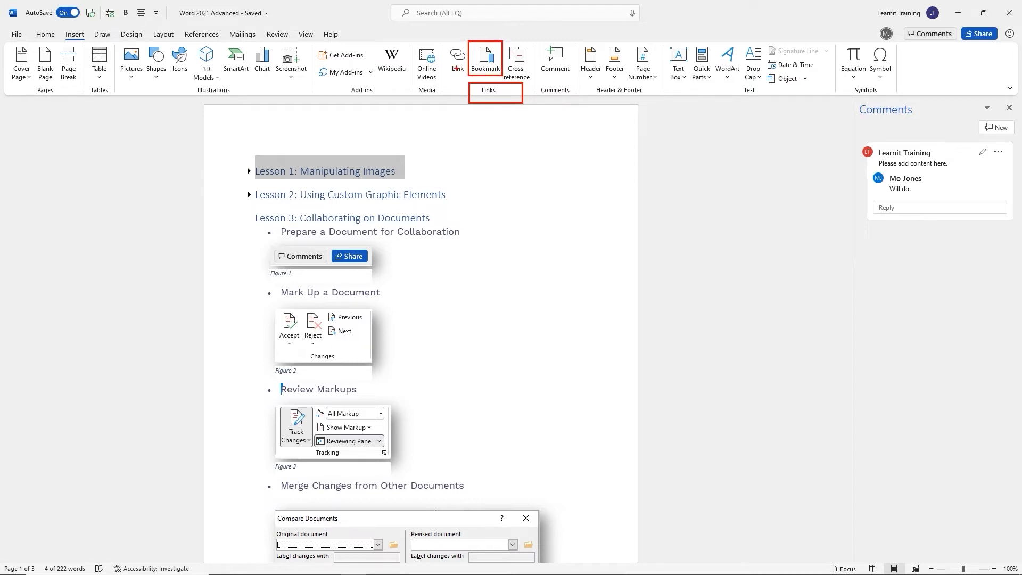
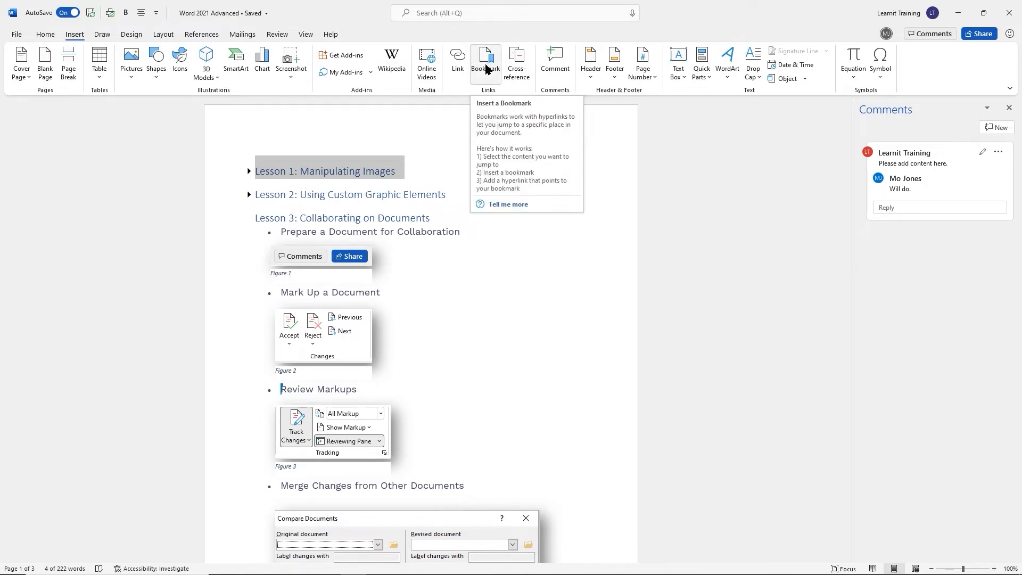
left_click(486, 69)
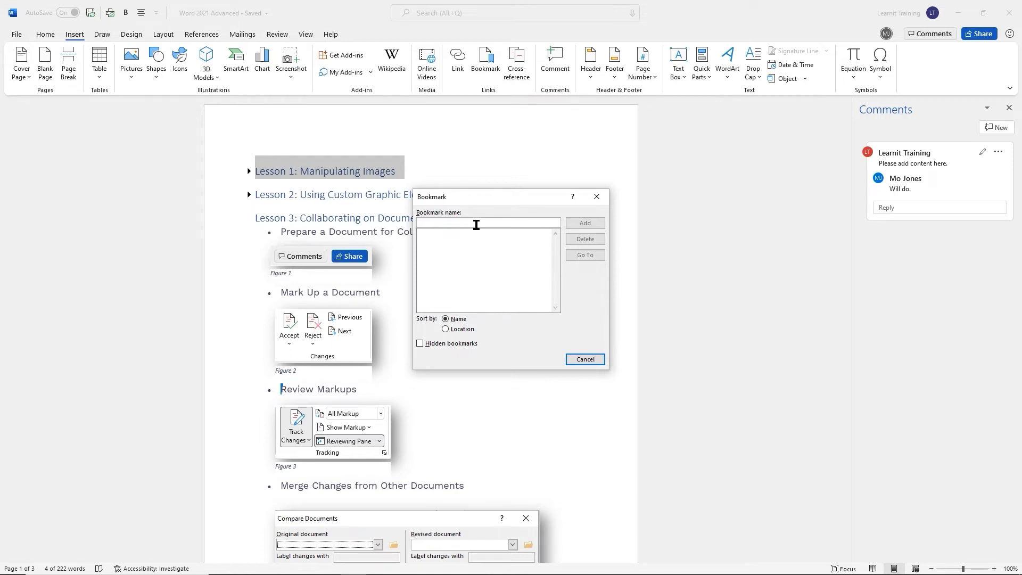
type("Lesson 1")
key("BackSpace")
key("BackSpace")
type("_1")
left_click(589, 224)
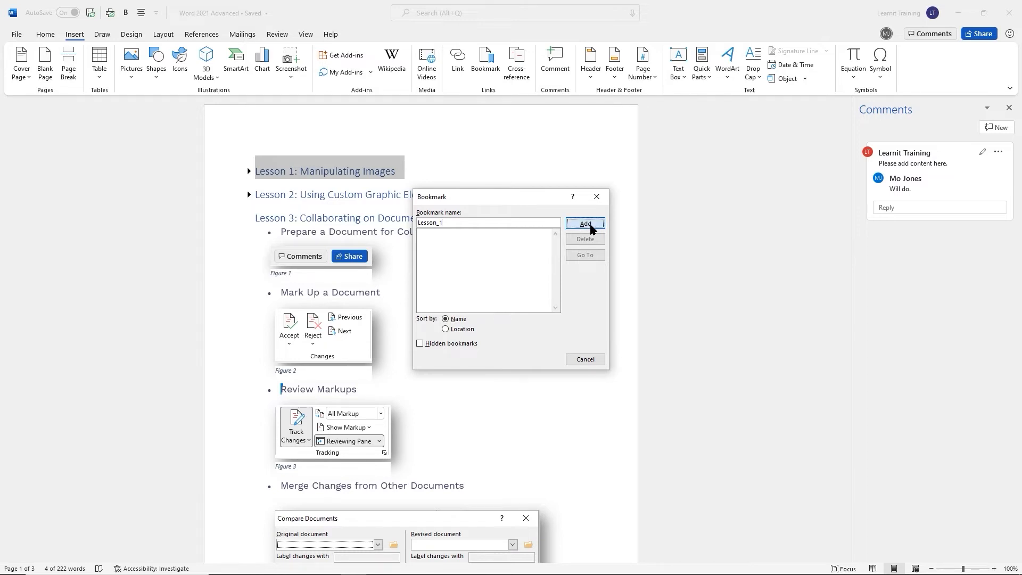
Add a bookmark named Lesson_2 to the heading "Lesson 2: Using Custom Graphic Elements"
triple_click(349, 199)
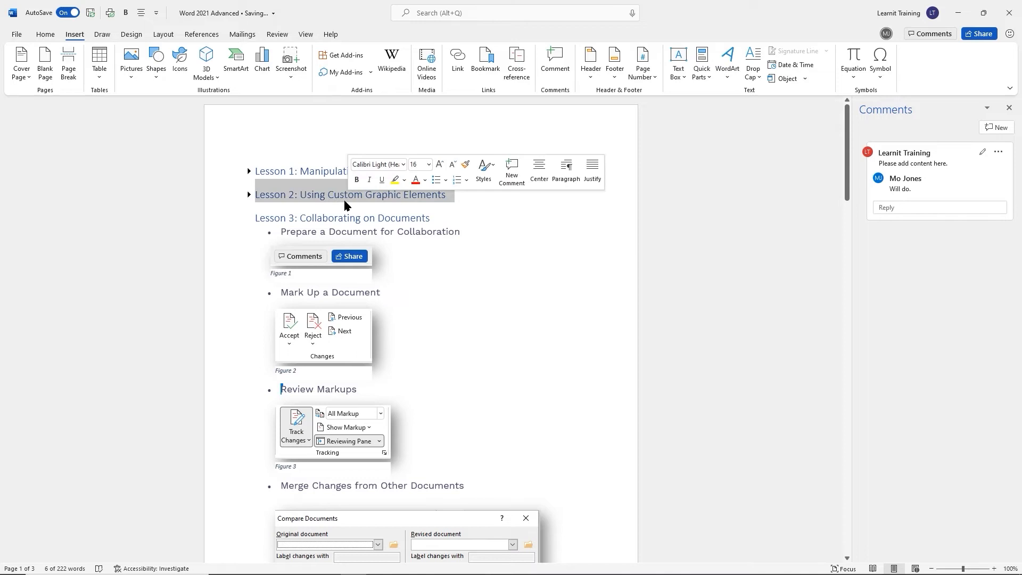
left_click(486, 63)
left_click(482, 222)
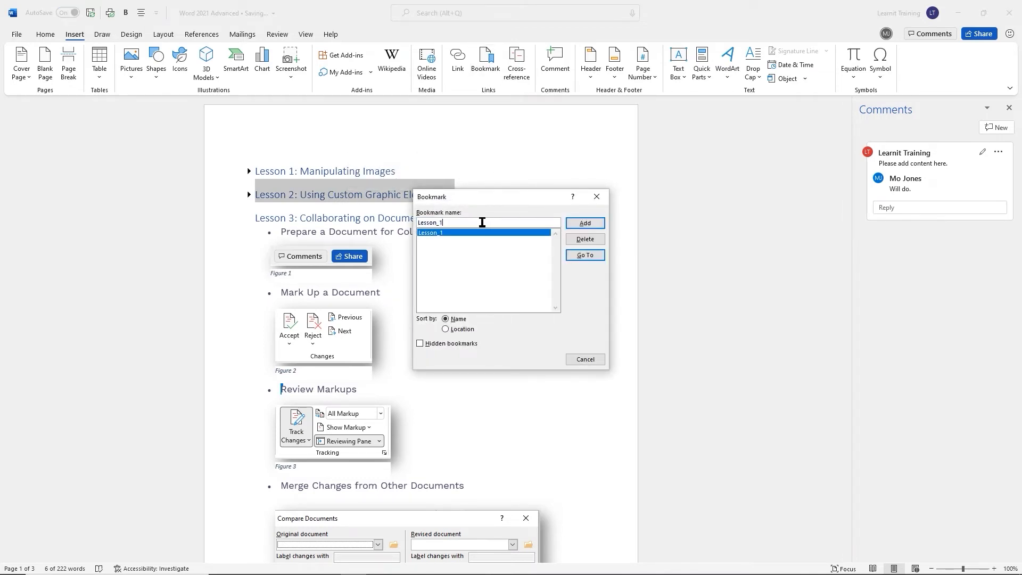
key("BackSpace")
type("2")
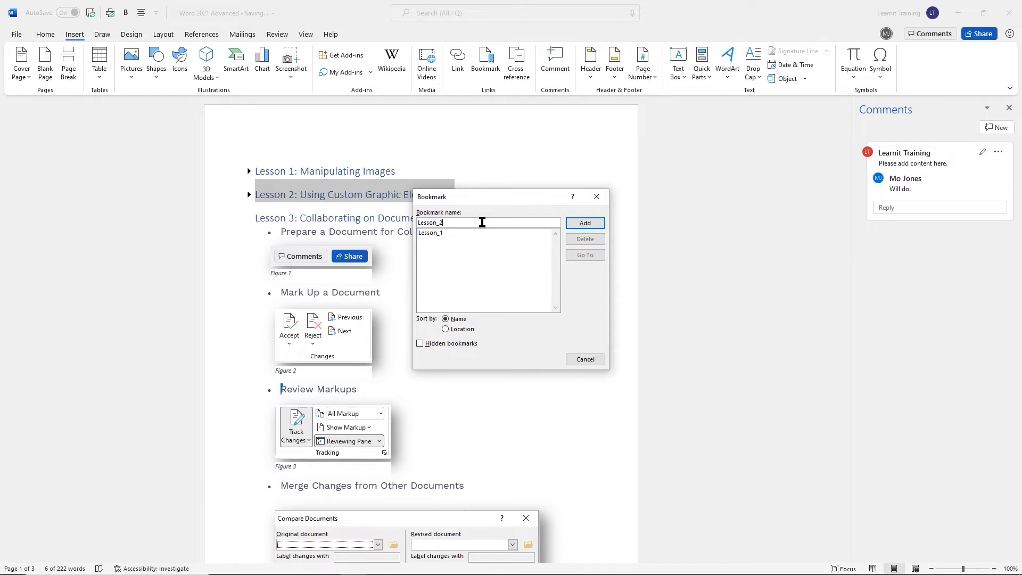
left_click(585, 223)
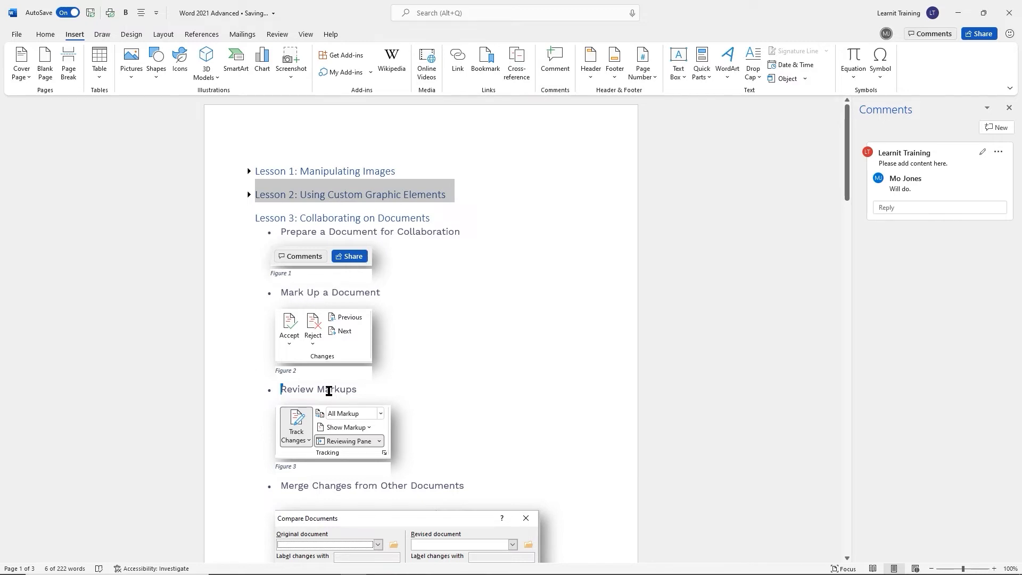
Add a bookmark named Merging to the bullet "Merge Changes from Other Documents" under Lesson 3
double_click(362, 485)
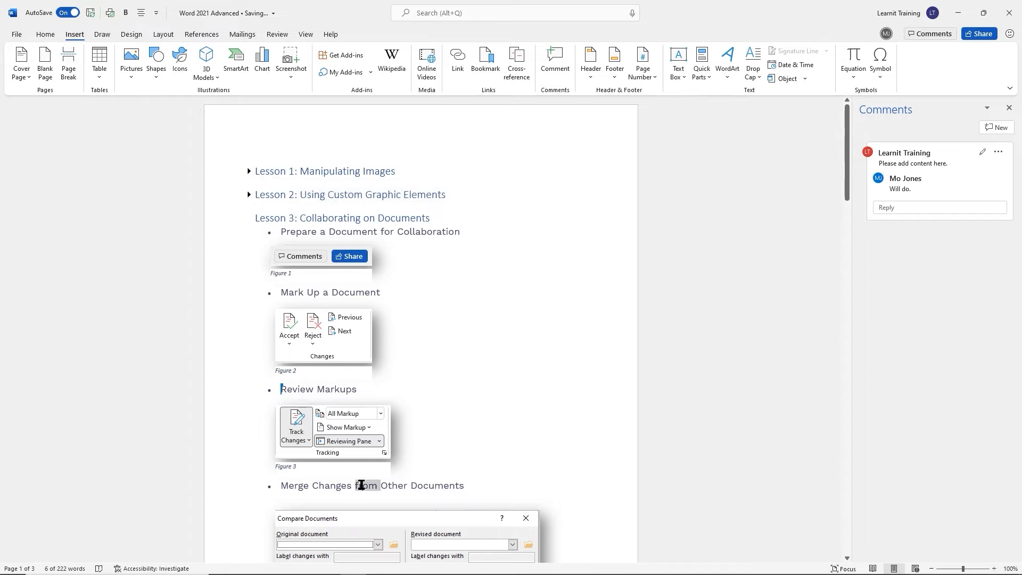
triple_click(361, 486)
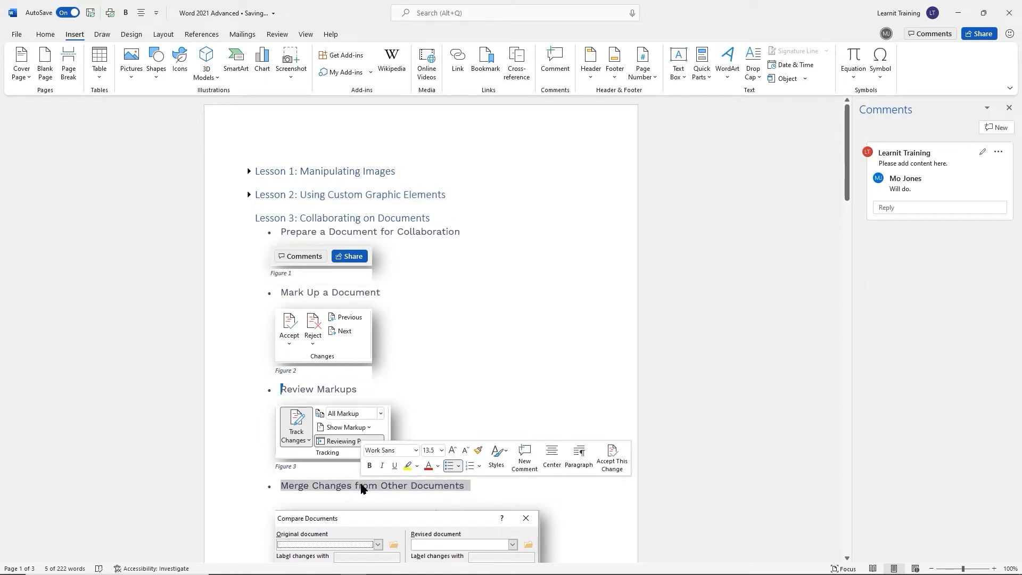
left_click(486, 63)
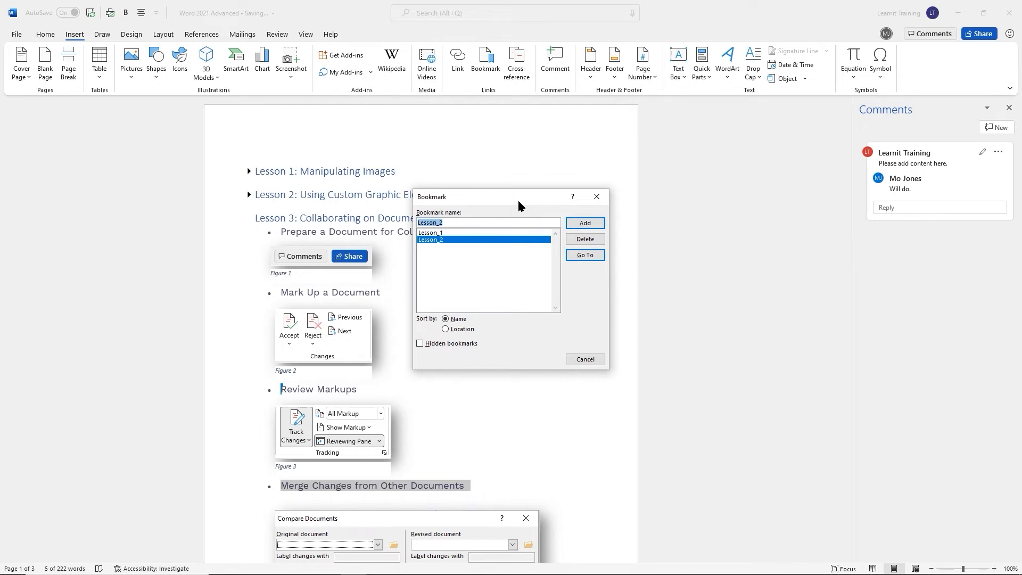
type("Mergin")
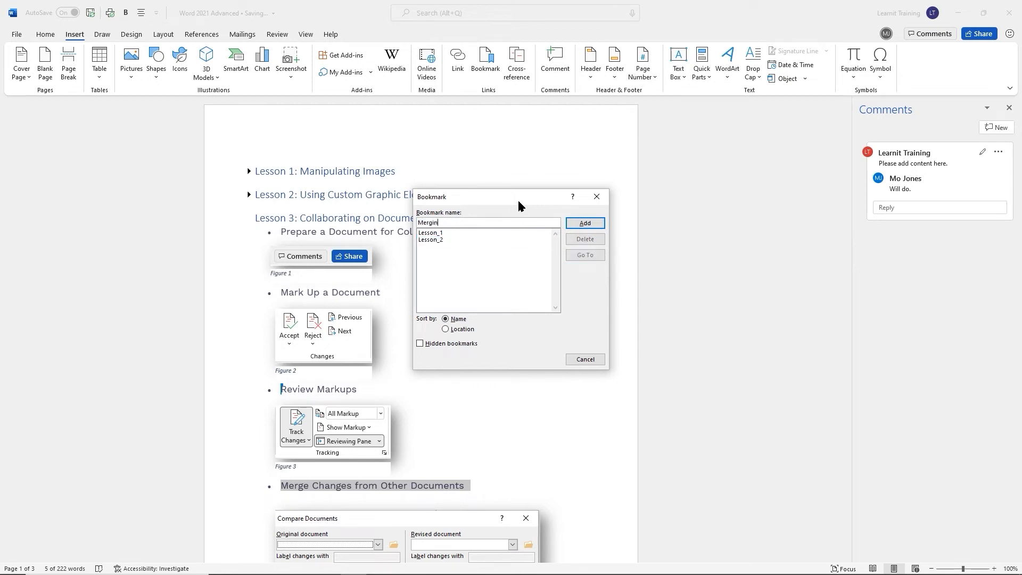
type("g")
left_click(585, 223)
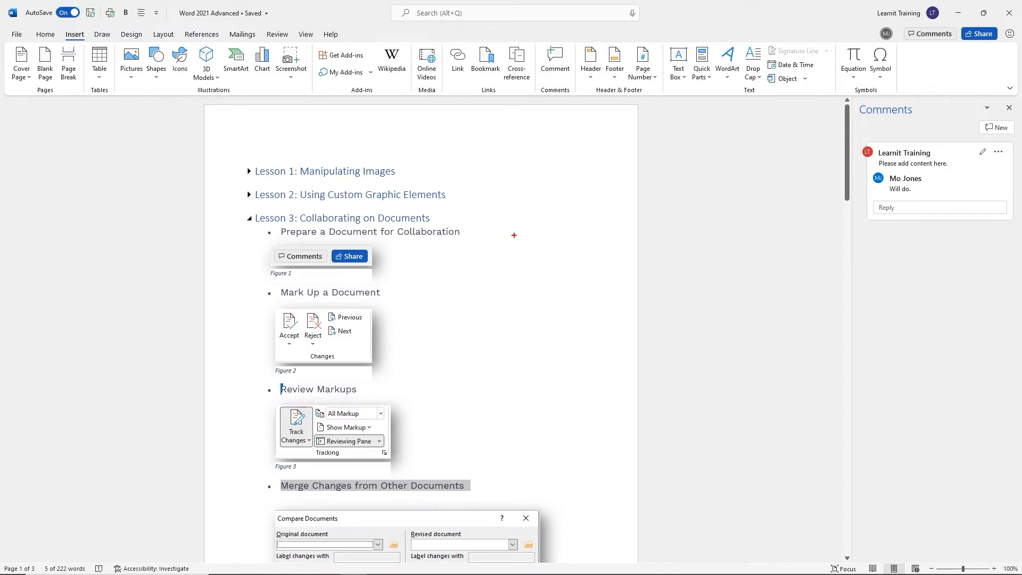
Use Go To with the Bookmark option to jump to the Lesson_1 bookmark
left_click_drag(533, 248, 533, 295)
key("ctrl+g")
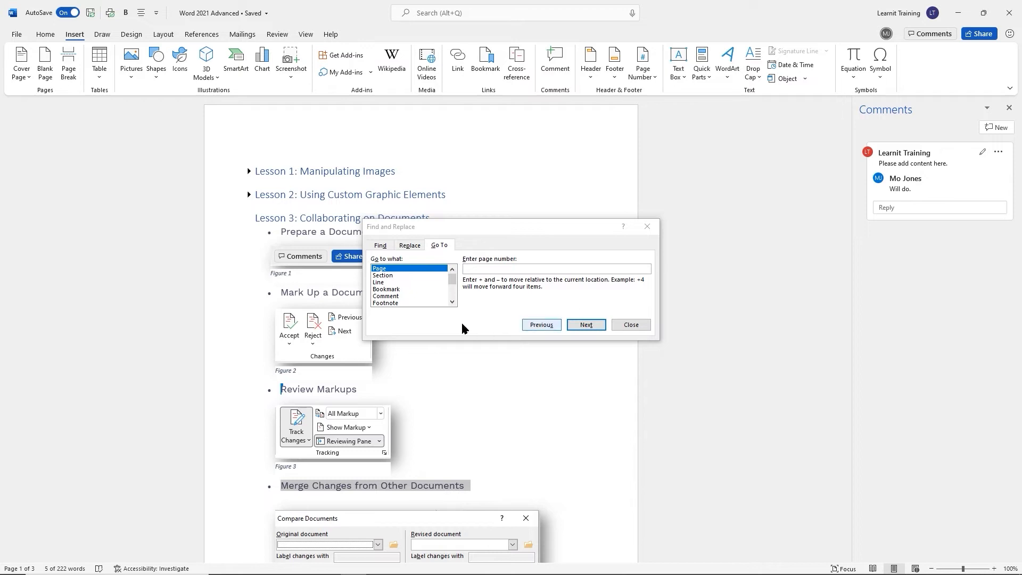
left_click(384, 289)
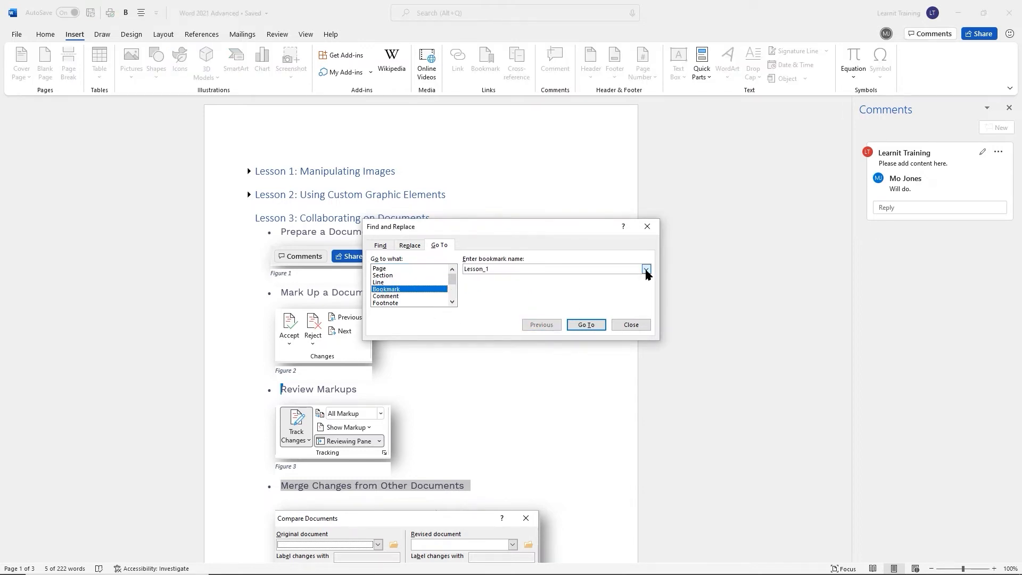
left_click(646, 269)
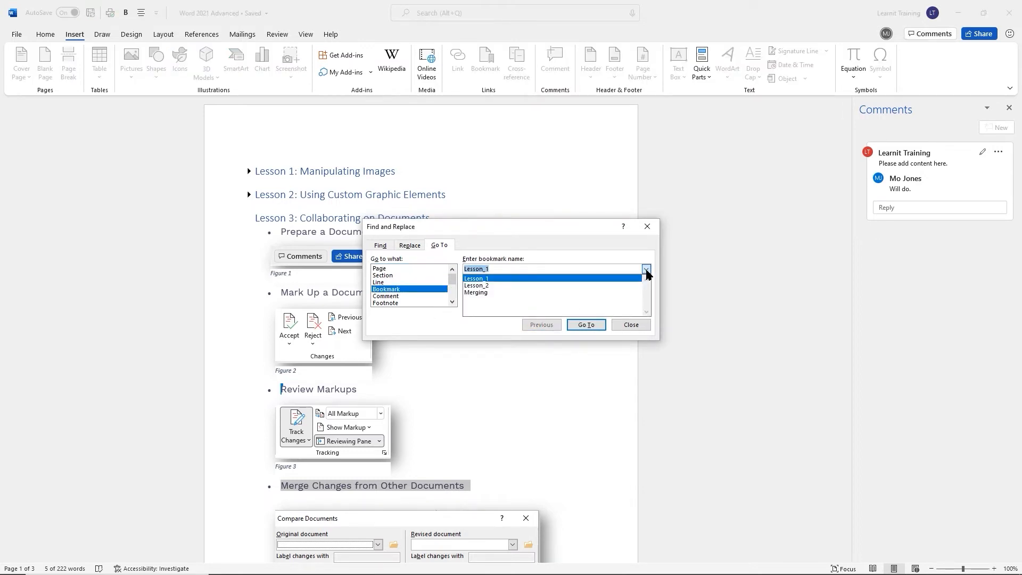
left_click(507, 279)
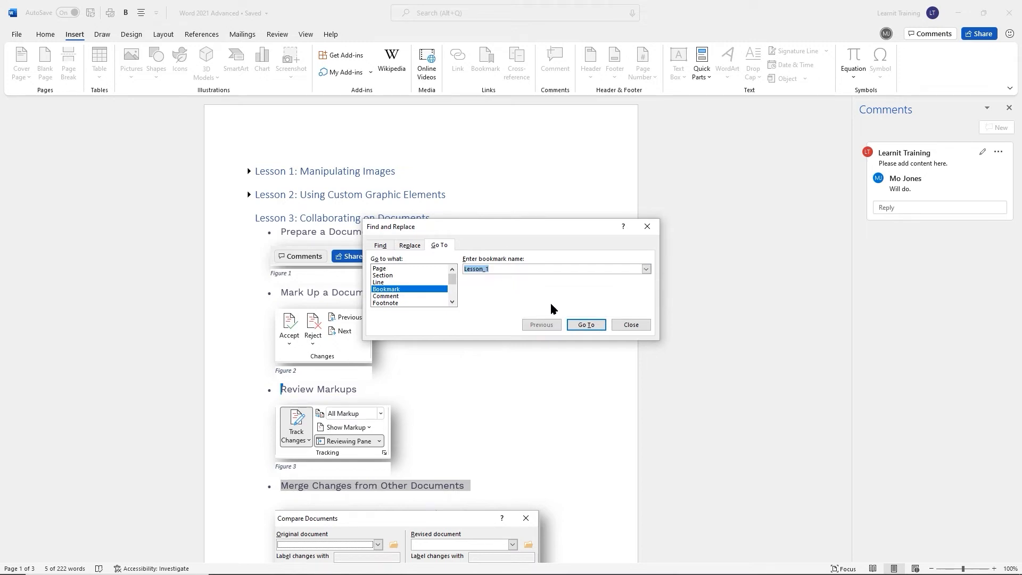
left_click(586, 325)
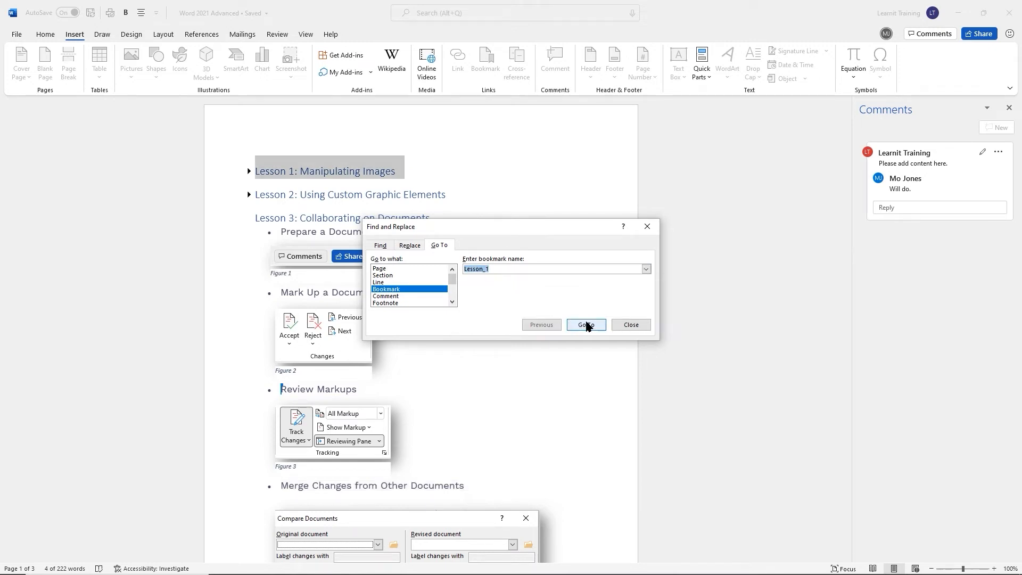
Jump to the Lesson_2 bookmark with Go To
left_click(645, 269)
left_click(530, 290)
left_click(590, 325)
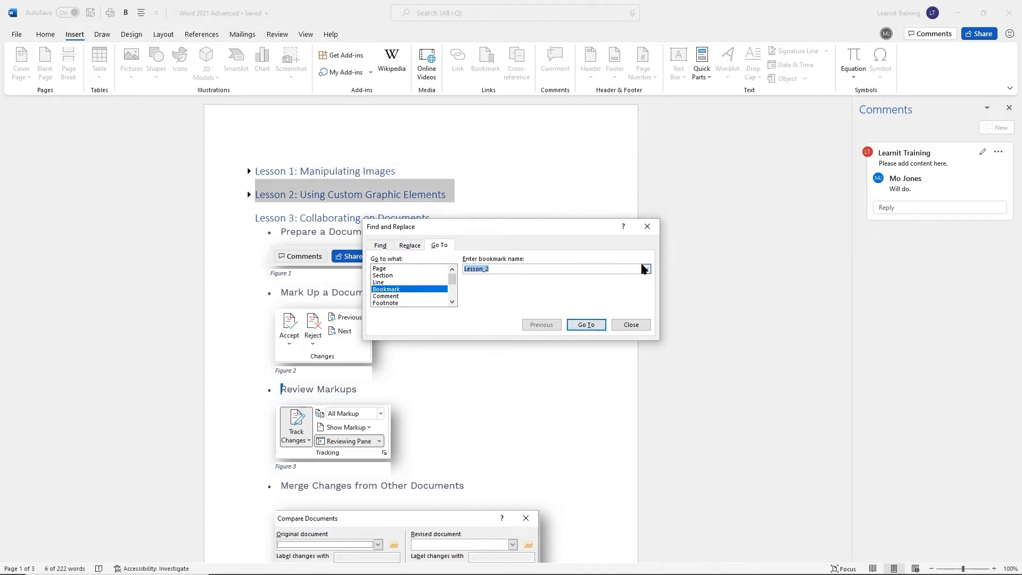
Jump to the Merging bookmark with Go To and close the Find and Replace dialog
left_click(646, 269)
left_click(549, 290)
left_click(586, 325)
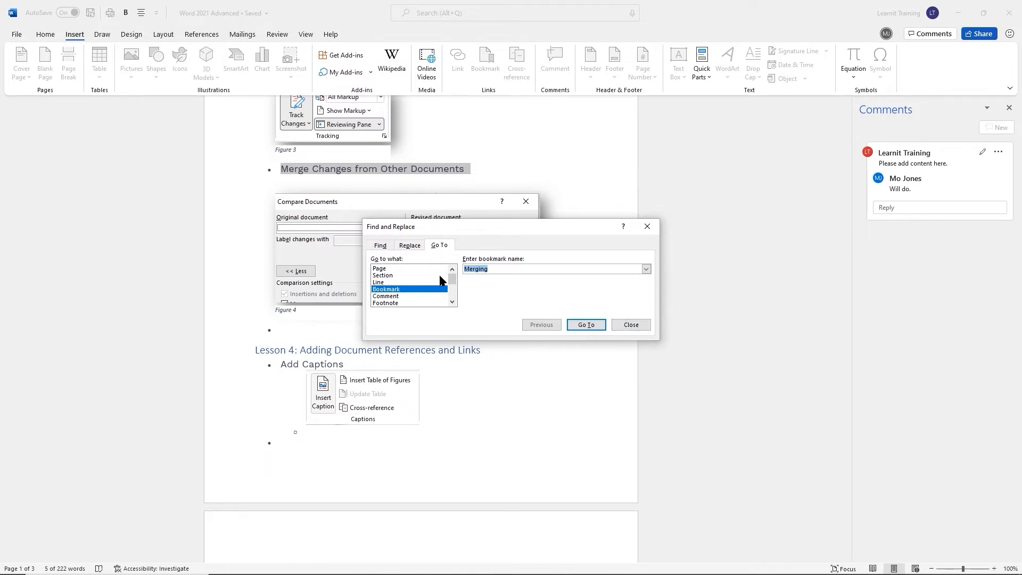
left_click(634, 326)
Turn the text "Learn more with Learnit!" under Add Hyperlinks into a hyperlink to the web address learnit.com
scroll(596, 306, "down", 3)
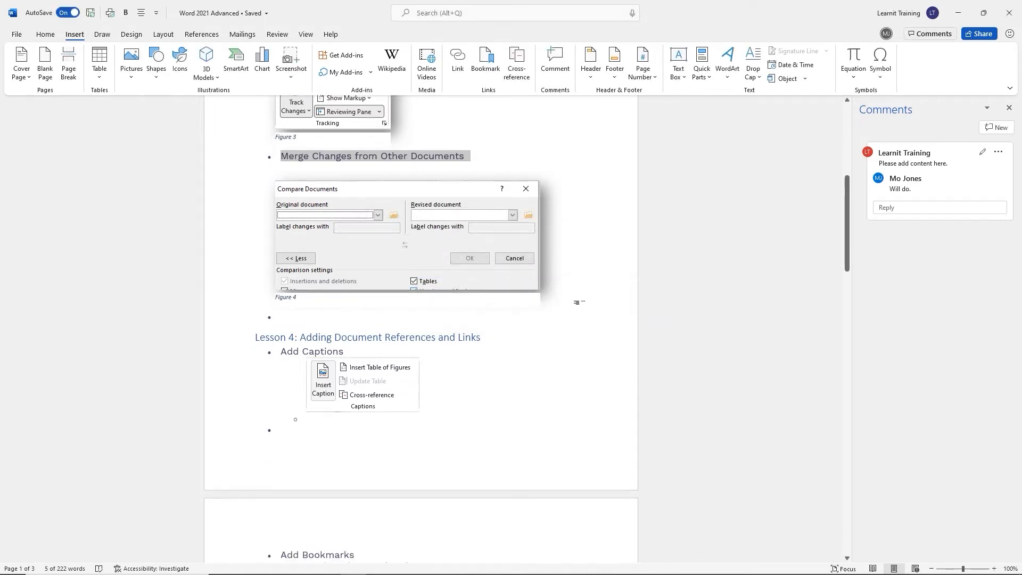
scroll(582, 305, "down", 6)
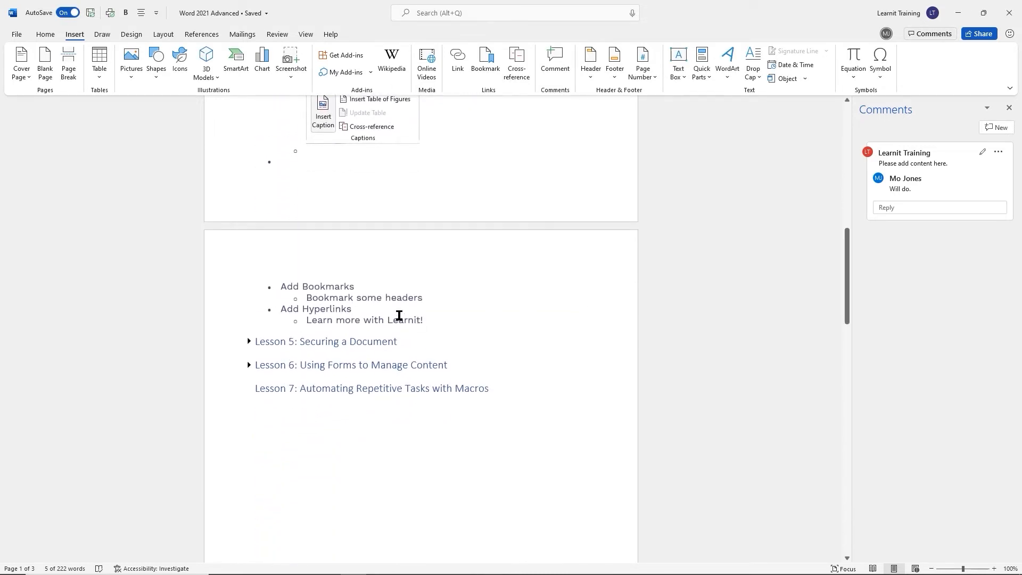
left_click(365, 309)
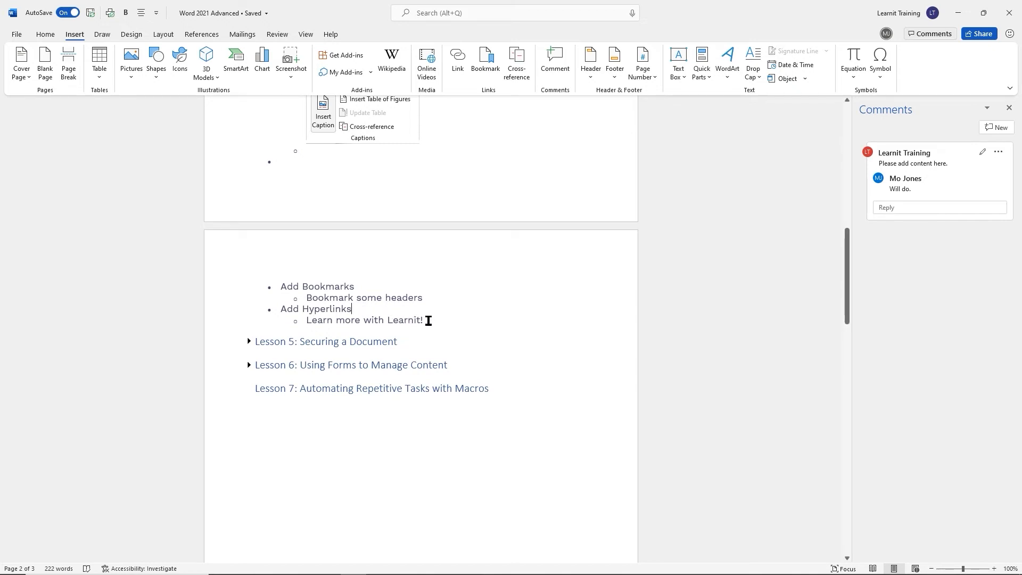
left_click_drag(428, 320, 311, 322)
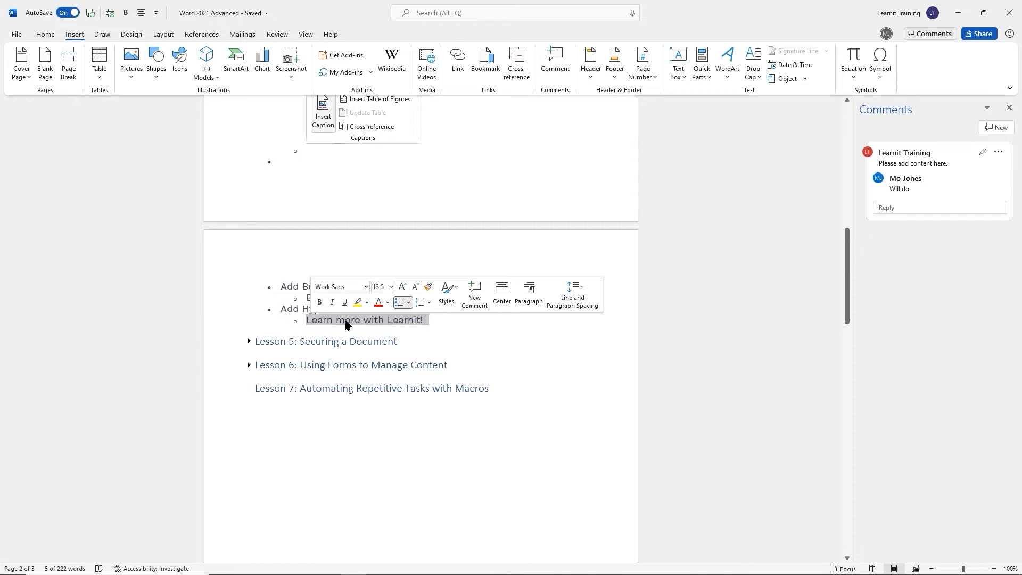
left_click(438, 324)
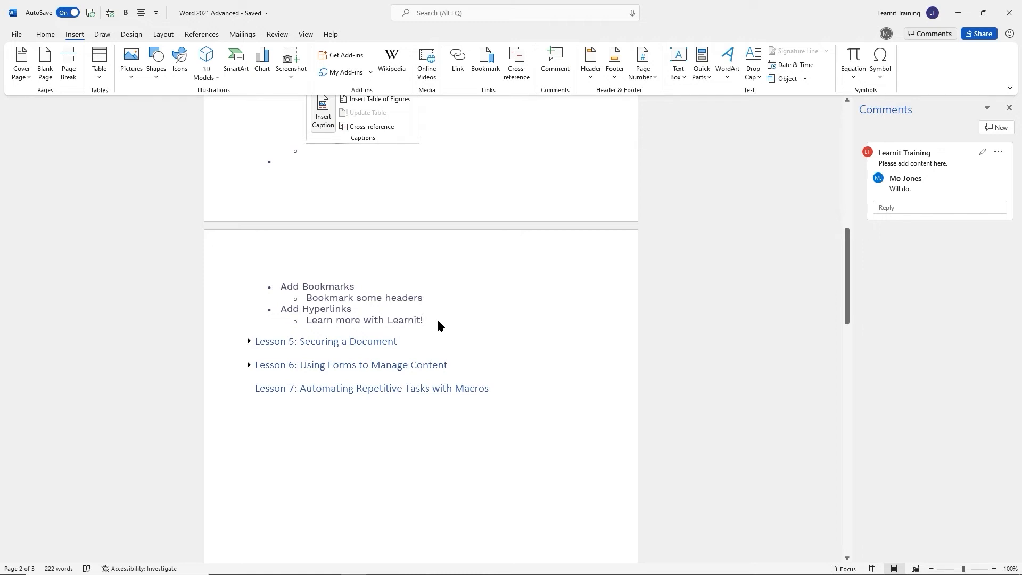
left_click_drag(417, 321, 313, 323)
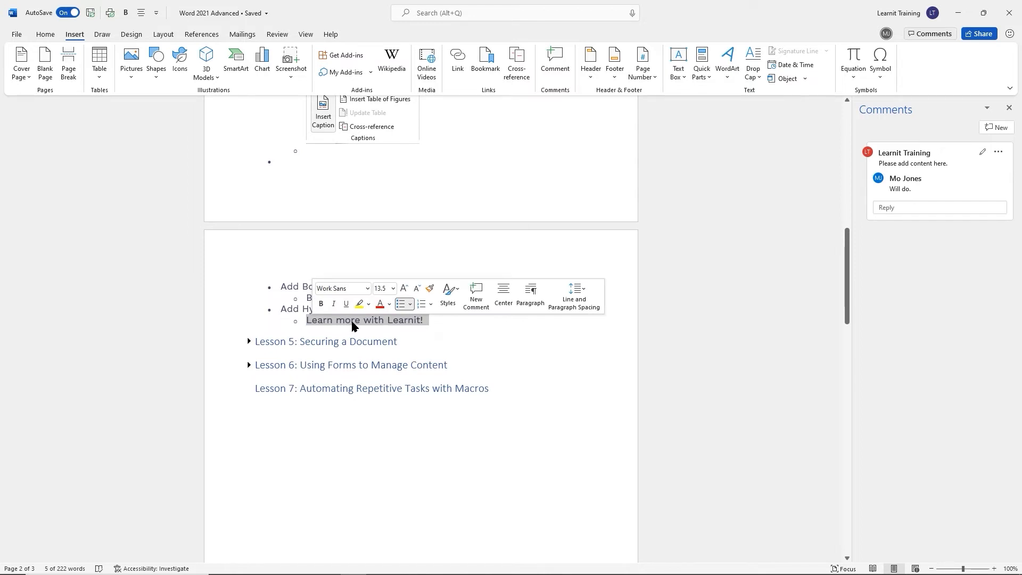
left_click(457, 68)
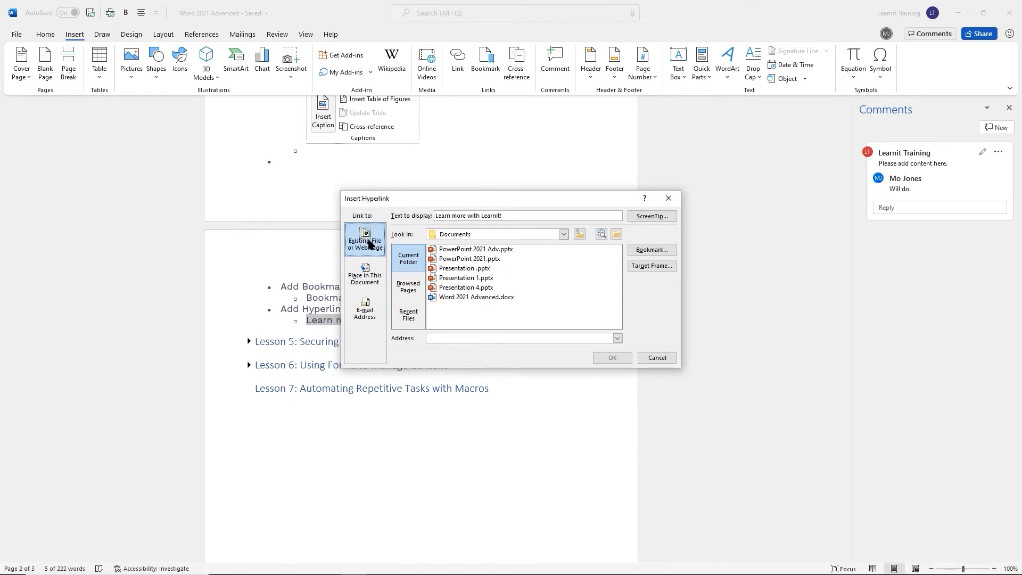
left_click(369, 277)
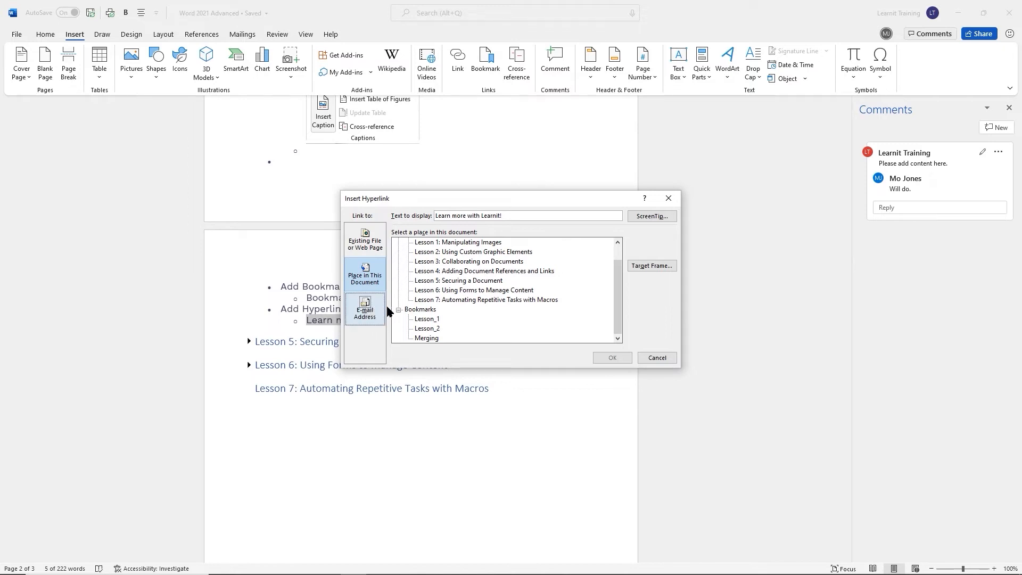
scroll(454, 274, "up", 1)
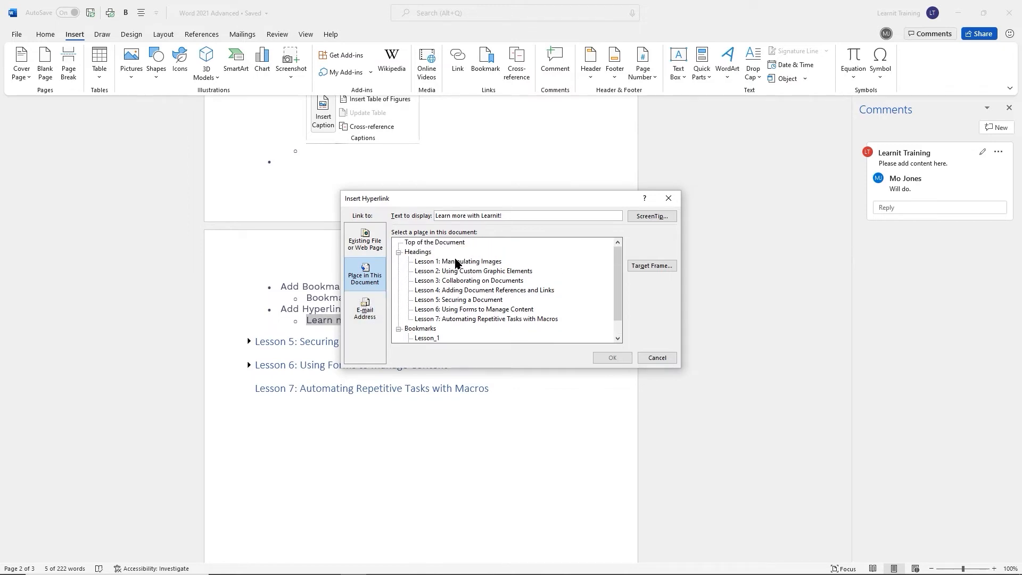
left_click(365, 238)
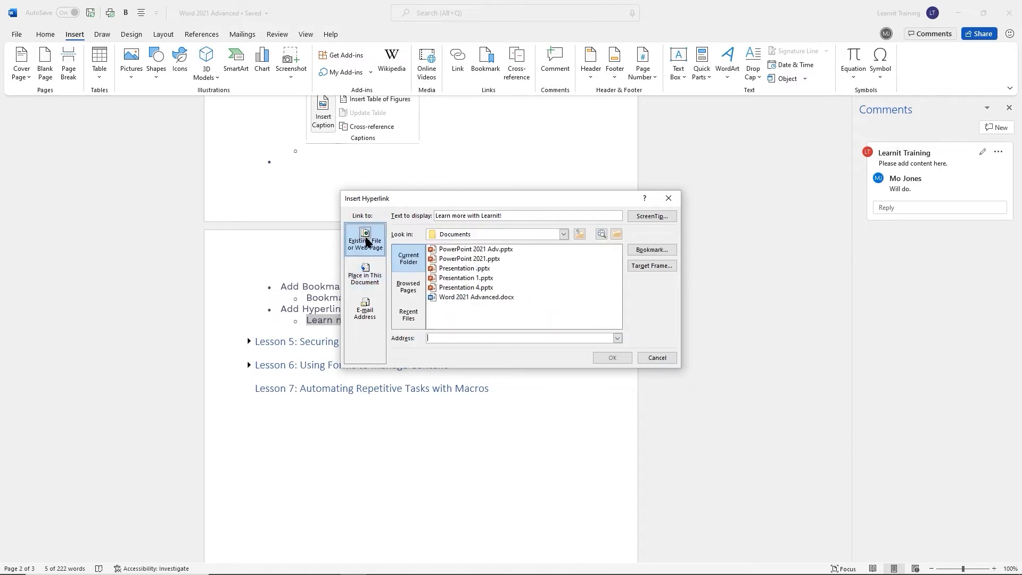
left_click(475, 336)
type("learnit.com")
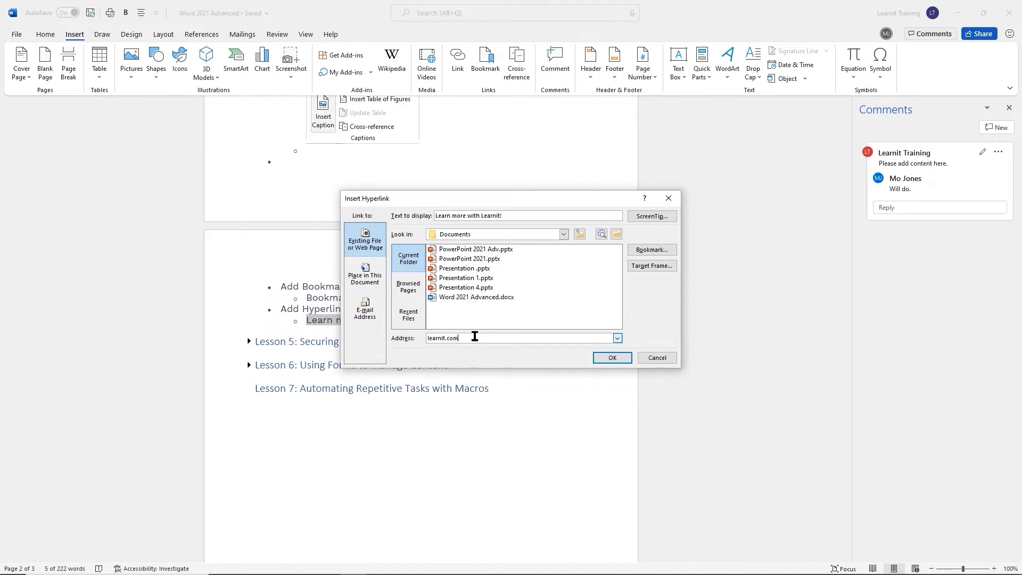
left_click(612, 358)
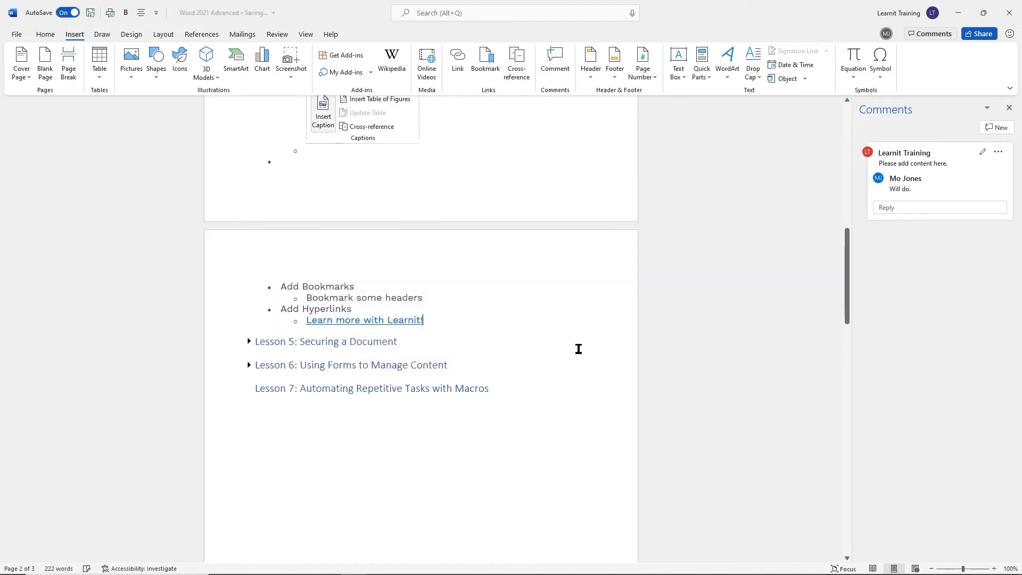
mouse_move(401, 321)
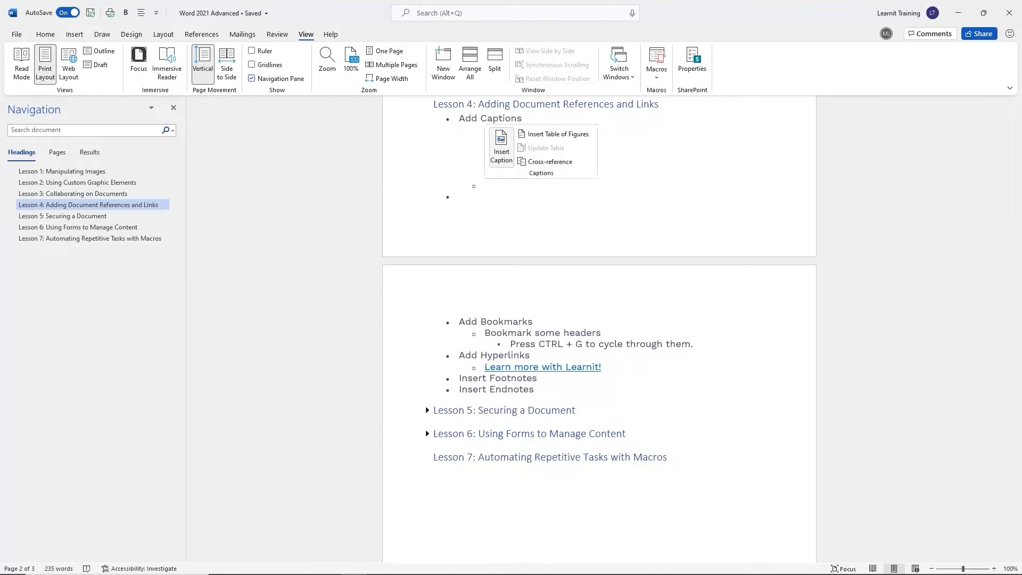
Show the reference commands for inserting footnotes and endnotes
left_click(201, 34)
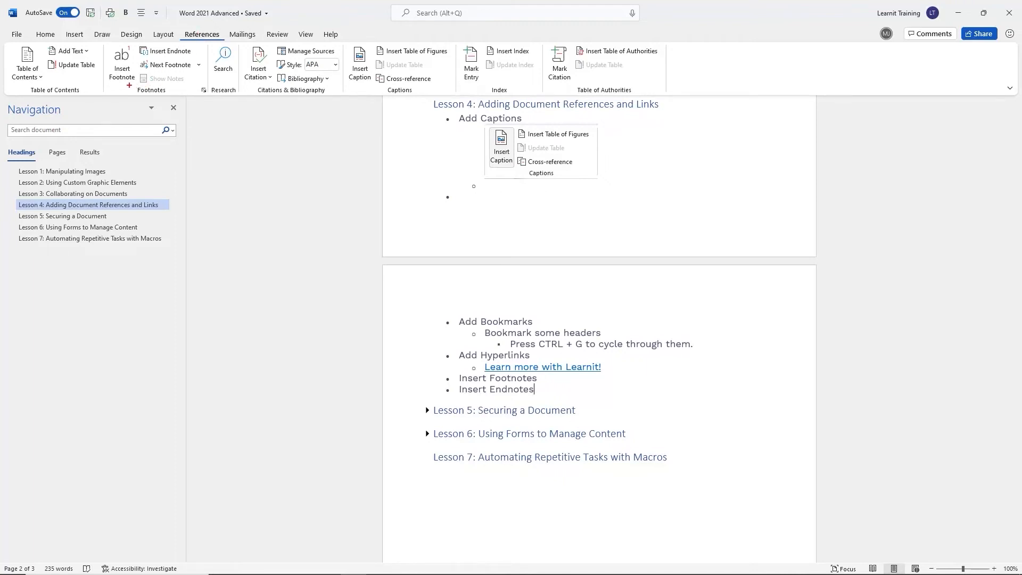
left_click_drag(128, 85, 177, 100)
left_click_drag(104, 42, 133, 83)
left_click_drag(136, 43, 191, 50)
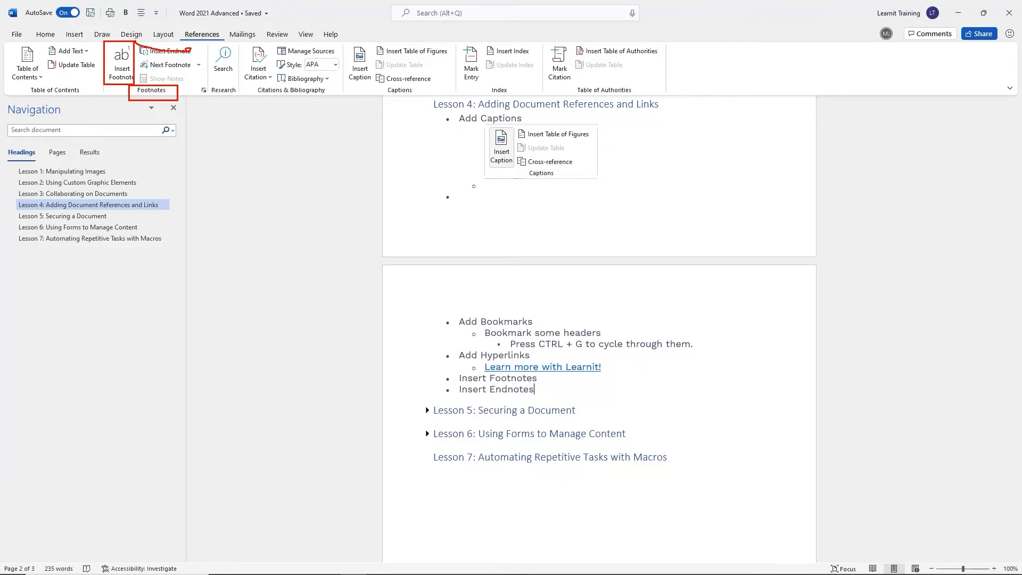
key("Escape")
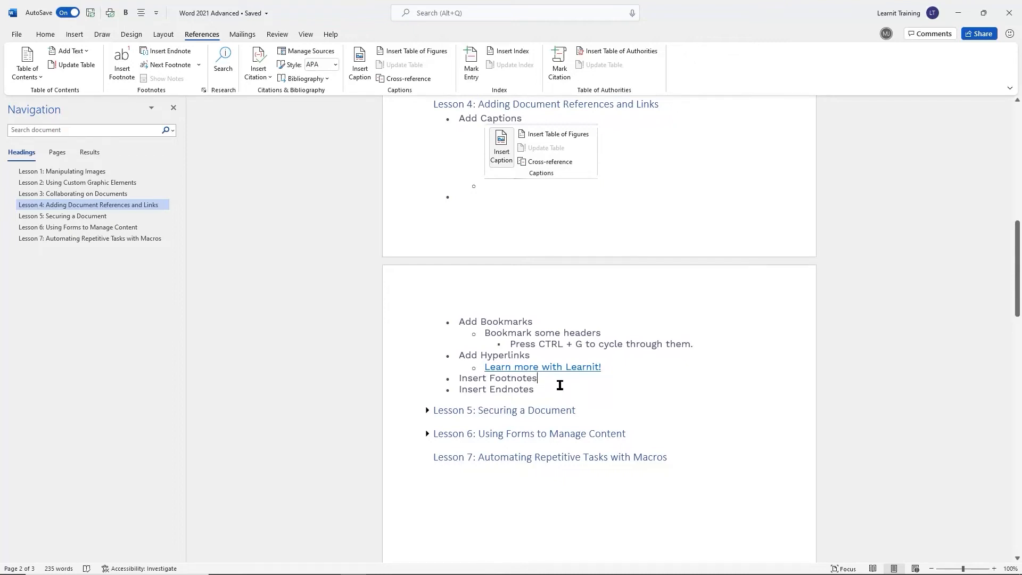
Insert a footnote after "Insert Footnotes" reading "Footnotes go to the end of the page." and preview it from its reference mark
left_click(121, 63)
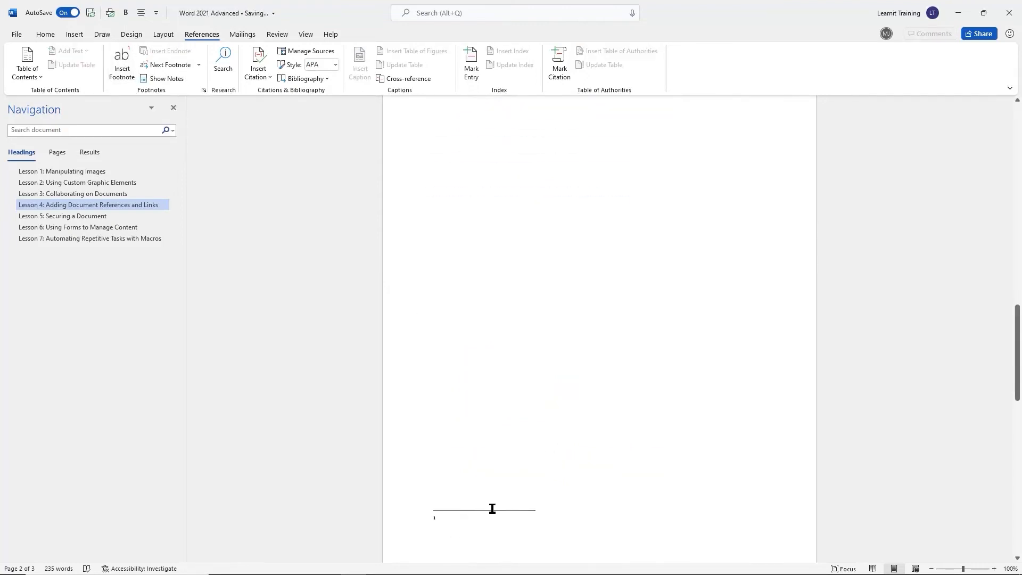
scroll(479, 506, "down", 2)
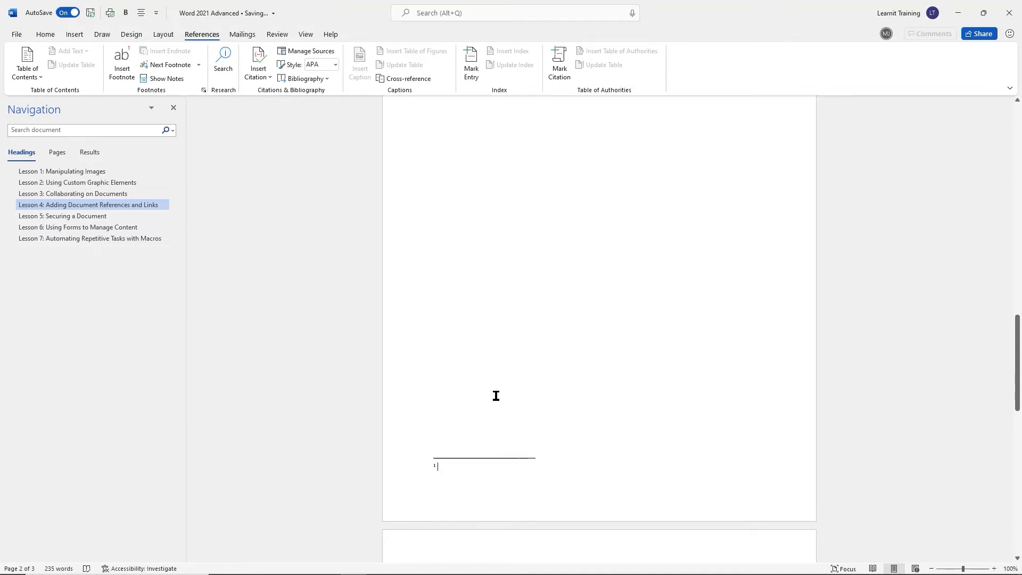
type("F")
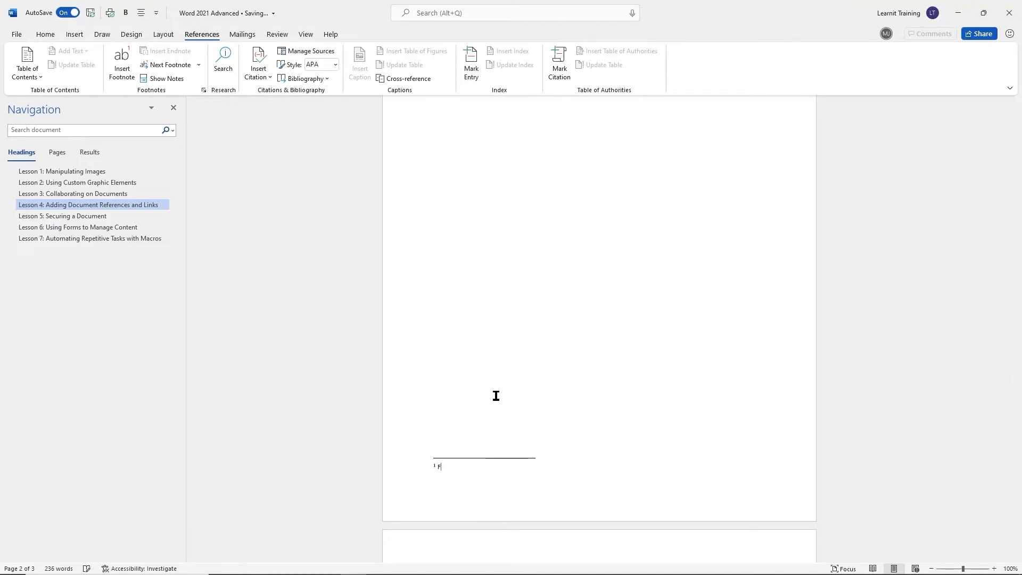
type("ootnotes ")
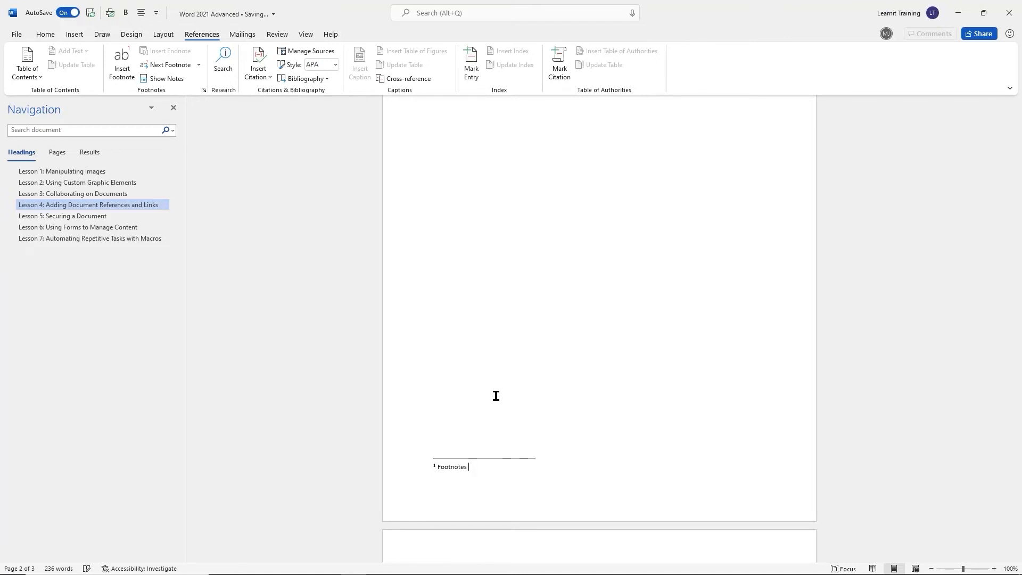
type("go to the e")
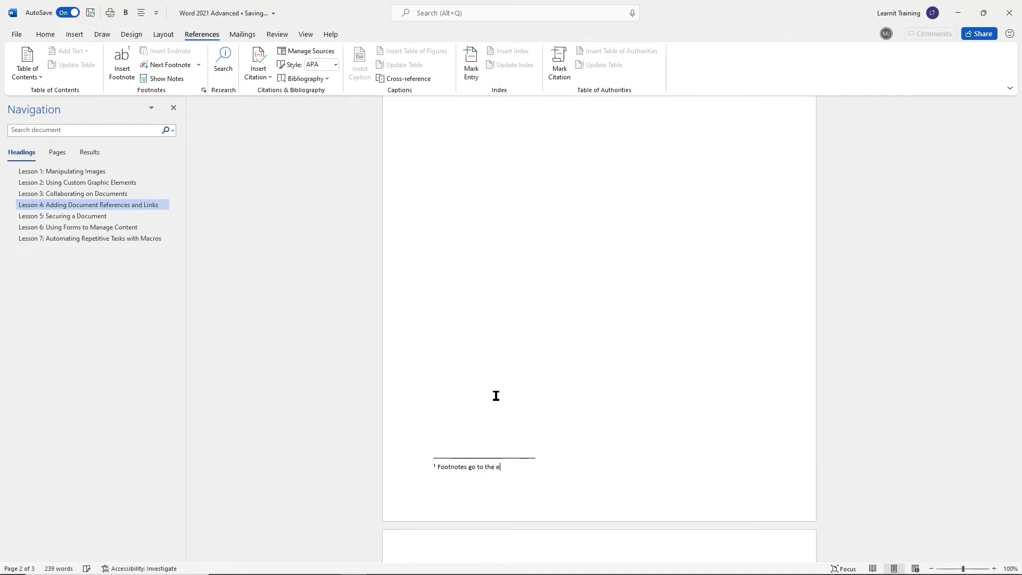
type("nd of the page.")
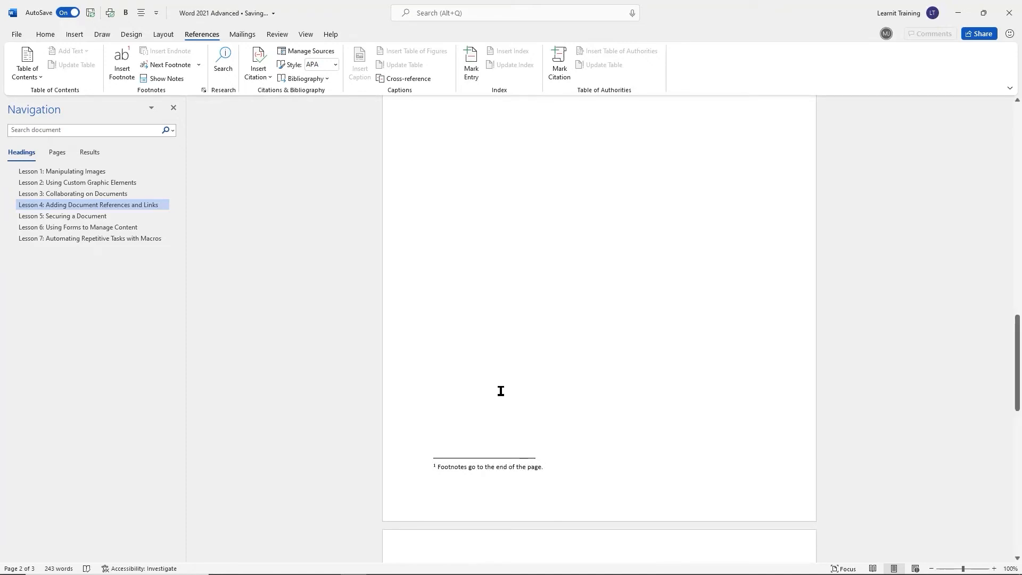
scroll(565, 400, "up", 10)
scroll(566, 399, "up", 3)
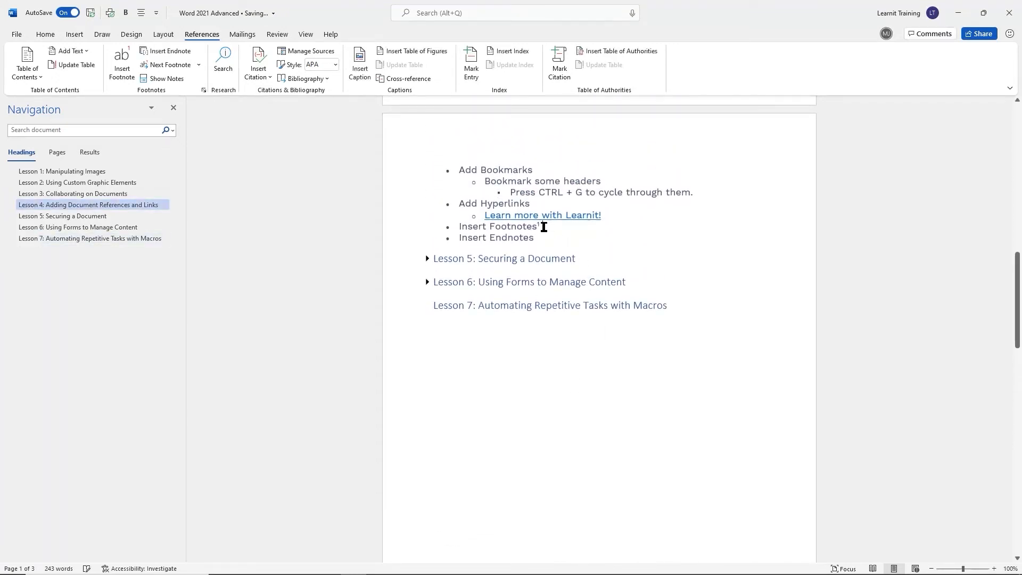
mouse_move(540, 226)
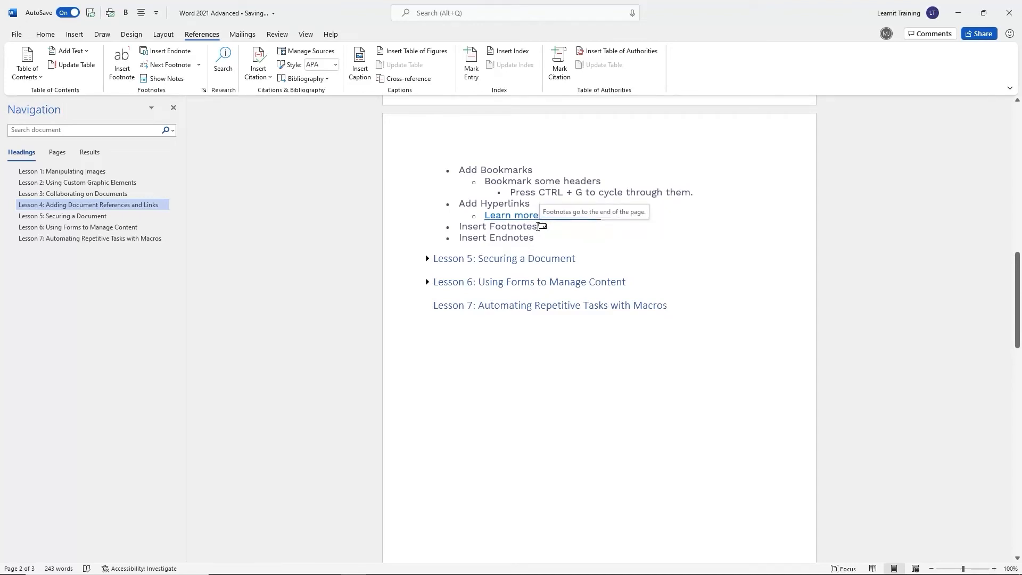
scroll(539, 237, "down", 5)
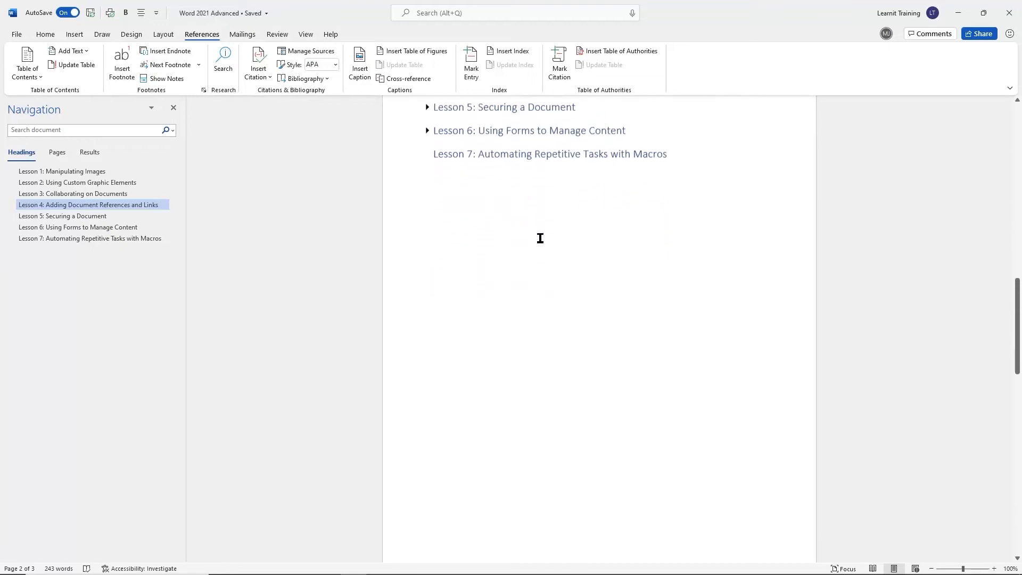
double_click(522, 490)
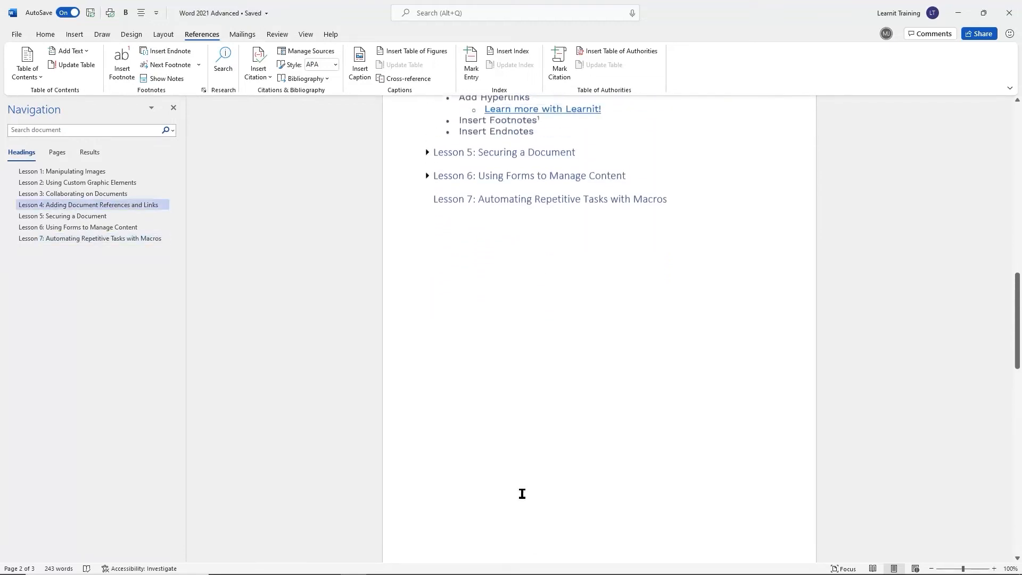
Insert an endnote after the "Insert Endnotes" bullet reading "Endnote goes to the end of the document." and return to the Lesson 4 list
left_click(548, 264)
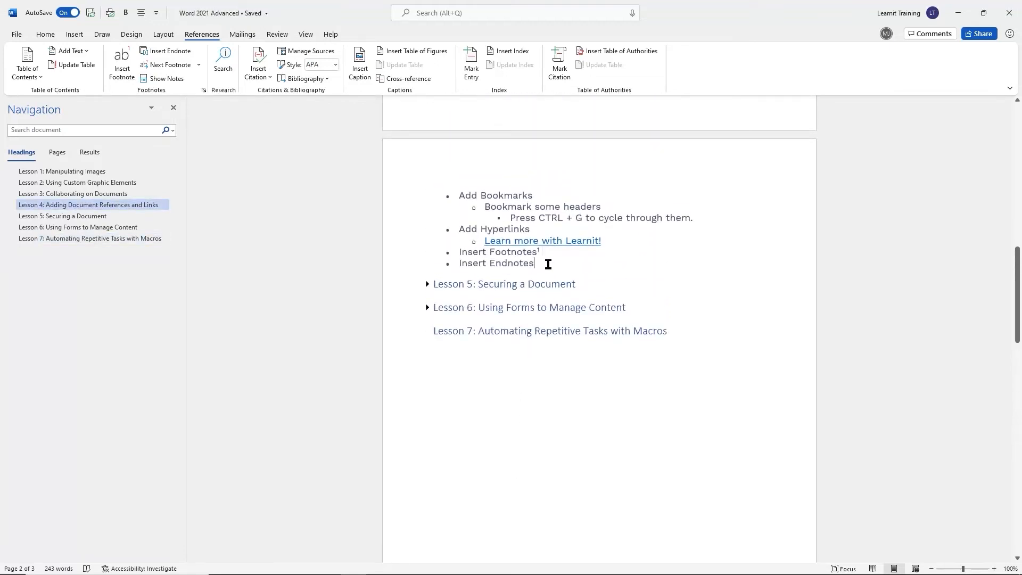
left_click(168, 55)
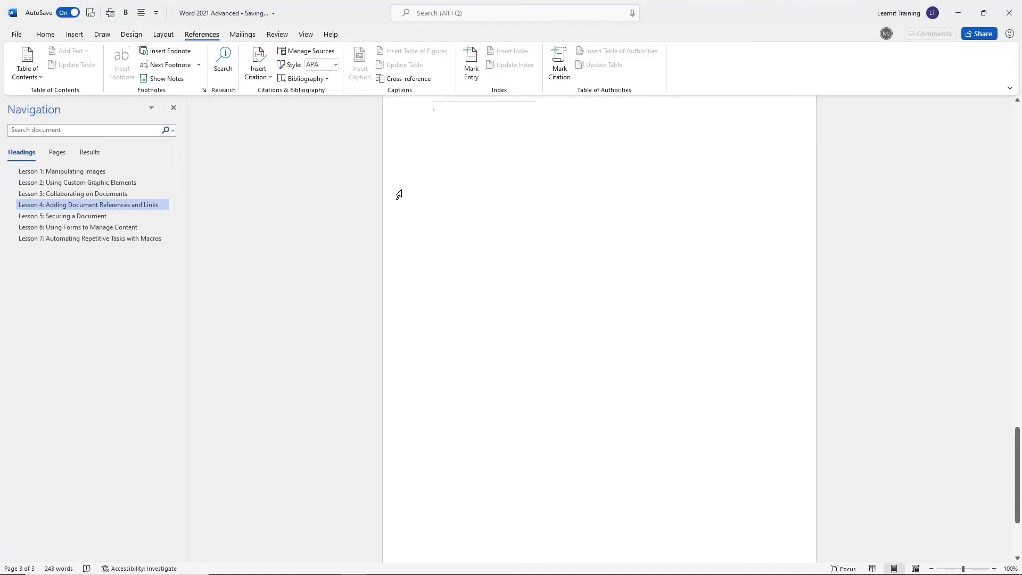
scroll(532, 268, "down", 2)
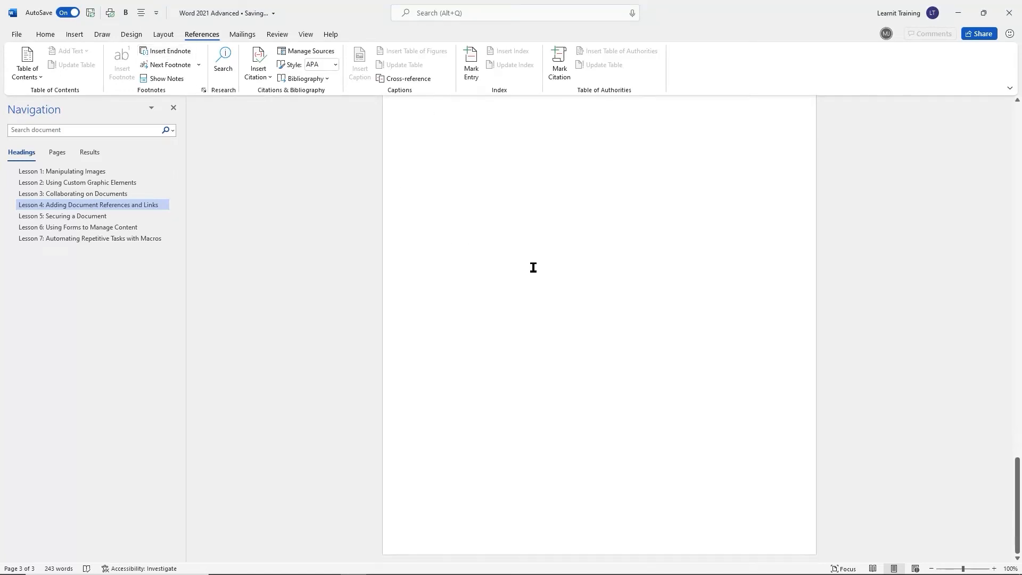
scroll(584, 334, "up", 5)
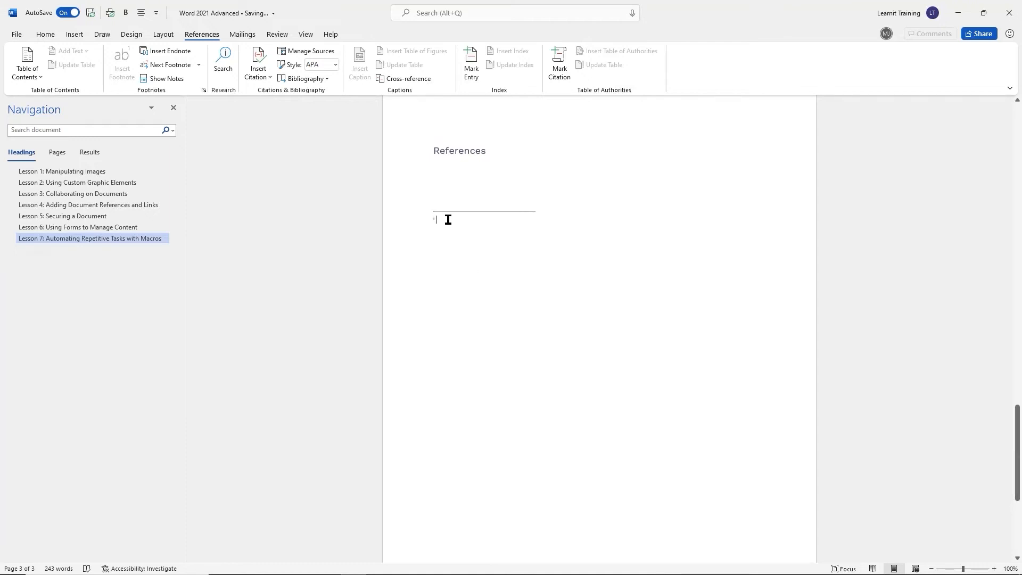
type("En")
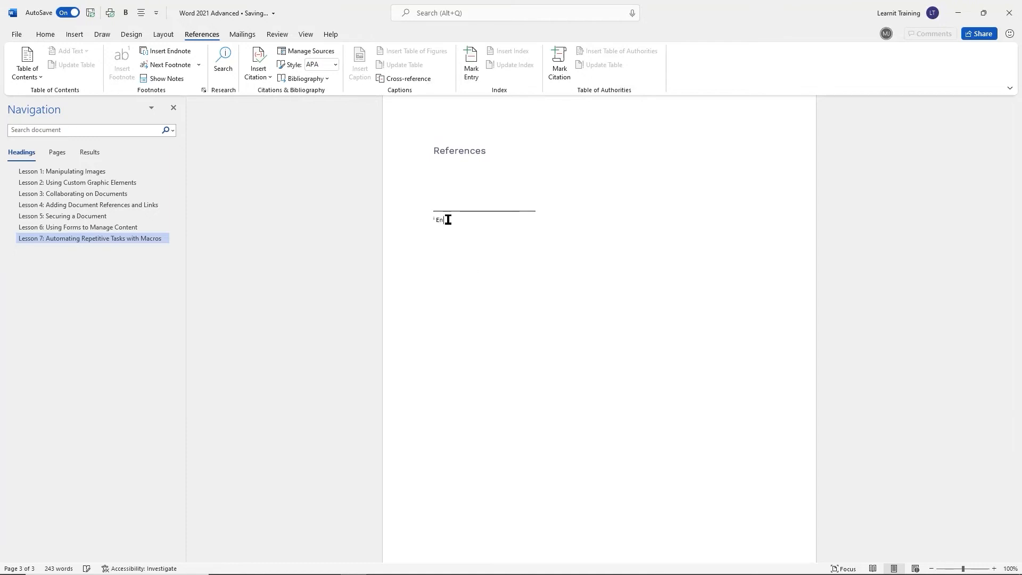
type("dnote goes to the end of the doc")
type("ument.")
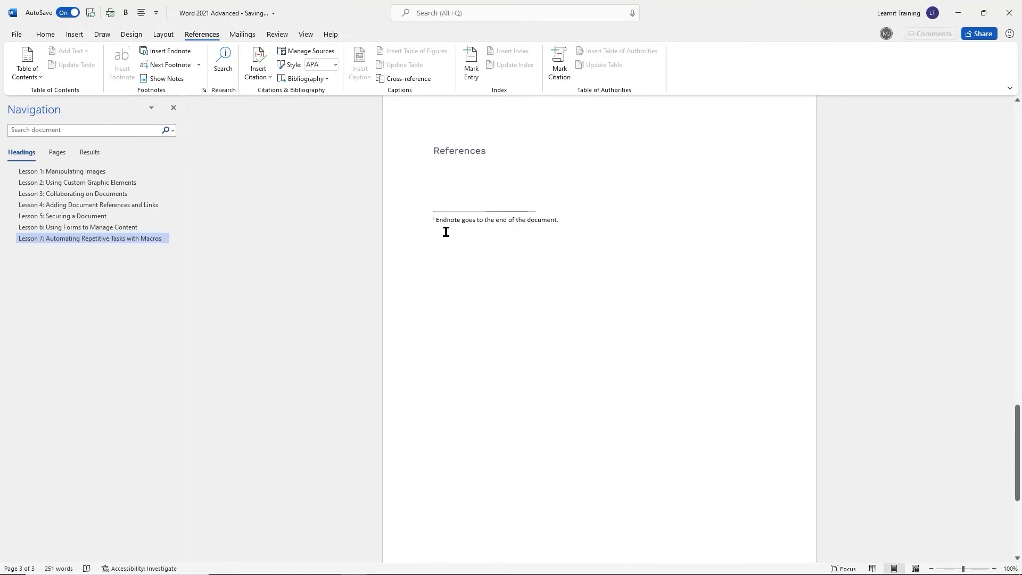
scroll(448, 229, "up", 3)
scroll(450, 232, "up", 3)
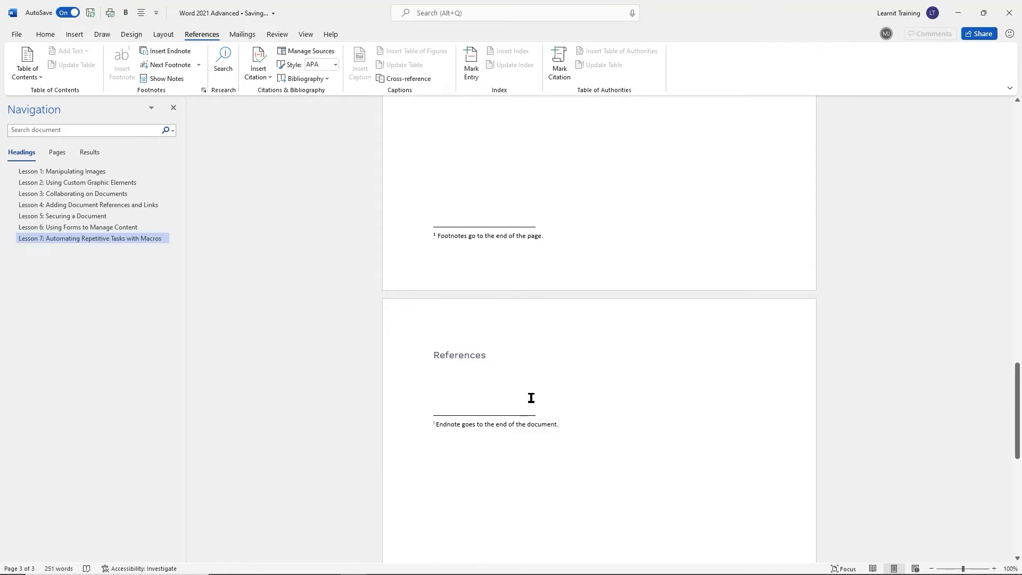
scroll(536, 377, "up", 1)
scroll(536, 376, "up", 8)
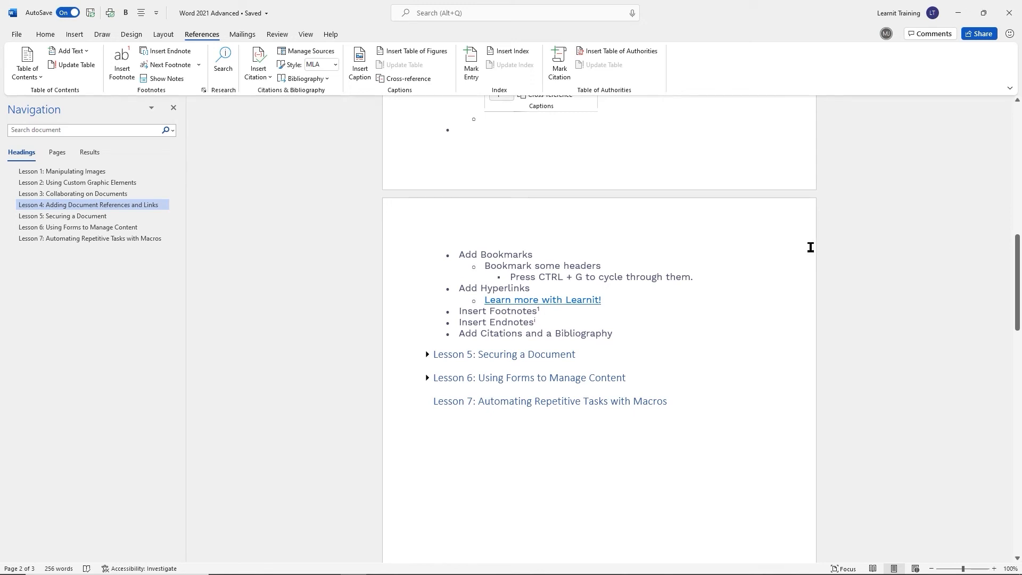
Place the cursor on the empty line below the References heading and open the Table of Figures settings
scroll(724, 226, "up", 3)
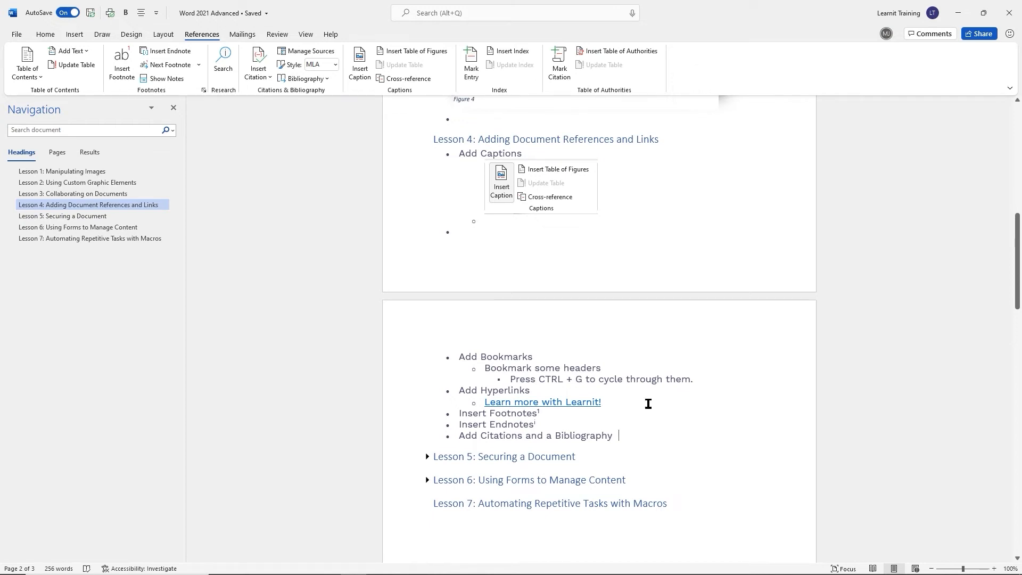
scroll(648, 403, "down", 10)
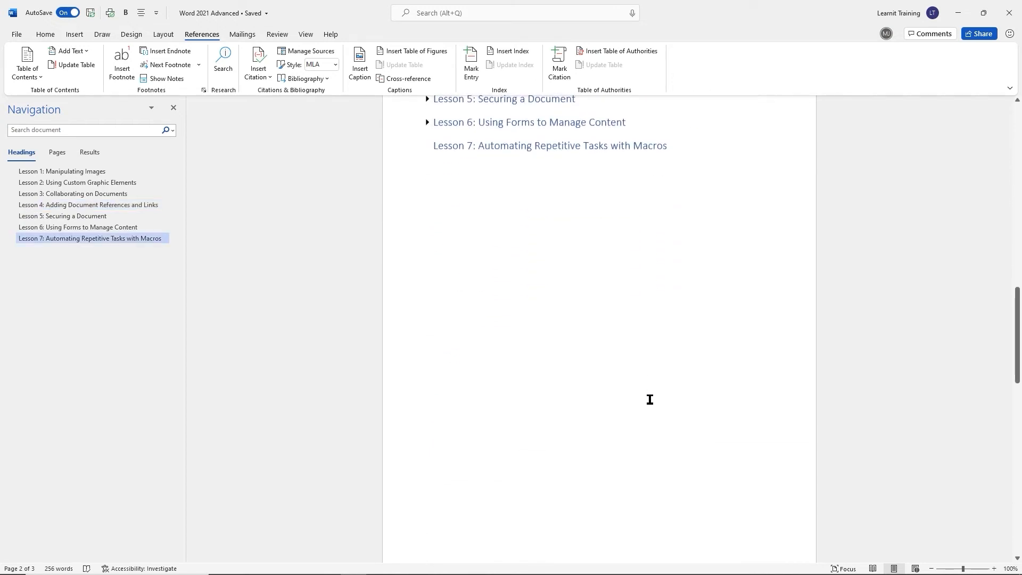
scroll(649, 399, "down", 15)
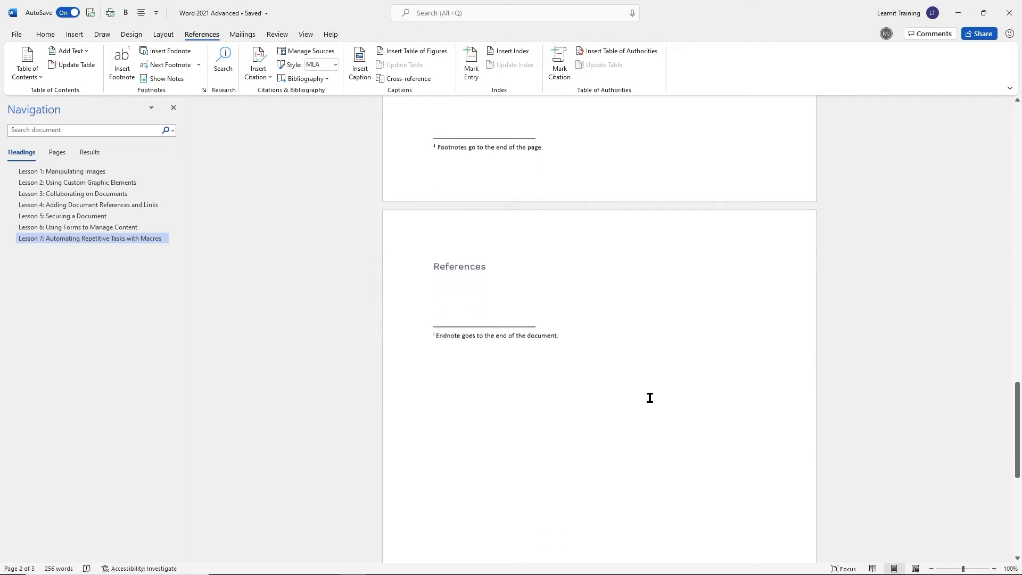
scroll(650, 398, "down", 4)
scroll(651, 396, "up", 3)
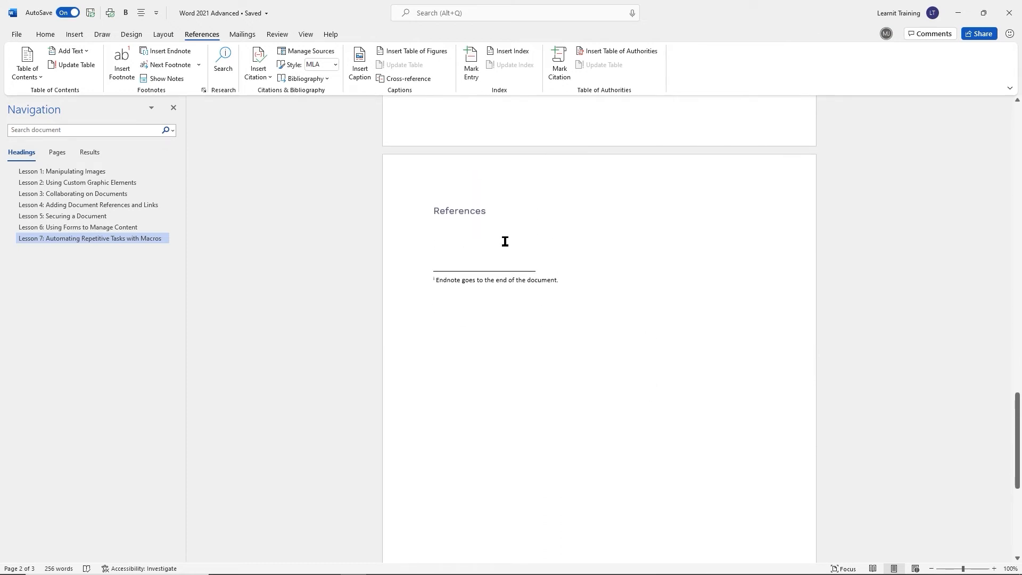
left_click(460, 233)
left_click_drag(381, 87, 431, 101)
left_click_drag(371, 42, 453, 60)
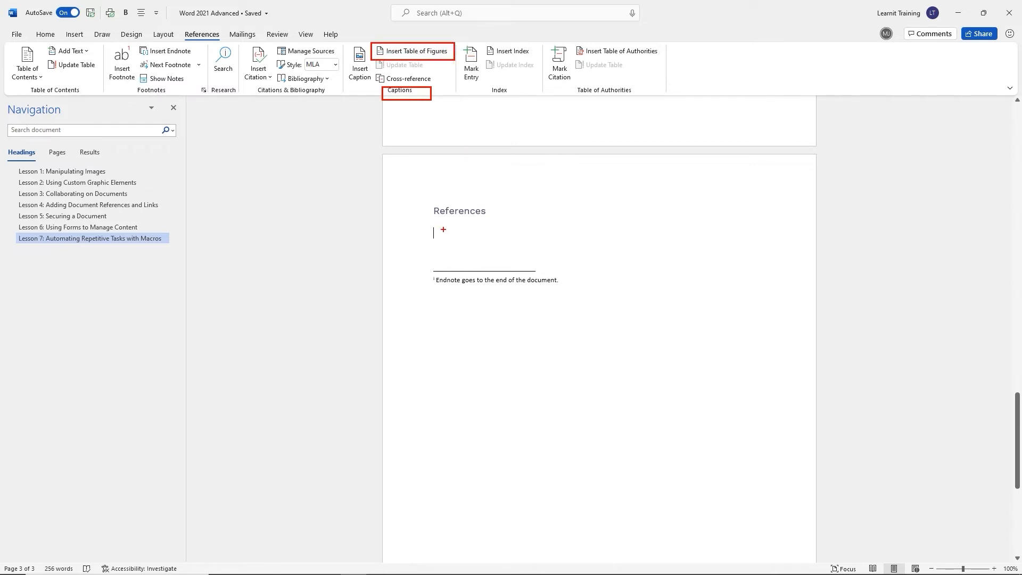
key("Escape")
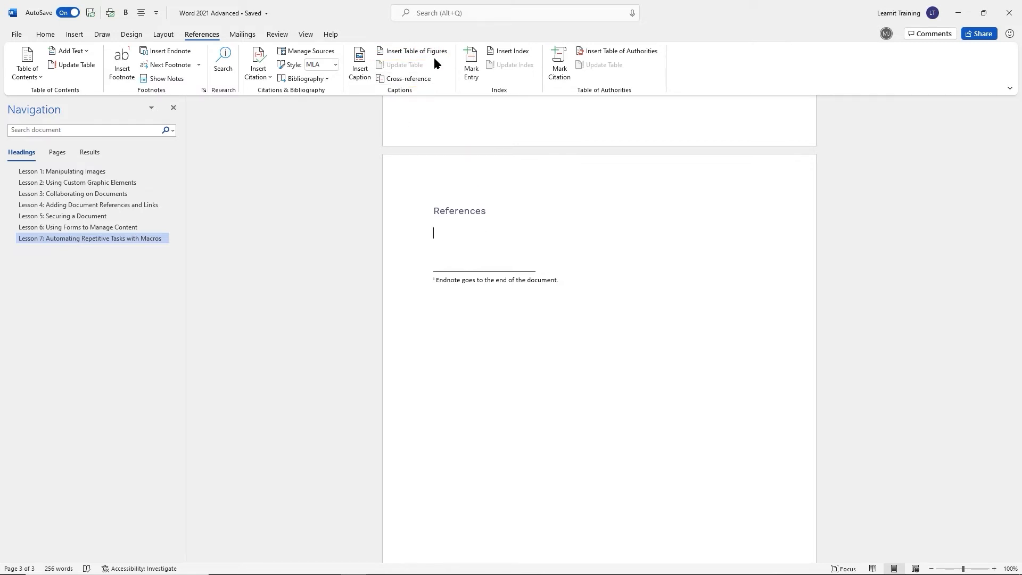
left_click(421, 51)
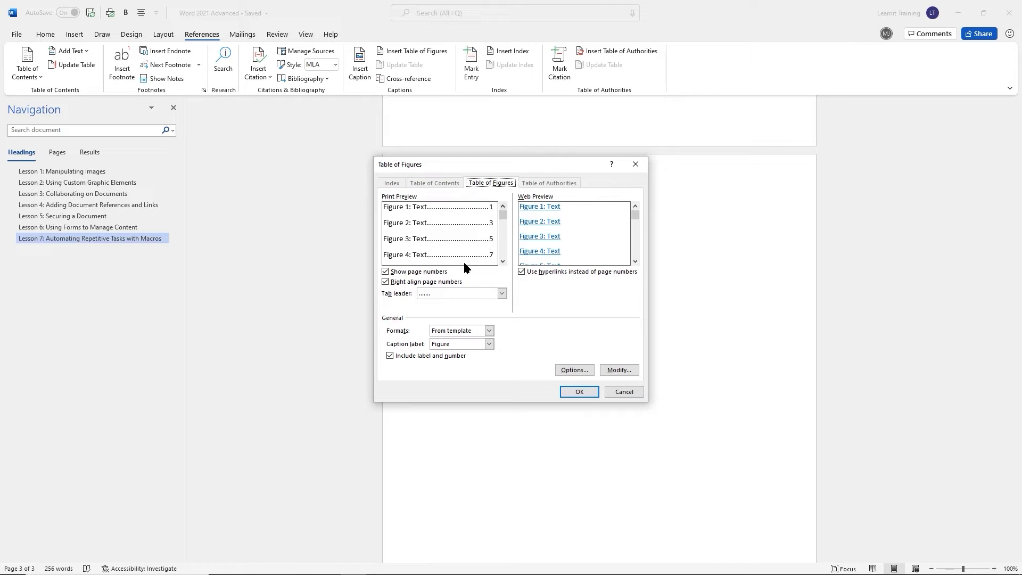
Preview the table of figures without and with page numbers, and try the underscore and dashed tab leaders
left_click(425, 272)
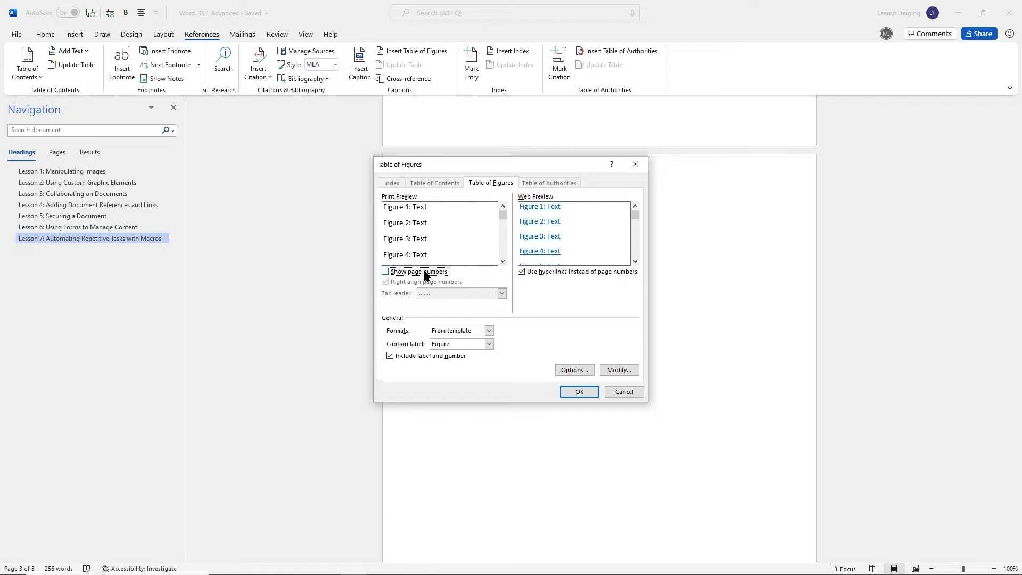
left_click(424, 272)
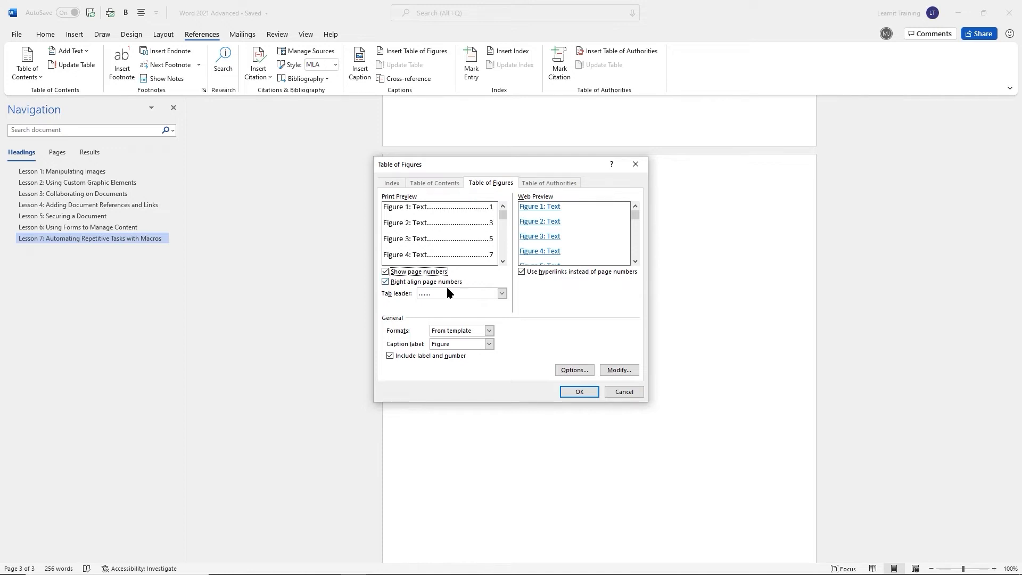
left_click(502, 294)
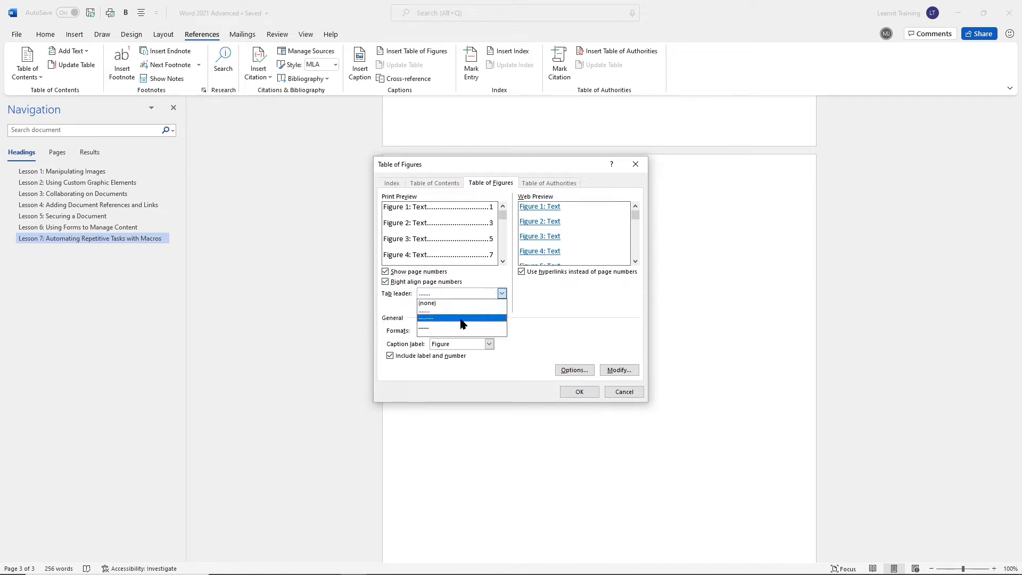
left_click(447, 330)
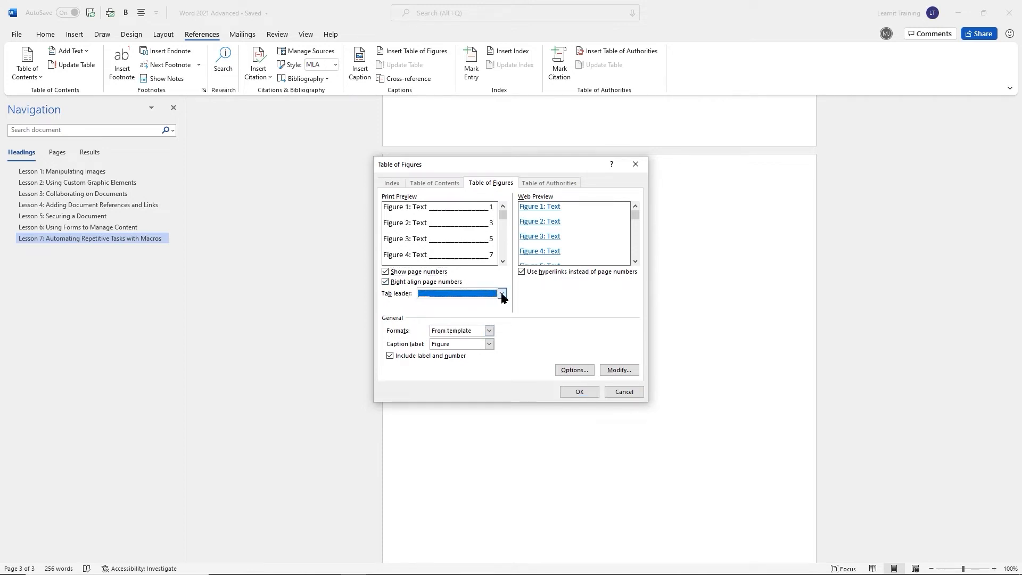
left_click(502, 293)
left_click(443, 318)
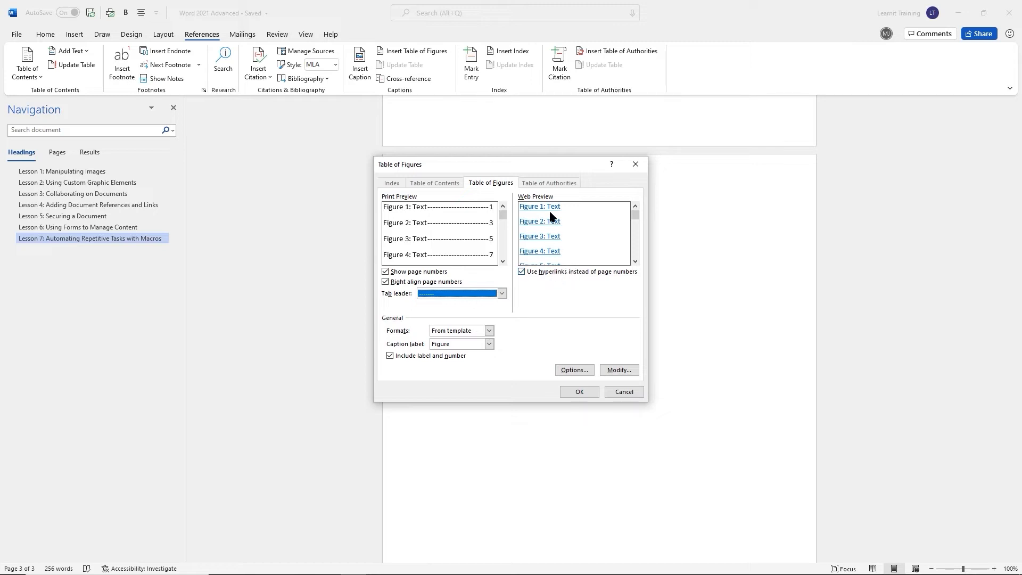
Try the table of figures without hyperlinks and in the Classic format, restoring the hyperlinks and the From template format
left_click(522, 272)
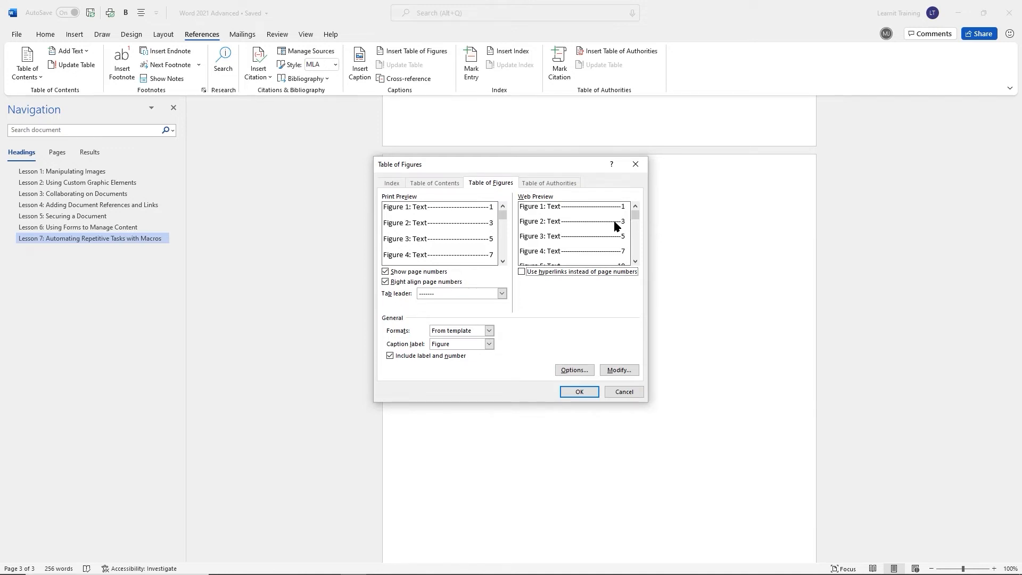
left_click(522, 272)
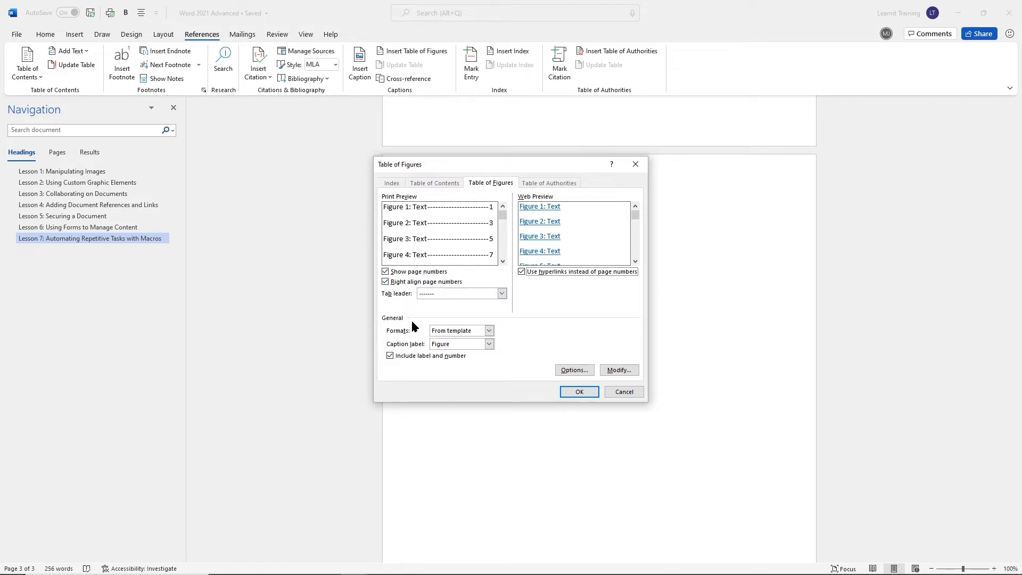
left_click(488, 331)
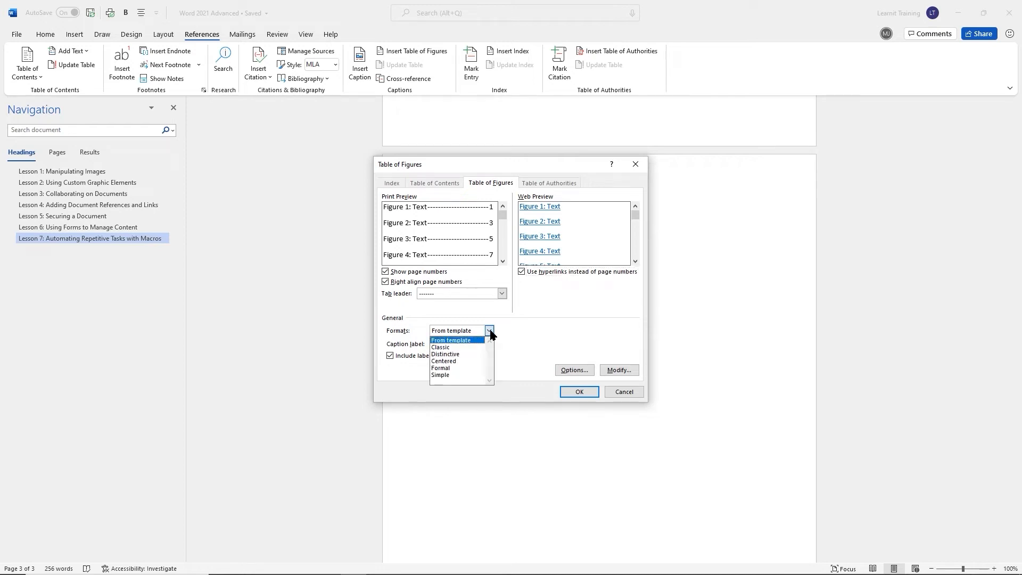
left_click(458, 347)
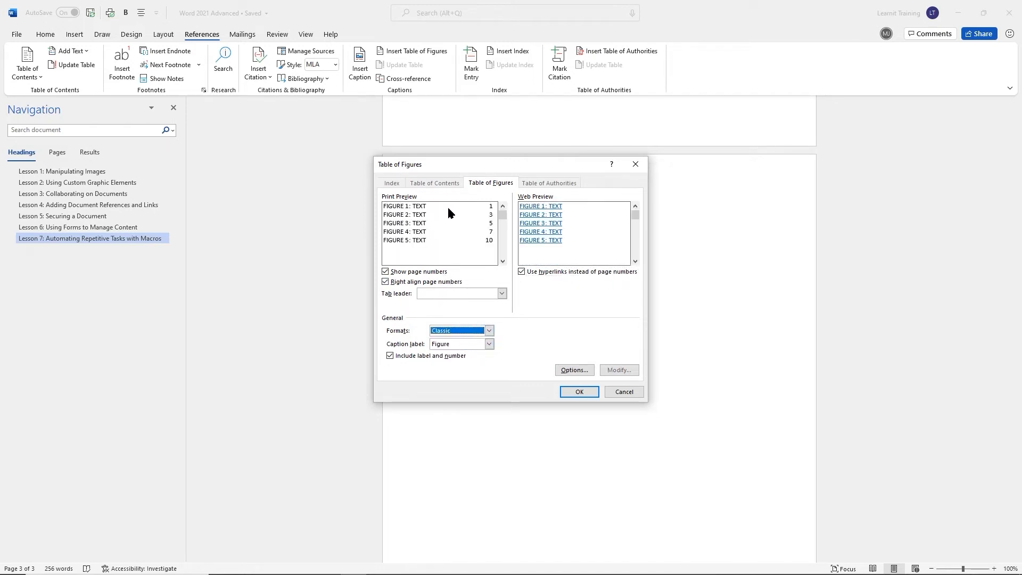
left_click(488, 330)
left_click(509, 331)
left_click(488, 330)
left_click(458, 340)
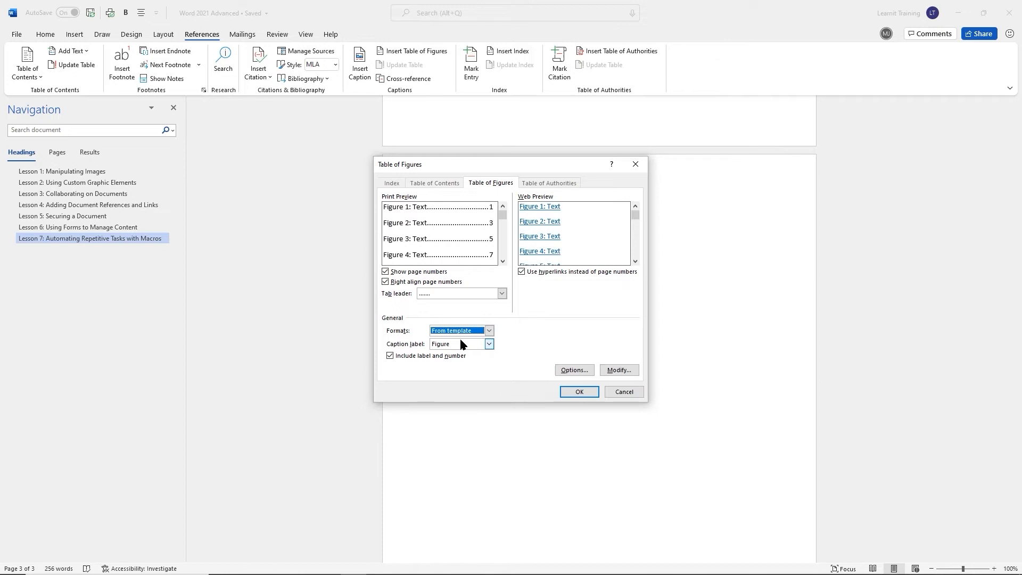
Keep Figure as the caption label and insert the table of figures under the References heading
left_click(490, 344)
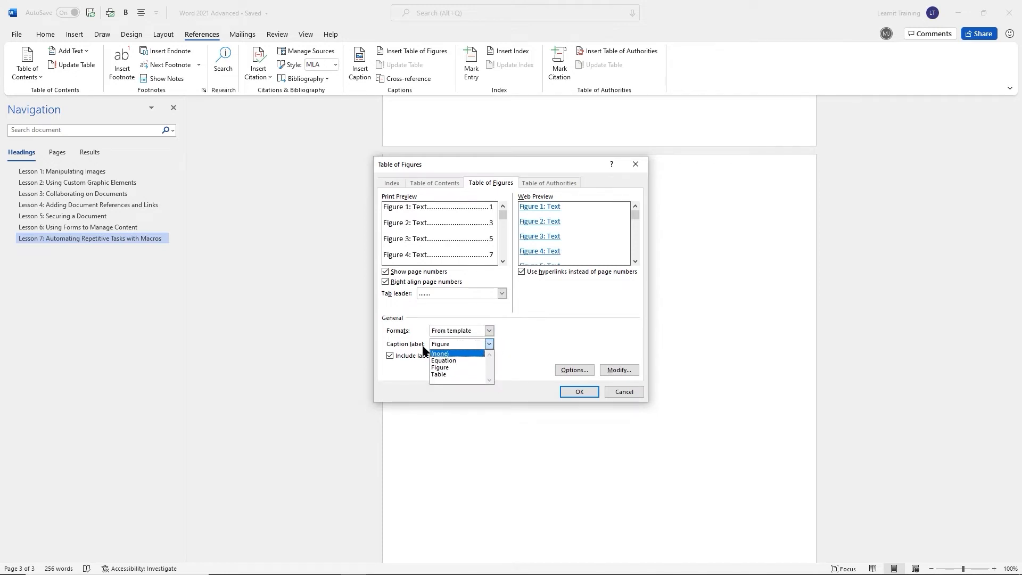
left_click(514, 333)
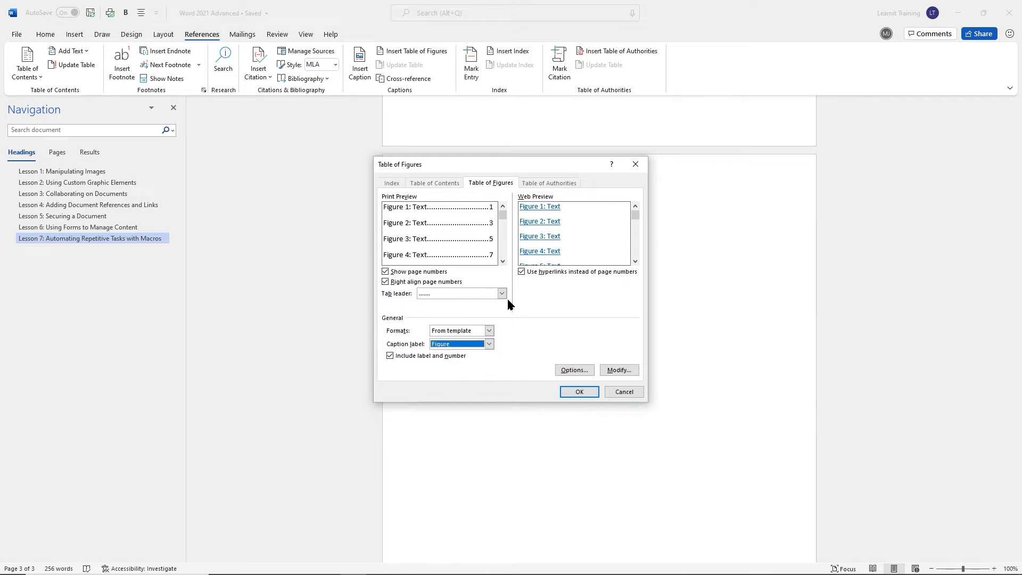
left_click(573, 392)
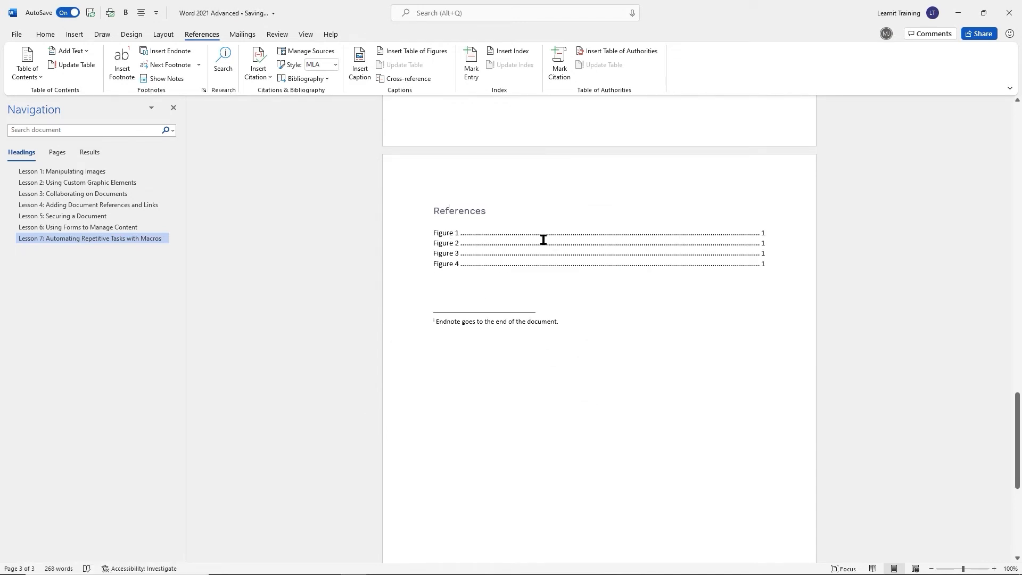
Follow the Figure 1 entry in the table of figures to its picture, and return to the Lesson 4 list
left_click(473, 234, "ctrl")
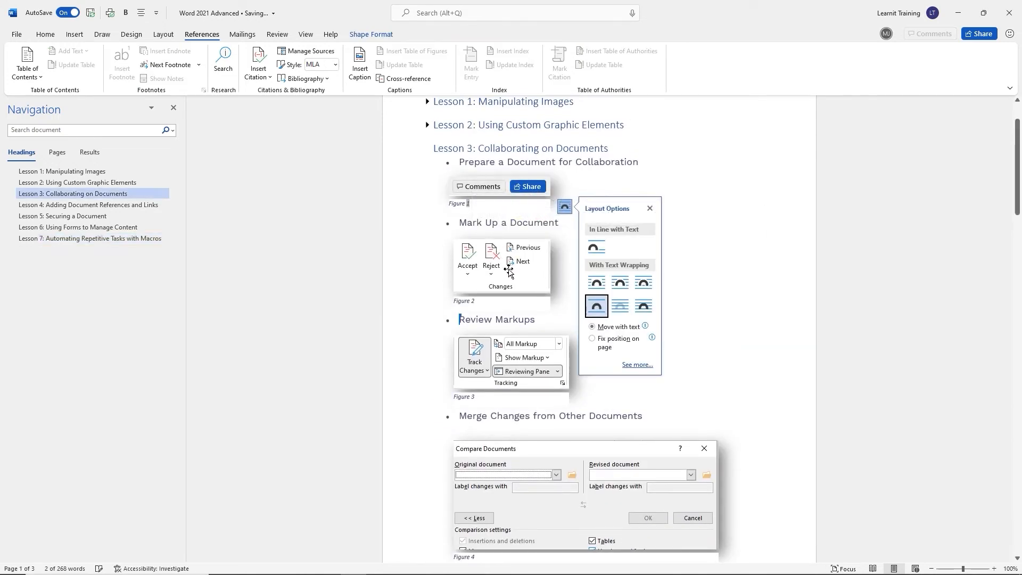
scroll(512, 268, "down", 5)
scroll(508, 270, "down", 10)
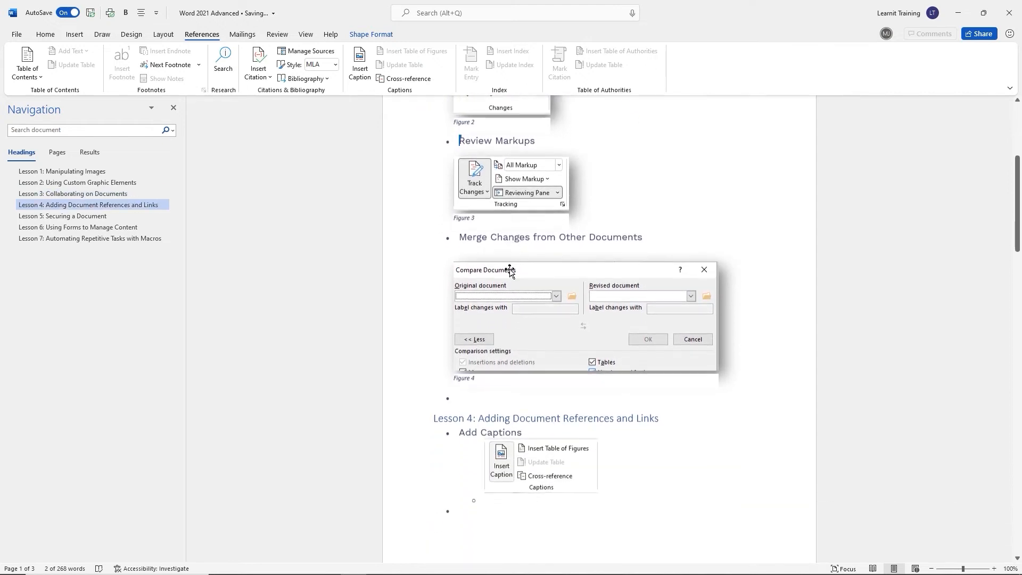
scroll(508, 267, "down", 20)
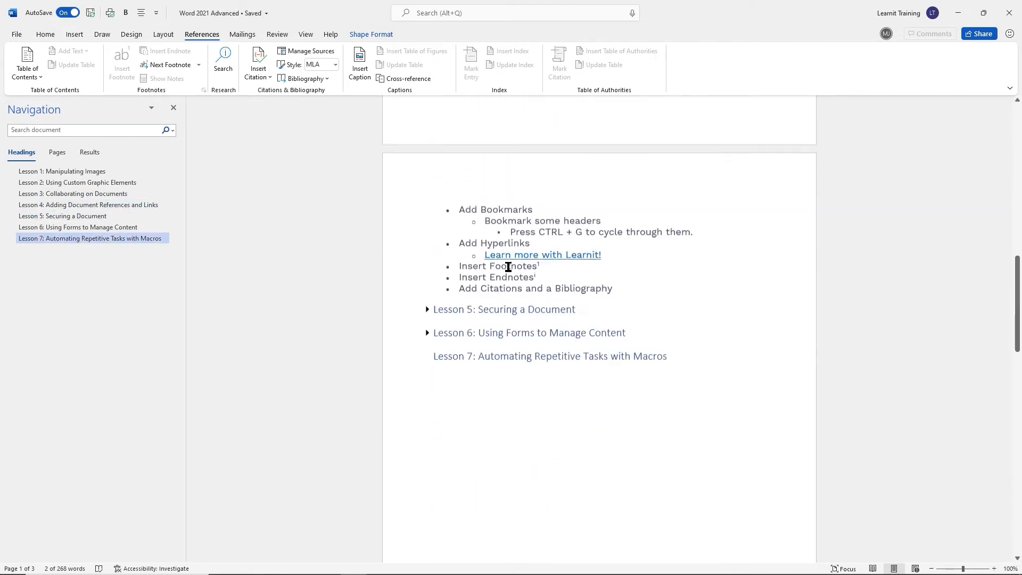
scroll(508, 266, "down", 2)
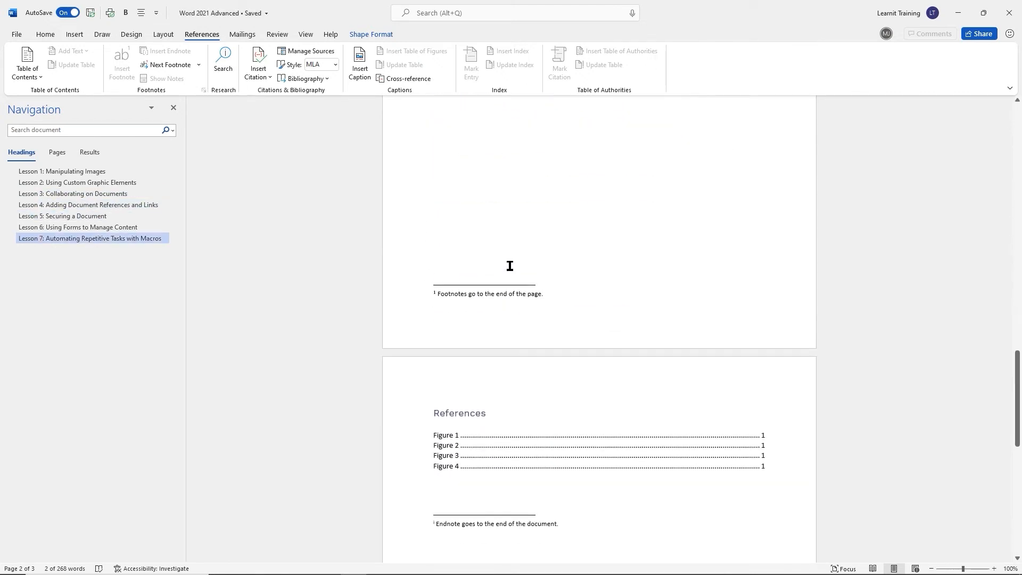
scroll(509, 267, "up", 5)
scroll(509, 267, "up", 6)
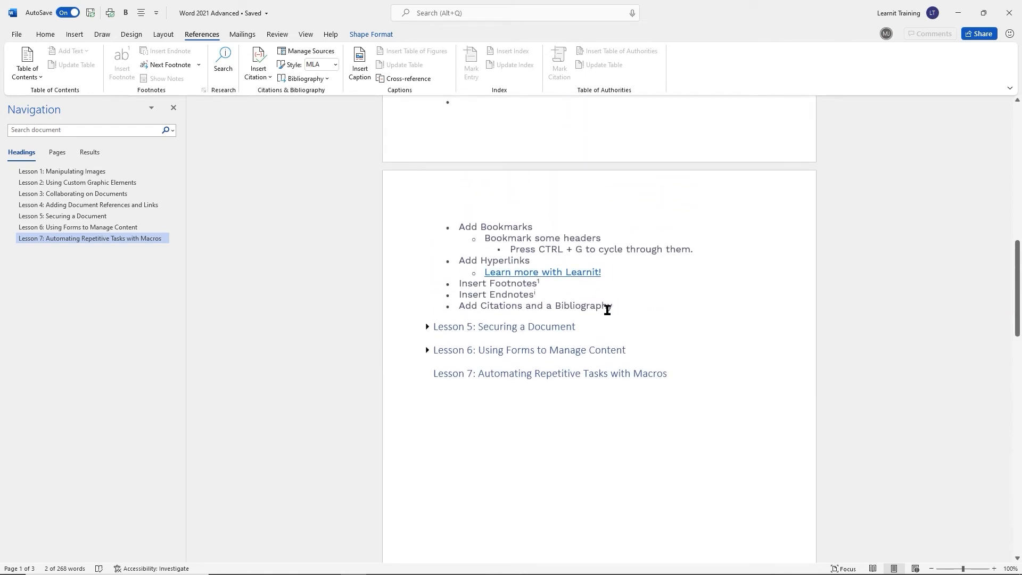
Select the "Add Citations and a Bibliography" bullet and point out the matching reference commands
left_click_drag(613, 307, 460, 306)
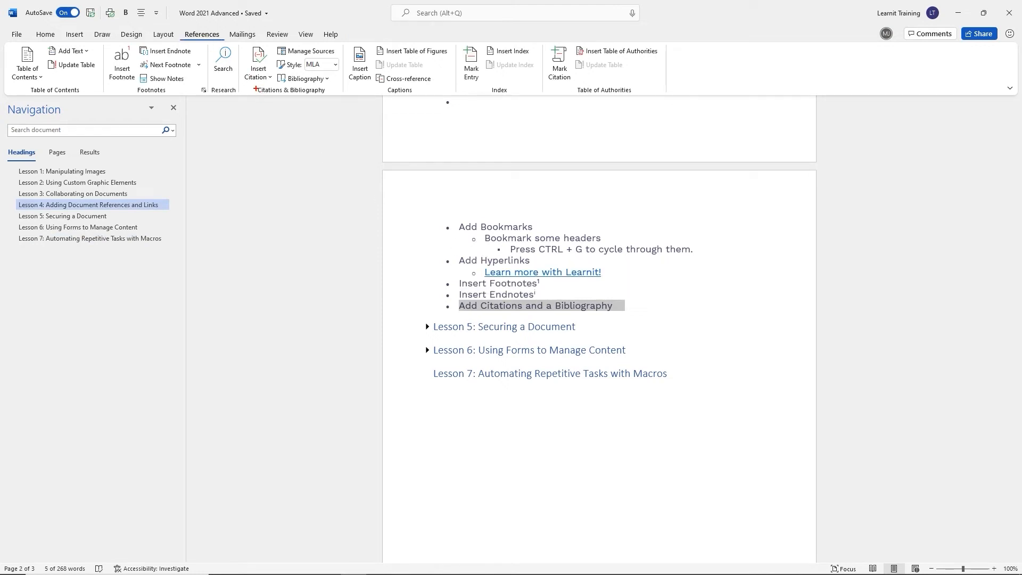
left_click_drag(249, 83, 335, 101)
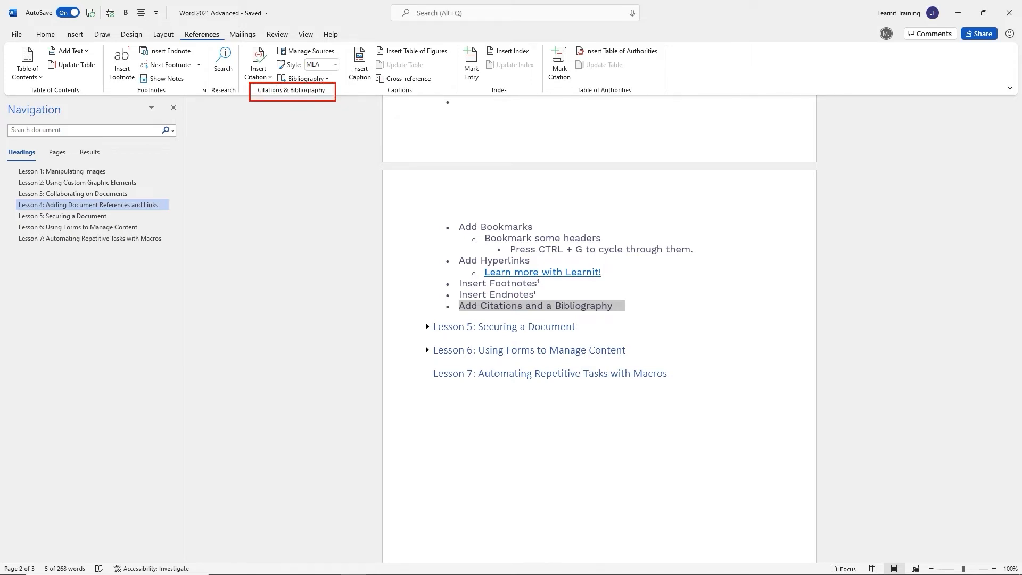
key("Escape")
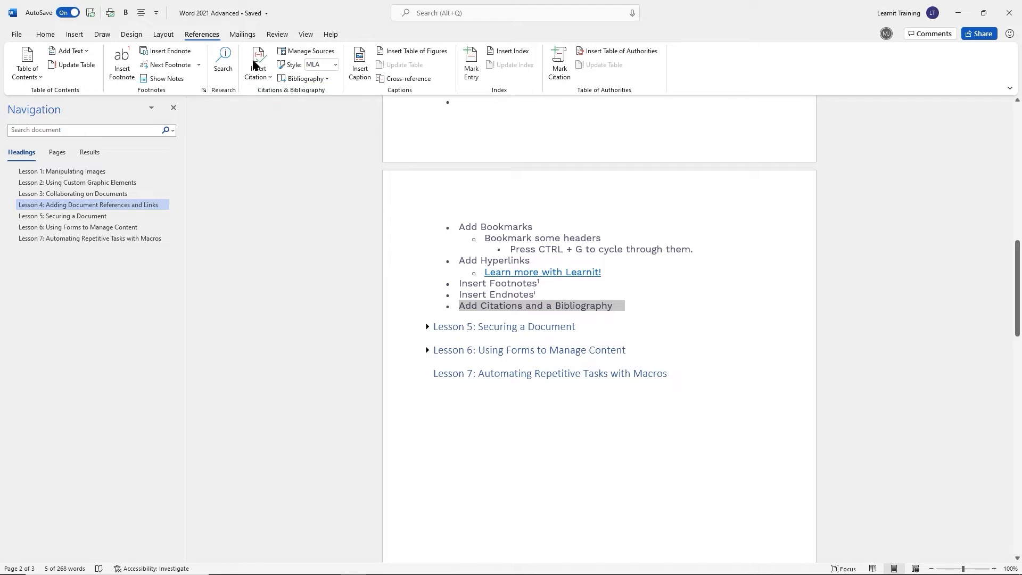
Add a sub-bullet reading "As described in Word Advanced" under "Add Citations and a Bibliography" and place the cursor at its end
left_click(624, 305)
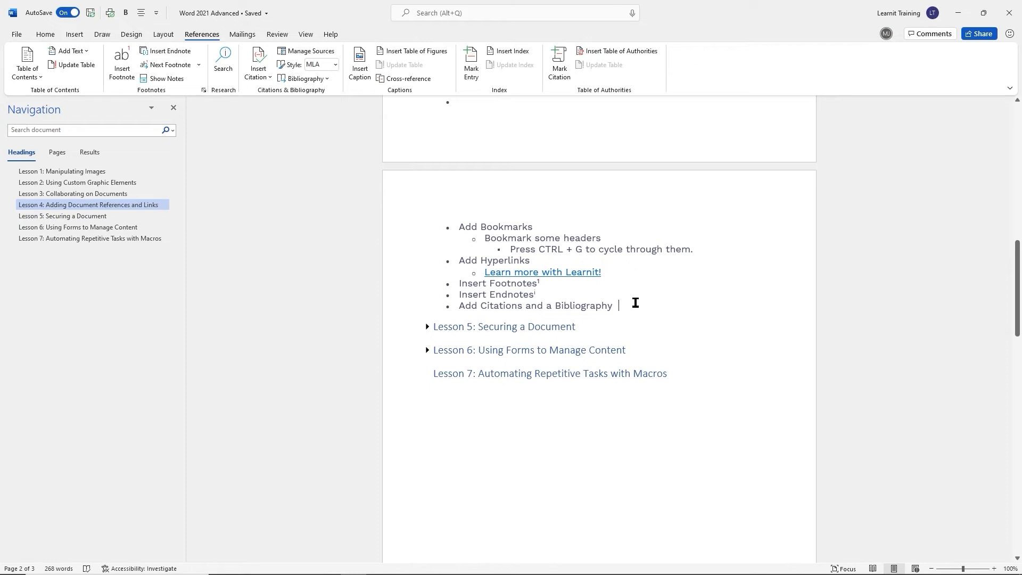
key("Return")
key("Tab")
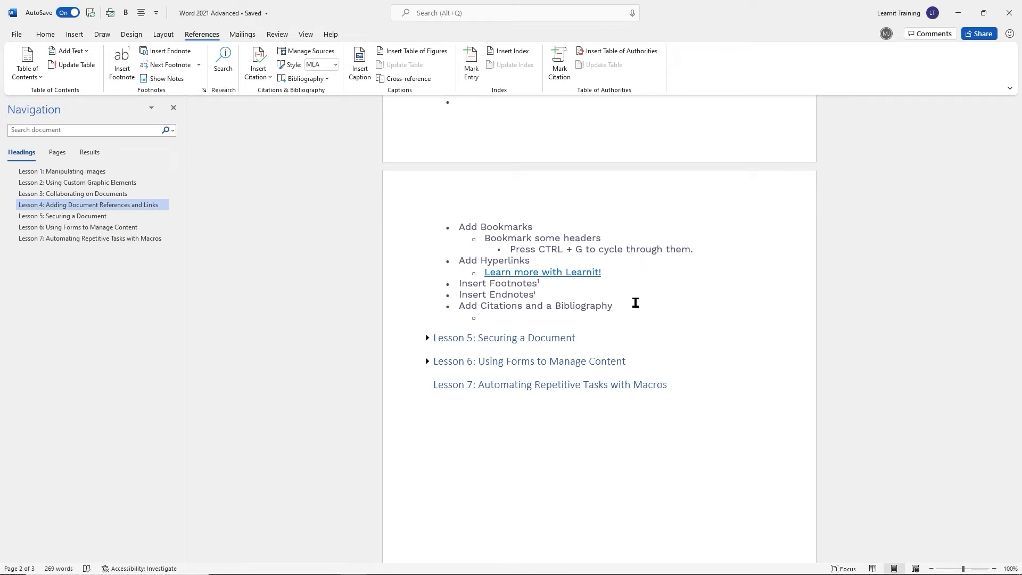
type("Word Advanced")
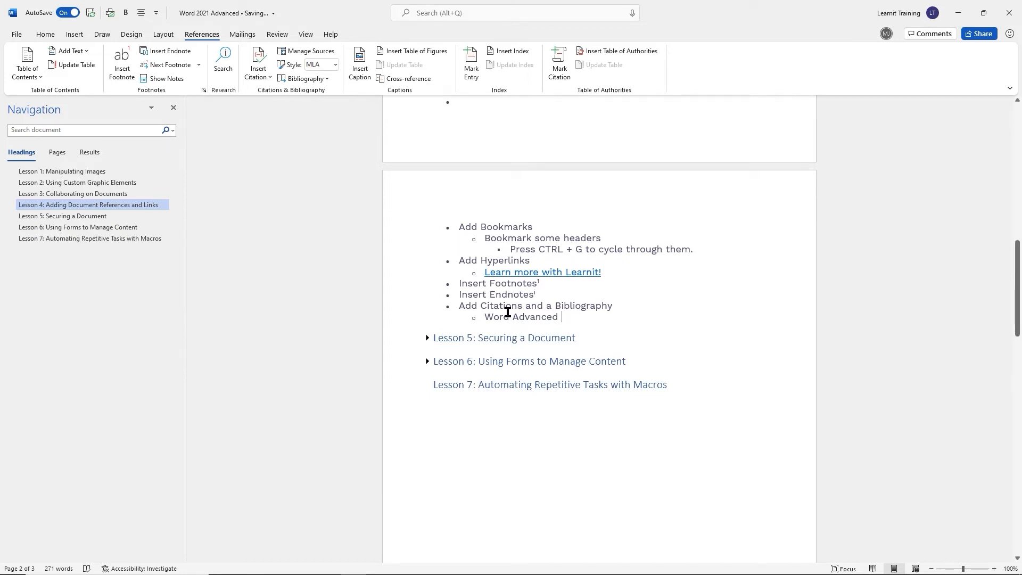
left_click(486, 315)
type("As ")
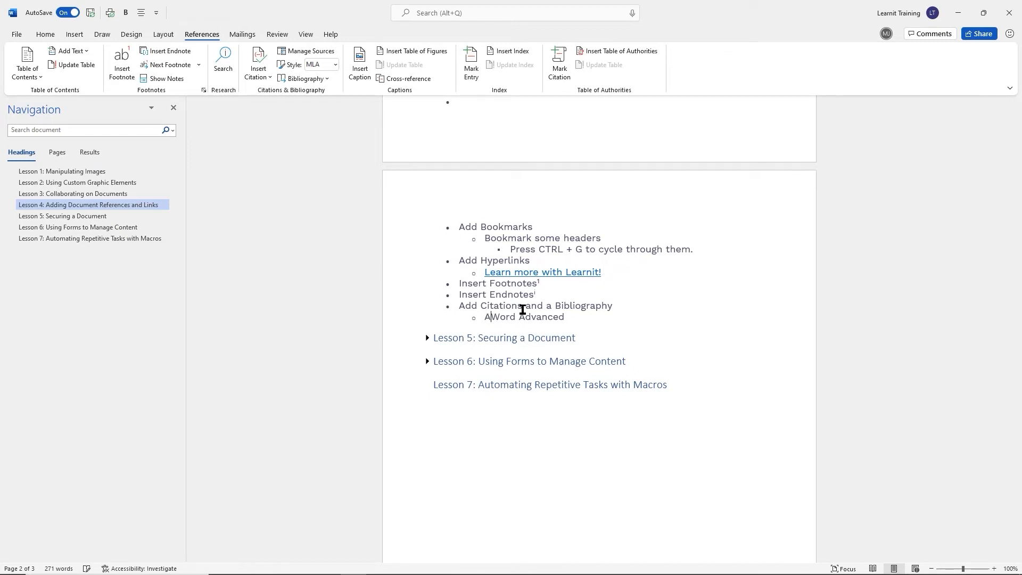
type("d")
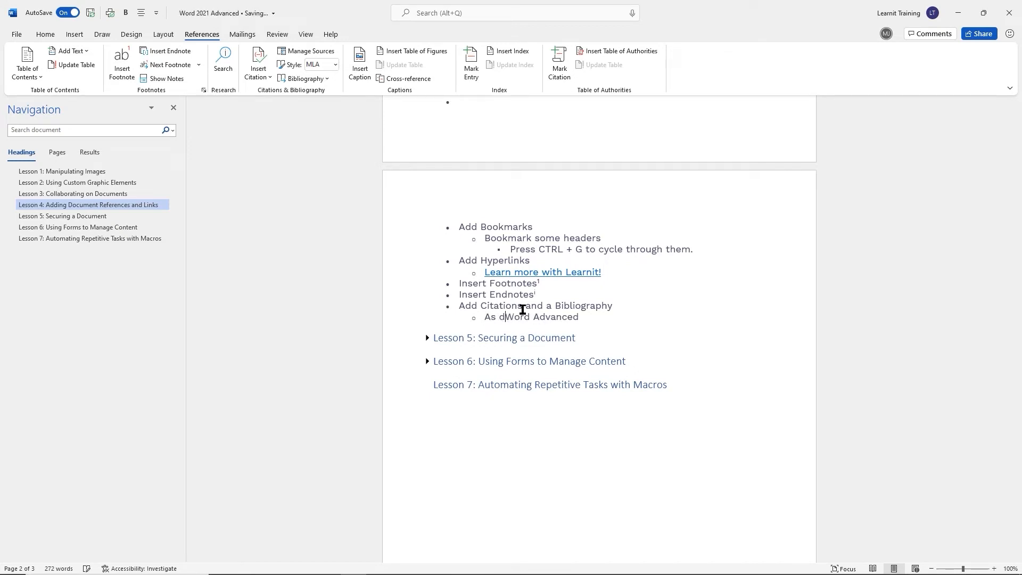
type("escribed in")
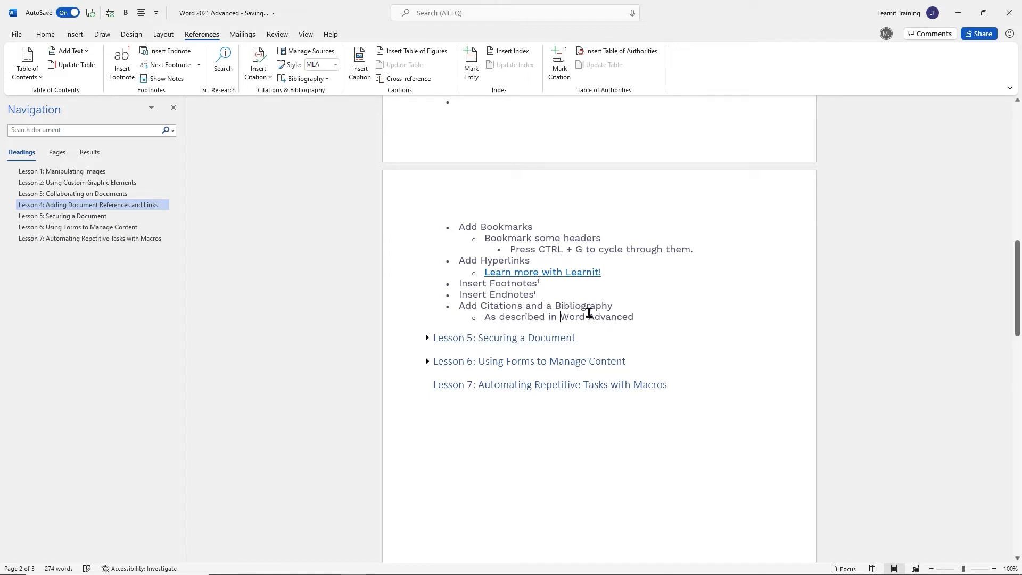
left_click(636, 317)
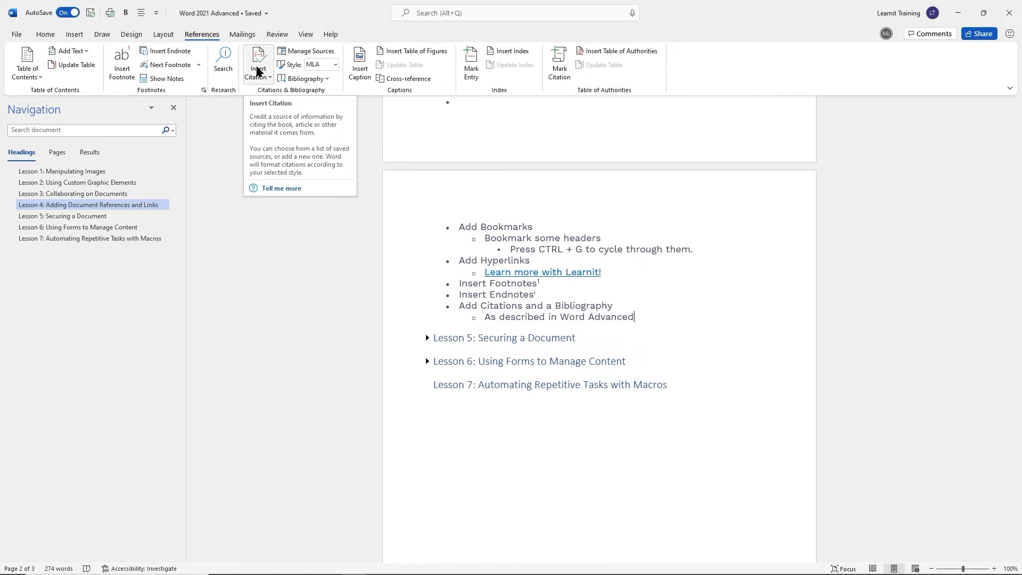
Try the APA citation style and set the bibliography style back to MLA
left_click(368, 153)
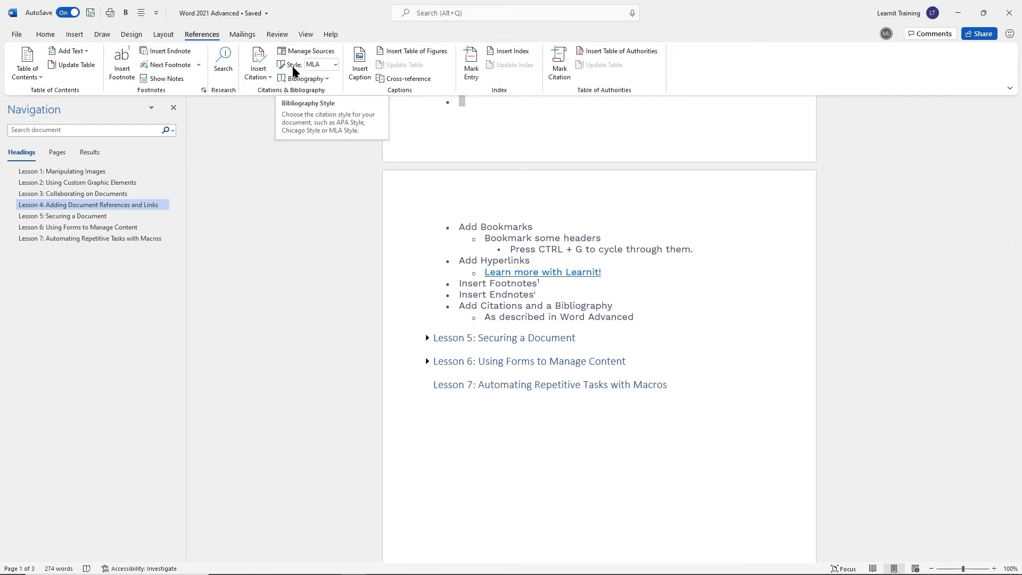
left_click(335, 65)
left_click(333, 83)
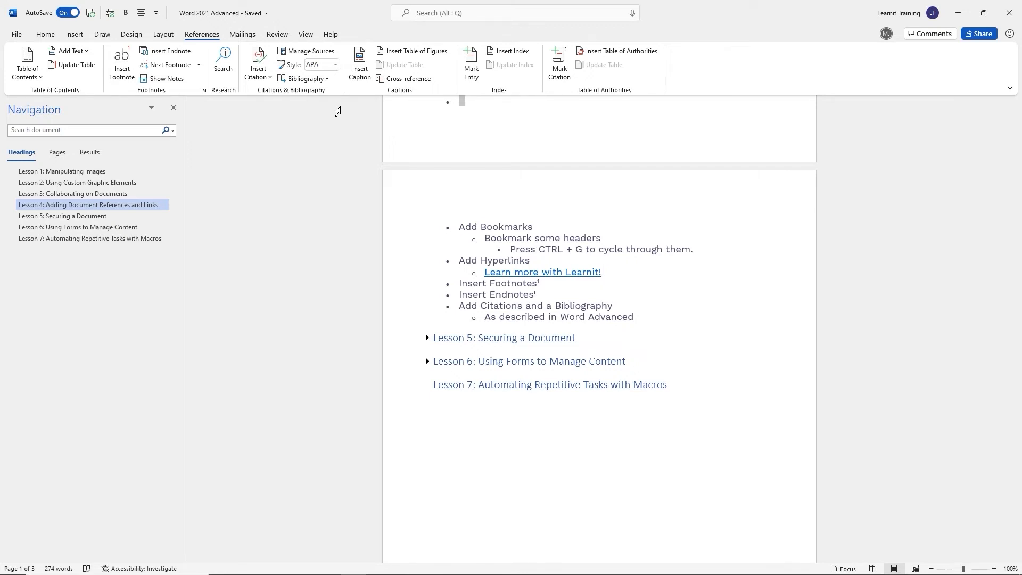
left_click(335, 65)
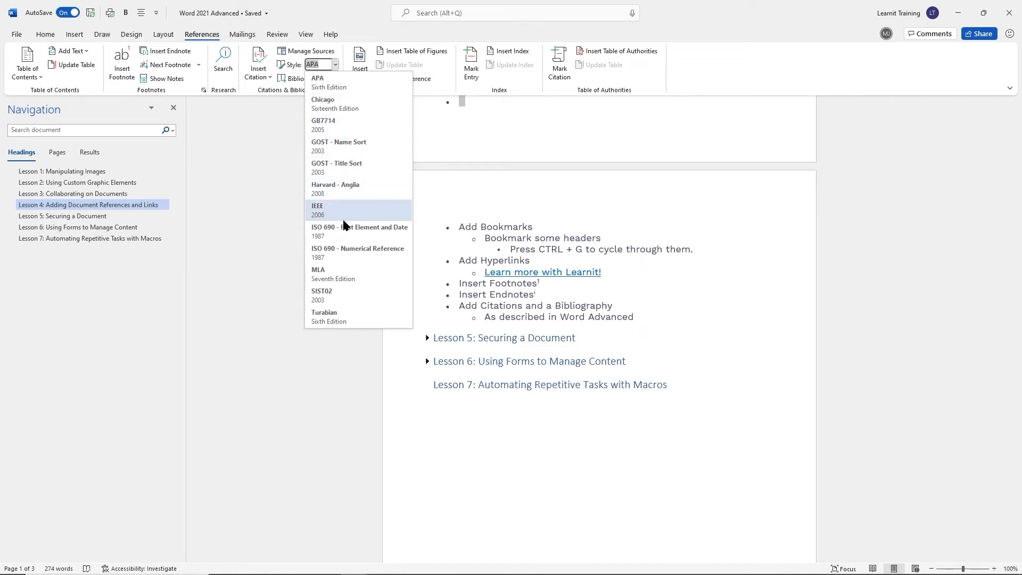
left_click(334, 276)
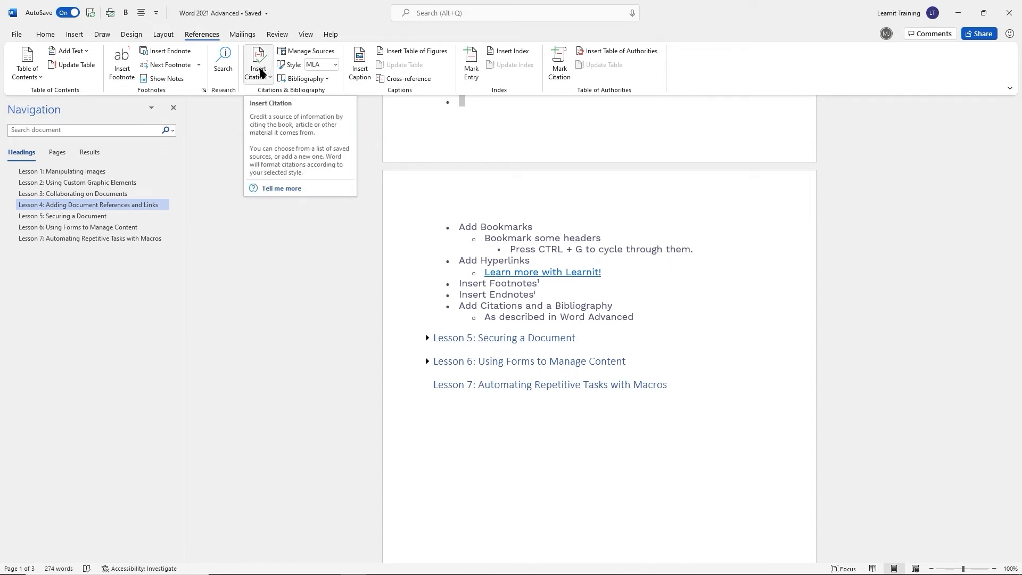
Review the document's master and current source lists in Source Manager and close it
left_click(309, 52)
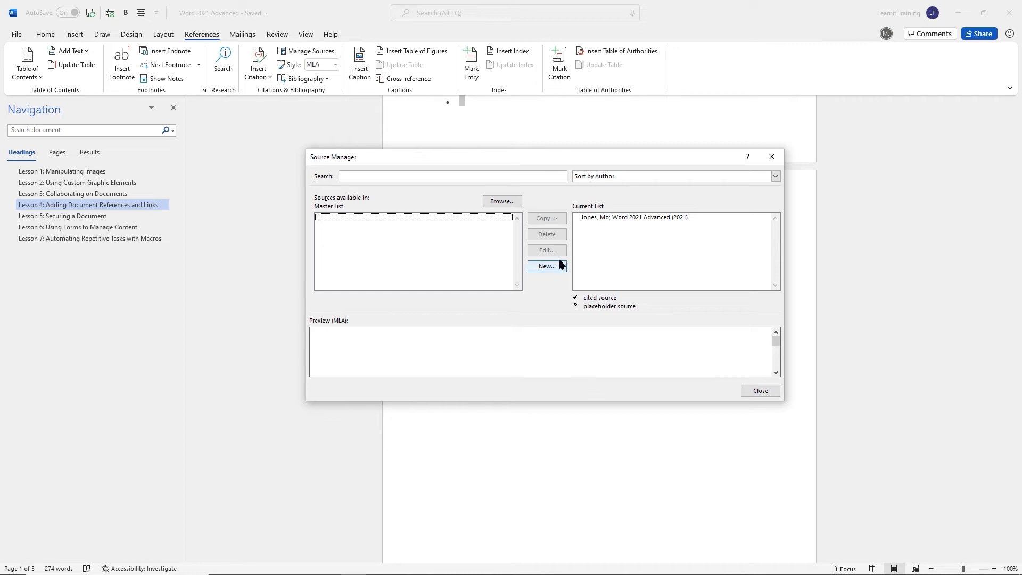
left_click(760, 391)
Start a new source for a citation at the end of "As described in Word Advanced" and set its type to Book
left_click(641, 318)
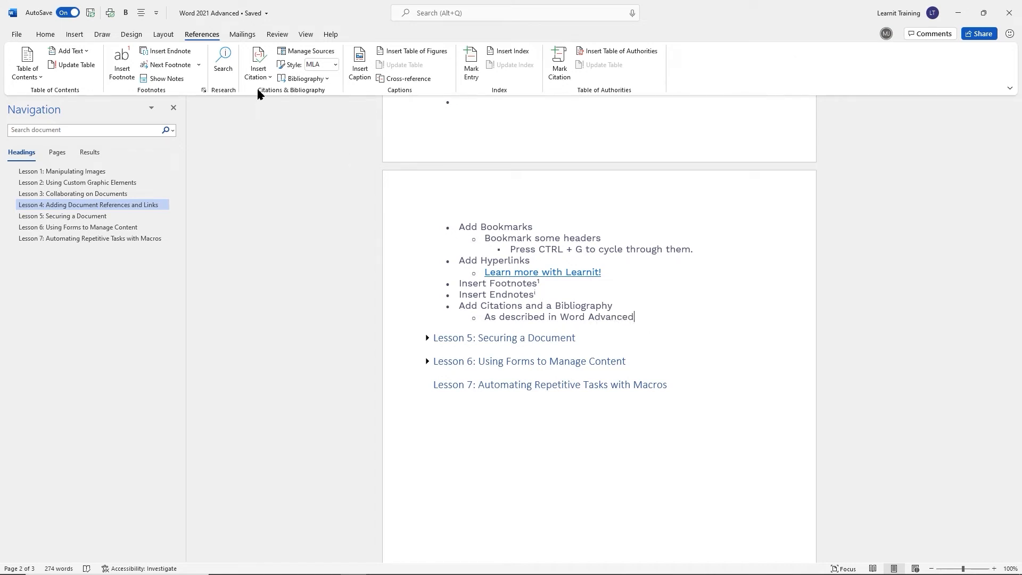
left_click(260, 62)
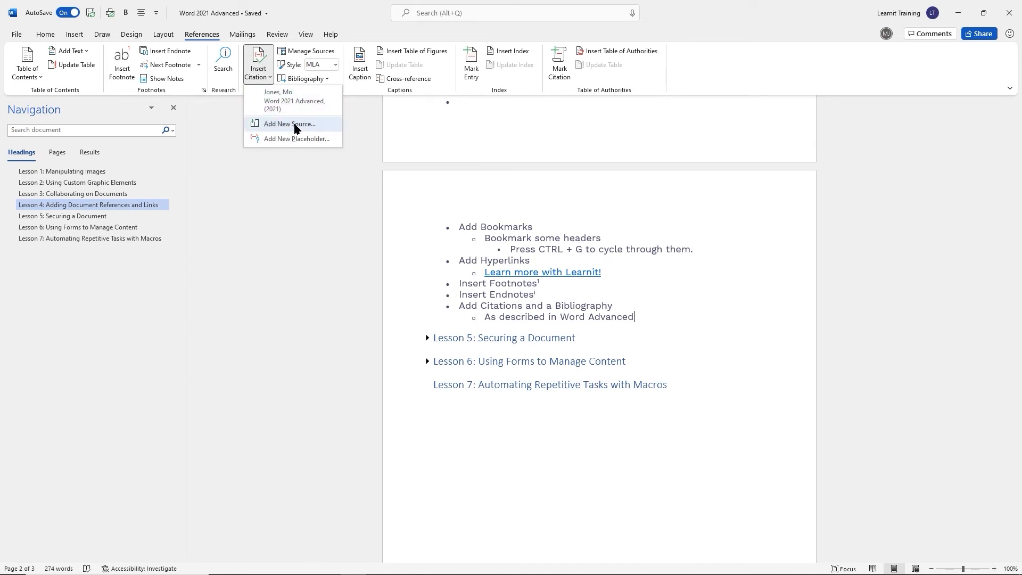
left_click(296, 125)
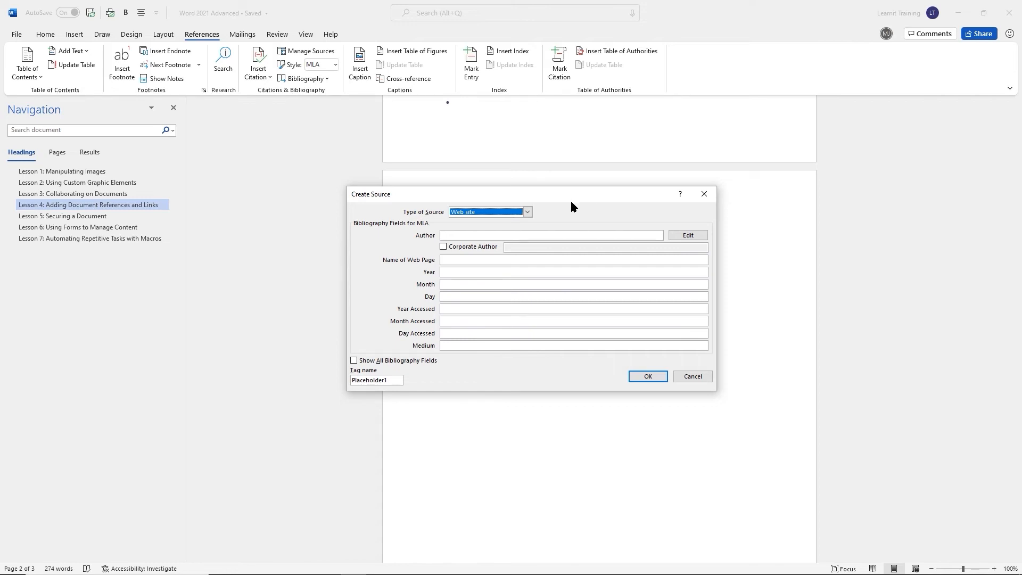
left_click(527, 212)
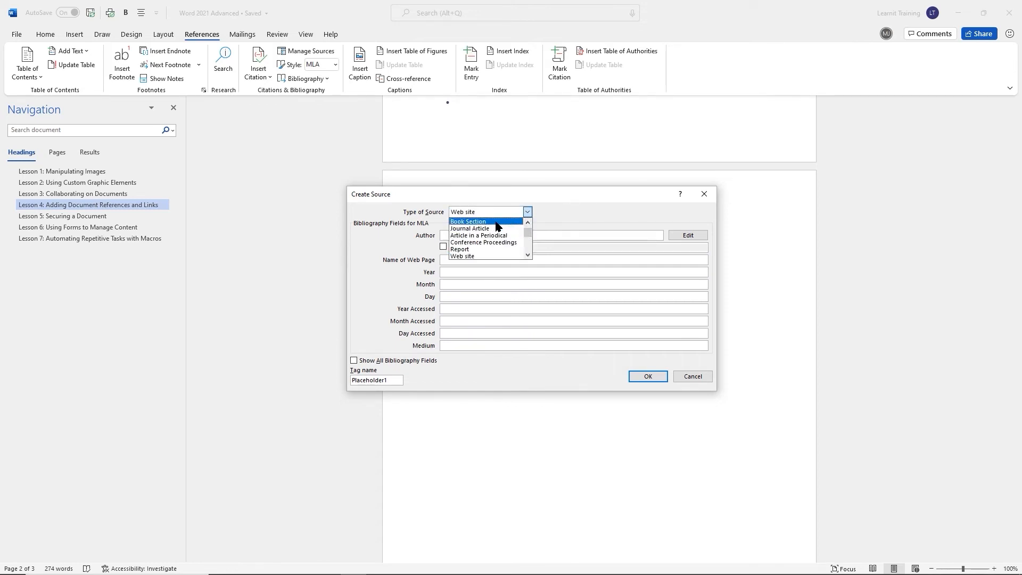
left_click(527, 222)
left_click(489, 221)
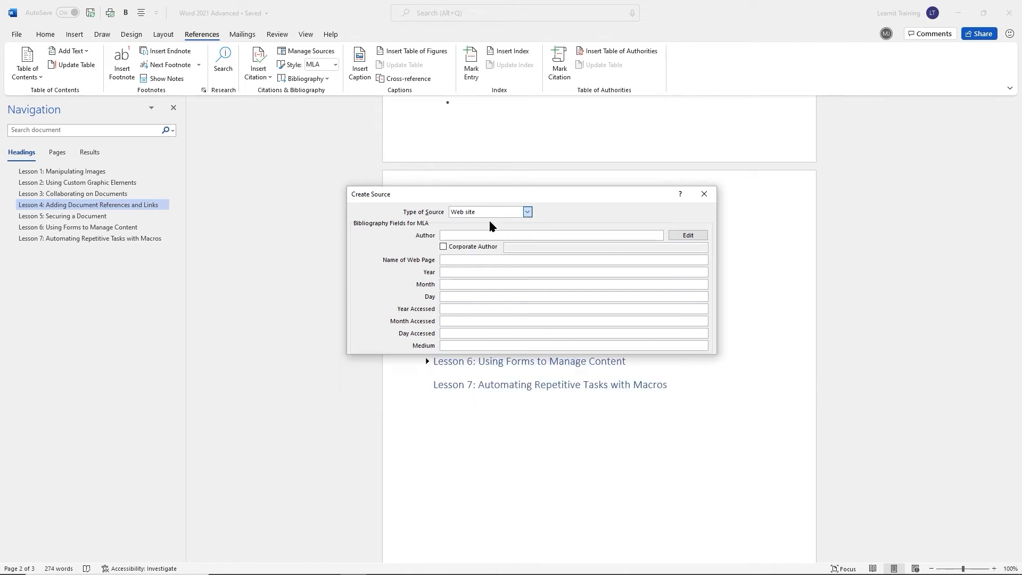
left_click(489, 235)
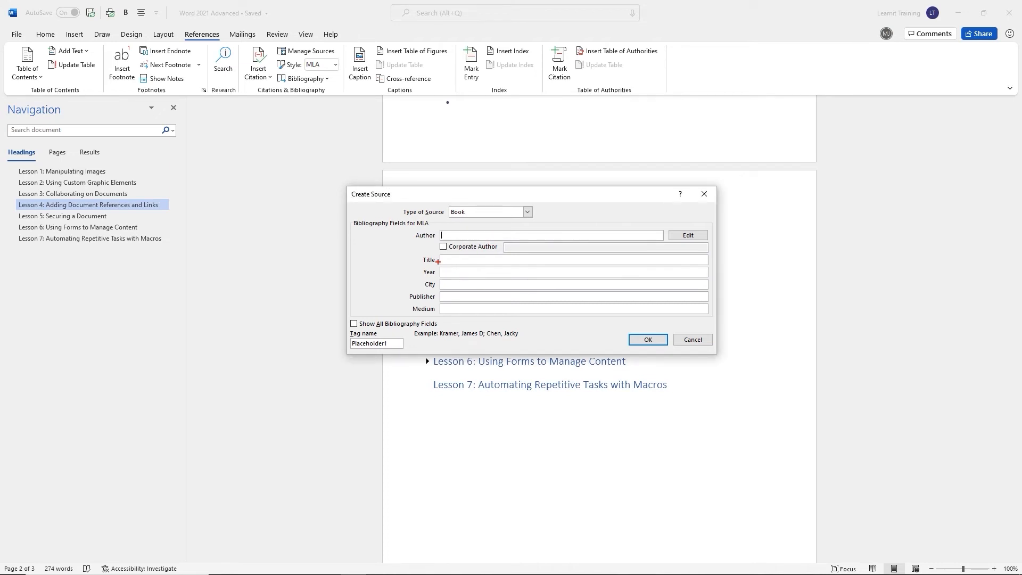
mouse_move(409, 229)
left_mouse_down()
mouse_move(450, 316)
mouse_move(440, 316)
left_mouse_up()
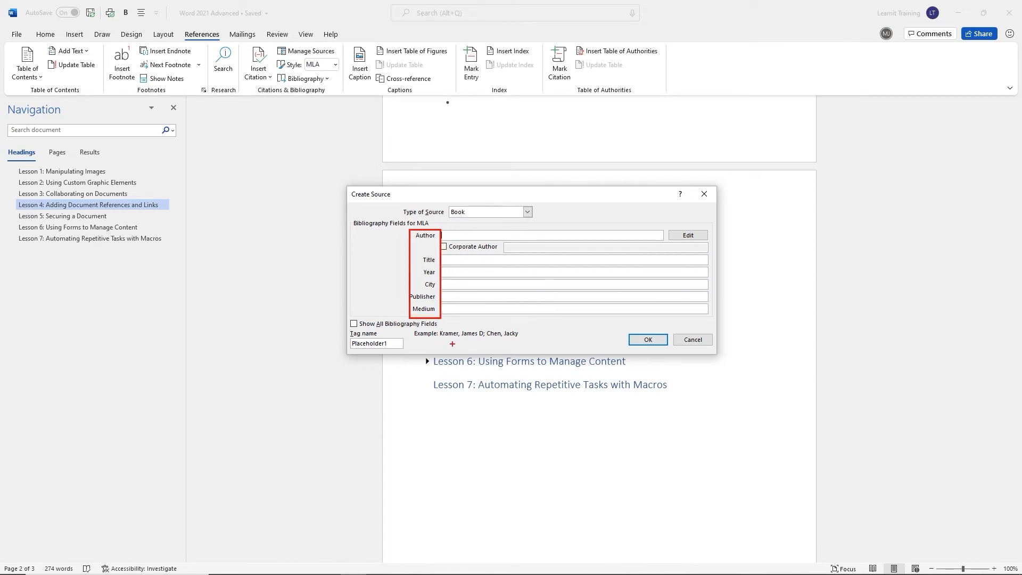
left_click_drag(408, 329, 541, 343)
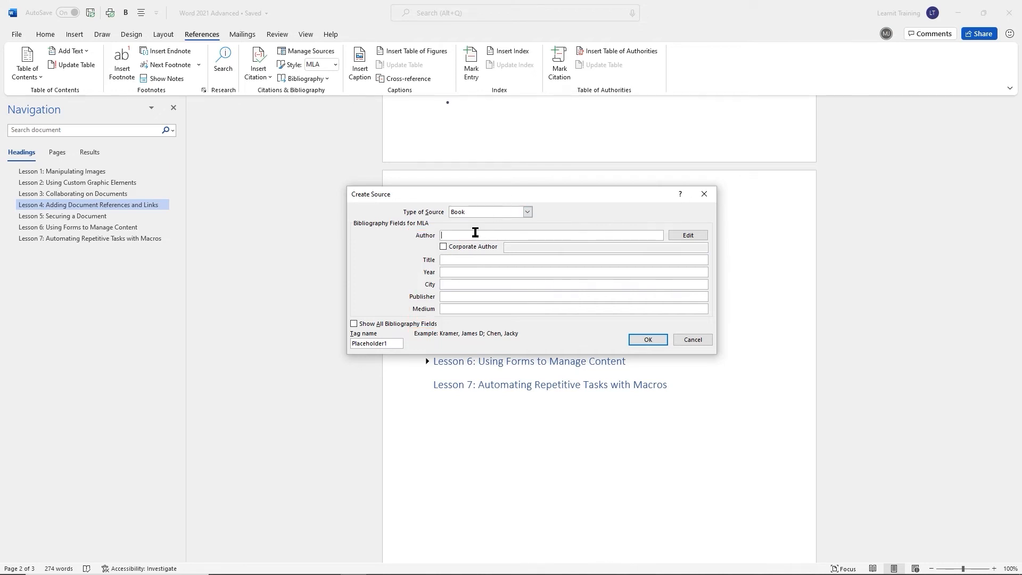
Enter the author's full name, the title "Word Advanced 2021" and the year 2021 for the book source
type("Moe Jones")
key("Tab")
key("Tab")
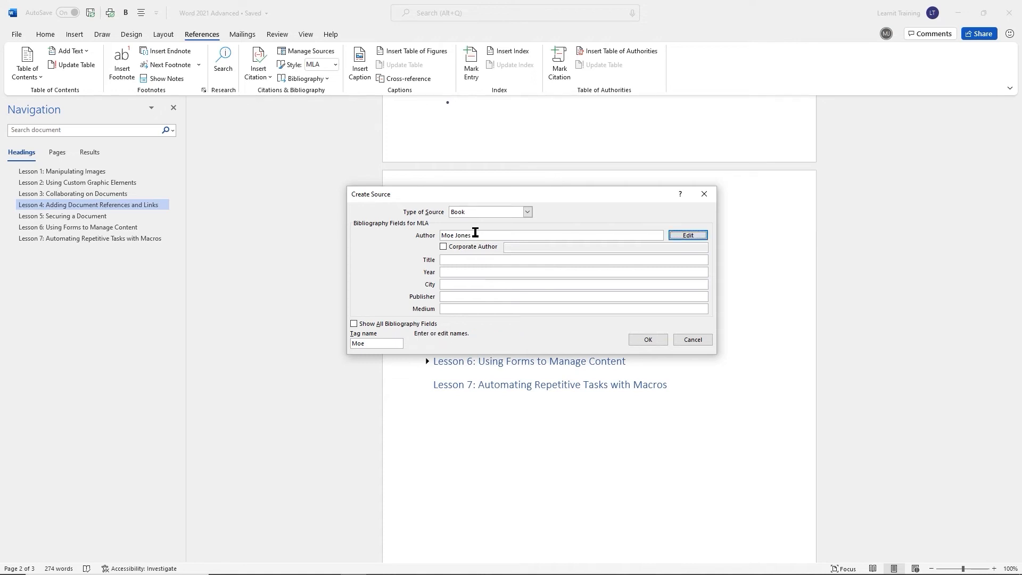
key("Tab")
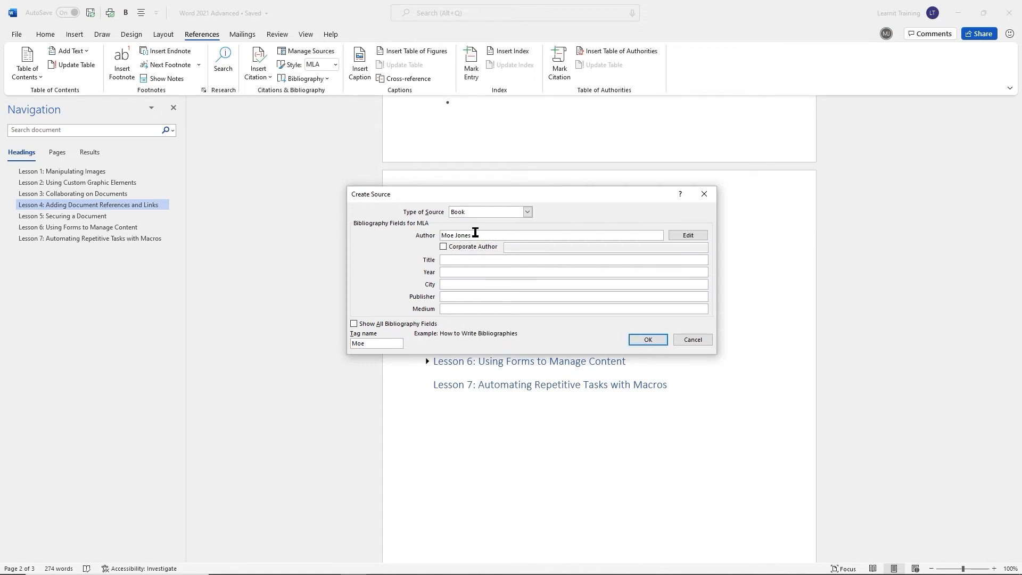
type("Word Advanced 2021")
key("Tab")
type("2021")
key("Tab")
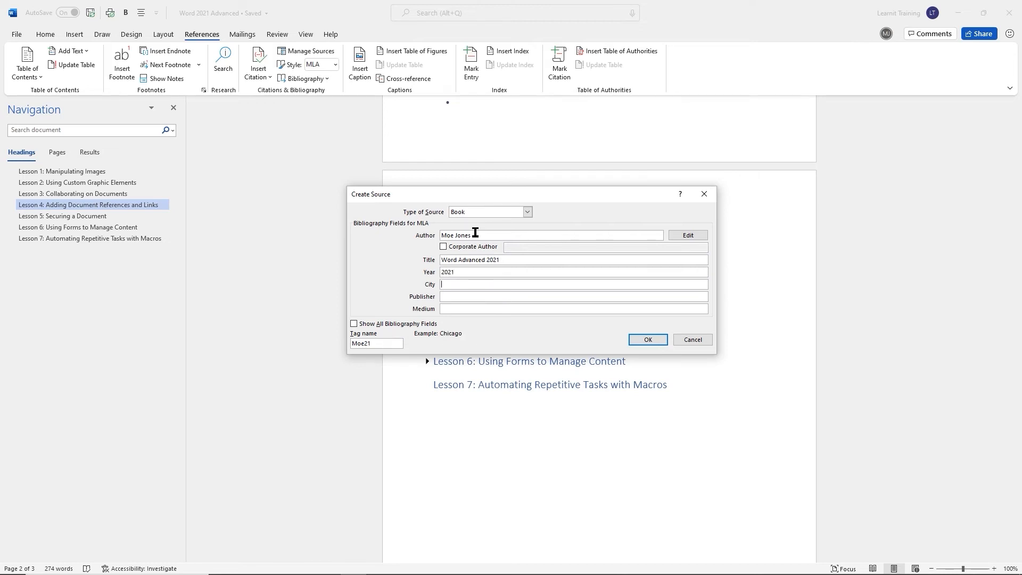
Complete the book source with city Atlanta, publisher "Learnit!" and medium Document
type("Atlanta")
key("Tab")
type("Learnit")
key("Tab")
type("Document")
Show all bibliography fields and look through the additional ones, from state and editor down to URL and DOI
left_click(354, 324)
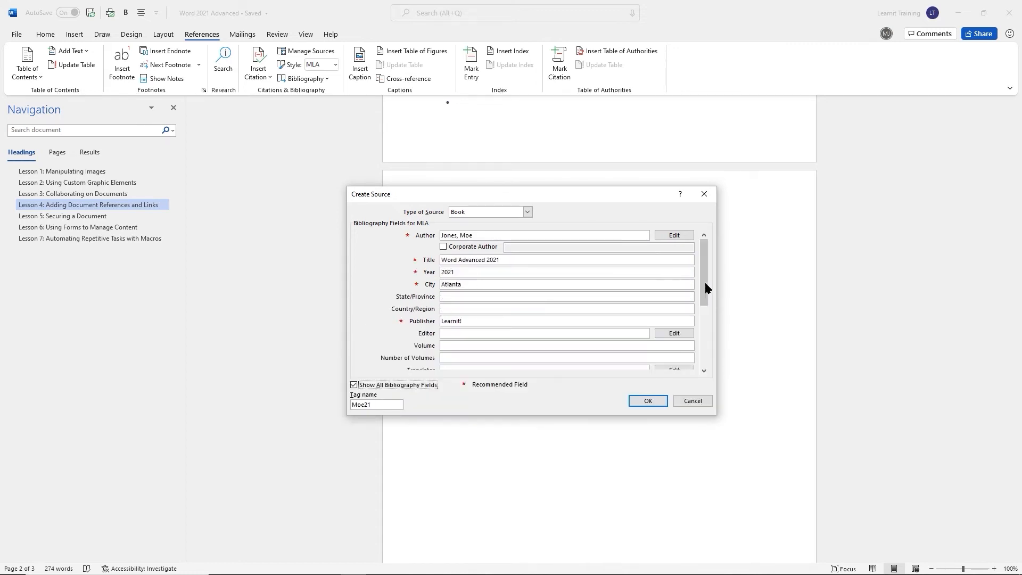
left_click(704, 371)
left_click(703, 371)
left_click(704, 371)
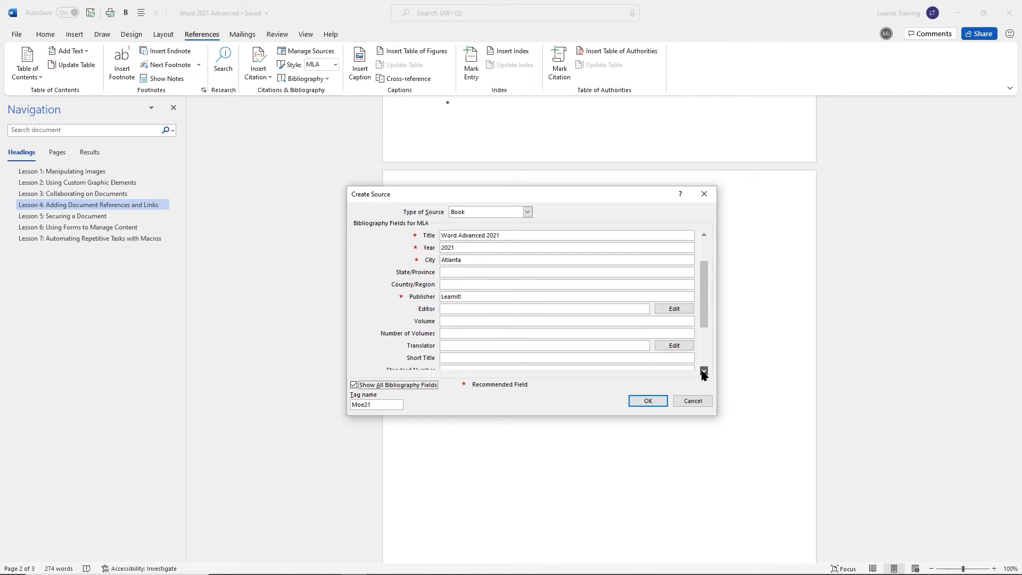
left_click(704, 371)
left_click(704, 371)
left_click(704, 371)
left_click(704, 371)
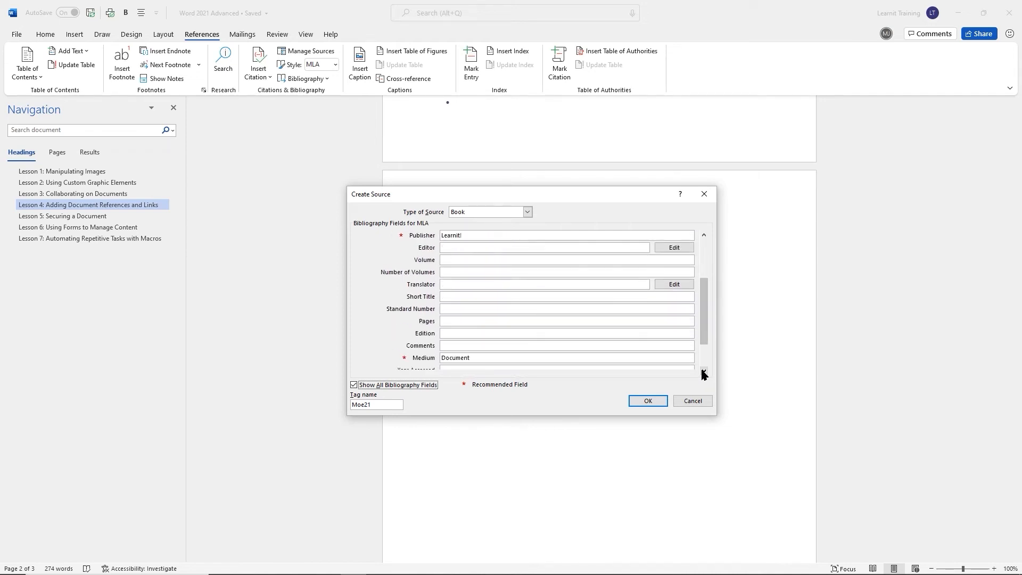
left_click(704, 371)
left_click(703, 371)
left_click(702, 372)
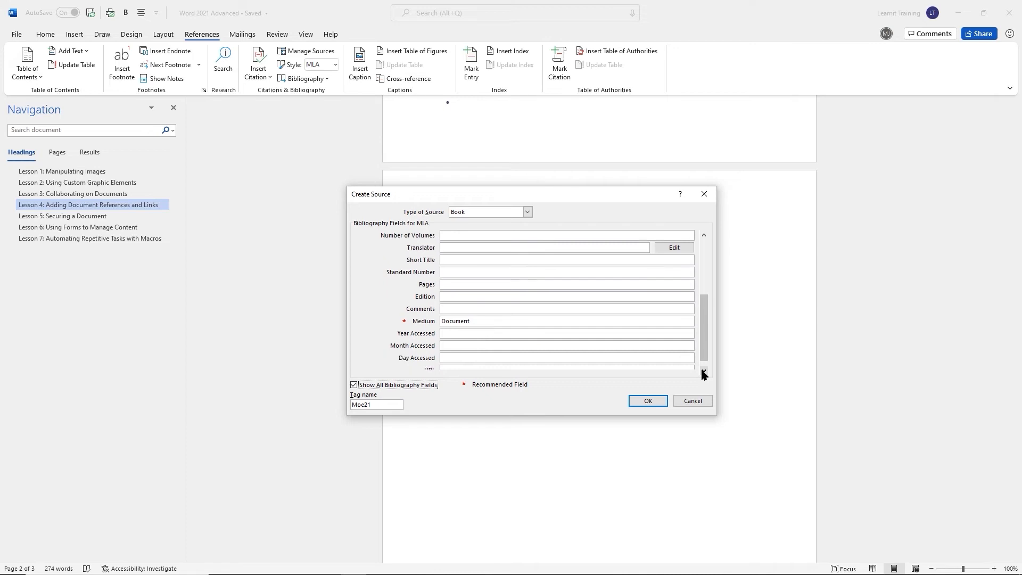
left_click(703, 372)
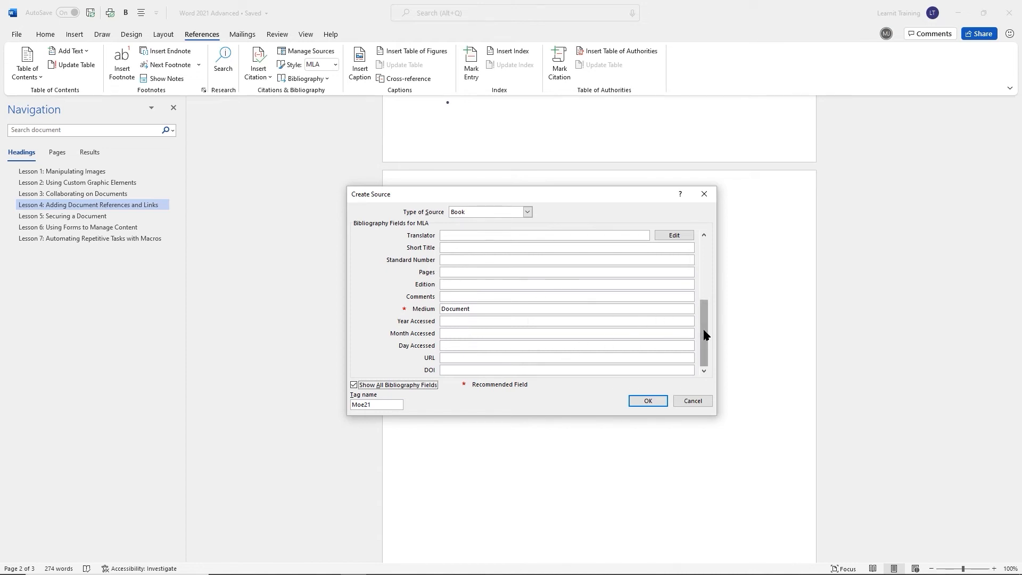
left_click_drag(706, 334, 705, 263)
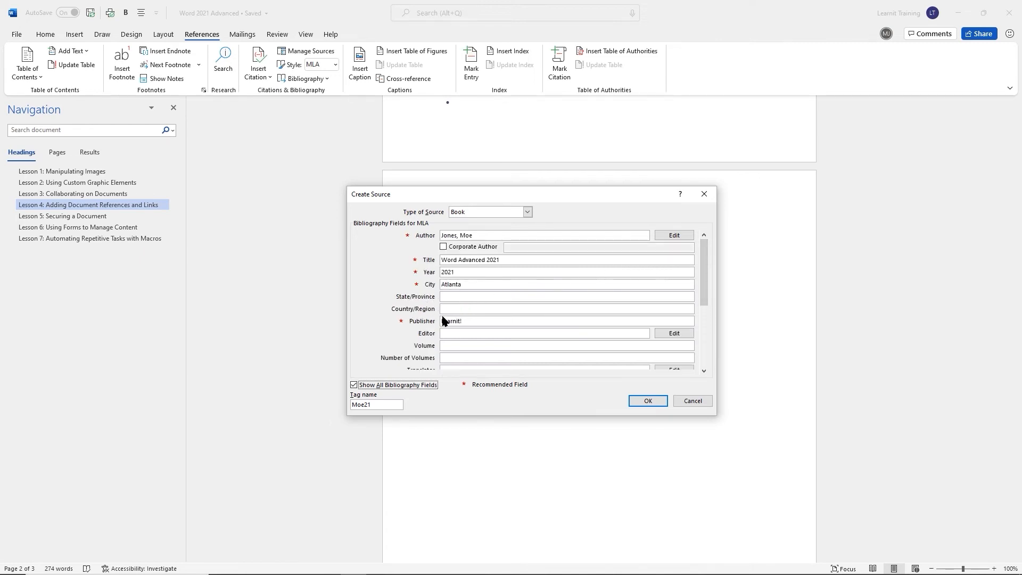
Try to create the book source with its automatically generated tag name
left_click(376, 406)
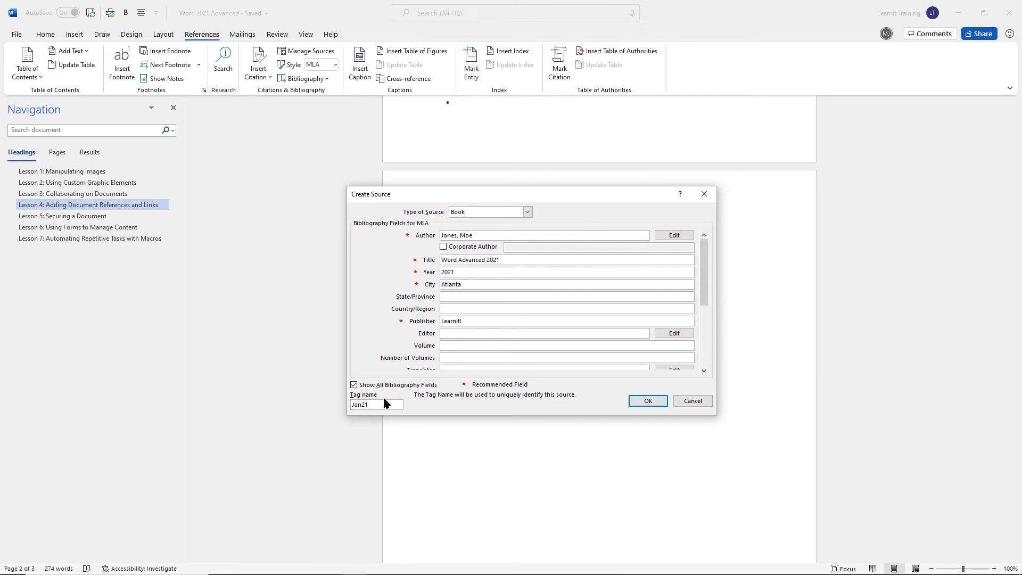
left_click(649, 403)
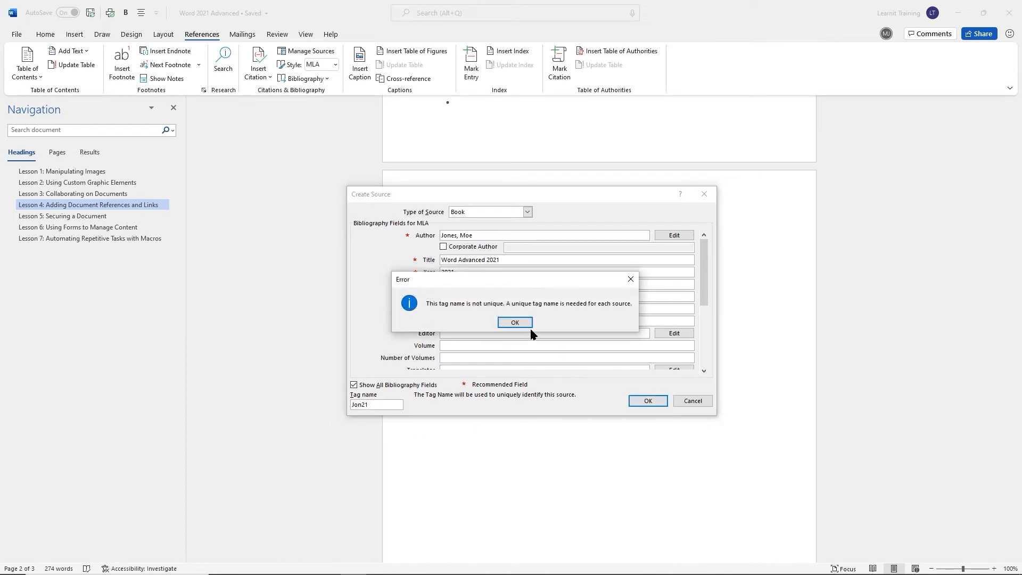
left_click(515, 322)
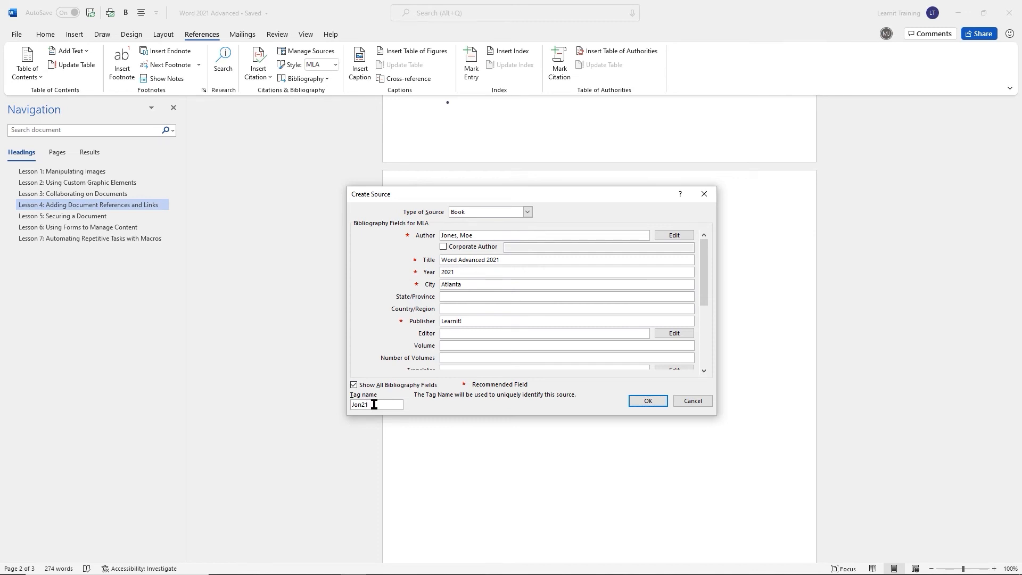
Replace the tag name with the author's first name followed by 21 and create the source with its citation
key("BackSpace")
key("BackSpace")
key("BackSpace")
key("BackSpace")
key("BackSpace")
type("moe21")
key("Delete")
key("Delete")
key("Delete")
key("Delete")
key("Delete")
left_click(650, 401)
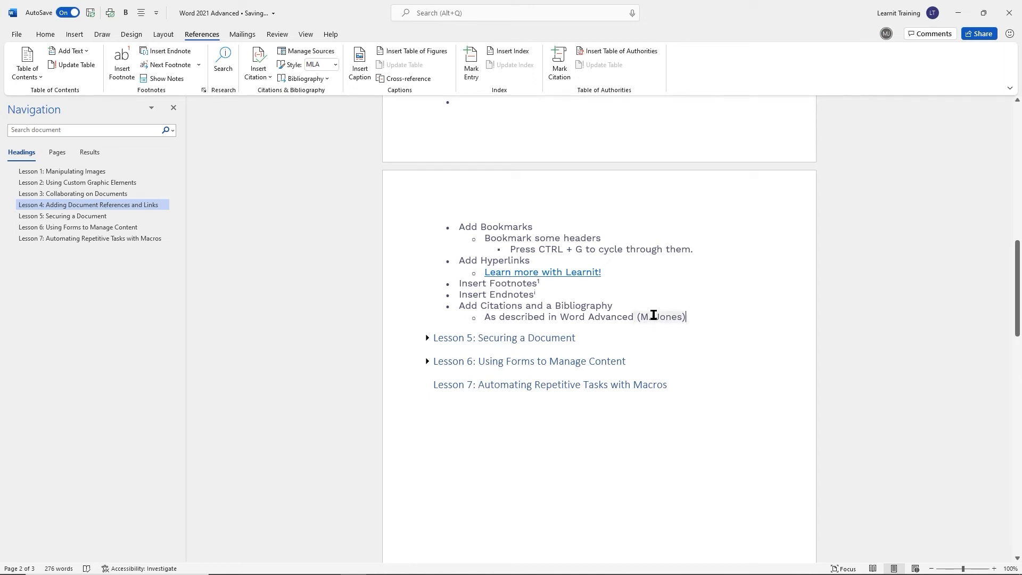
View the options of the inserted citation and place the cursor at the end of the "Add Citations and a Bibliography" bullet
left_click(691, 317)
left_click(679, 318)
left_click(692, 319)
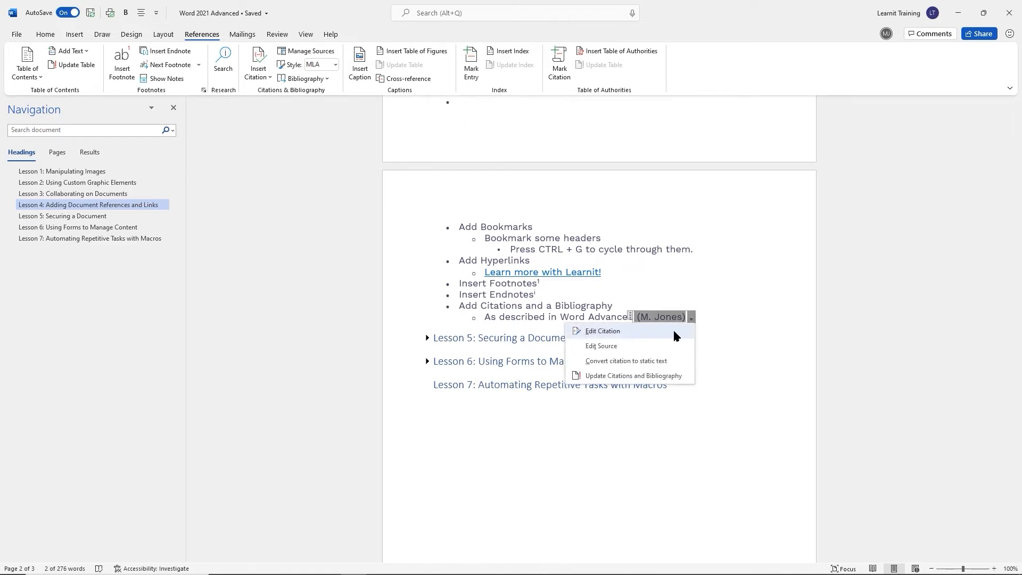
left_click(708, 313)
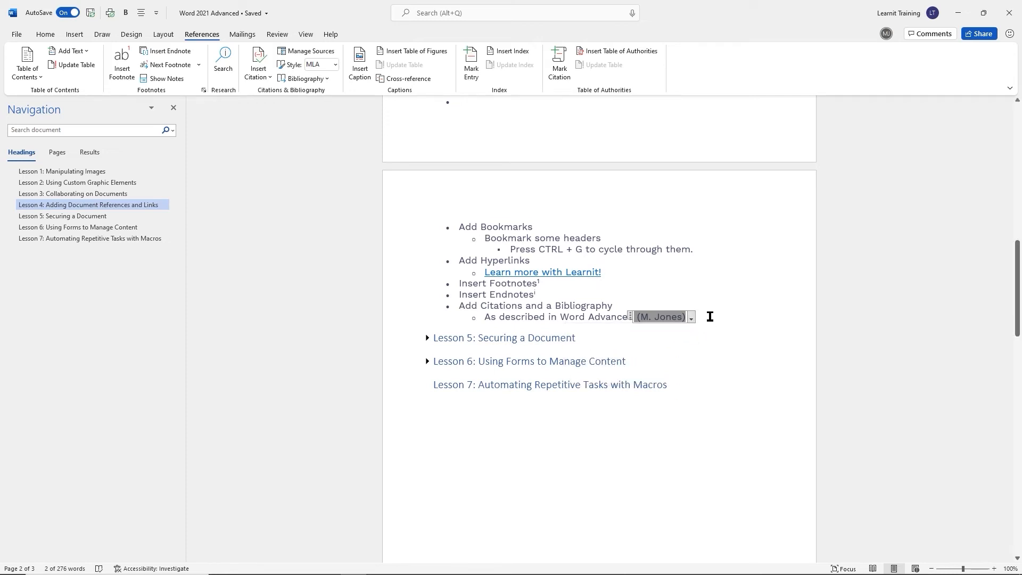
left_click(616, 303)
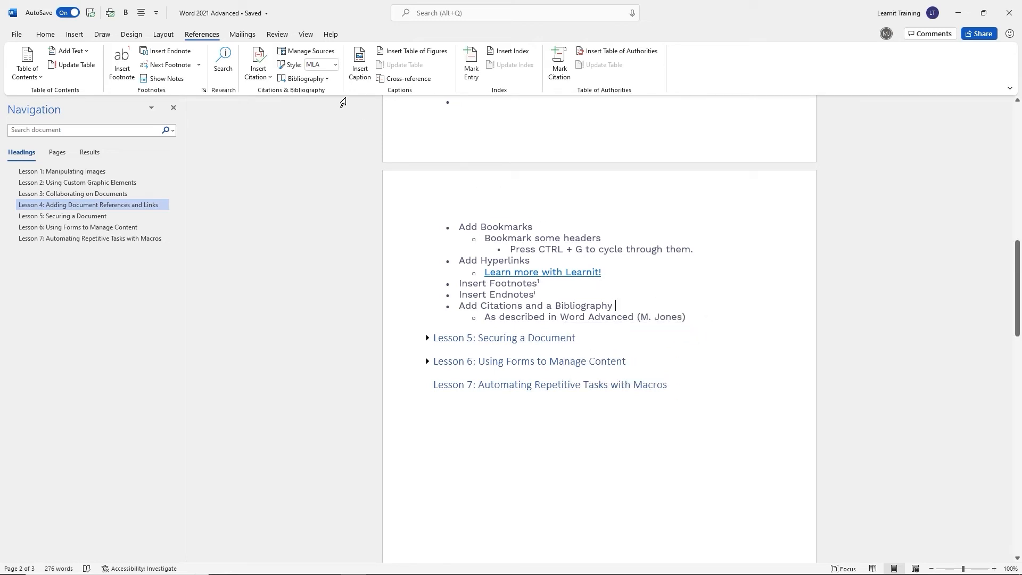
Start a new source in the source manager and set its type to Journal Article
left_click(300, 51)
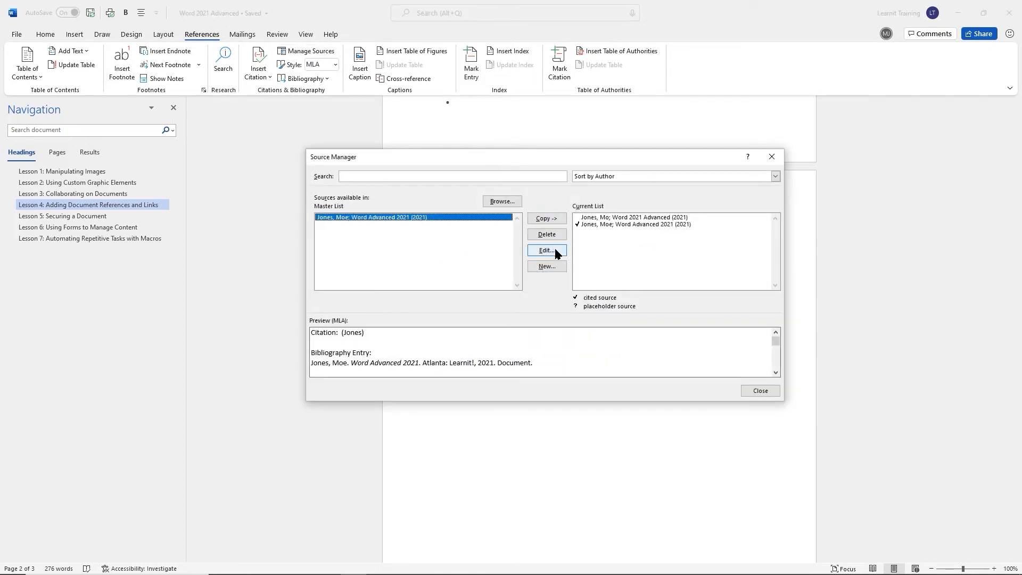
left_click(547, 266)
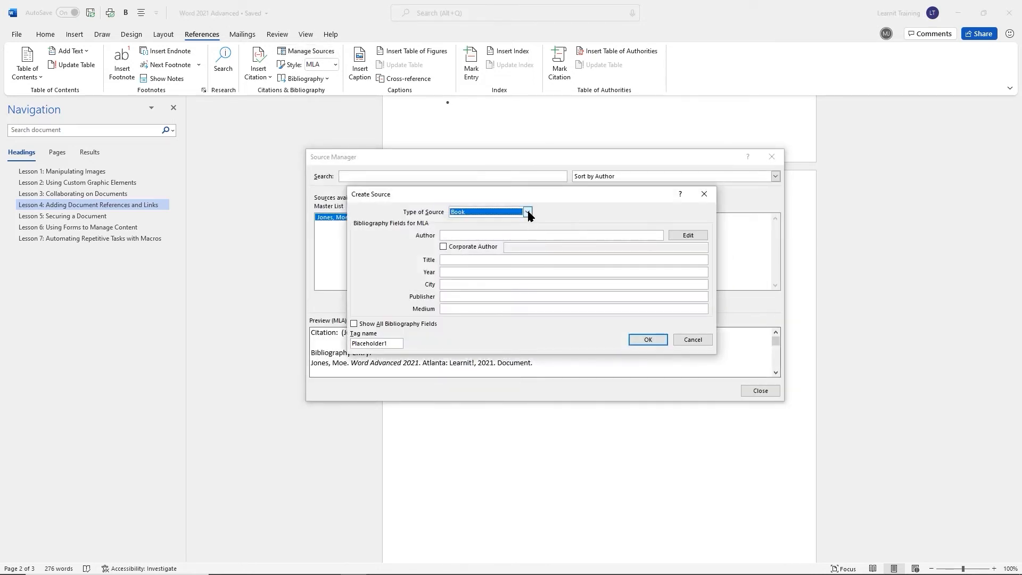
left_click(527, 212)
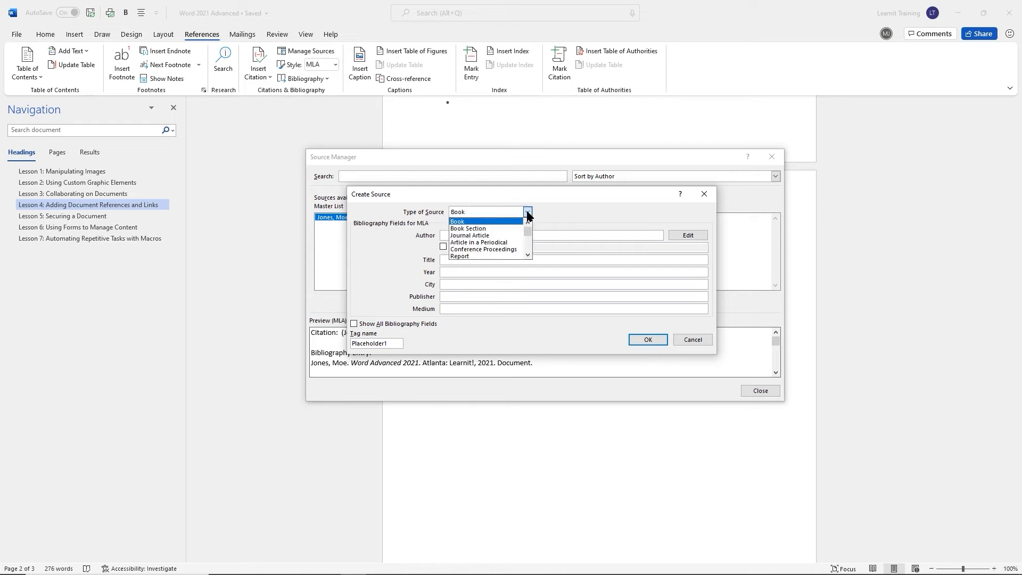
left_click(488, 235)
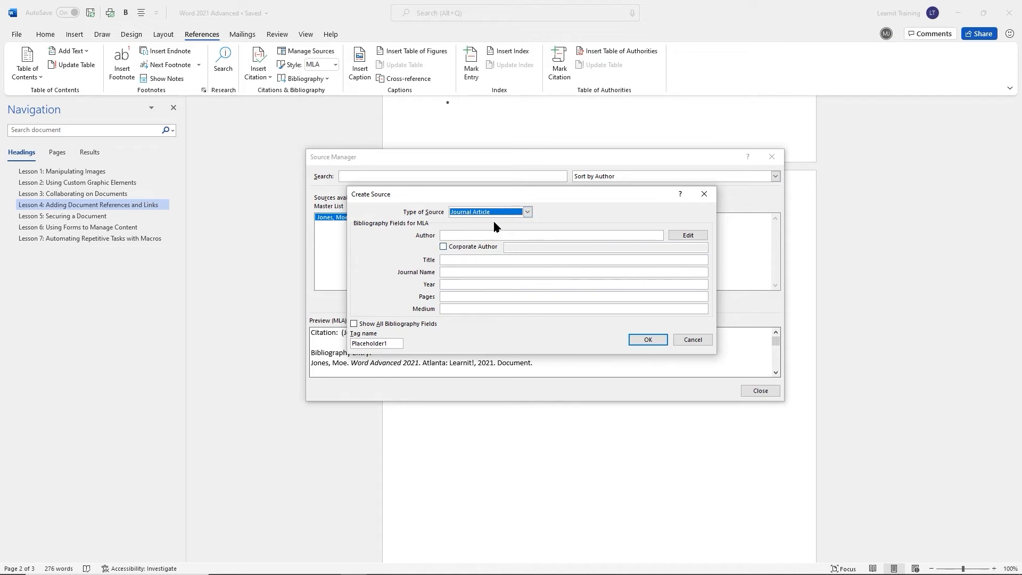
Enter the author's name and the title Office 365 for the new journal article source
left_click(463, 237)
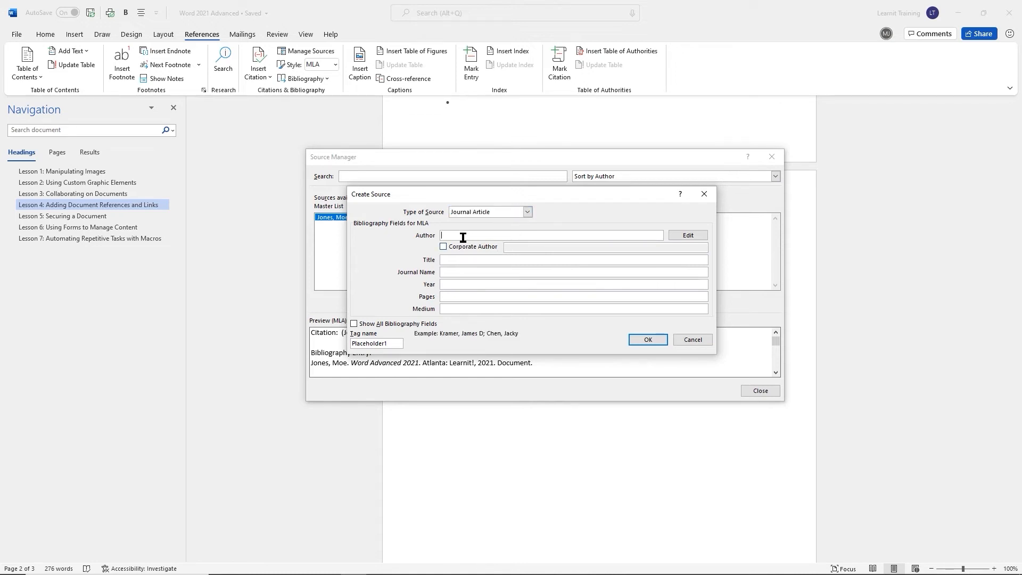
type("John Doe")
key("Tab")
key("Tab")
key("Tab")
type("Office 365")
key("Tab")
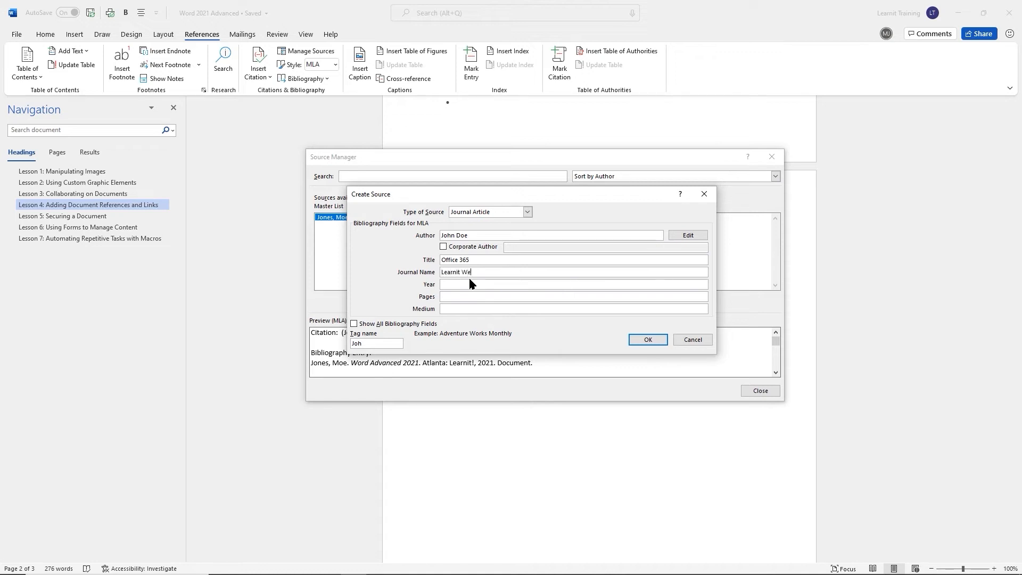
Complete the source with journal name Learnit Weekly, year 2021, pages 42 and medium Document, and save it
type("y")
key("Tab")
type("2021")
key("Tab")
key("Tab")
type("Docume")
left_click(647, 339)
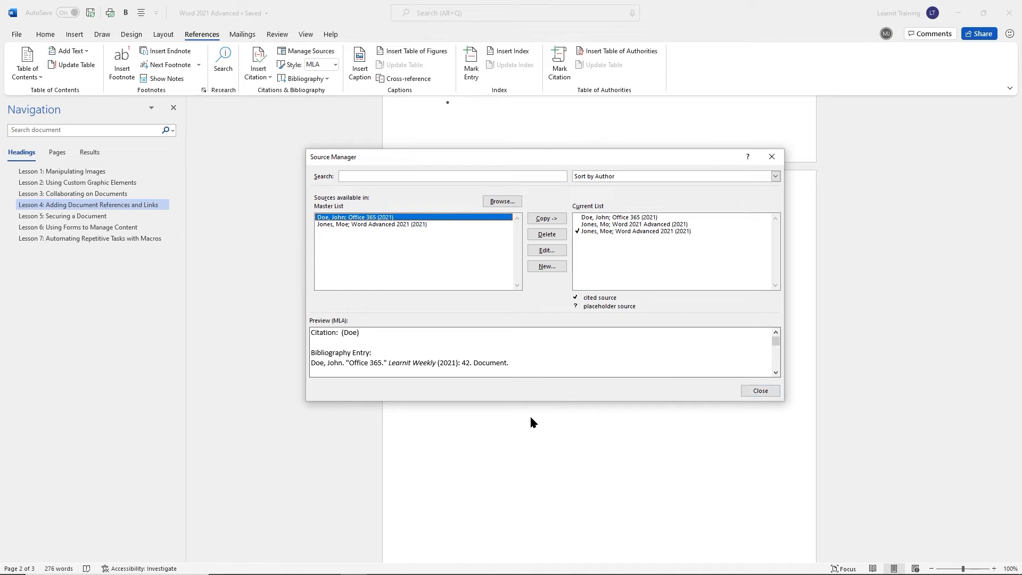
Preview the citation and bibliography entry of each source in the master list and close the source manager
left_click(374, 226)
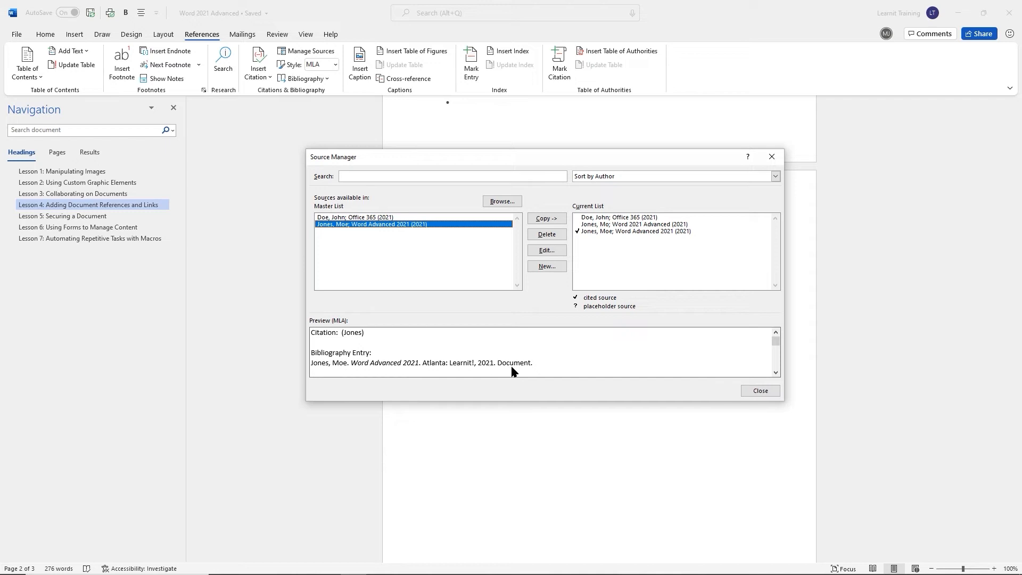
left_click(378, 218)
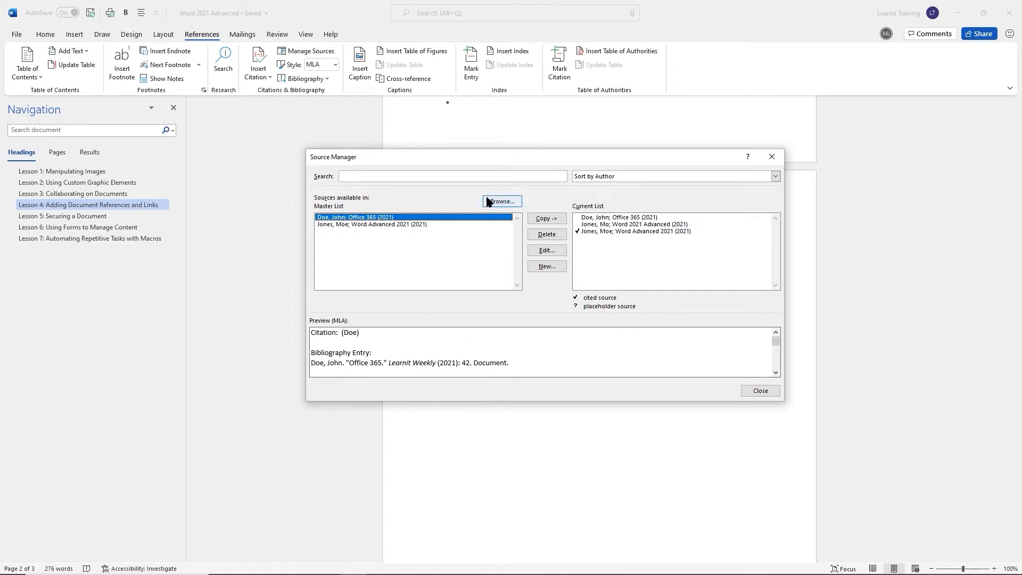
left_click(761, 392)
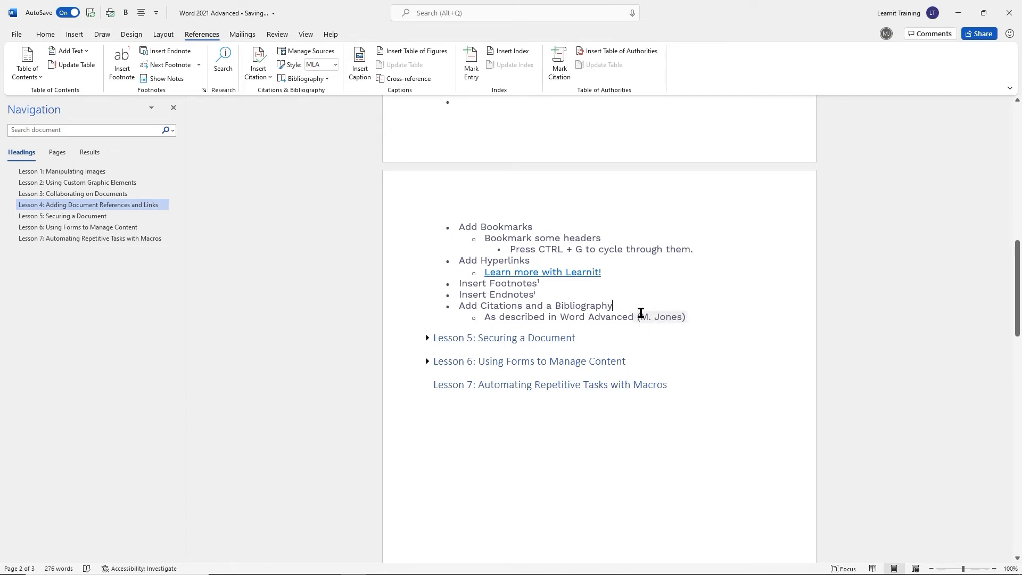
Insert a citation of the Office 365 source after the bullet Add Citations and a Bibliography
left_click(270, 77)
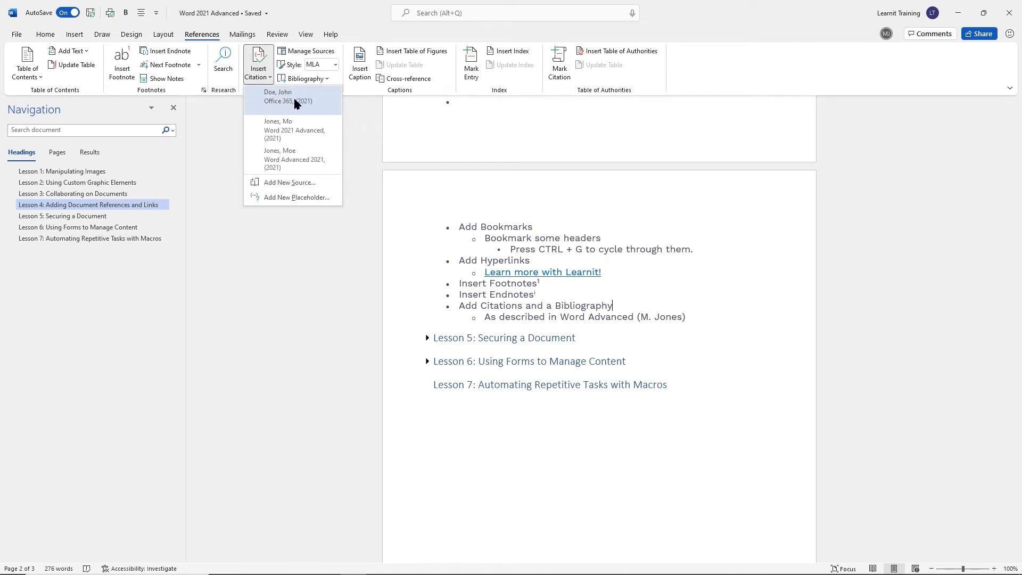
left_click(294, 101)
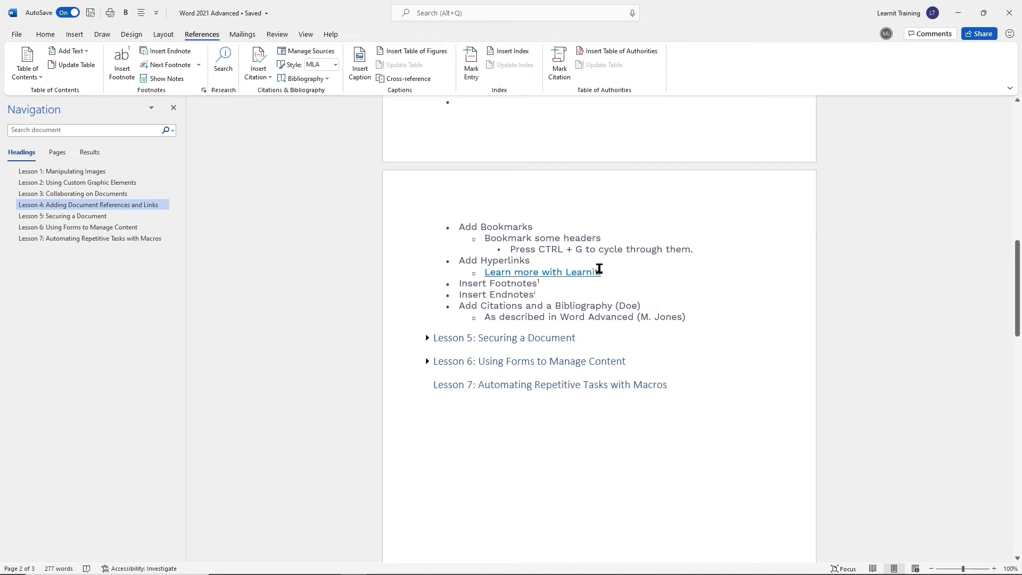
Insert the built-in Bibliography layout on the last page, below the list of figures
left_click(330, 81)
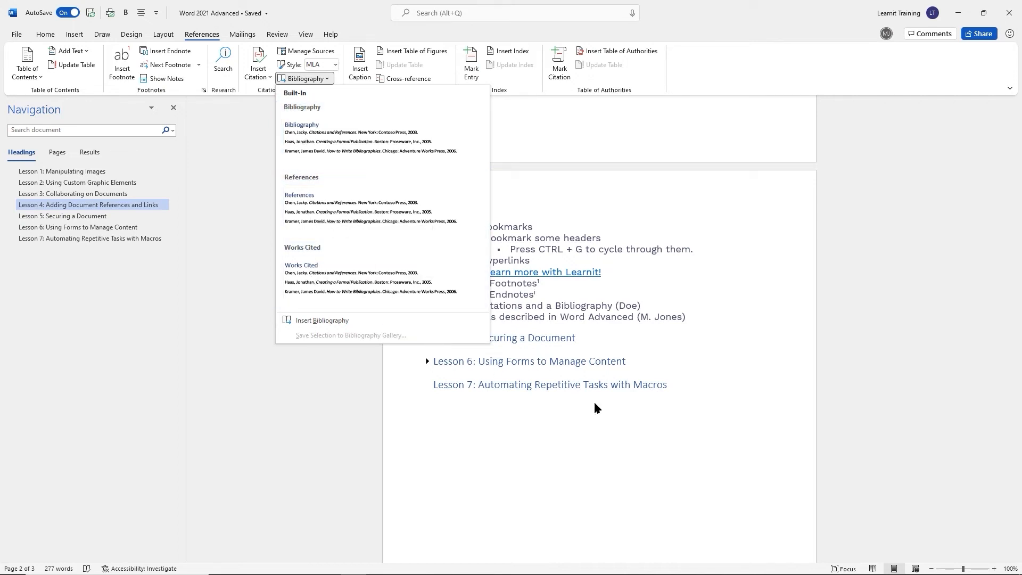
left_click(612, 409)
scroll(613, 411, "down", 10)
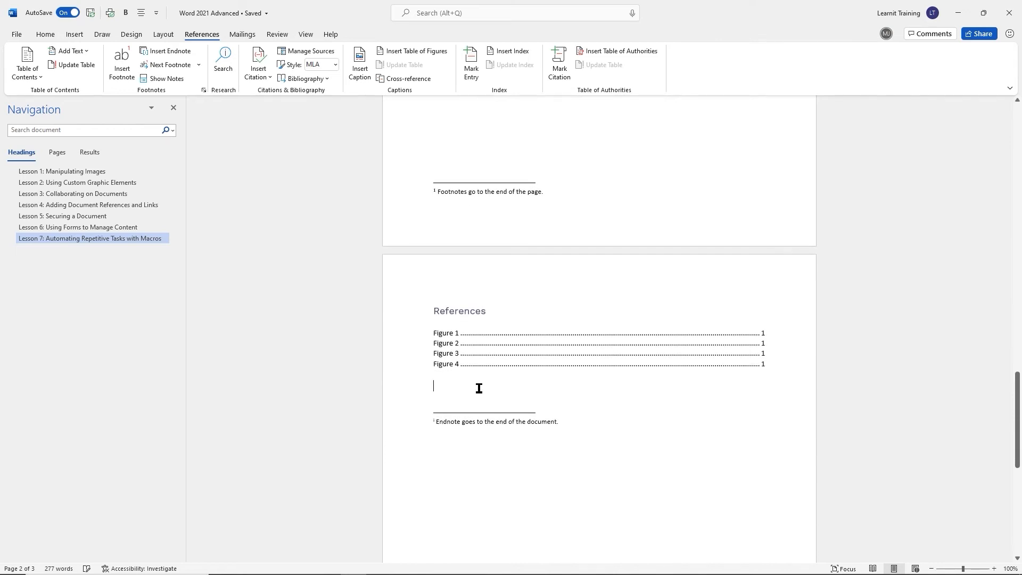
left_click(318, 80)
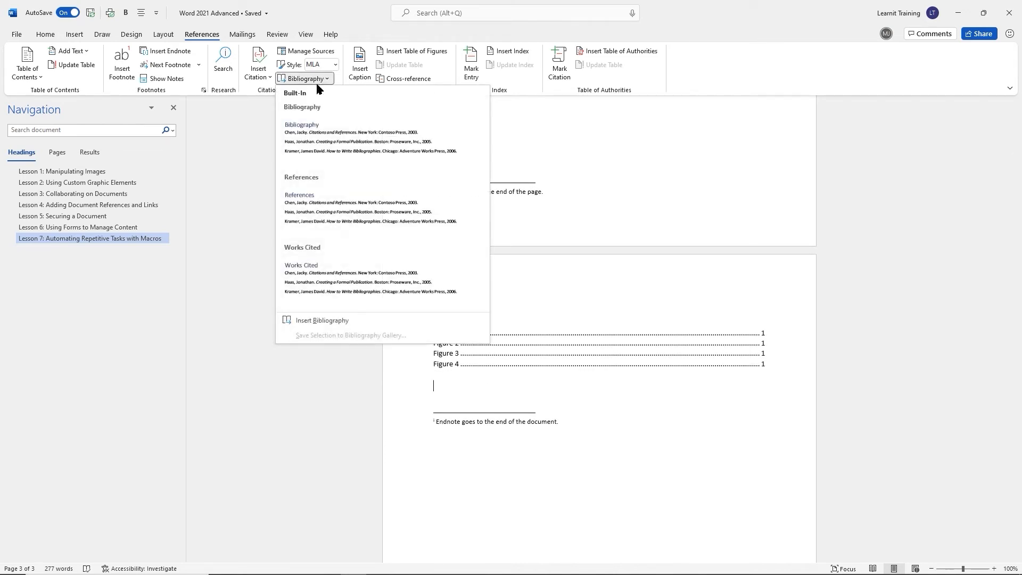
left_click(344, 141)
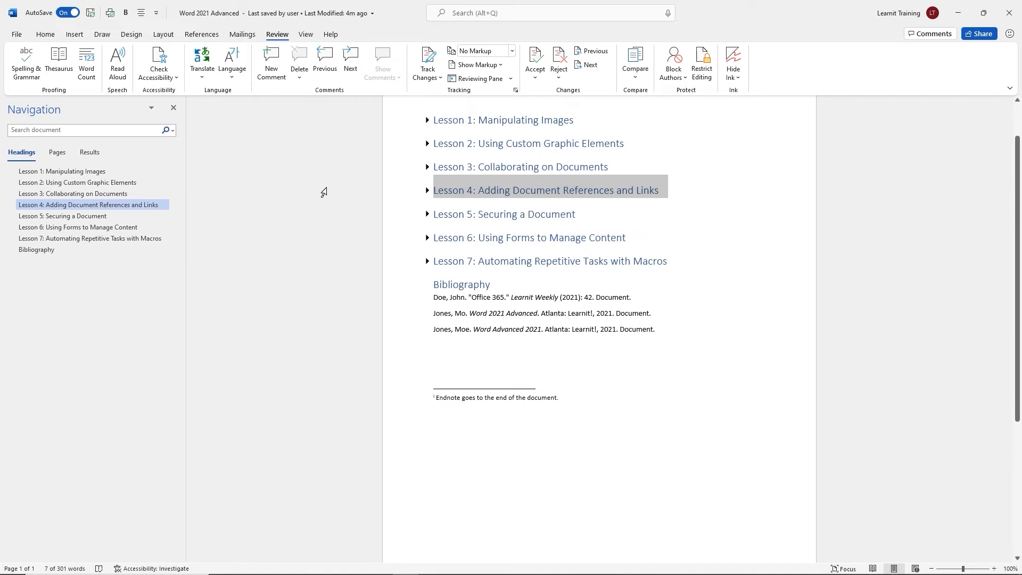
Expand the heading Lesson 5: Securing a Document and select its Protect Document picture
left_click(427, 215)
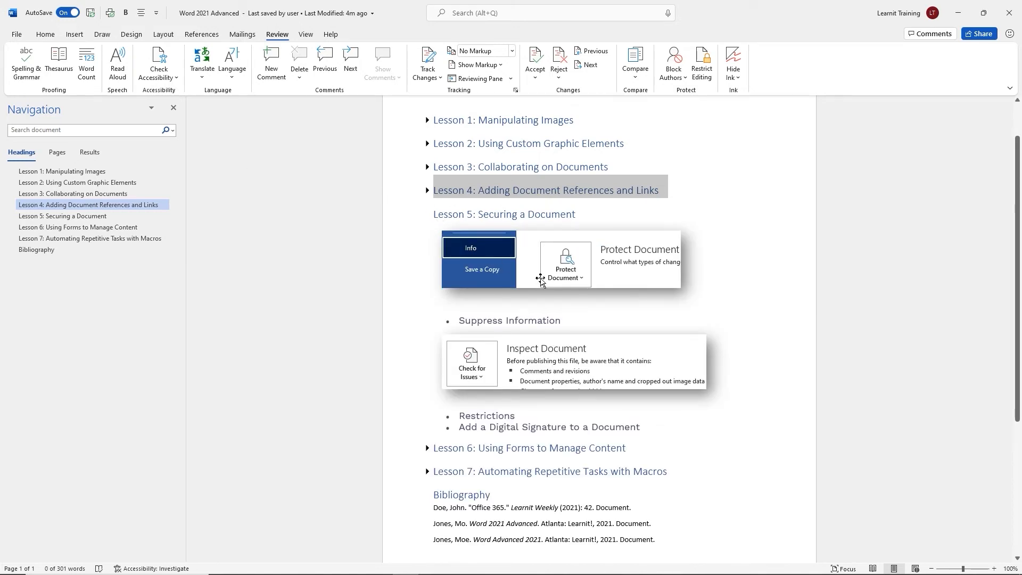
left_click(610, 261)
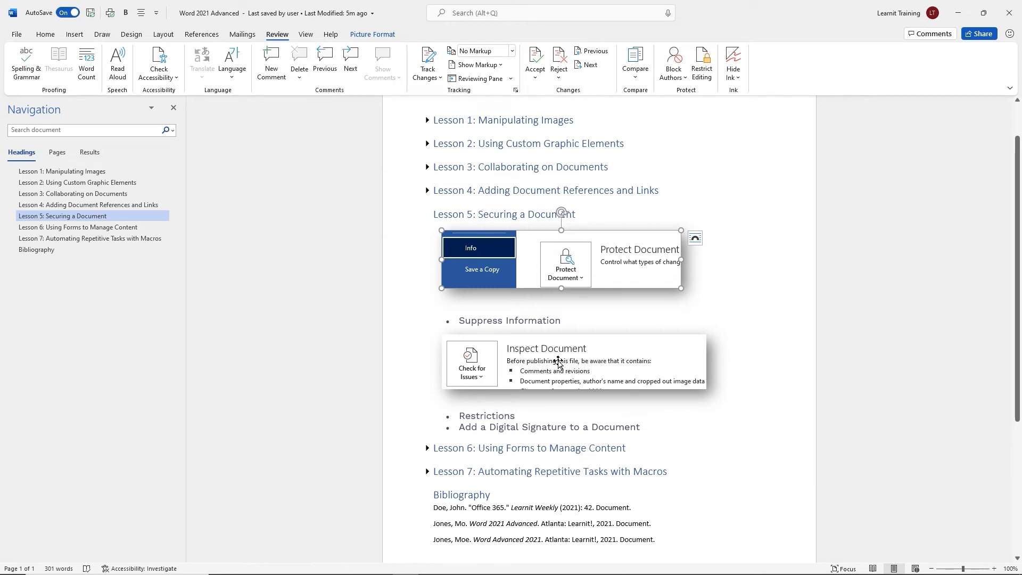
Look at the document's protection options and its password encryption dialog, leaving without setting a password
left_click(18, 35)
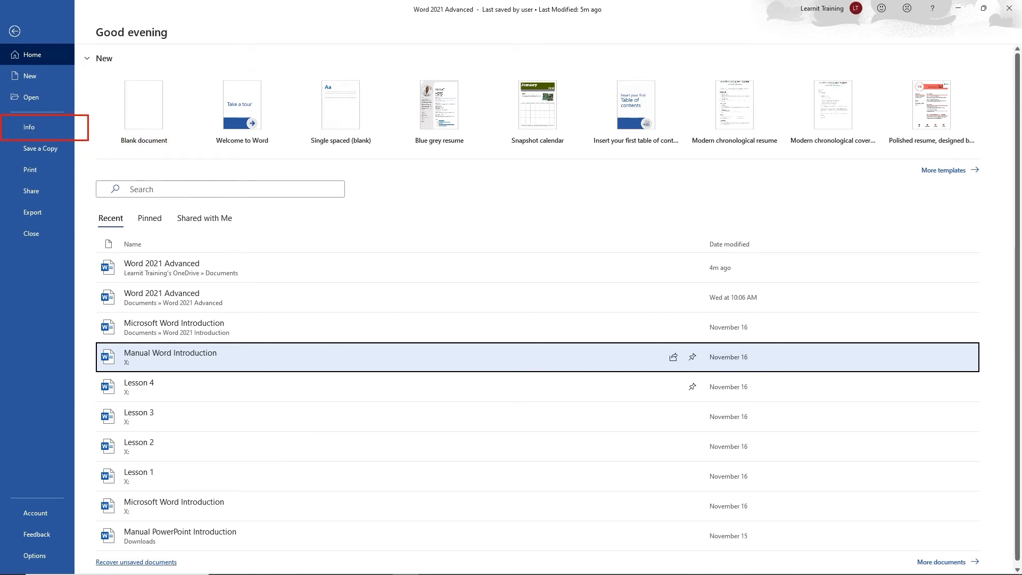
left_click(29, 128)
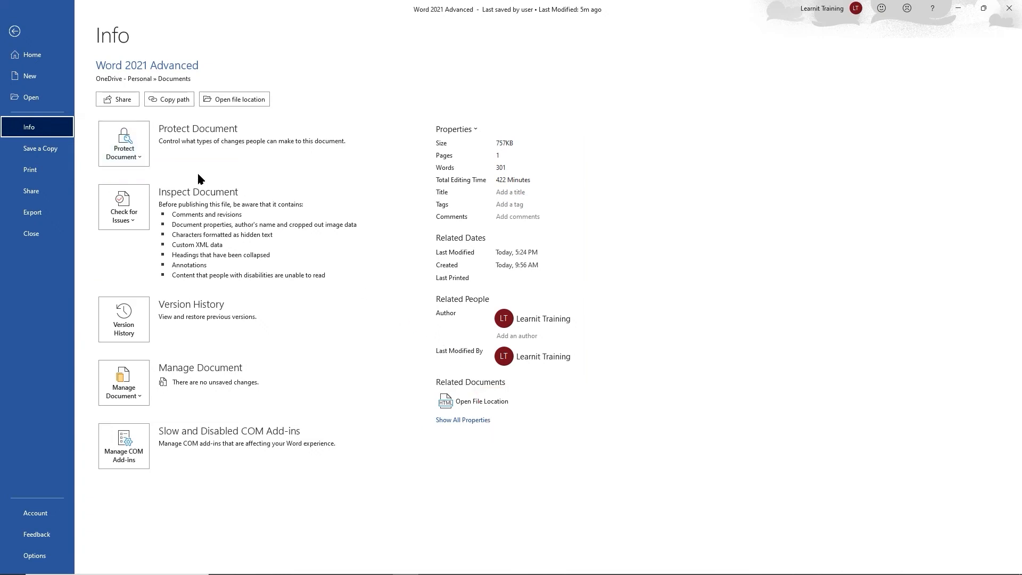
left_click(142, 162)
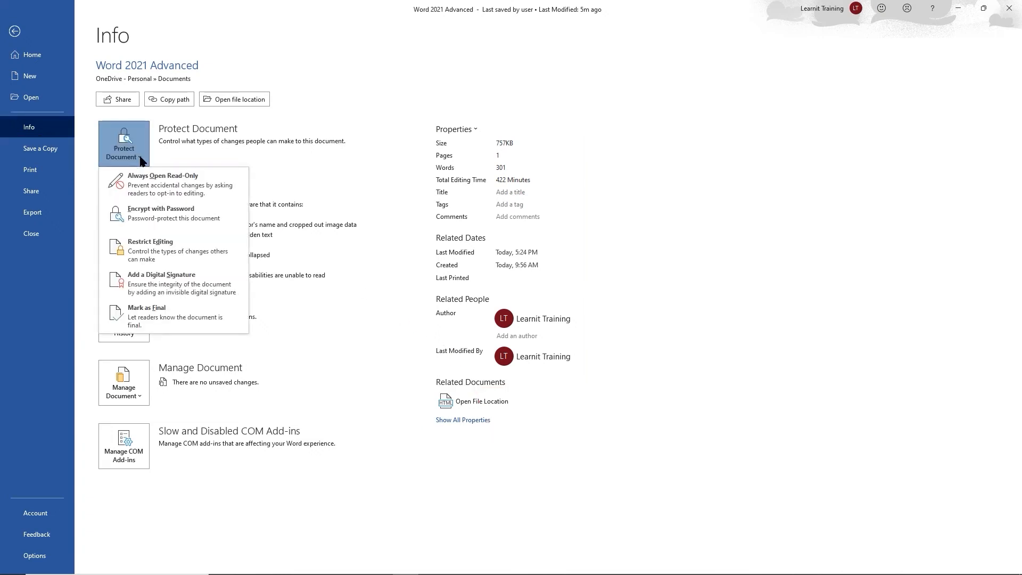
left_click(179, 222)
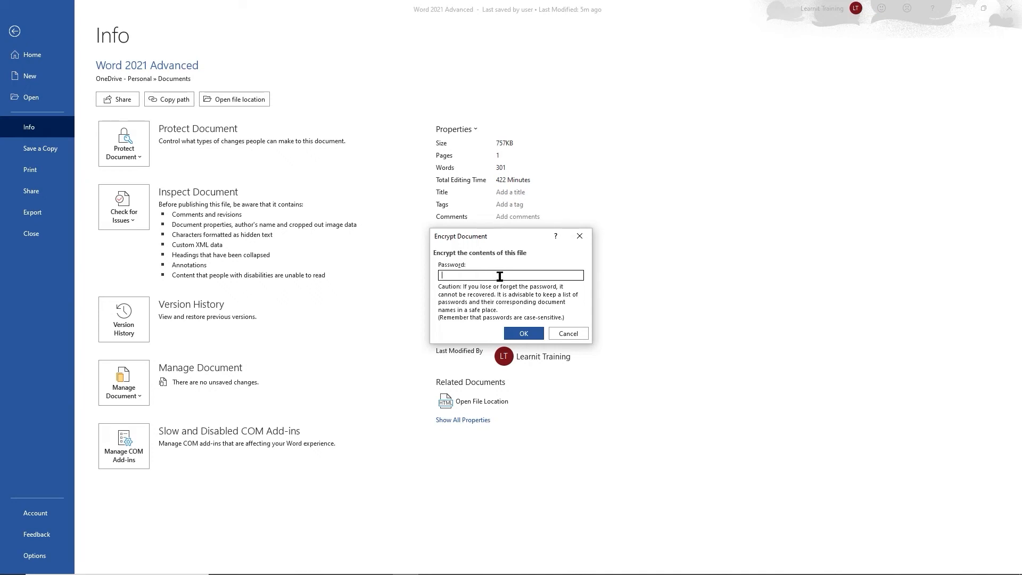
left_click(572, 333)
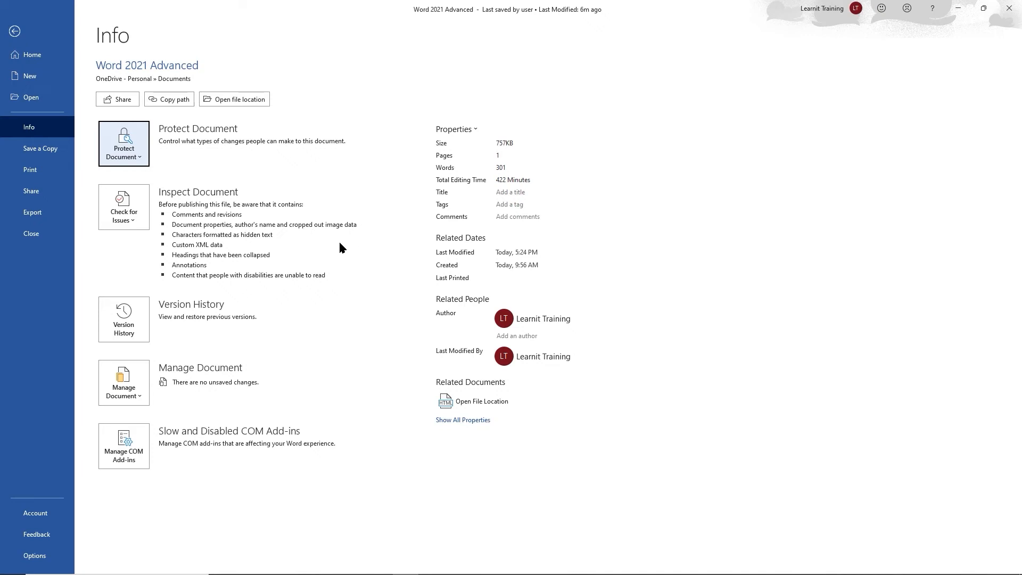
Open the Restrict Editing settings from the document's protection options
left_click(140, 159)
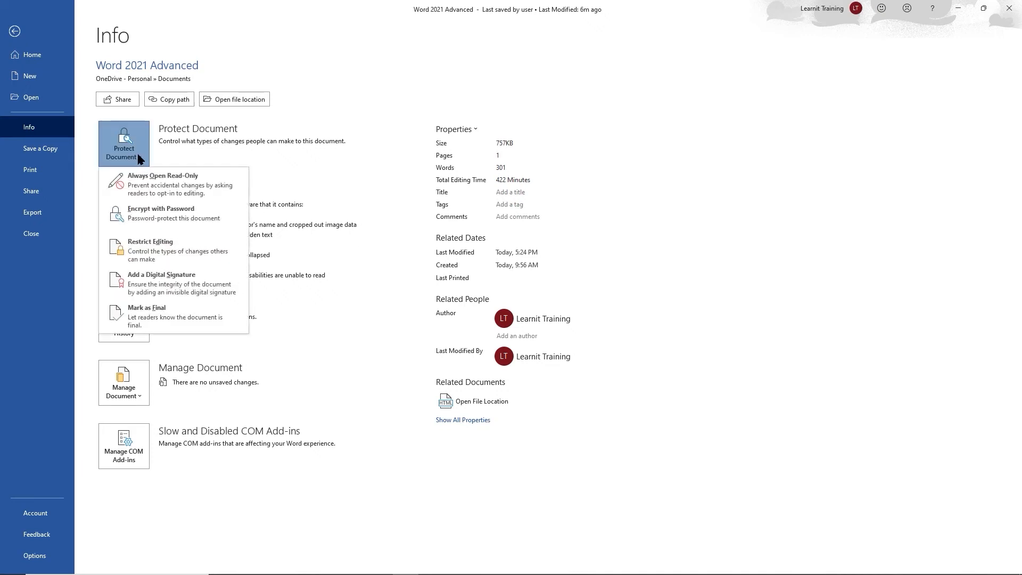
left_click(172, 254)
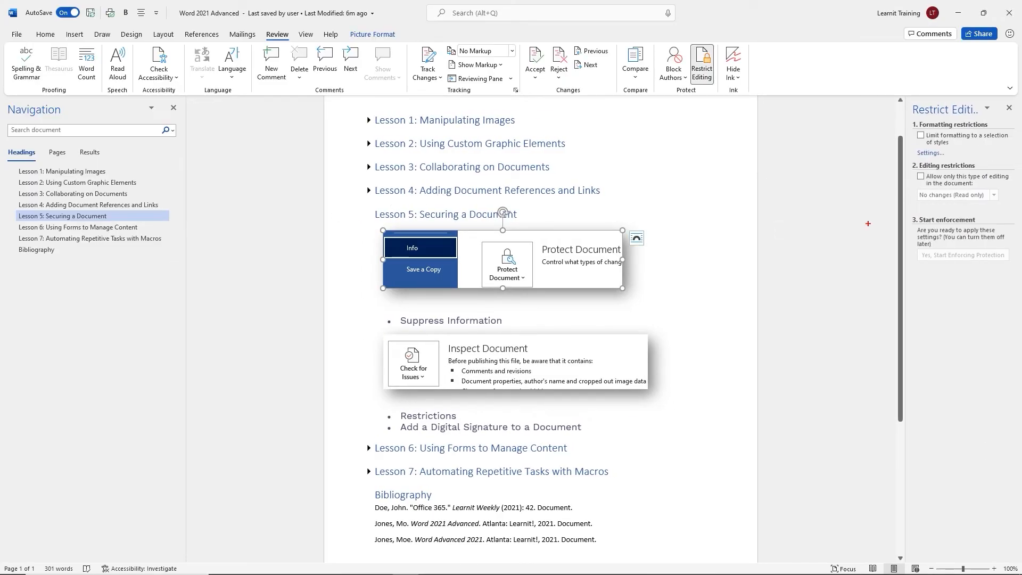
left_click_drag(889, 82, 1020, 279)
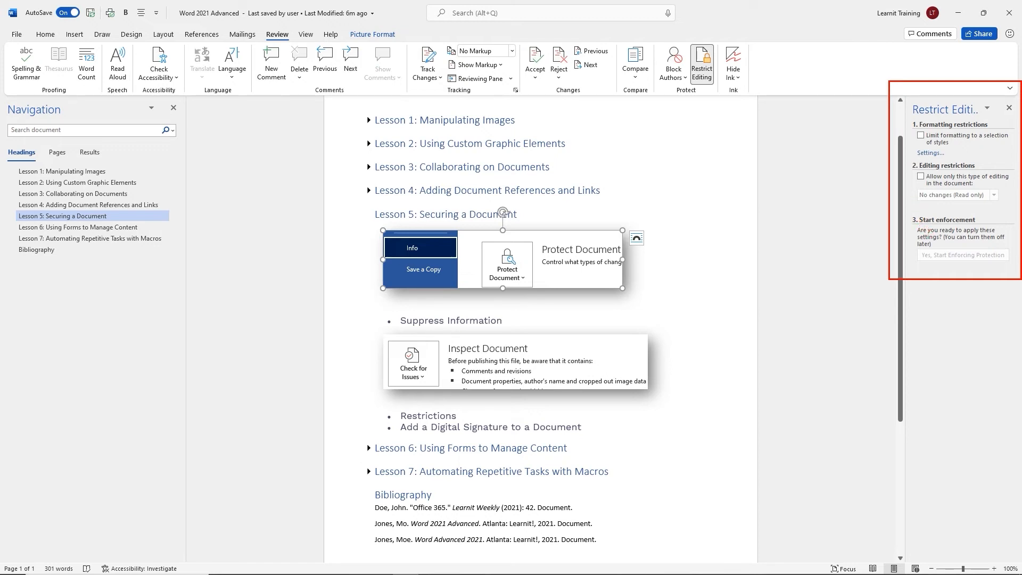
Turn on editing restrictions to review the allowed editing types and the exceptions for Everyone, and switch the restriction off again
left_click(921, 177)
left_click(994, 195)
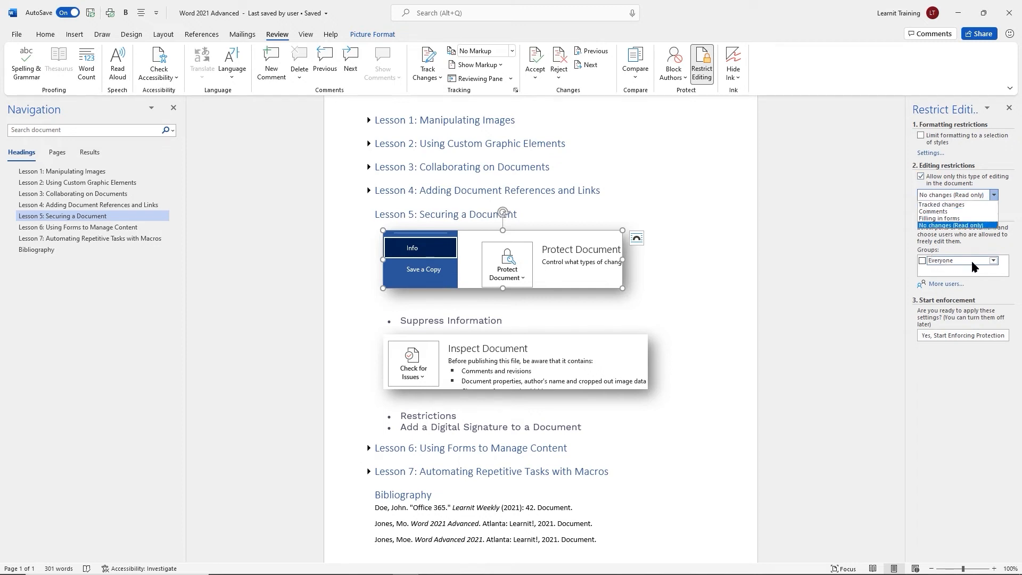
left_click(993, 265)
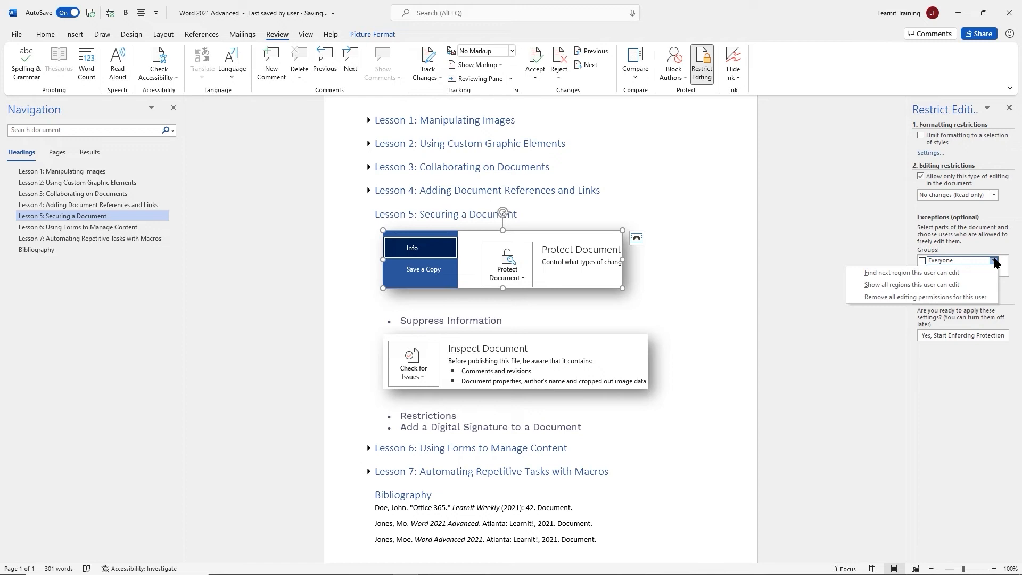
left_click(915, 223)
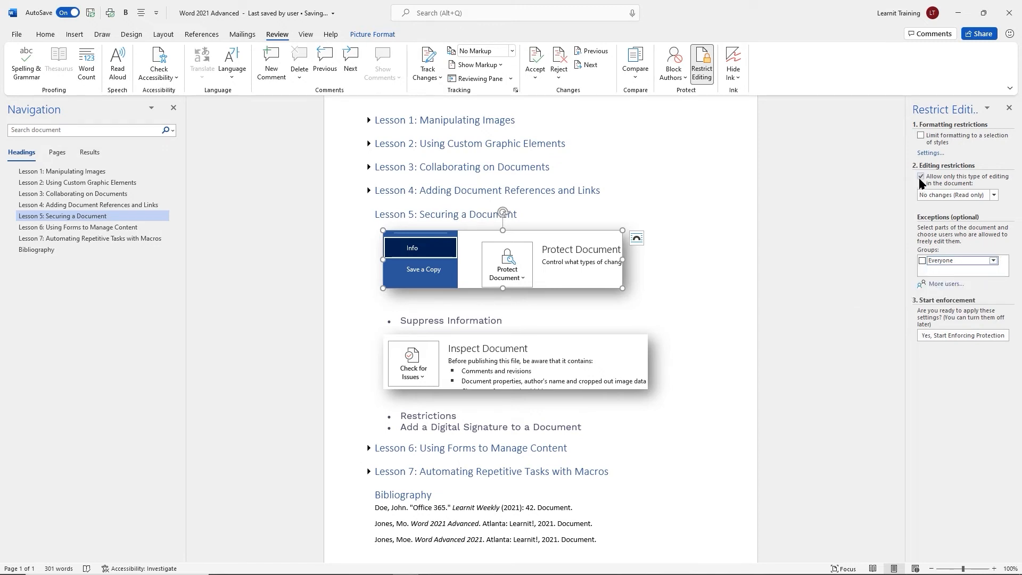
left_click(993, 260)
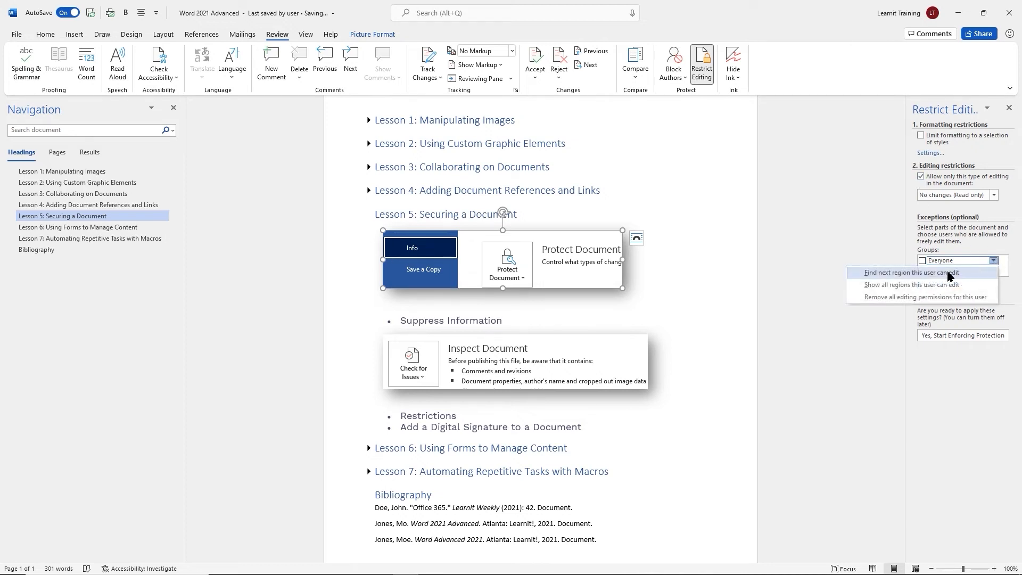
left_click(924, 226)
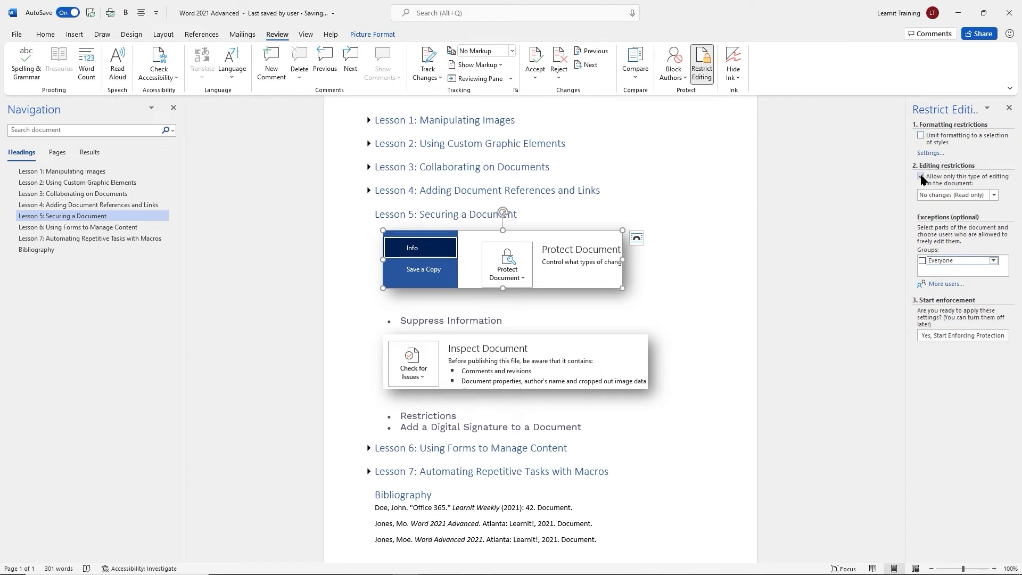
left_click(921, 178)
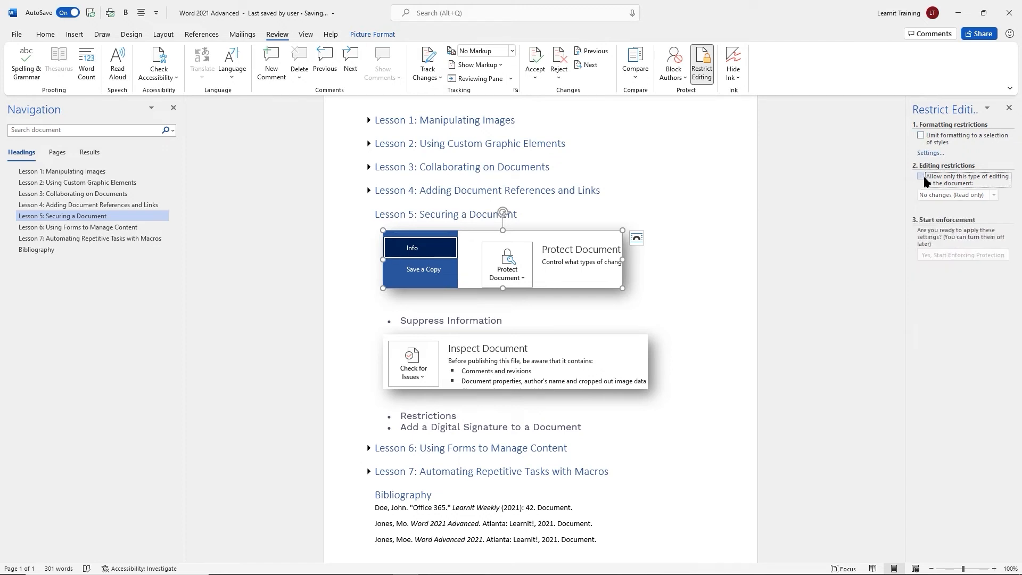
Turn on formatting restrictions to review the allowed styles and formatting options, switch them off again and close the restriction settings
left_click(921, 135)
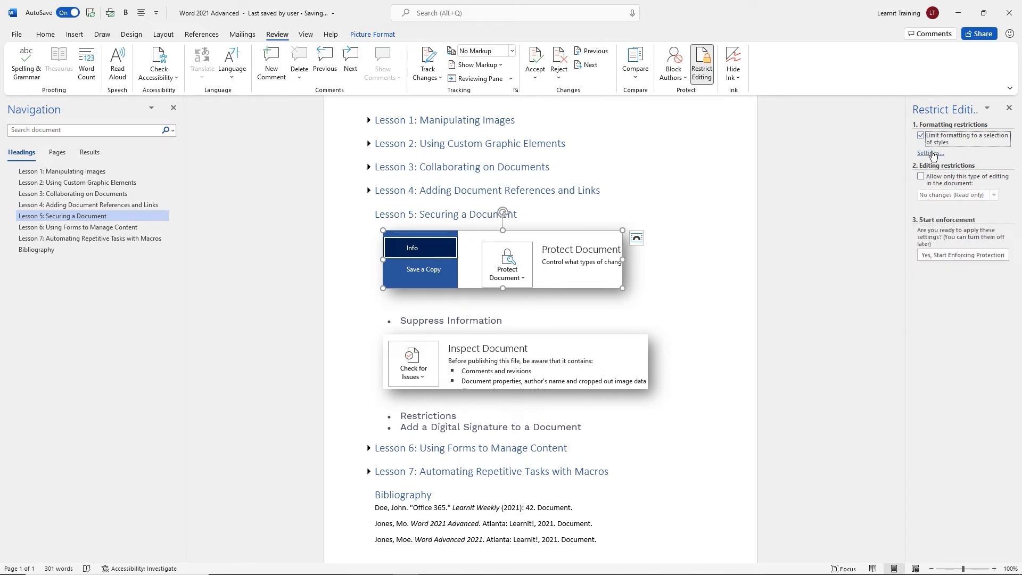
left_click(931, 154)
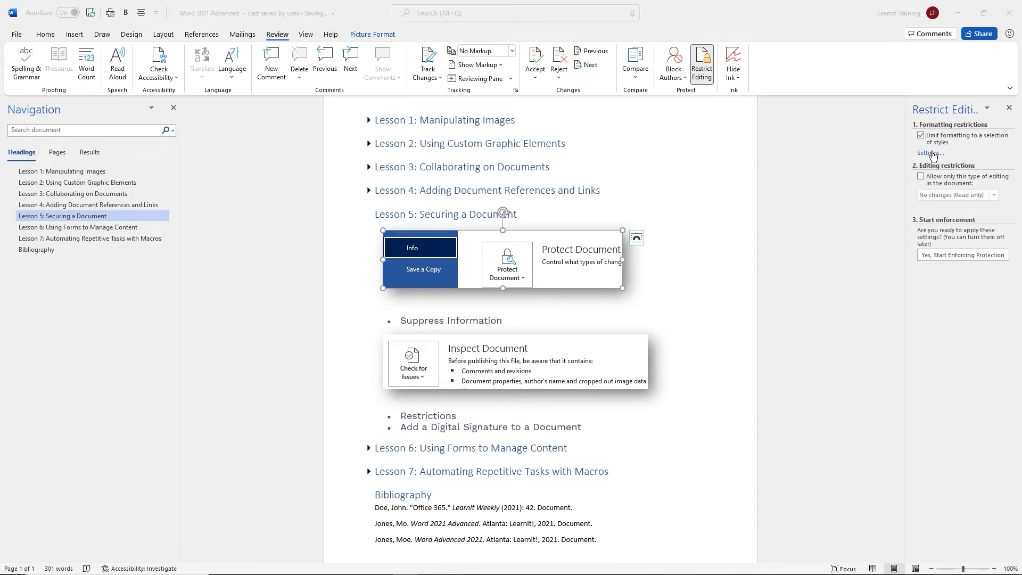
left_click_drag(587, 172, 848, 146)
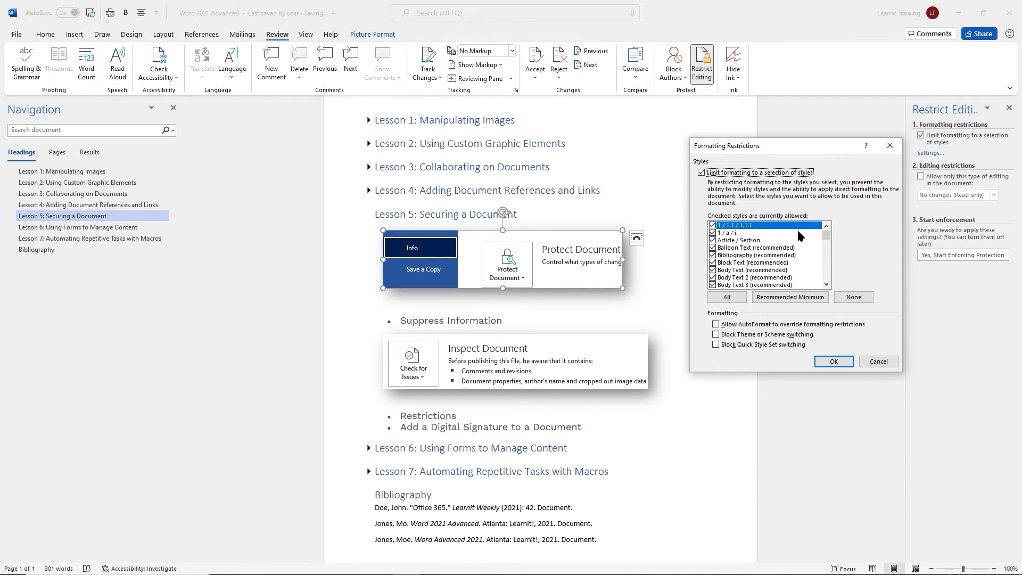
scroll(797, 229, "down", 6)
scroll(797, 229, "down", 9)
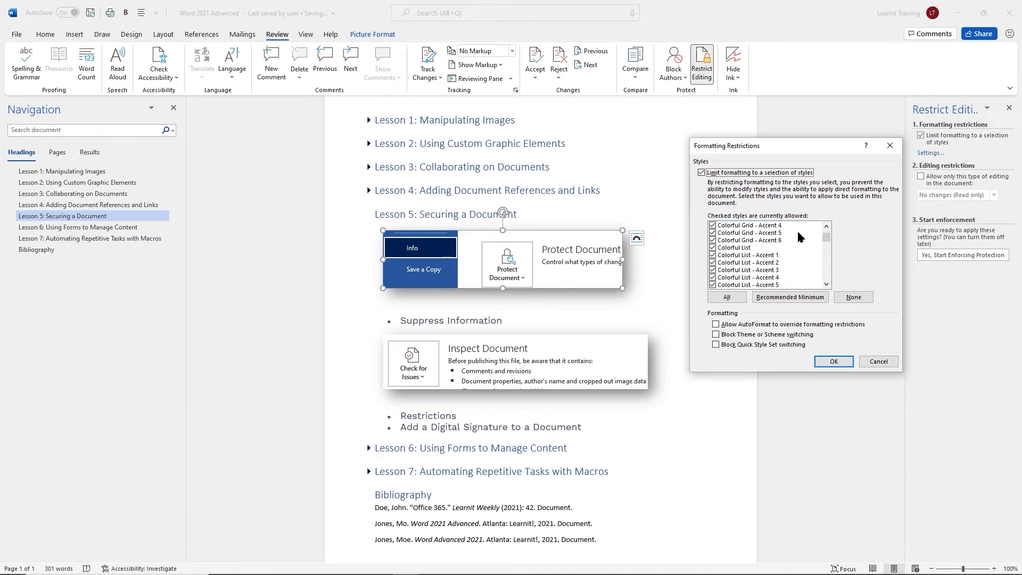
scroll(796, 226, "down", 12)
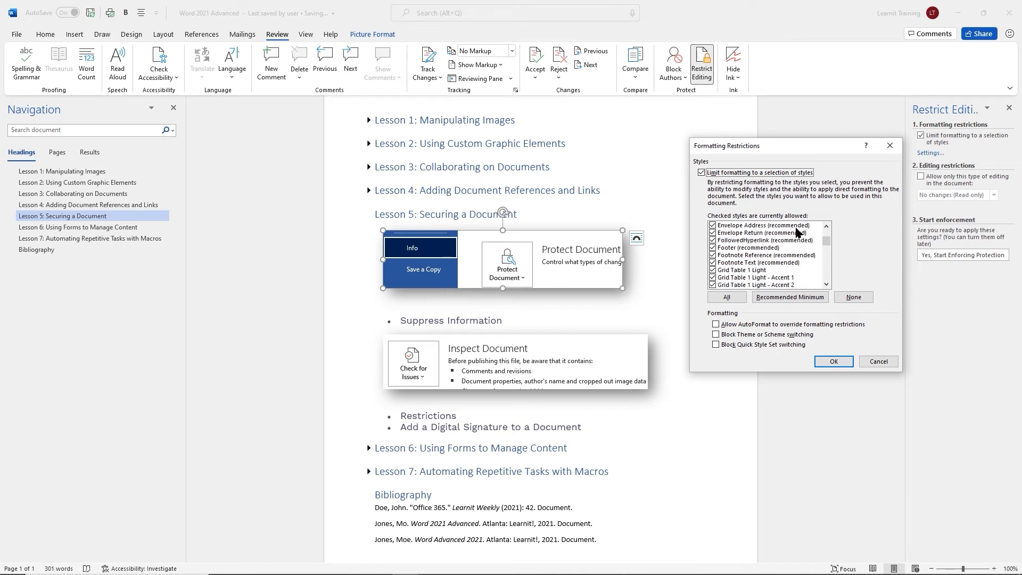
scroll(794, 222, "down", 1)
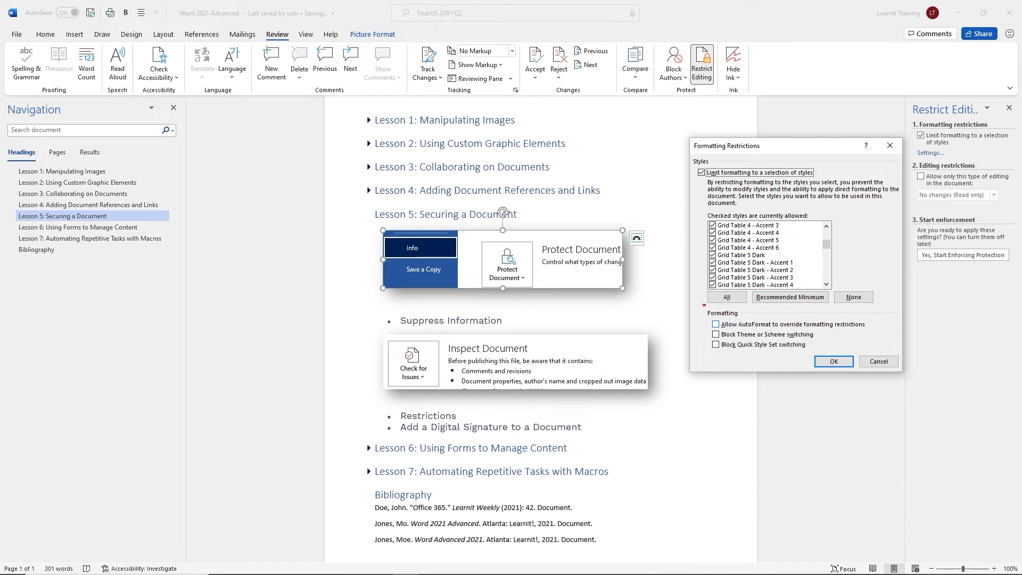
mouse_move(704, 305)
left_mouse_down()
mouse_move(803, 349)
mouse_move(892, 361)
left_mouse_up()
left_click(878, 362)
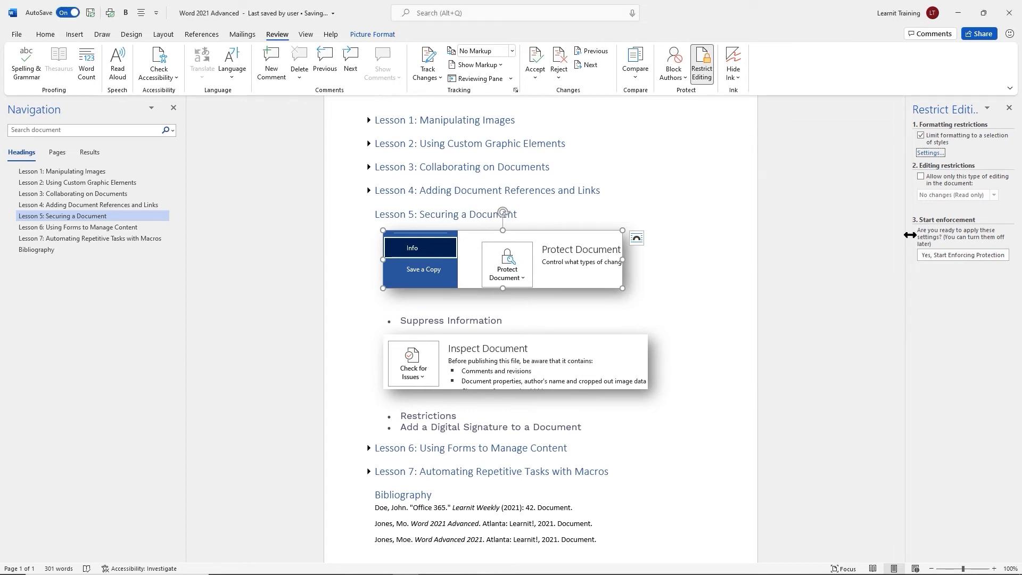
left_click(922, 135)
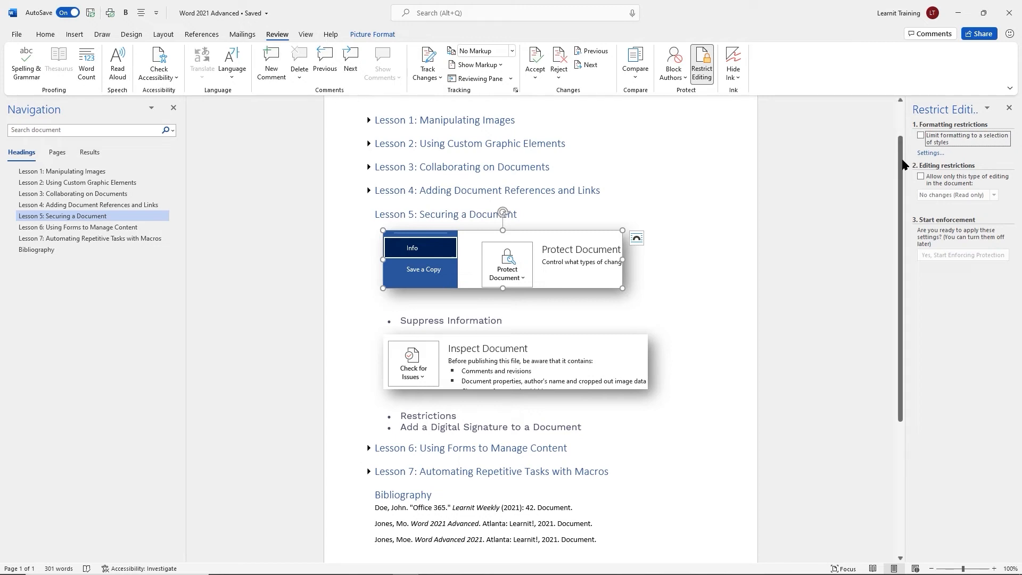
left_click(1010, 109)
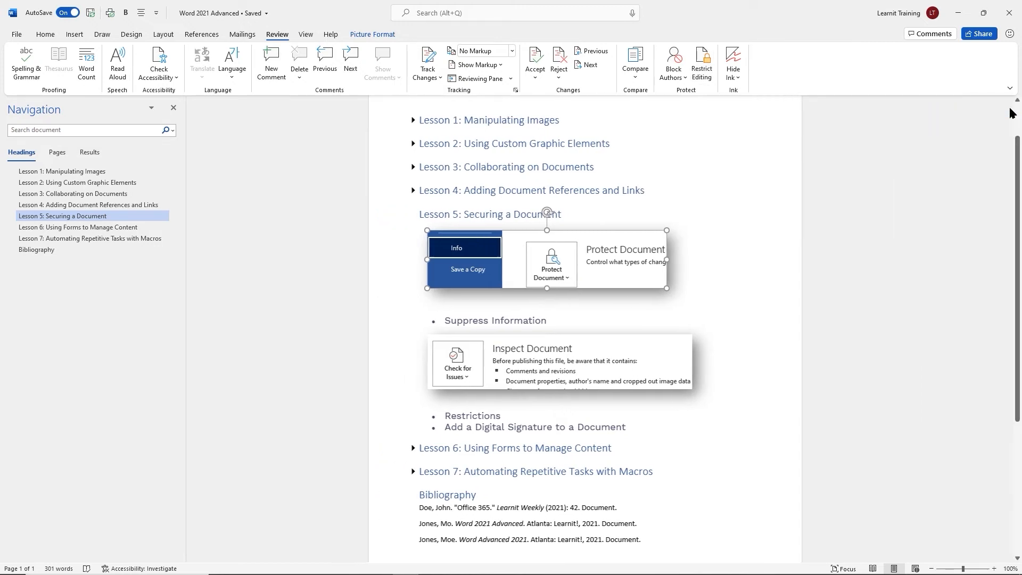
Look at the document's digital signature protection option, declining to get a digital ID from a Microsoft Partner
left_click(27, 33)
left_click(33, 128)
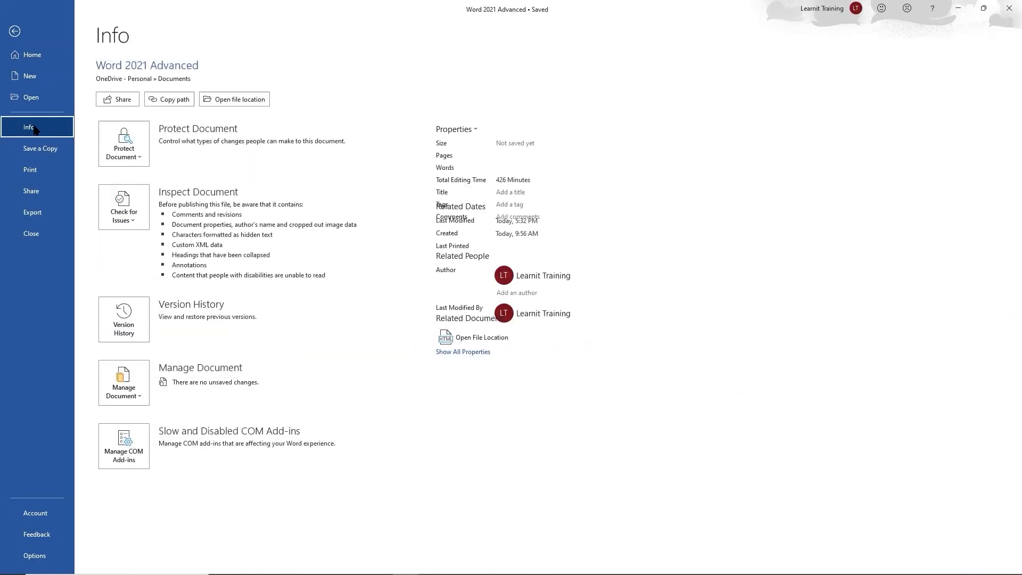
left_click(140, 160)
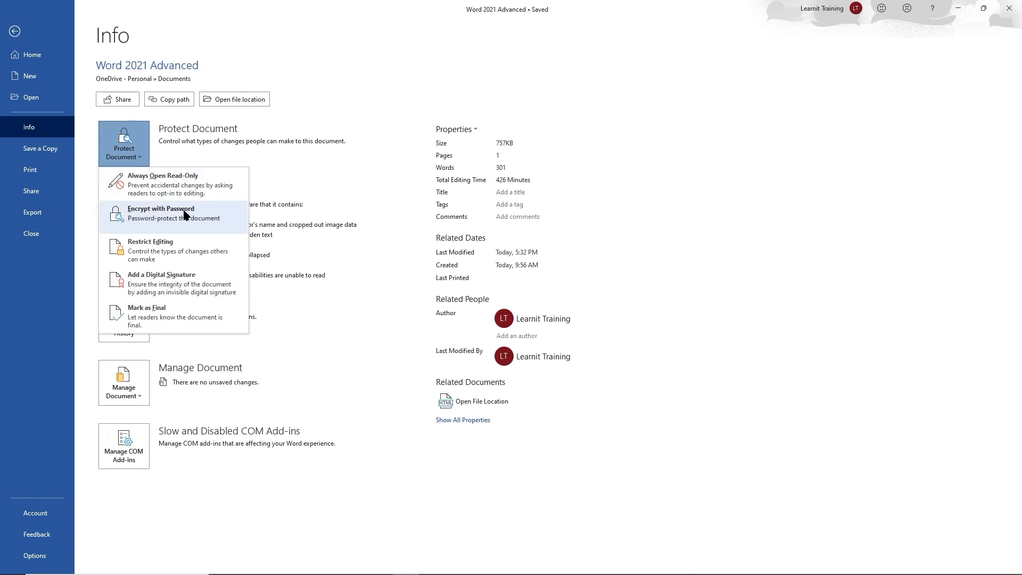
left_click(169, 291)
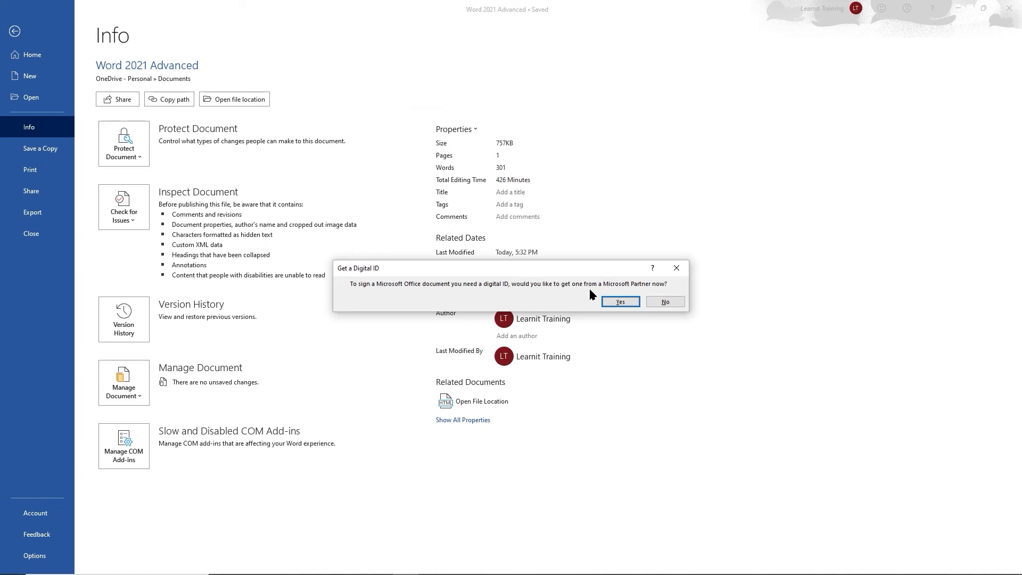
left_click(668, 304)
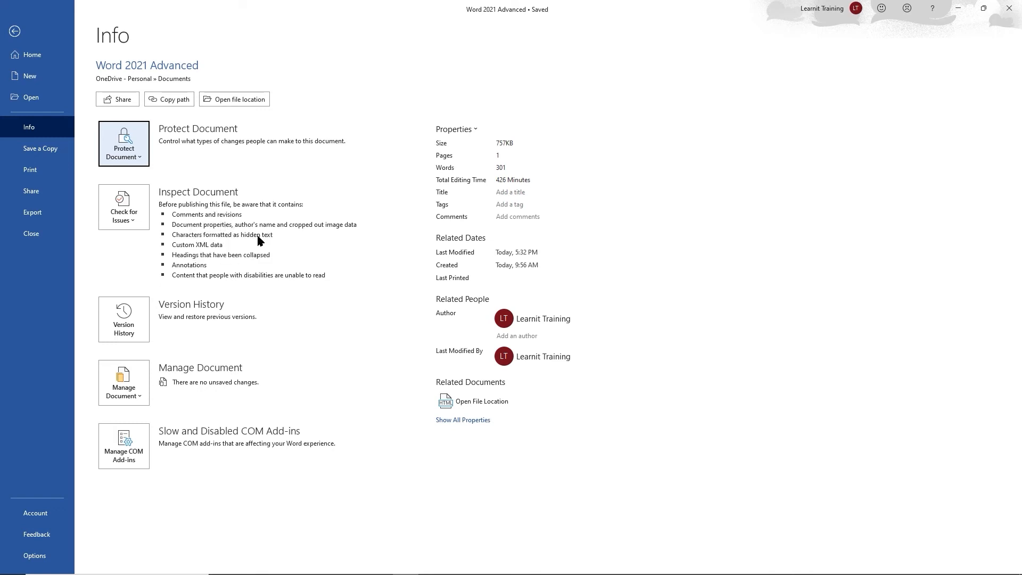
Review the document's inspection notes and author information, and show all of its properties
mouse_move(200, 236)
mouse_move(166, 218)
left_mouse_down()
mouse_move(205, 233)
mouse_move(374, 231)
left_mouse_up()
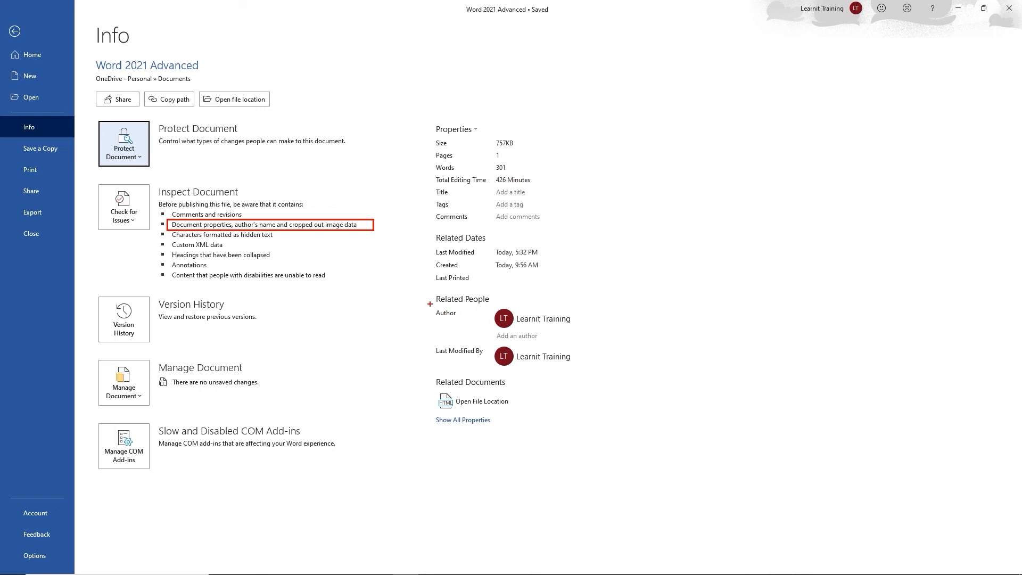
mouse_move(429, 303)
left_mouse_down()
mouse_move(605, 340)
mouse_move(607, 323)
left_mouse_up()
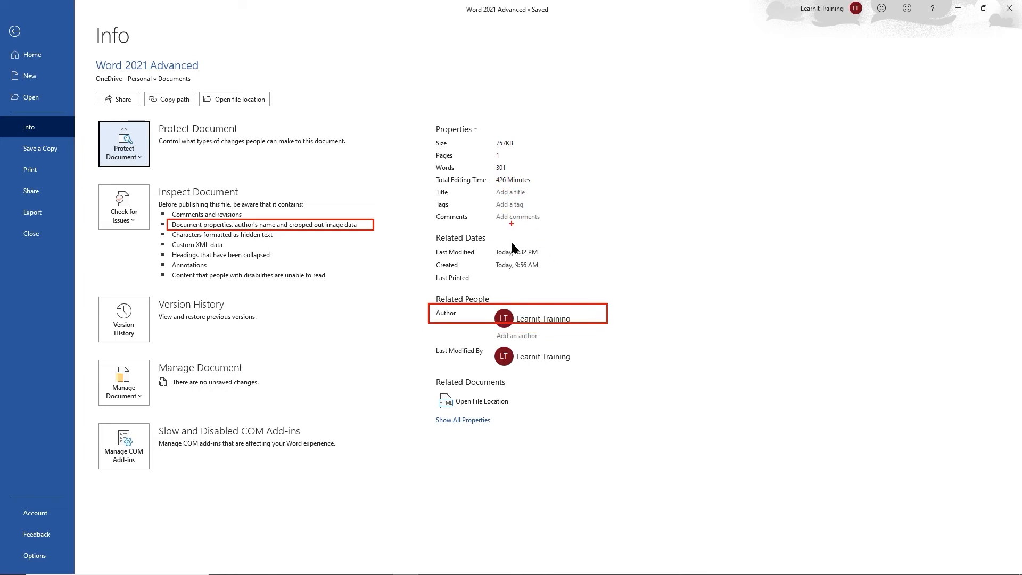
left_click(464, 420)
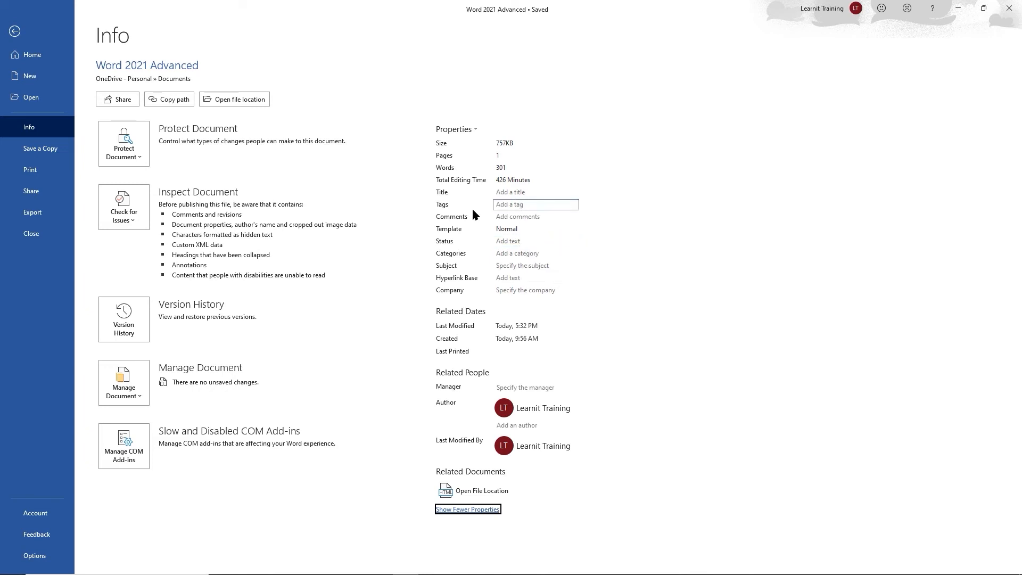
Run the Document Inspector with the preselected content checks to look for hidden properties and personal information
left_click(136, 221)
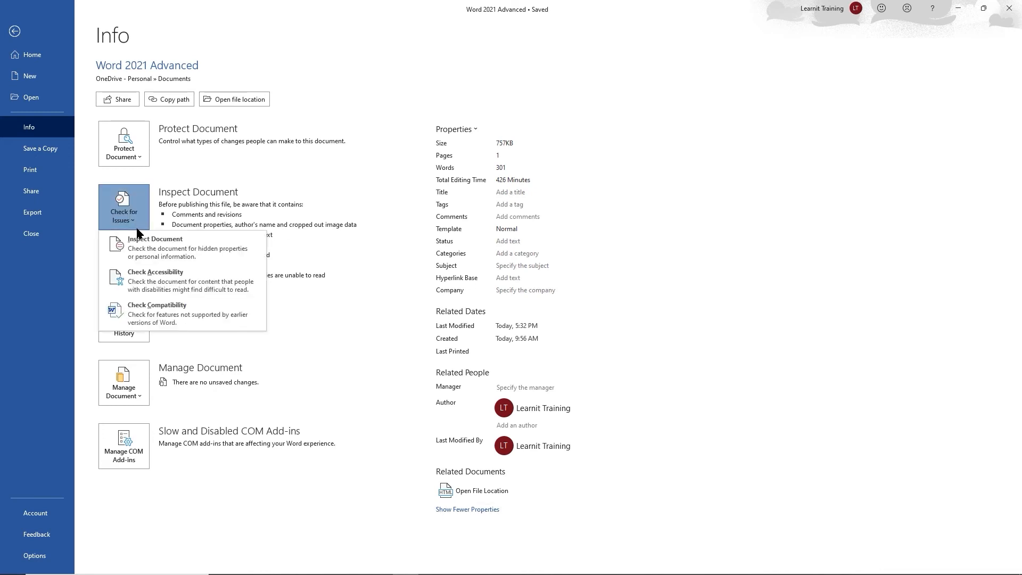
left_click(177, 249)
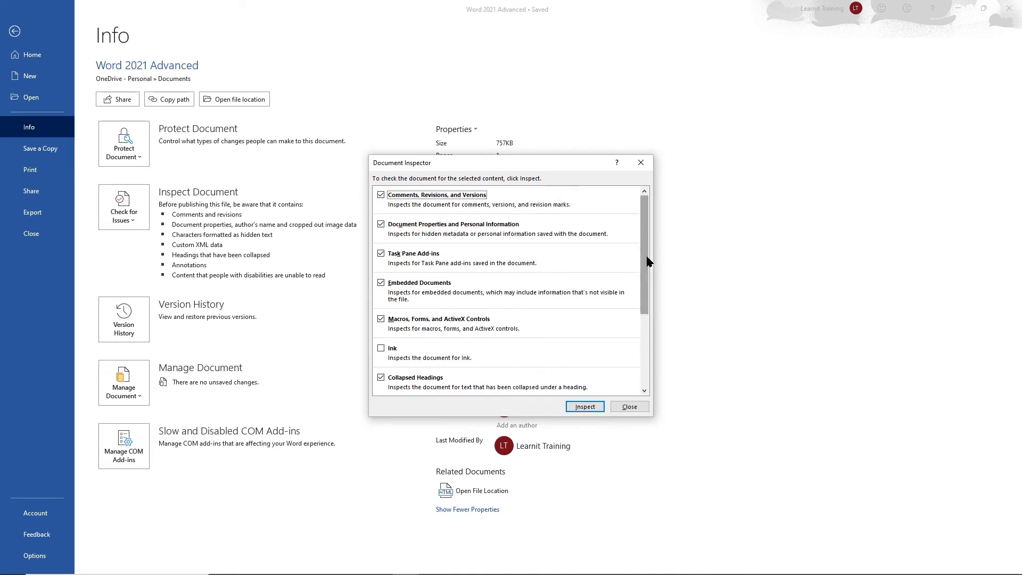
left_click_drag(643, 261, 648, 358)
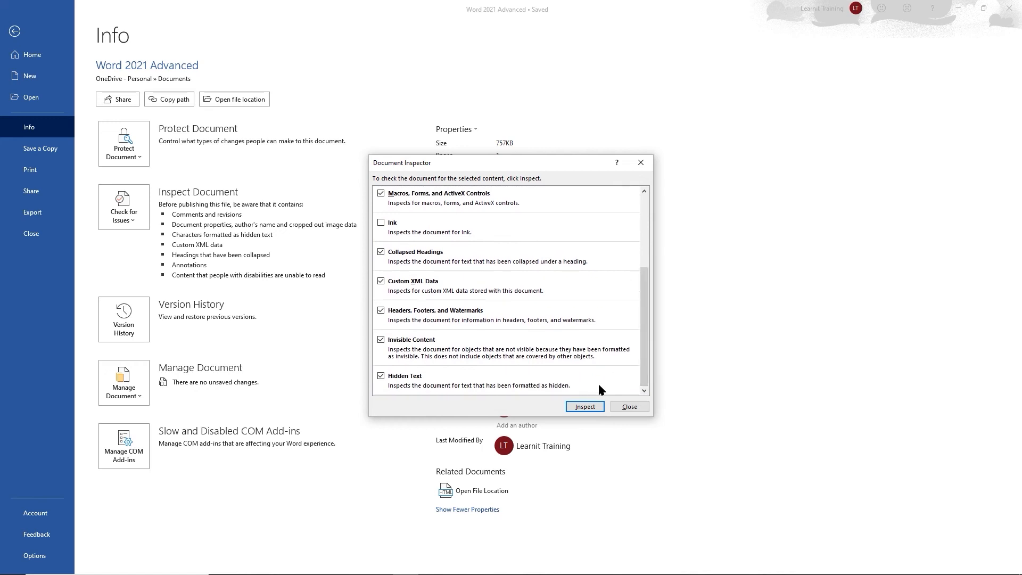
left_click(583, 409)
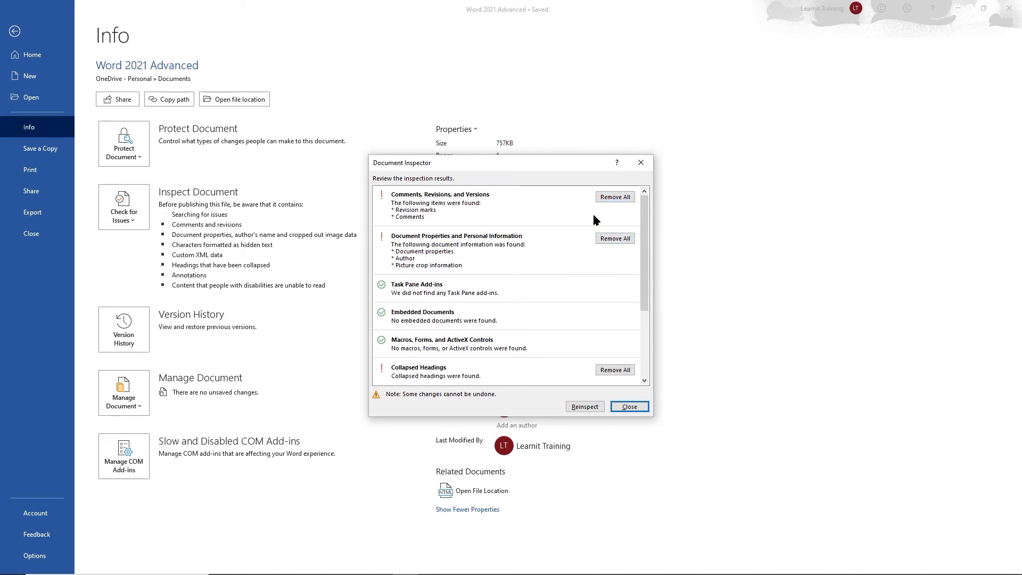
Remove all comments, revisions and versions from the document, review the remaining inspection results and leave the Document Inspector
left_click(614, 197)
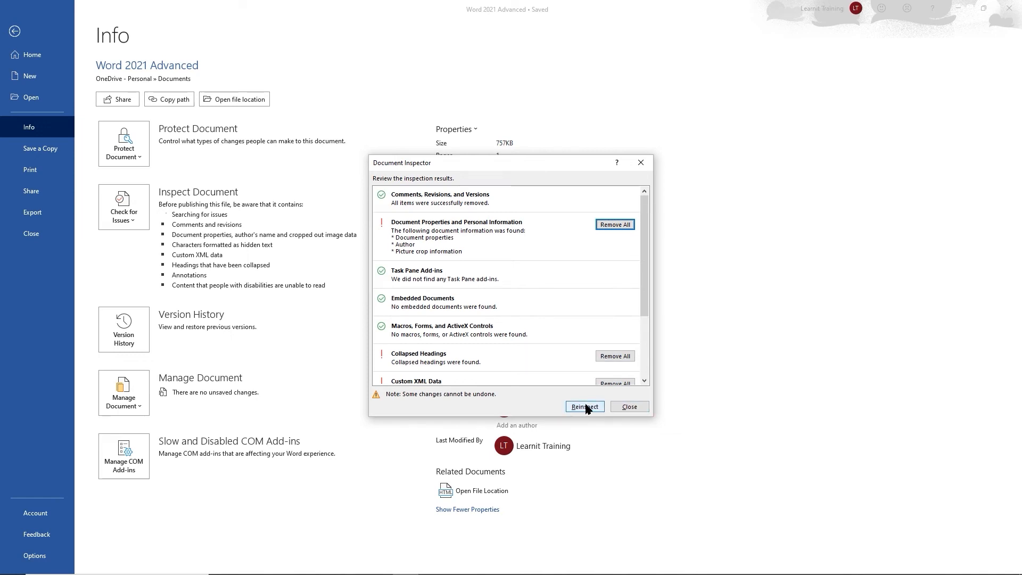
scroll(647, 344, "down", 3)
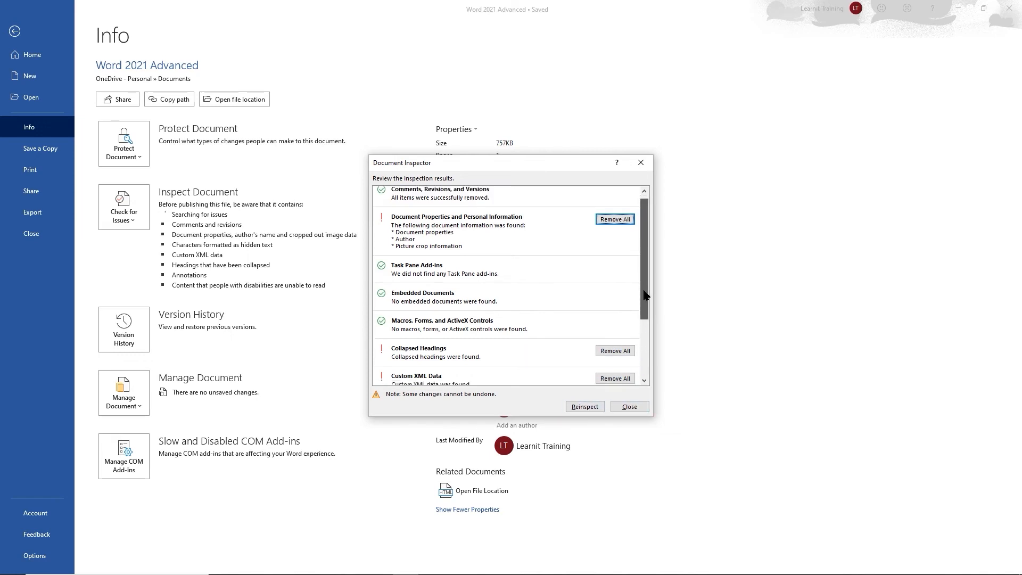
scroll(647, 335, "down", 1)
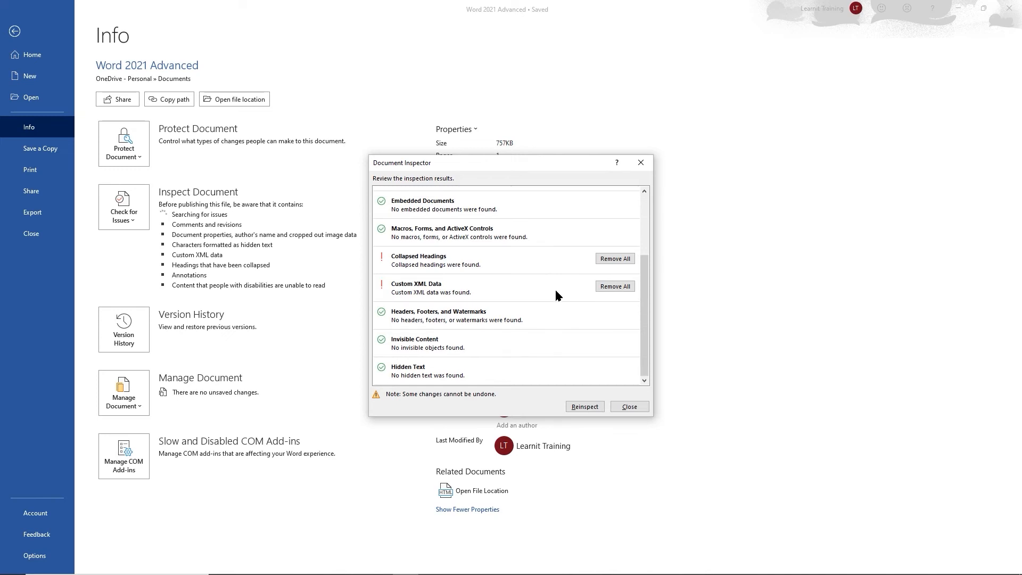
left_click(630, 407)
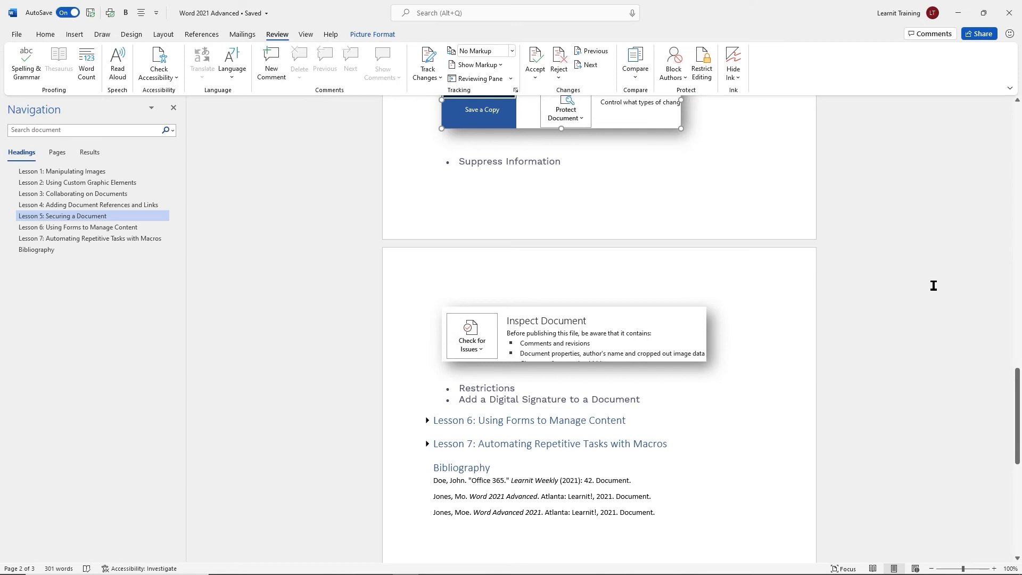
scroll(932, 286, "up", 1)
scroll(932, 285, "up", 2)
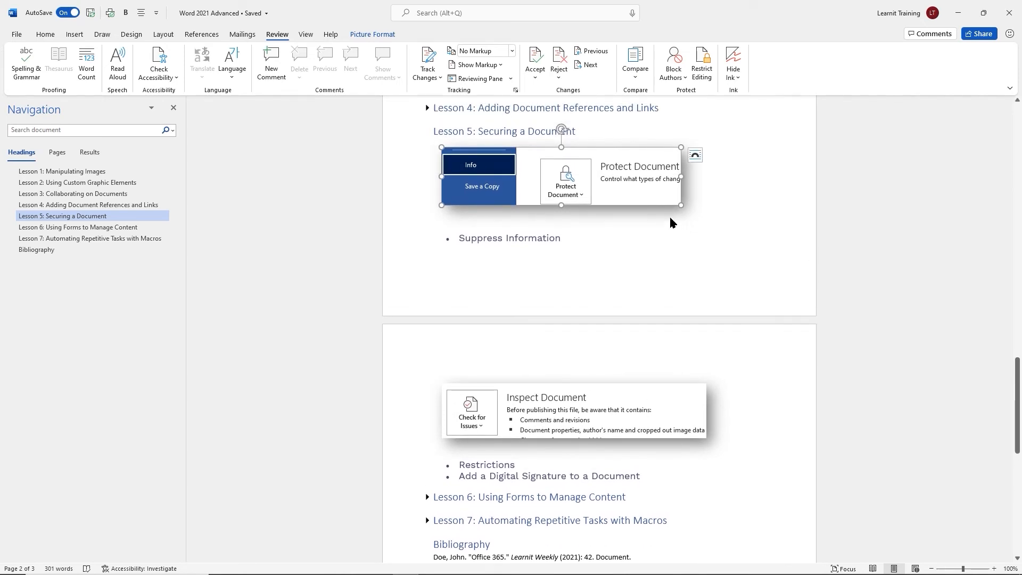
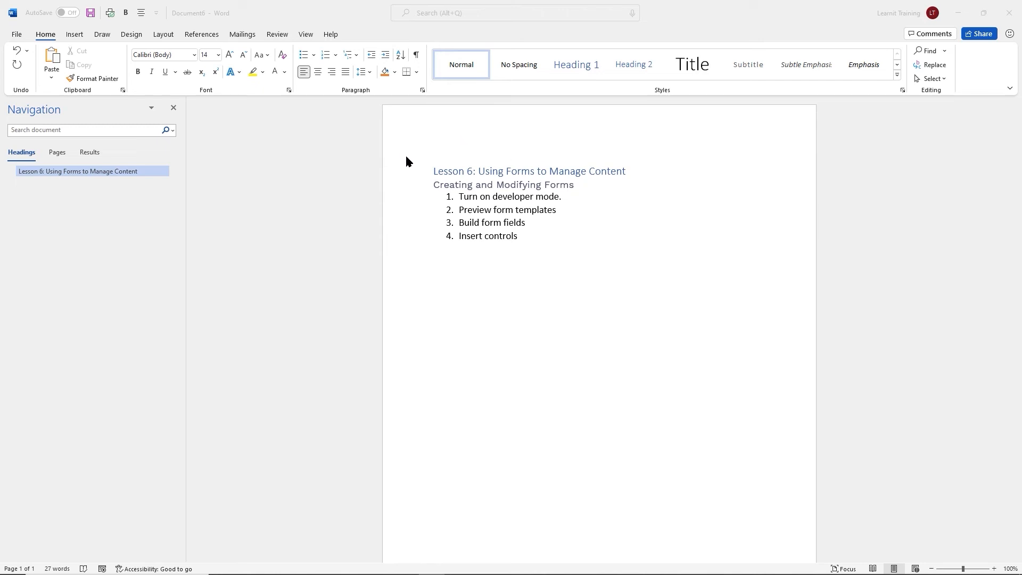
Enable the Developer tab for the Lesson 6 forms document and display its commands
left_click(362, 137)
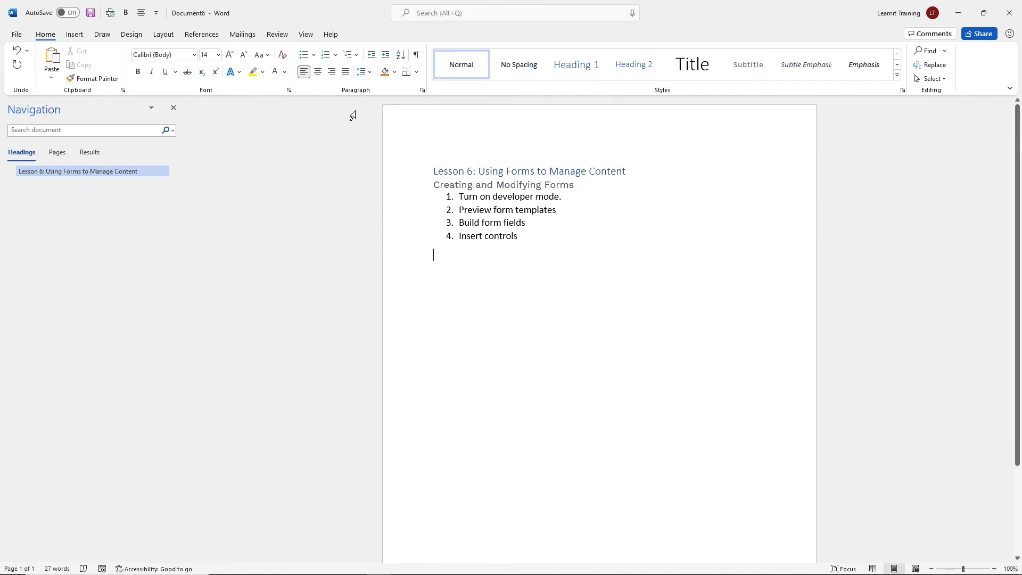
right_click(277, 41)
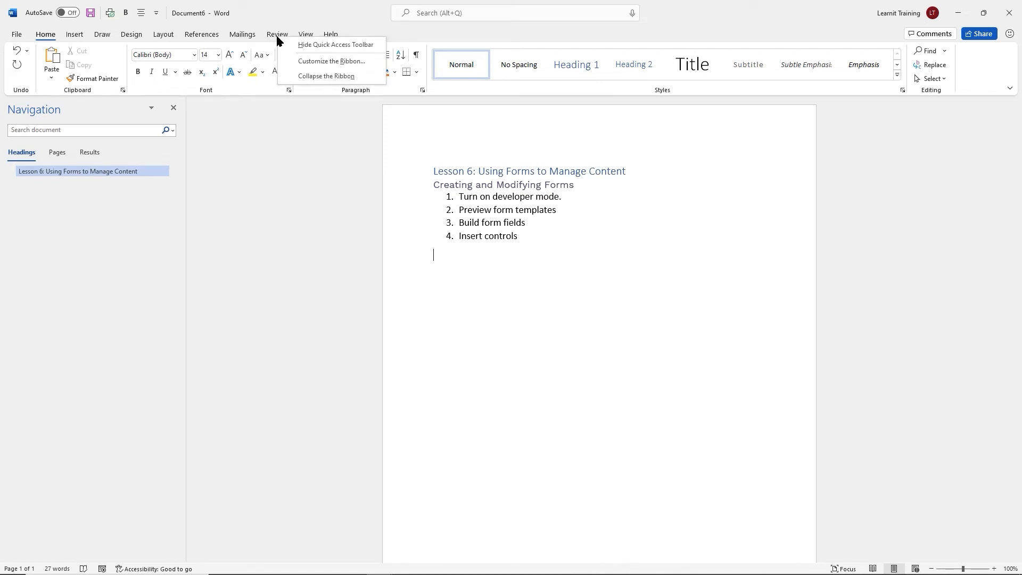
left_click(341, 62)
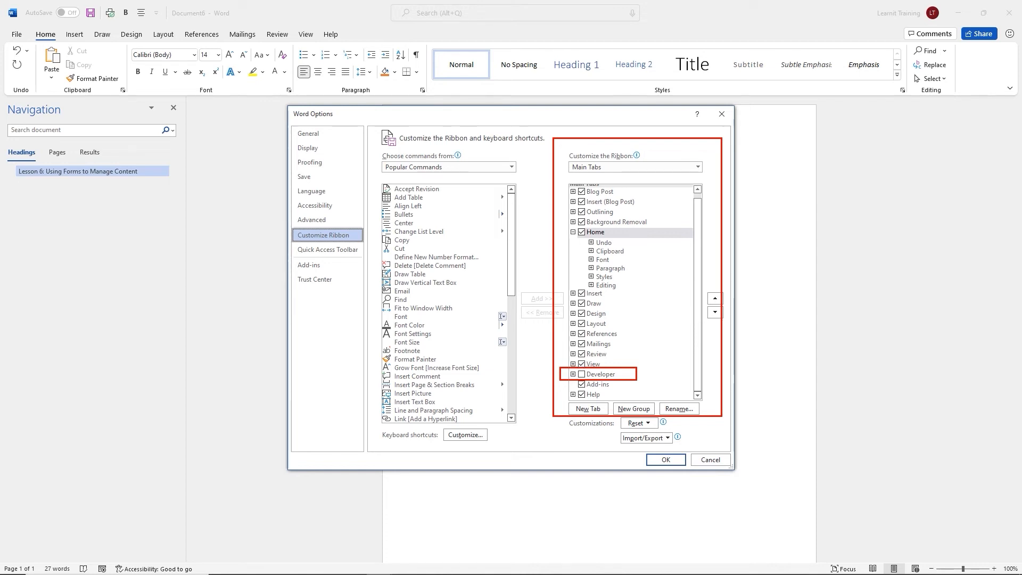
left_click(581, 375)
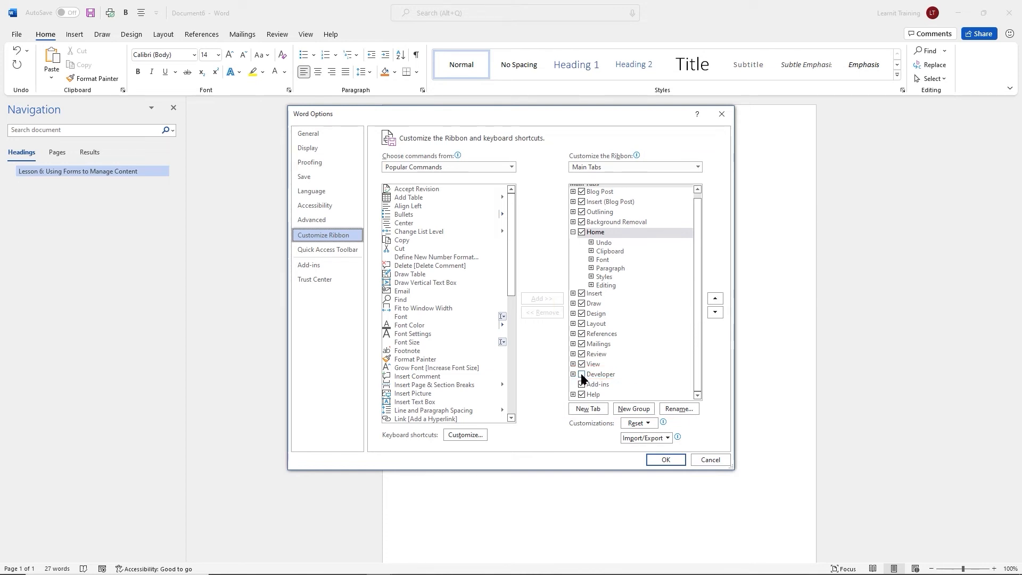
left_click(600, 375)
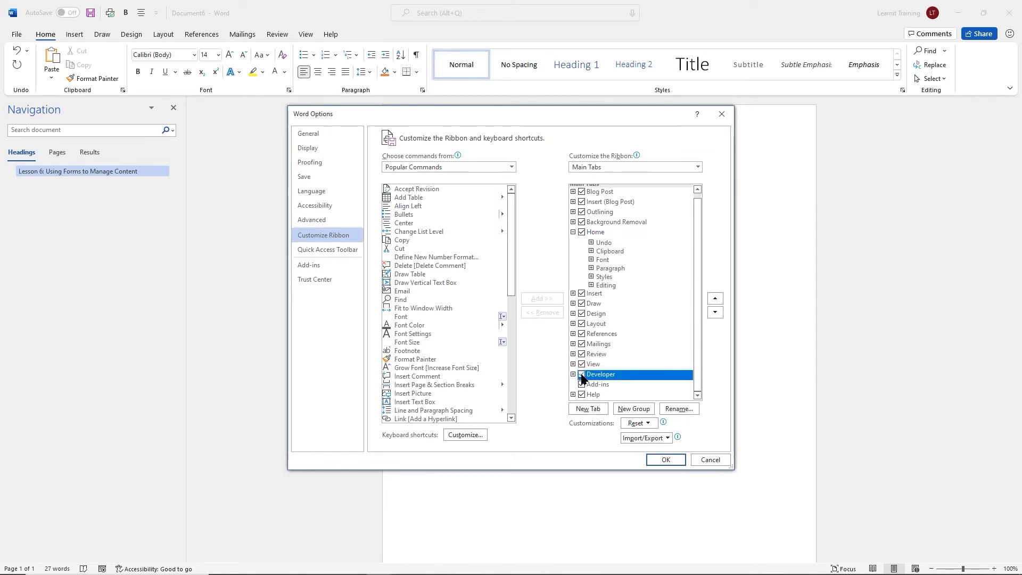
left_click(666, 460)
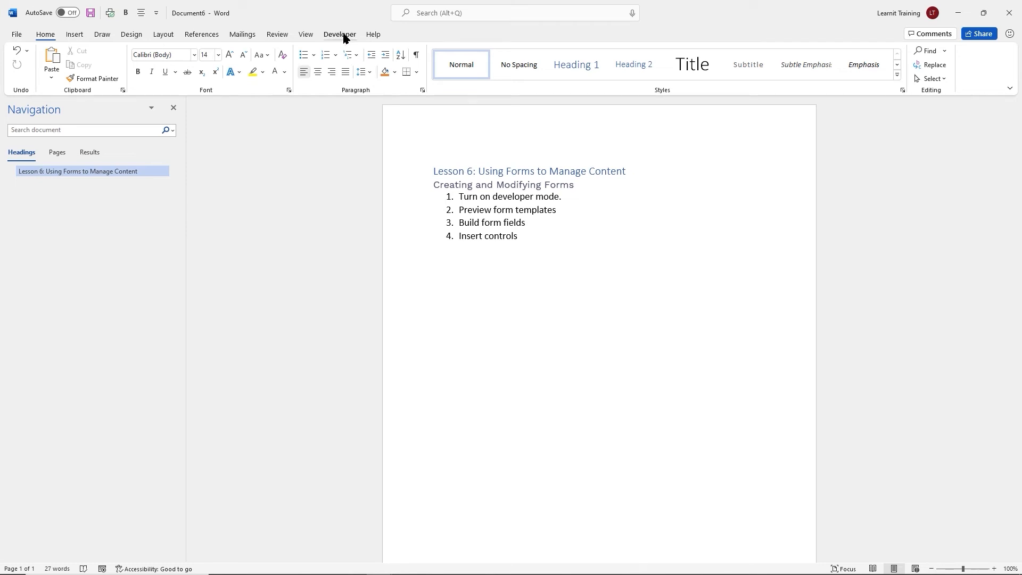
left_click(340, 34)
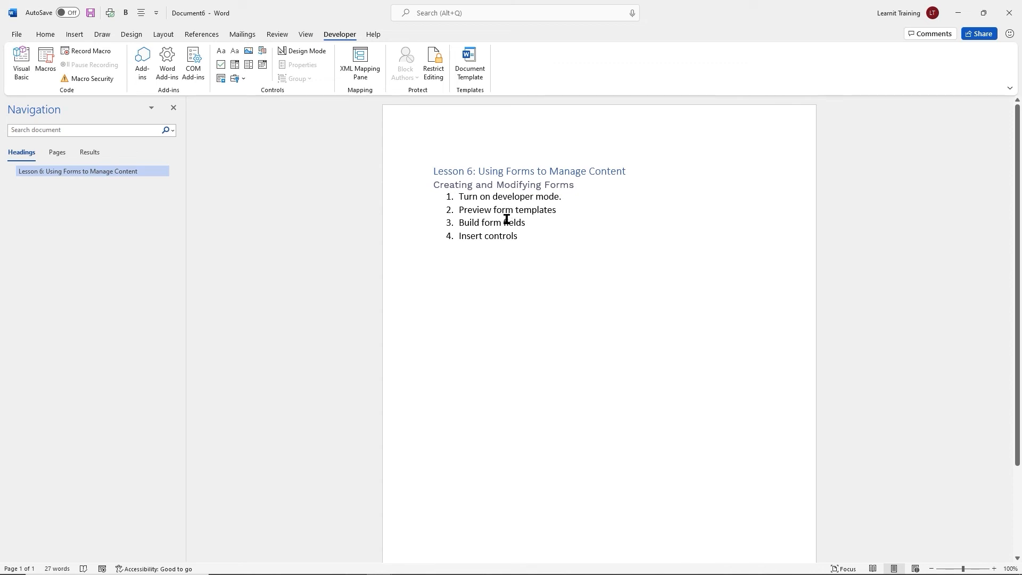
Search the online templates for "form" and create a document from the Small business client intake form template
left_click(17, 34)
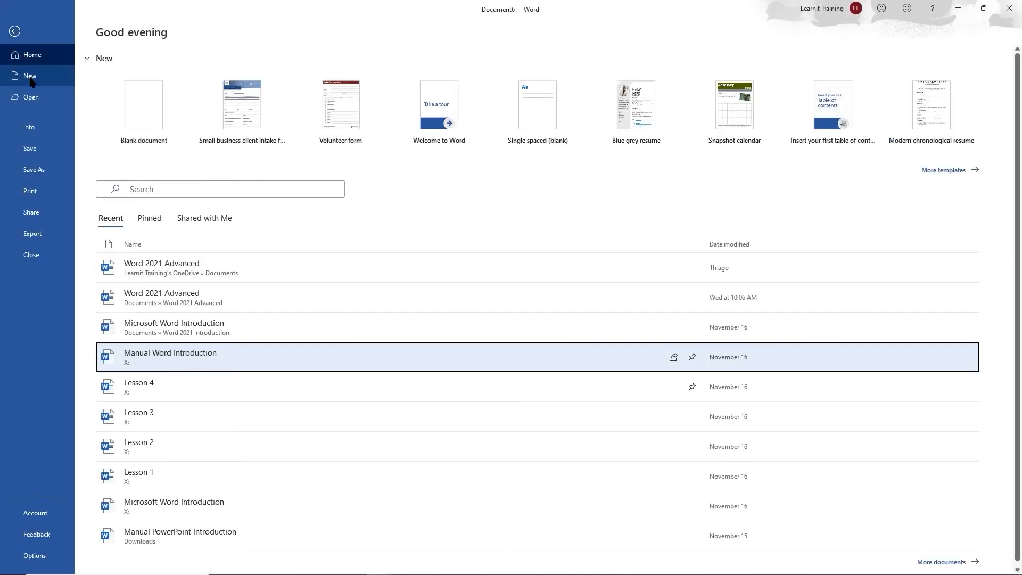
left_click(31, 78)
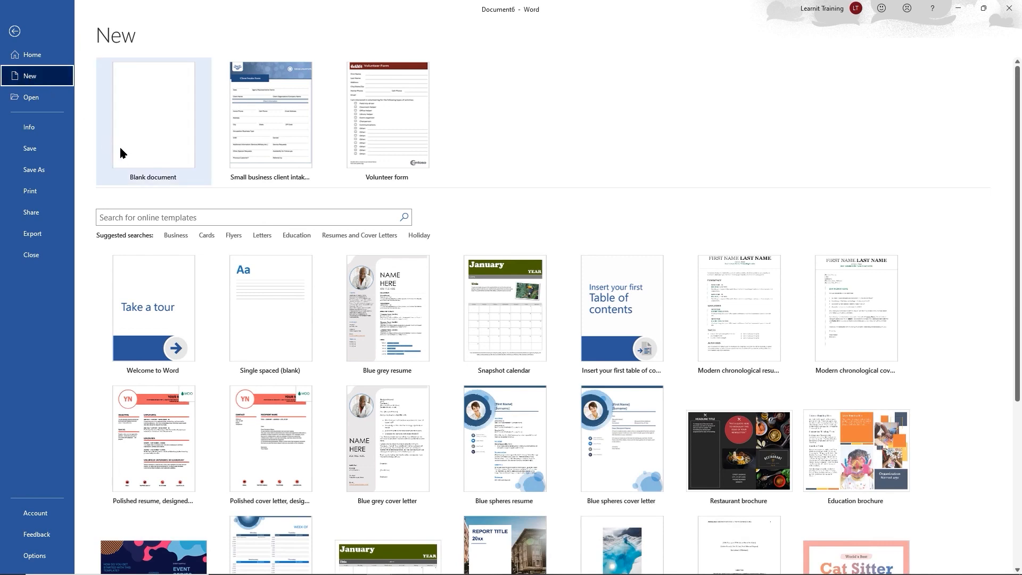
left_click(187, 216)
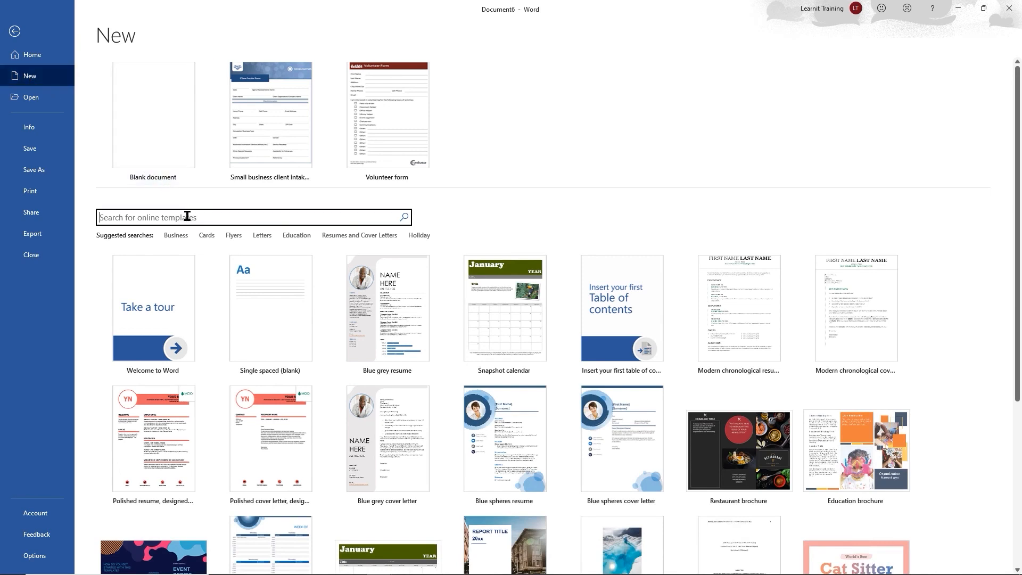
type("form")
key("Return")
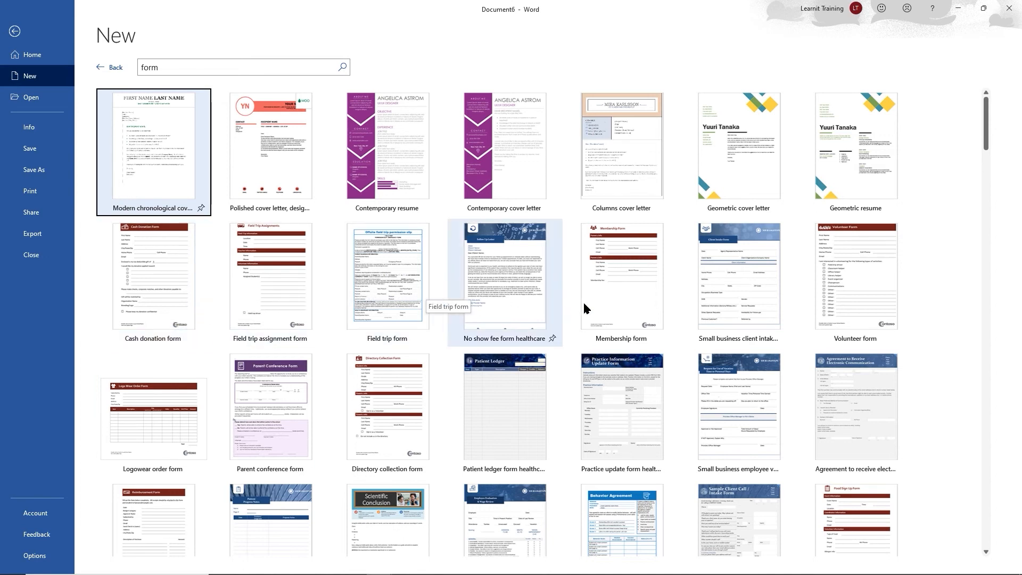
left_click(752, 286)
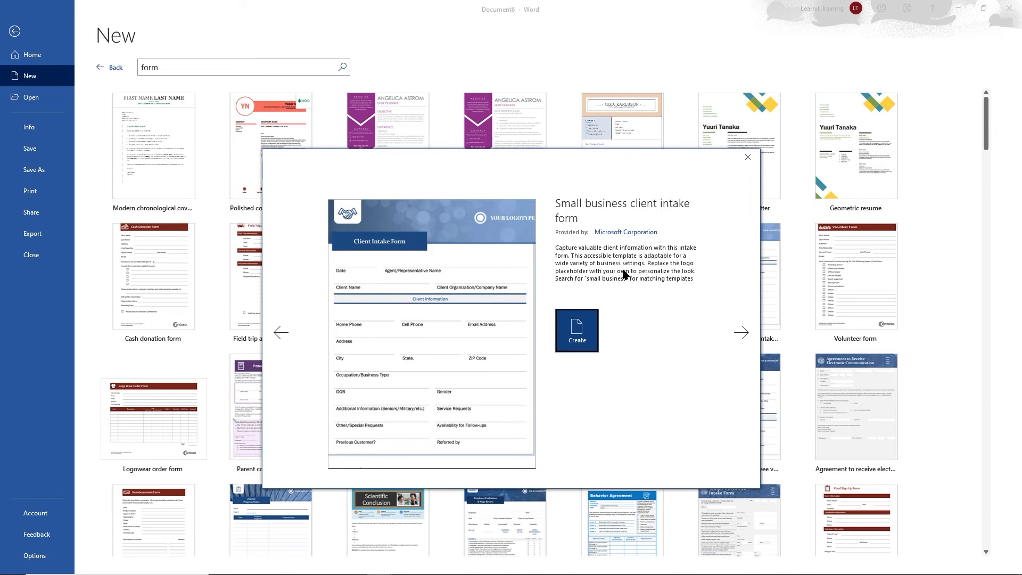
left_click(584, 338)
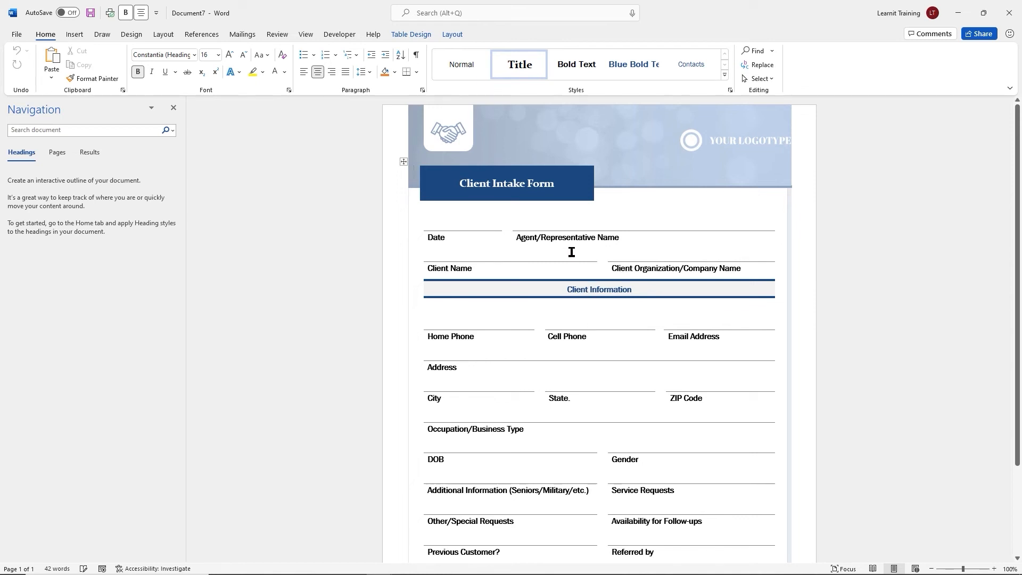
Select the intake form's main table and show its gridlines to reveal the cell structure
left_click(403, 163)
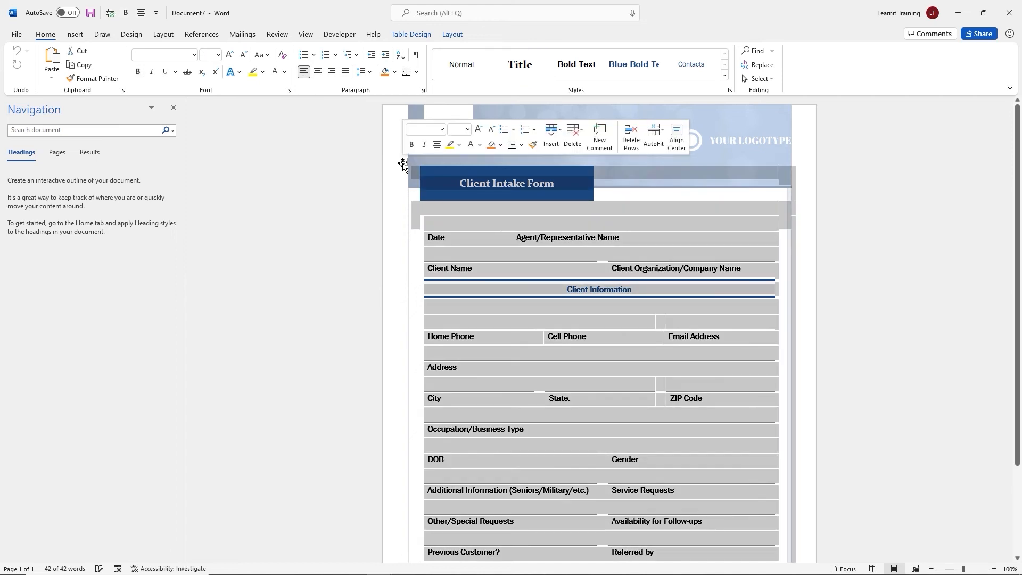
left_click(591, 251)
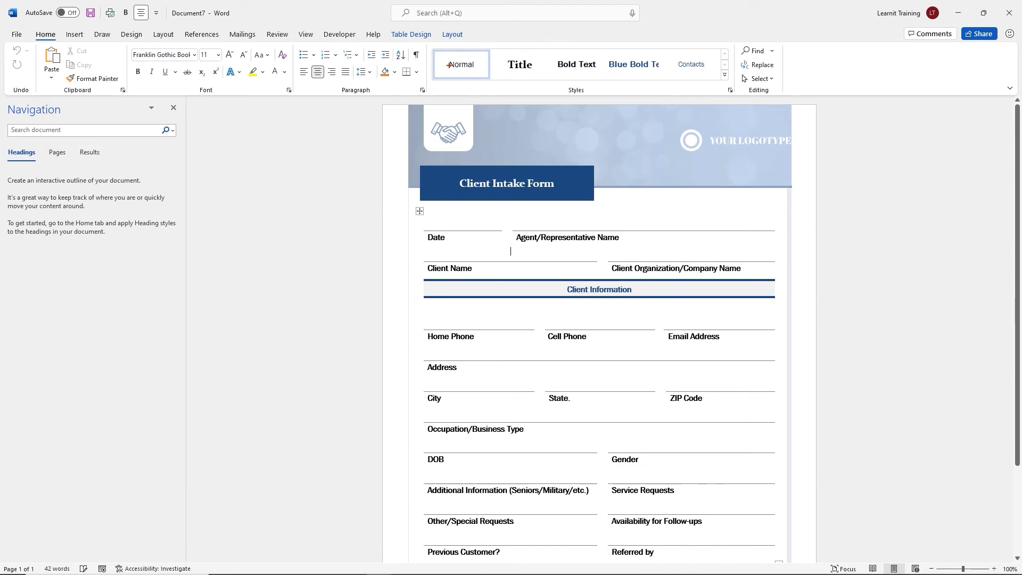
mouse_move(381, 24)
left_mouse_down()
mouse_move(415, 41)
mouse_move(475, 49)
left_mouse_up()
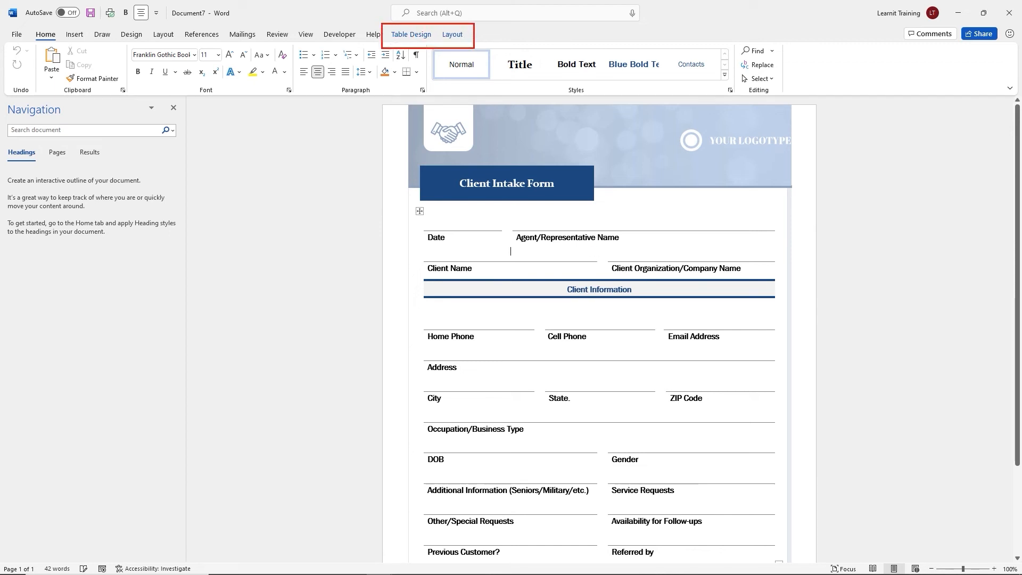
key("Escape")
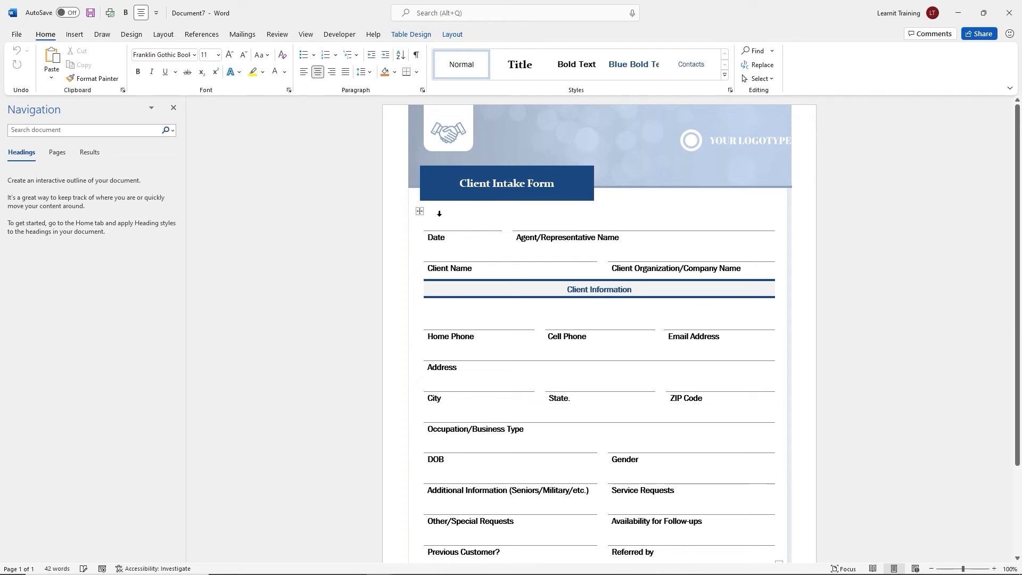
left_click(419, 213)
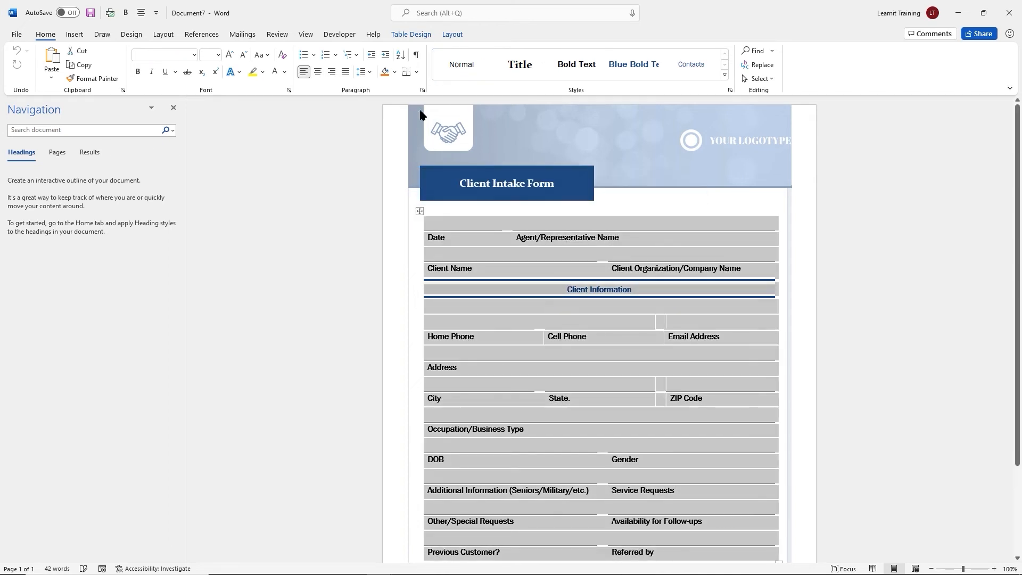
left_click(452, 34)
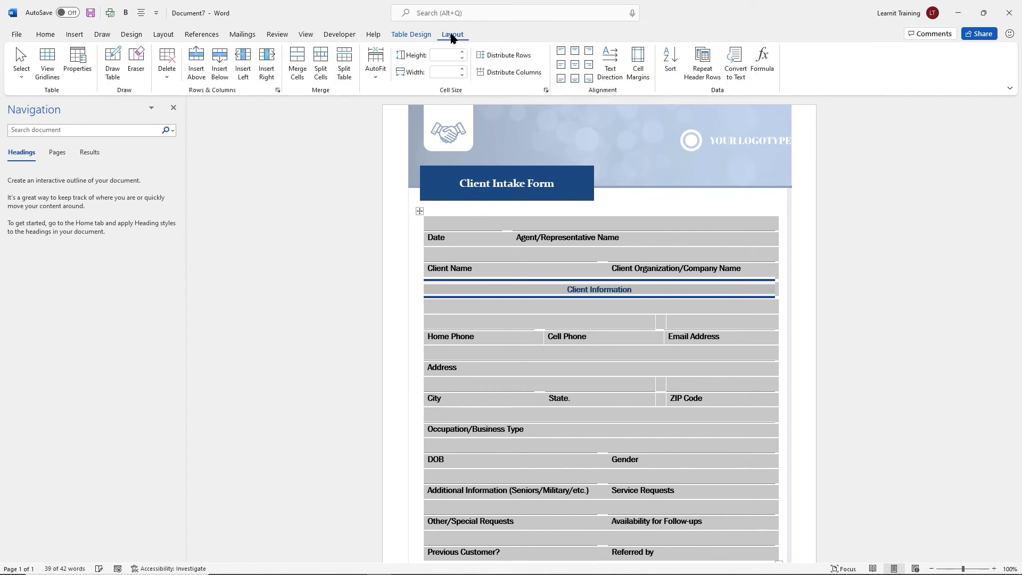
left_click(47, 64)
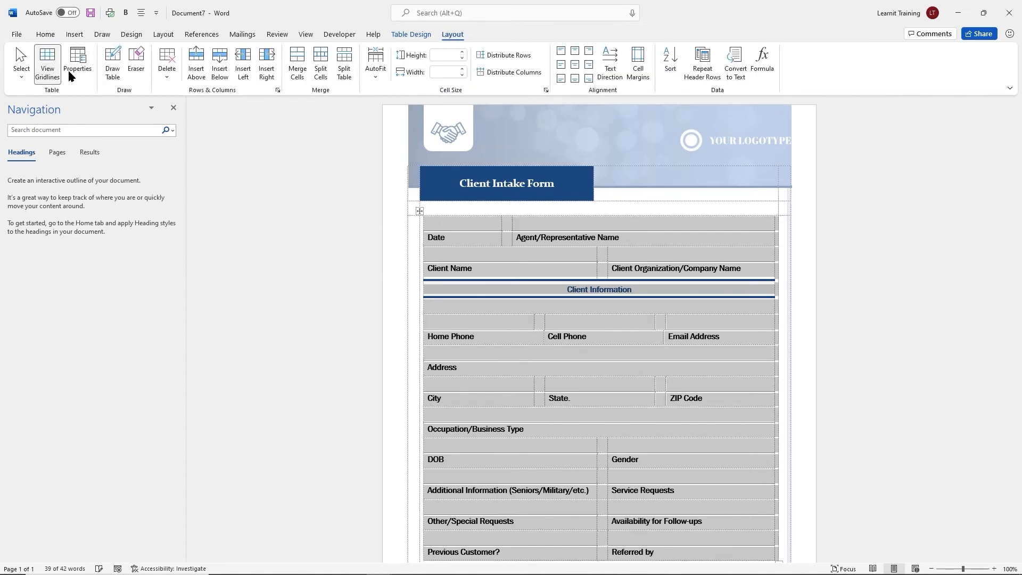
Examine the Date, Client Name and Cell Phone cells and the footer table, and close the intake form without saving
left_click(534, 259)
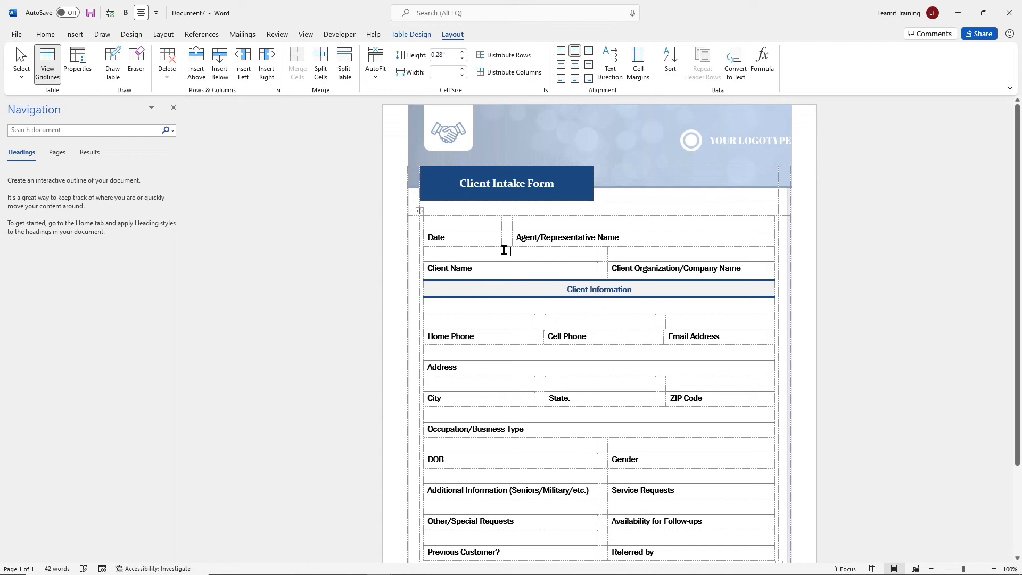
double_click(465, 237)
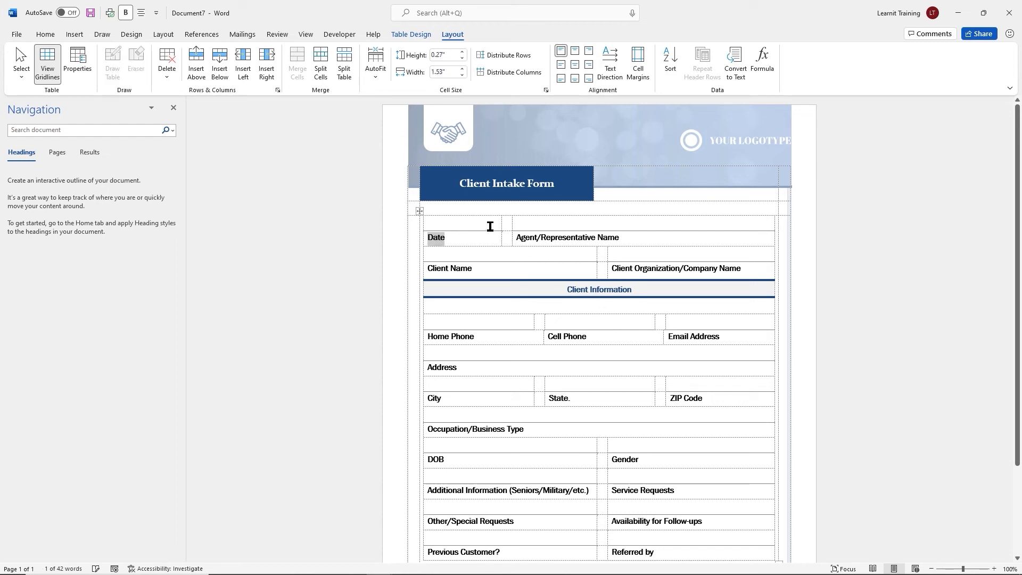
triple_click(499, 271)
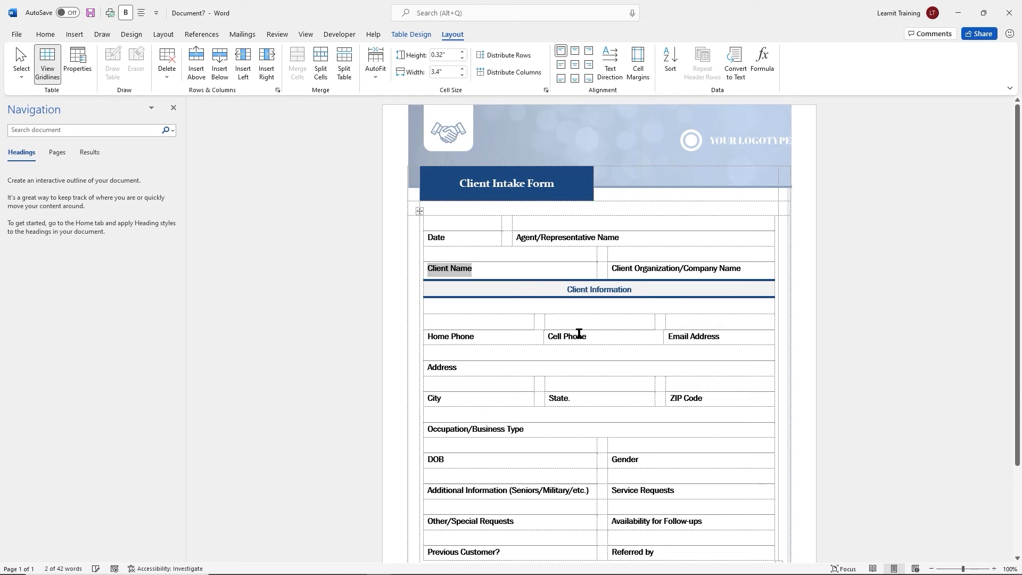
triple_click(602, 337)
scroll(602, 336, "down", 3)
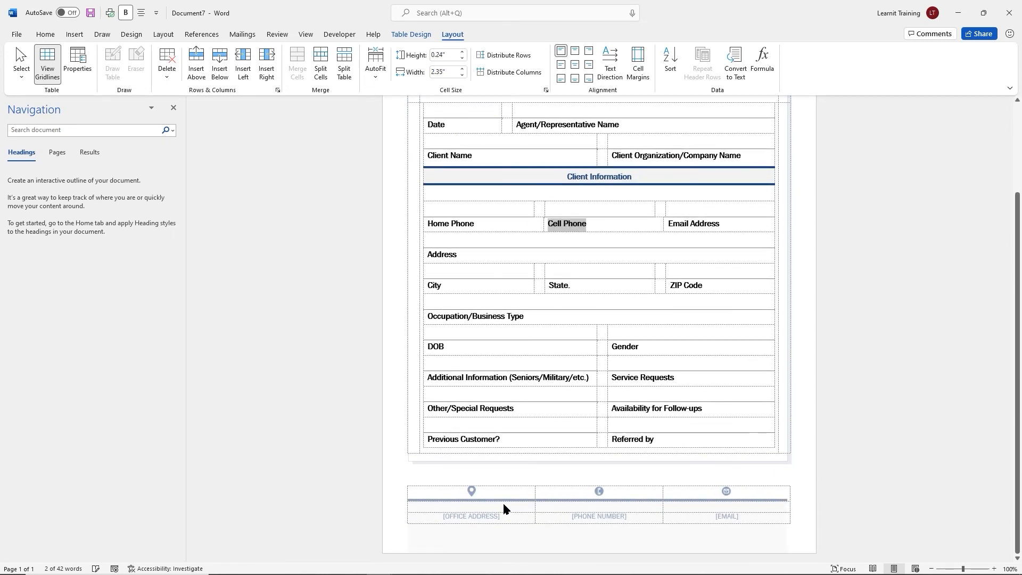
left_click(503, 503)
scroll(537, 354, "up", 3)
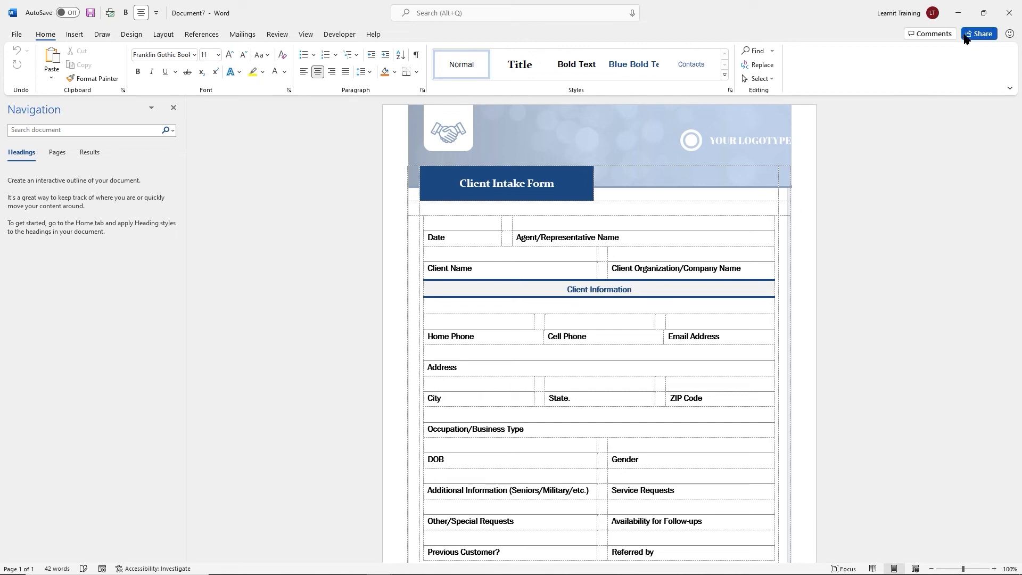
left_click(1008, 16)
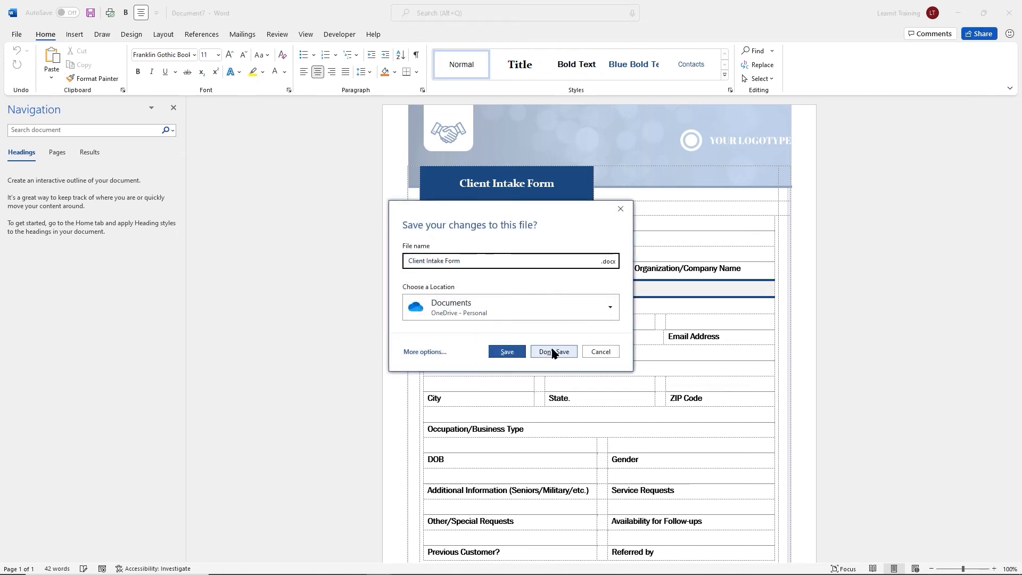
left_click(552, 351)
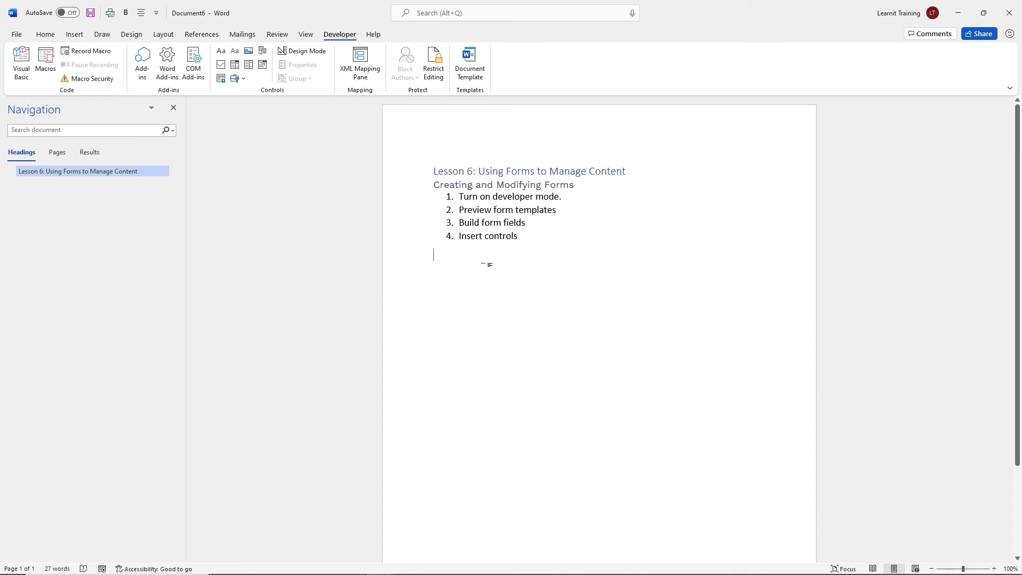
Add the lines "Registration form", "Last Name" and "First Name" below the numbered list in the Lesson 6 document
type("Reg")
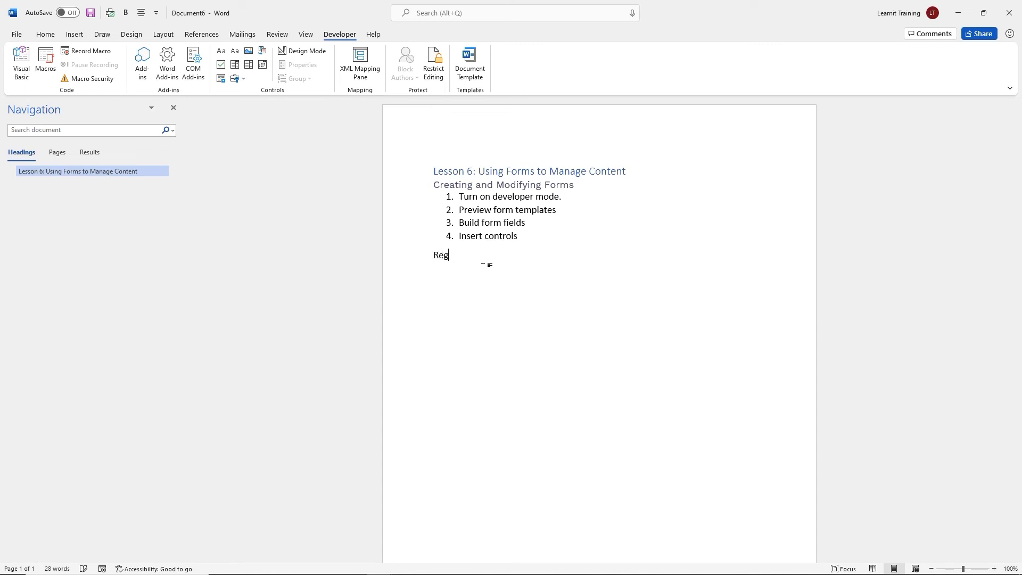
type("istration form LAs")
key("BackSpace")
key("BackSpace")
type("ast Name")
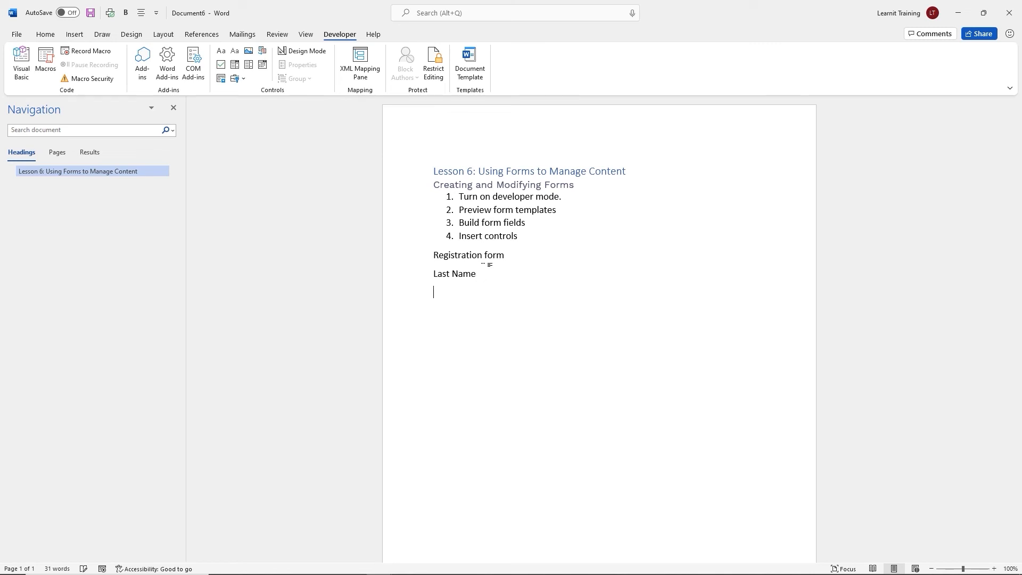
type("First Name")
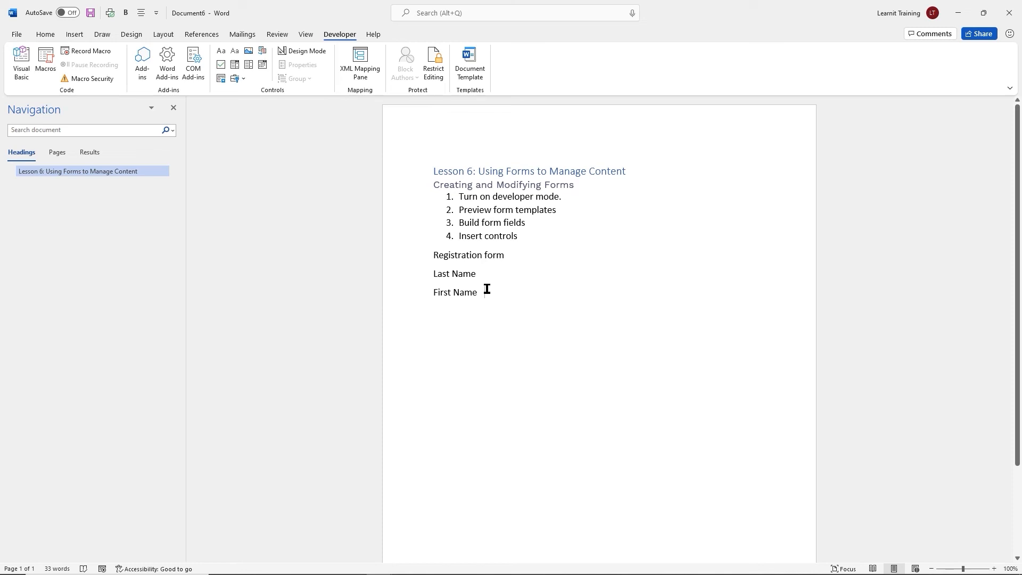
key("Return")
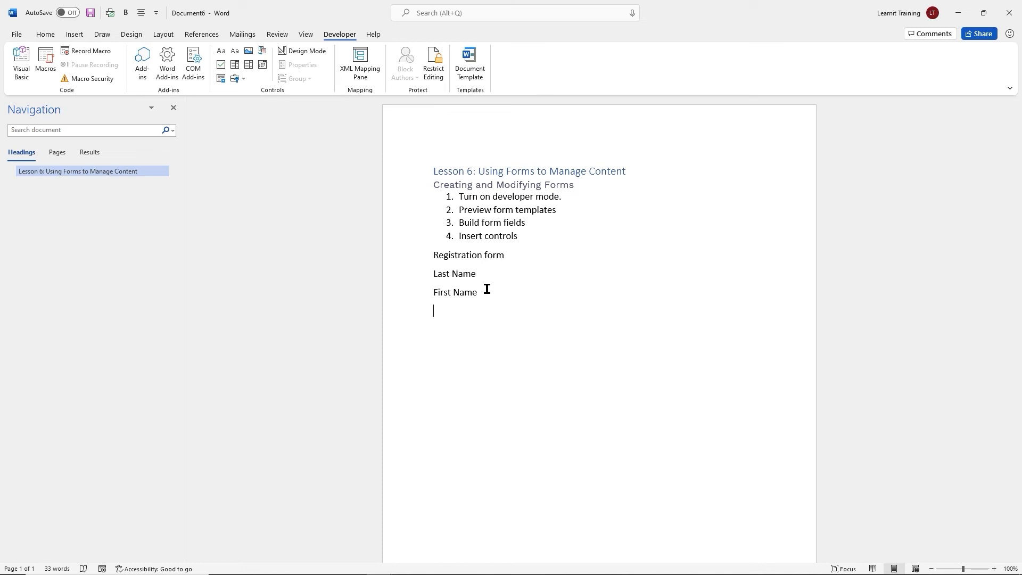
Add the lines "Registered", "Date" and "Jacket Size" below First Name, and put tab spacing after the field labels
type("Regi")
type("stere")
type("d ")
type("D")
type("ate")
type("Jacke")
type("t ")
type("S")
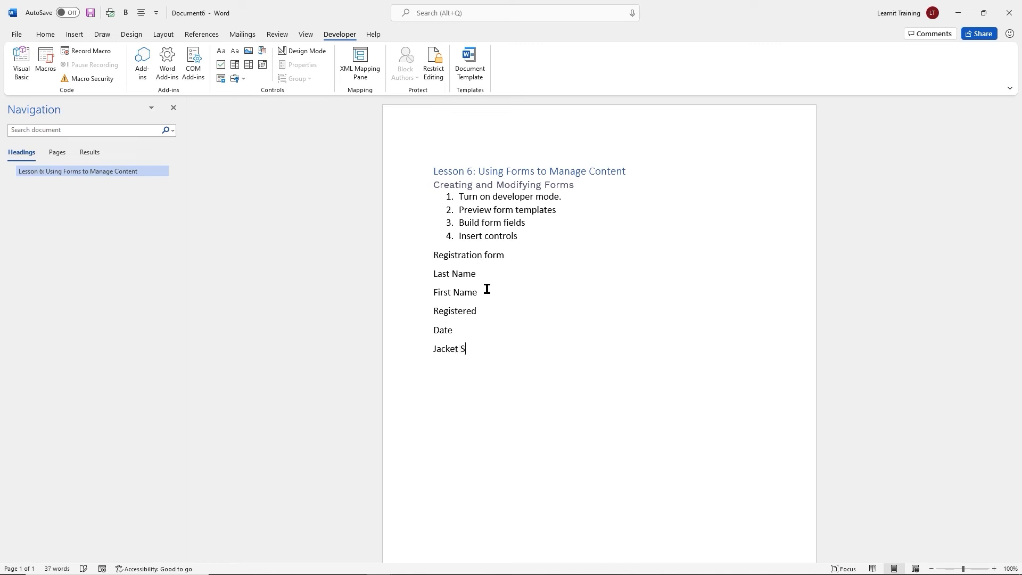
type("ize")
key("Return")
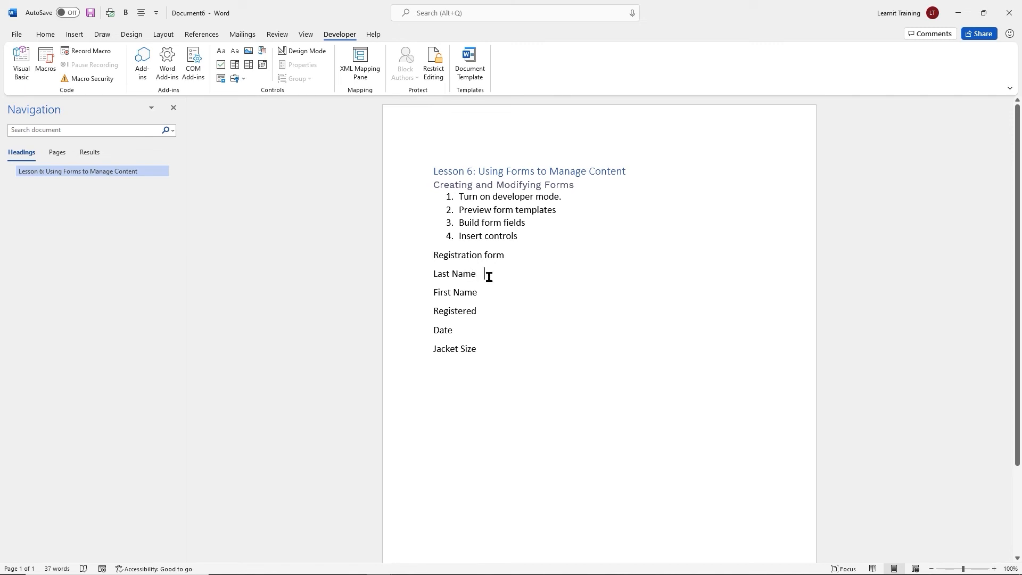
left_click(489, 311)
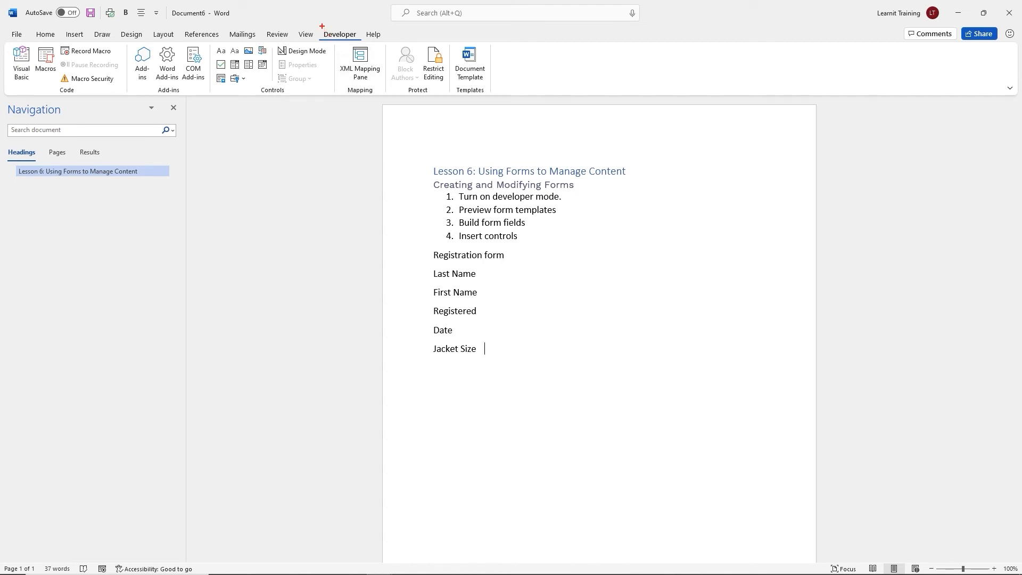
left_click_drag(318, 23, 364, 44)
left_click_drag(209, 43, 273, 96)
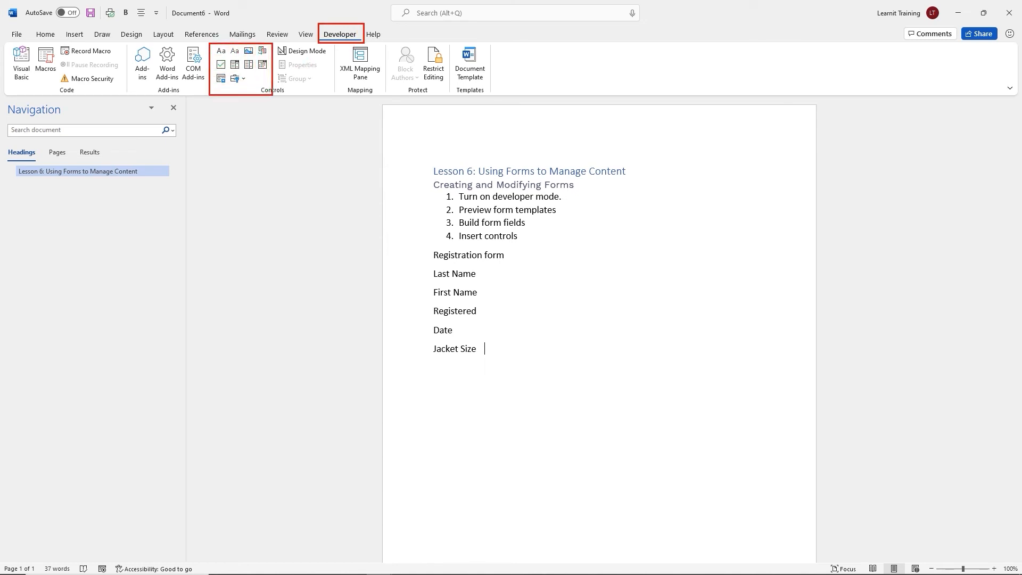
key("Escape")
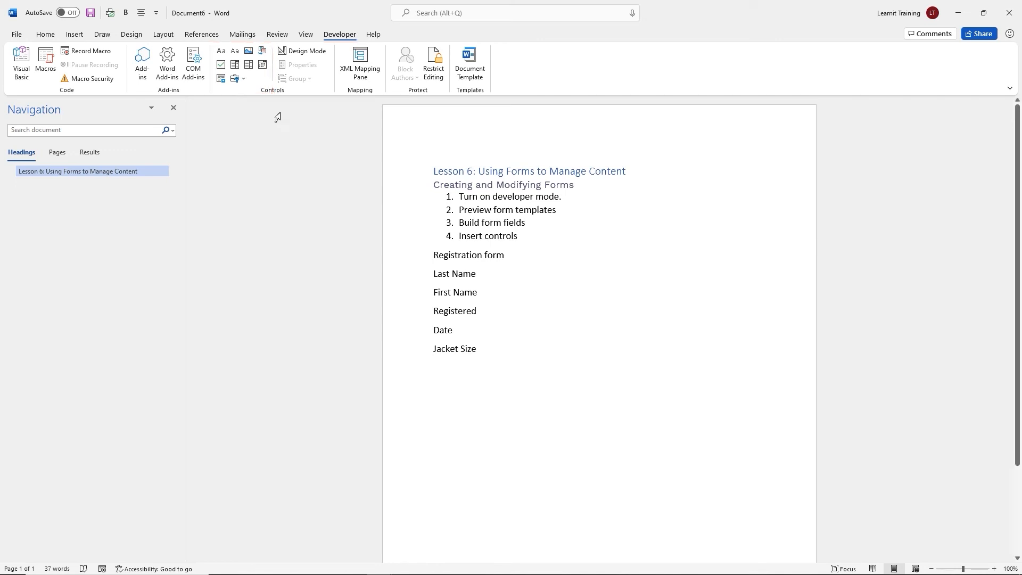
Insert a rich text content control after the Last Name label and another after the First Name label
left_click(221, 54)
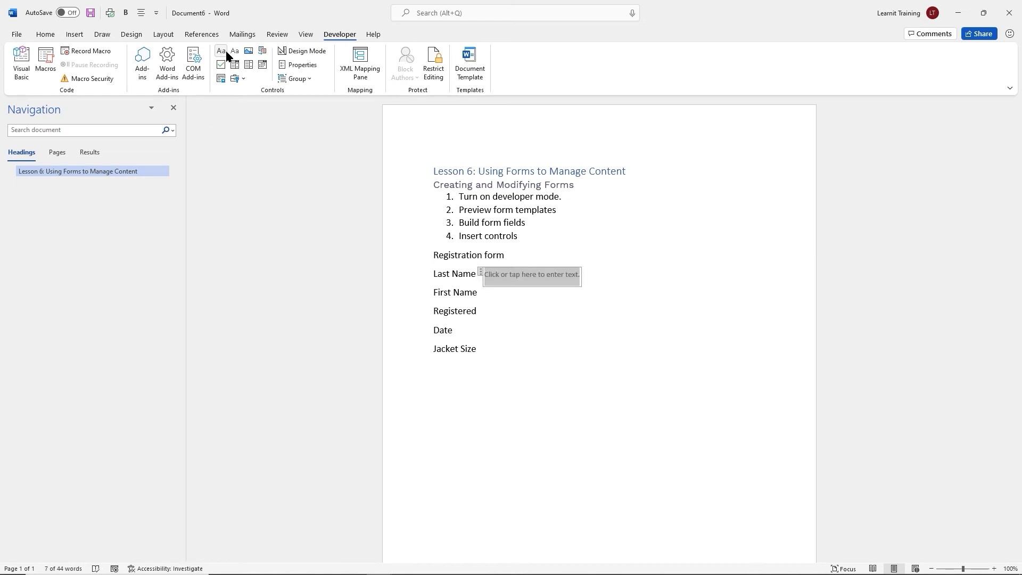
left_click(492, 292)
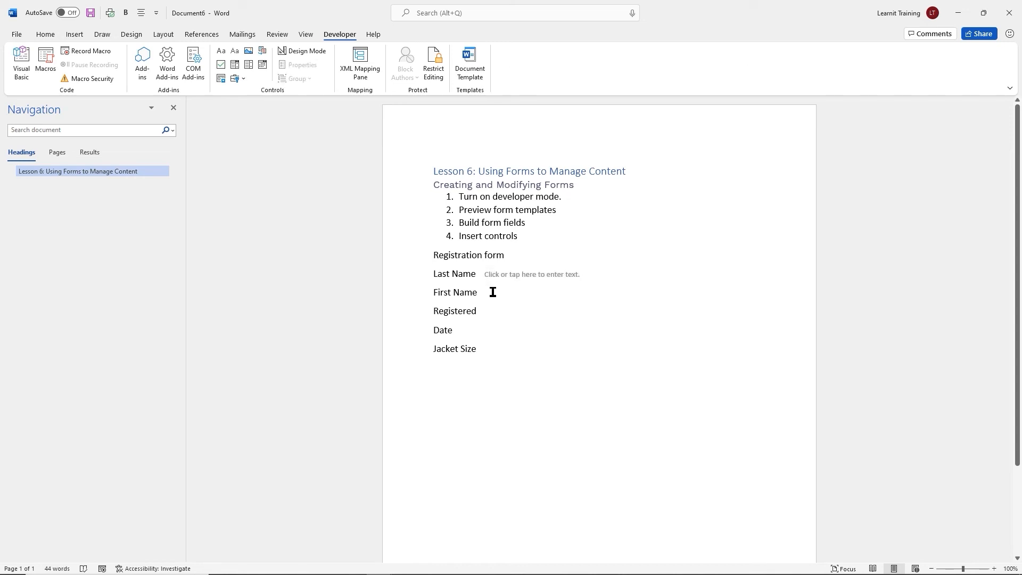
left_click(223, 55)
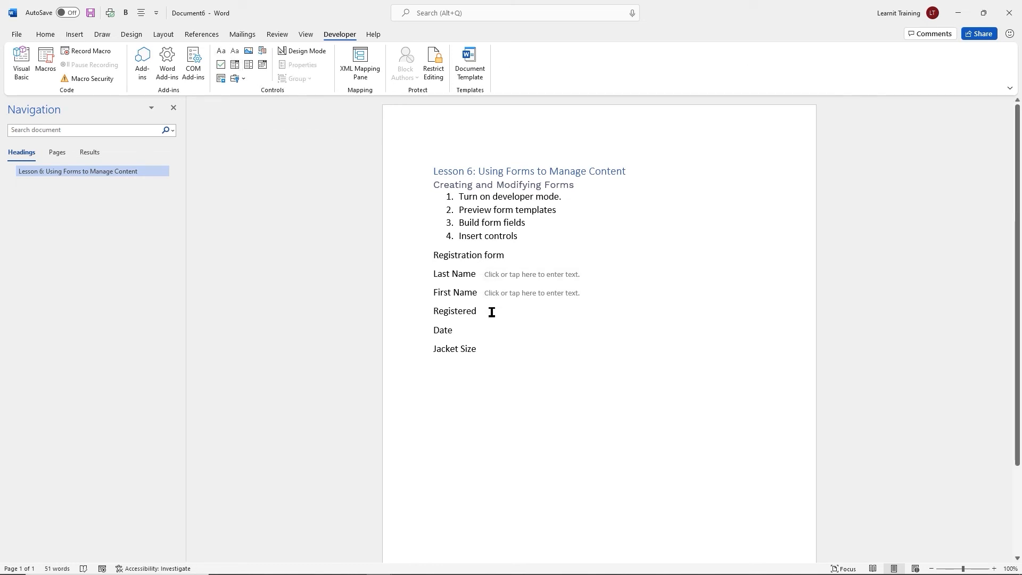
Enter the choices "YES" and "NO" after the Registered label, separated by a tab, and place the cursor after YES
type("YES N")
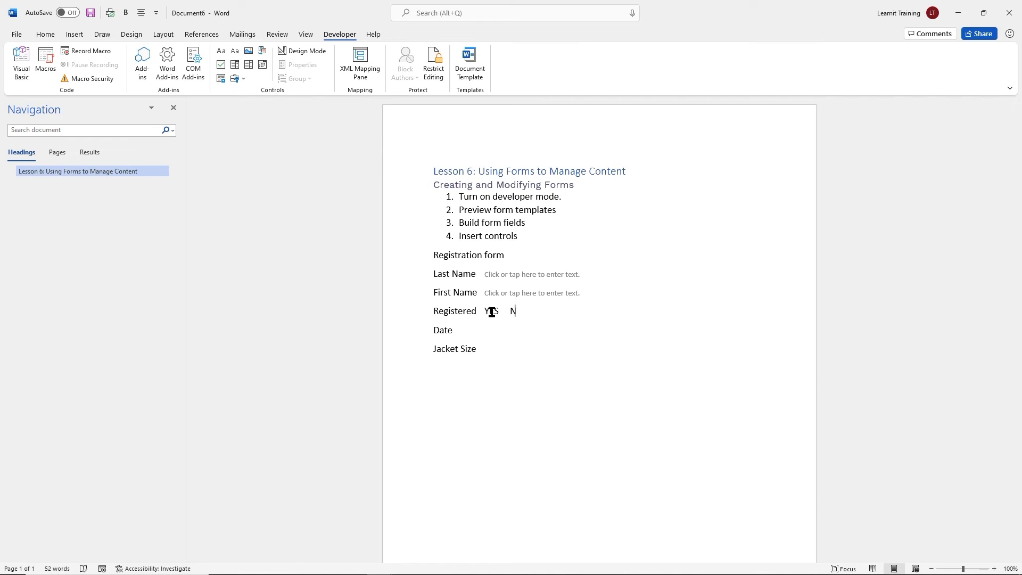
key("Tab")
type("NO")
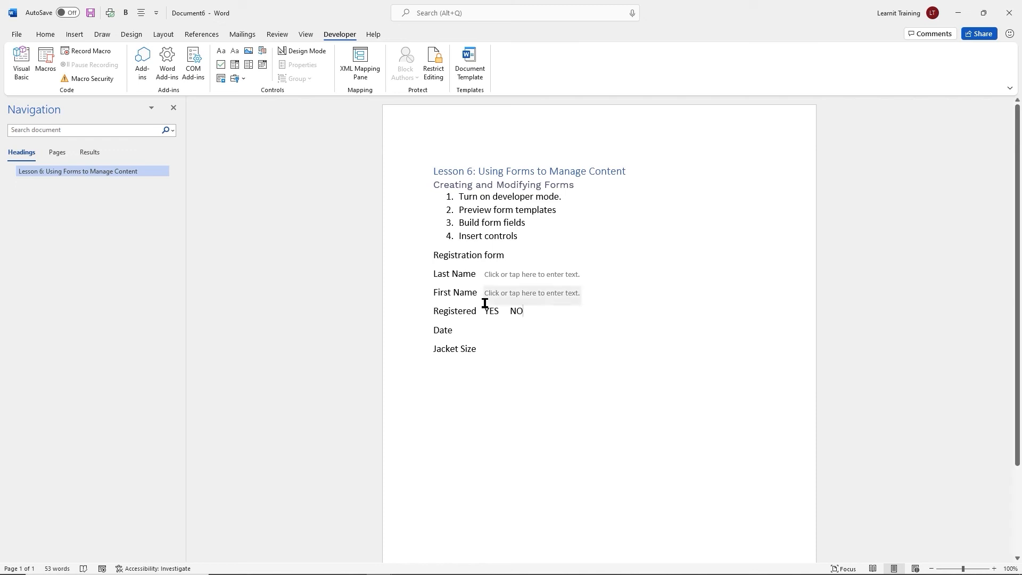
left_click(503, 311)
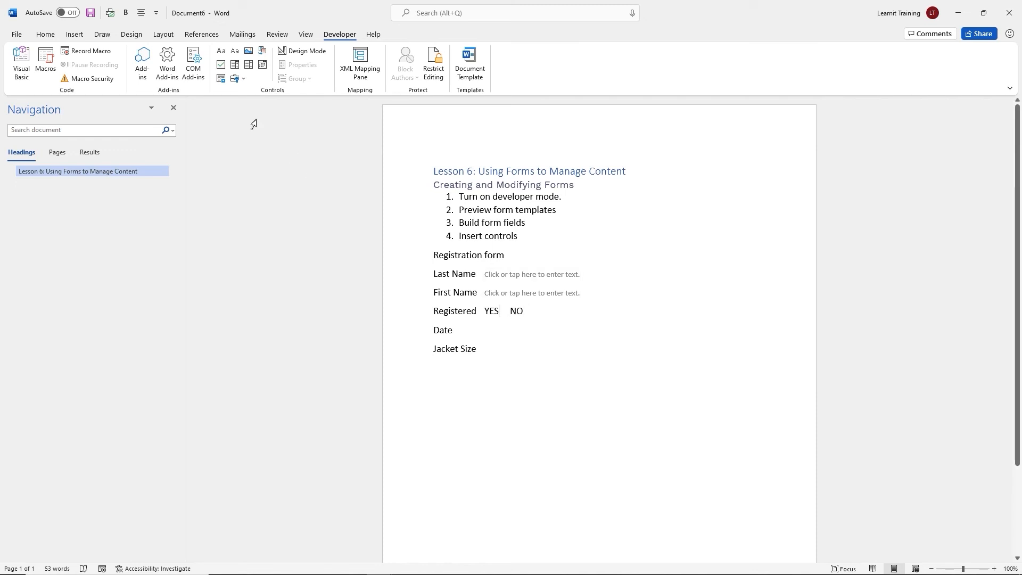
Insert a check box content control after YES and another after NO on the Registered line
left_click(222, 66)
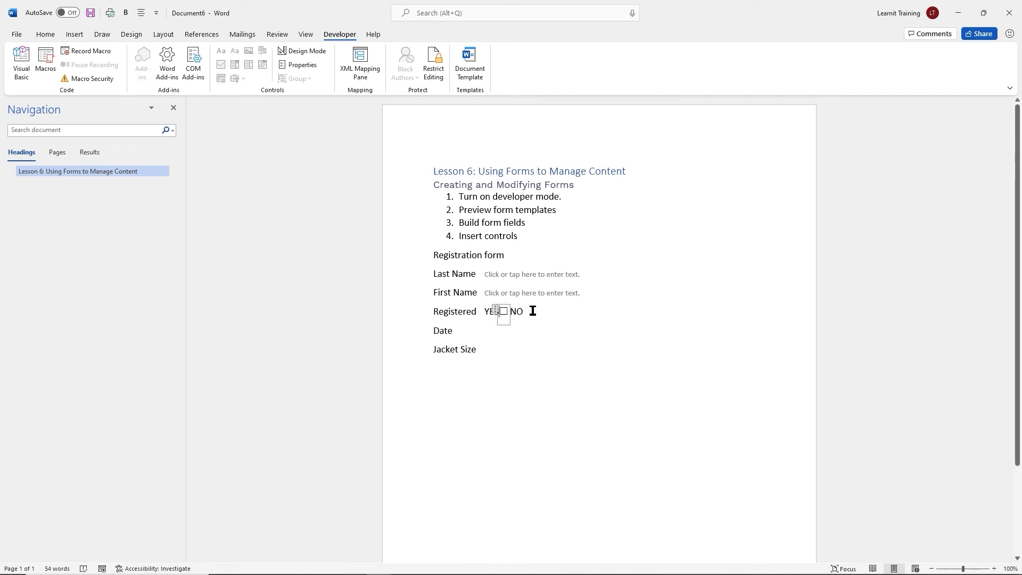
left_click(533, 311)
left_click(222, 66)
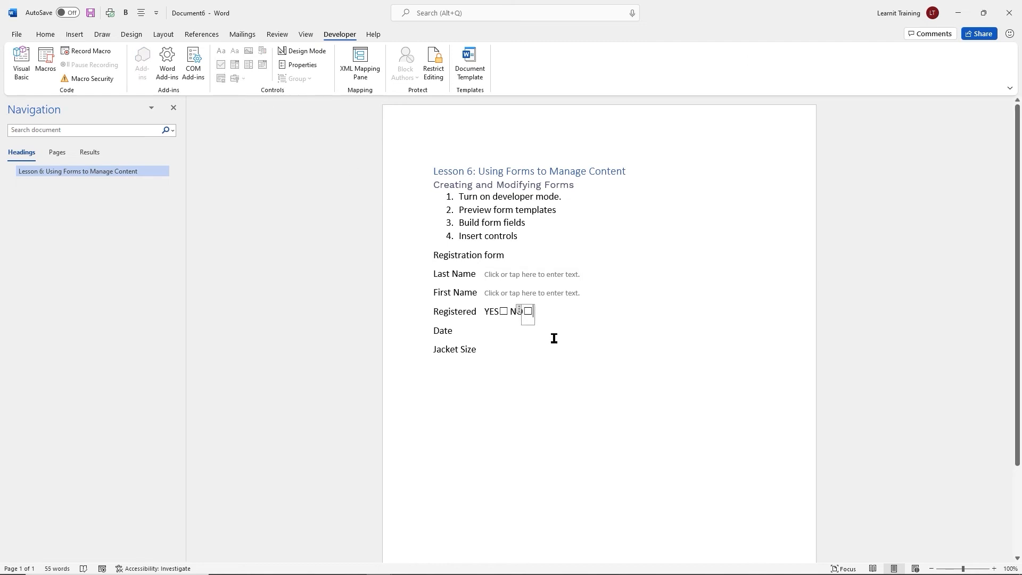
Insert a date picker content control after the Date label and a drop-down list content control after the Jacket Size label
left_click(481, 332)
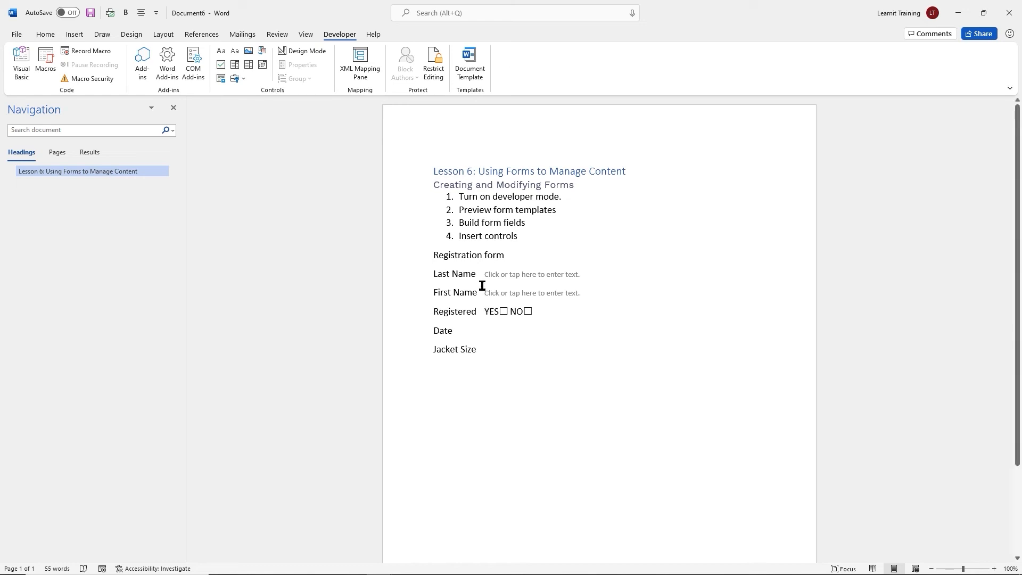
left_click(262, 65)
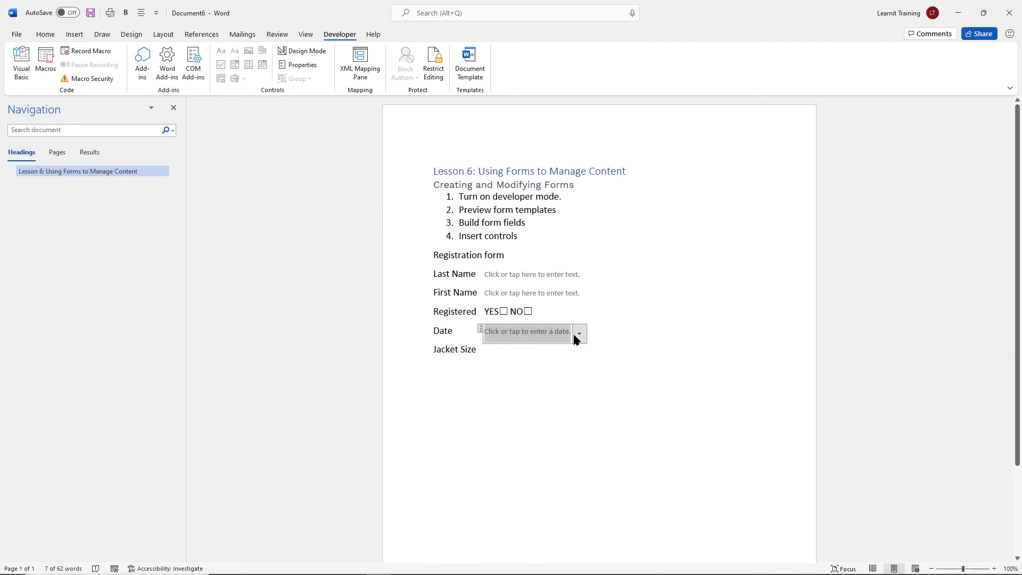
left_click(501, 352)
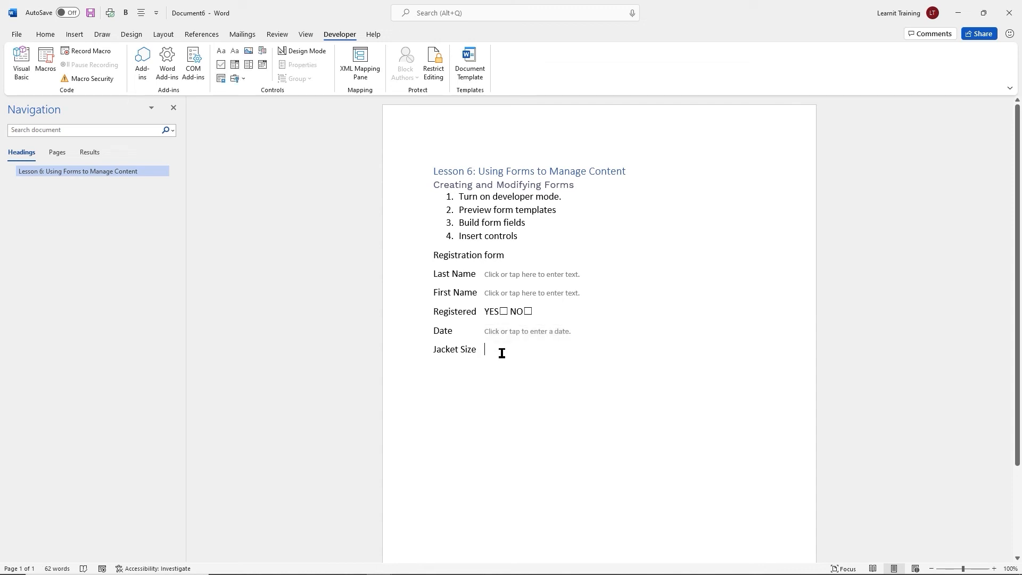
left_click(247, 65)
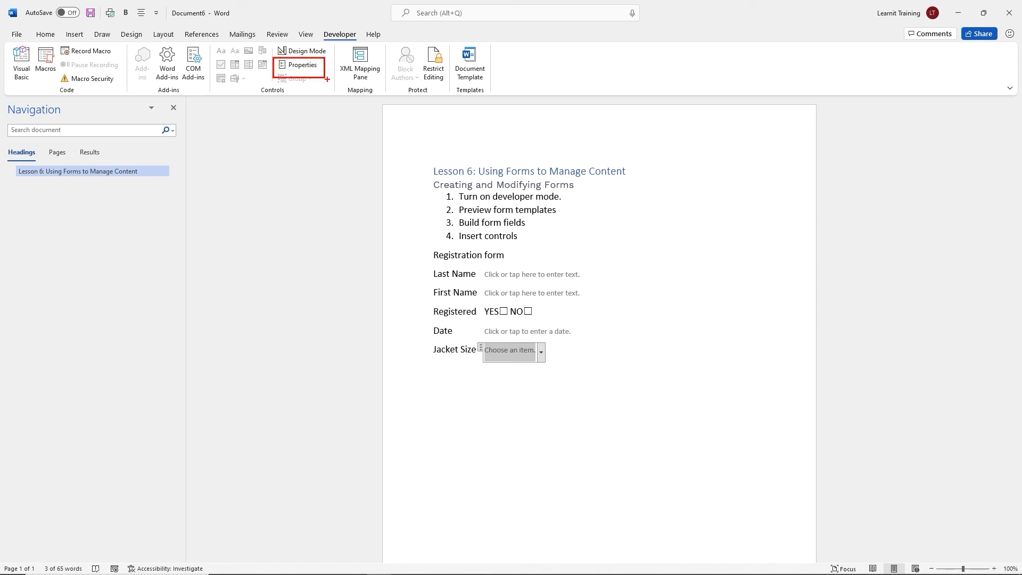
Add the choices Small, Medium, Large and XLarge to the properties of the Jacket Size drop-down list
left_click(300, 65)
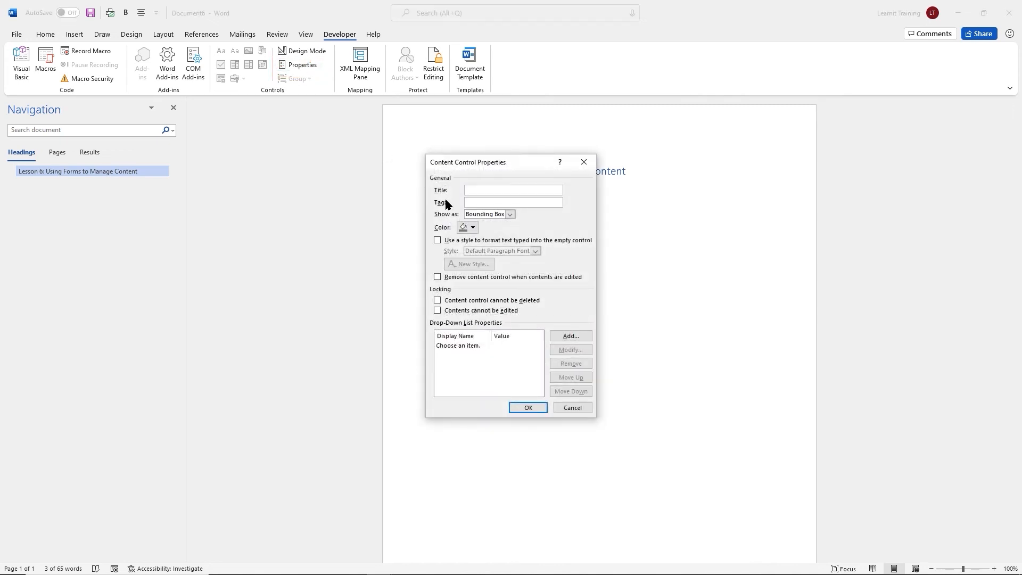
left_click_drag(514, 162, 711, 185)
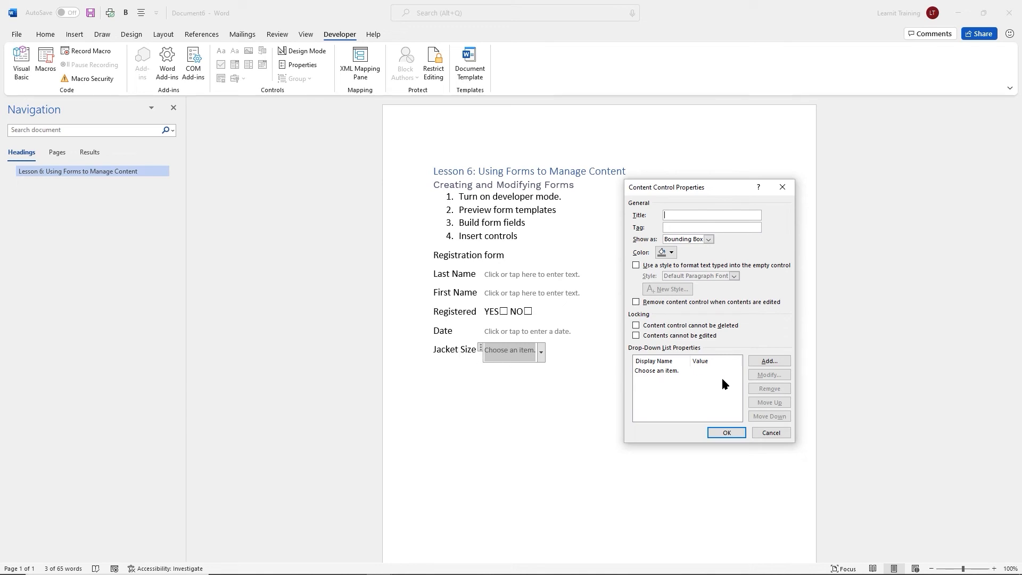
left_click(778, 365)
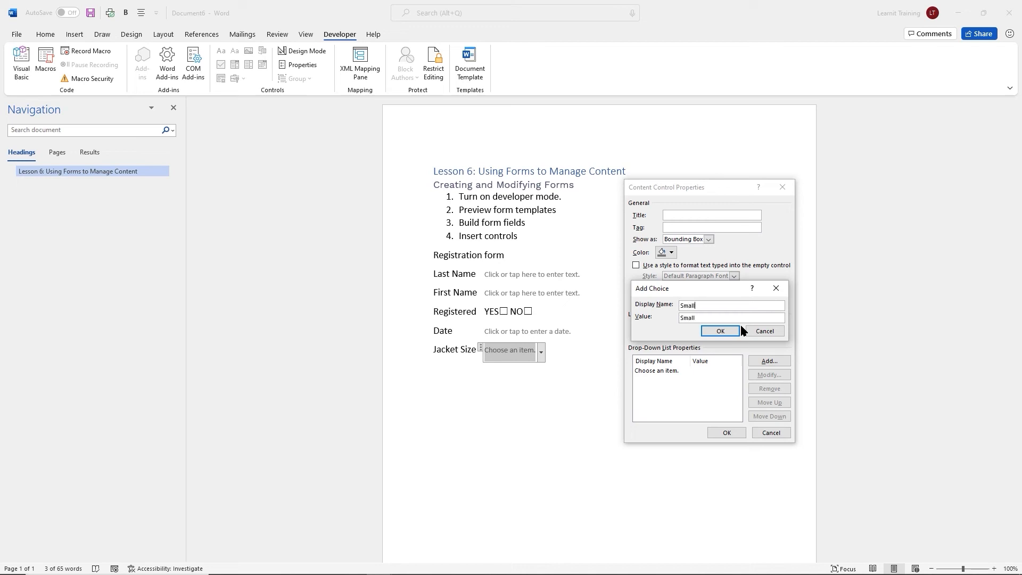
left_click(728, 330)
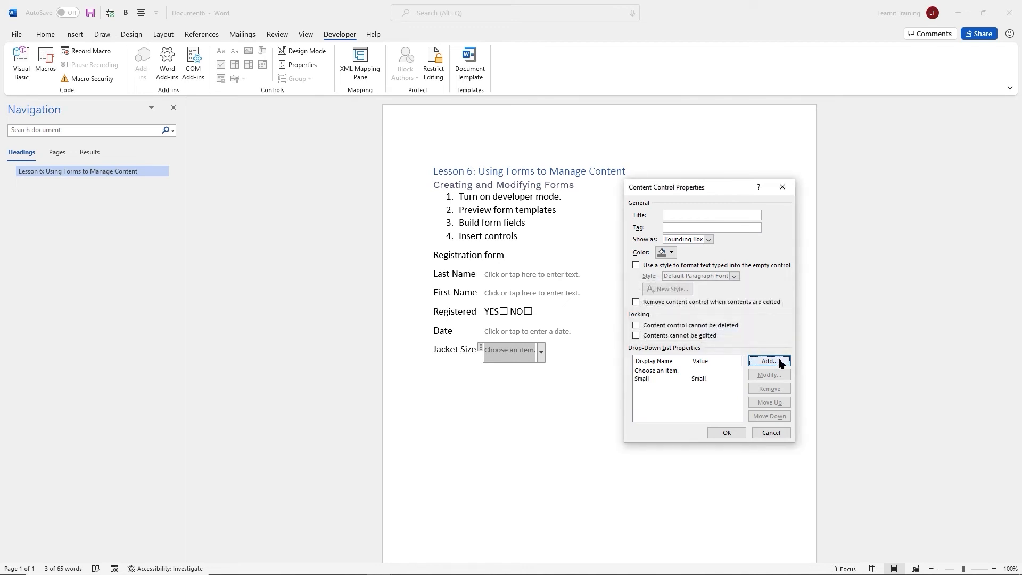
left_click(781, 363)
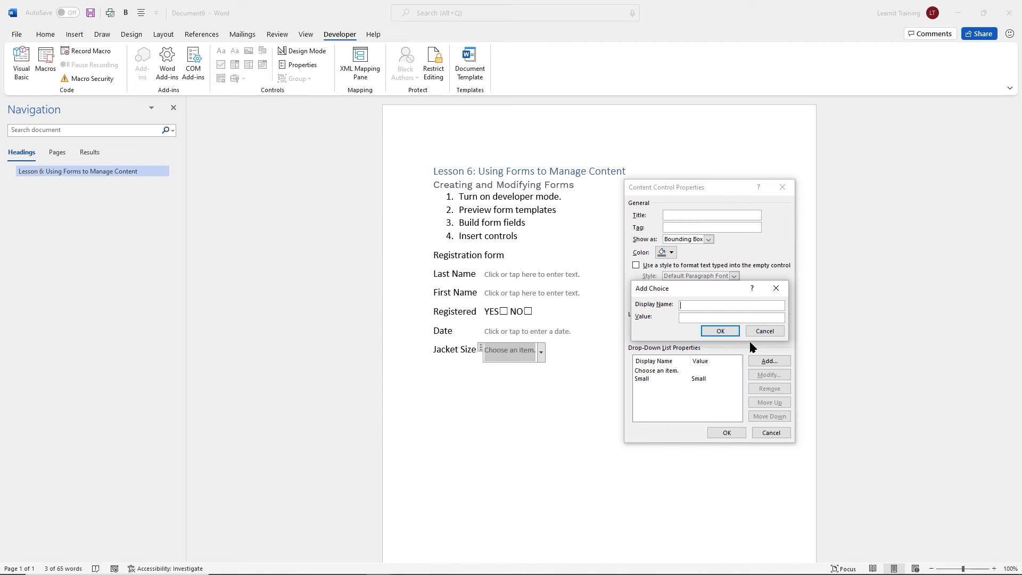
type("Medium")
key("Return")
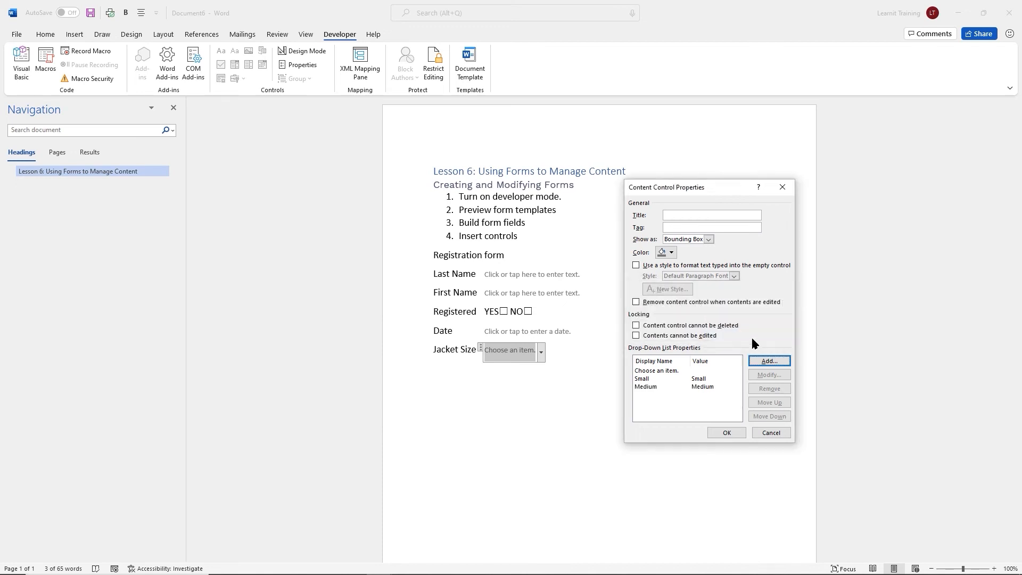
left_click(760, 361)
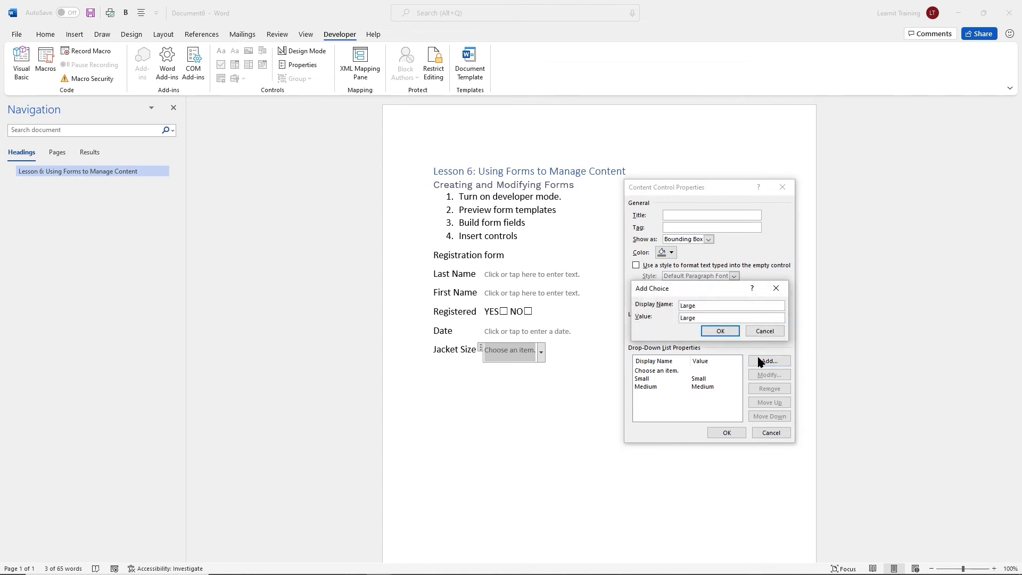
type("Large")
key("Return")
left_click(760, 361)
key("Return")
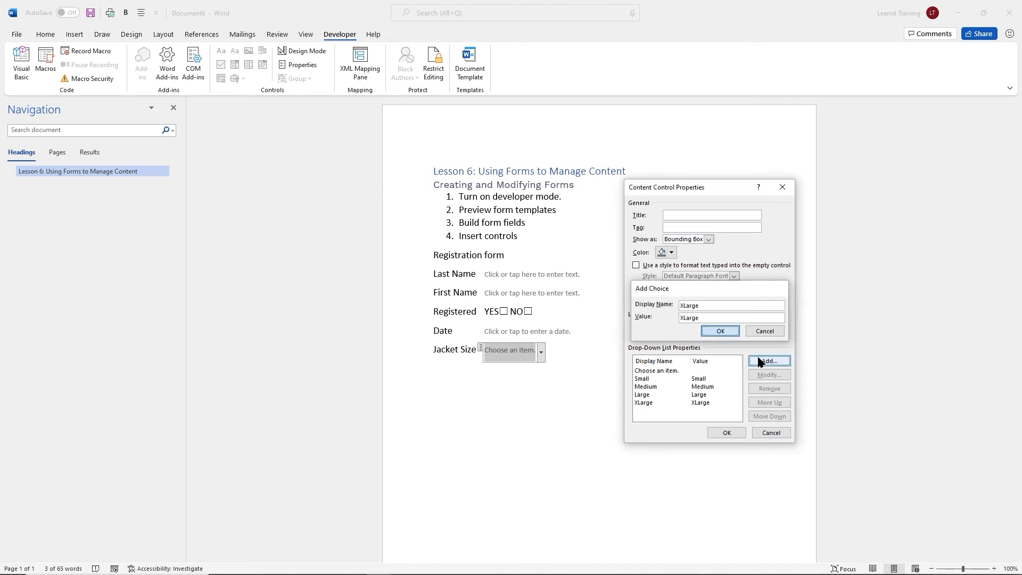
Set the Jacket Size drop-down control's color to orange and apply its properties
left_click(670, 253)
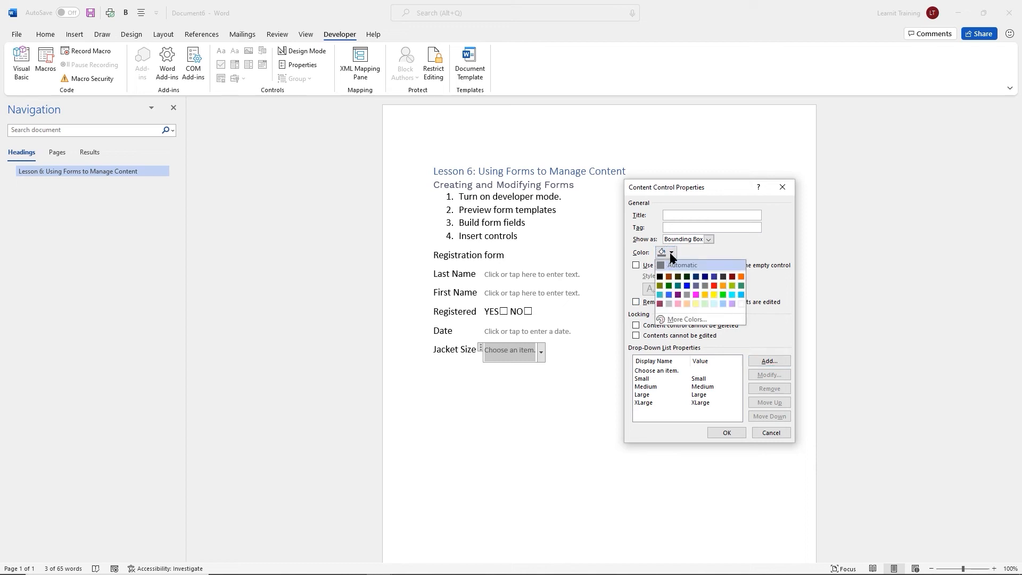
left_click(741, 278)
left_click(730, 434)
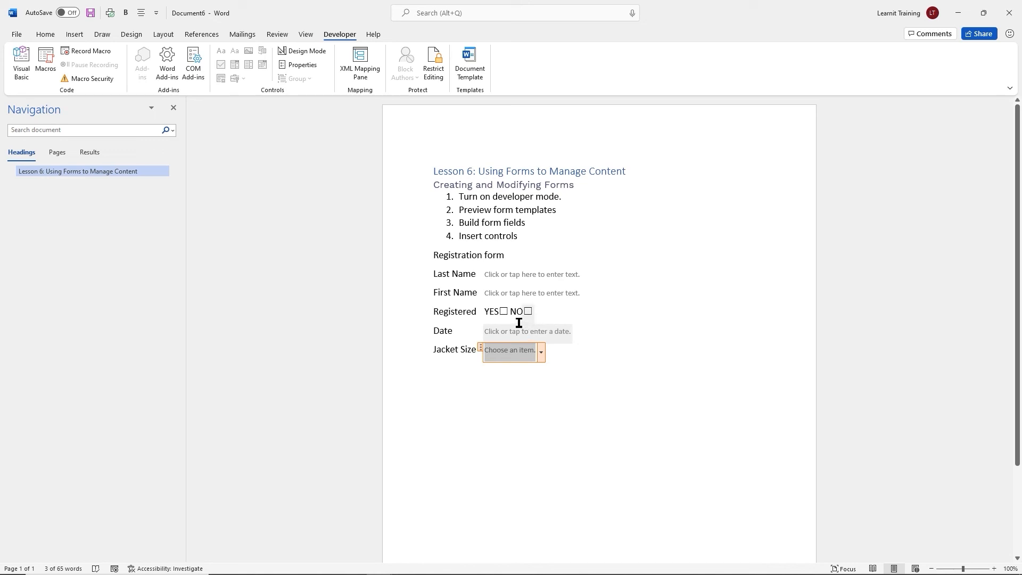
Give the Last Name text control an orange color and format text entered in it with the Emphasis style
left_click(550, 276)
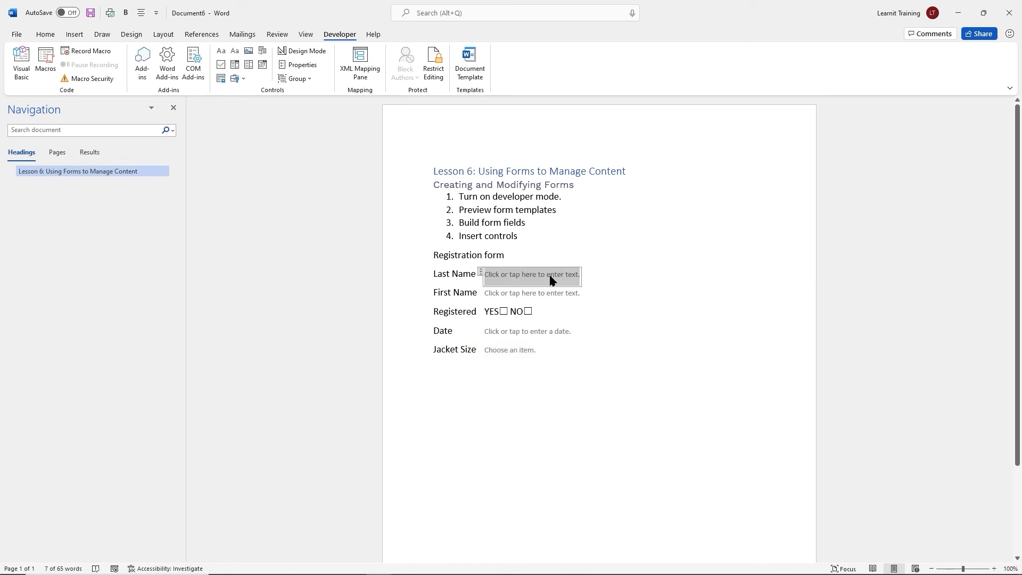
left_click(307, 66)
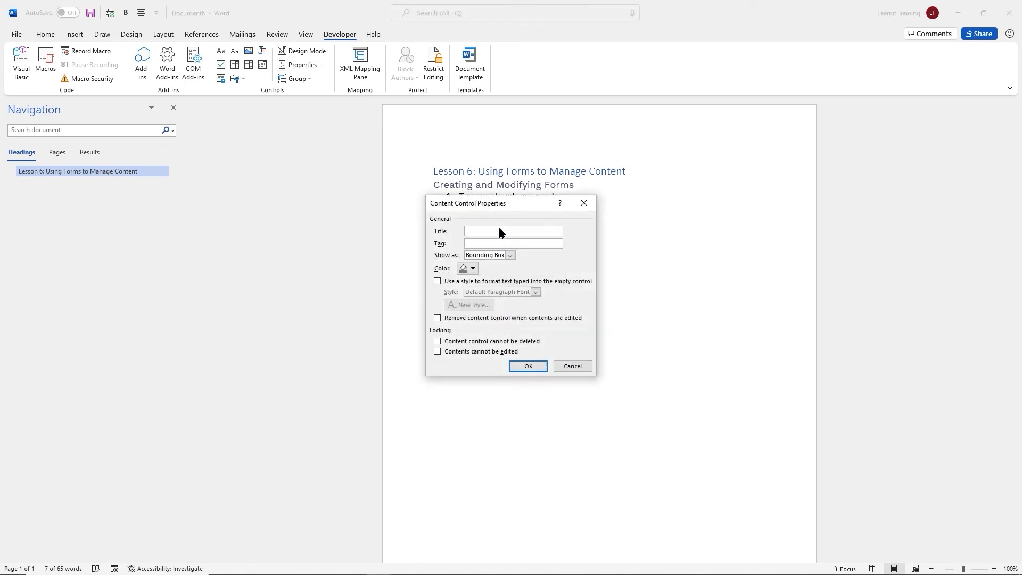
left_click(472, 269)
left_click(542, 292)
left_click(437, 282)
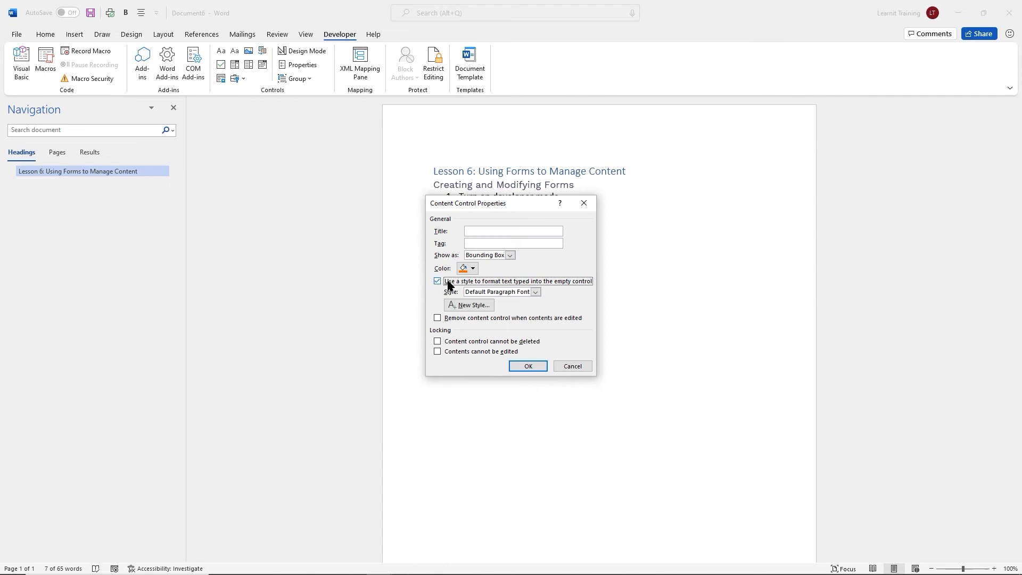
left_click(536, 292)
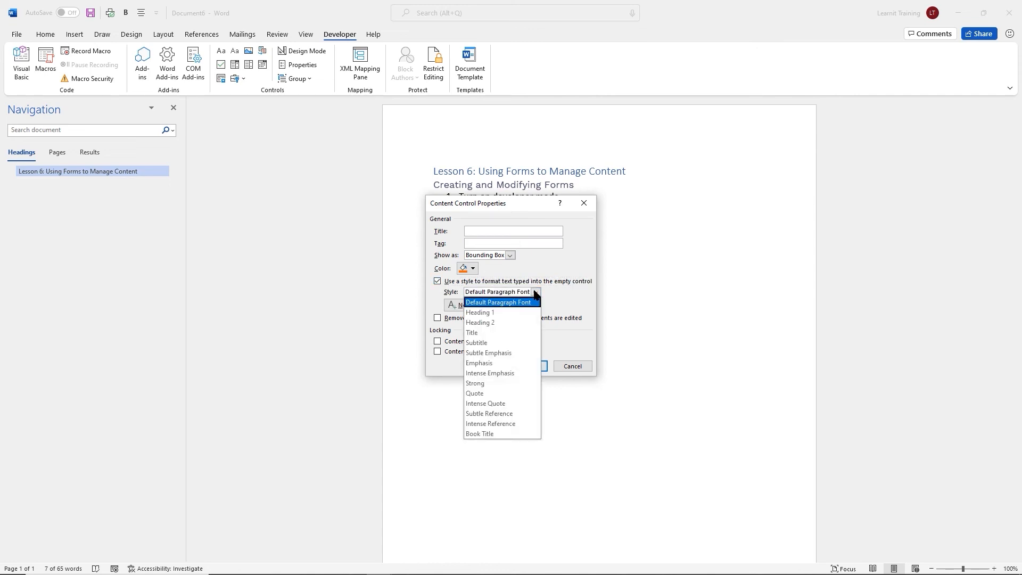
left_click(487, 363)
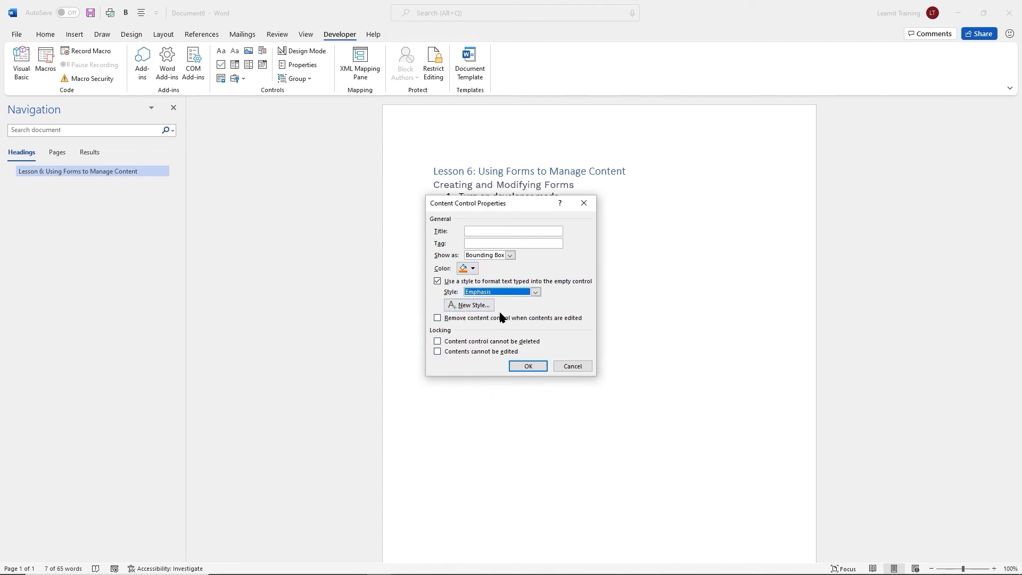
left_click(530, 366)
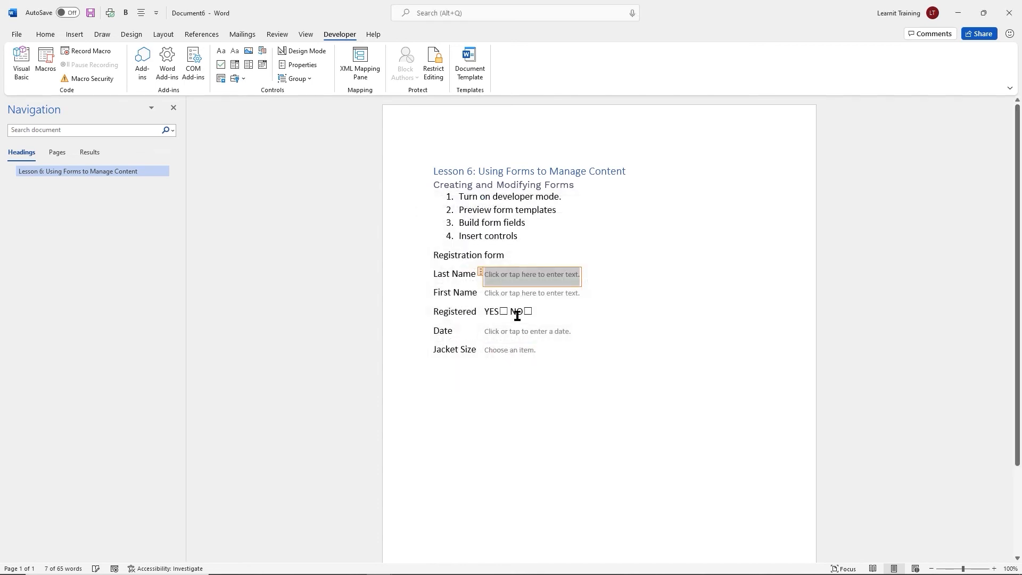
Give the First Name text control an orange color and format text entered in it with the Emphasis style
left_click(516, 295)
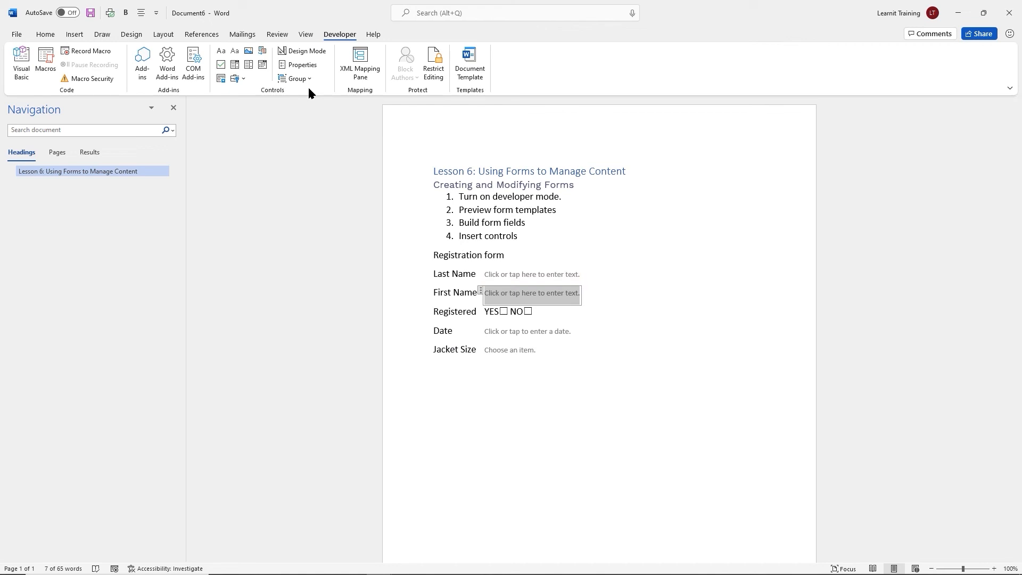
left_click(308, 66)
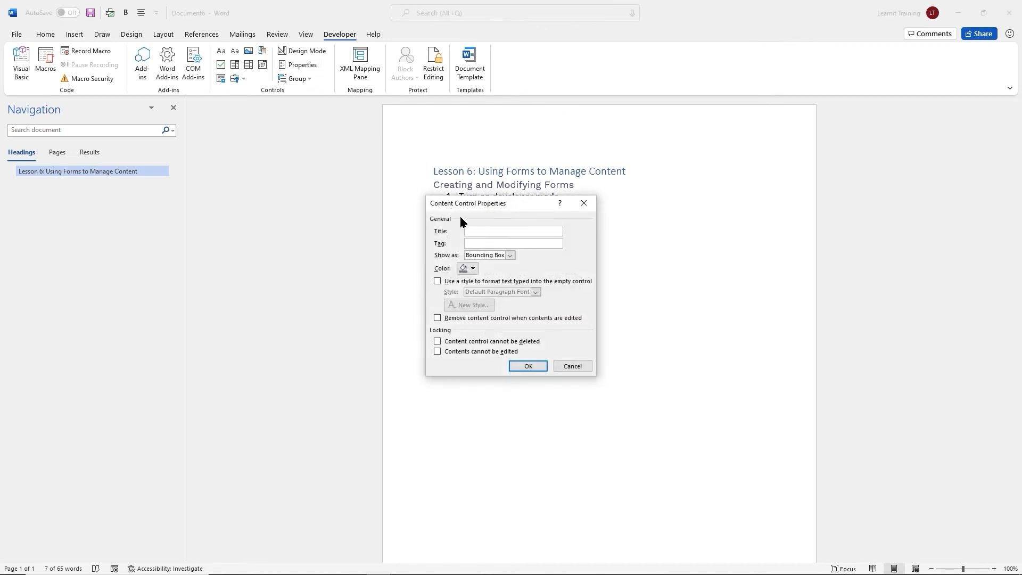
left_click(471, 269)
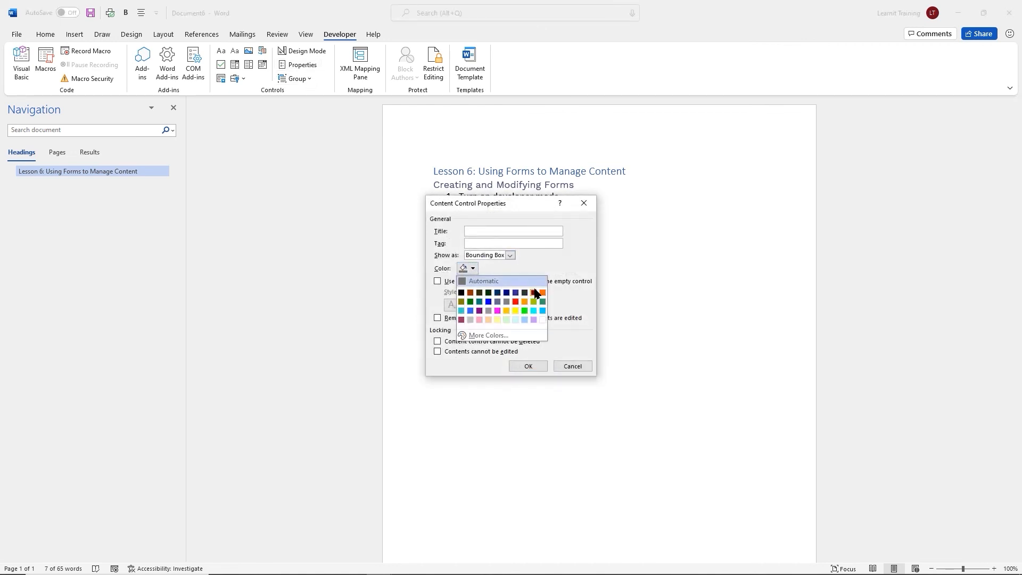
left_click(506, 292)
left_click(438, 281)
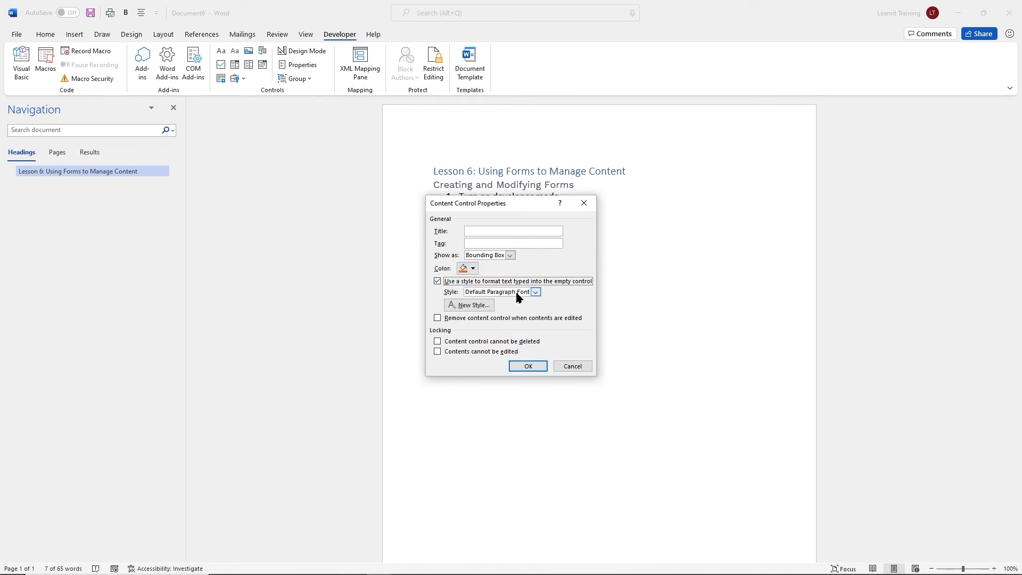
left_click(520, 292)
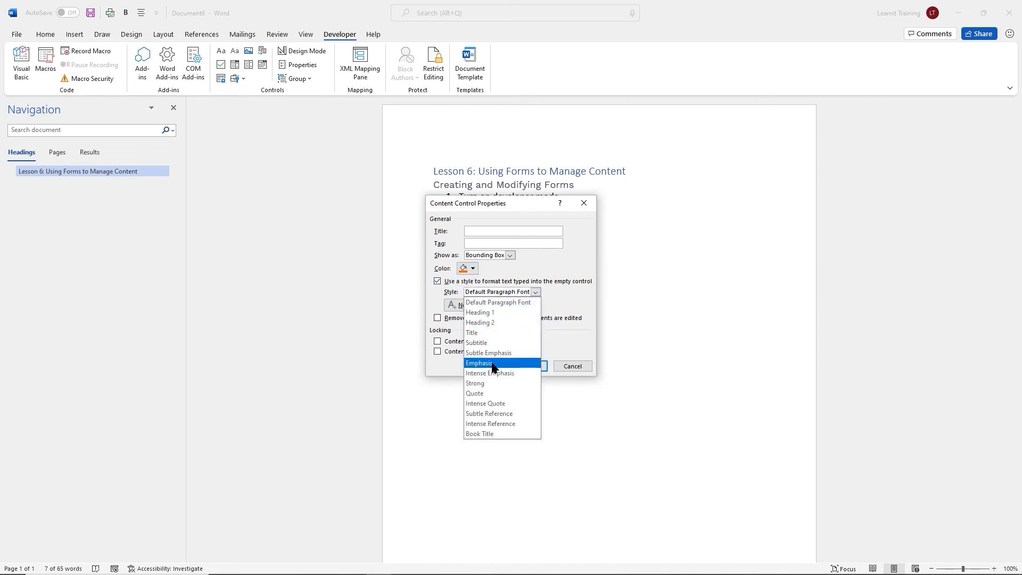
left_click(508, 363)
left_click(528, 366)
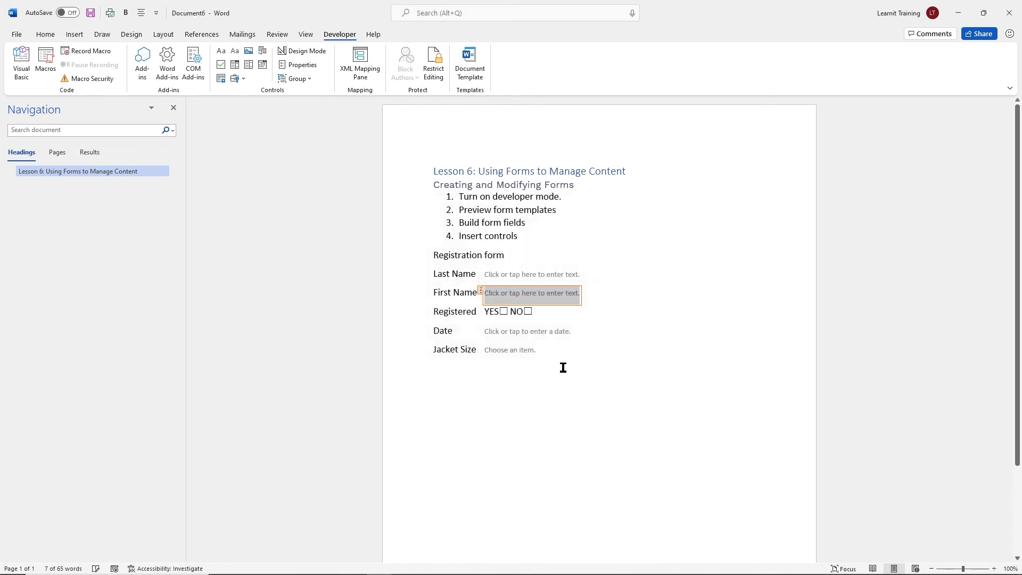
Put outside borders around the whole registration form, from the "Registration form" line through the Jacket Size line
left_click(548, 366)
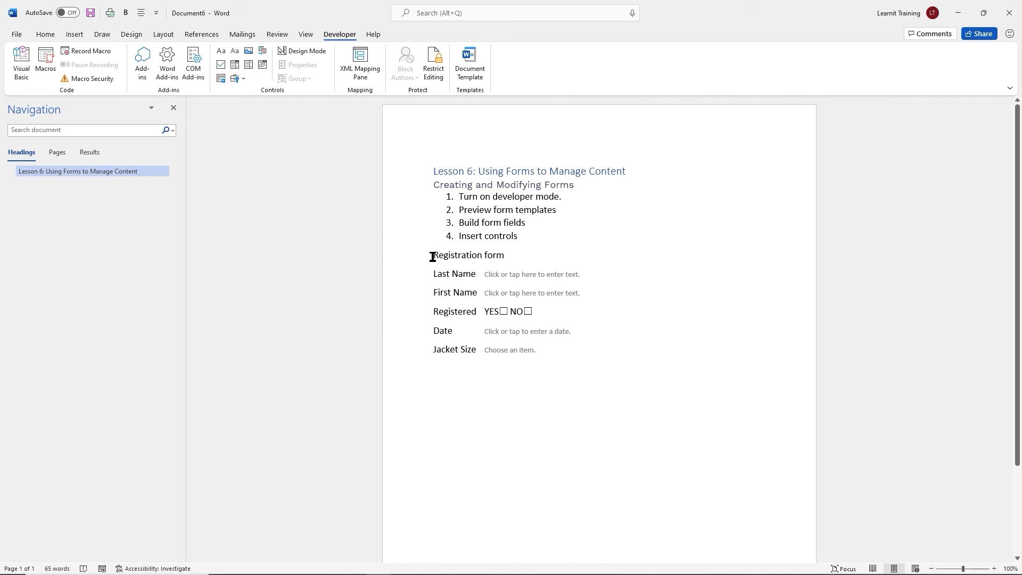
left_click_drag(433, 258, 601, 359)
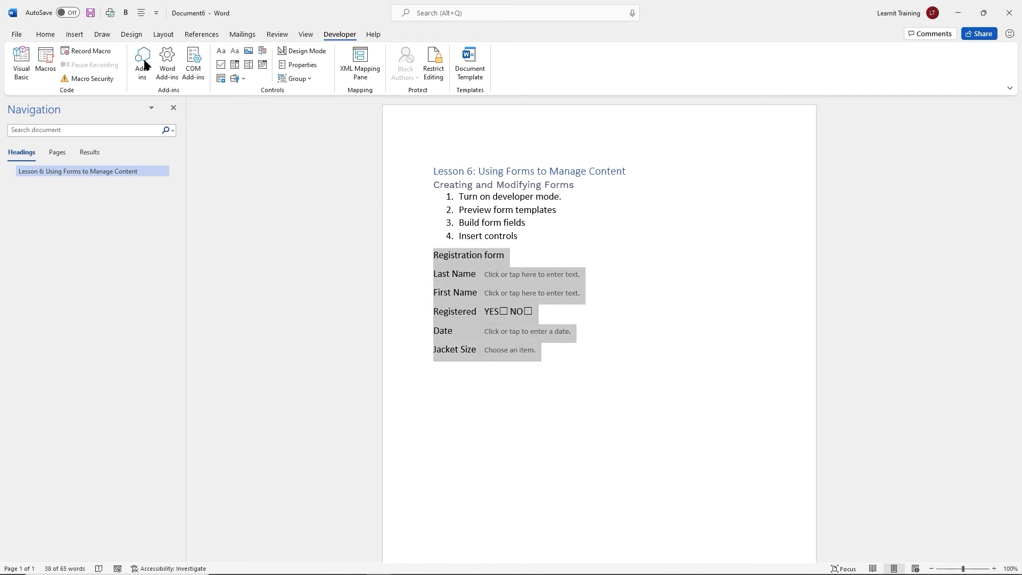
left_click(44, 35)
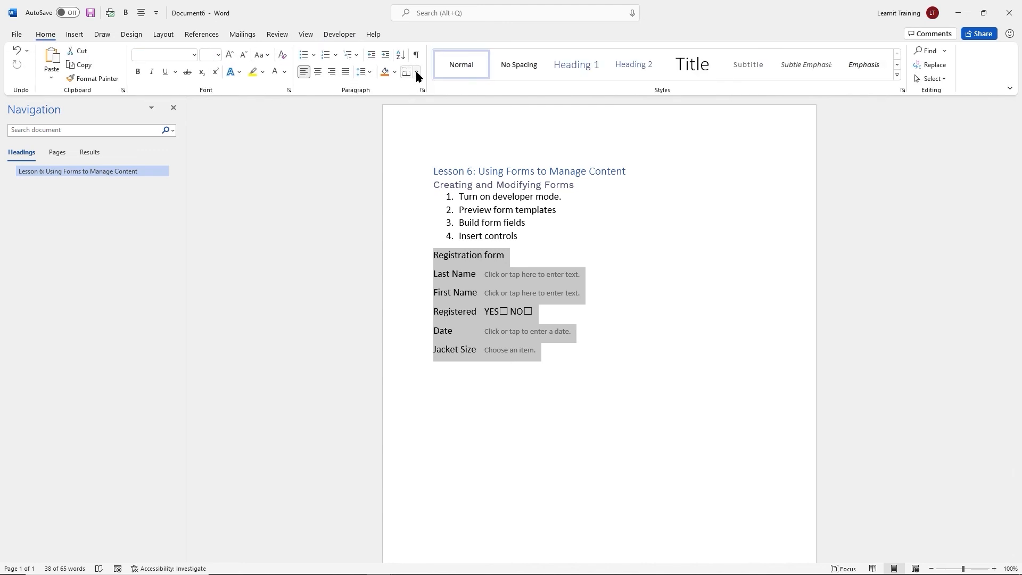
left_click(417, 72)
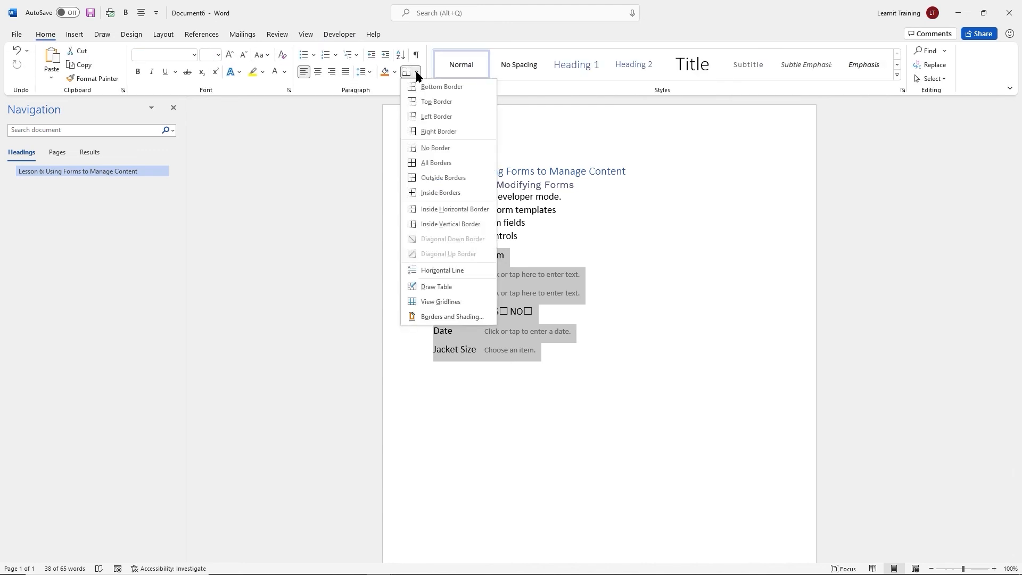
left_click(441, 179)
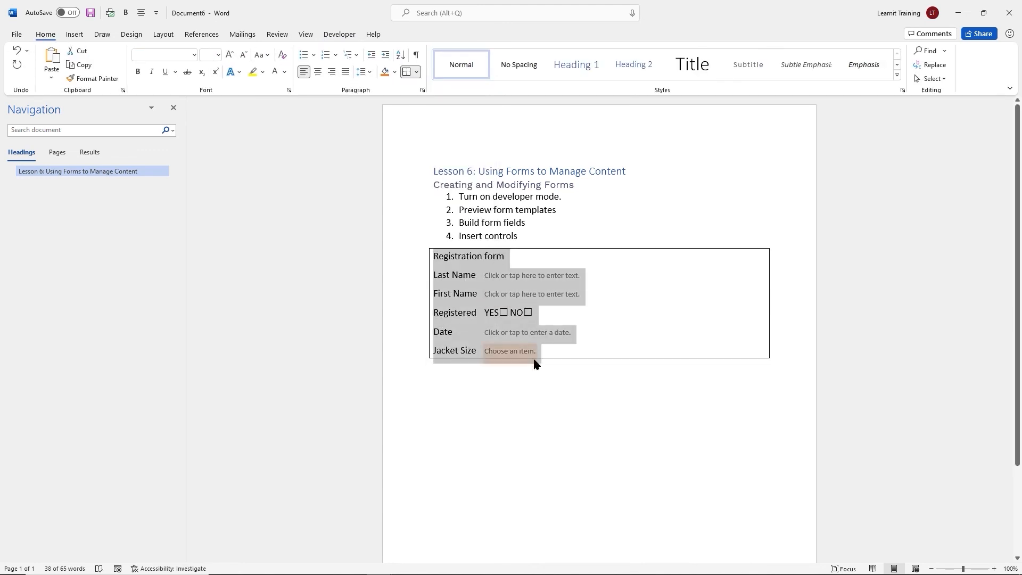
left_click(594, 379)
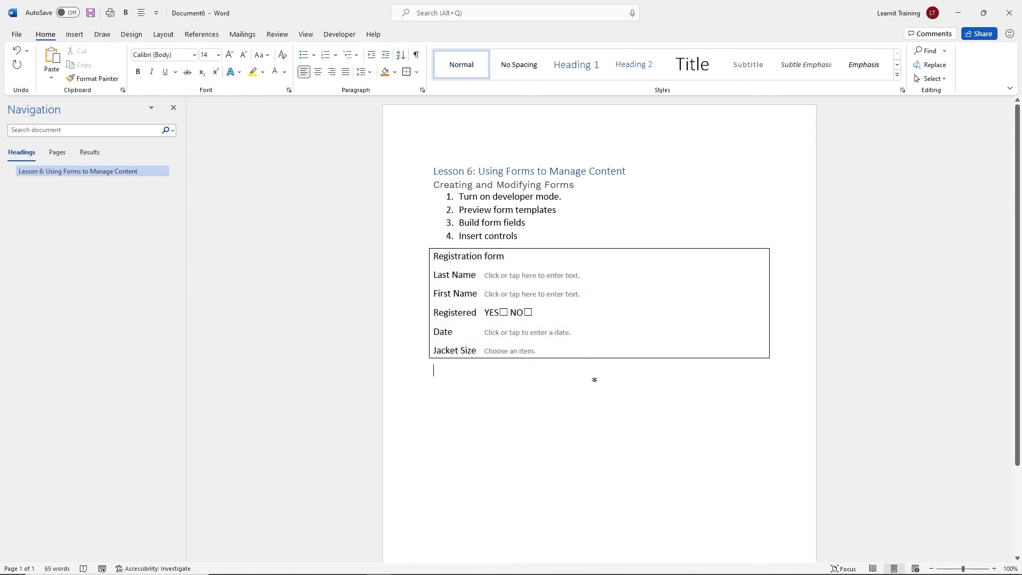
left_click(563, 303)
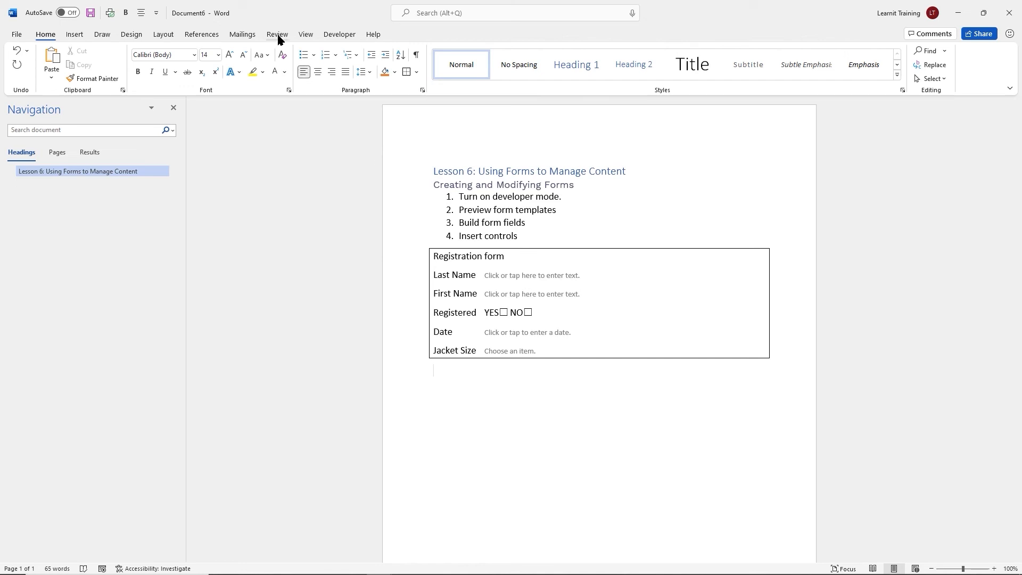
Try to enter text in the Last Name control while in Design Mode, and leave Design Mode
left_click(339, 37)
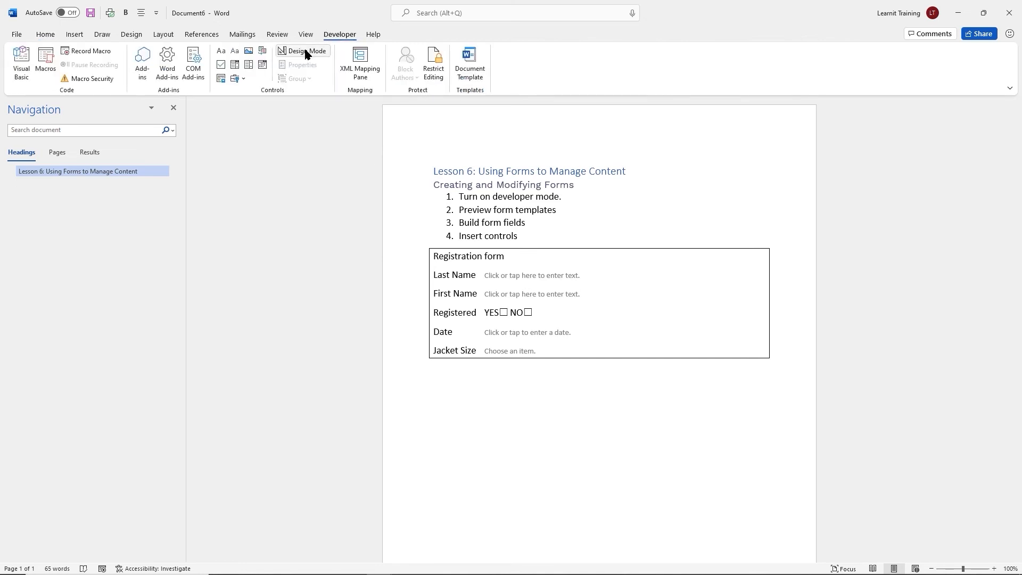
left_click(306, 52)
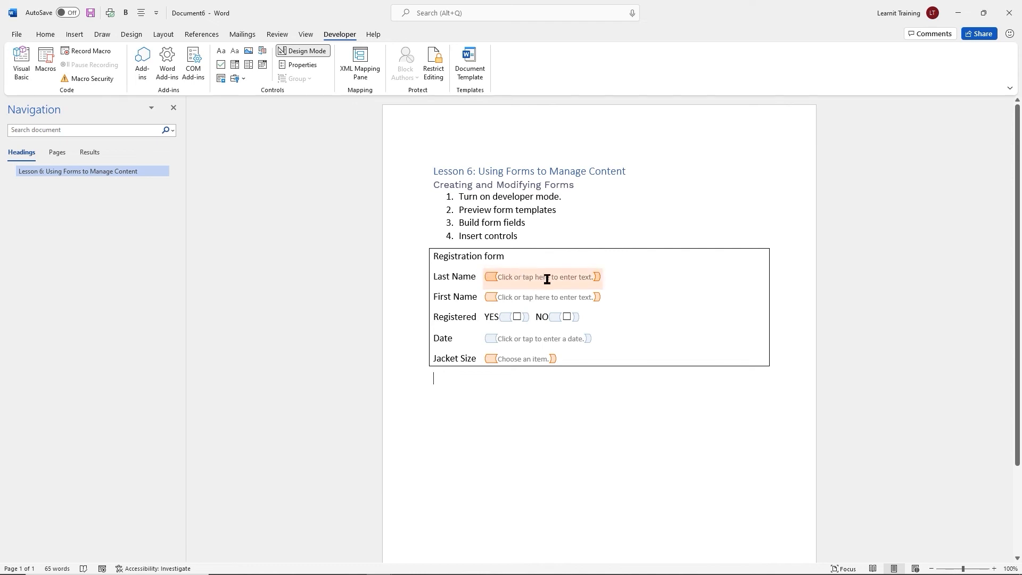
left_click(502, 279)
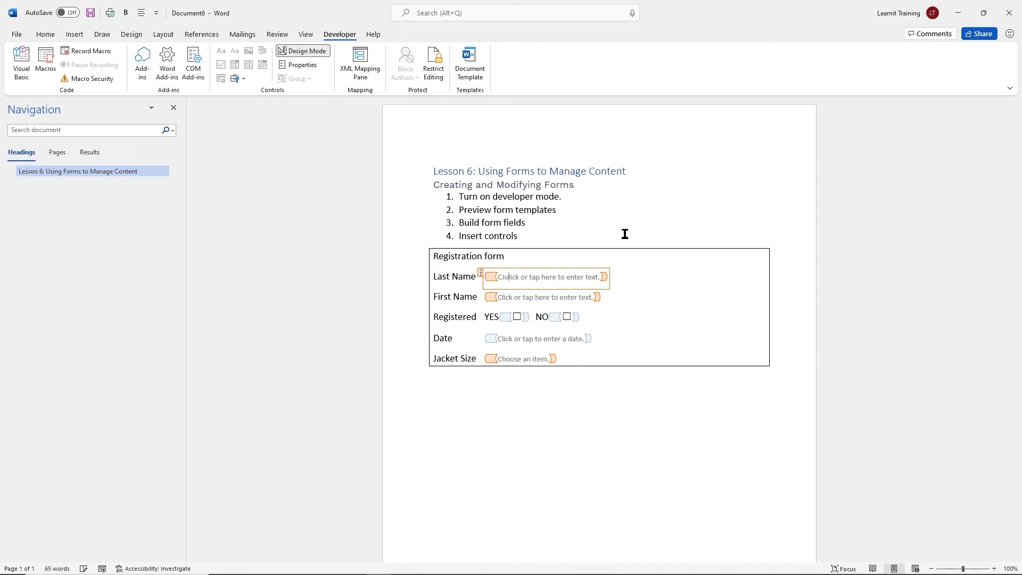
key("BackSpace")
key("BackSpace")
key("BackSpace")
left_click(304, 52)
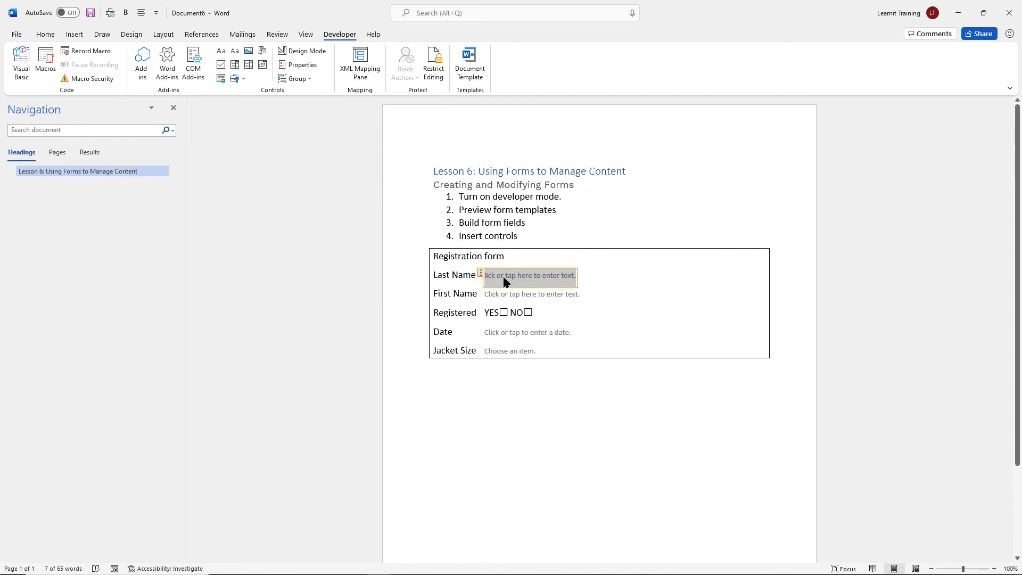
Fill in the registrant's last name and first name in the registration form's text controls
type("Jo")
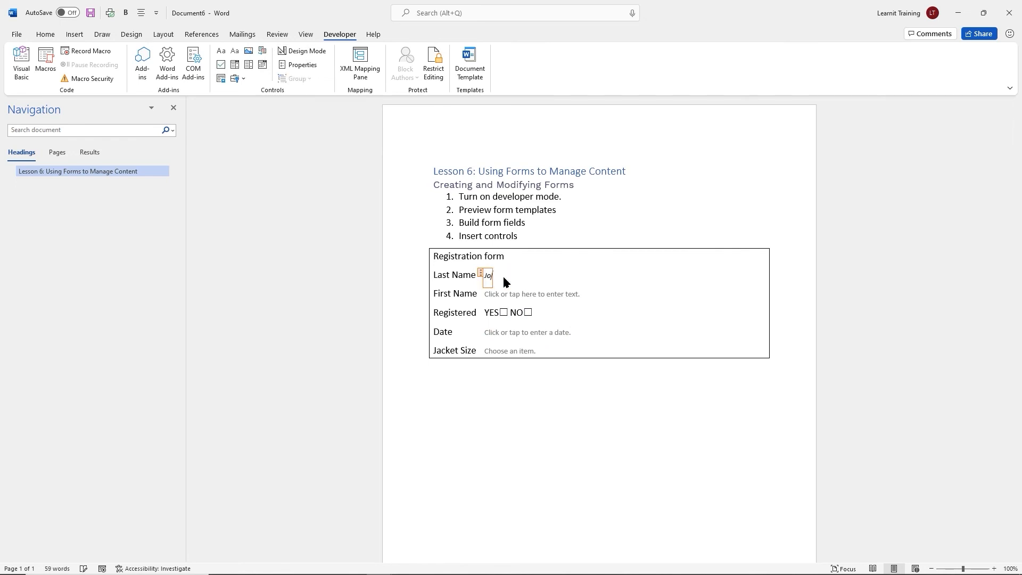
type("nes")
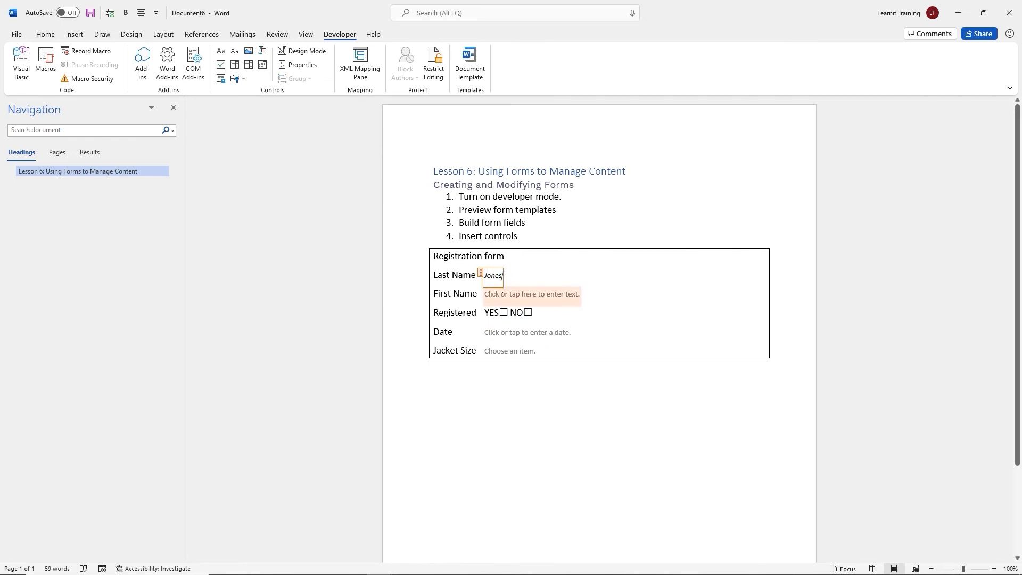
left_click(497, 296)
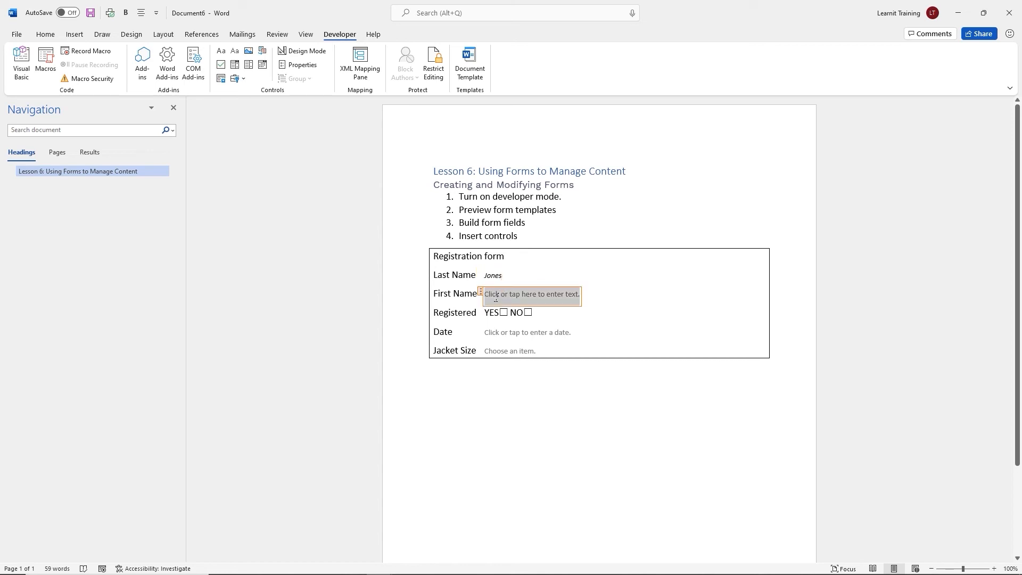
type("Moe")
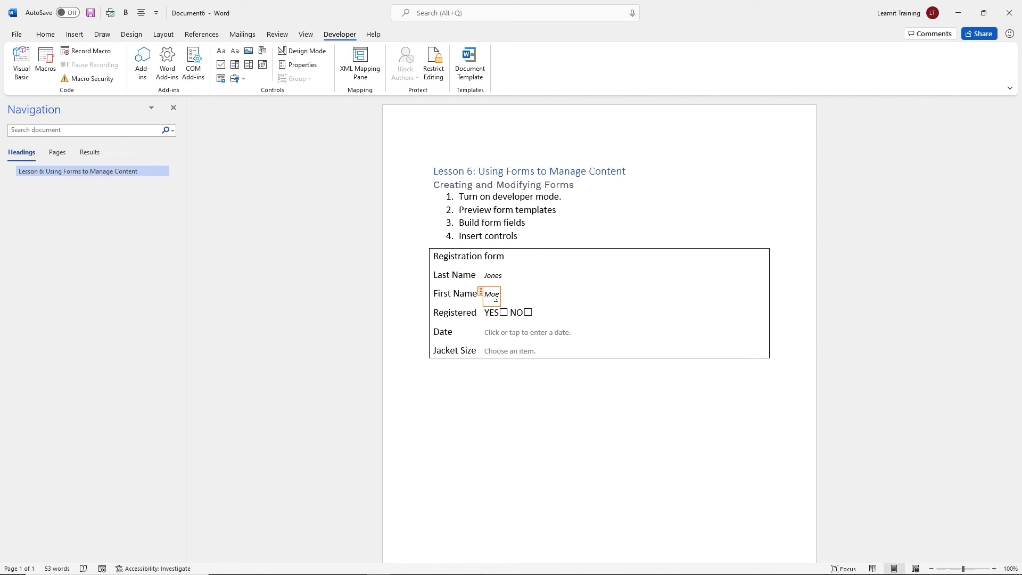
Check the YES box for Registered and set the form's Date to today, 11/24/2021
left_click(503, 313)
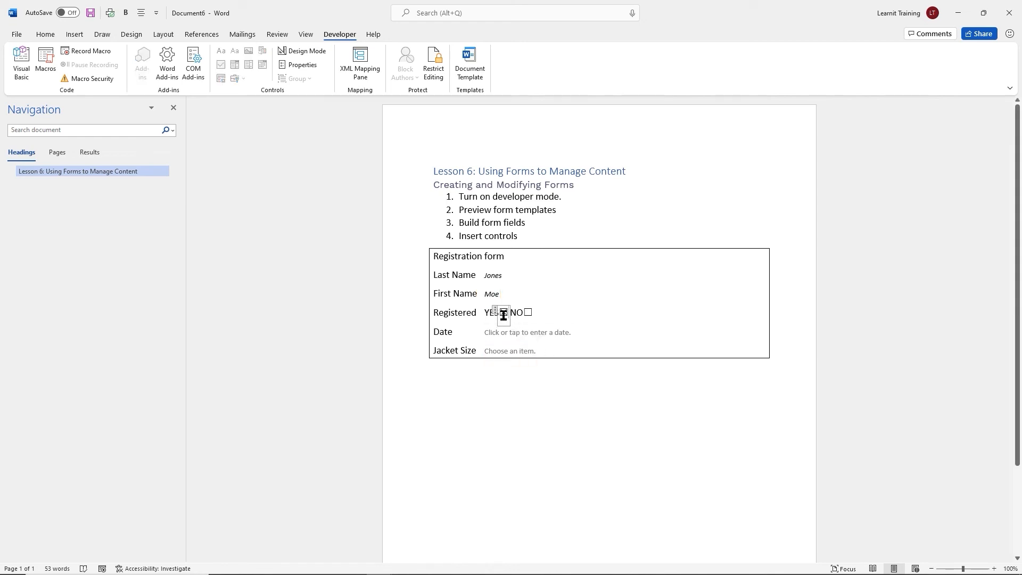
left_click(539, 336)
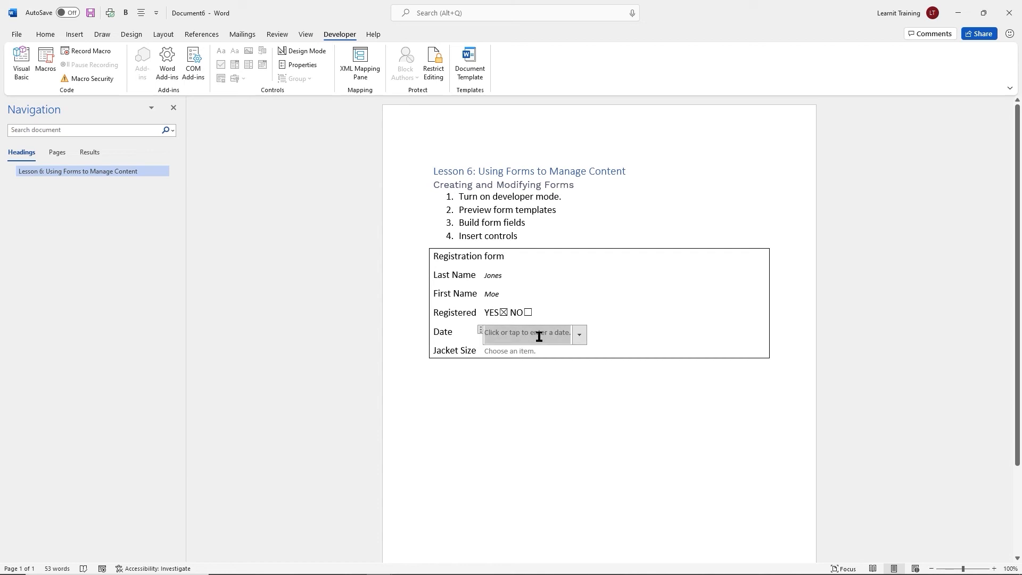
left_click(580, 337)
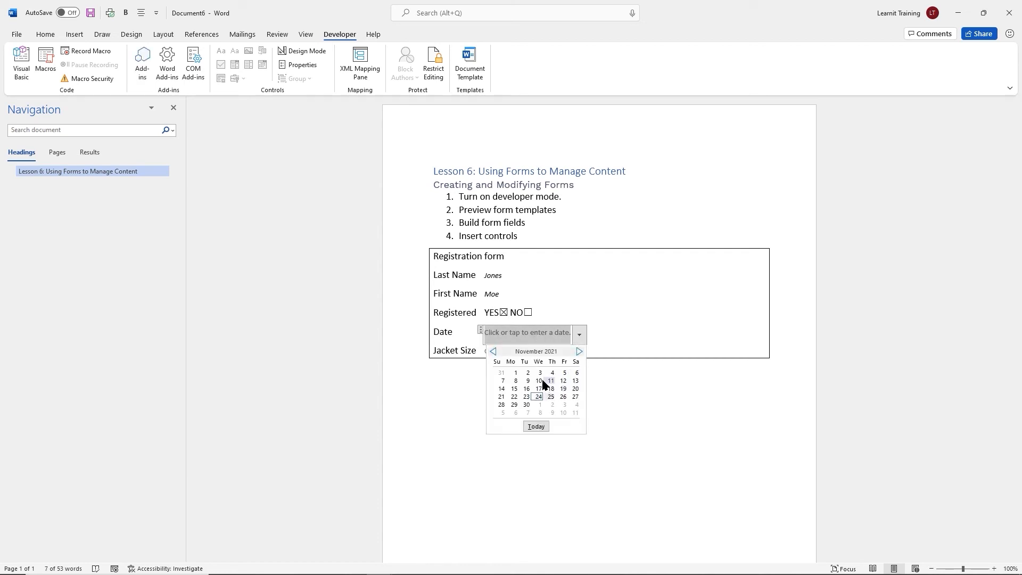
left_click(536, 427)
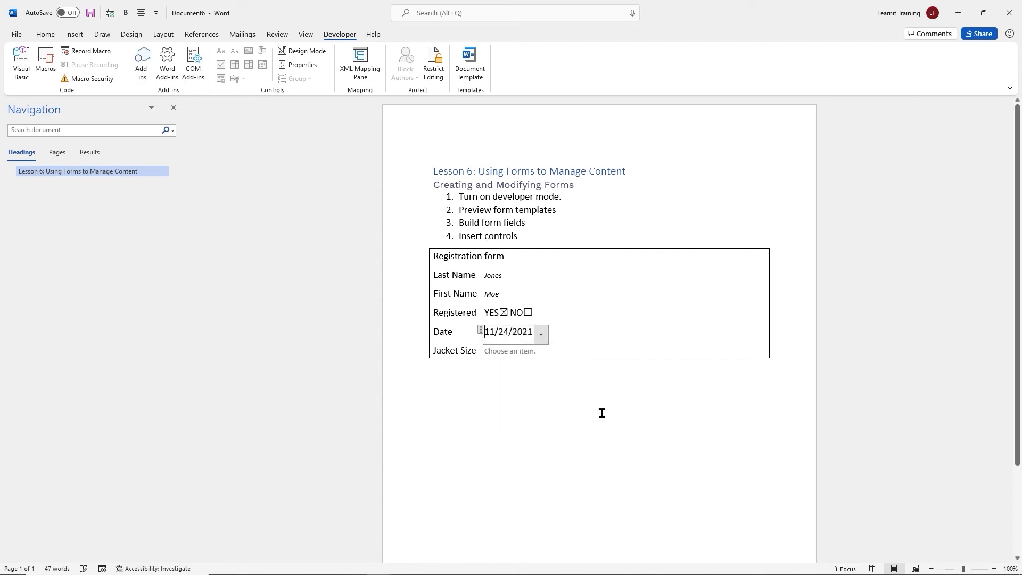
Choose Large as the Jacket Size in the registration form
left_click(508, 353)
left_click(541, 354)
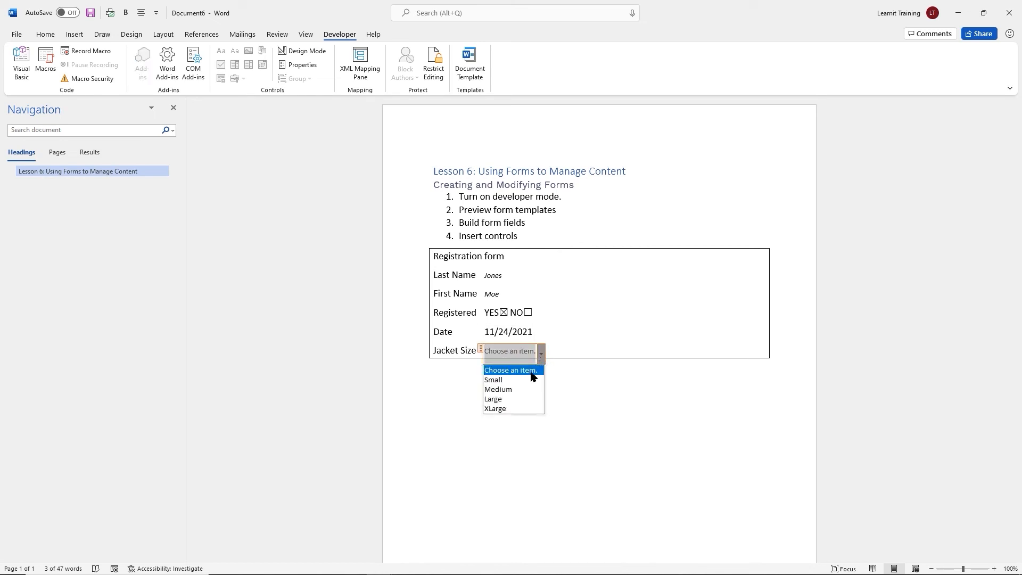
left_click(505, 399)
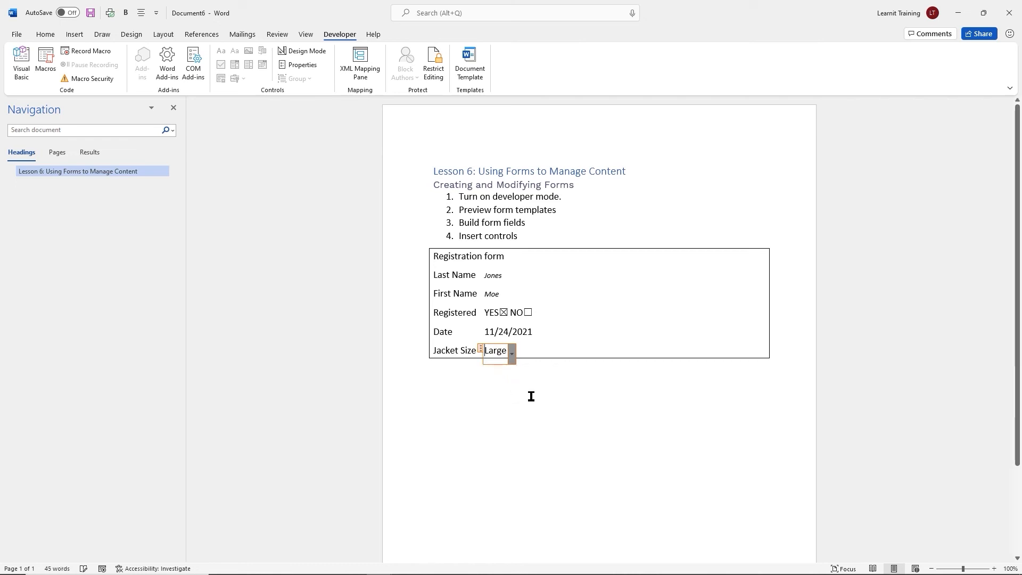
left_click(534, 394)
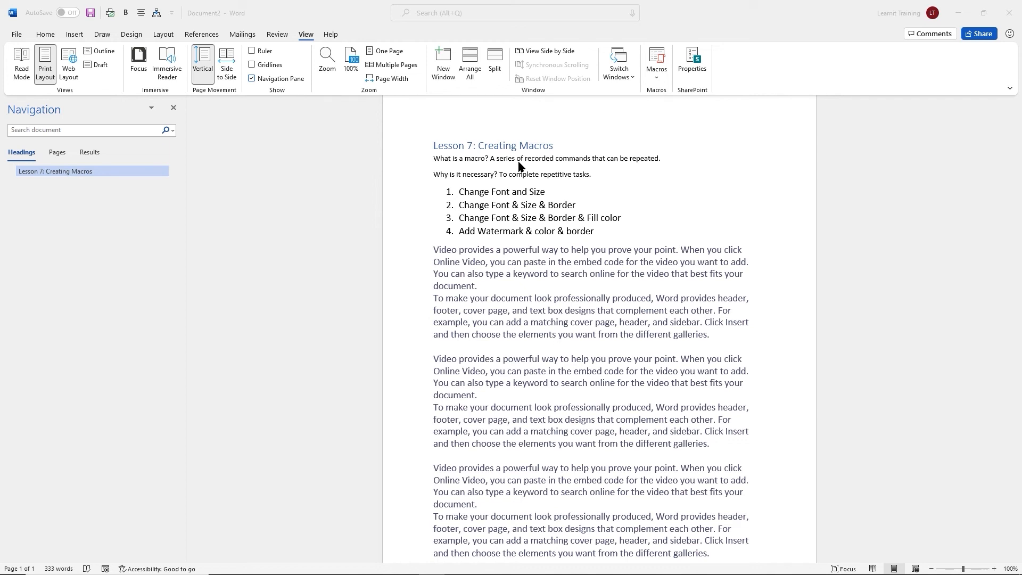
Apply the Intense Emphasis style to the "What is a macro?" line under the Lesson 7 heading
triple_click(580, 162)
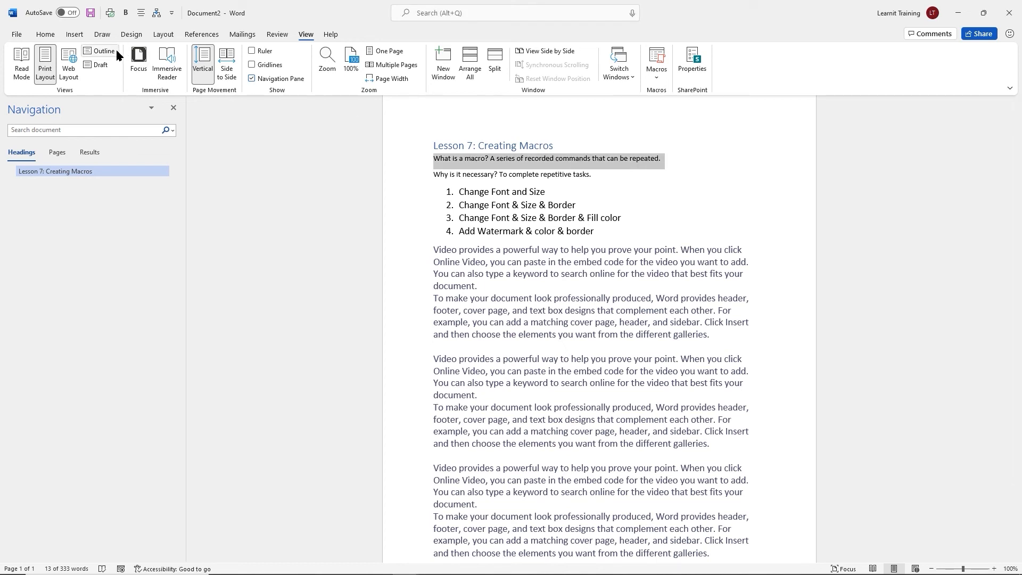
left_click(45, 35)
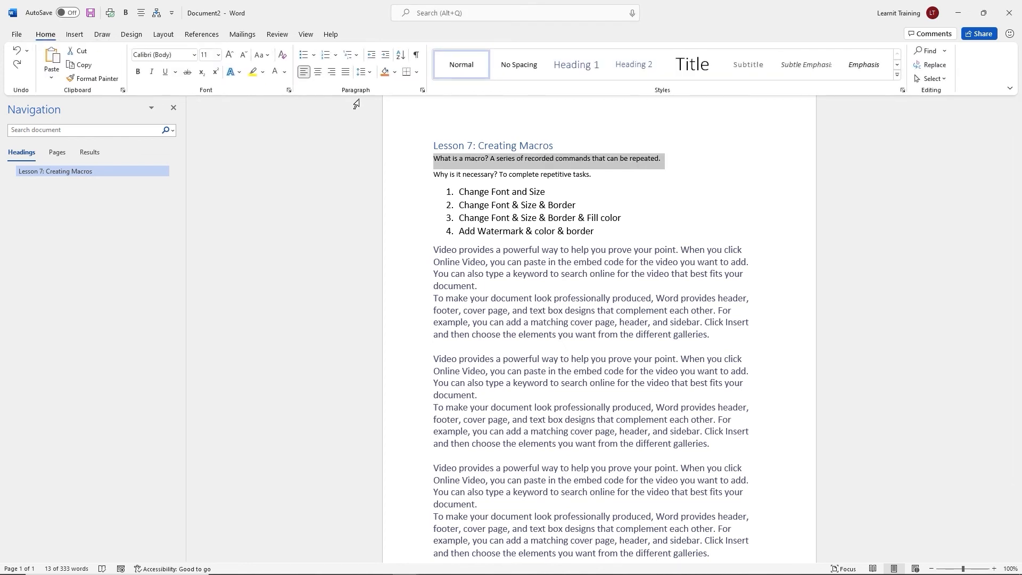
left_click(896, 64)
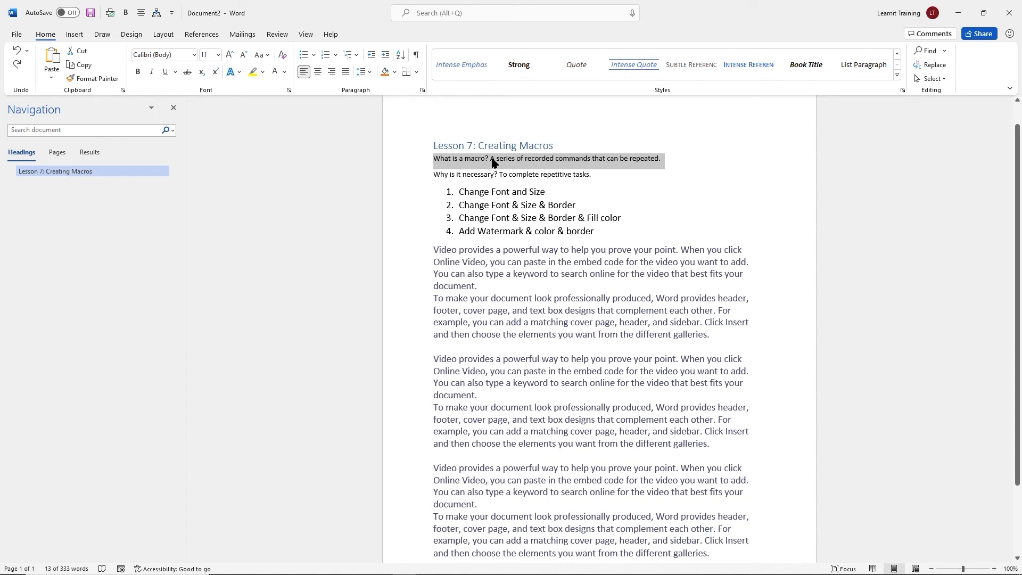
left_click(460, 65)
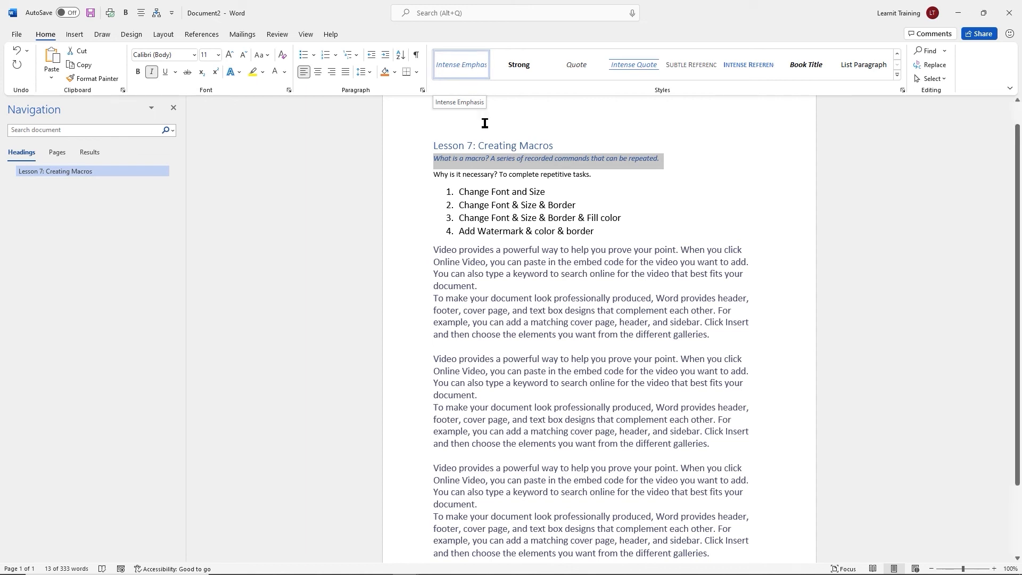
left_click(528, 174)
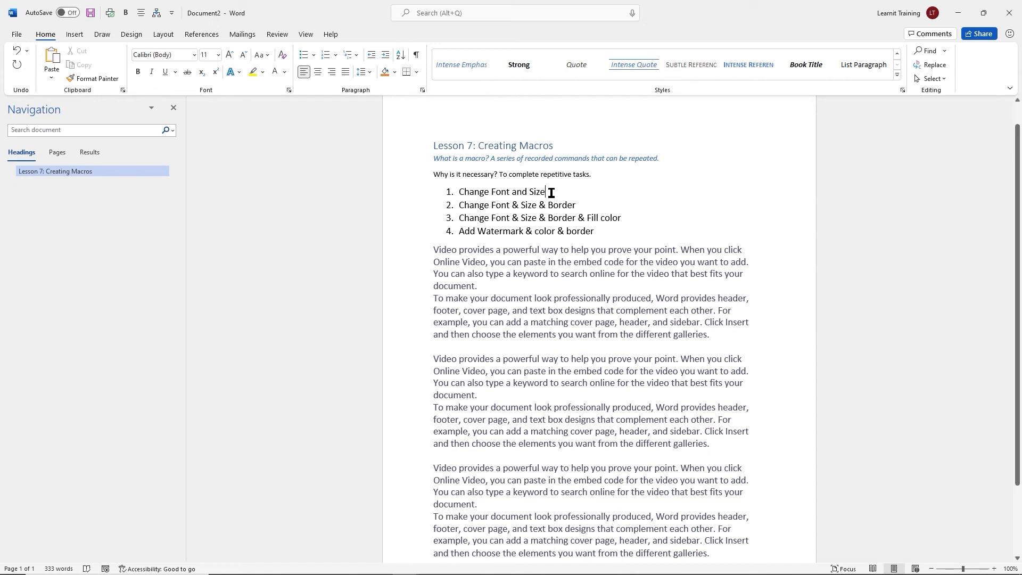
left_click(552, 192)
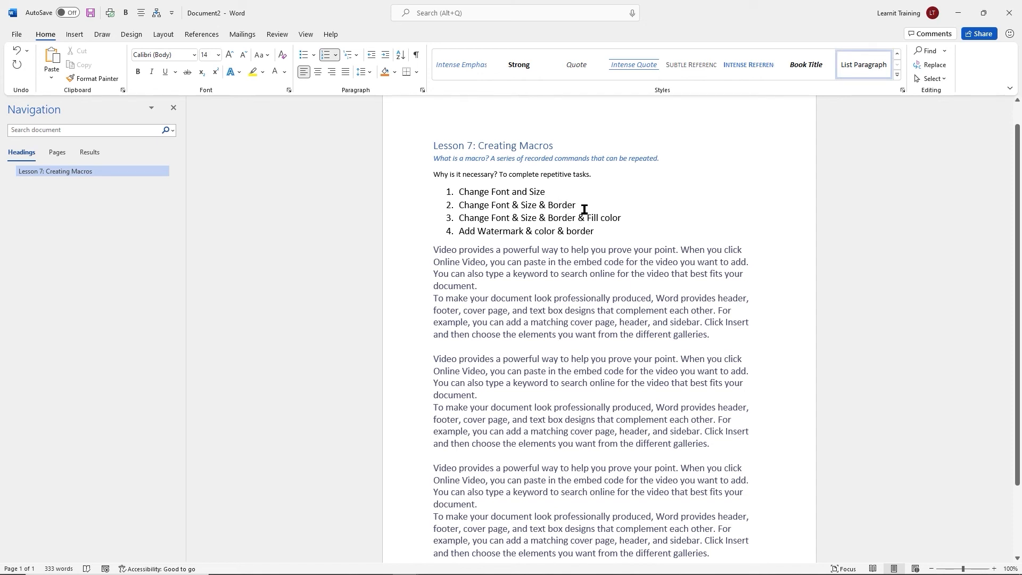
Apply the Intense Reference style to the "Why is it necessary?" line
triple_click(546, 176)
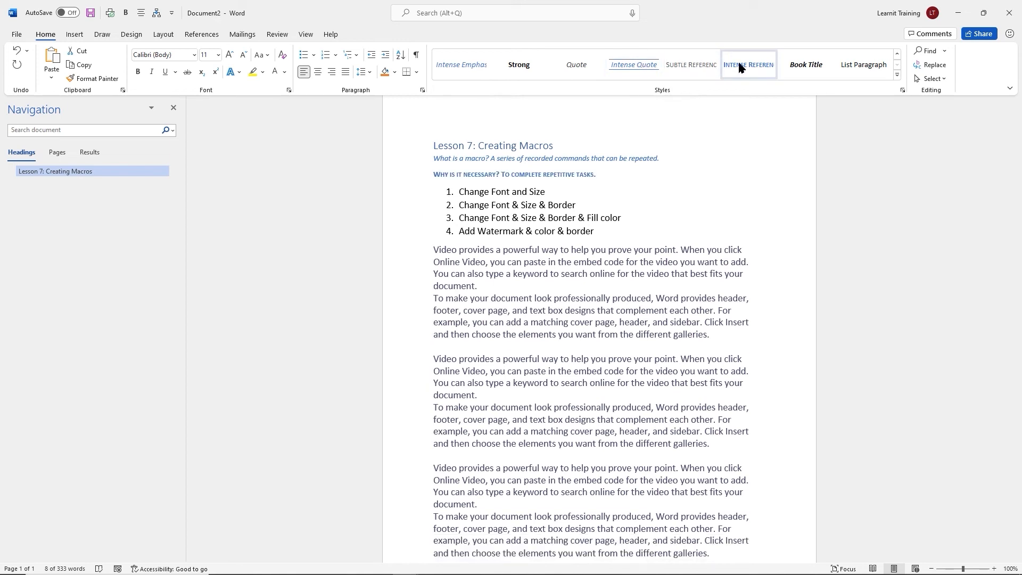
left_click(740, 66)
left_click(598, 198)
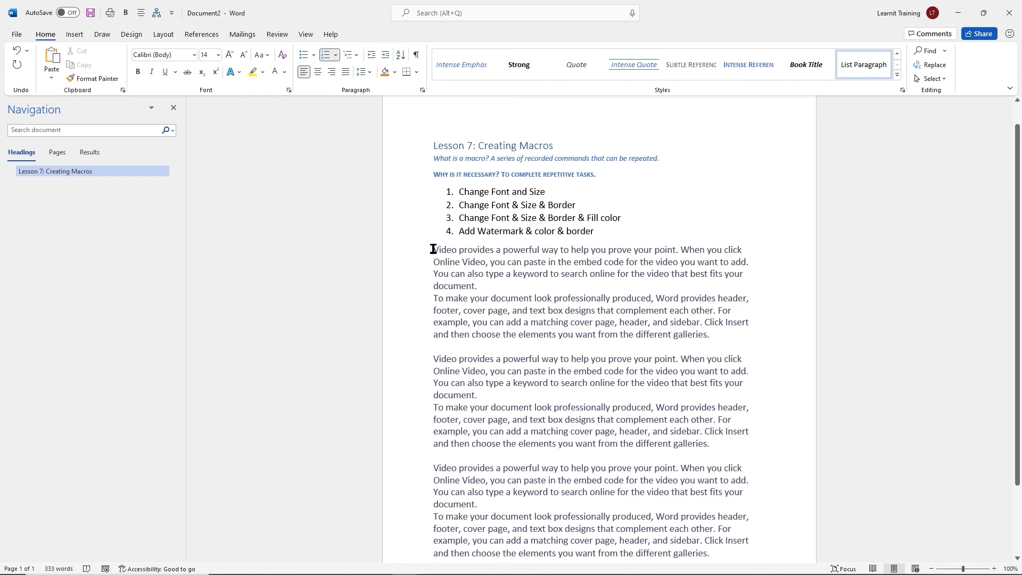
left_click_drag(433, 249, 716, 336)
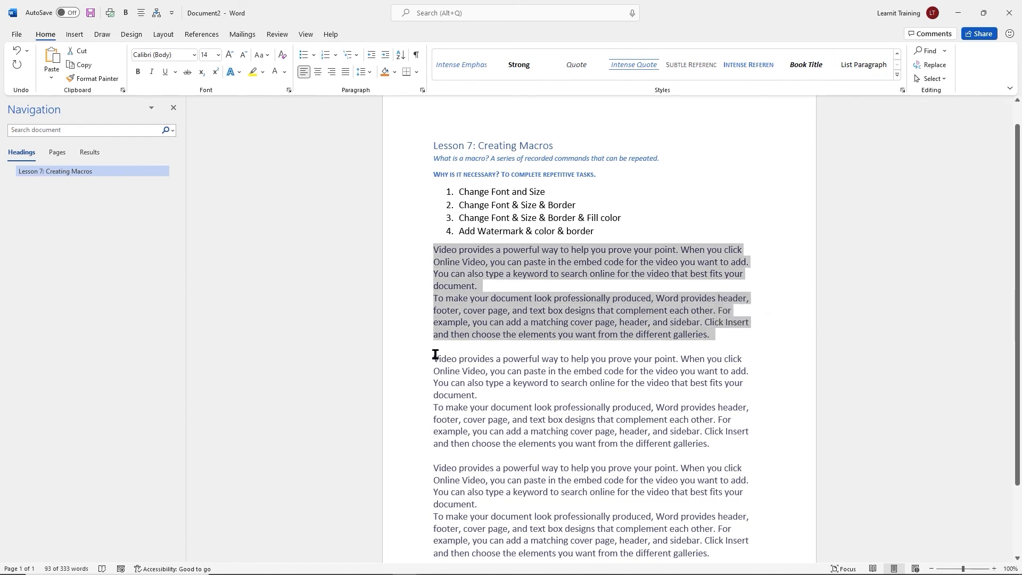
left_click_drag(433, 358, 713, 445)
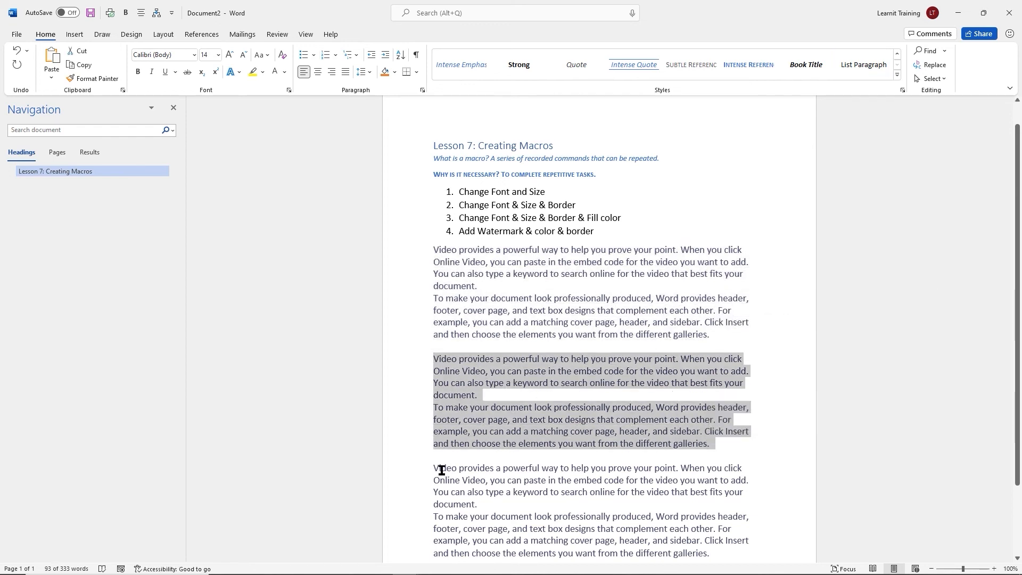
left_click_drag(434, 469, 700, 551)
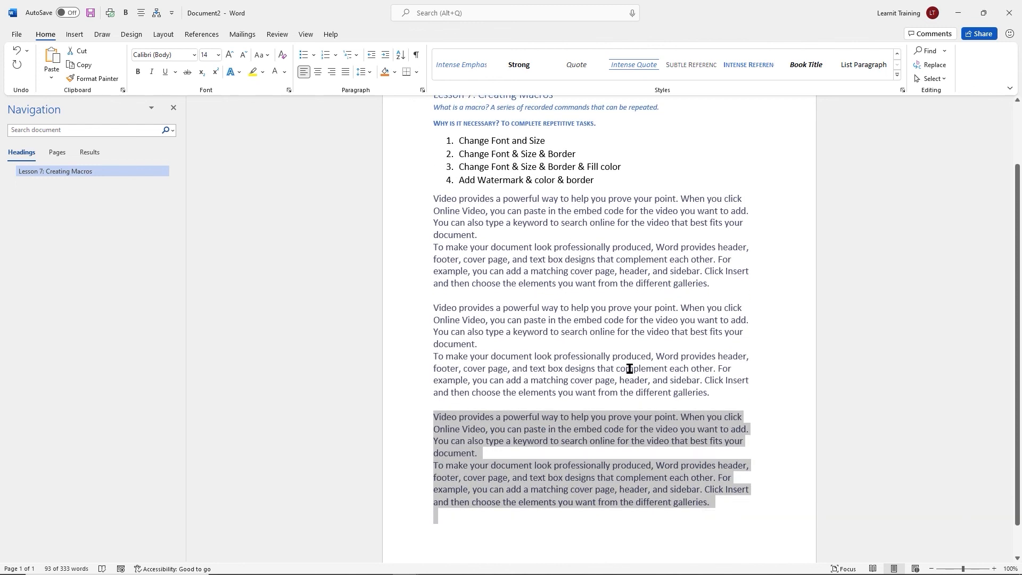
left_click(626, 369)
scroll(618, 351, "up", 2)
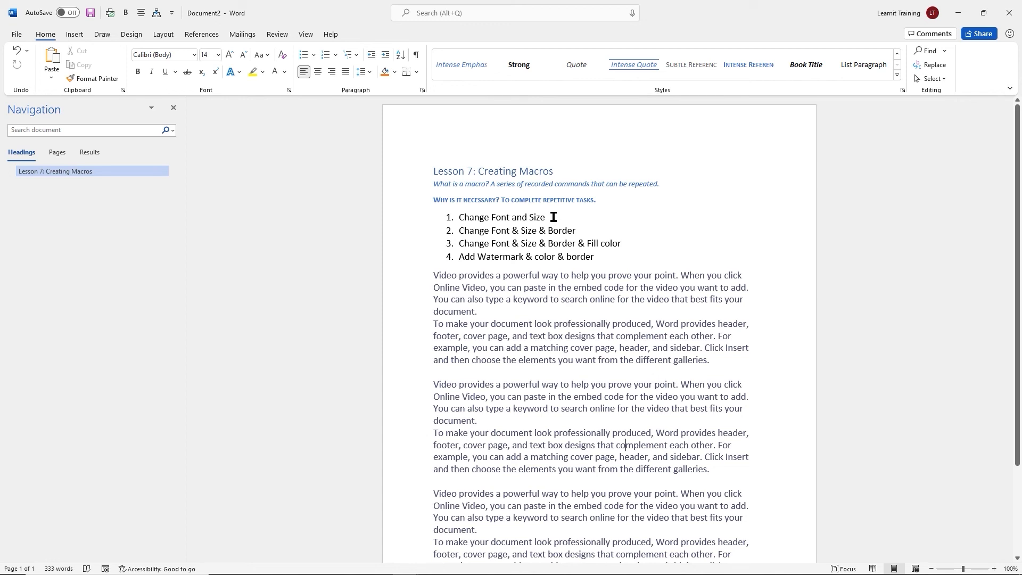
Select the first two body paragraphs below the numbered list and open the Record Macro dialog
left_click(305, 35)
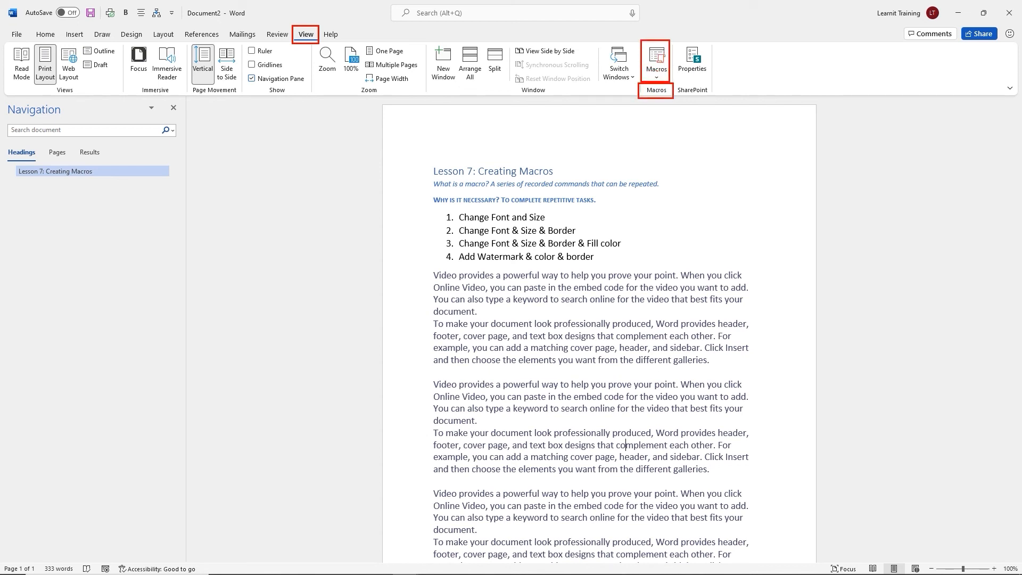
left_click(658, 78)
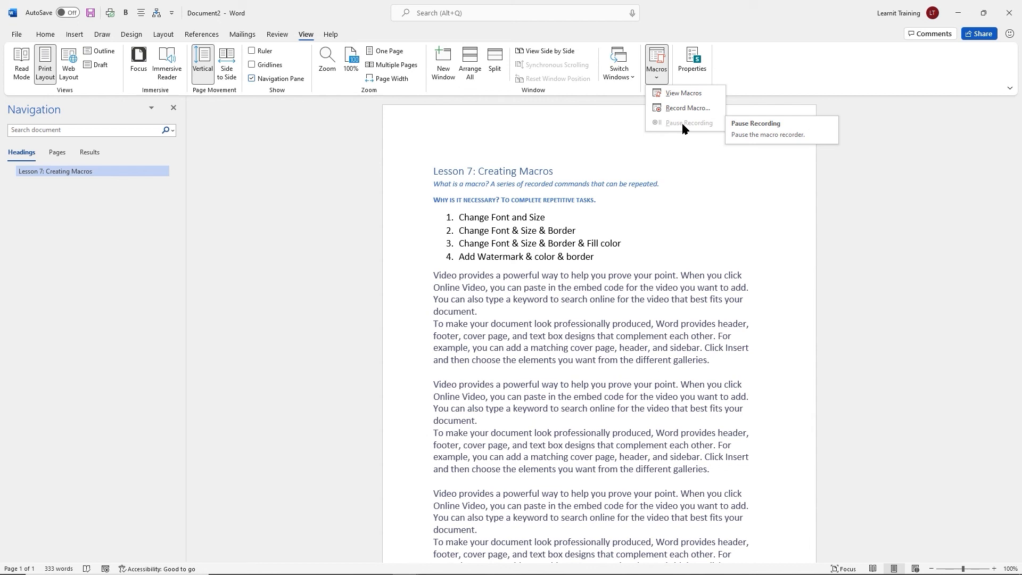
left_click(667, 210)
left_click_drag(713, 362, 434, 279)
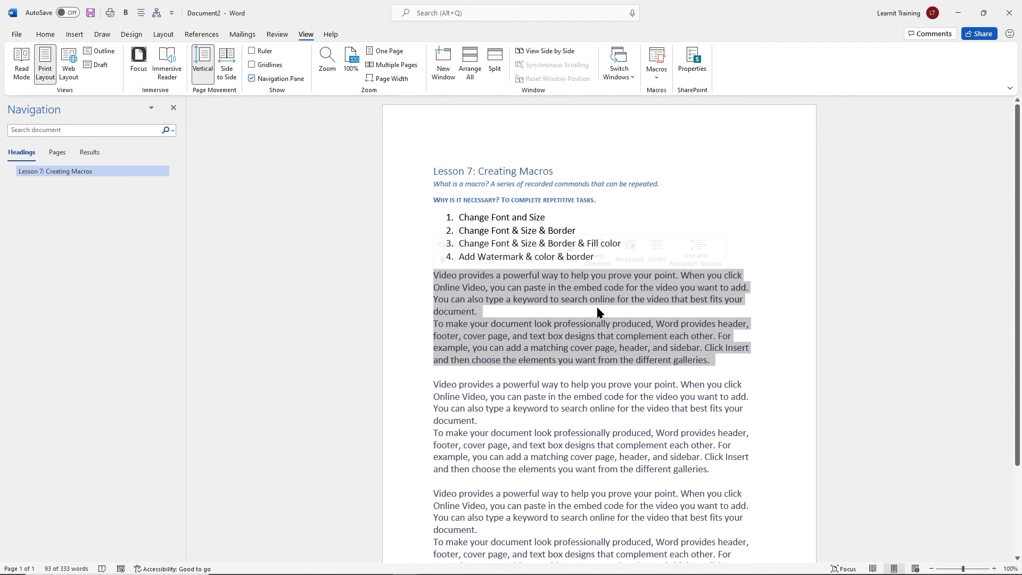
left_click(658, 81)
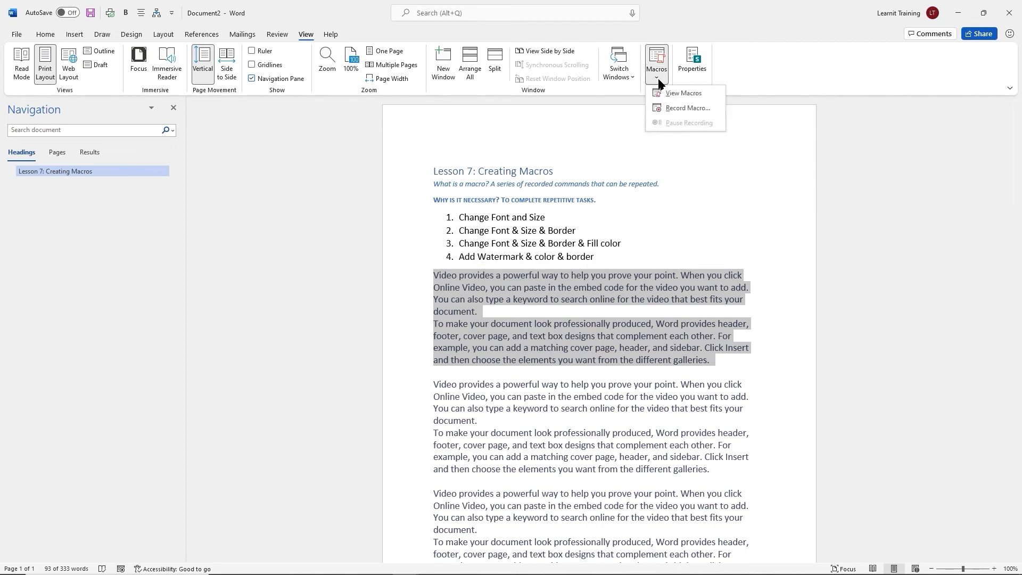
left_click(686, 108)
Name the macro BasicFormat and give it the description "Arial 12"
left_click_drag(579, 247, 732, 221)
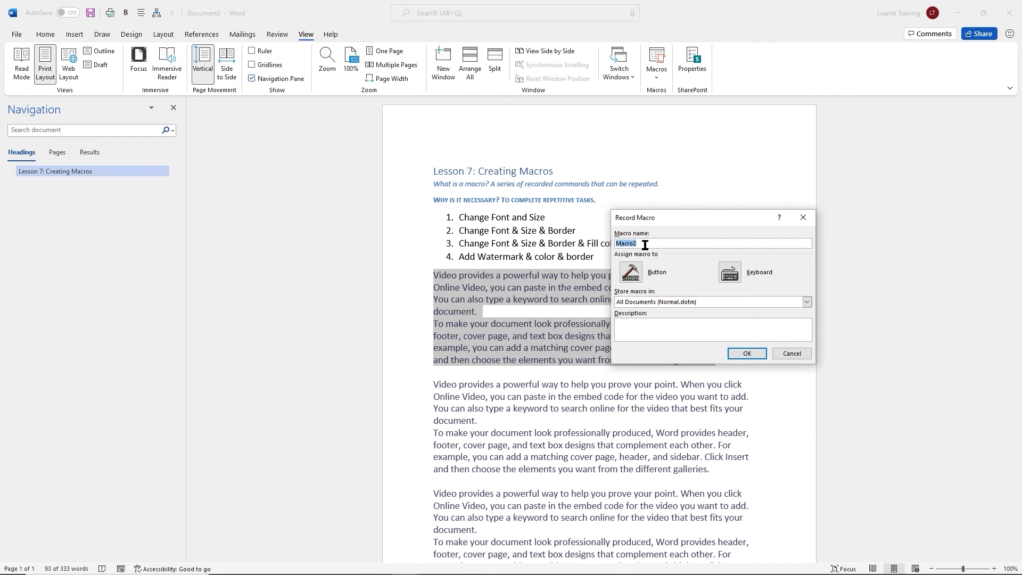
type("BasicFormat")
left_click(675, 323)
type("Fon")
type("12")
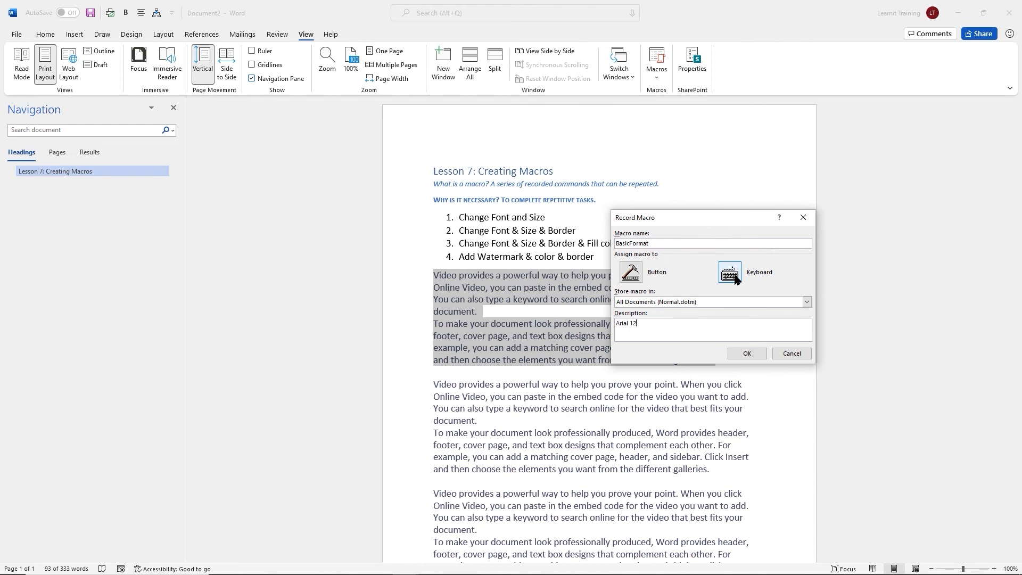
Assign the BasicFormat macro to a button on the Quick Access Toolbar and start recording
left_click(632, 273)
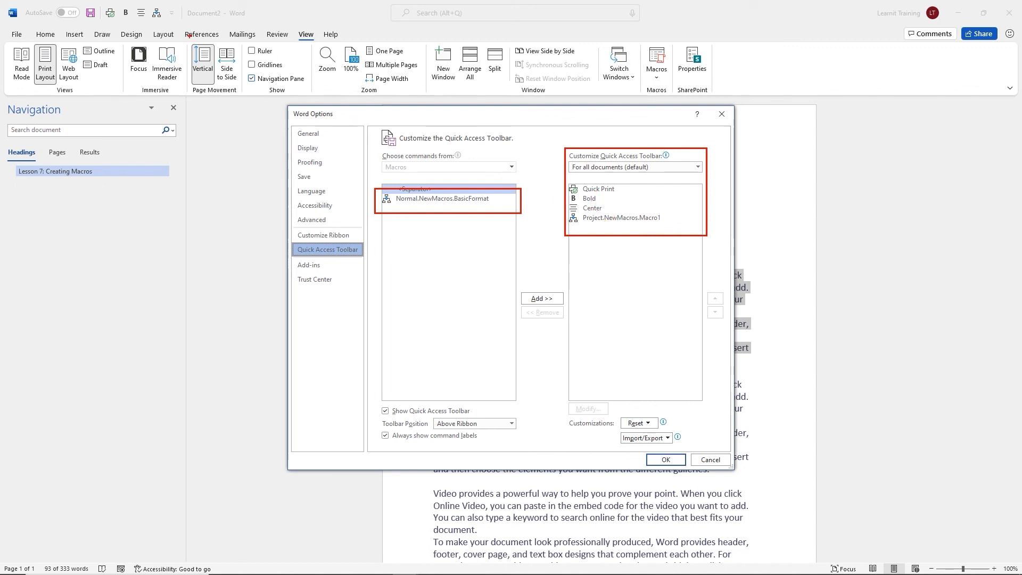
left_click_drag(167, 24, 77, 3)
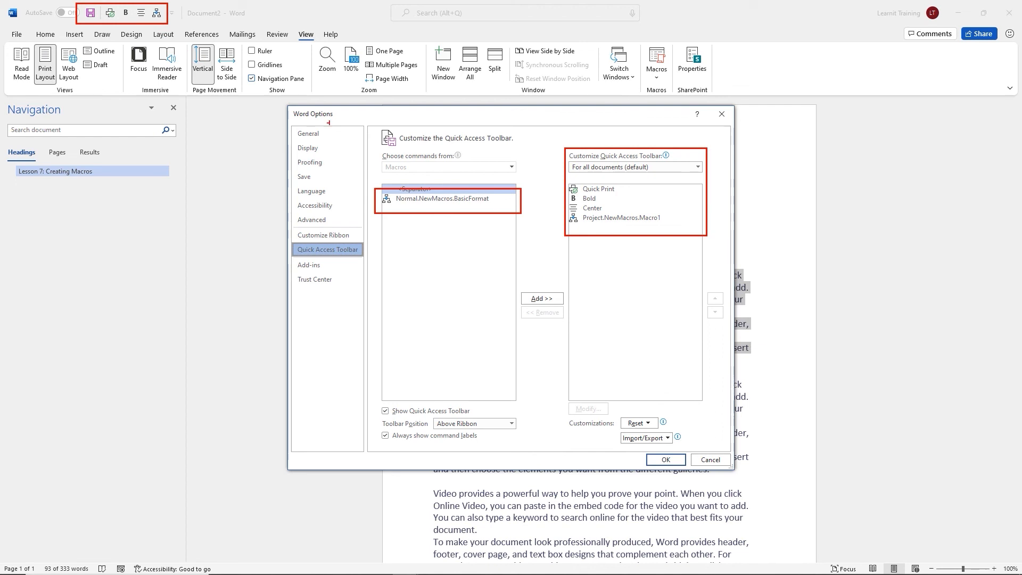
key("Escape")
left_click(461, 199)
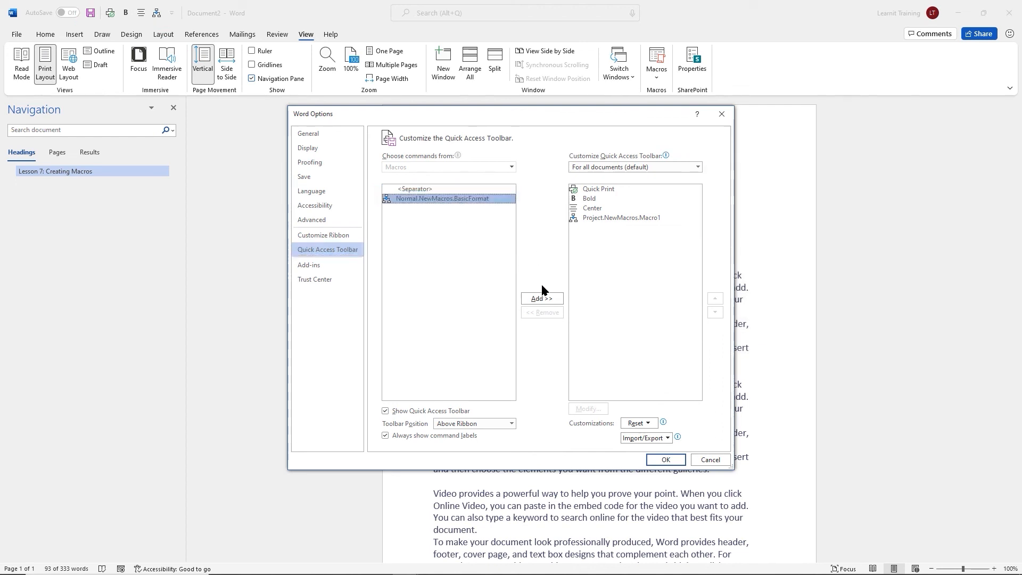
left_click(542, 298)
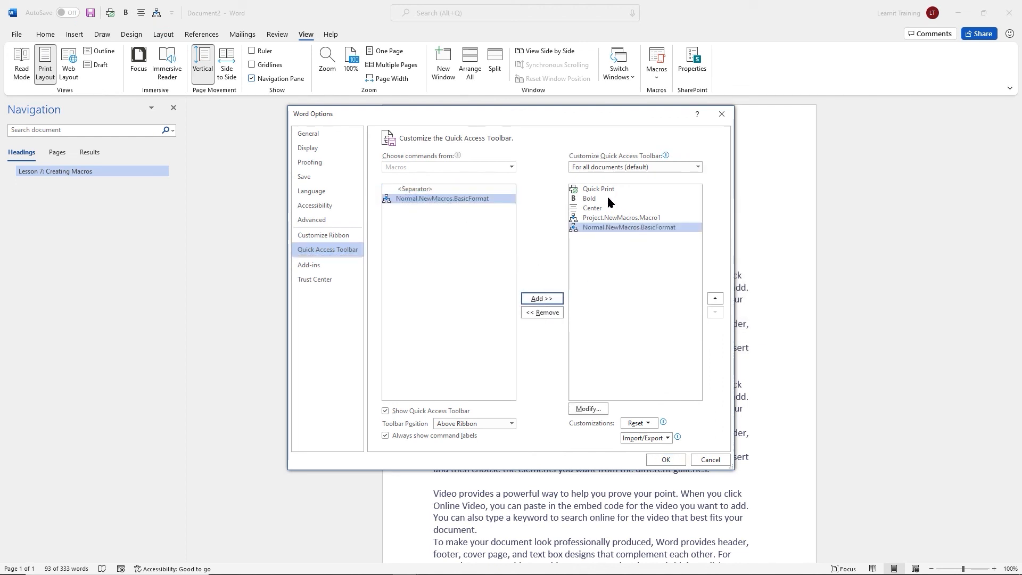
left_click(665, 460)
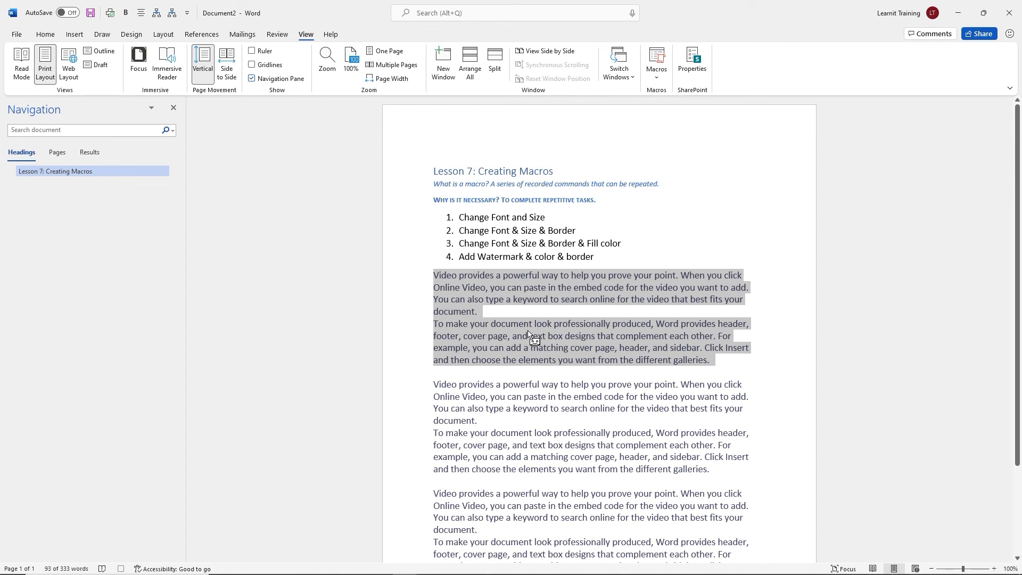
Record formatting the selected paragraphs in Arial at size 12, and stop the macro recording
left_click(45, 35)
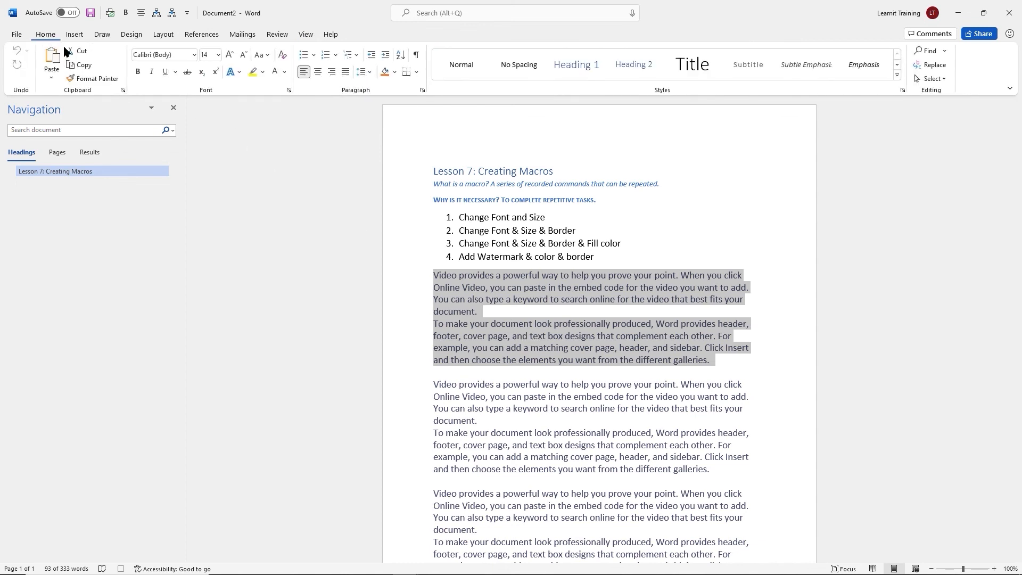
left_click(195, 55)
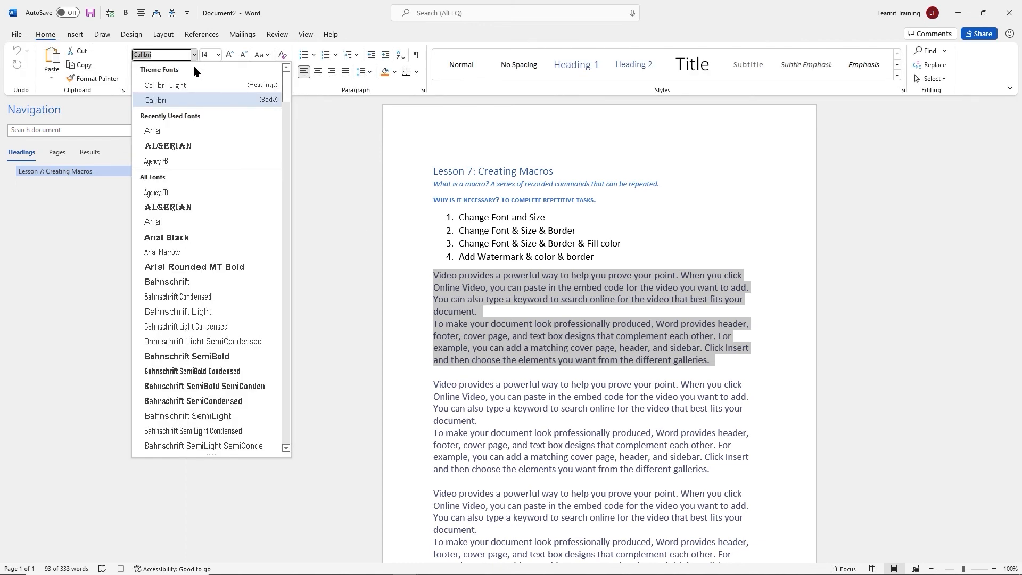
left_click(159, 131)
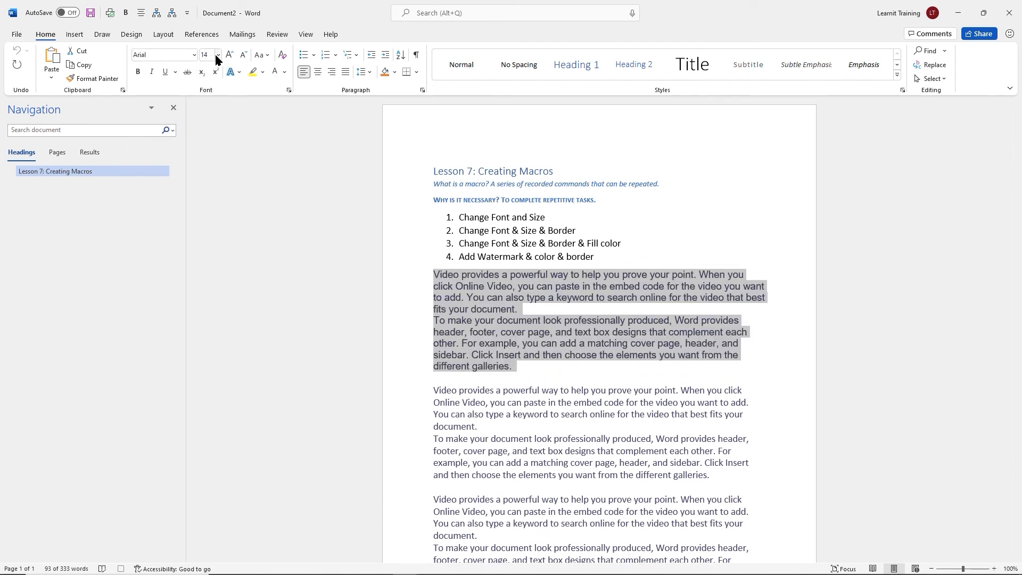
left_click(218, 55)
left_click(209, 118)
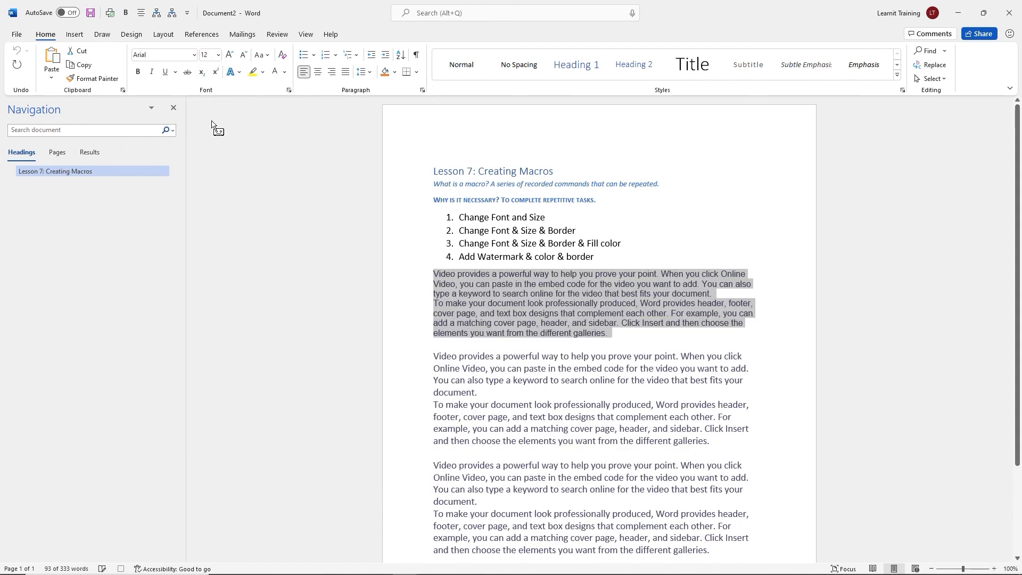
left_click(121, 569)
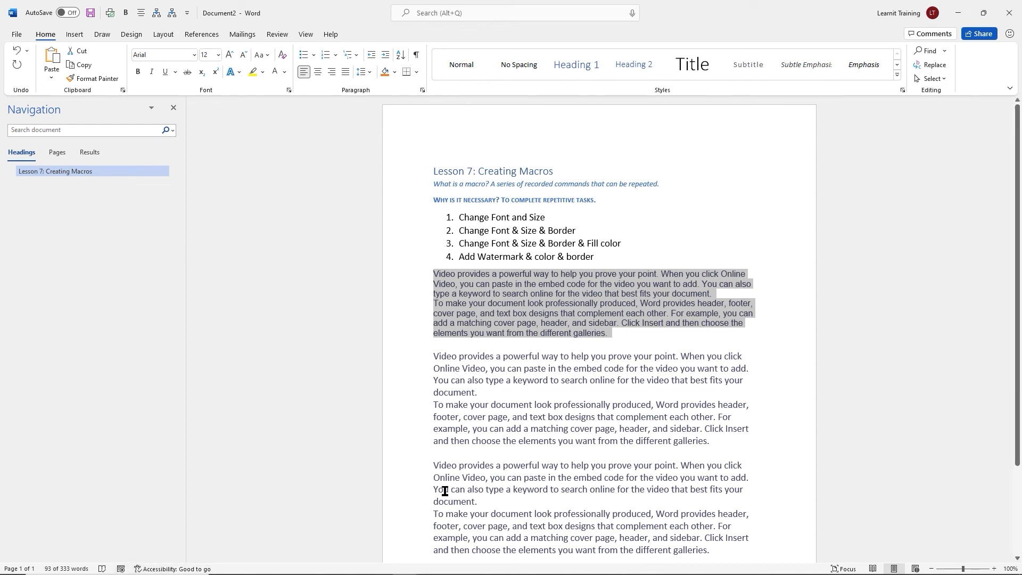
Undo the last font size change and run the BasicFormat macro on the first two body paragraphs
left_click(631, 337)
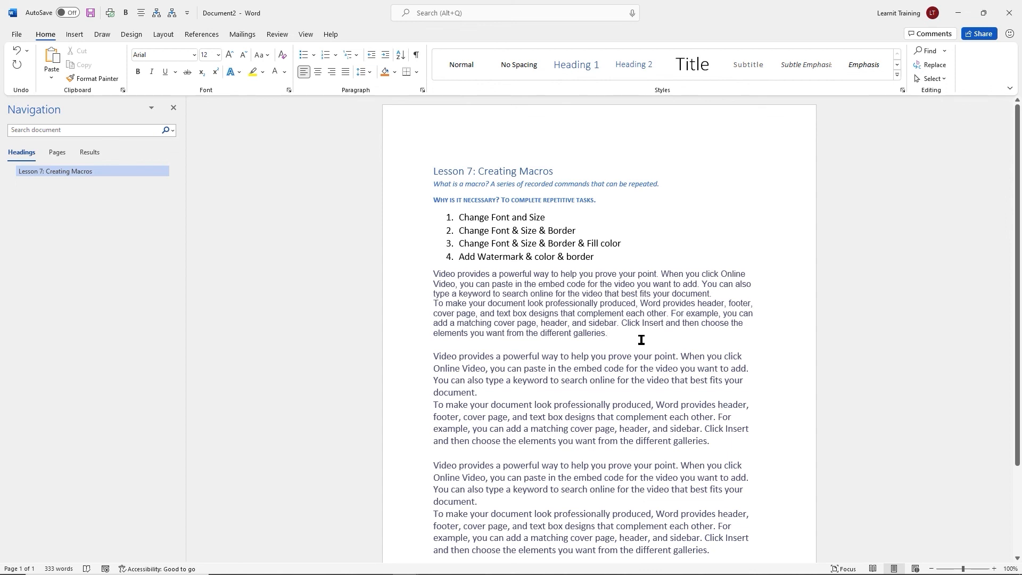
key("ctrl+z")
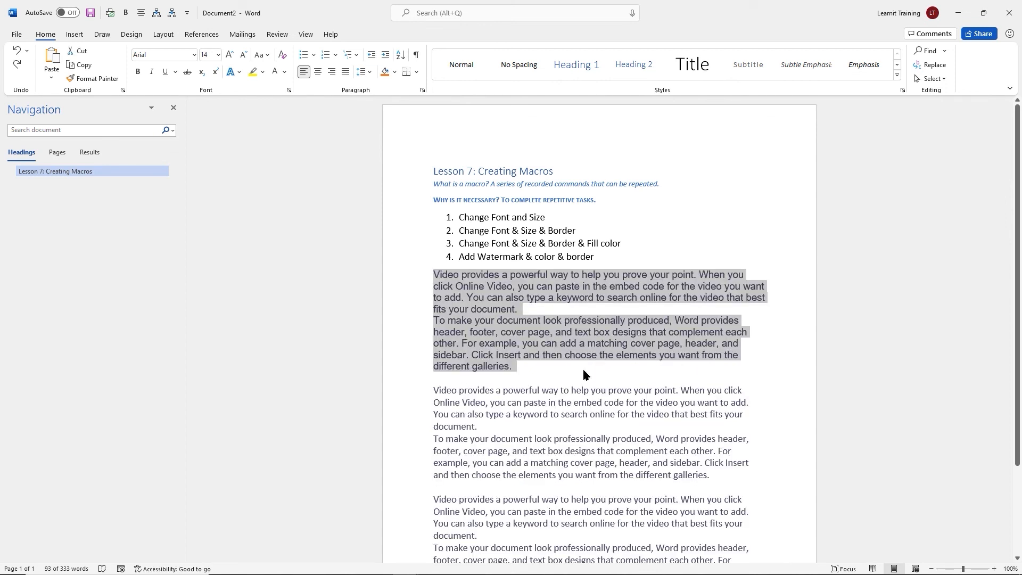
left_click(518, 367)
left_click_drag(518, 367, 434, 278)
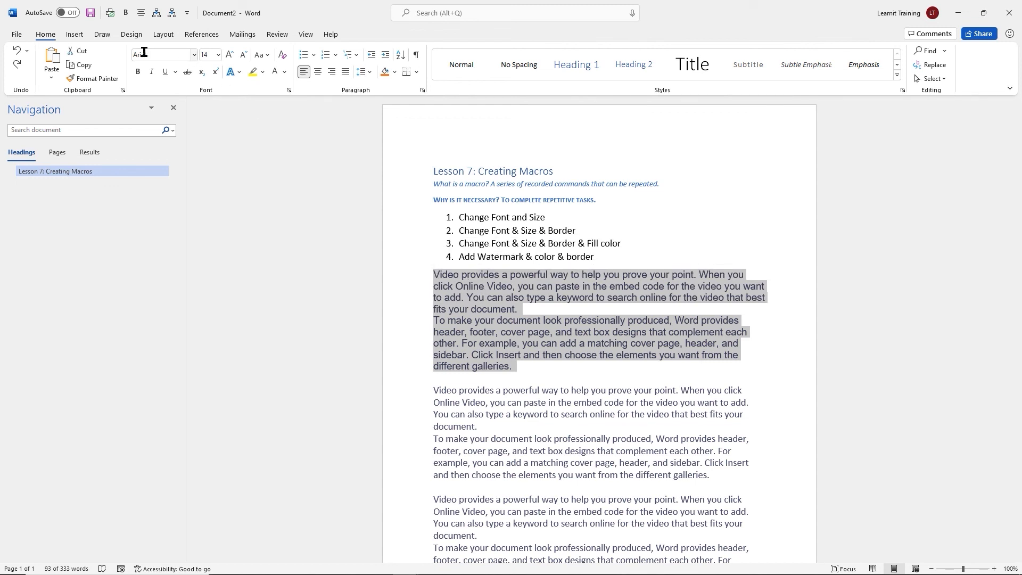
left_click(172, 14)
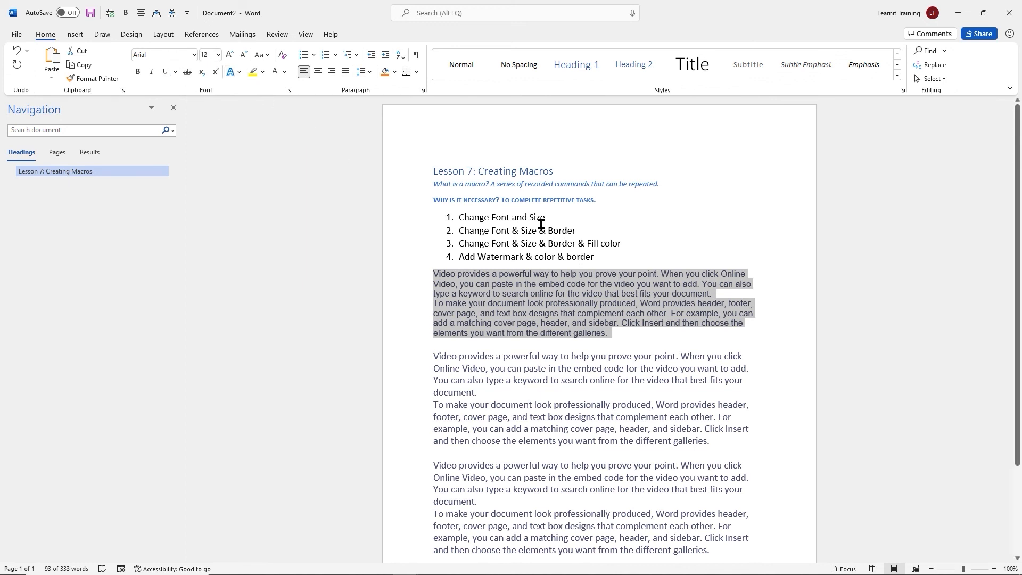
Copy the text of the second list item, "Change Font & Size & Border"
left_click_drag(715, 444, 434, 359)
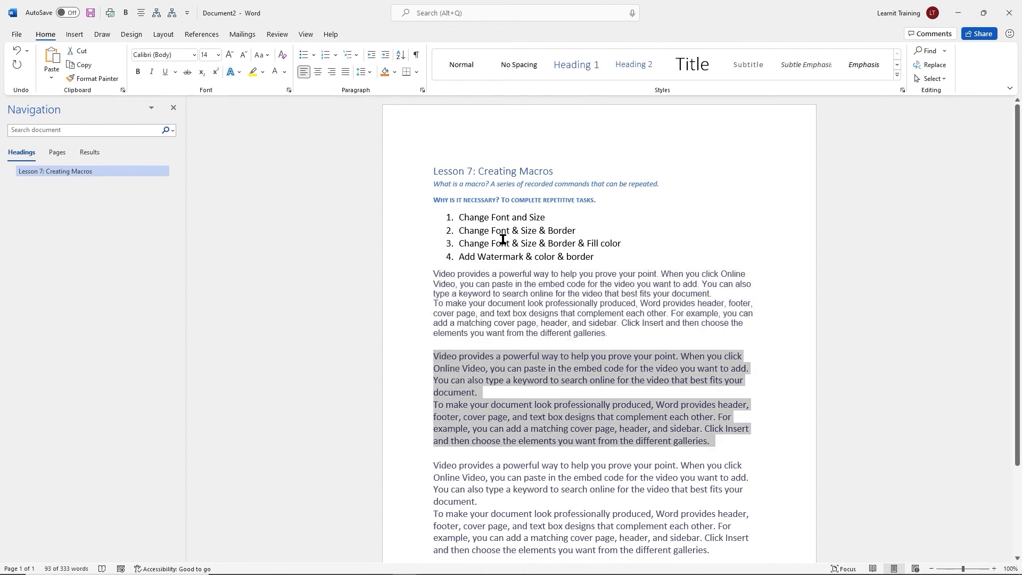
left_click(575, 245)
left_click_drag(576, 230, 459, 230)
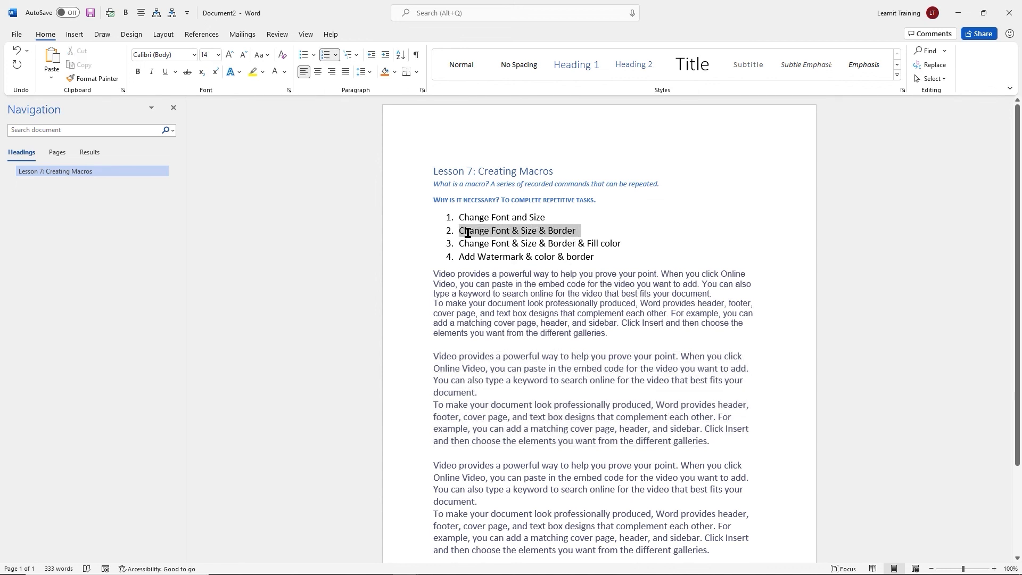
right_click(477, 233)
left_click(503, 255)
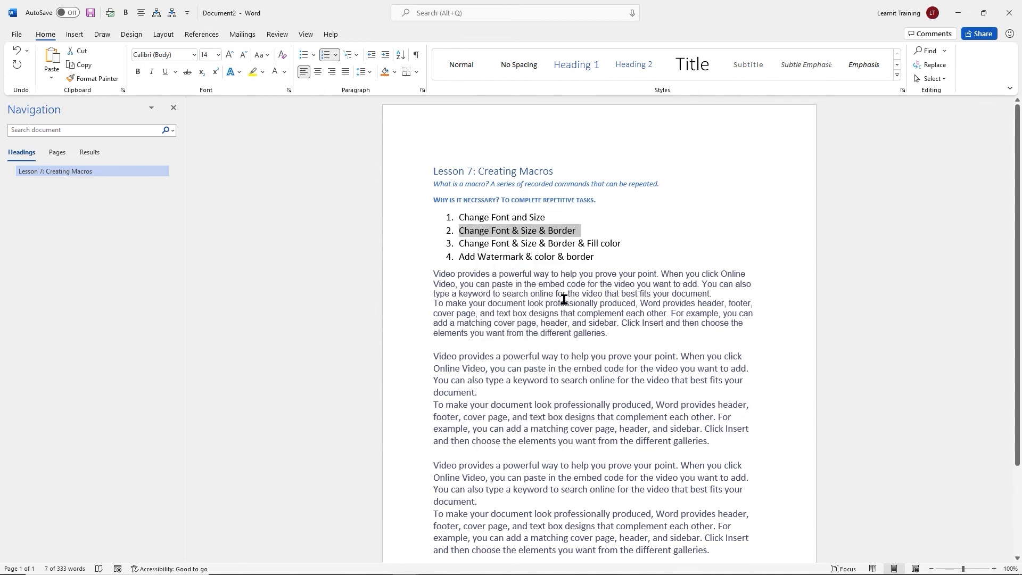
Select the second pair of body paragraphs and open the Record Macro dialog
left_click(599, 330)
left_click_drag(715, 442, 435, 361)
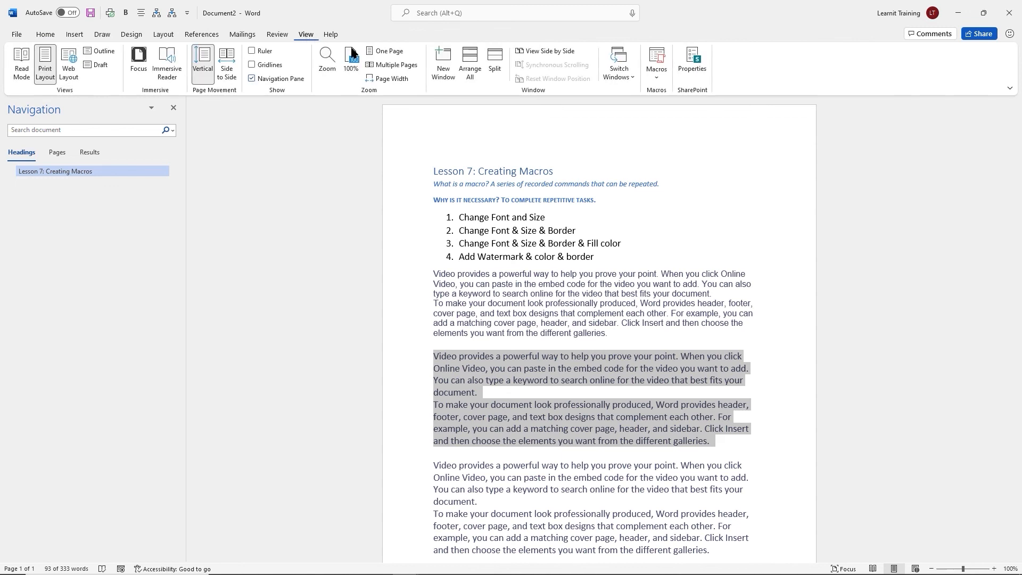
left_click(658, 78)
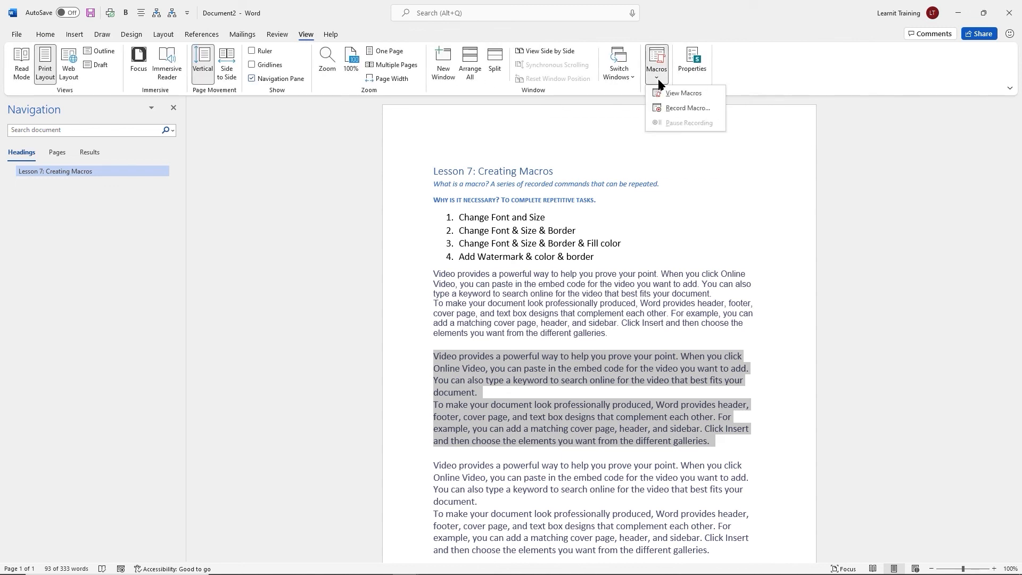
left_click(673, 109)
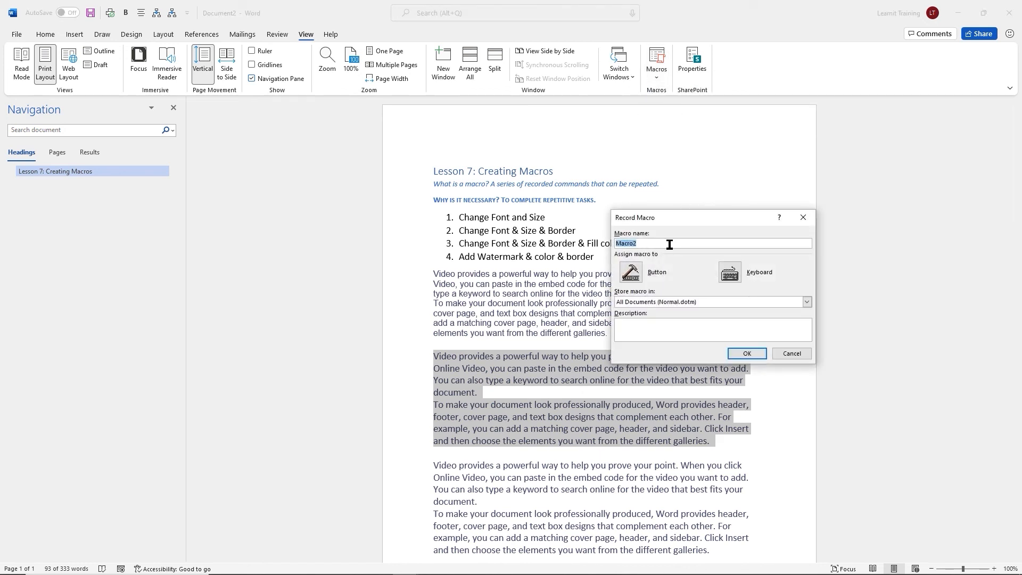
Name the macro Bordermacro and paste the copied list item as its description, removing the leading list number
type("Borderm")
left_click(676, 327)
type("2.\tChange Font & Size & Border")
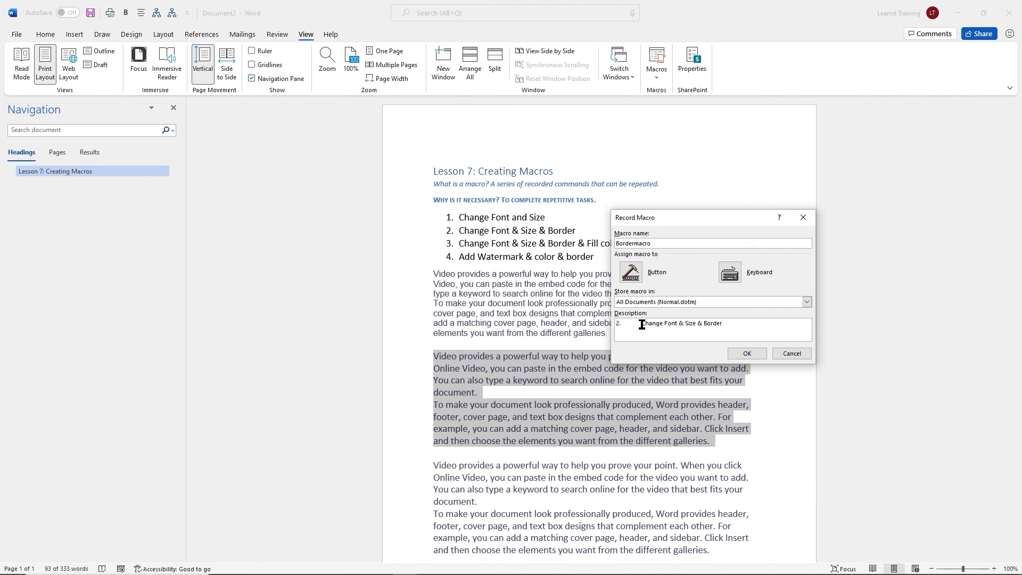
left_click_drag(641, 325, 589, 326)
key("Delete")
Assign Bordermacro to a button on the Quick Access Toolbar and start recording
left_click(631, 272)
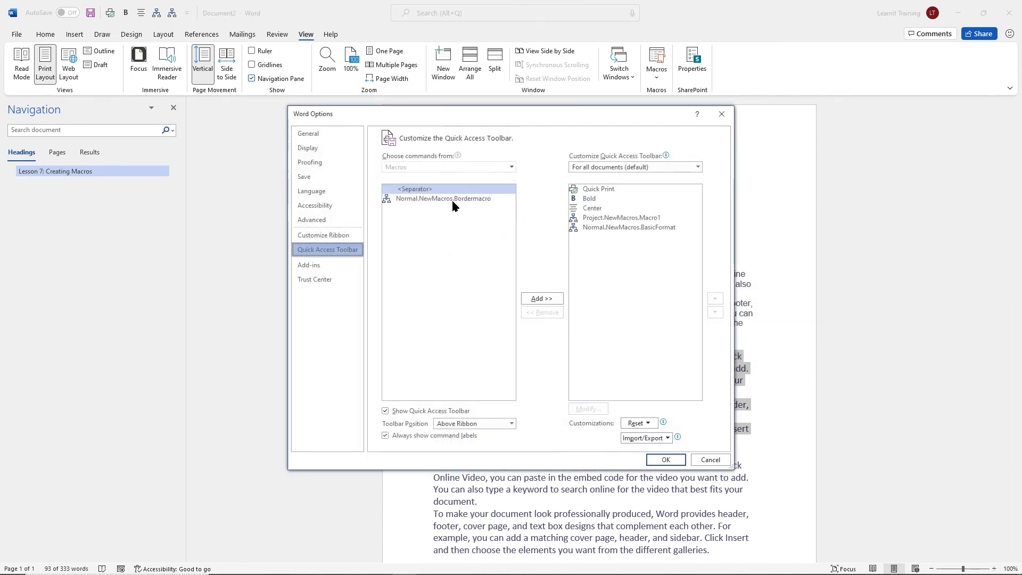
left_click(453, 200)
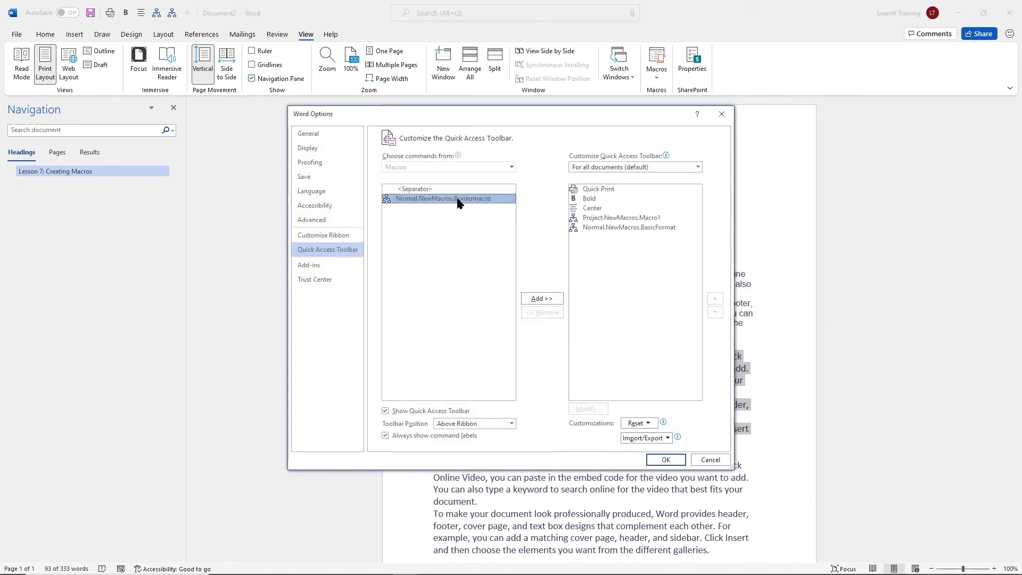
left_click(548, 299)
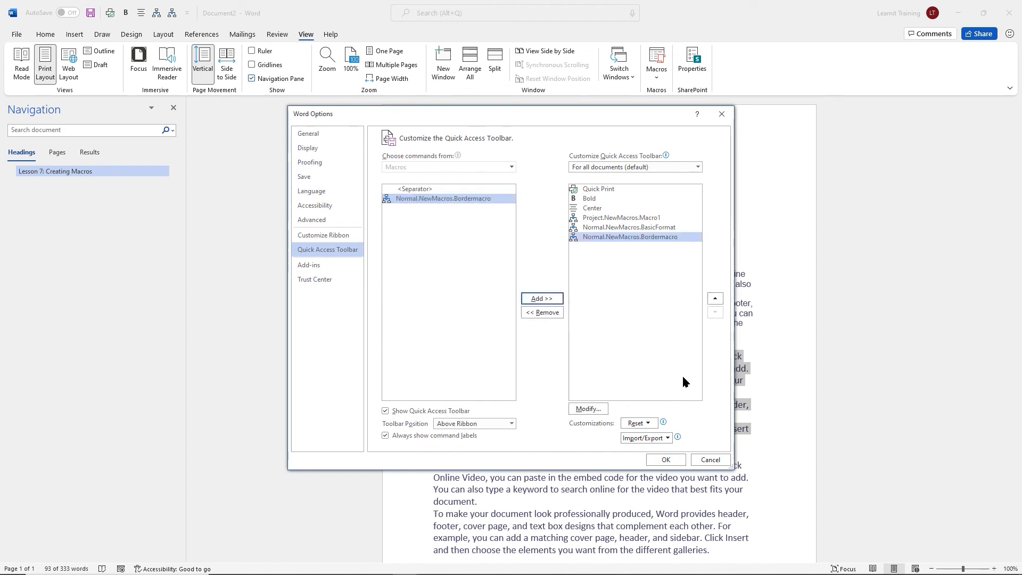
left_click(662, 463)
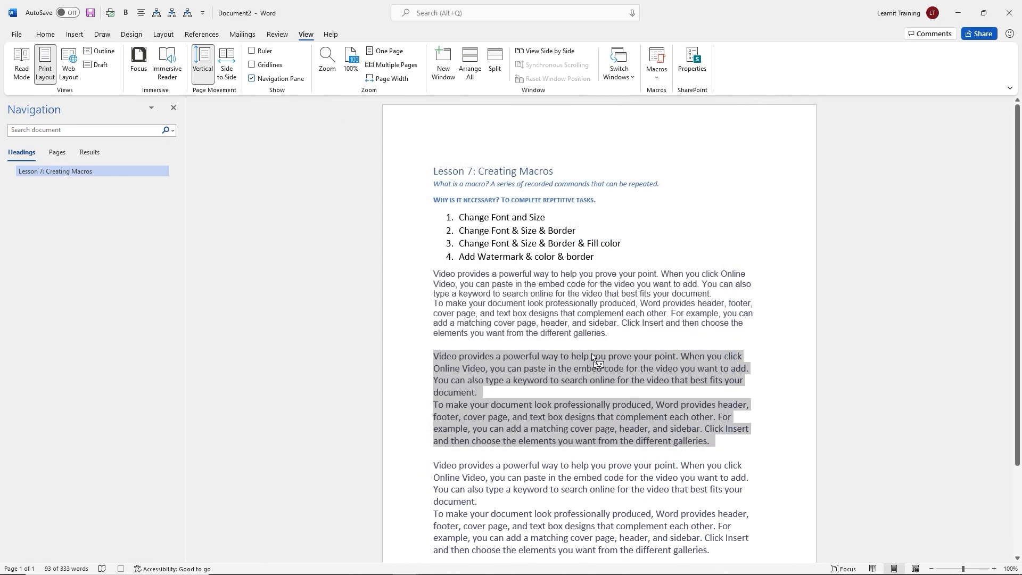
Record changing the second pair of paragraphs to Arial at size 12
left_click(45, 34)
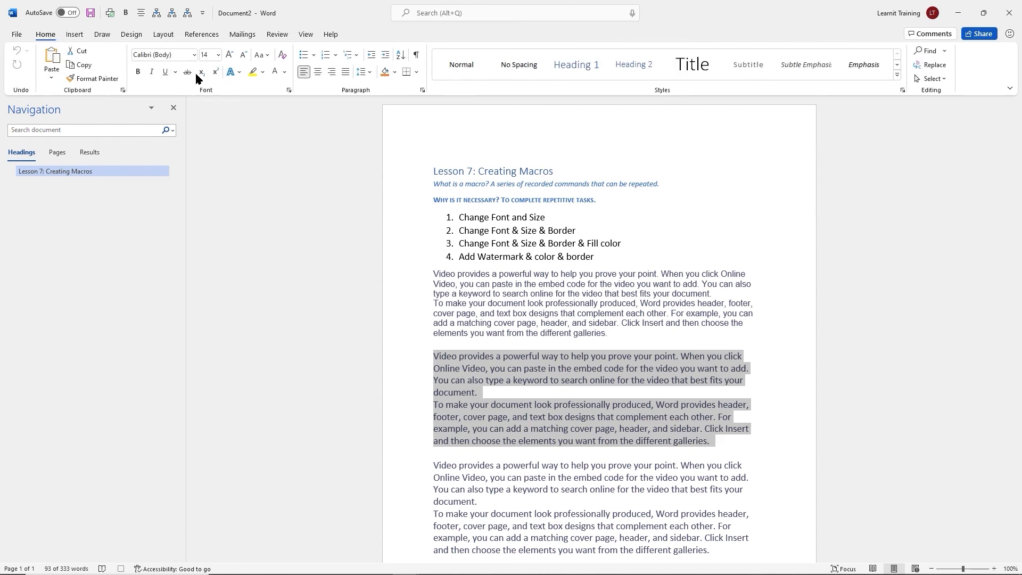
left_click(194, 55)
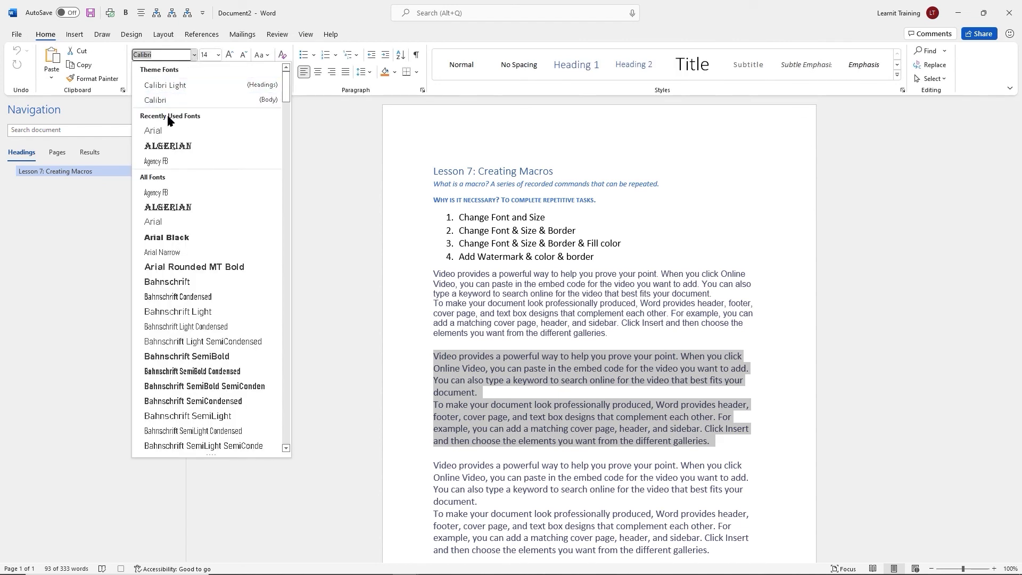
left_click(163, 134)
left_click(219, 55)
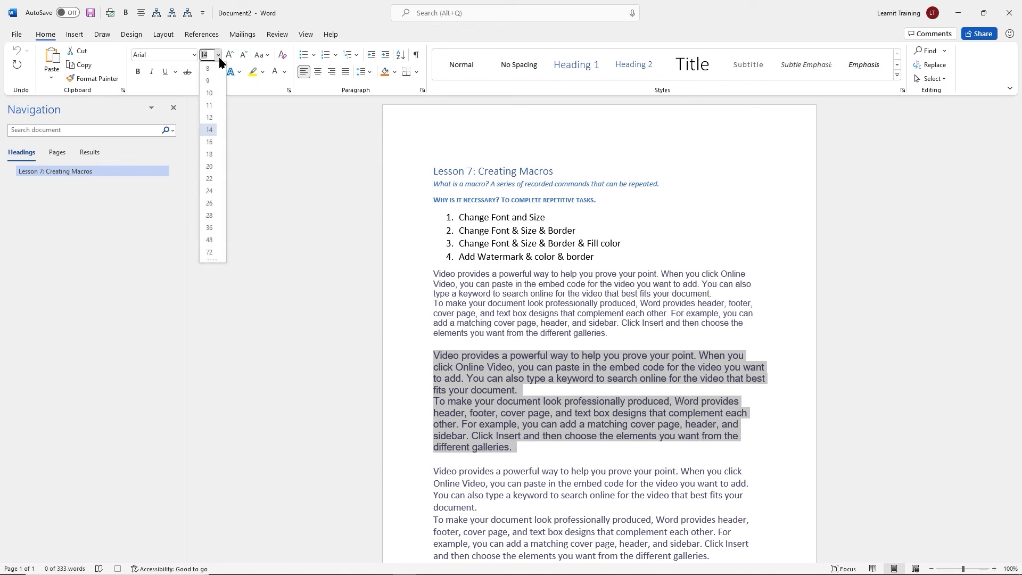
left_click(210, 118)
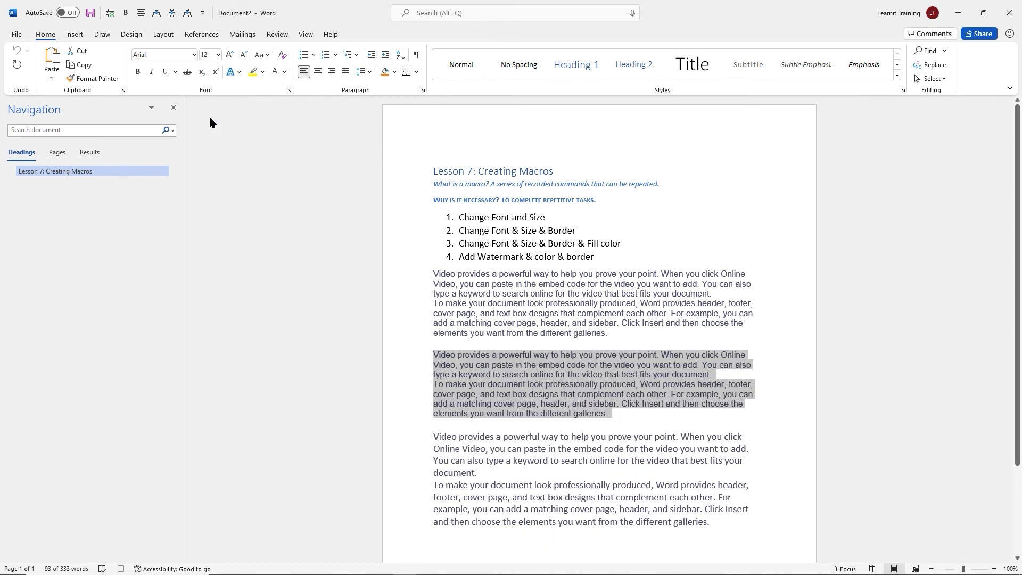
Record adding Outside Borders around the selected paragraphs, and stop the macro recording
left_click(417, 74)
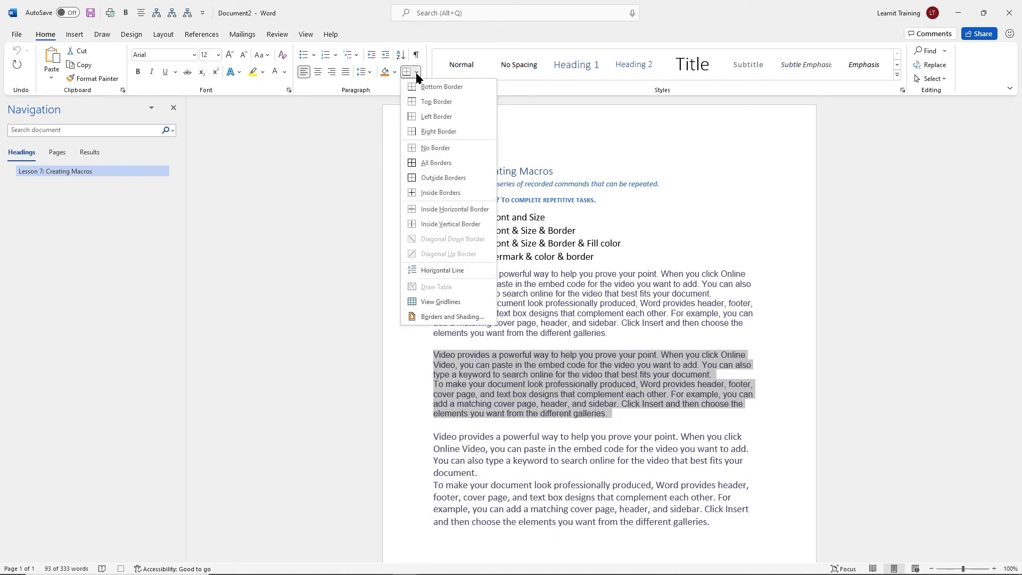
left_click(437, 178)
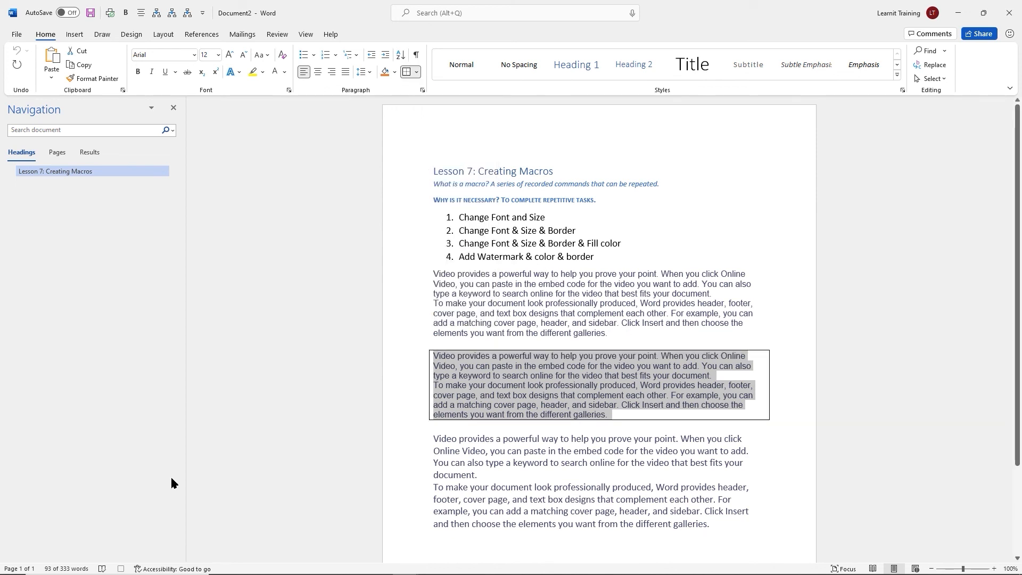
left_click(120, 570)
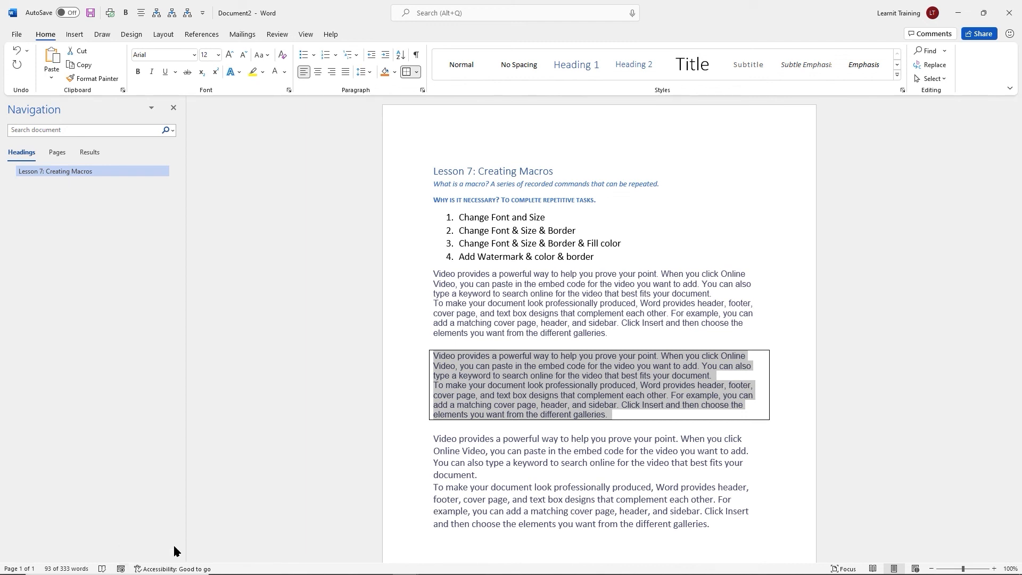
Undo the outside border around the second pair of paragraphs
left_click(542, 450)
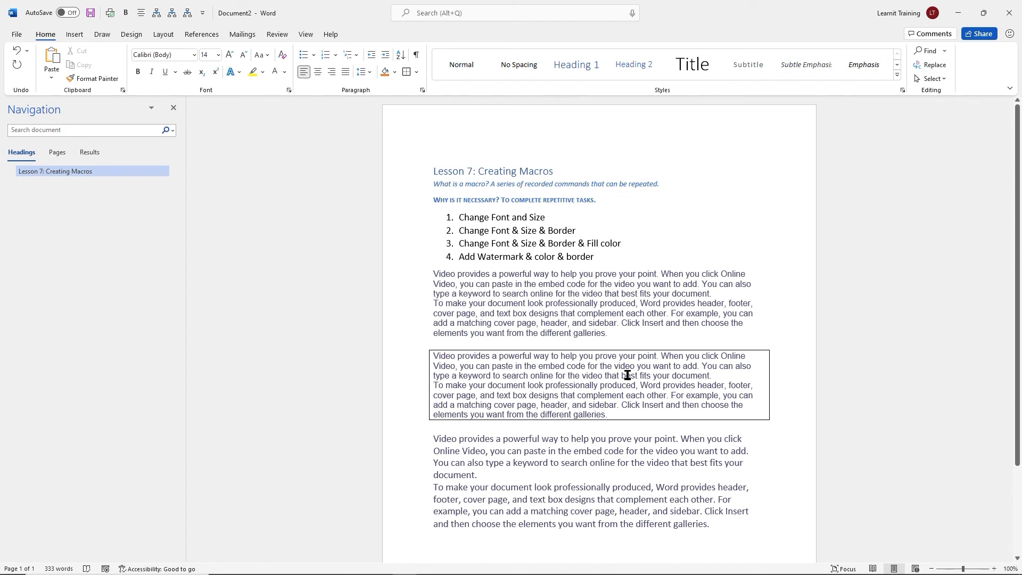
key("ctrl+z")
left_click(563, 313)
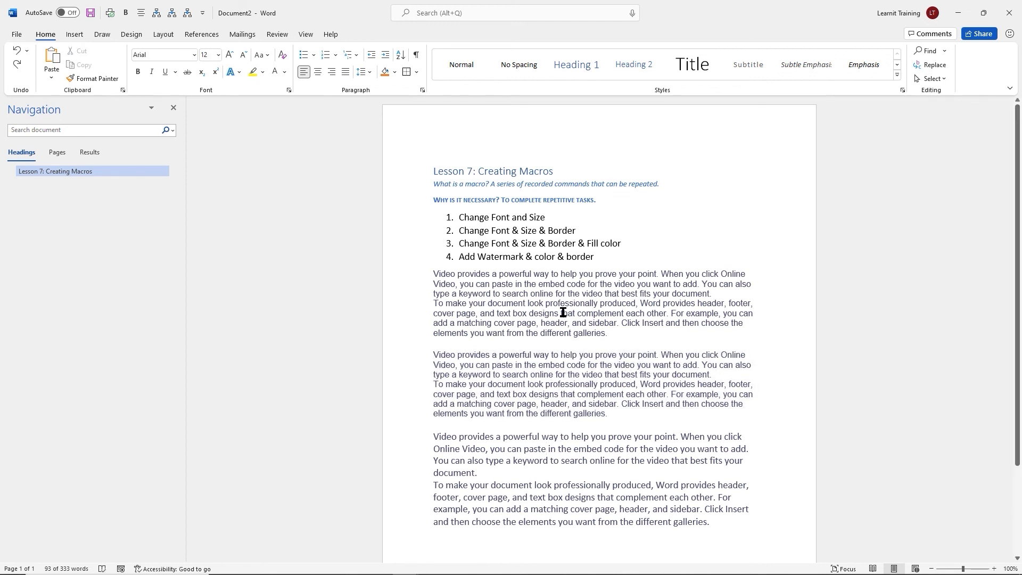
Run Bordermacro on the second pair of paragraphs
left_click_drag(612, 414, 434, 358)
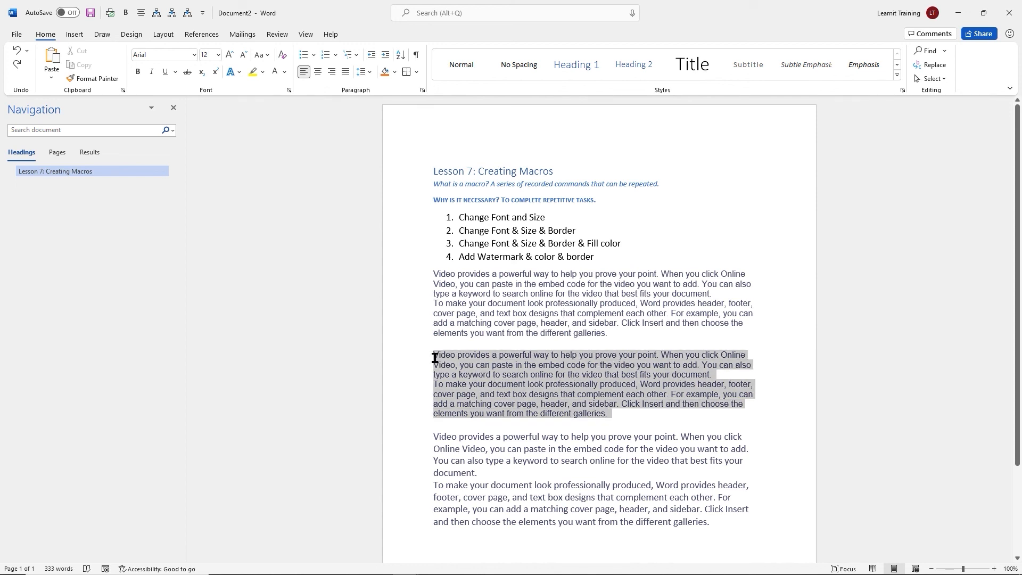
left_click(306, 35)
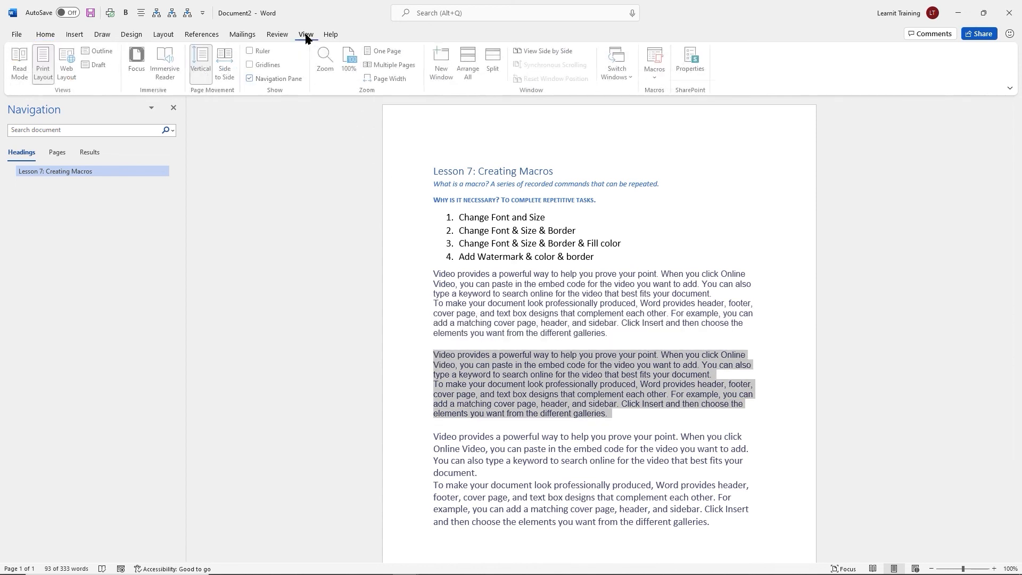
left_click(656, 80)
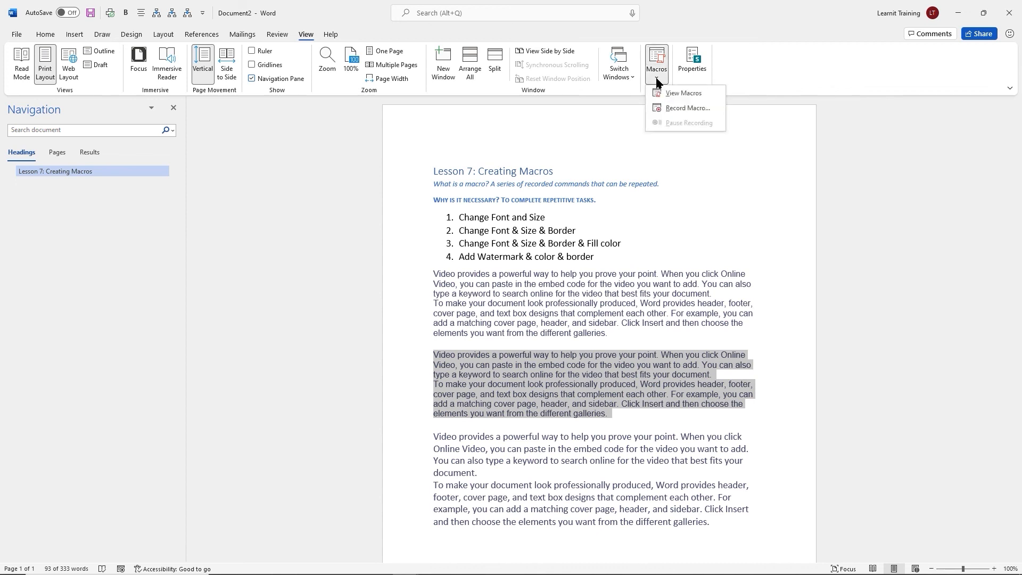
left_click(673, 93)
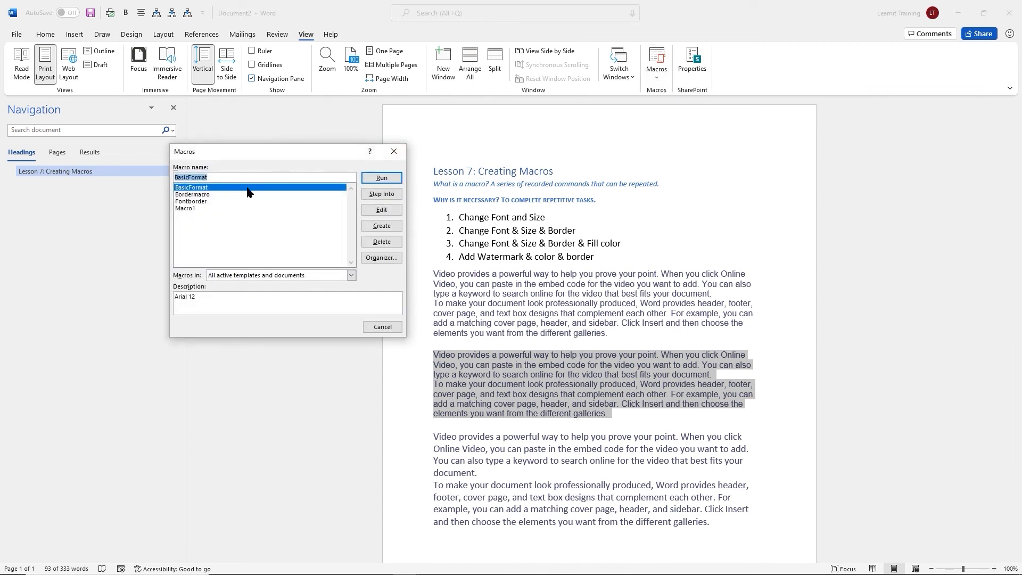
left_click(199, 195)
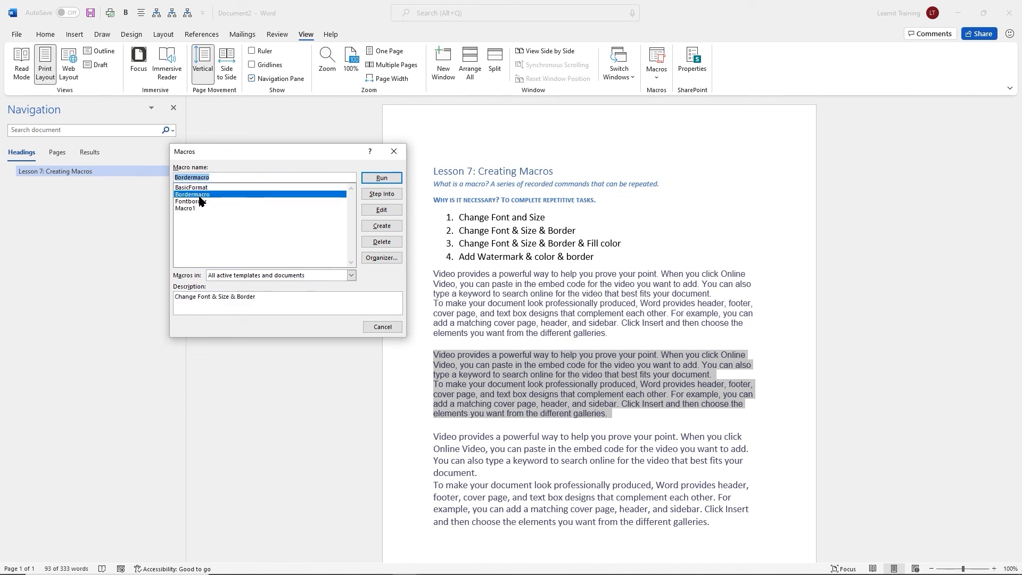
left_click(388, 184)
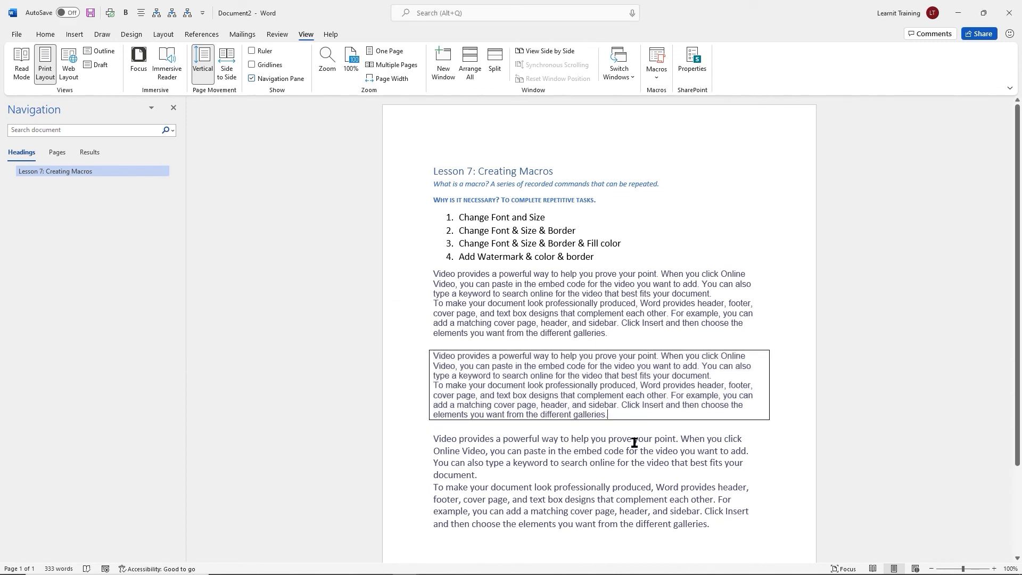
Copy the third list item, "Change Font & Size & Border & Fill color"
left_click_drag(712, 527, 436, 441)
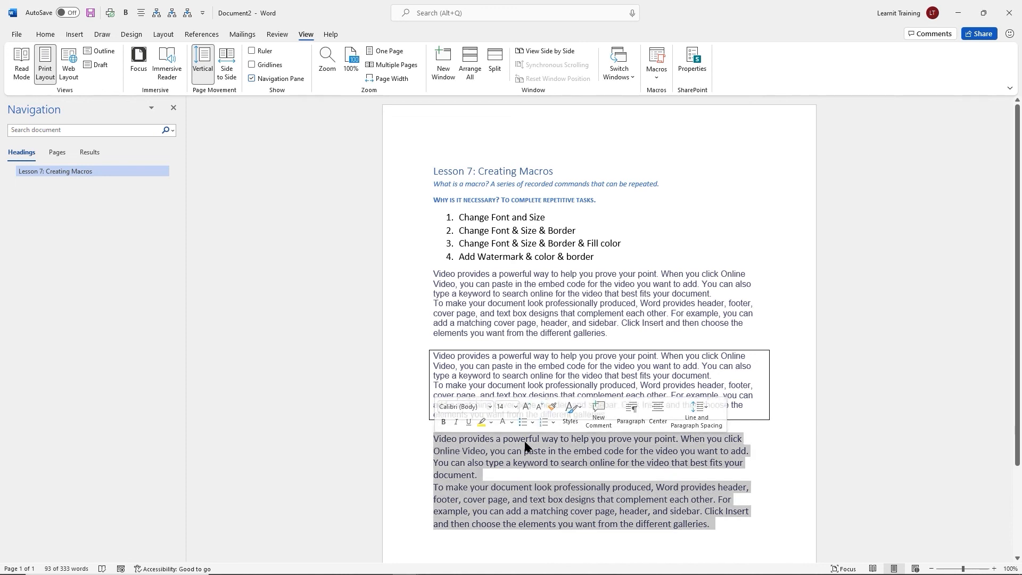
left_click(560, 284)
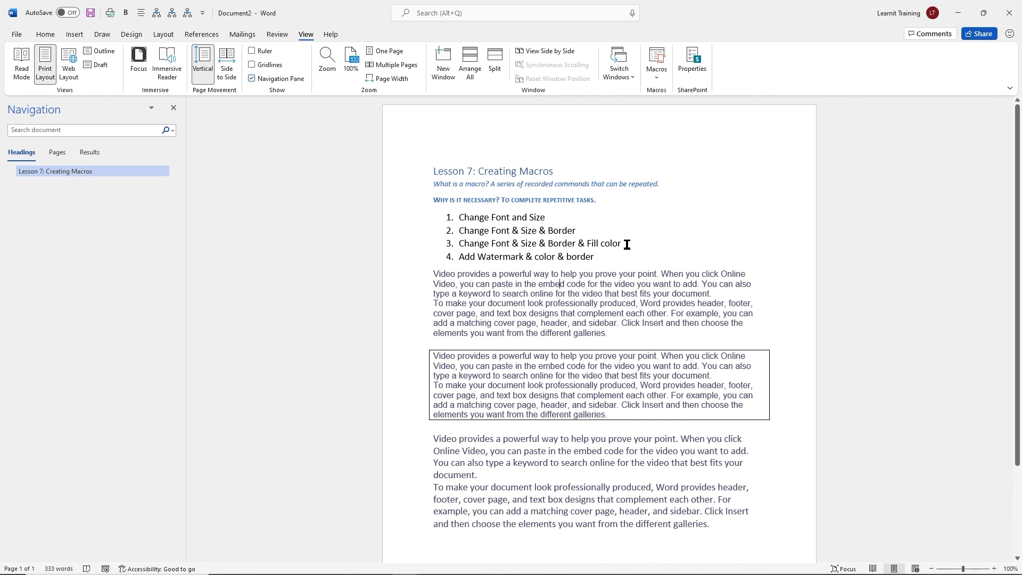
left_click_drag(627, 243, 465, 239)
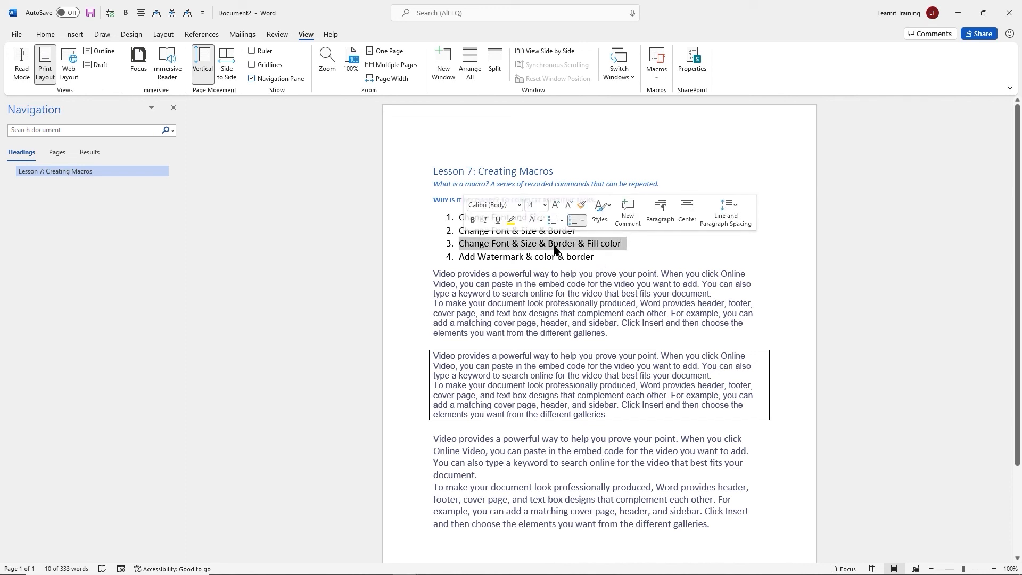
right_click(579, 236)
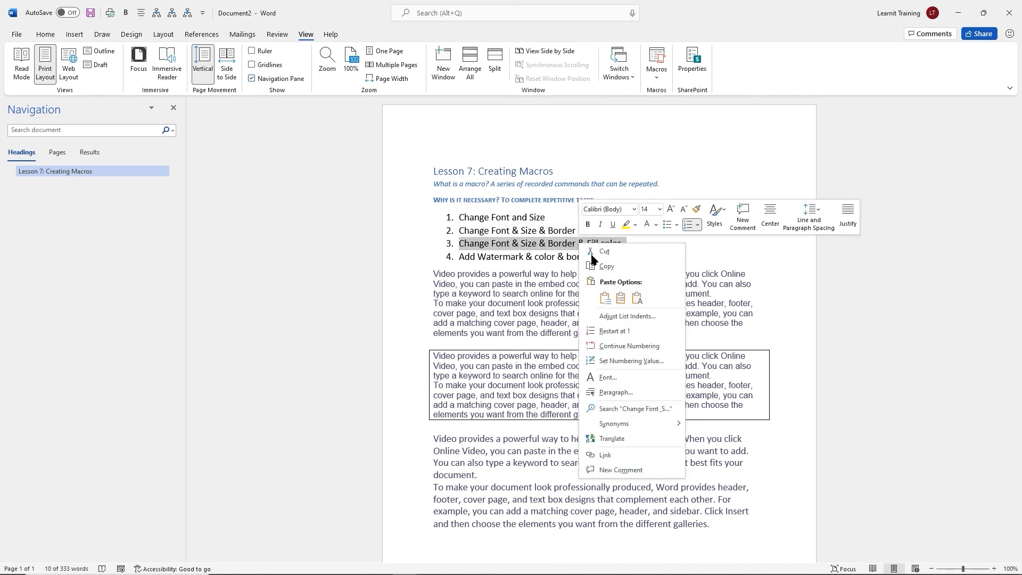
left_click(606, 266)
With the third pair of paragraphs selected, set up a macro named Borderfill, with the copied list item as description without its leading number
left_click_drag(701, 524, 432, 439)
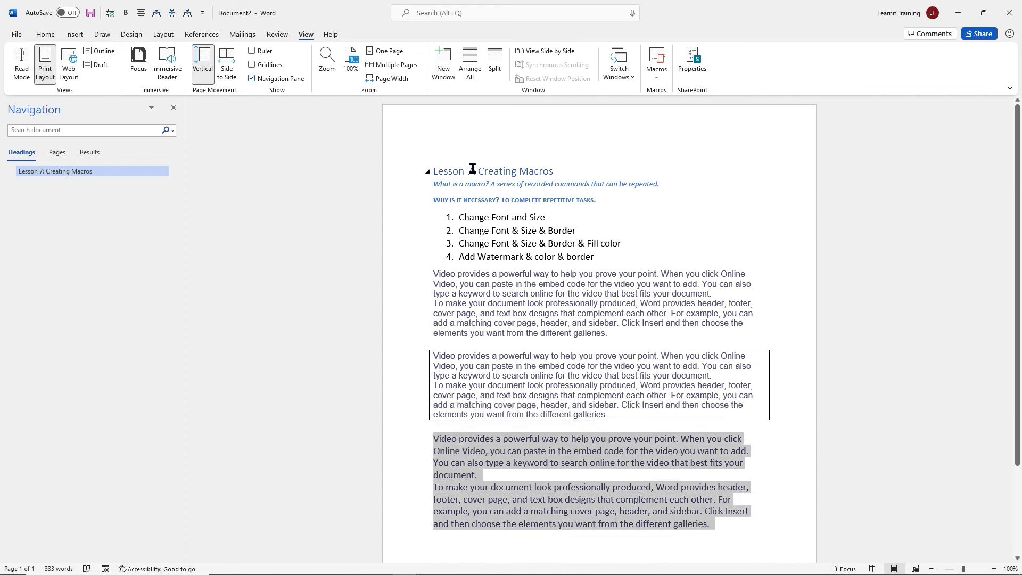
left_click(658, 80)
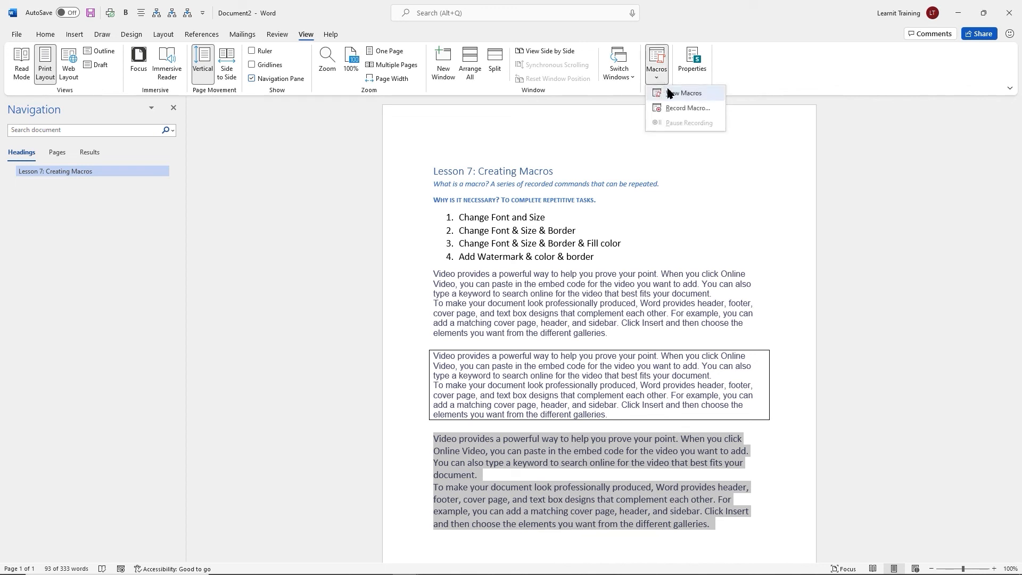
left_click(673, 109)
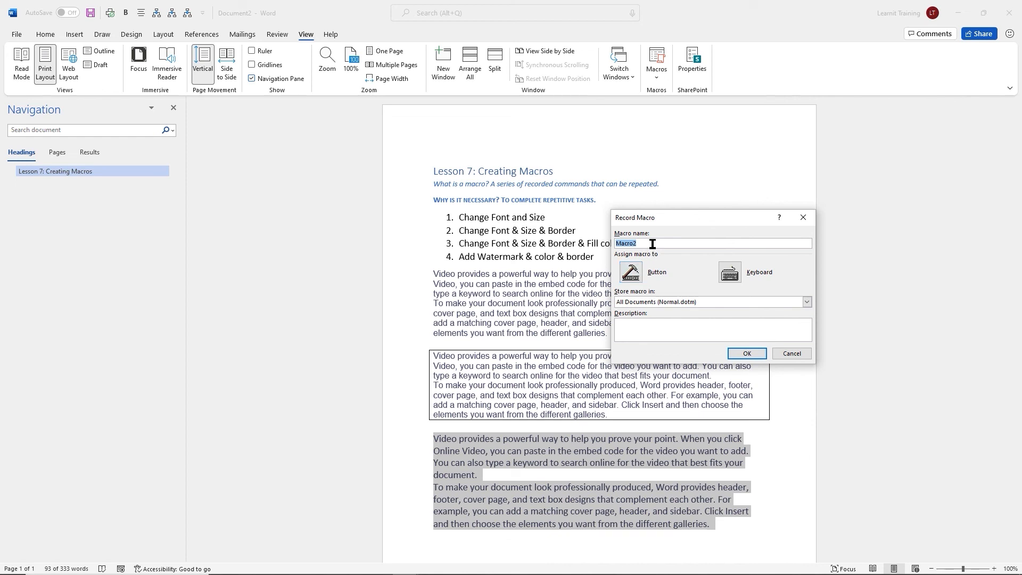
type("Borderfill")
left_click(651, 336)
key("ctrl+v")
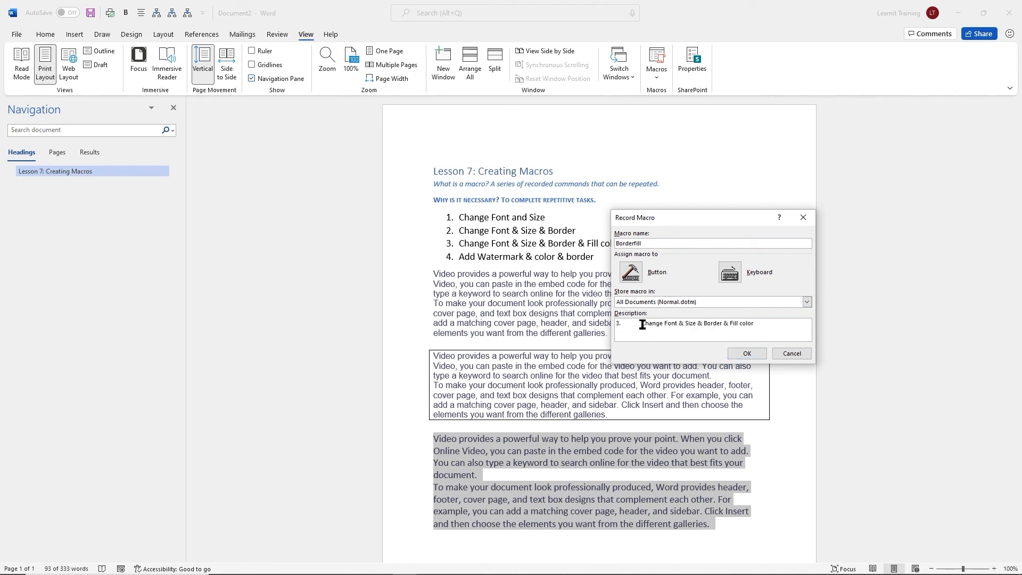
left_click_drag(640, 323, 587, 328)
key("Delete")
Store Borderfill in All Documents (Normal.dotm) and start recording
left_click(807, 302)
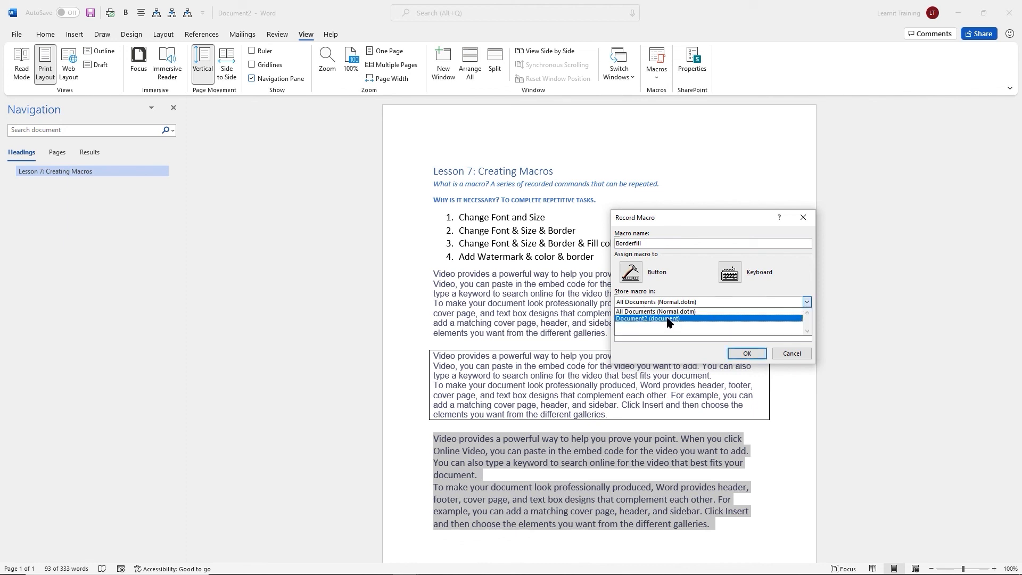
left_click(699, 221)
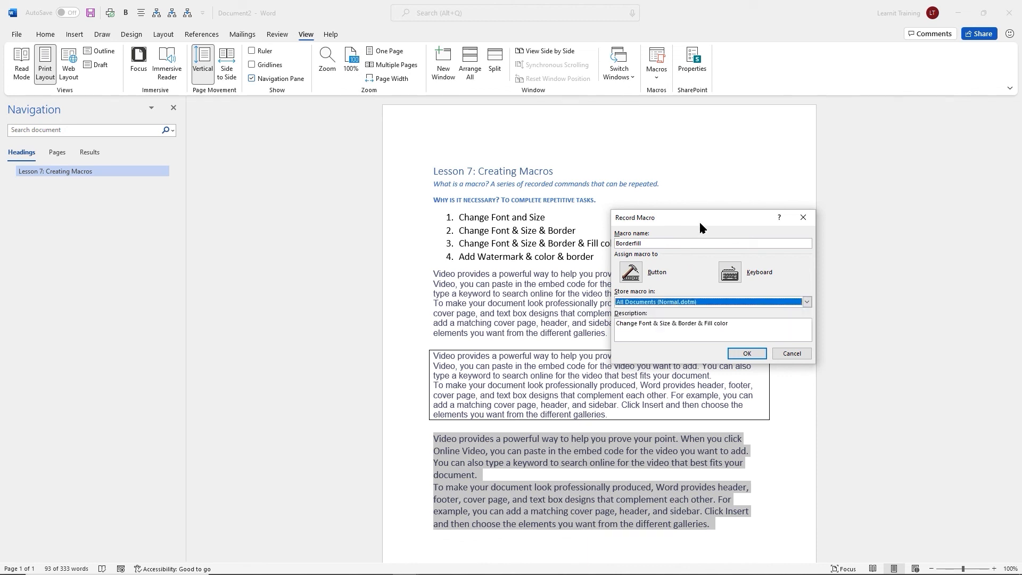
left_click(747, 354)
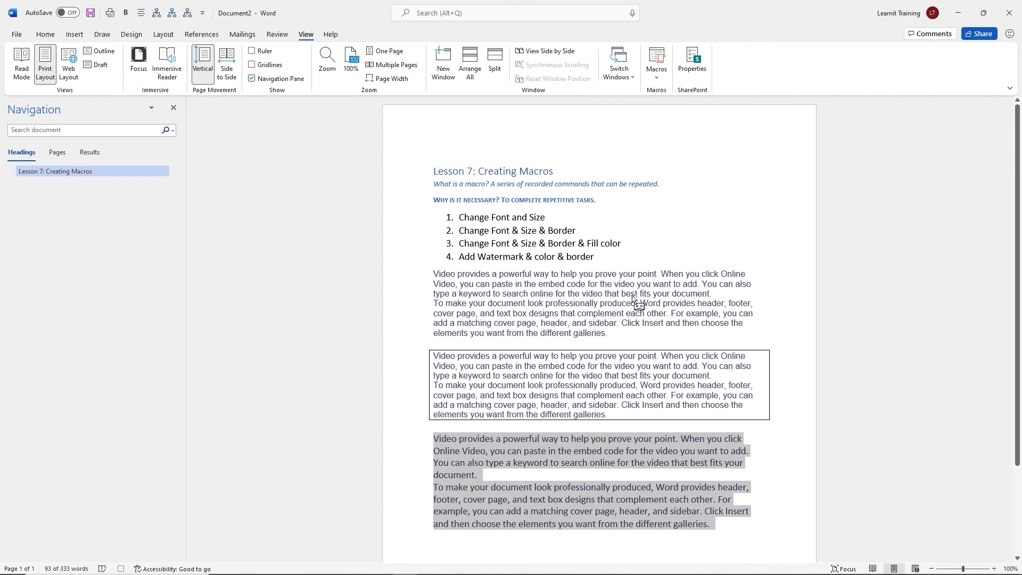
Record changing the third pair of paragraphs to Arial, size 12, with white font color
left_click(46, 35)
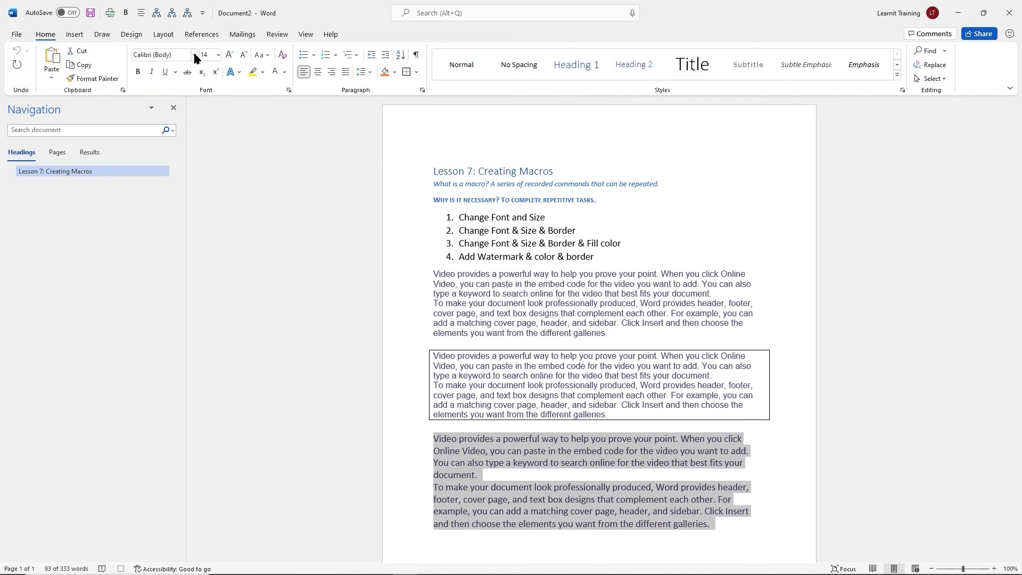
left_click(194, 57)
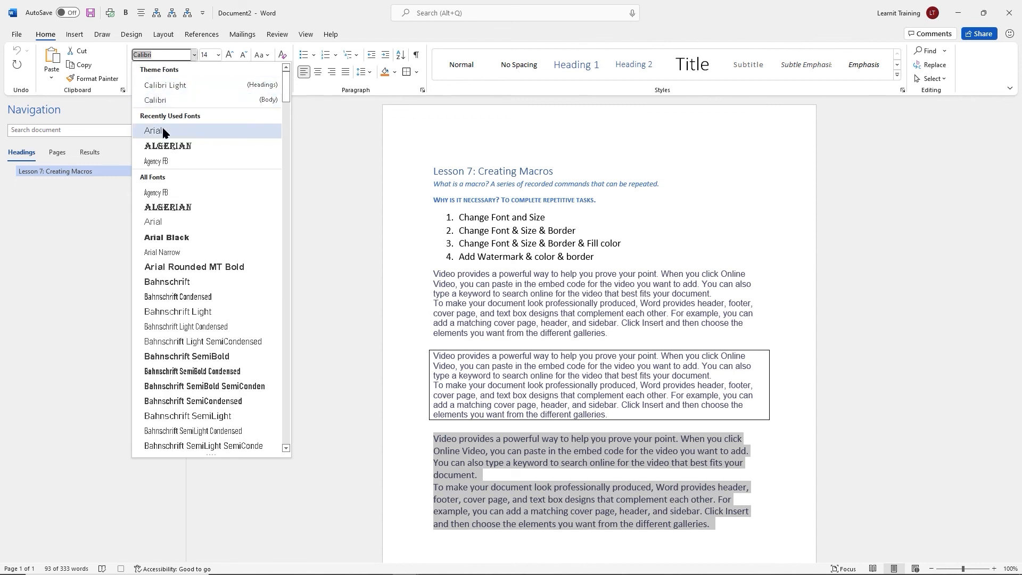
left_click(171, 130)
left_click(218, 55)
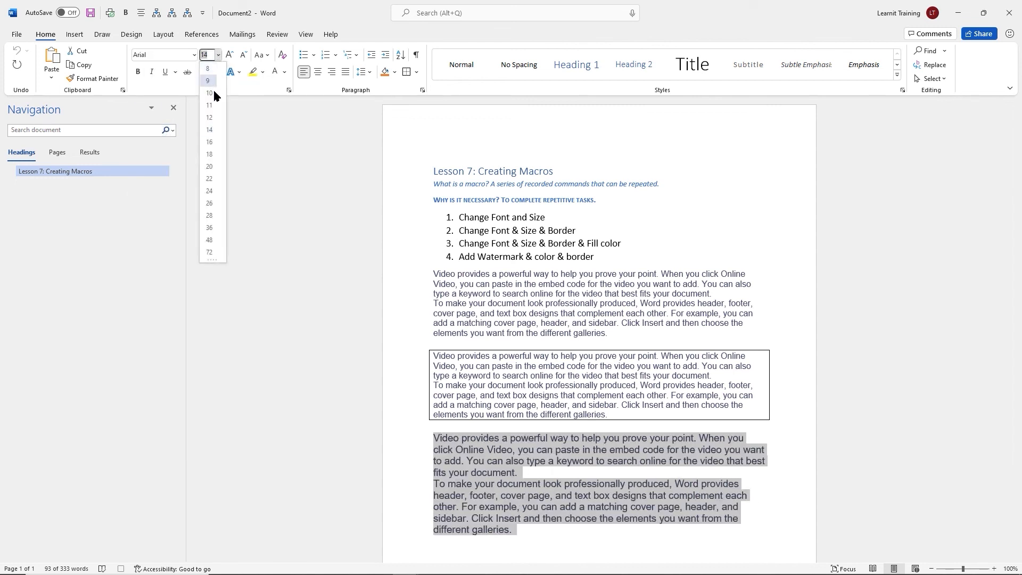
left_click(220, 121)
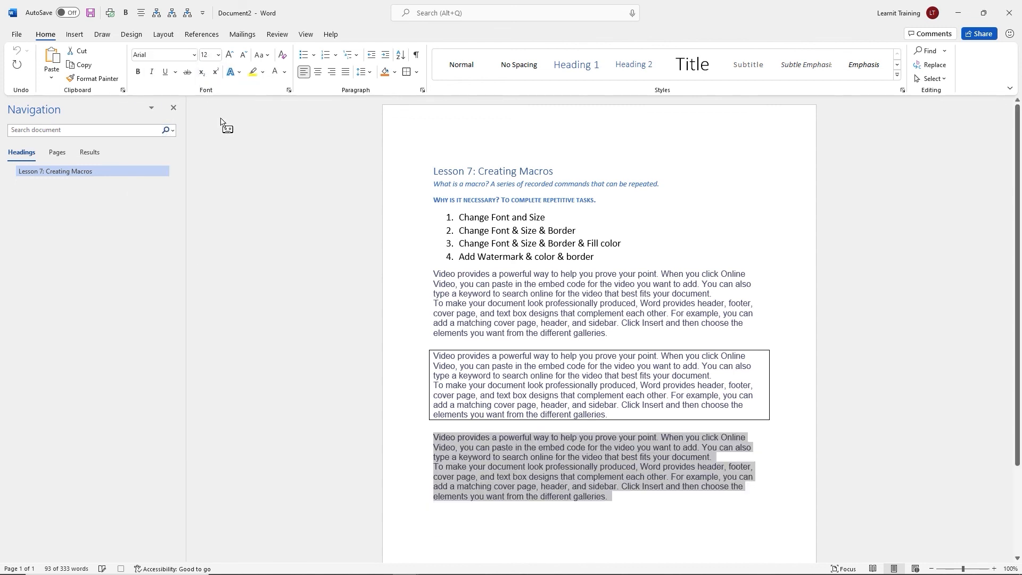
left_click(285, 72)
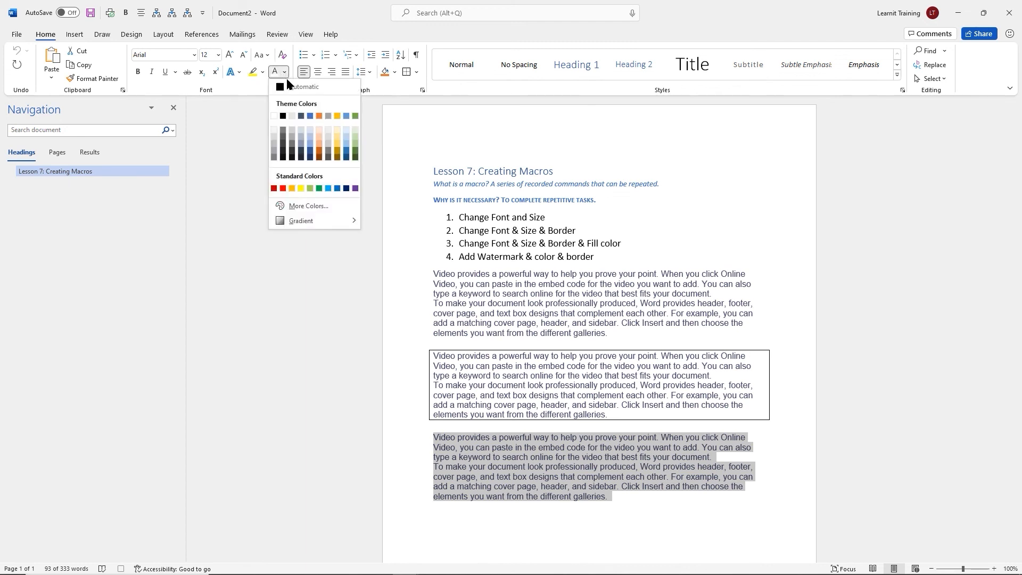
left_click(274, 116)
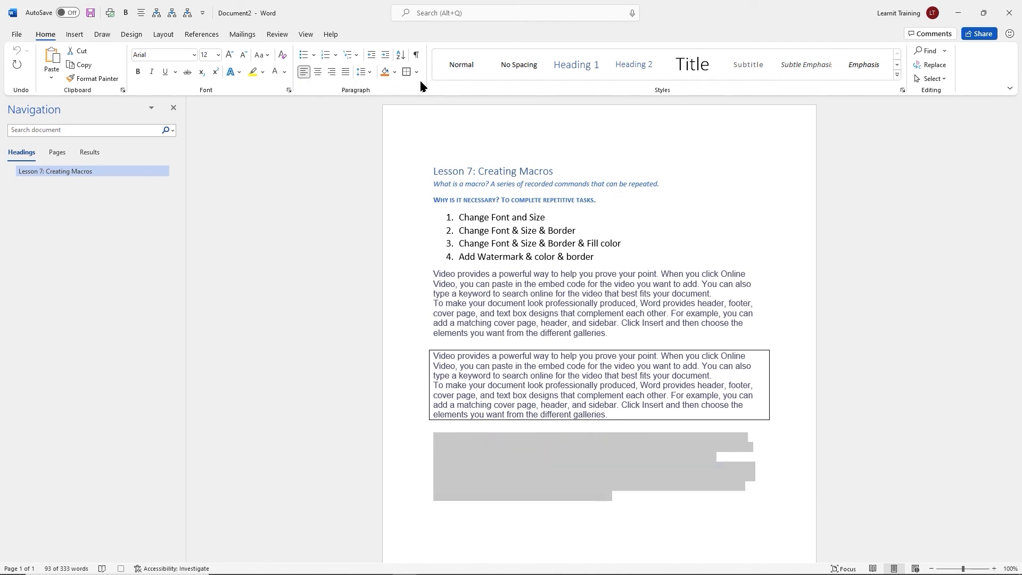
Record adding an outside border and orange shading to the selected paragraphs, and stop the macro recording
left_click(405, 72)
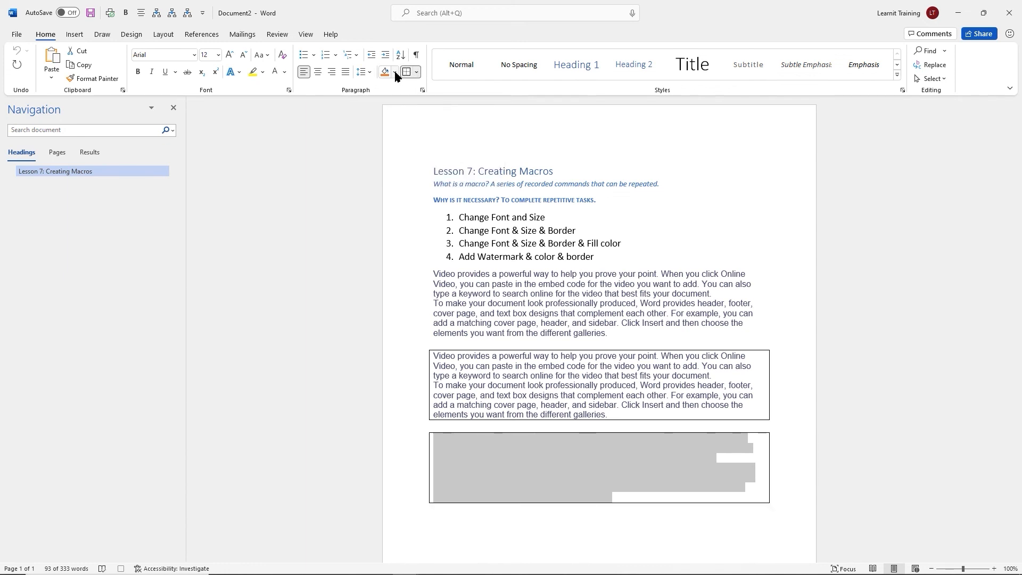
left_click(395, 73)
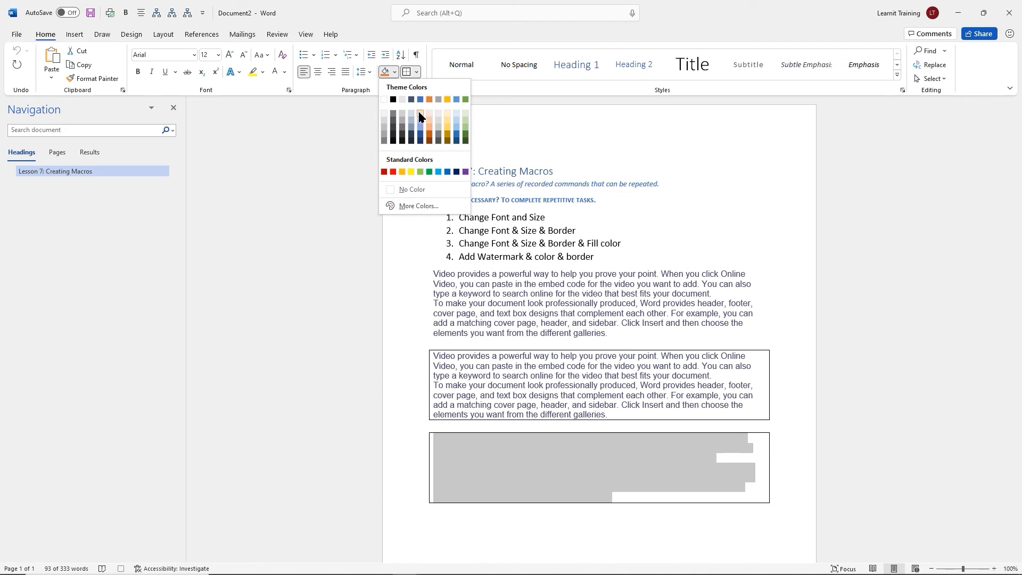
left_click(429, 99)
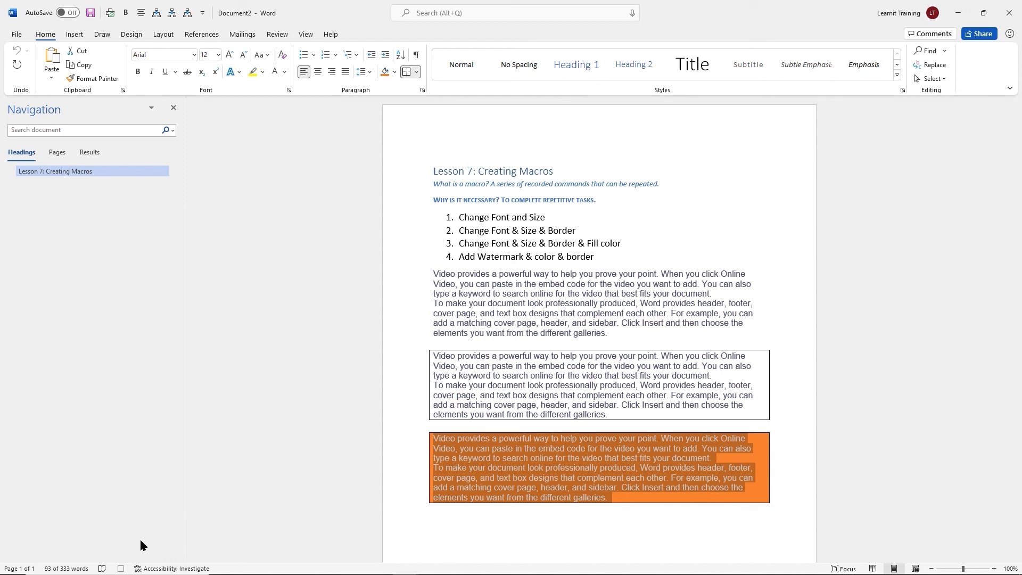
left_click(122, 569)
left_click(575, 302)
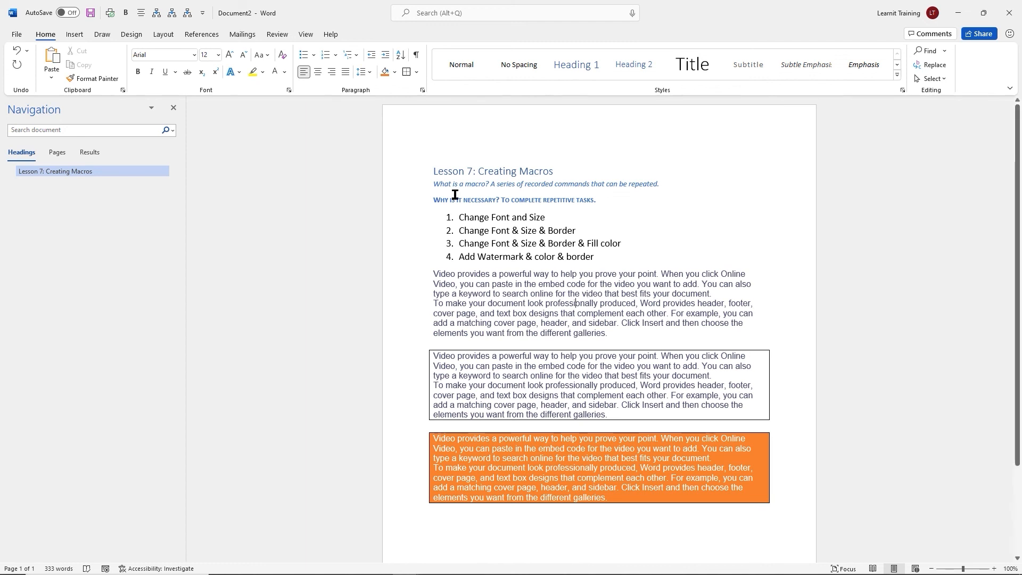
left_click(136, 36)
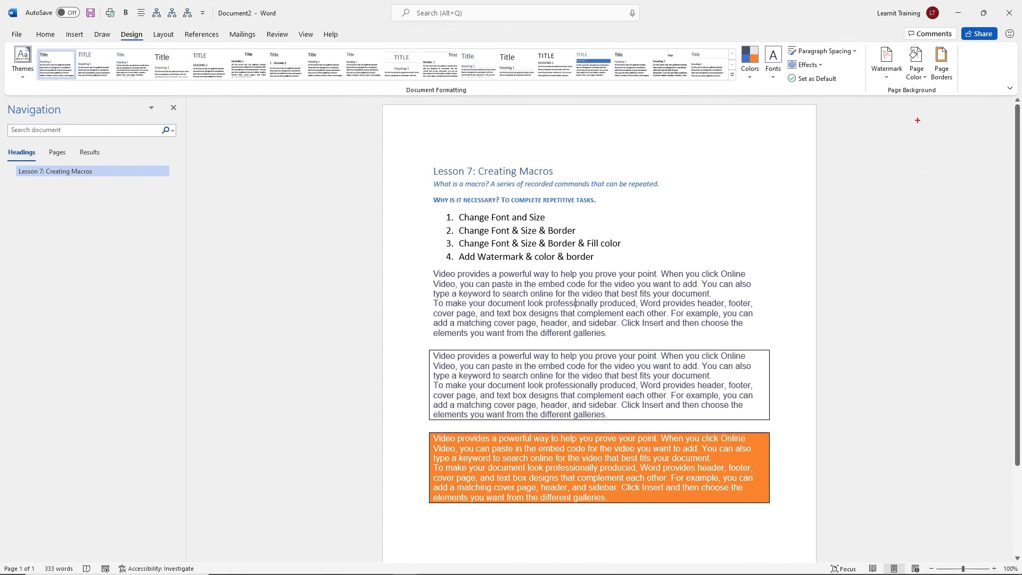
left_click_drag(865, 41, 971, 99)
Set up a new macro named Brand with a description listing watermark, page color and border
left_click(637, 170)
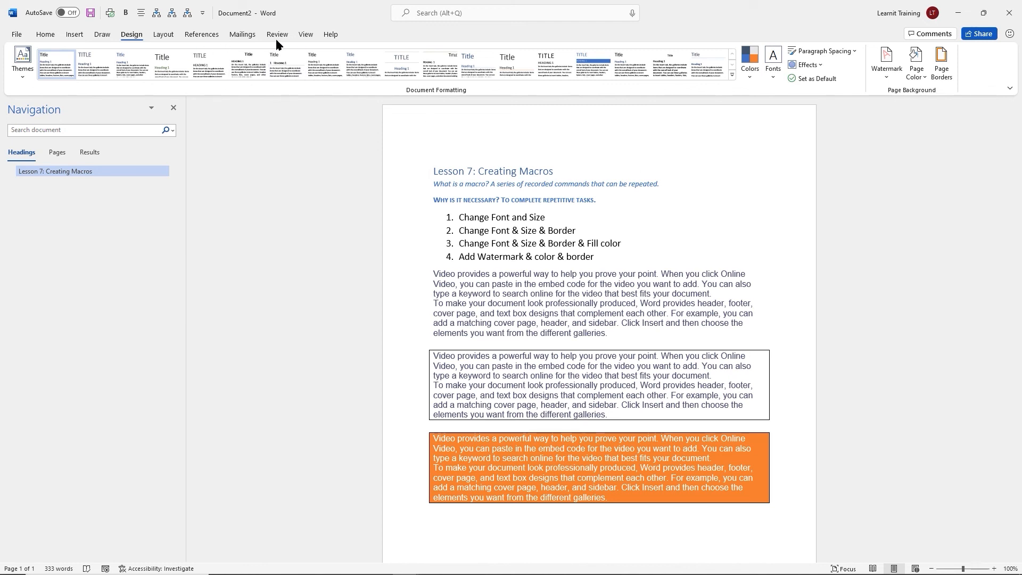
left_click(304, 35)
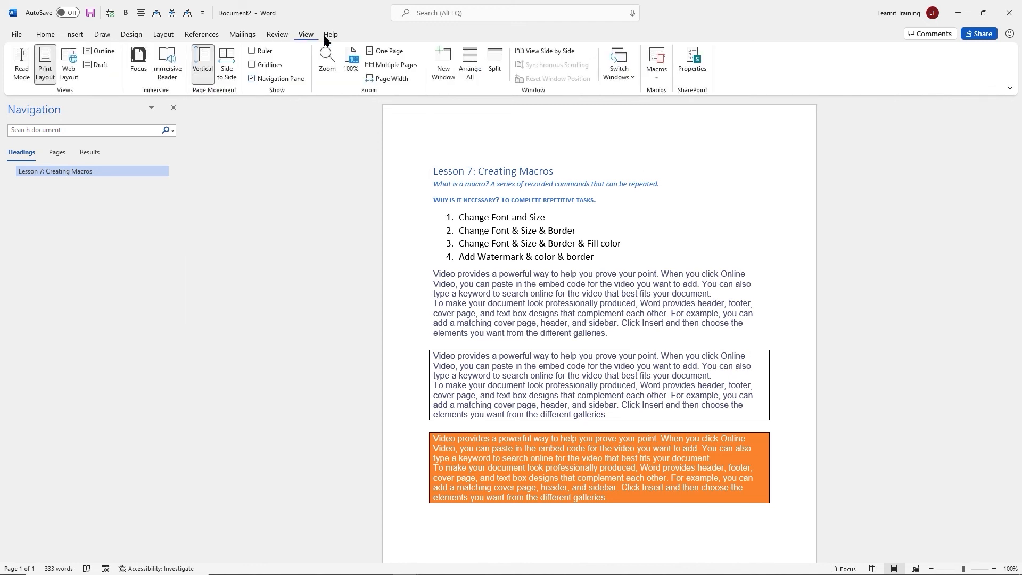
left_click(656, 80)
left_click(673, 107)
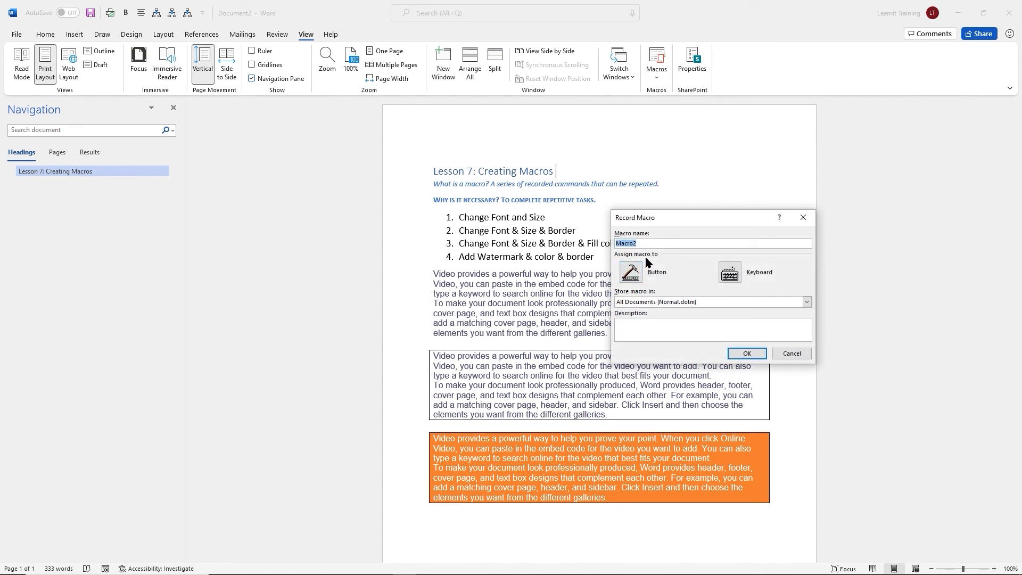
type("Brand")
left_click(683, 325)
type("Watermark,")
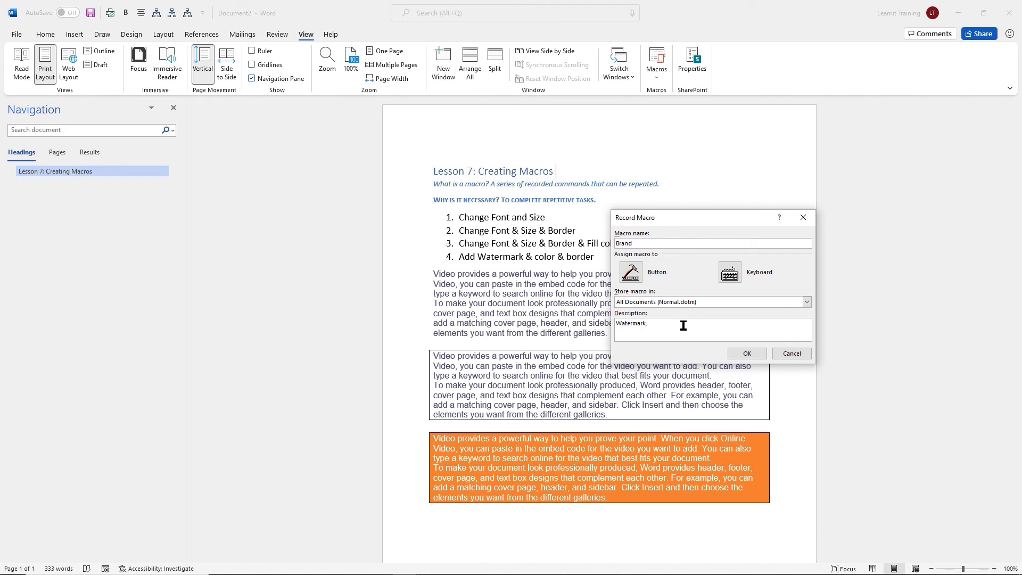
type("page color, bord")
key("BackSpace")
key("BackSpace")
key("BackSpace")
key("BackSpace")
key("BackSpace")
type("borde")
Assign the Brand macro to a Quick Access Toolbar button for all documents and start recording
left_click(636, 276)
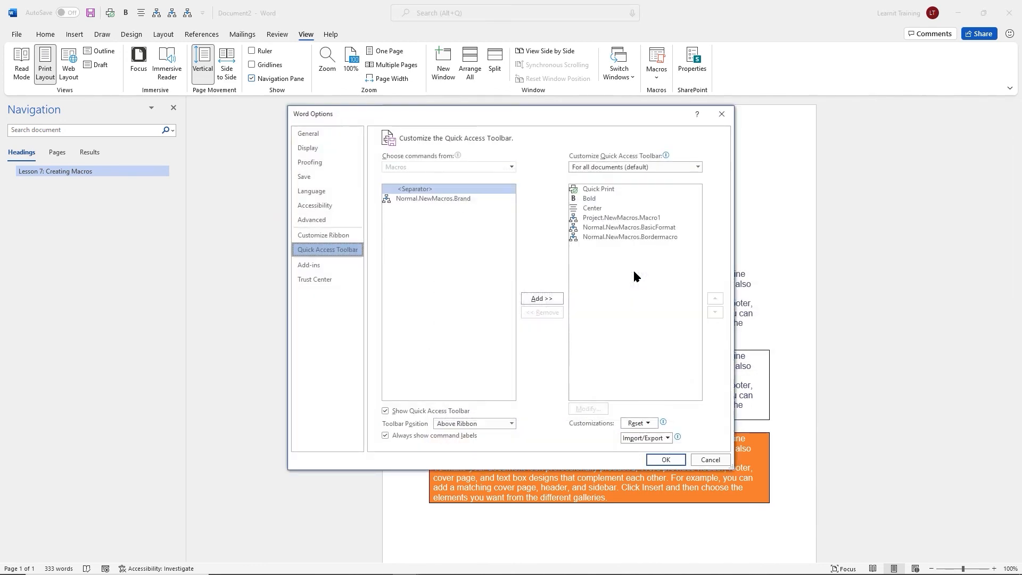
left_click(458, 199)
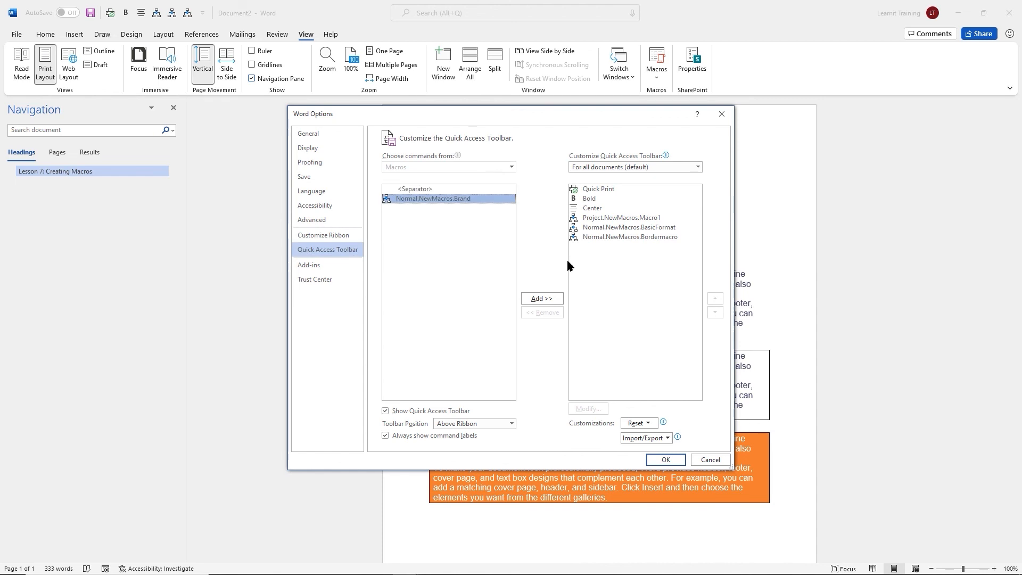
left_click(553, 300)
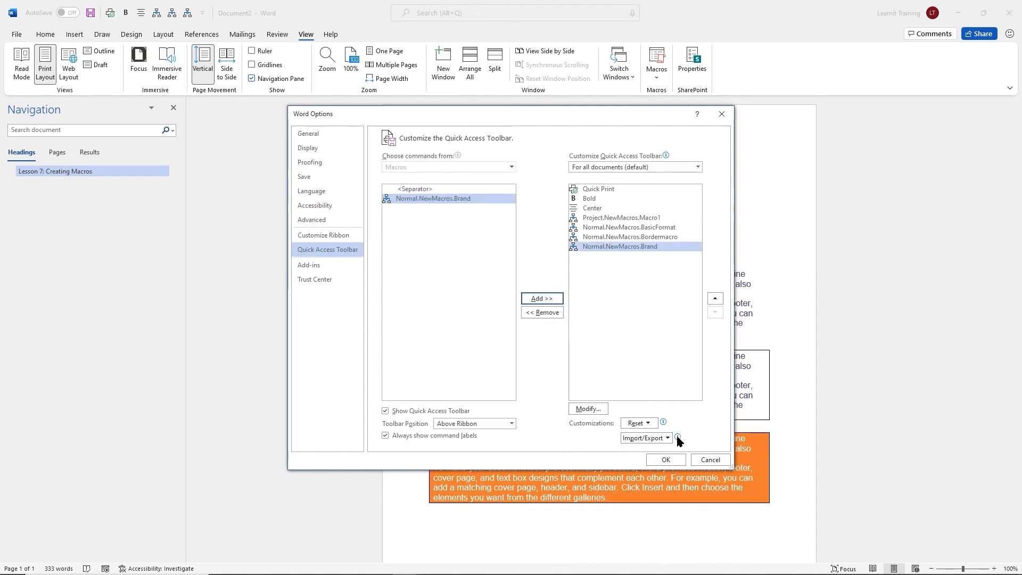
left_click(666, 461)
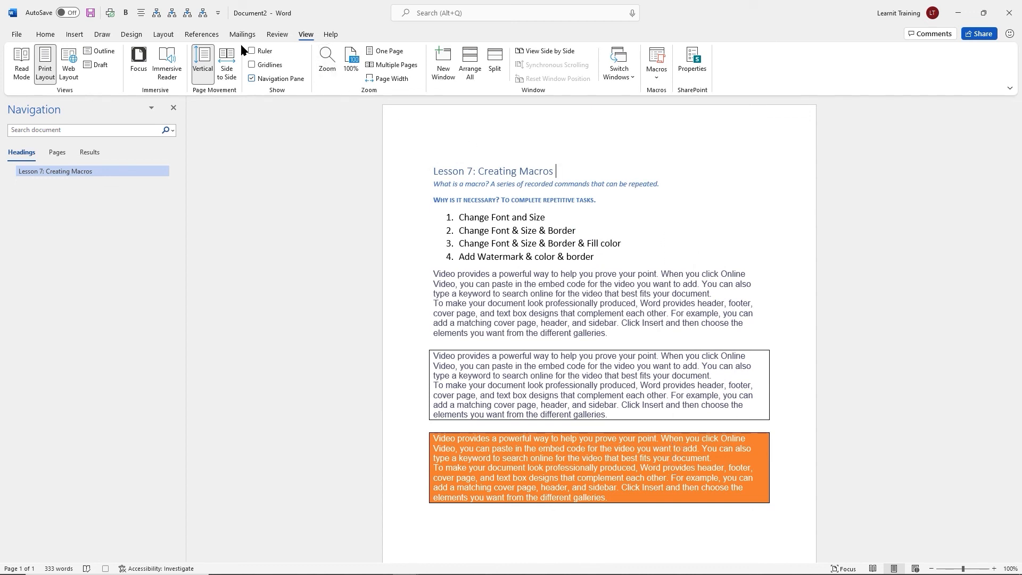
Record adding the CONFIDENTIAL 1 watermark and a light blue page color to the document
left_click(133, 37)
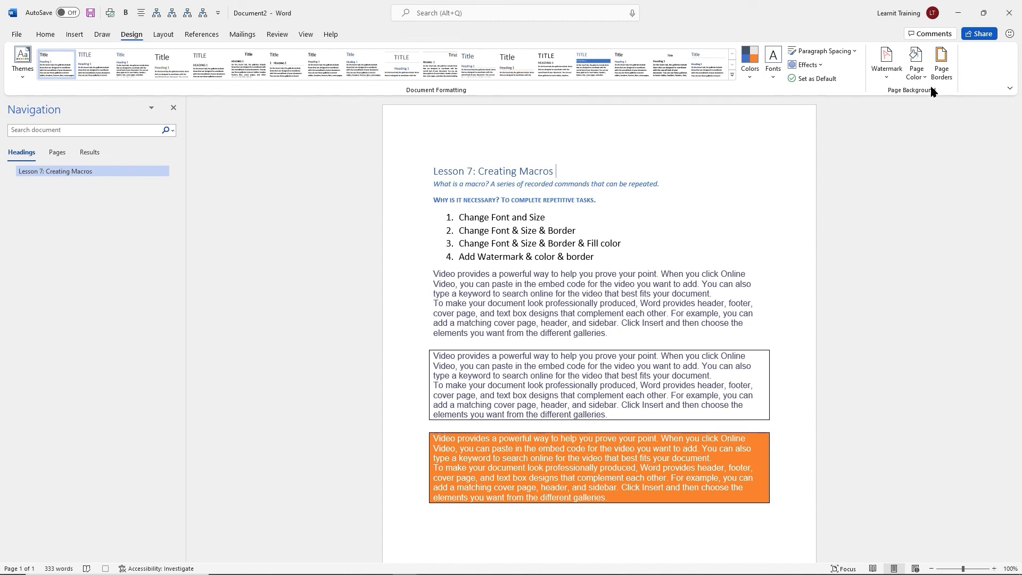
left_click(888, 80)
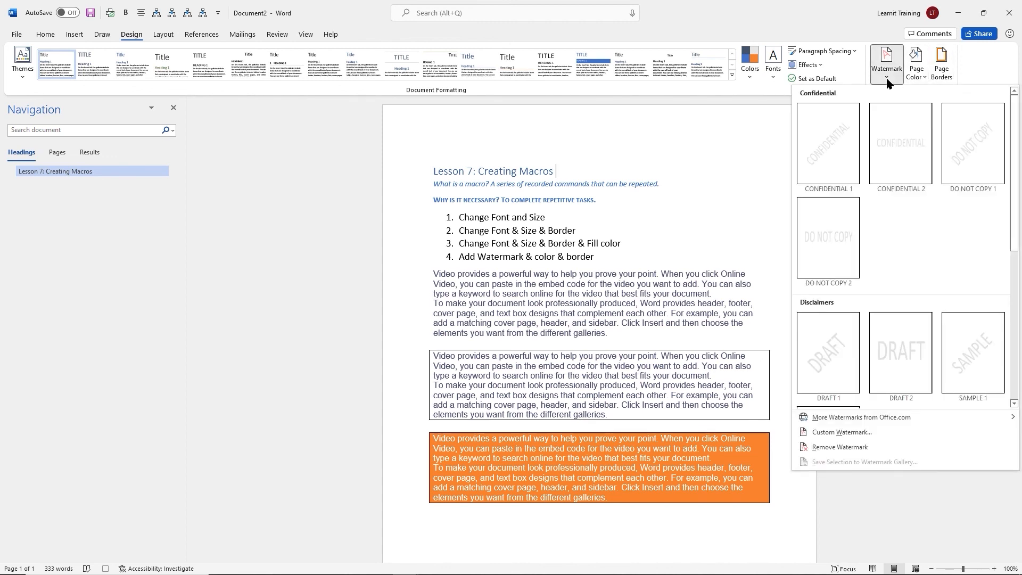
left_click(840, 161)
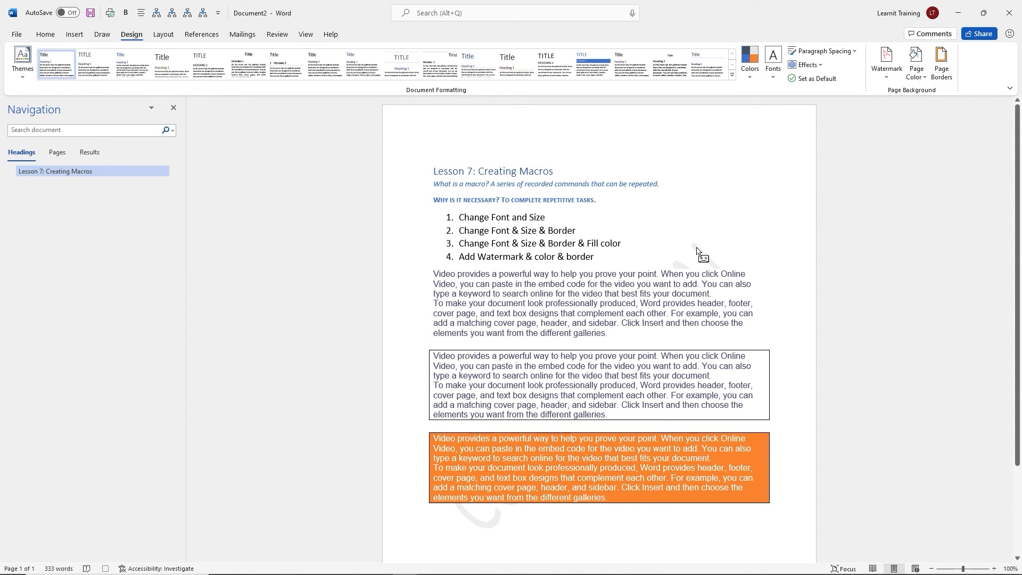
left_click(920, 74)
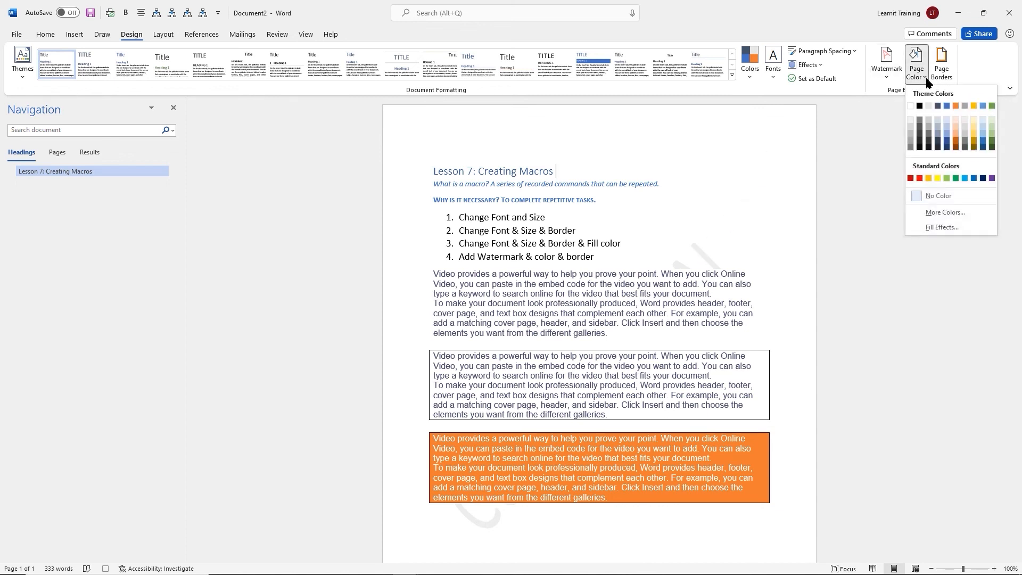
left_click(983, 121)
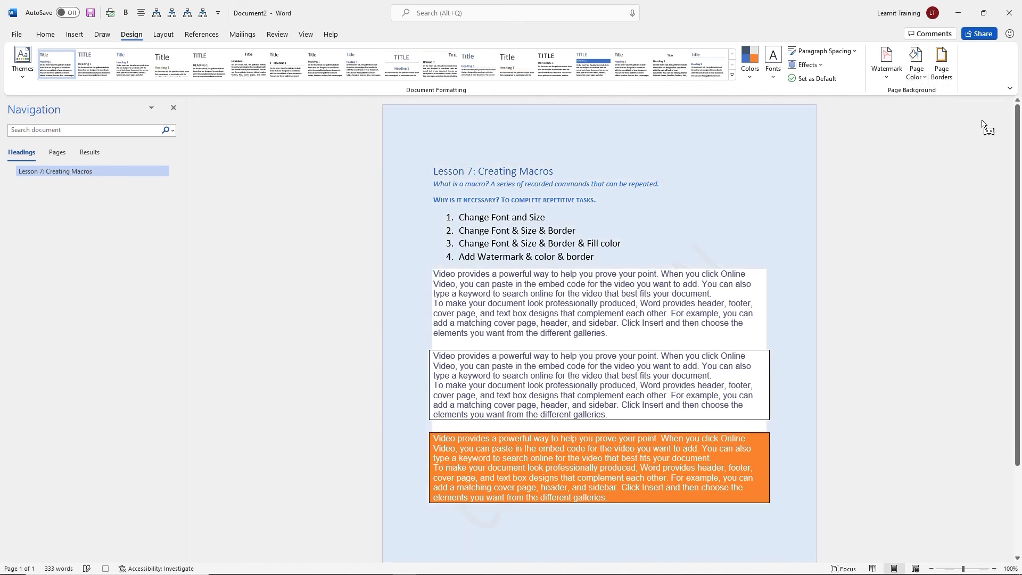
Record adding a Shadow page border to the whole document, and stop the macro recording
left_click(942, 63)
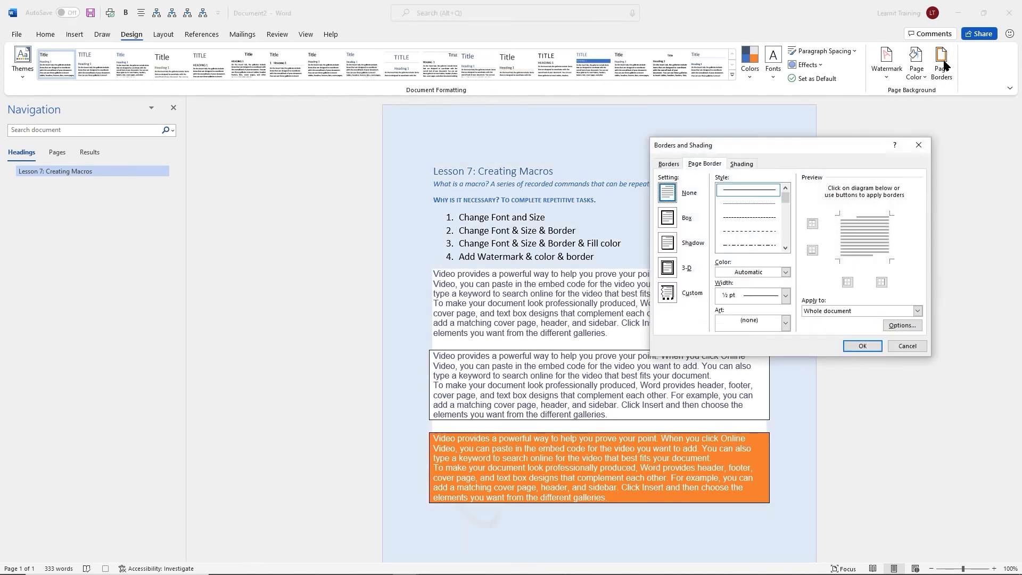
left_click(668, 244)
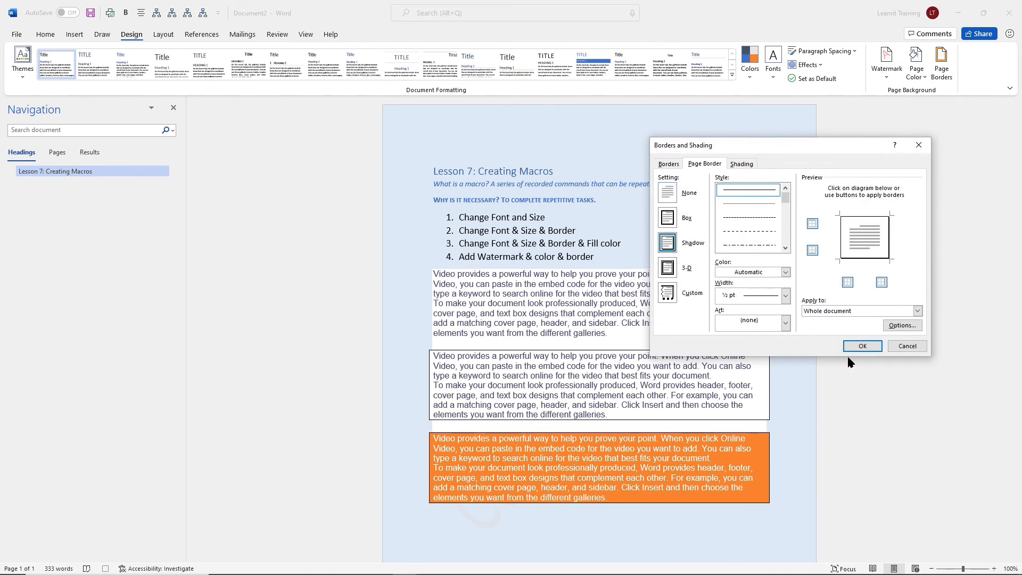
left_click(859, 346)
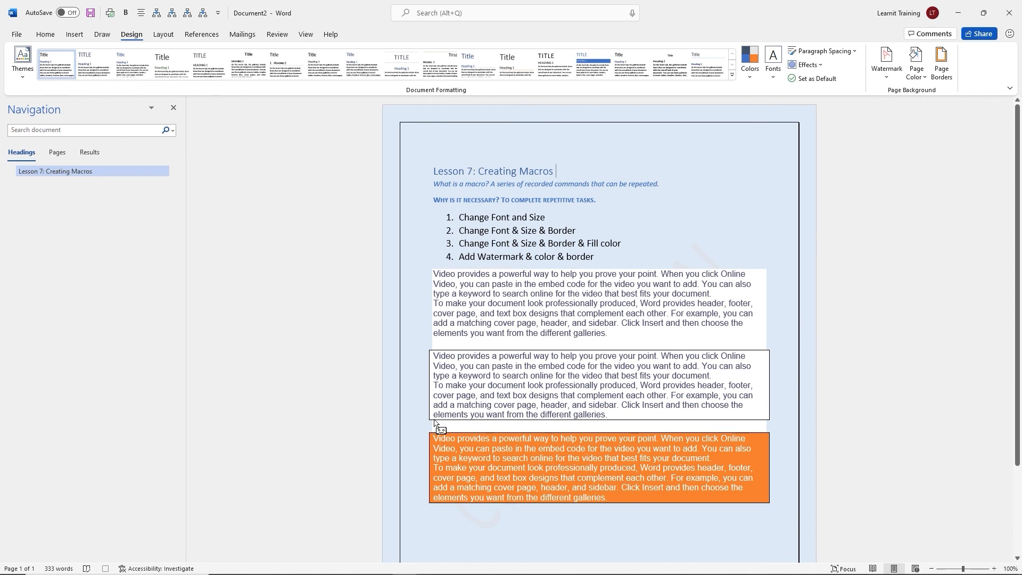
left_click(105, 568)
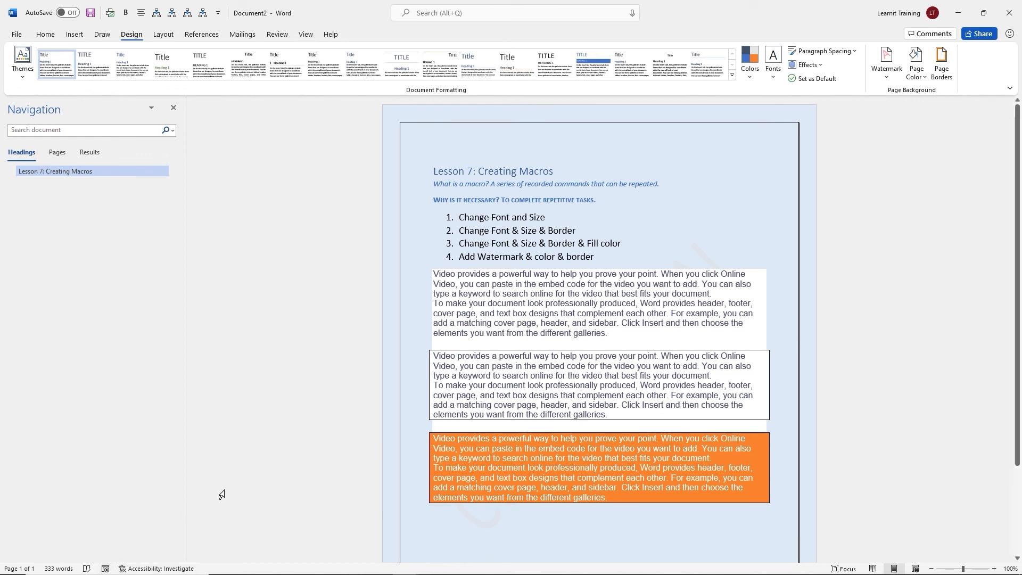
Undo the page border, page color and watermark, and run the Brand macro from its Quick Access Toolbar shortcut
left_click(567, 313)
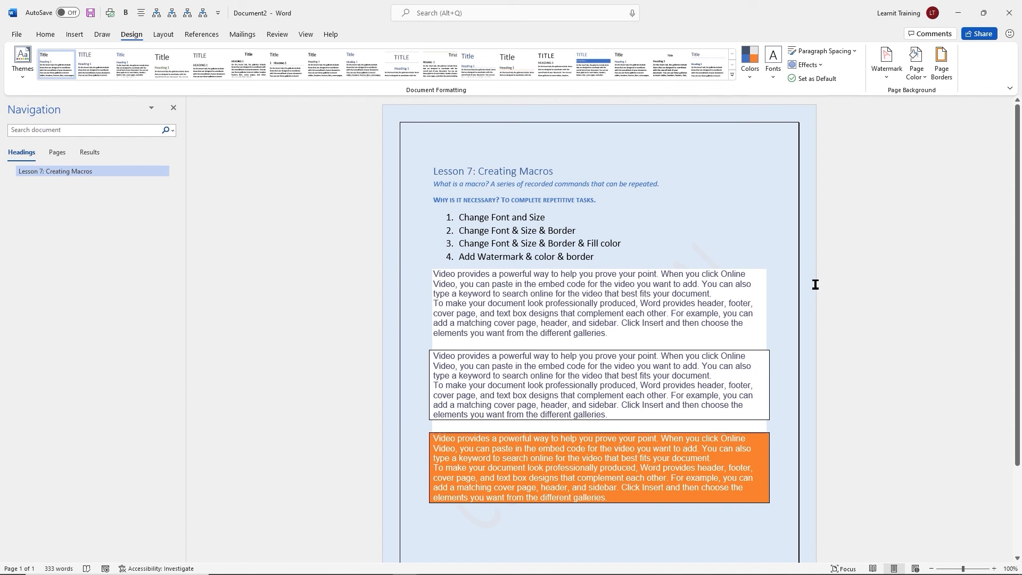
key("ctrl+z")
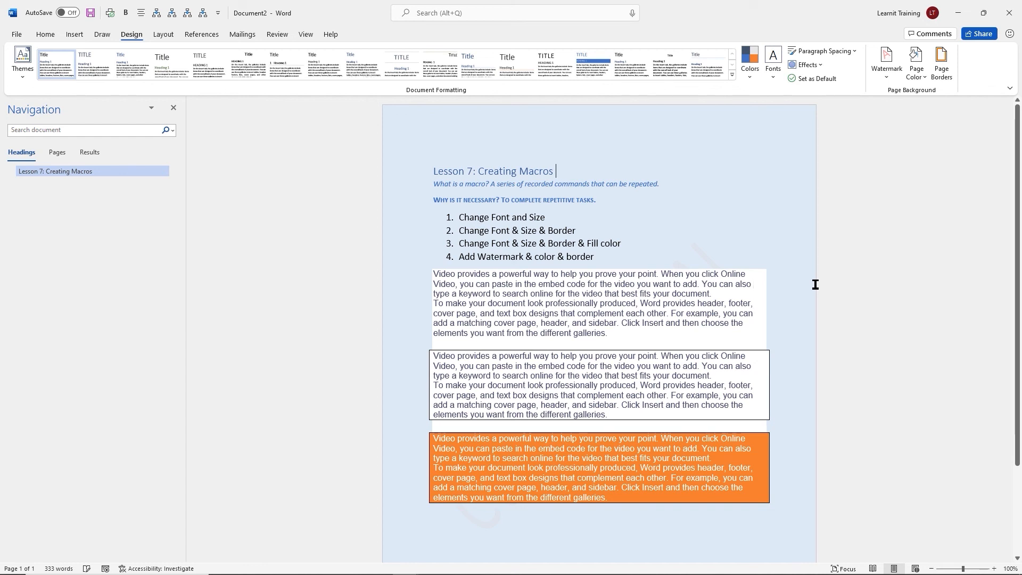
key("ctrl+z")
key("ctrl+z")
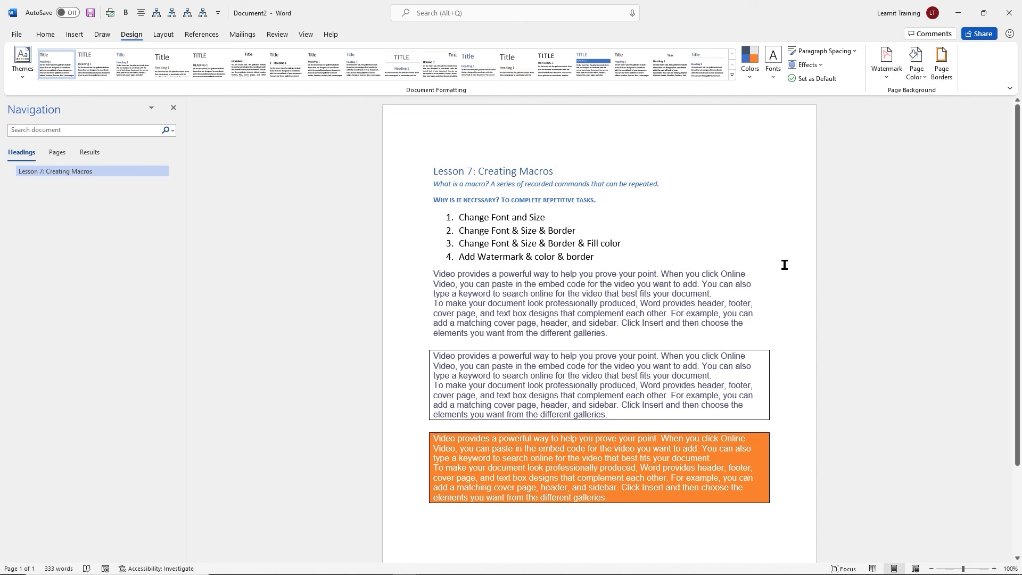
left_click(306, 35)
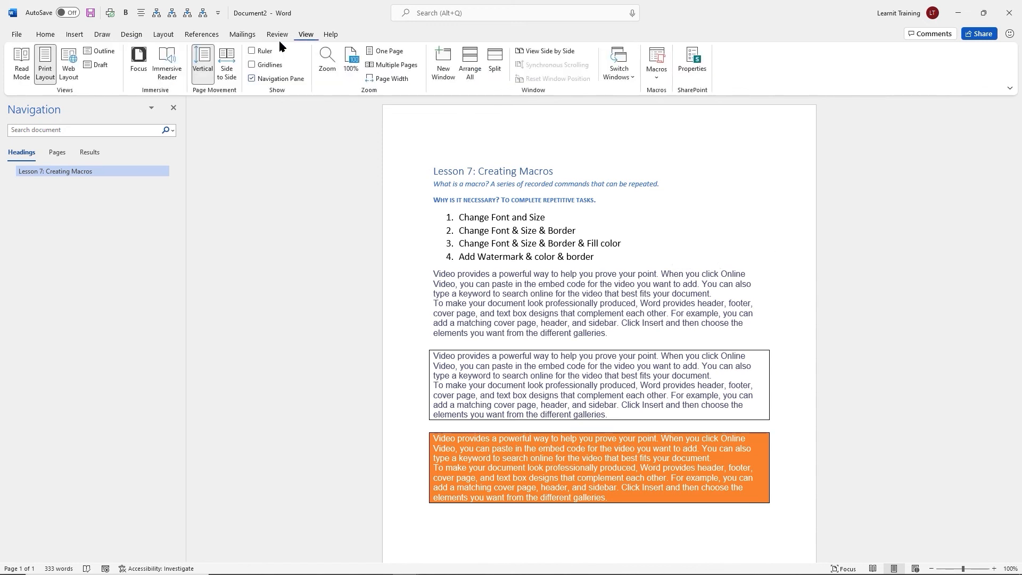
left_click(203, 14)
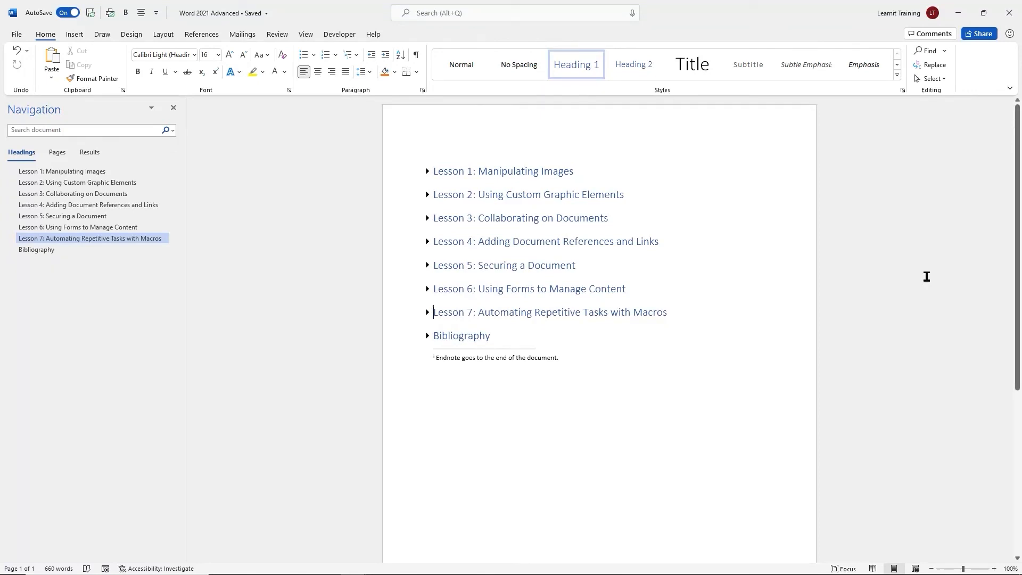
In the Word 2021 Advanced document, expand Lessons 1 to 3 one at a time to review their content, collapsing each again
left_click(427, 171)
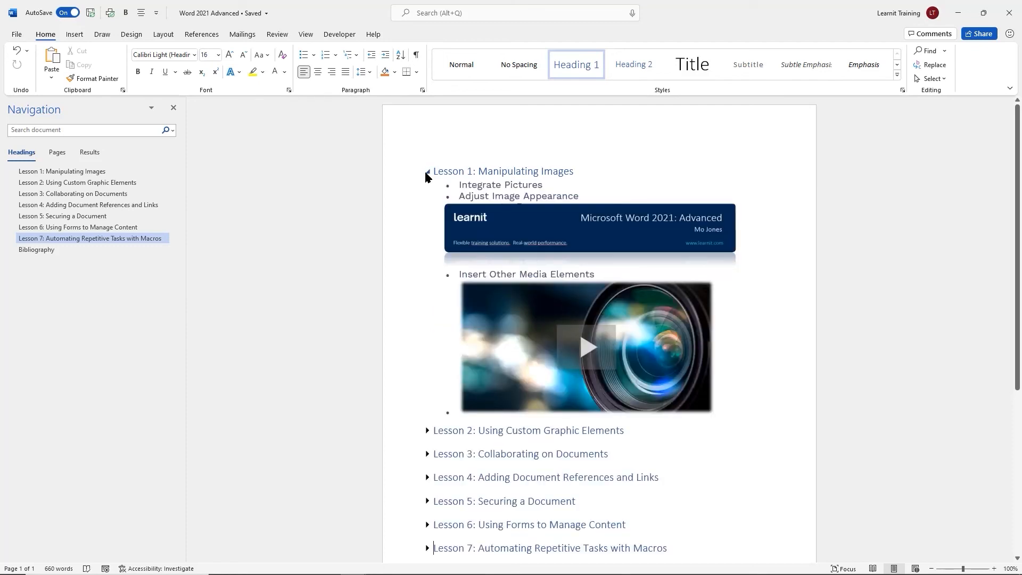
left_click(427, 173)
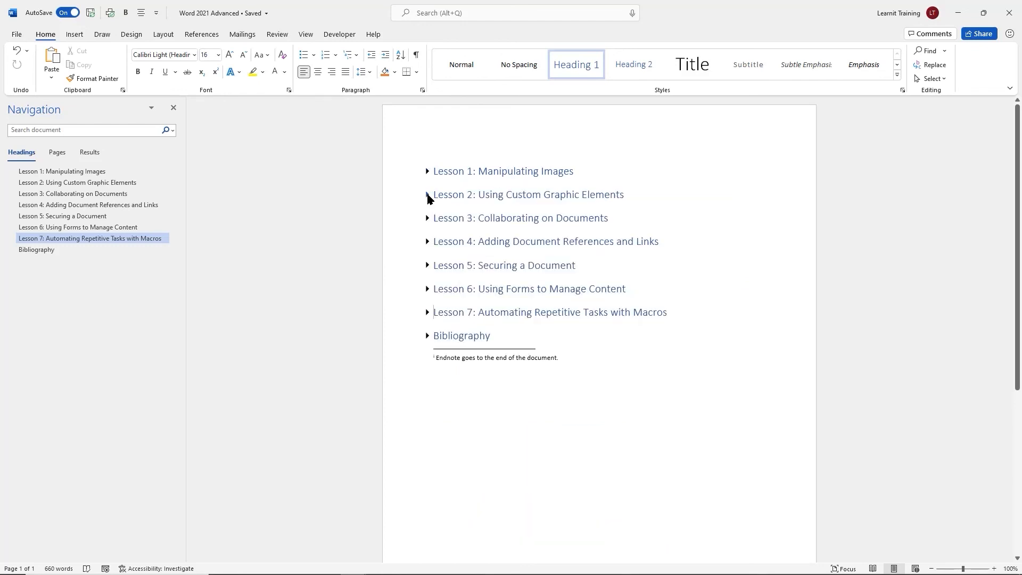
left_click(427, 195)
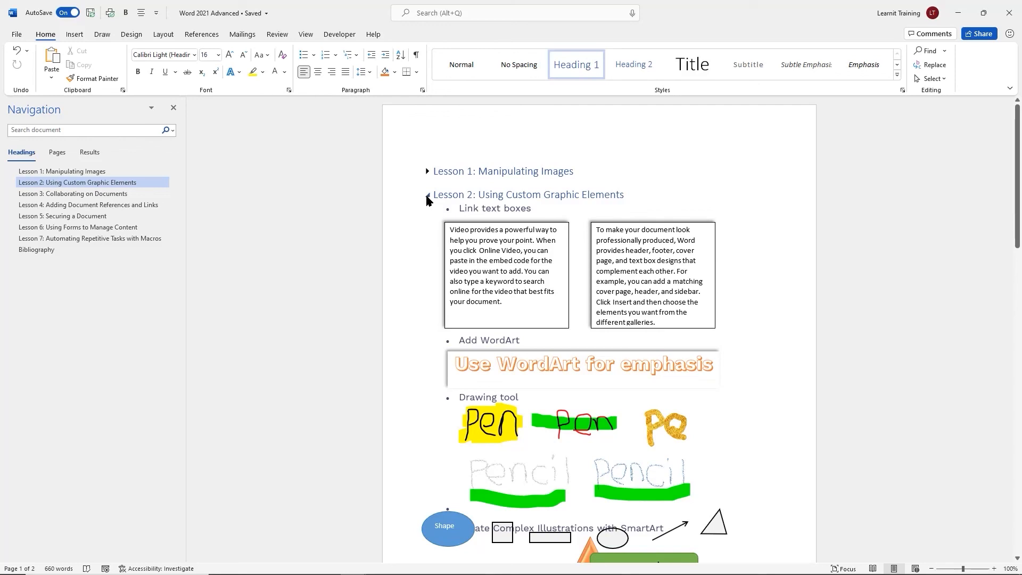
left_click(427, 196)
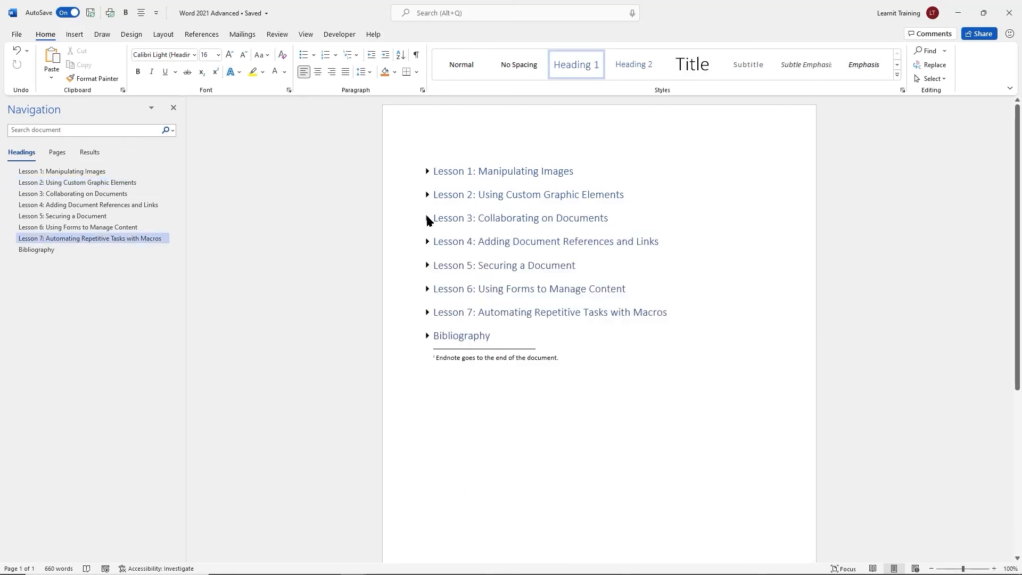
left_click(427, 218)
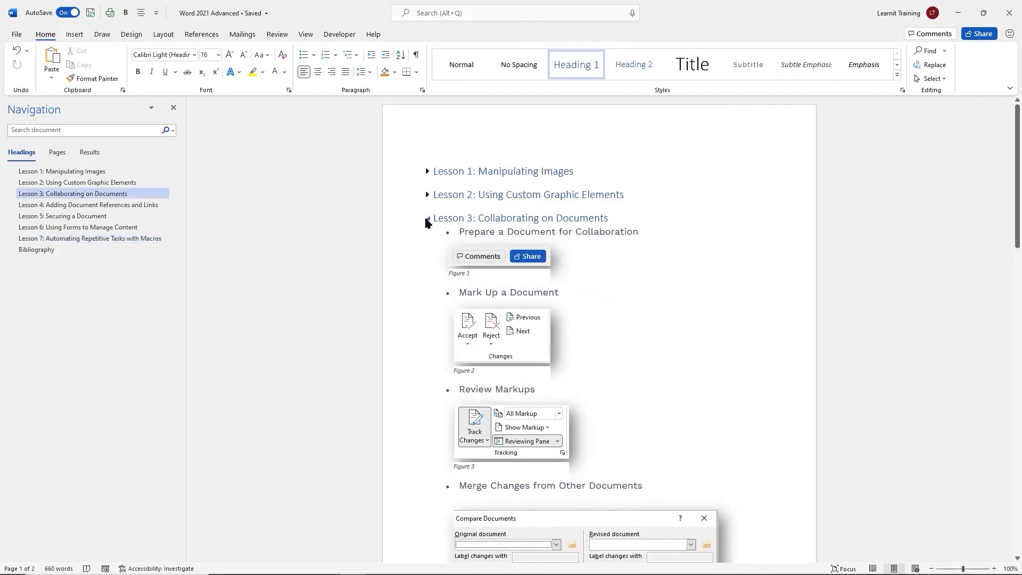
scroll(425, 223, "down", 1)
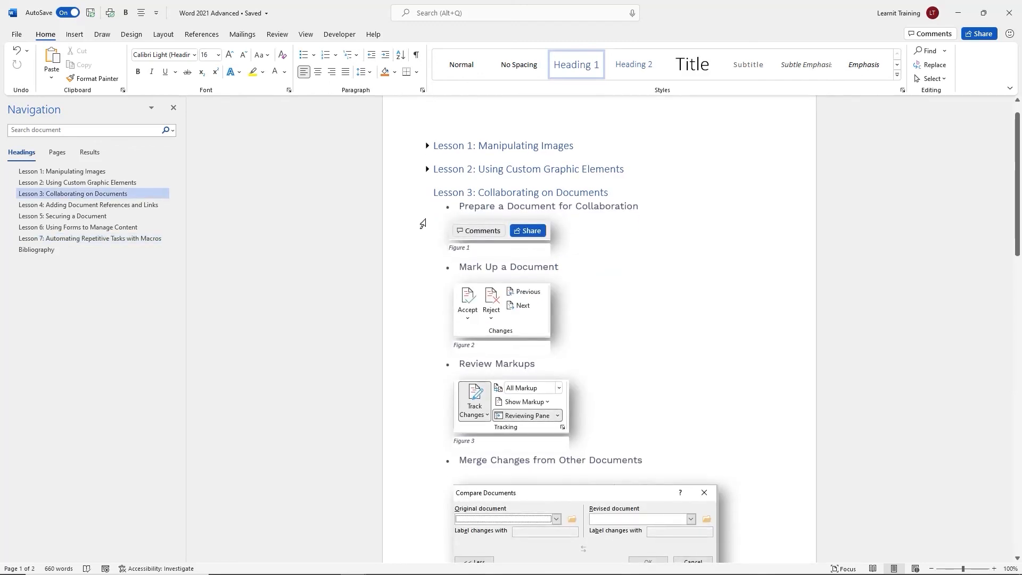
scroll(426, 220, "down", 2)
scroll(428, 220, "up", 2)
left_click(428, 195)
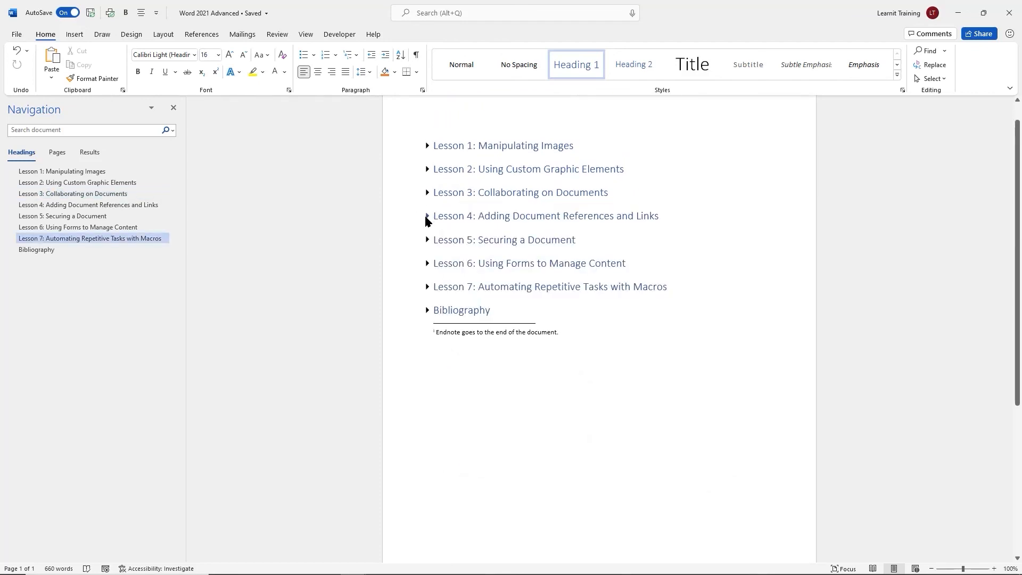
Expand Lessons 4 to 7 and the Bibliography one at a time to review their content, collapsing each again
left_click(428, 217)
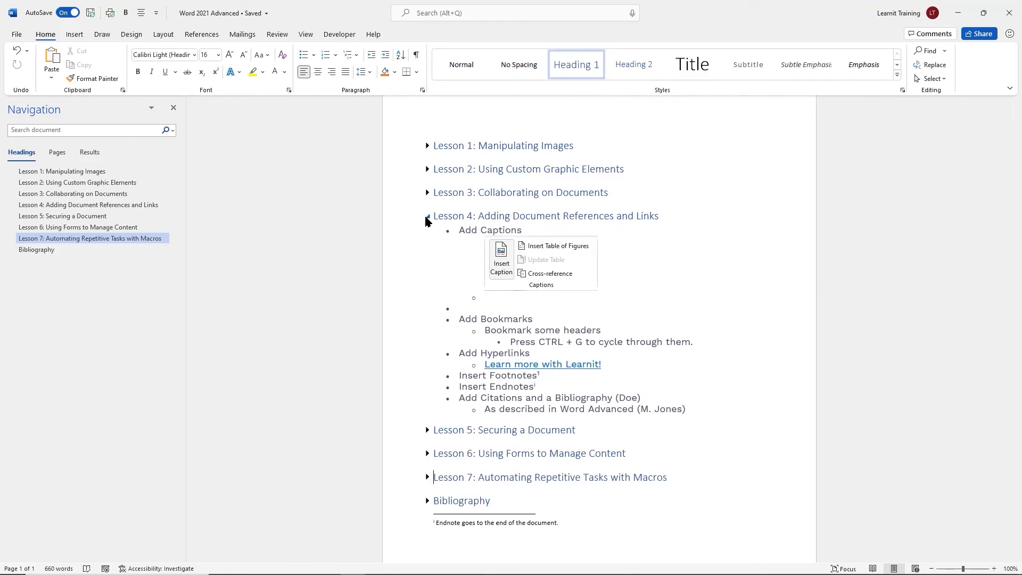
left_click(427, 217)
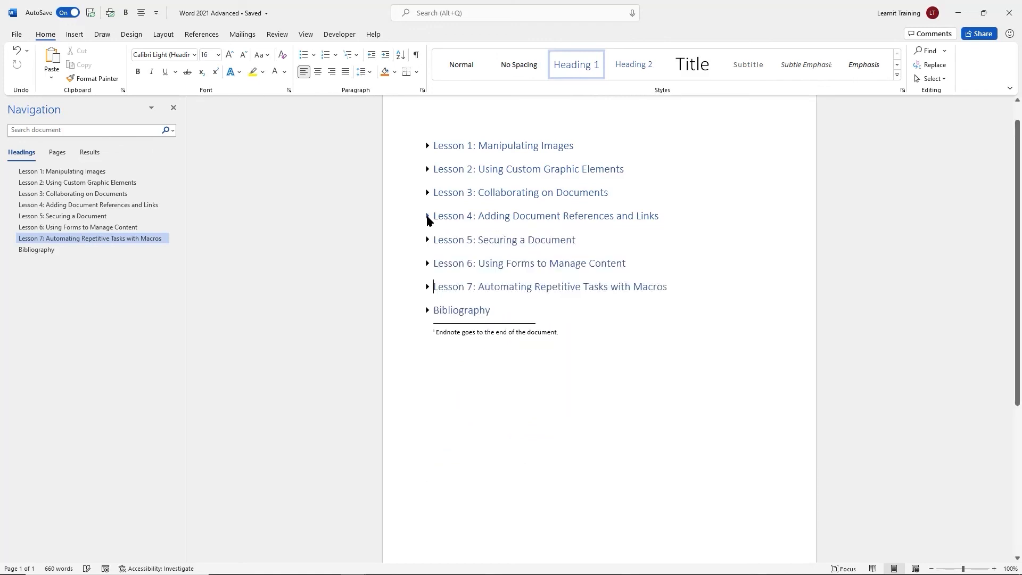
left_click(428, 240)
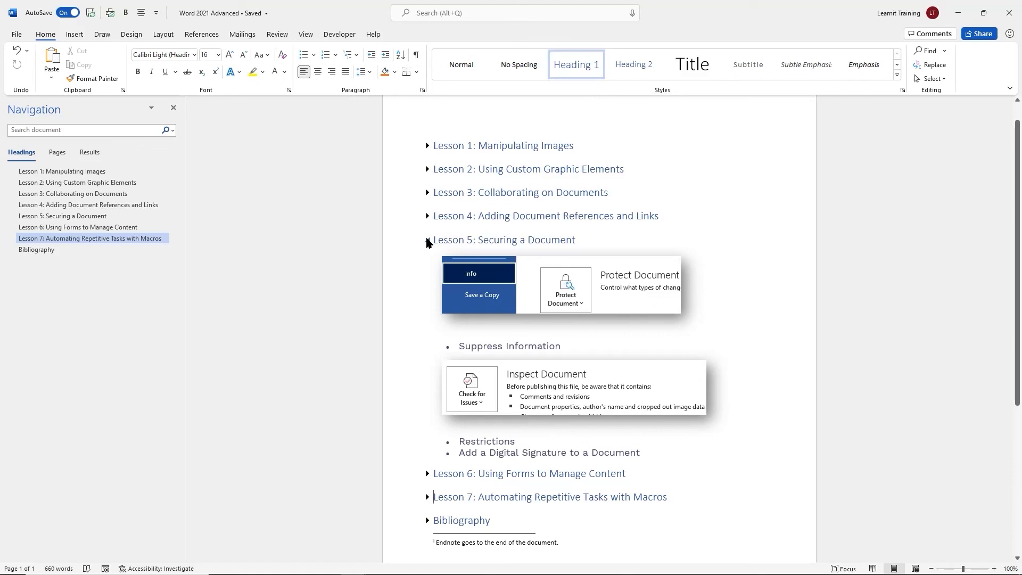
left_click(427, 241)
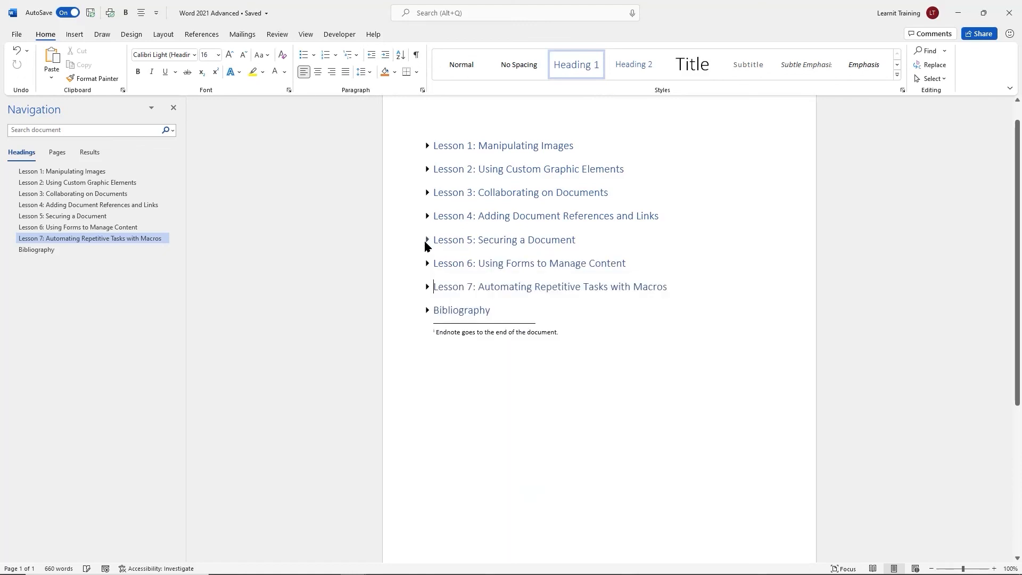
left_click(427, 263)
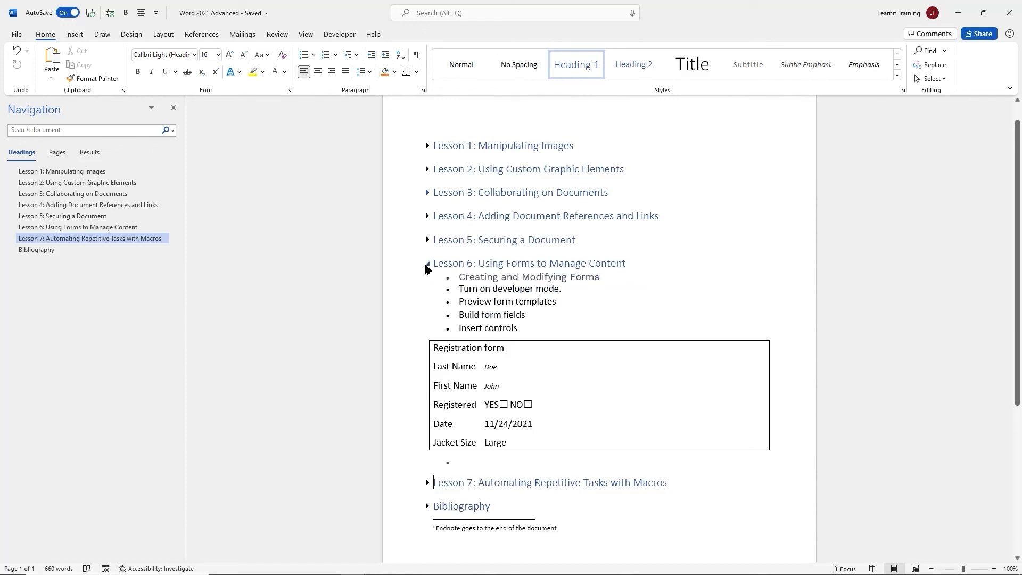
left_click(427, 264)
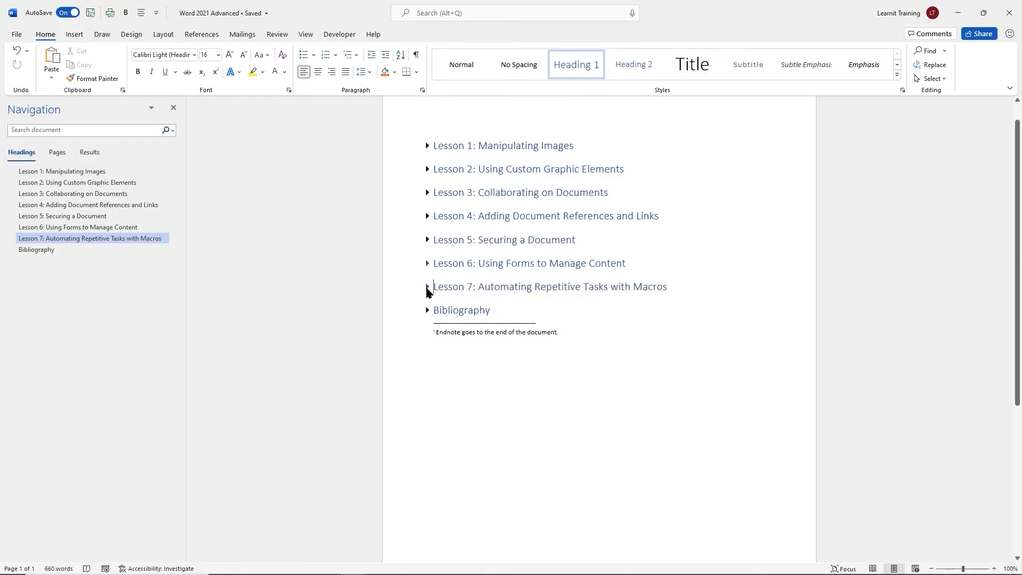
left_click(427, 288)
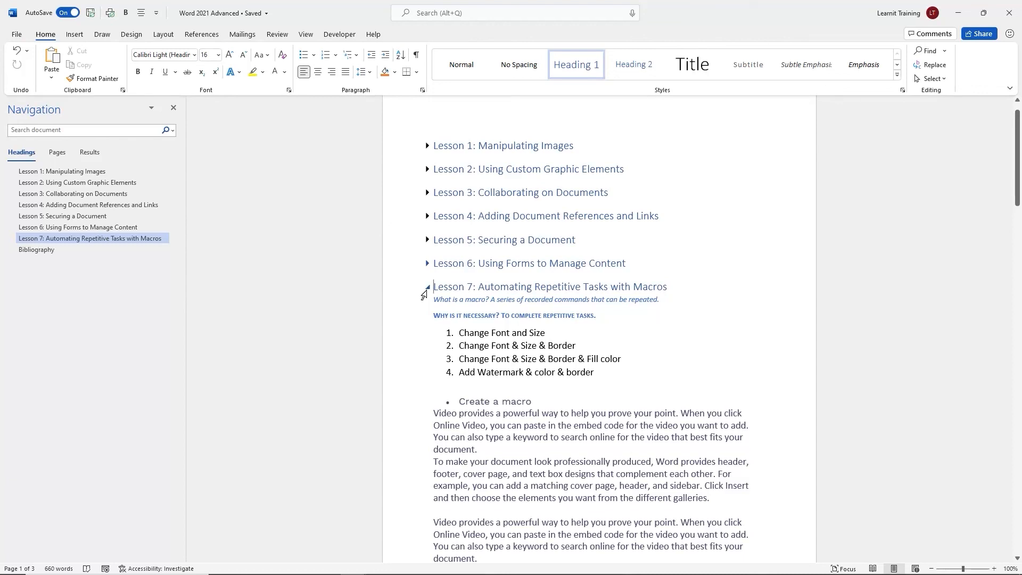
left_click(427, 288)
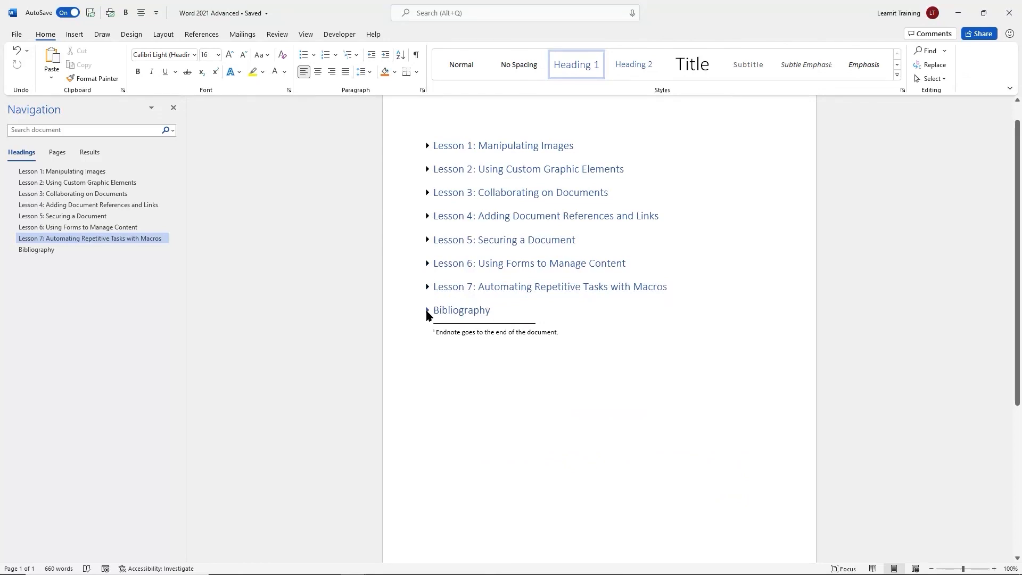
left_click(427, 311)
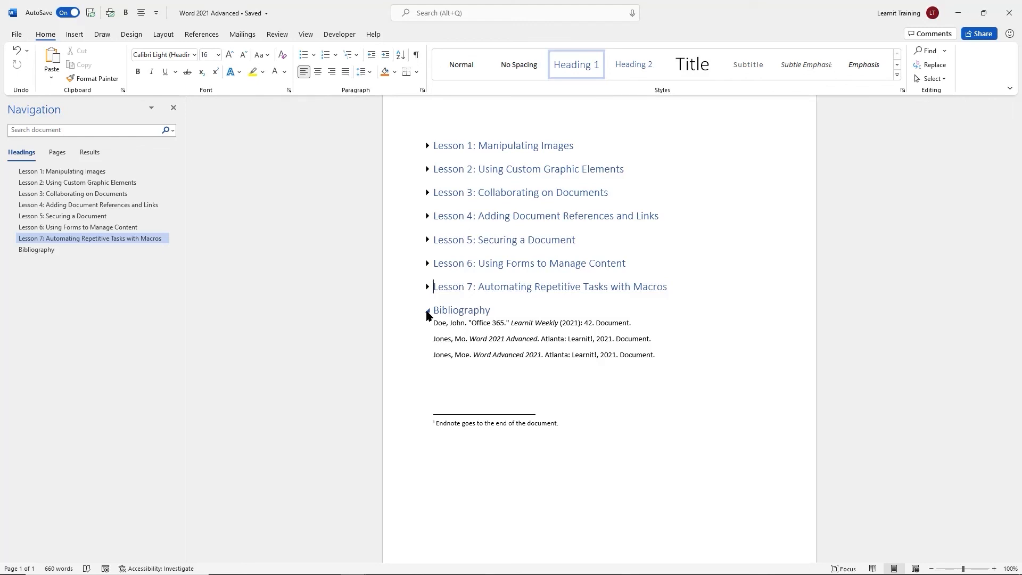
left_click(427, 311)
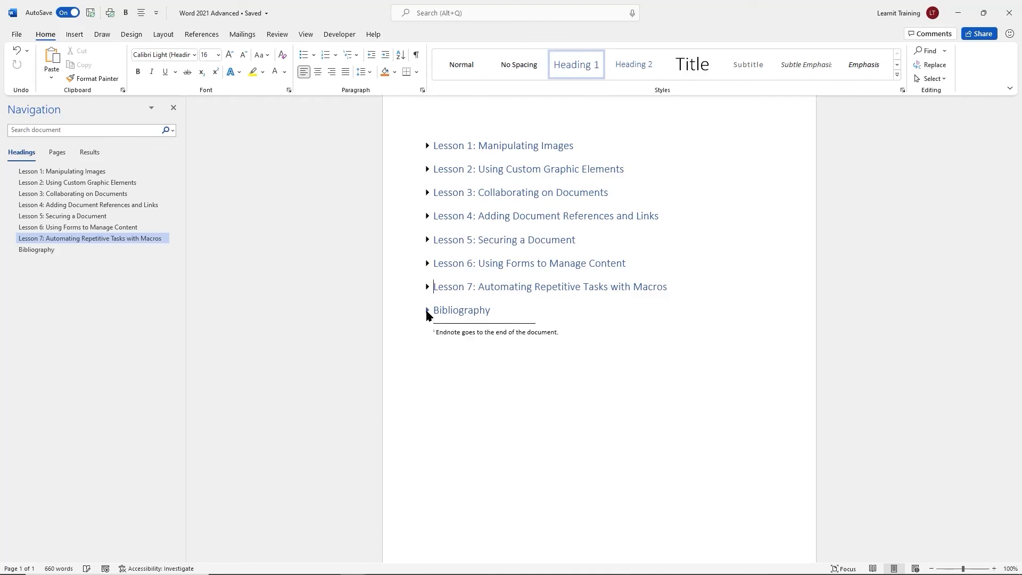